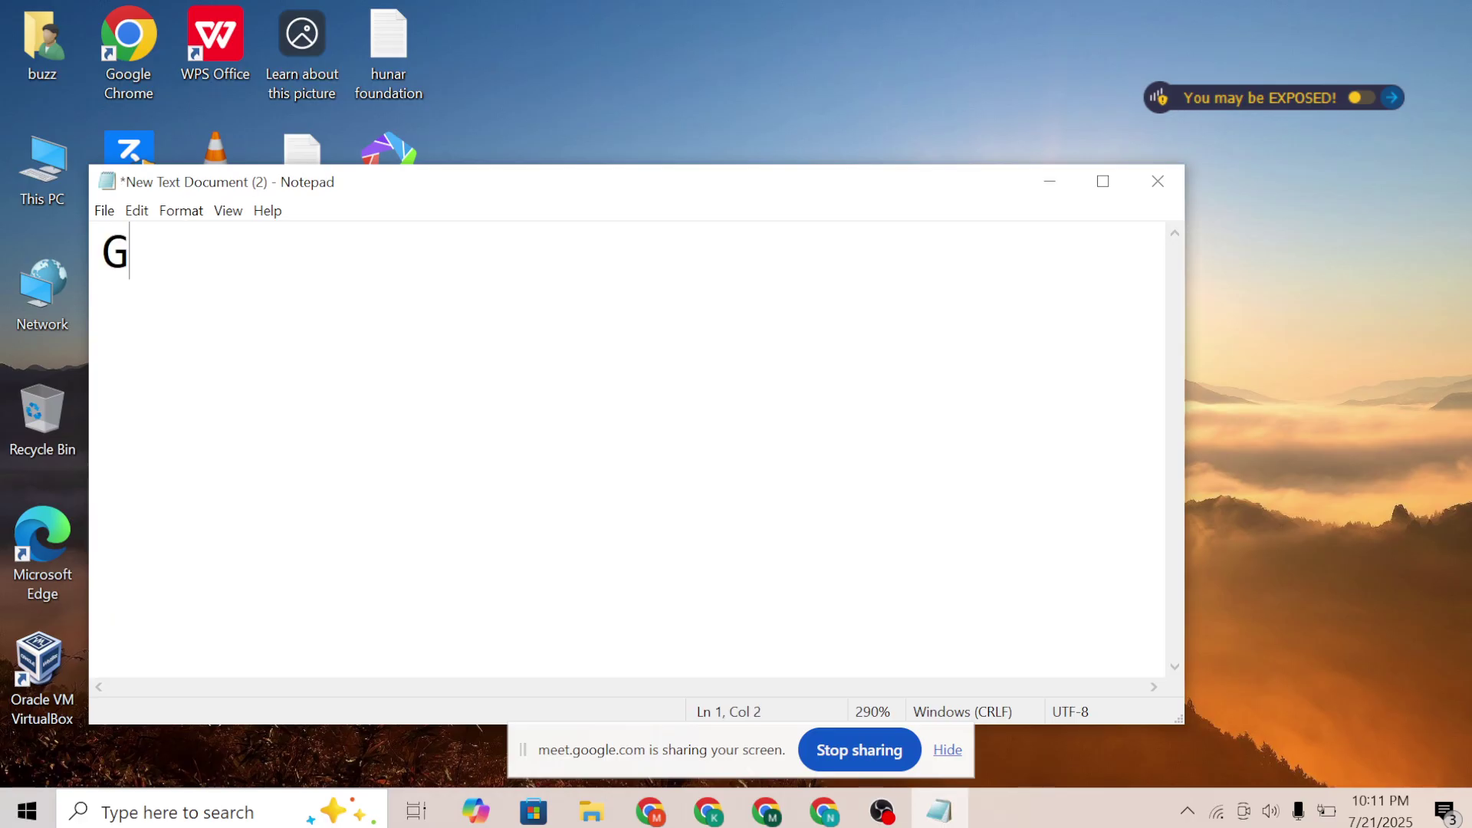
Complete the heading as GTM and add the numbered line "1. Google Tag manager" two lines below it
text(TM)
key(Return)
key(Return)
text(1. )
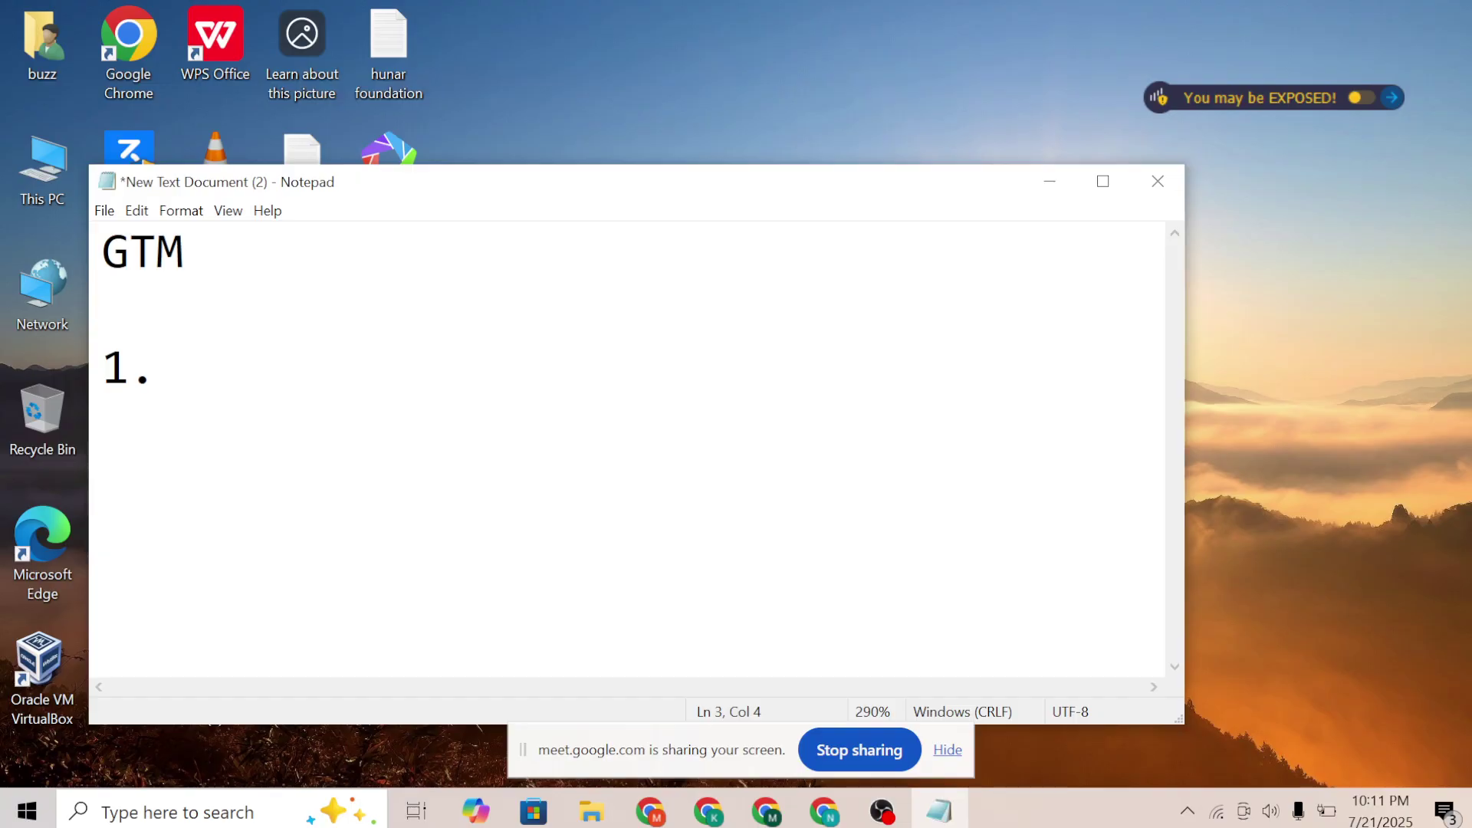
text(Google Ta)
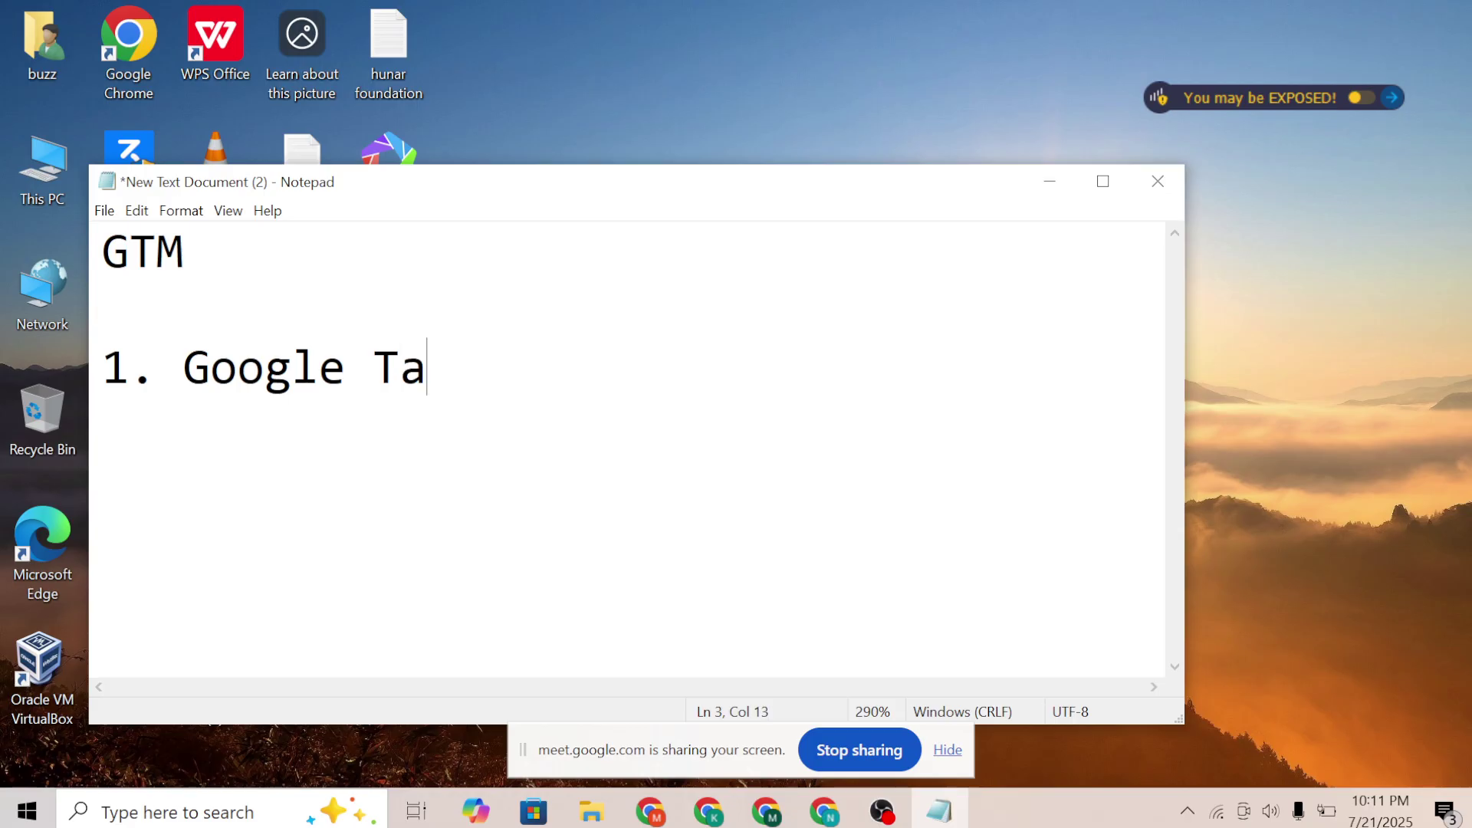
text(g manager)
key(Return)
key(Return)
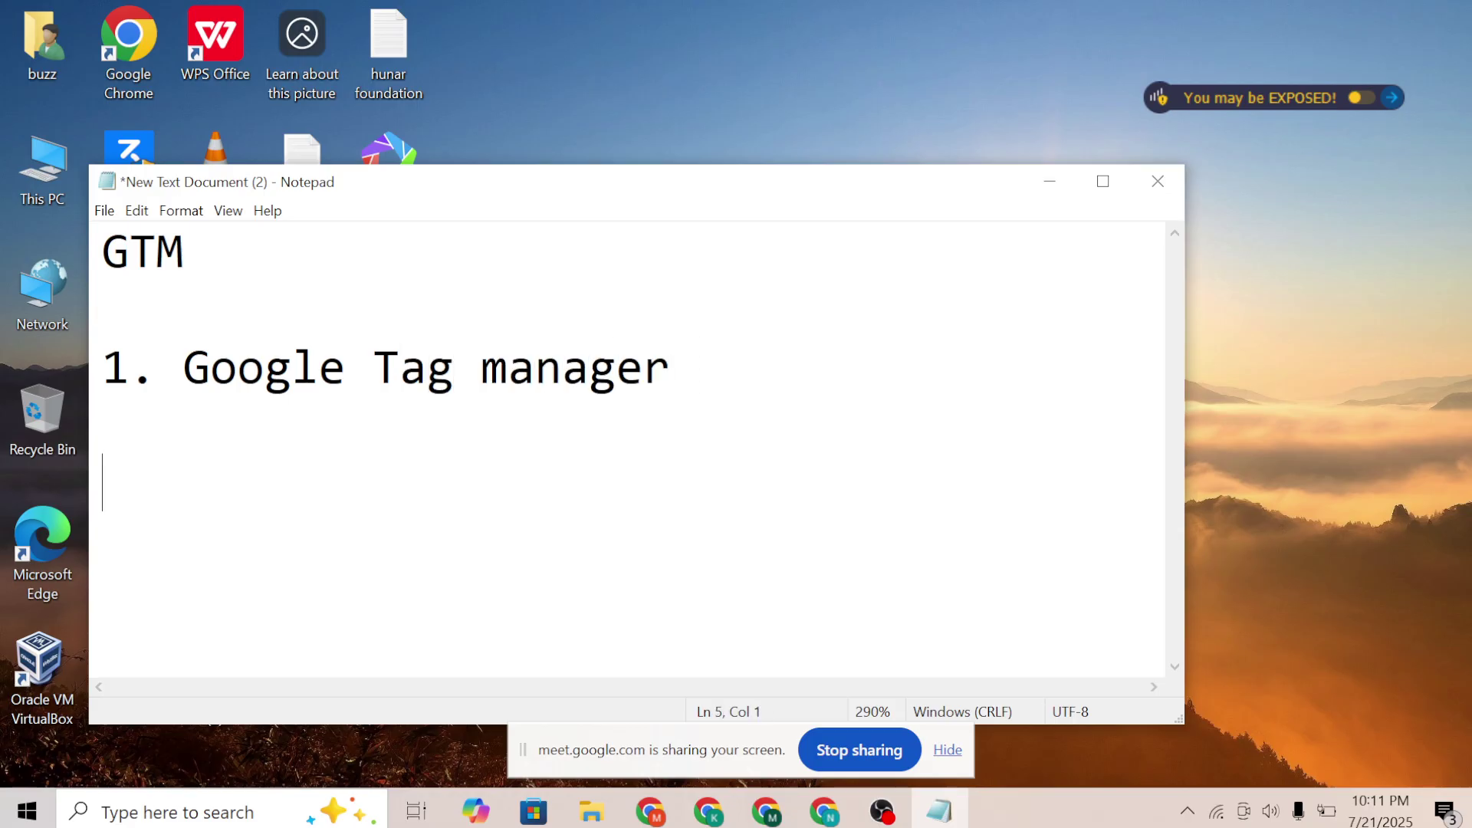
Add the sub-items "a. facebook" and "b. snap pixel" beneath Google Tag manager, followed by blank lines
key(BackSpace)
text(a,)
key(BackSpace)
text(. facebook )
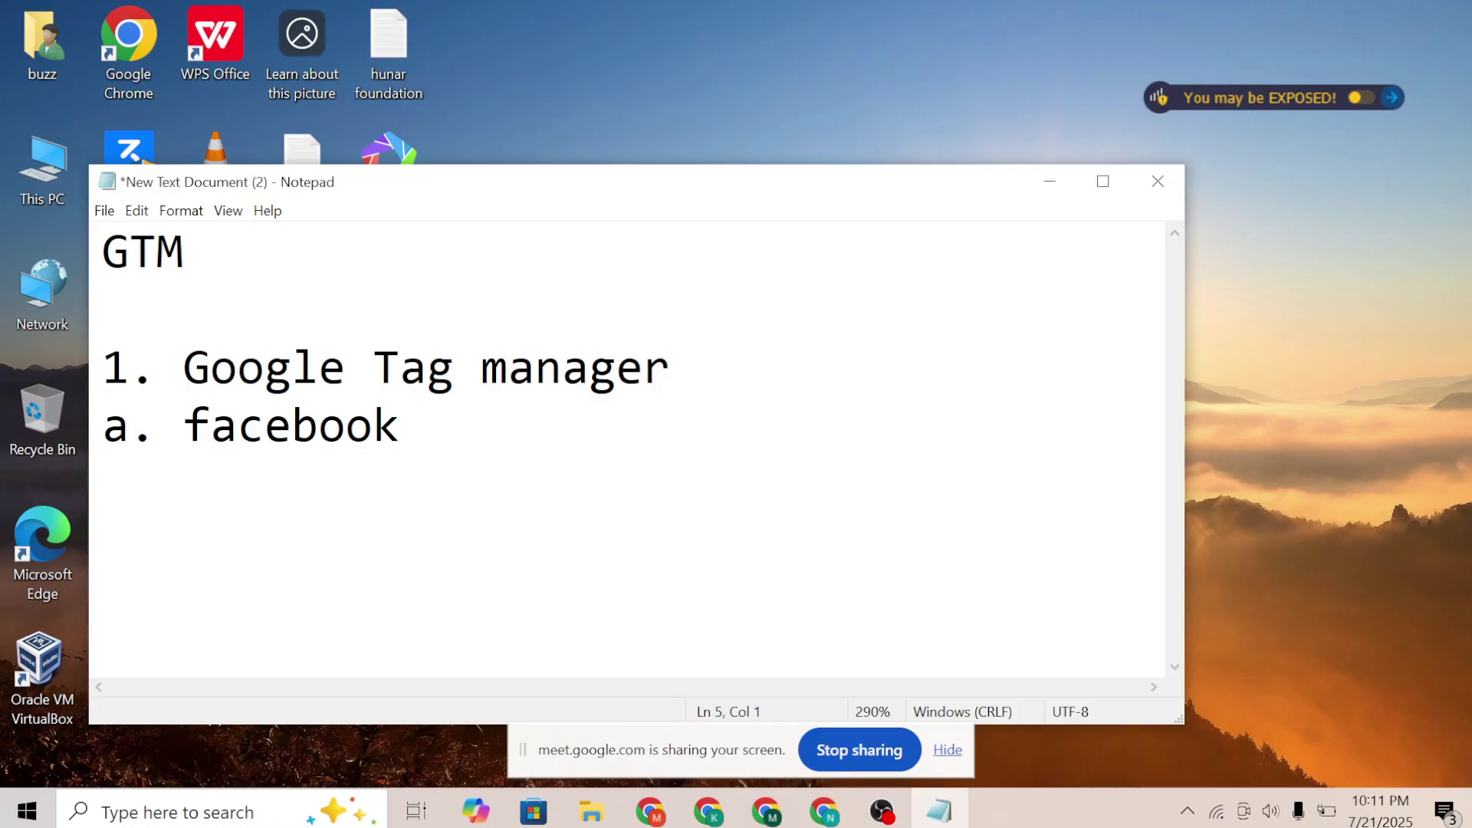
text(b. snap pixe)
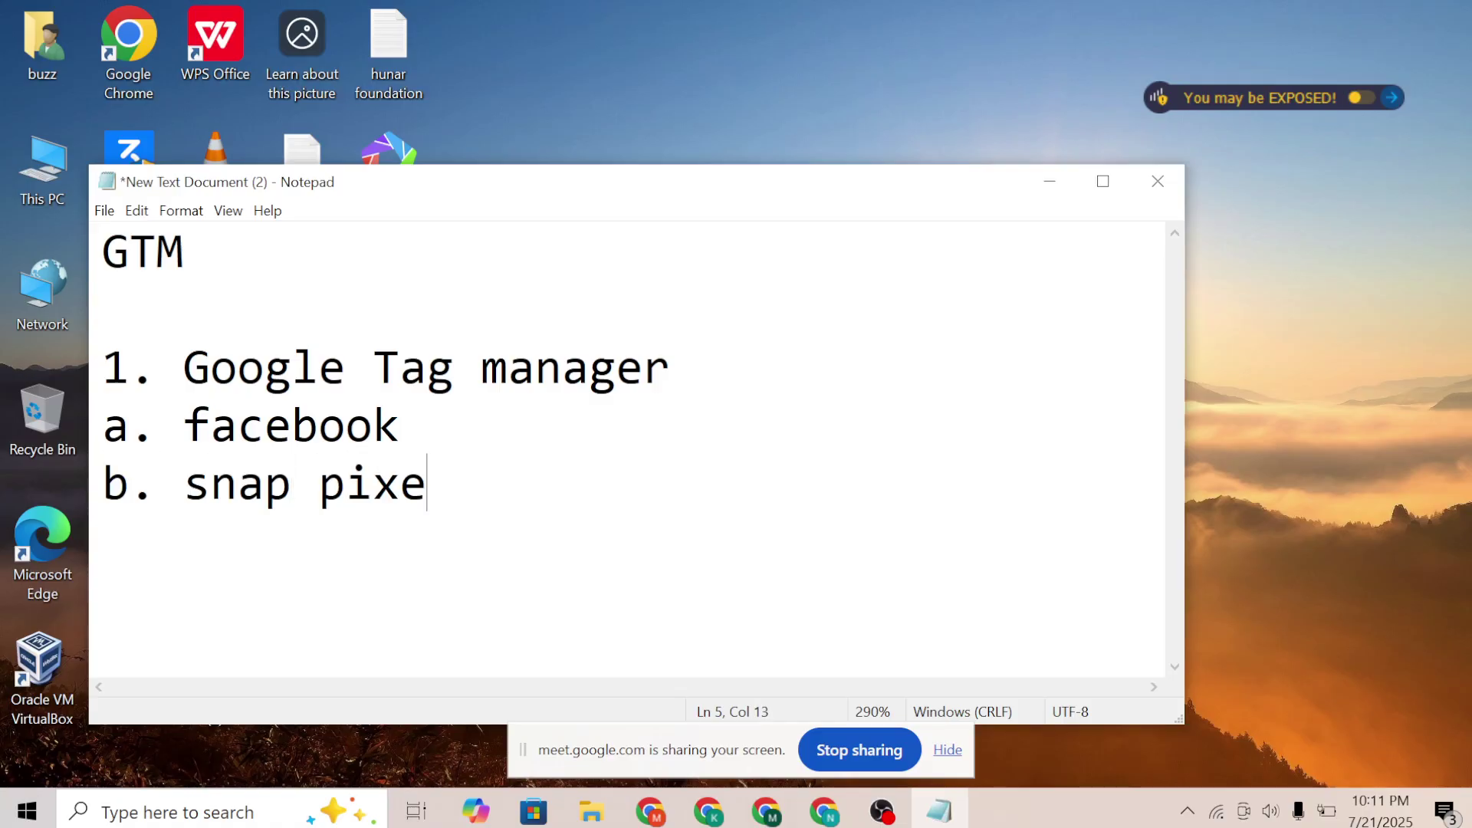
text(l)
key(Return)
key(Return)
key(Return)
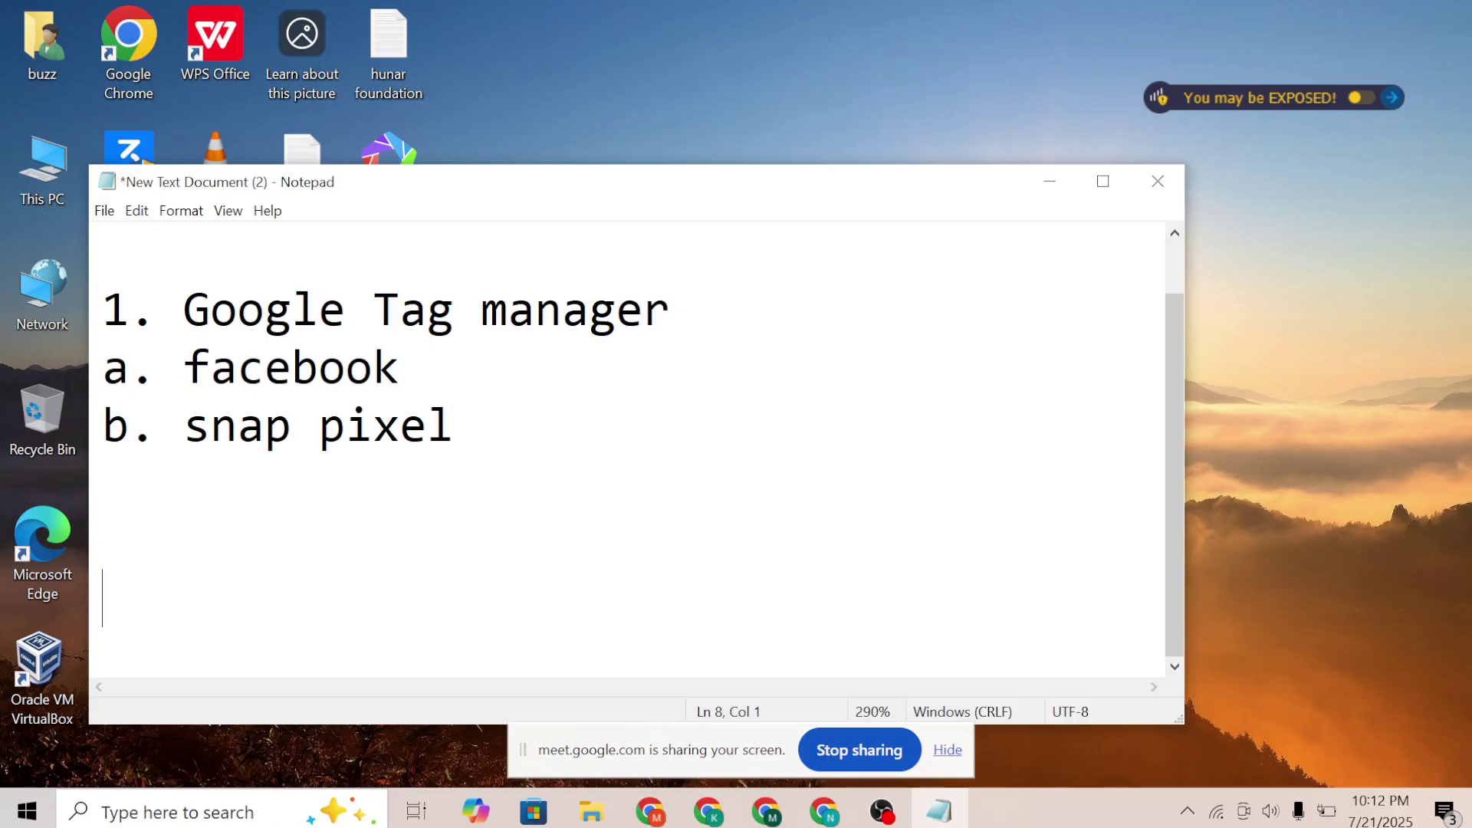
Write the line "URL Trackers" below the pixel list and start a new line
text(URL)
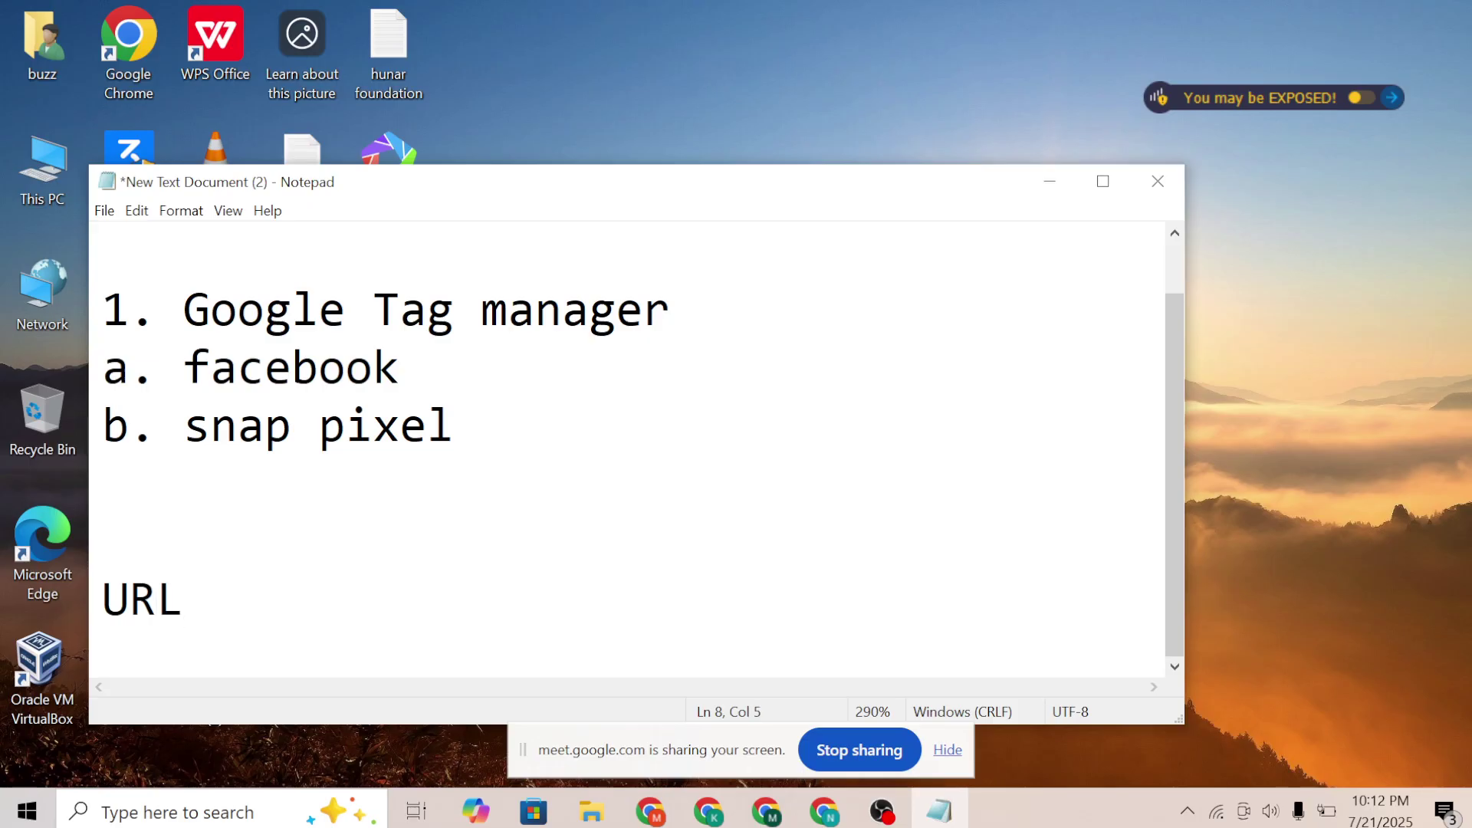
text( Trackers)
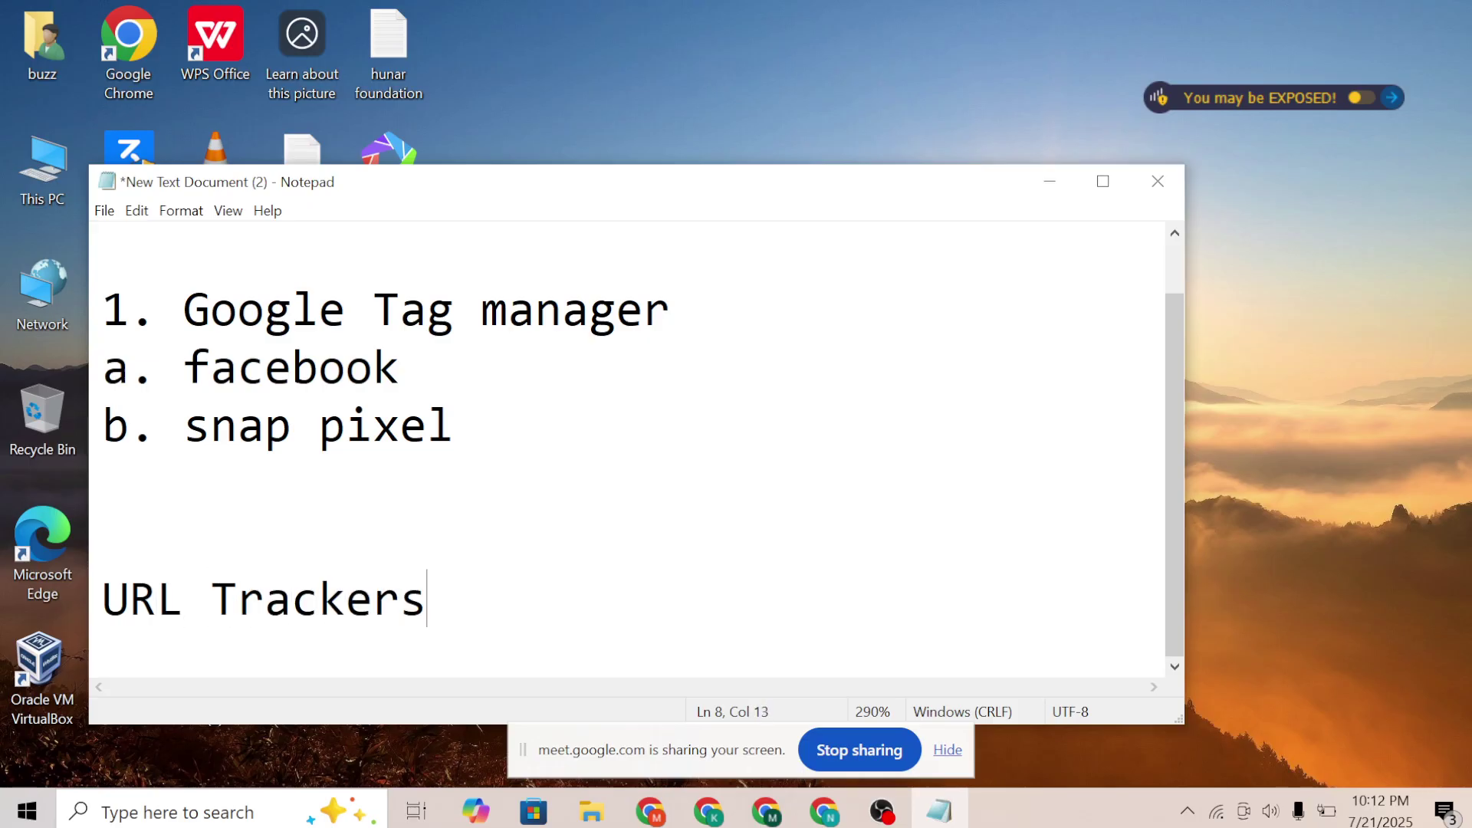
key(Return)
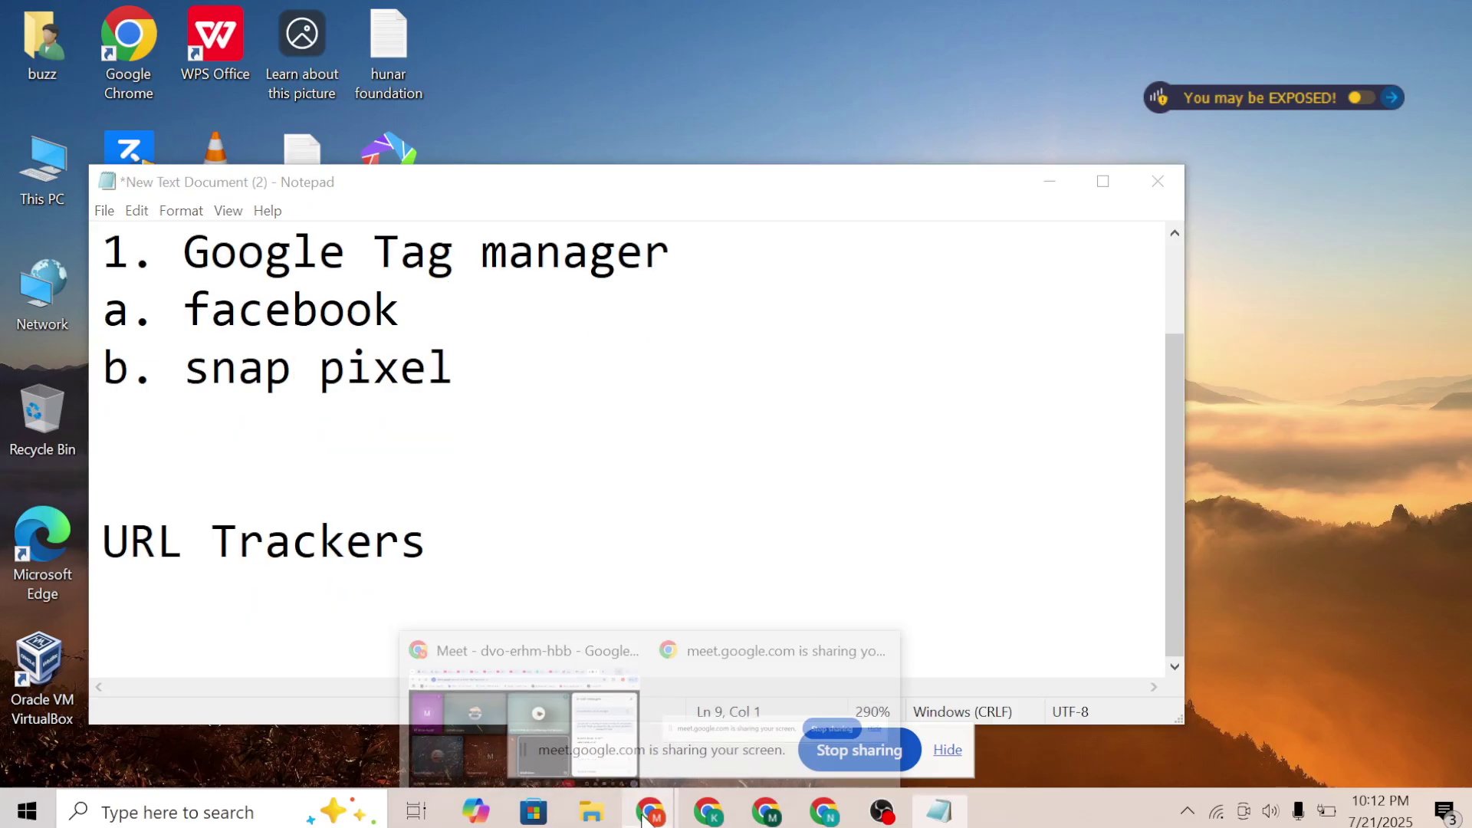
Switch to Chrome, search for daraz in a new tab and open the Daraz.pk website
click(506, 690)
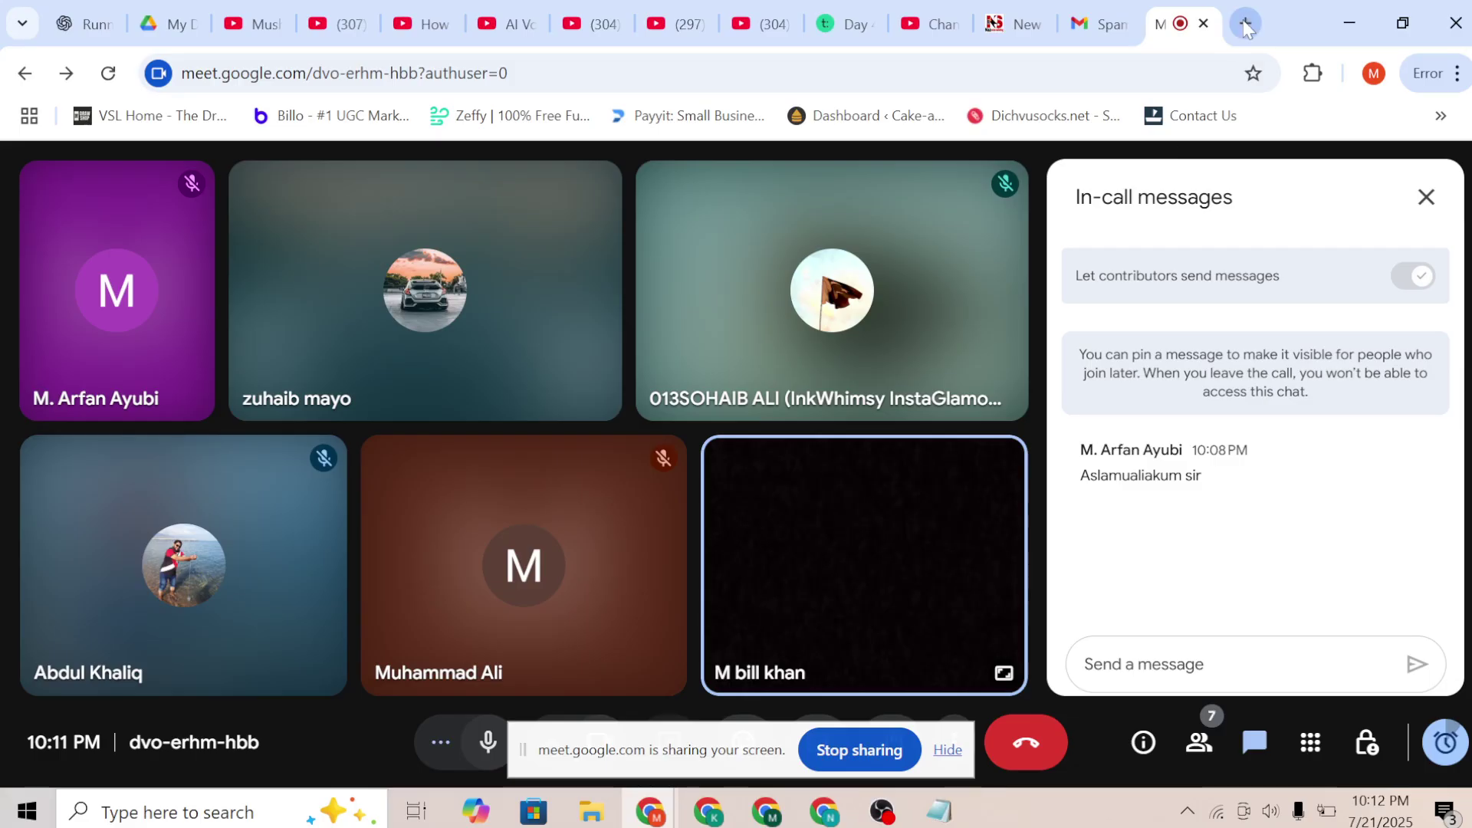
key(ctrl+t)
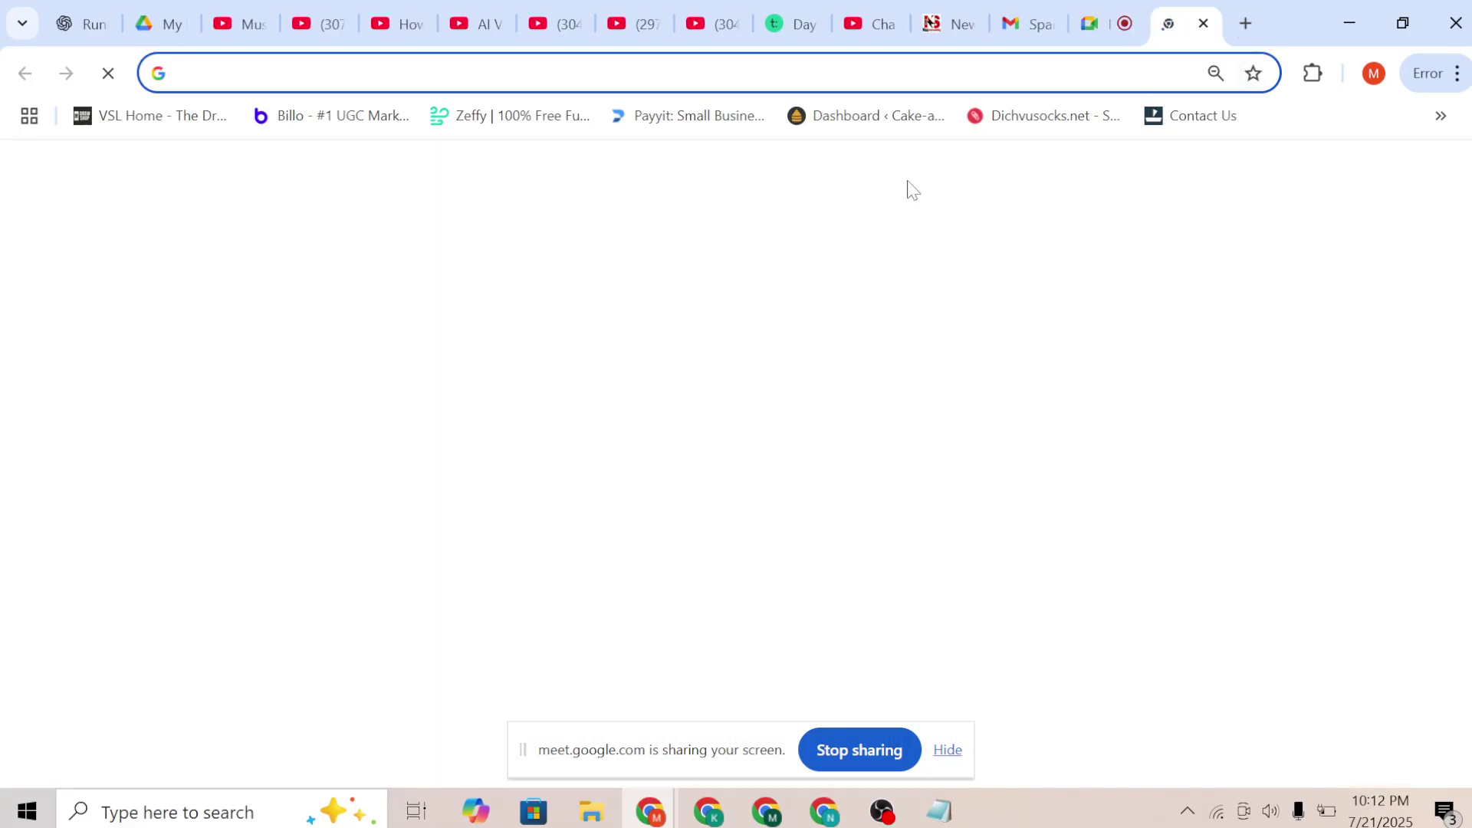
text(daraz)
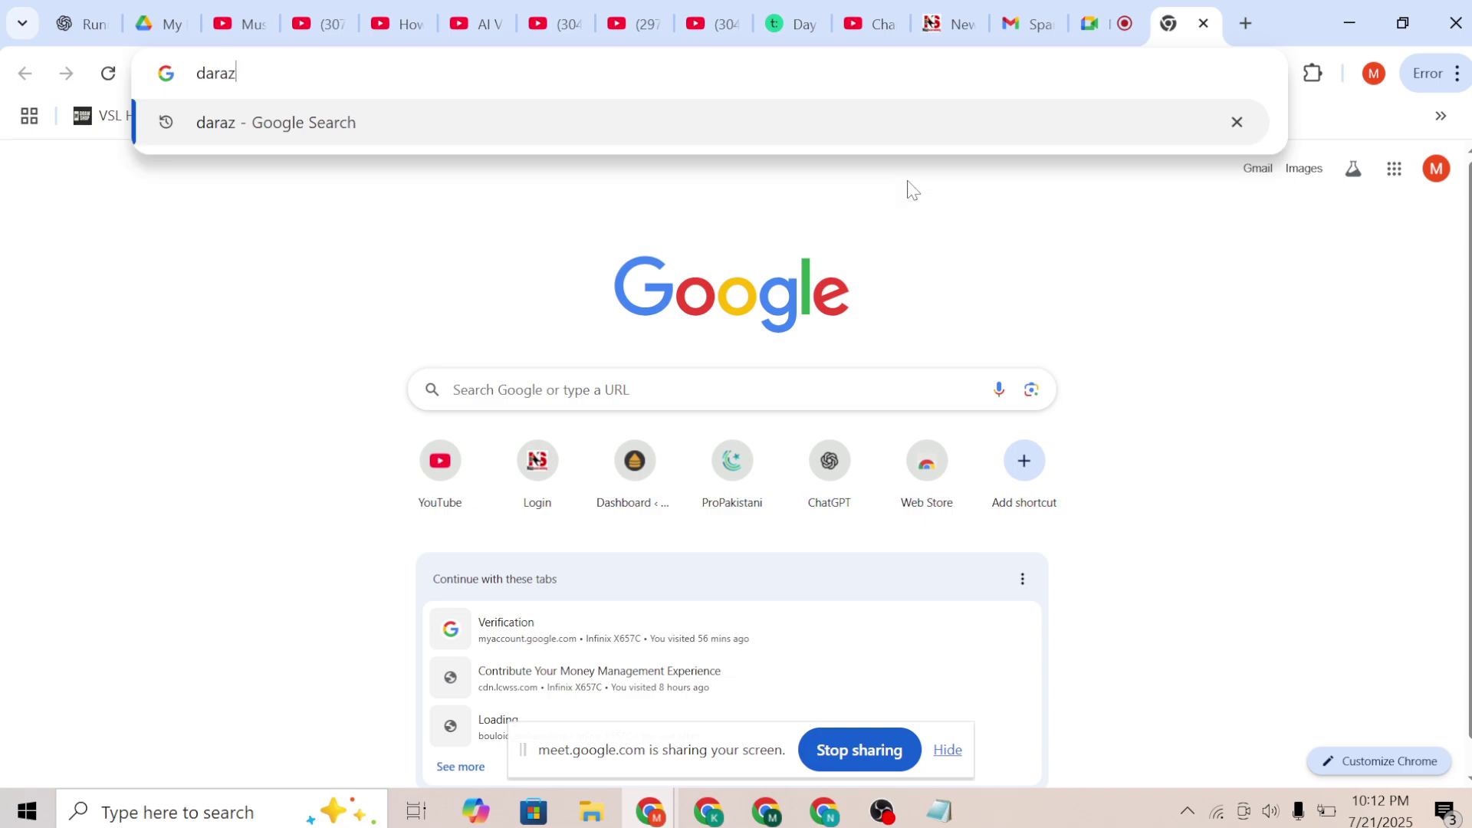
key(Return)
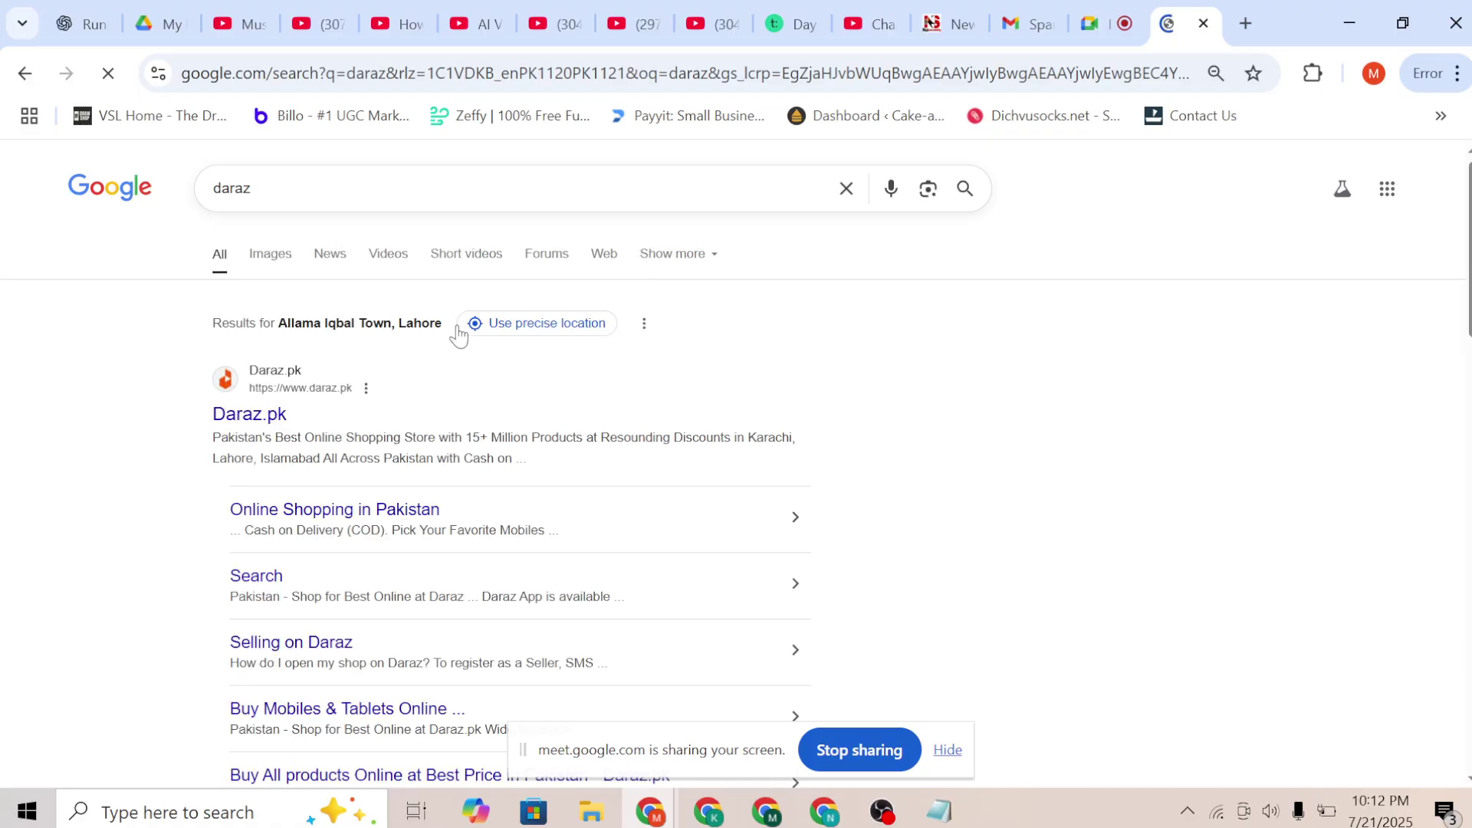
click(235, 418)
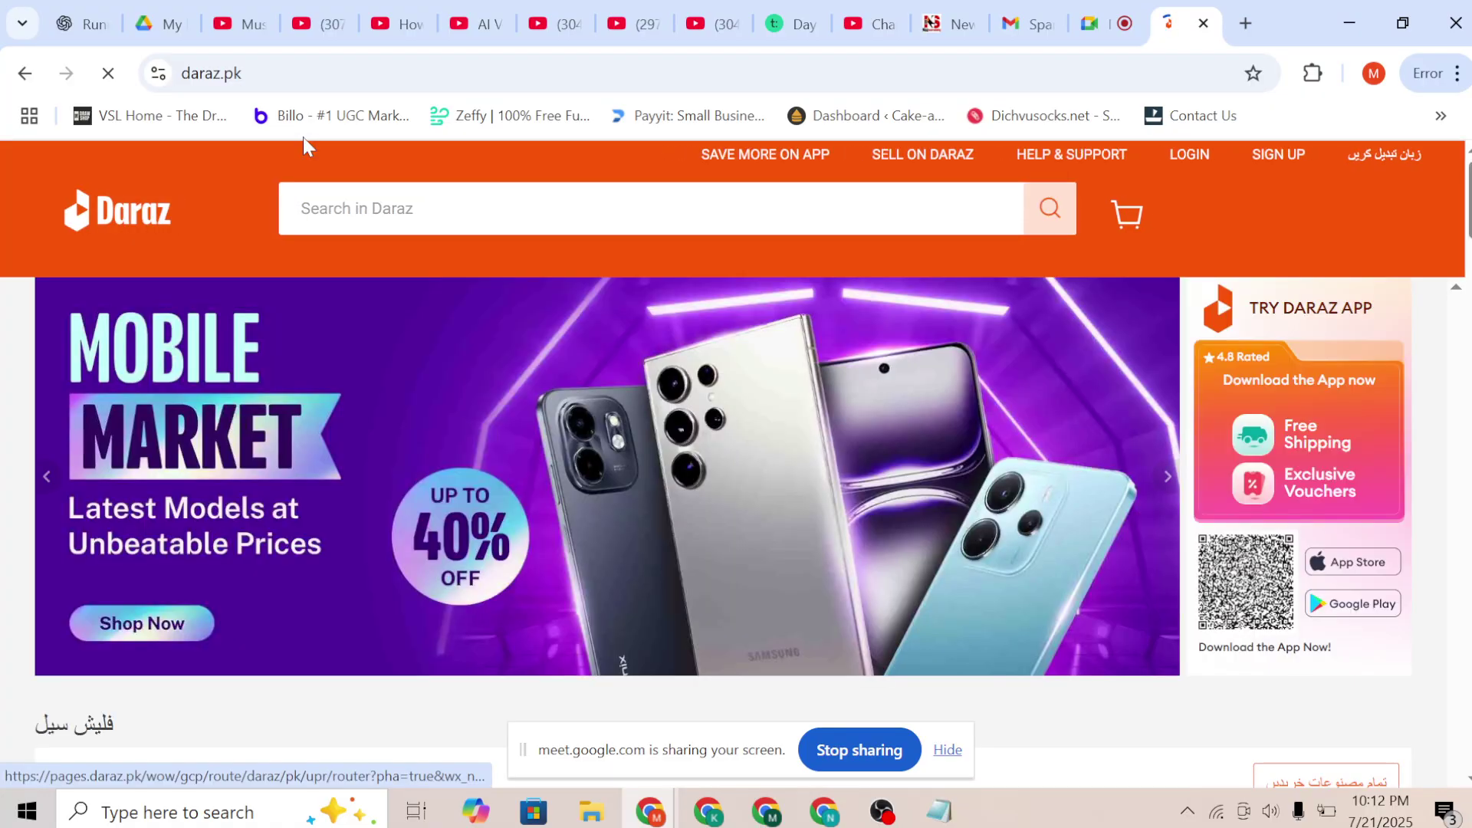
click(214, 77)
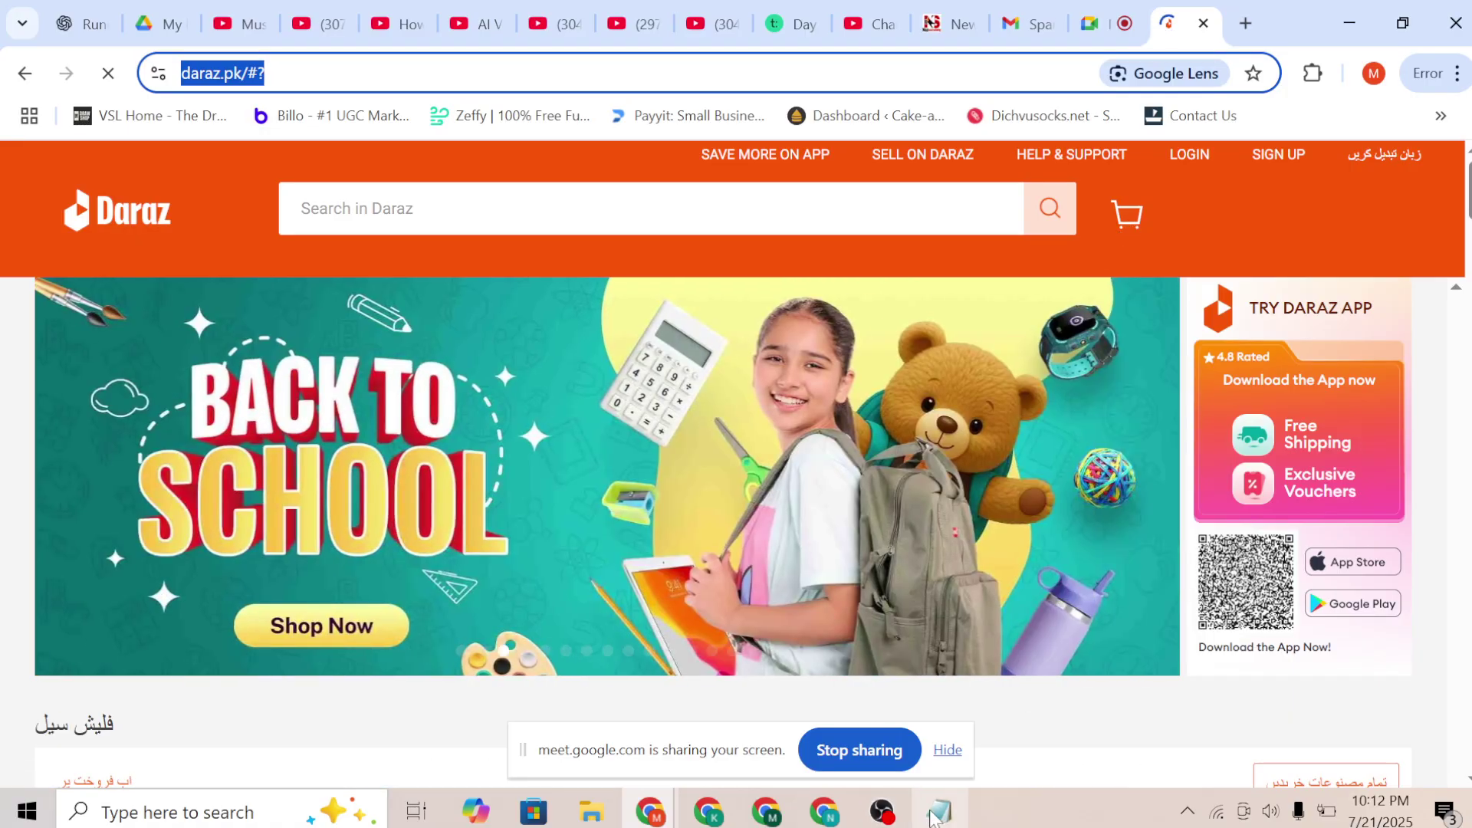
Return to the Notepad notes, add "Roles" directly above URL Trackers, and put a new GTM heading below it
click(940, 811)
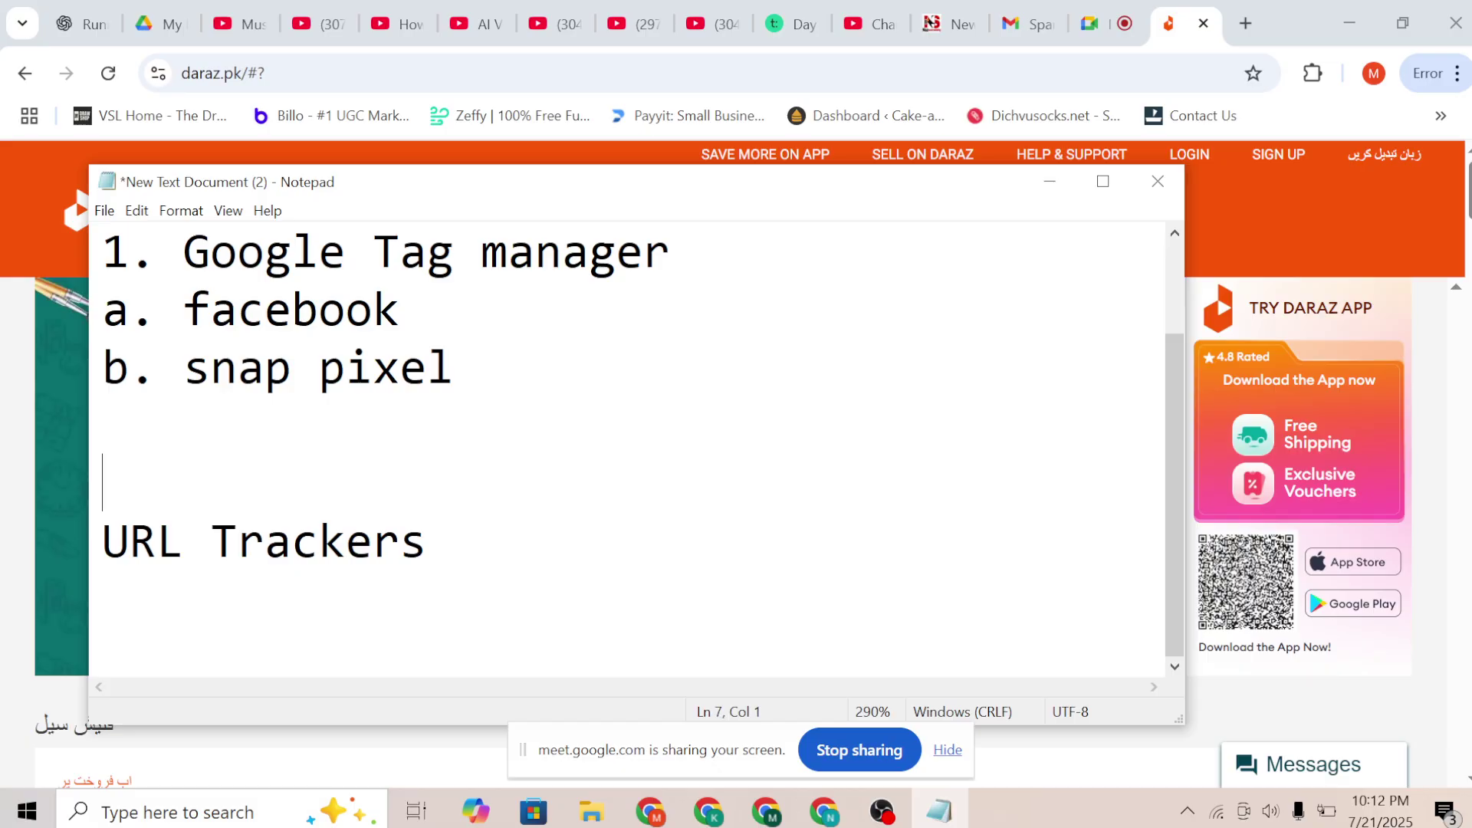
text(Roles)
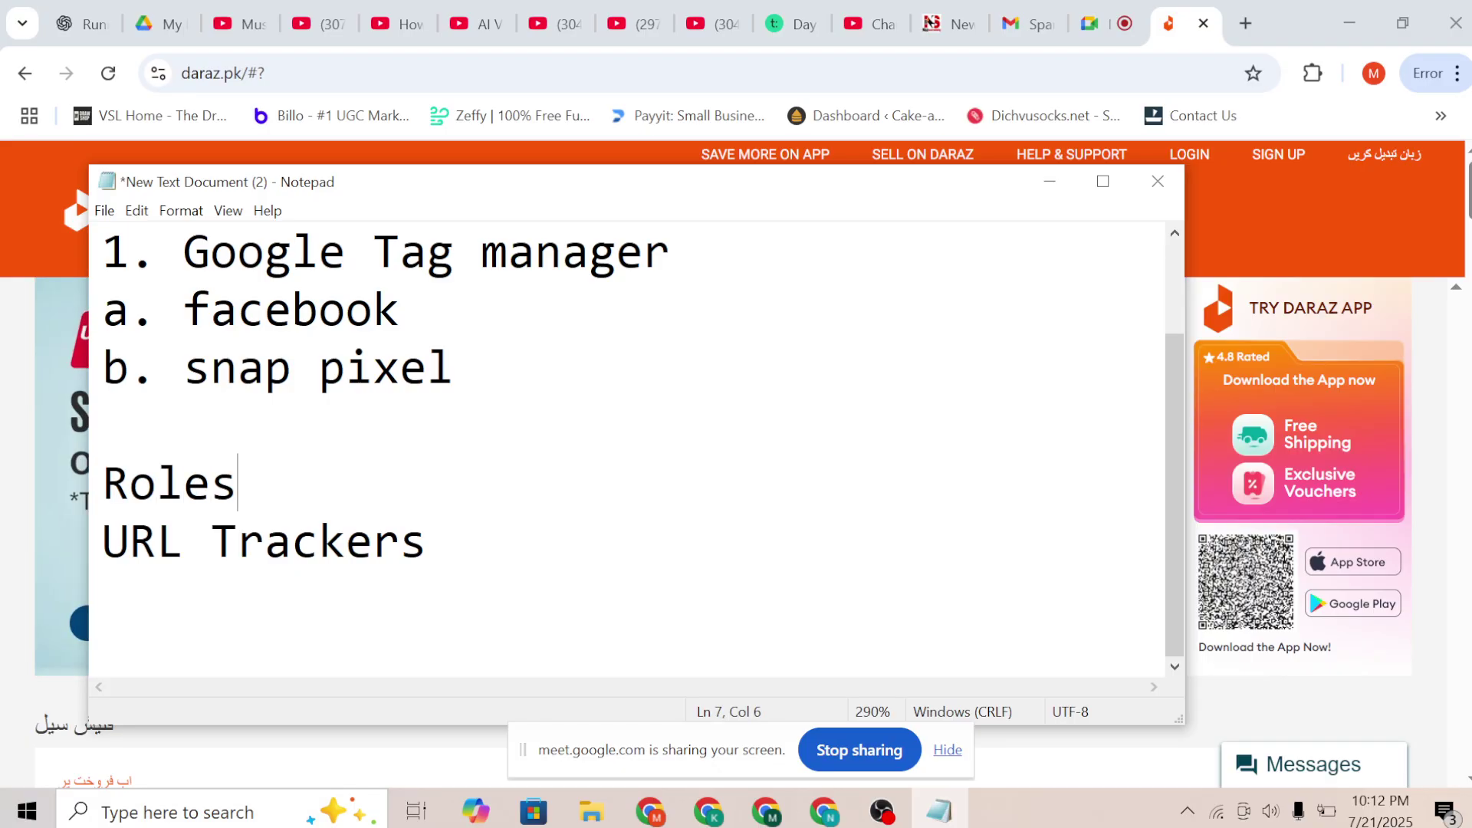
key(ctrl+End)
key(Return)
key(Return)
key(Return)
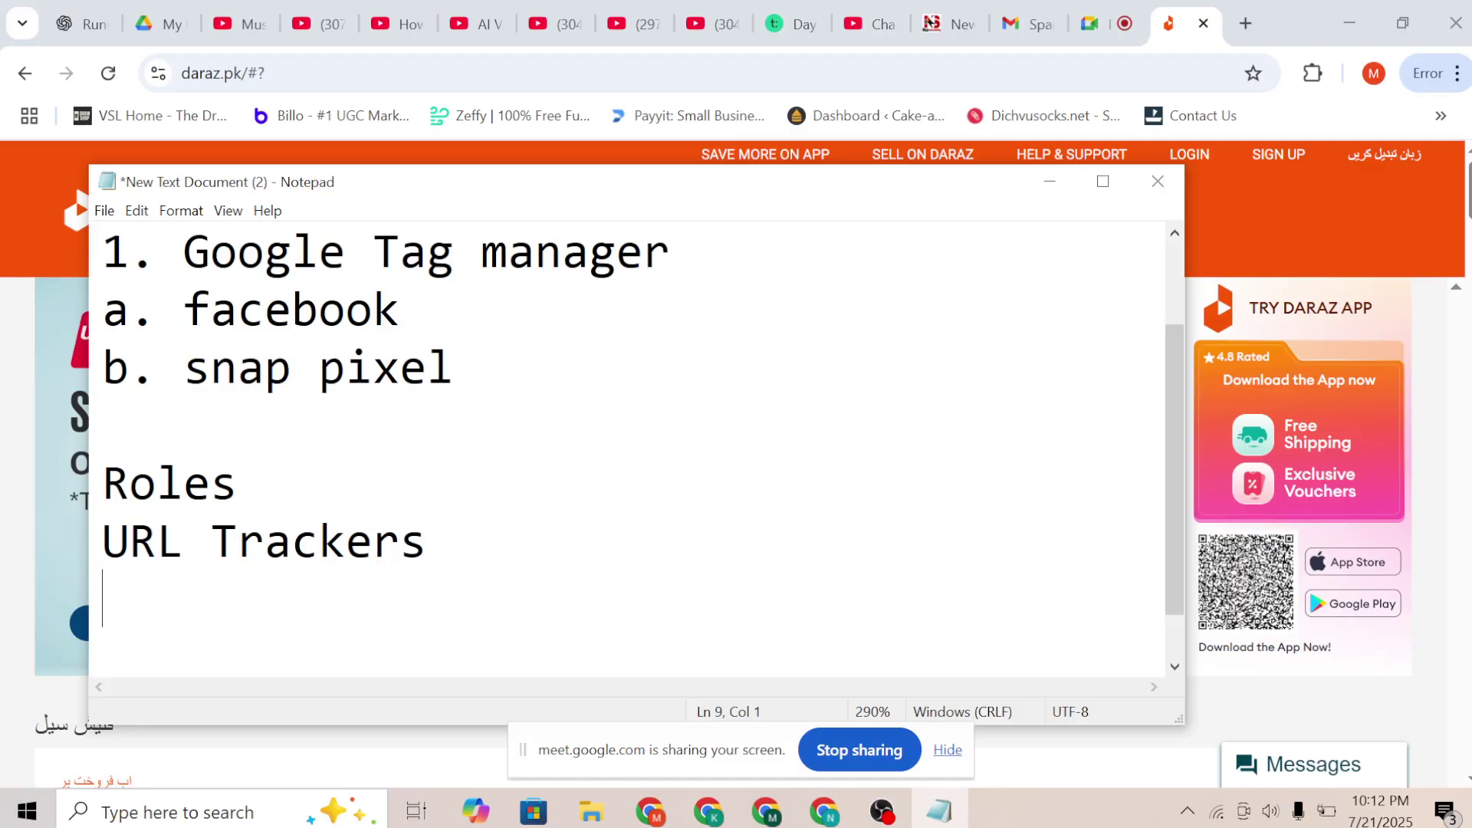
text(GTM)
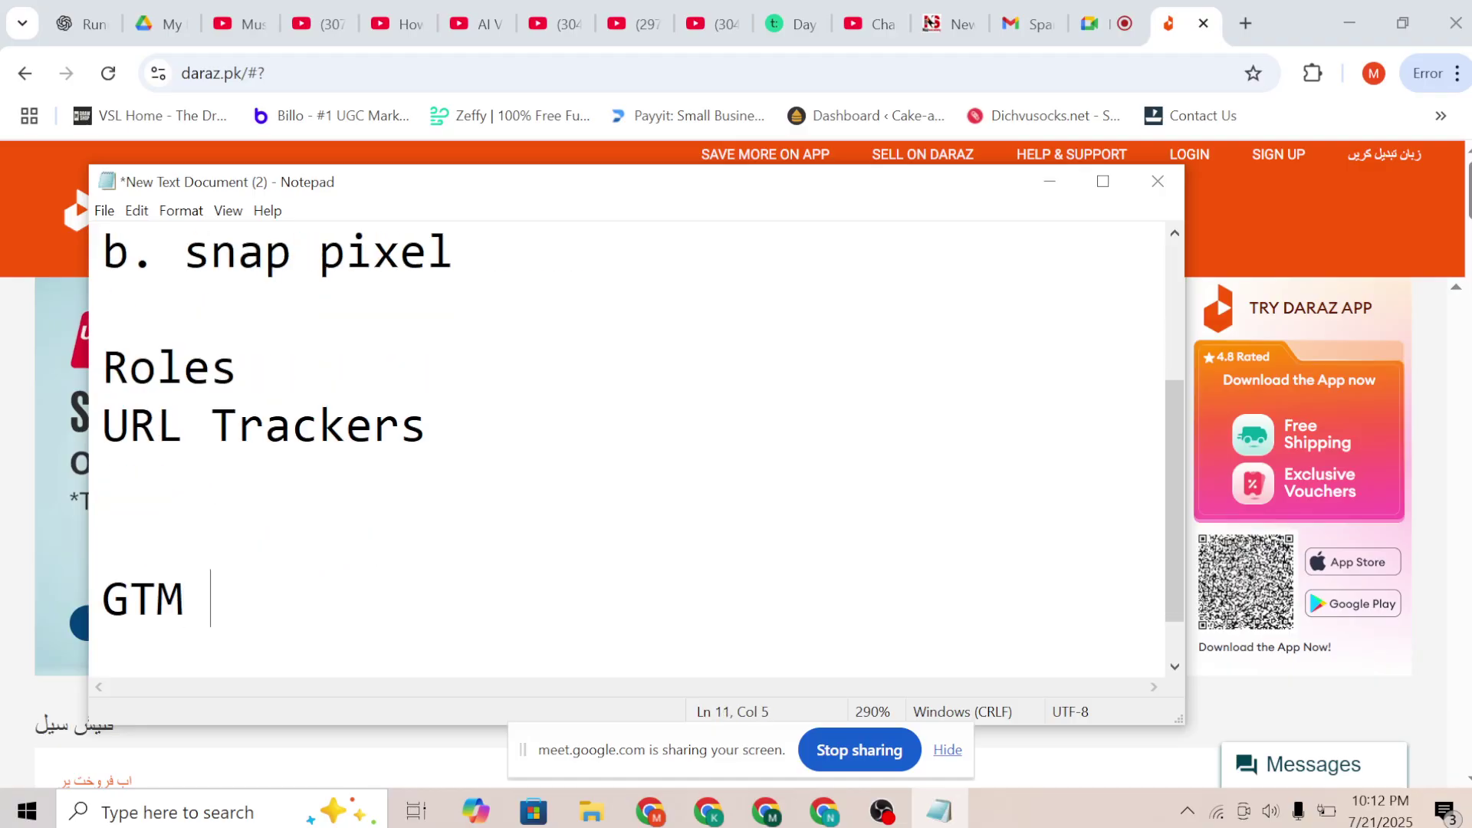
key(Return)
key(Return)
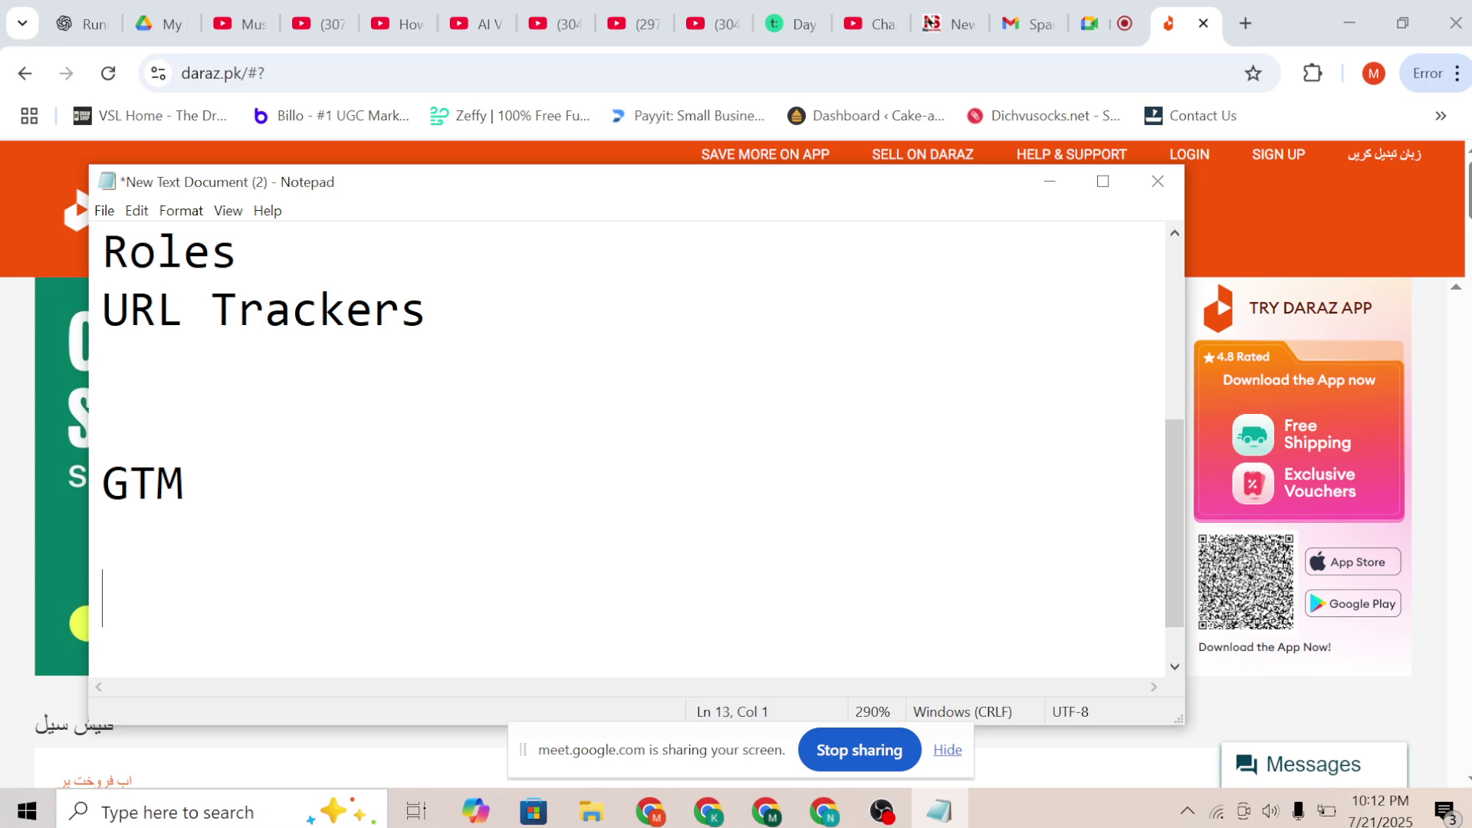
List "a. text", "b. link", "c. whatsapp" and "4. form" under the second GTM heading
text(a. text)
key(Return)
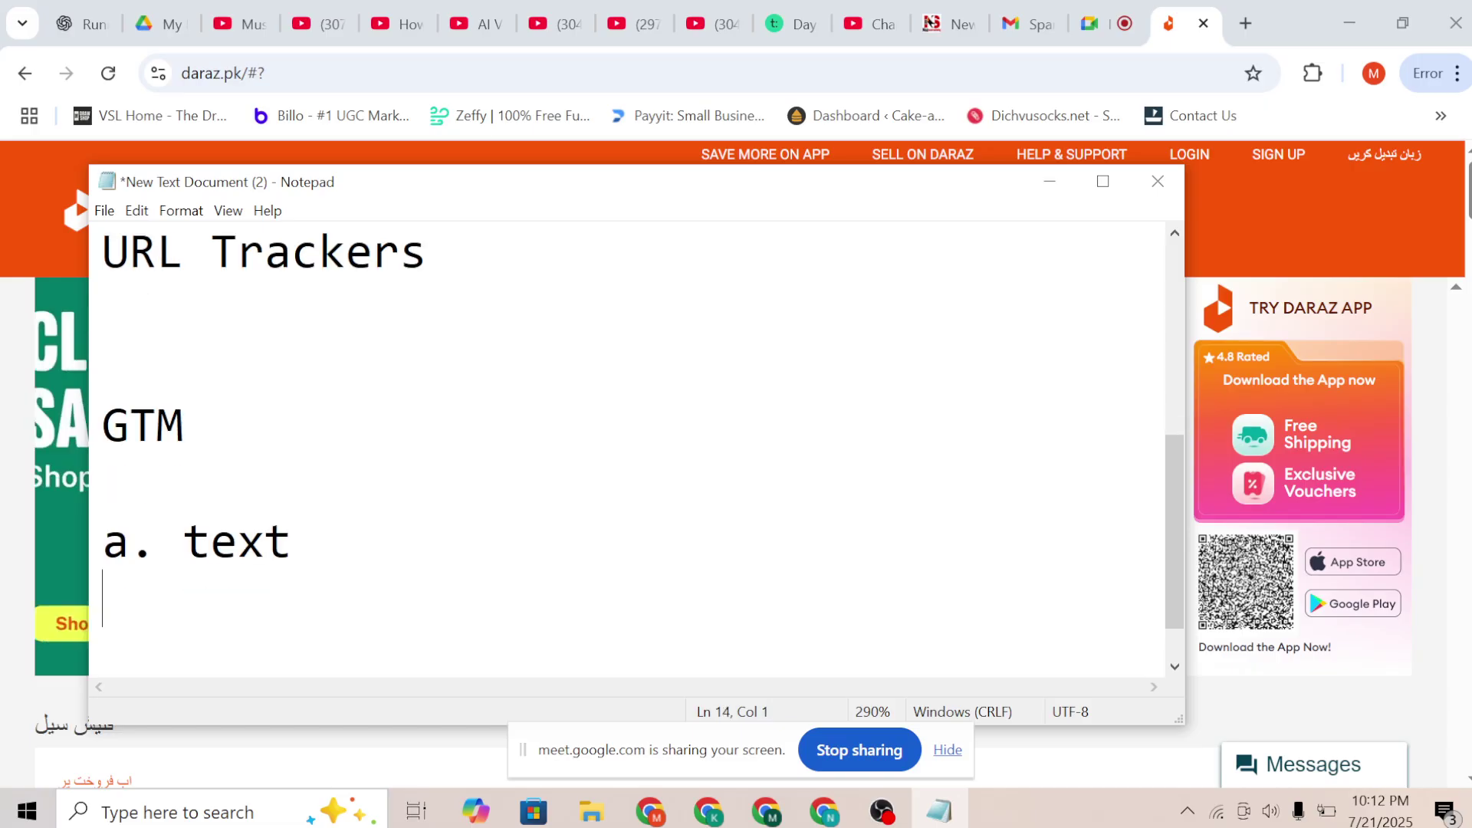
text(b. )
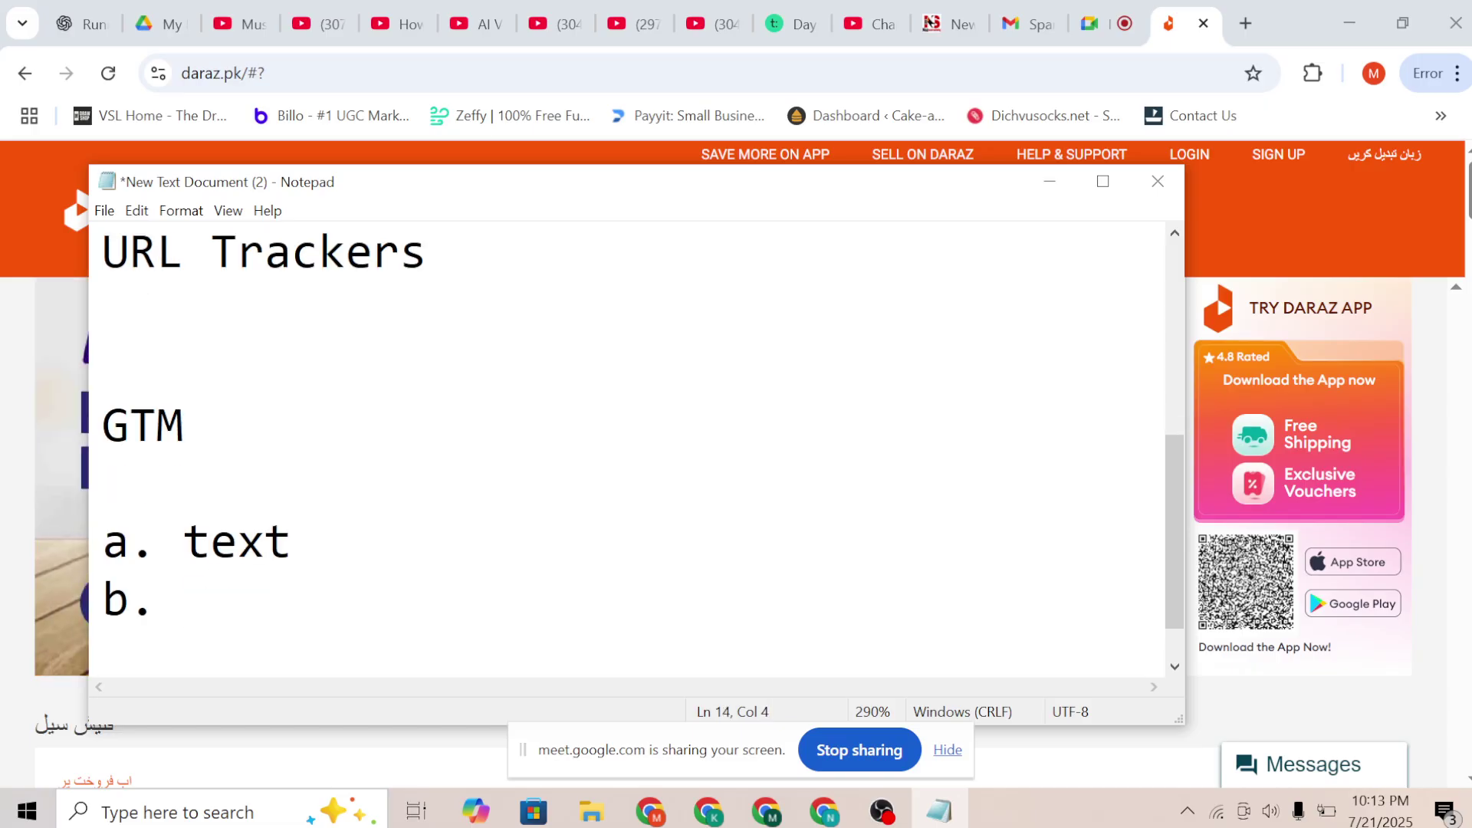
text(link)
key(Return)
text(c.)
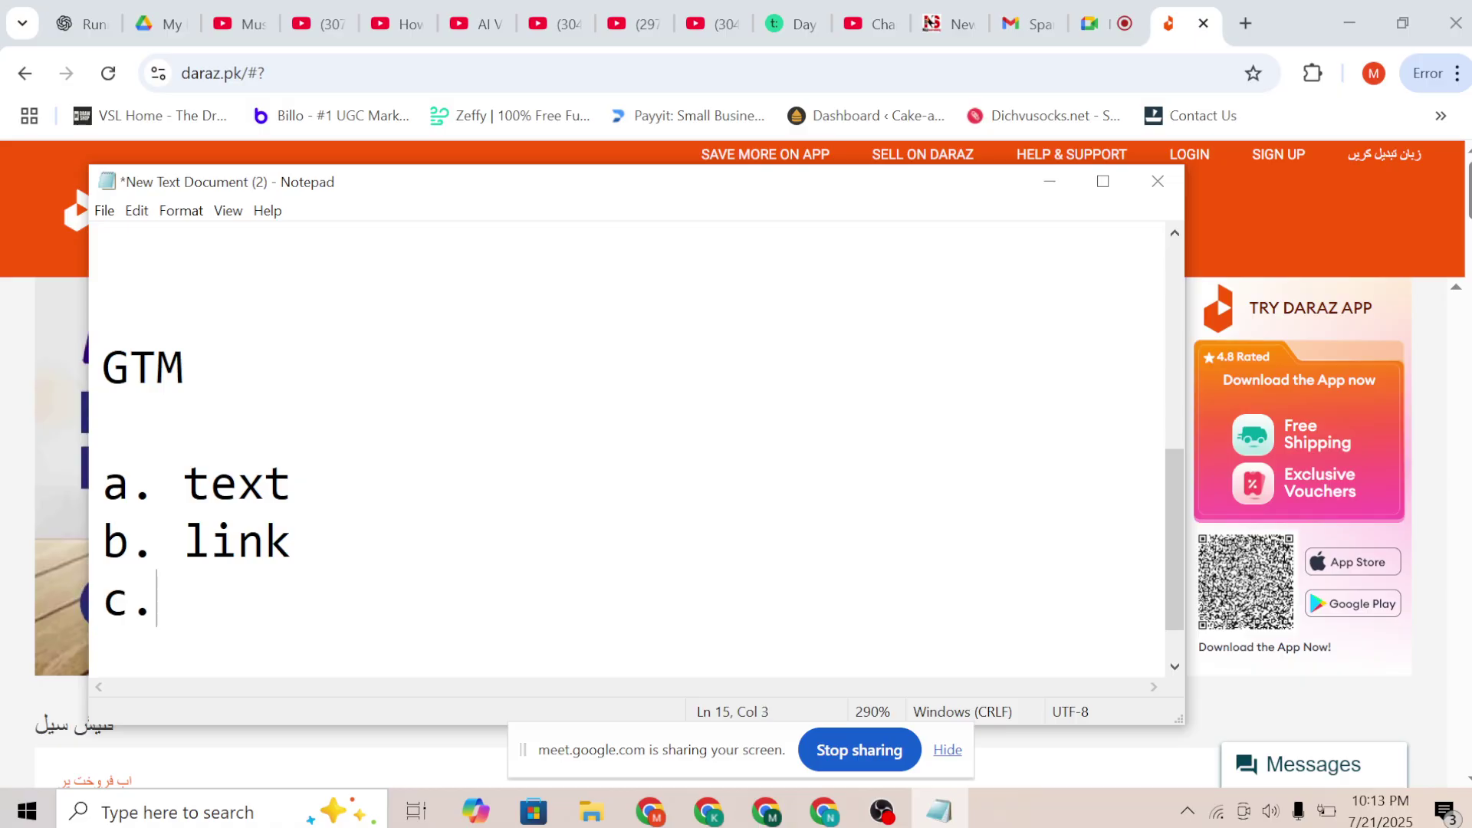
text( whatsapp)
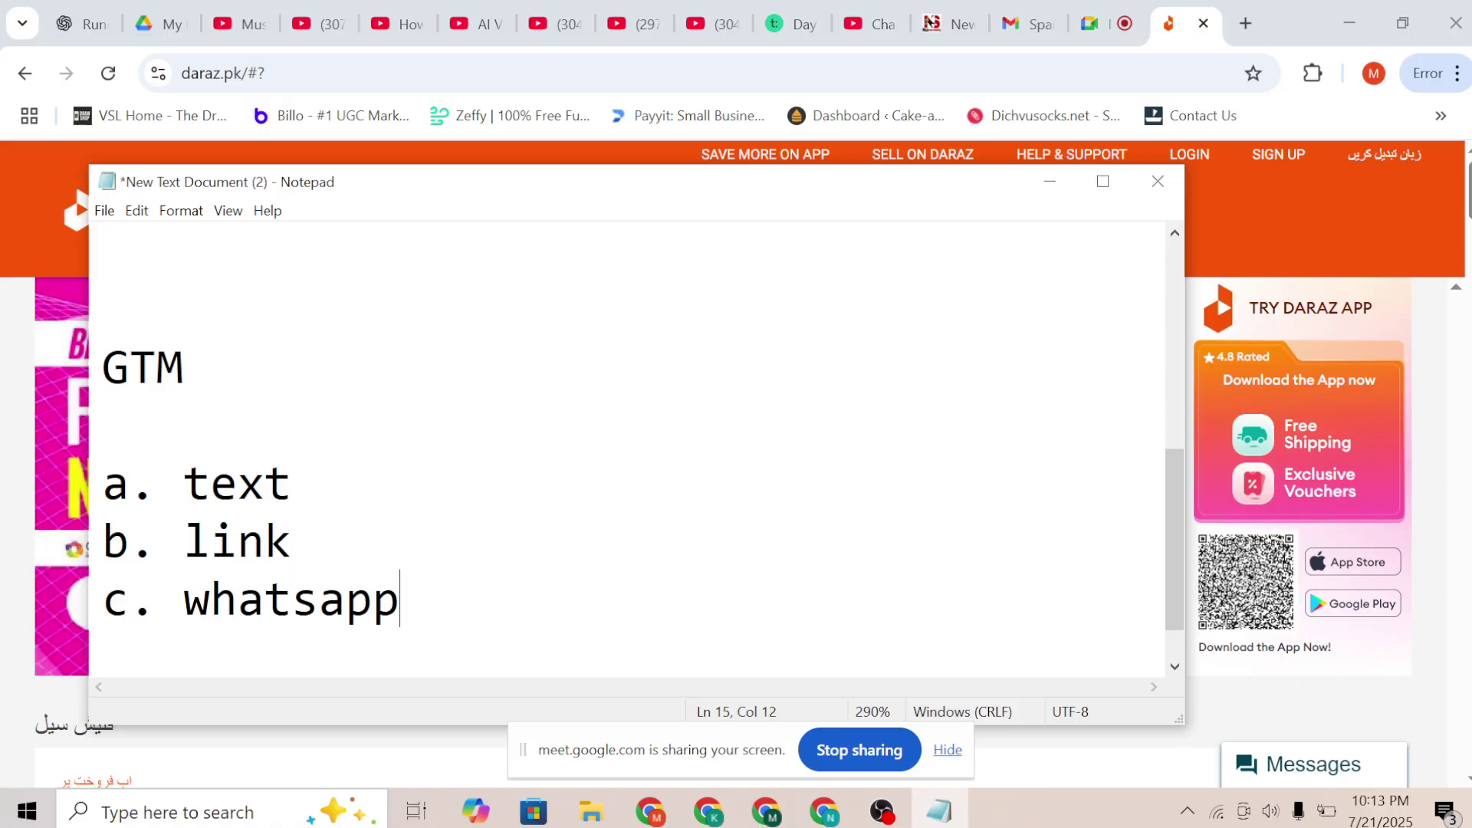
key(Return)
text(4. )
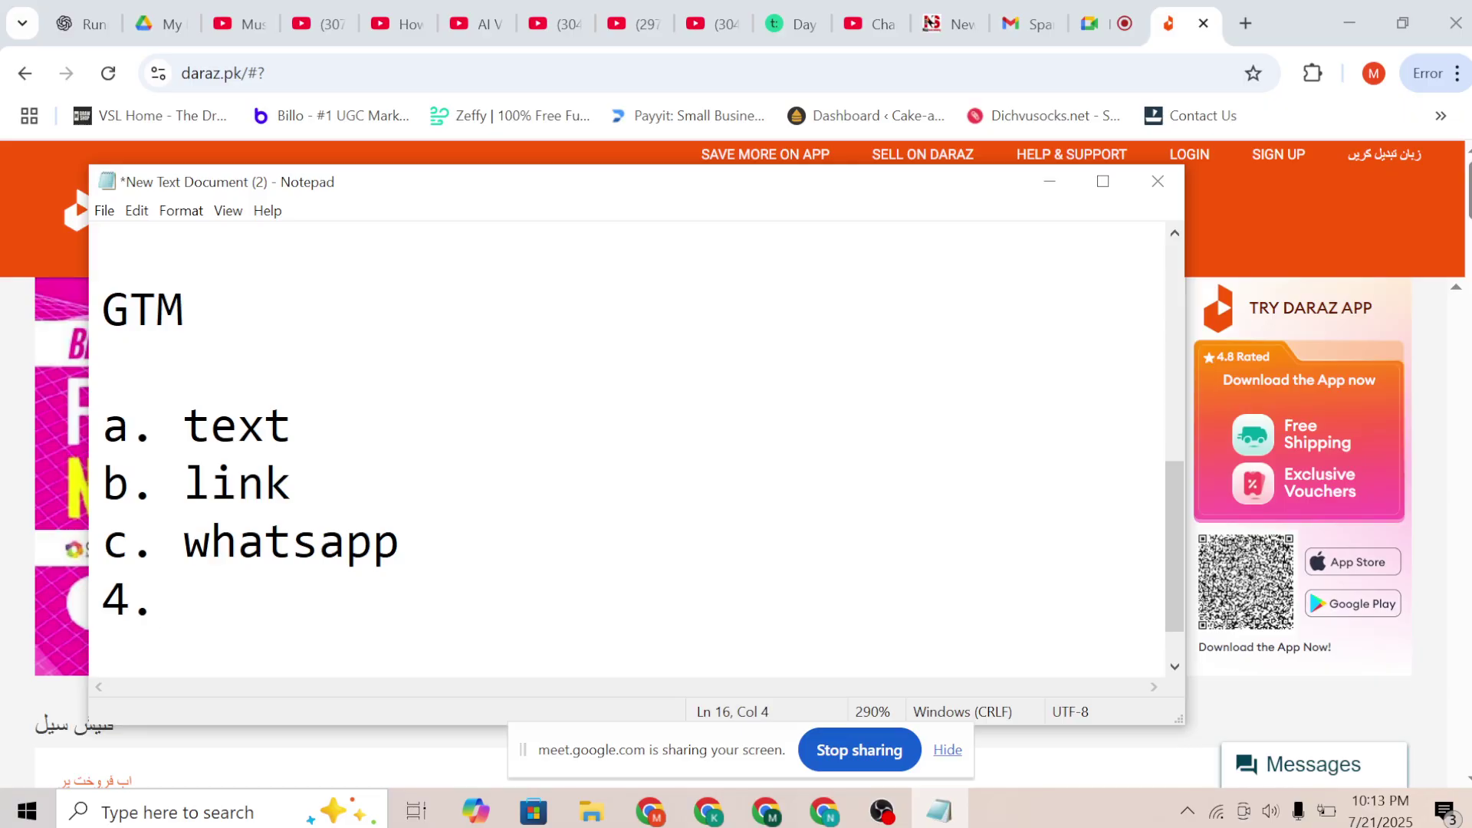
text(form)
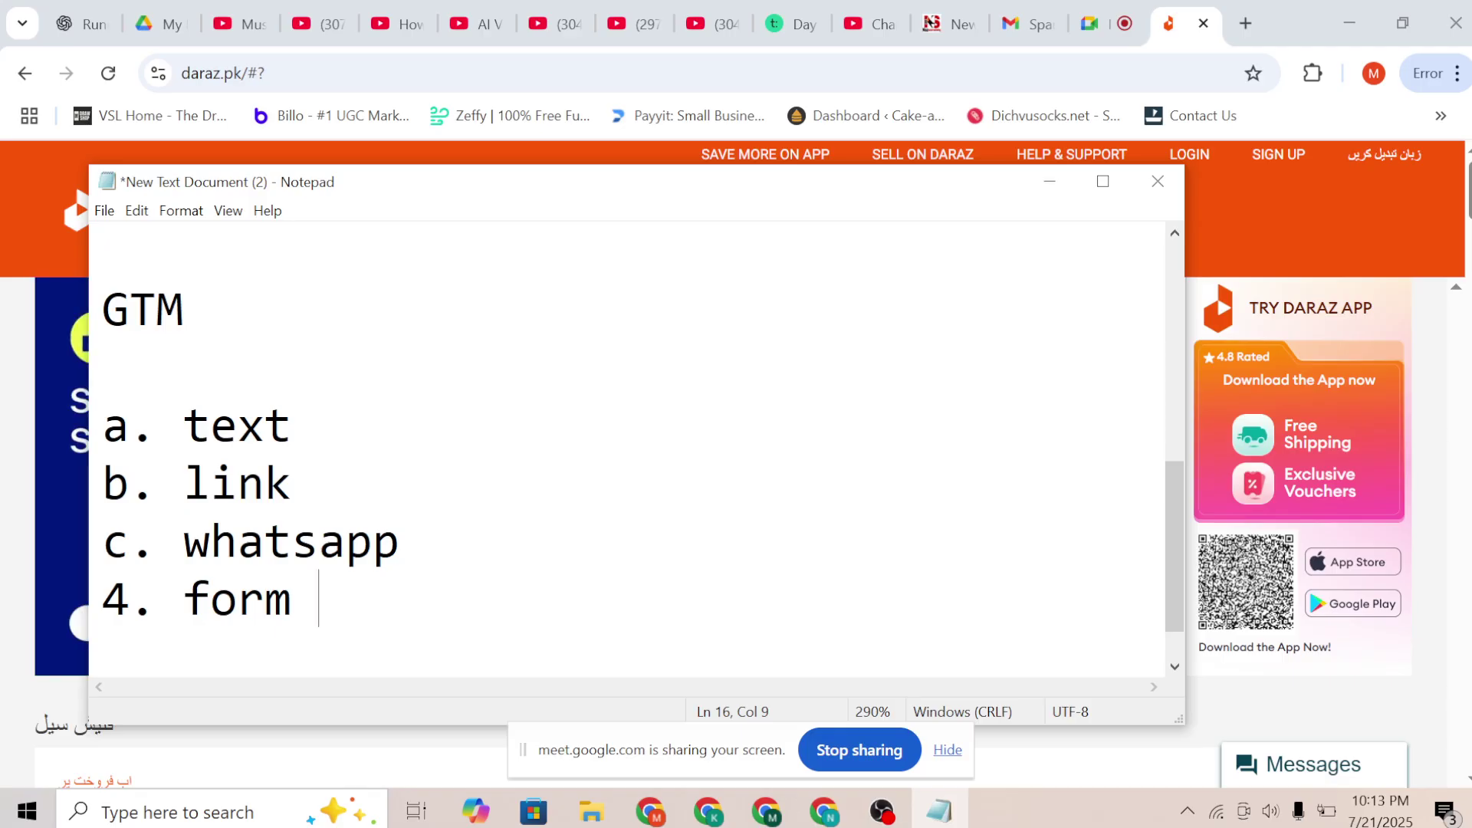
Append "( Tag assistant )" to the GTM heading above the text, link, whatsapp and form list
drag(186, 310, 104, 310)
click(212, 310)
text(( )
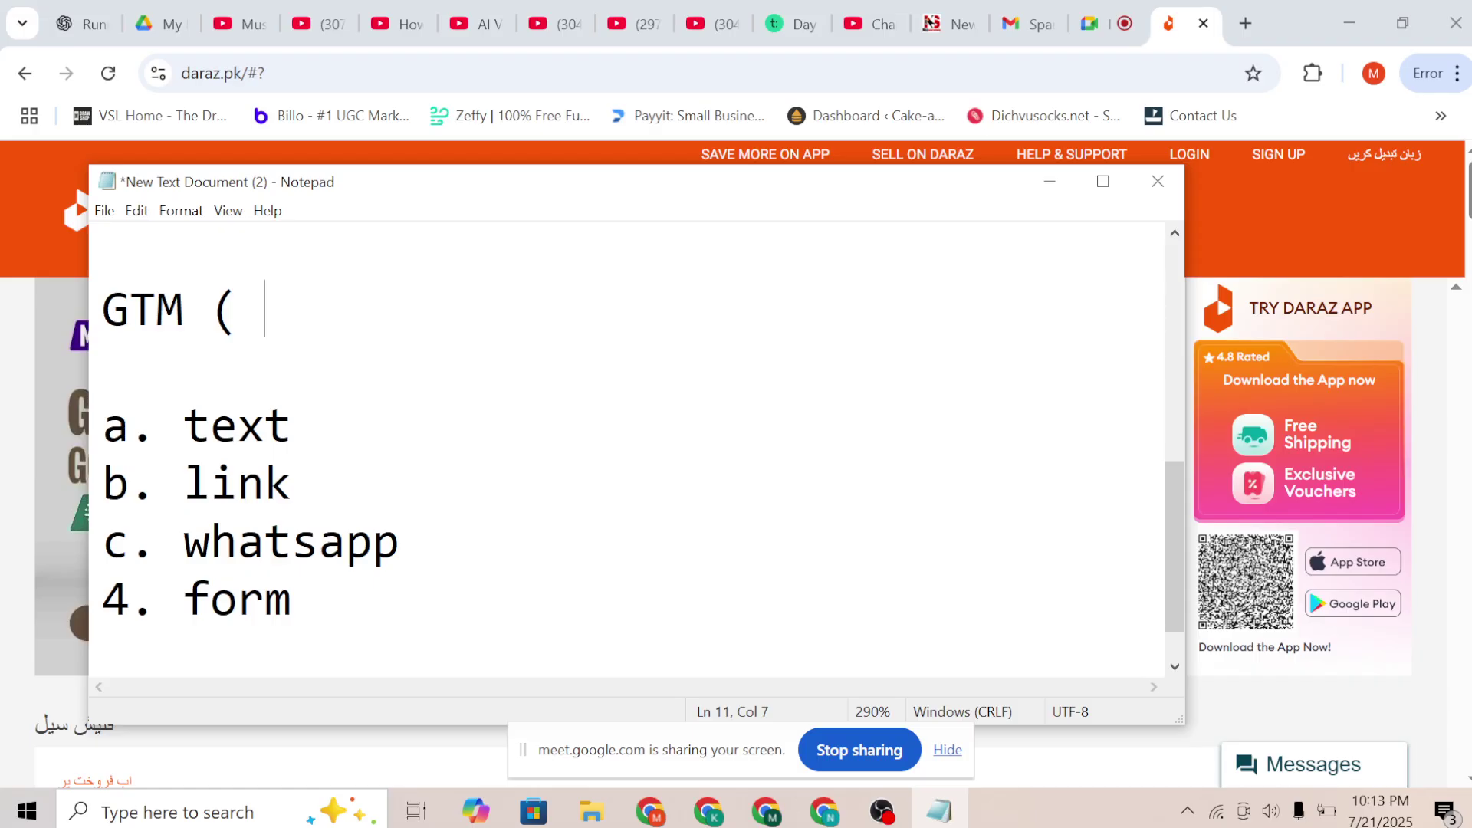
text(Tag a)
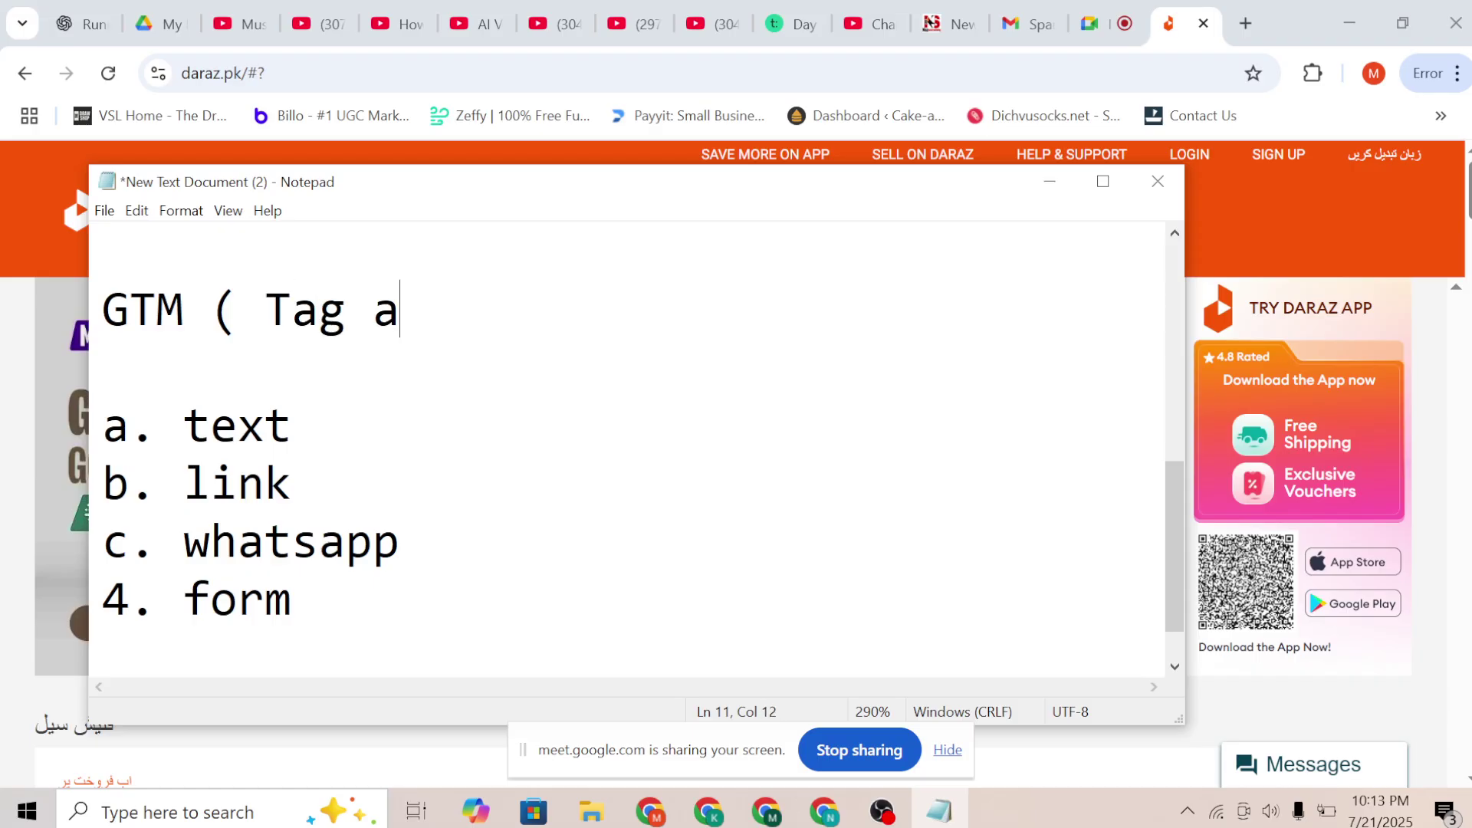
text(ssist)
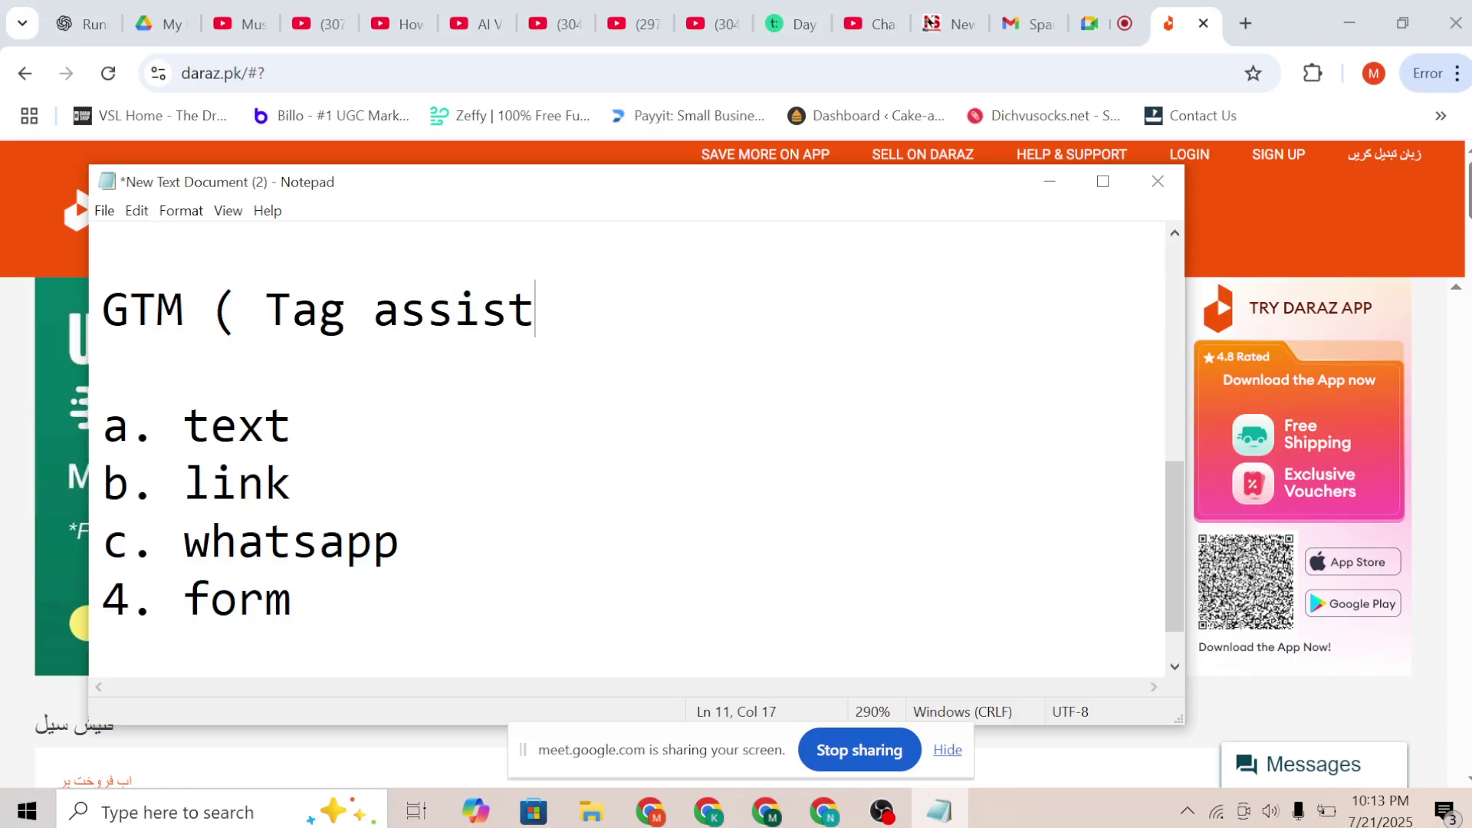
text(ant ))
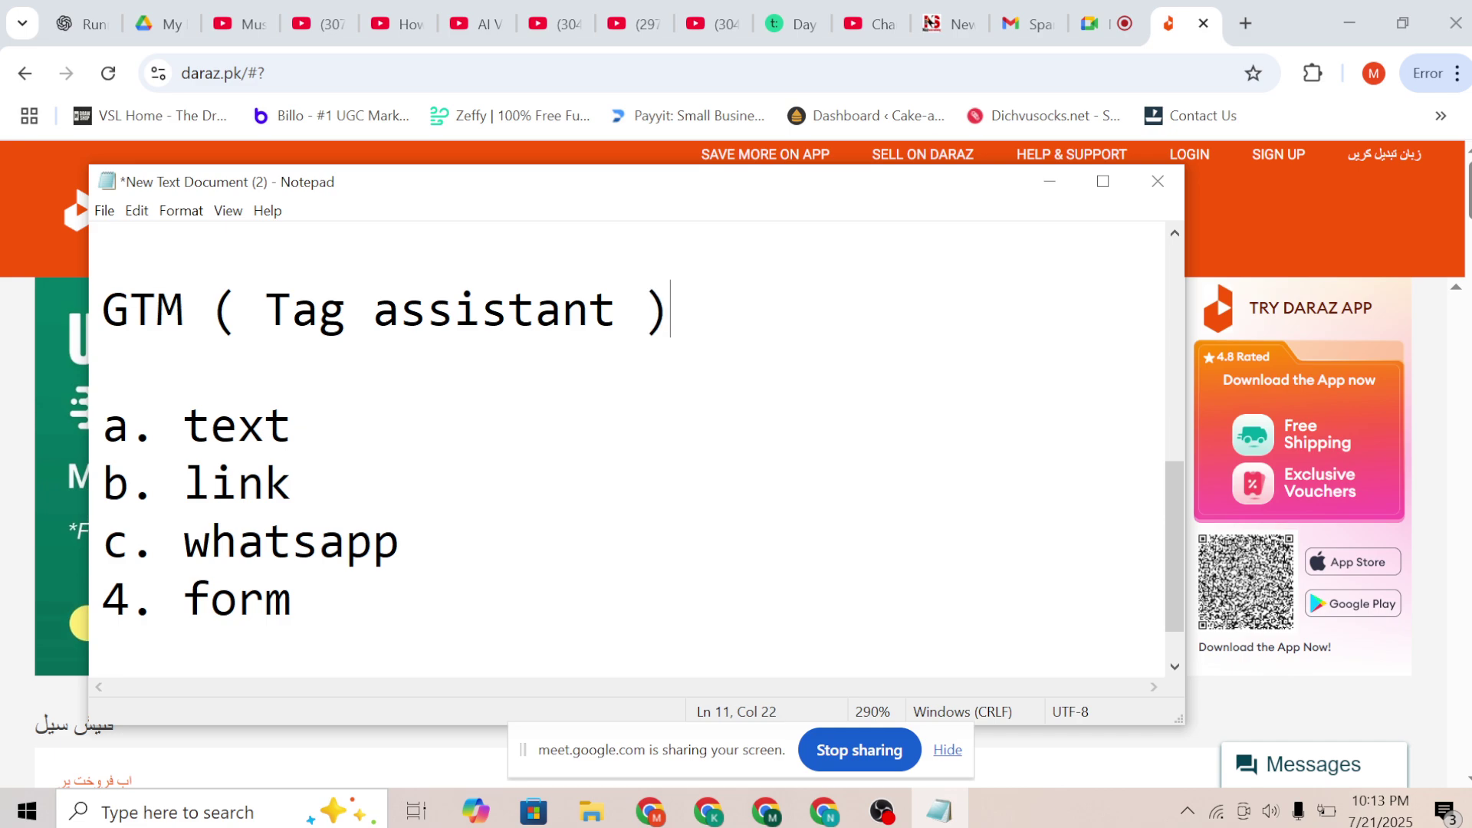
Switch to Chrome and look through the list of installed browser extensions on the Daraz page
click(1313, 73)
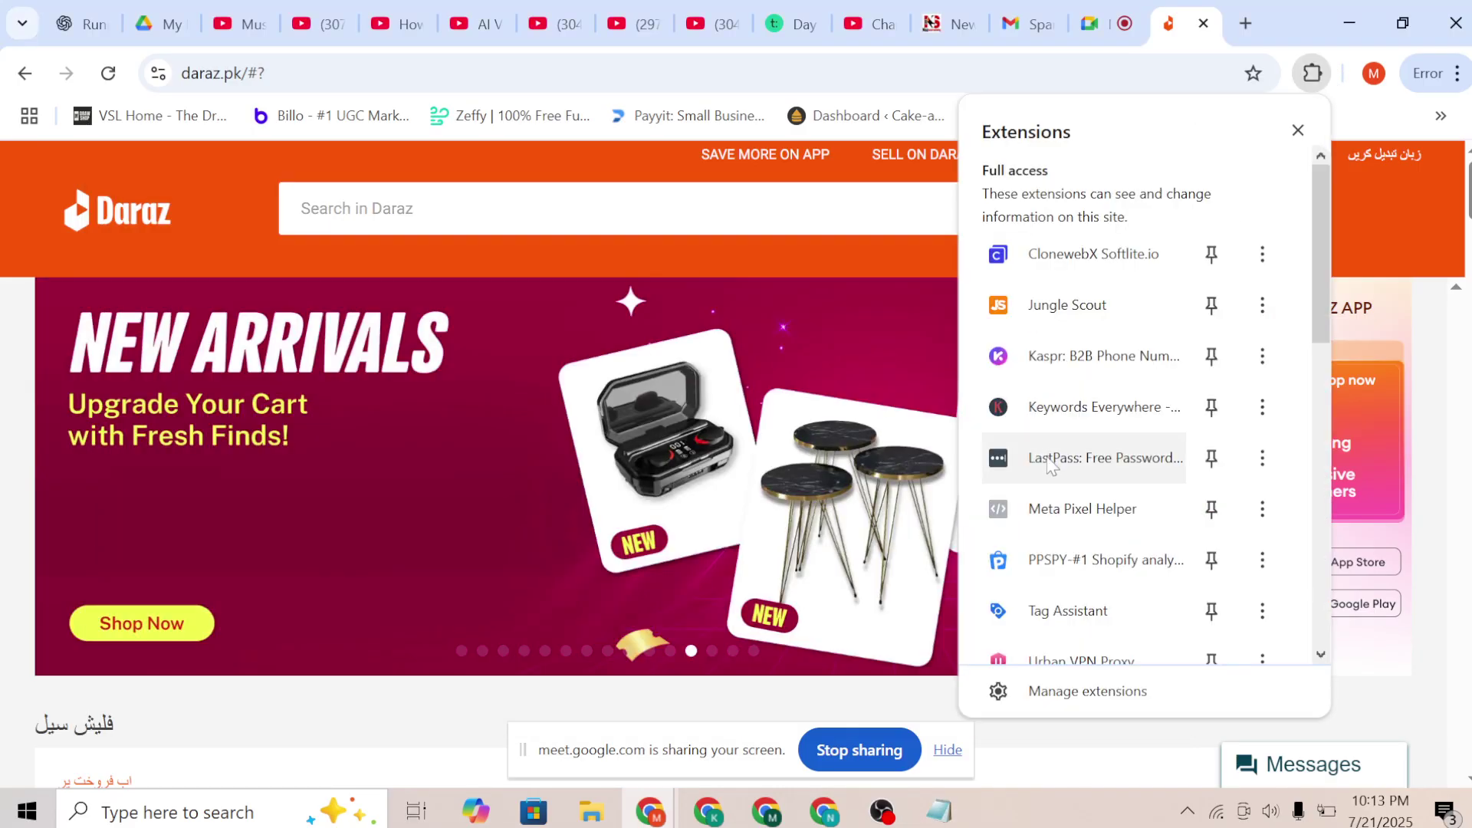
scroll(1054, 460, down, 2)
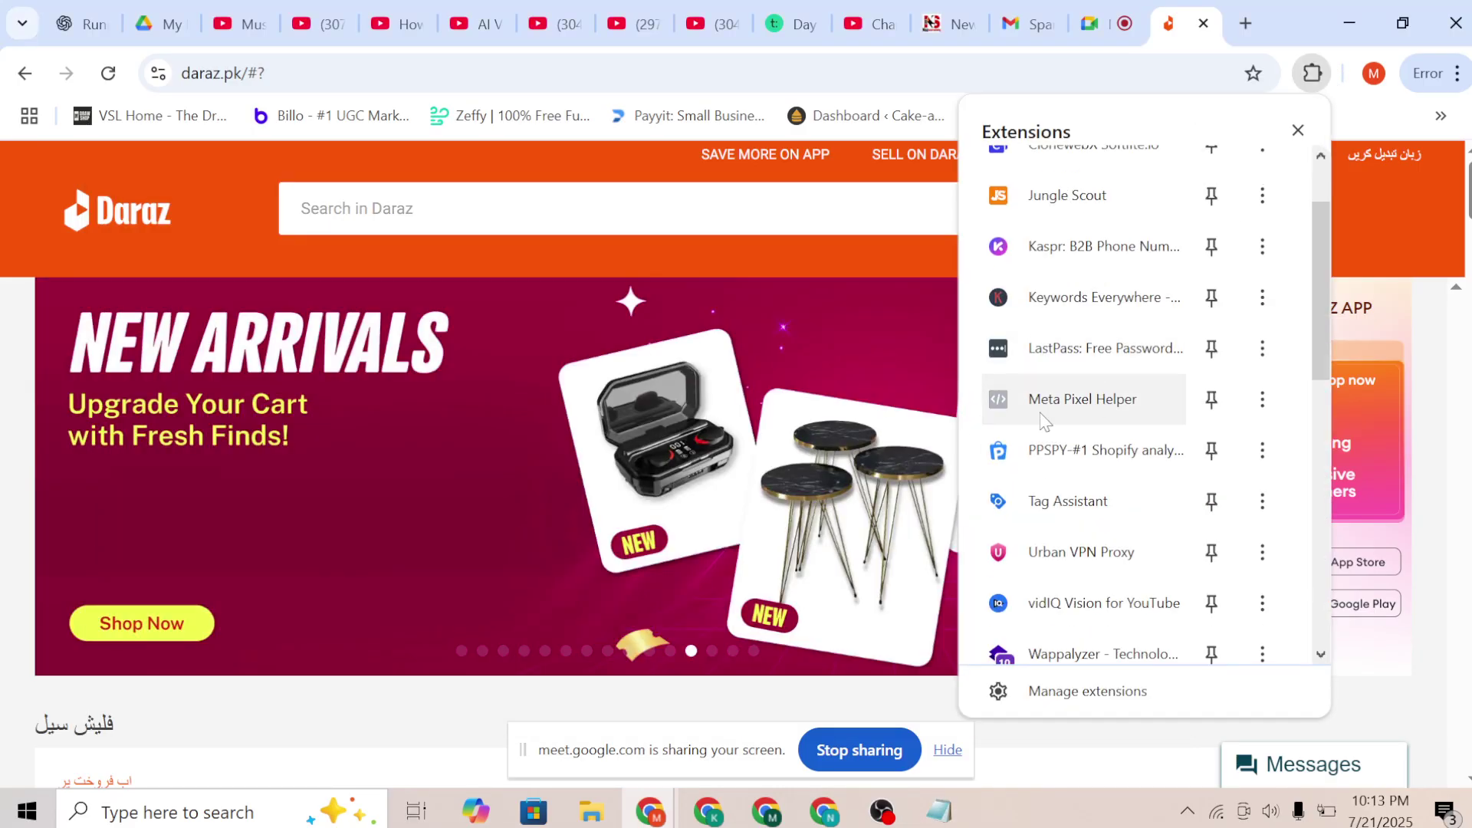
scroll(1049, 420, down, 8)
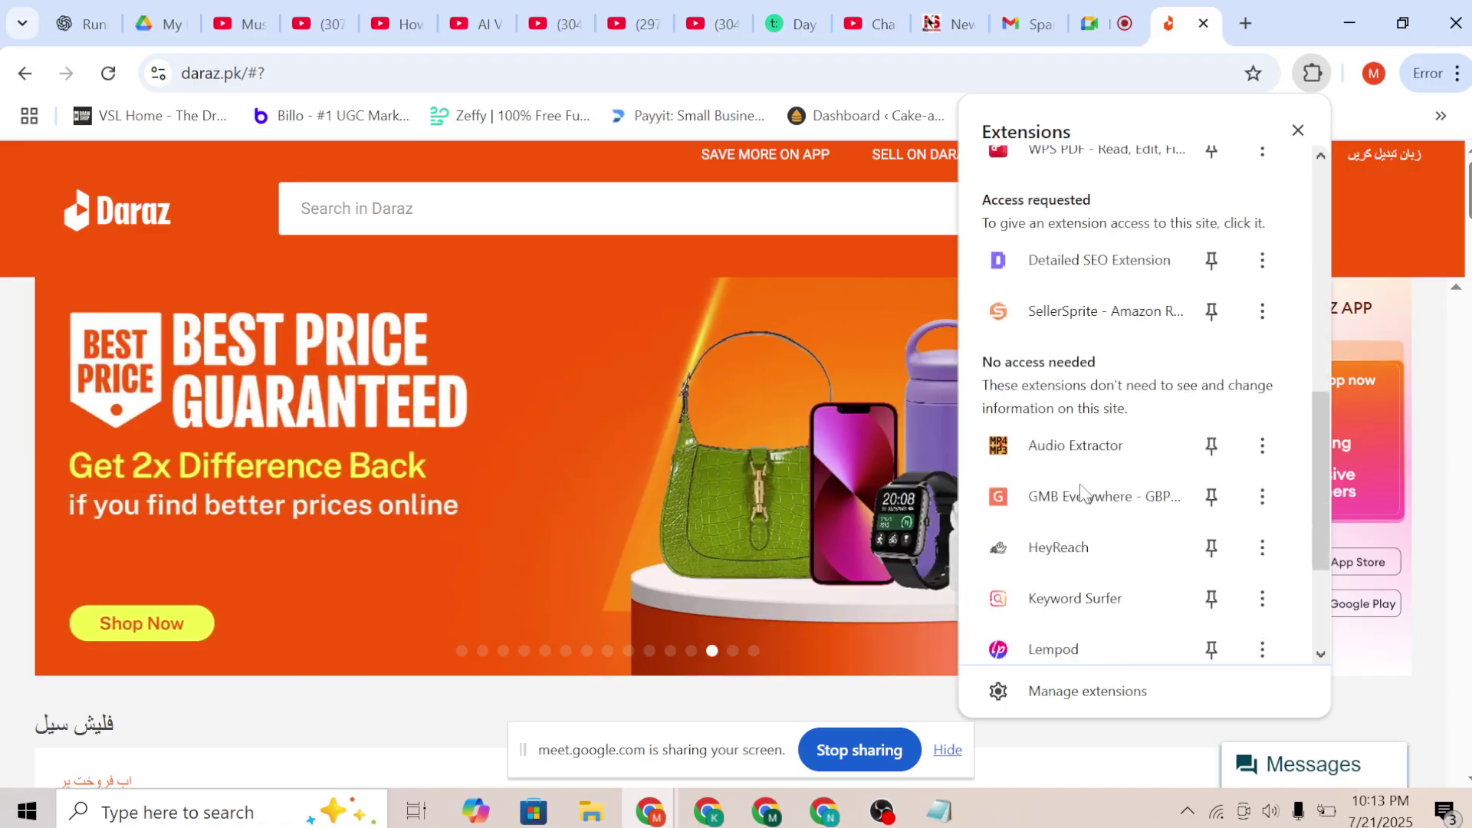
scroll(1064, 666, down, 3)
scroll(1055, 537, up, 10)
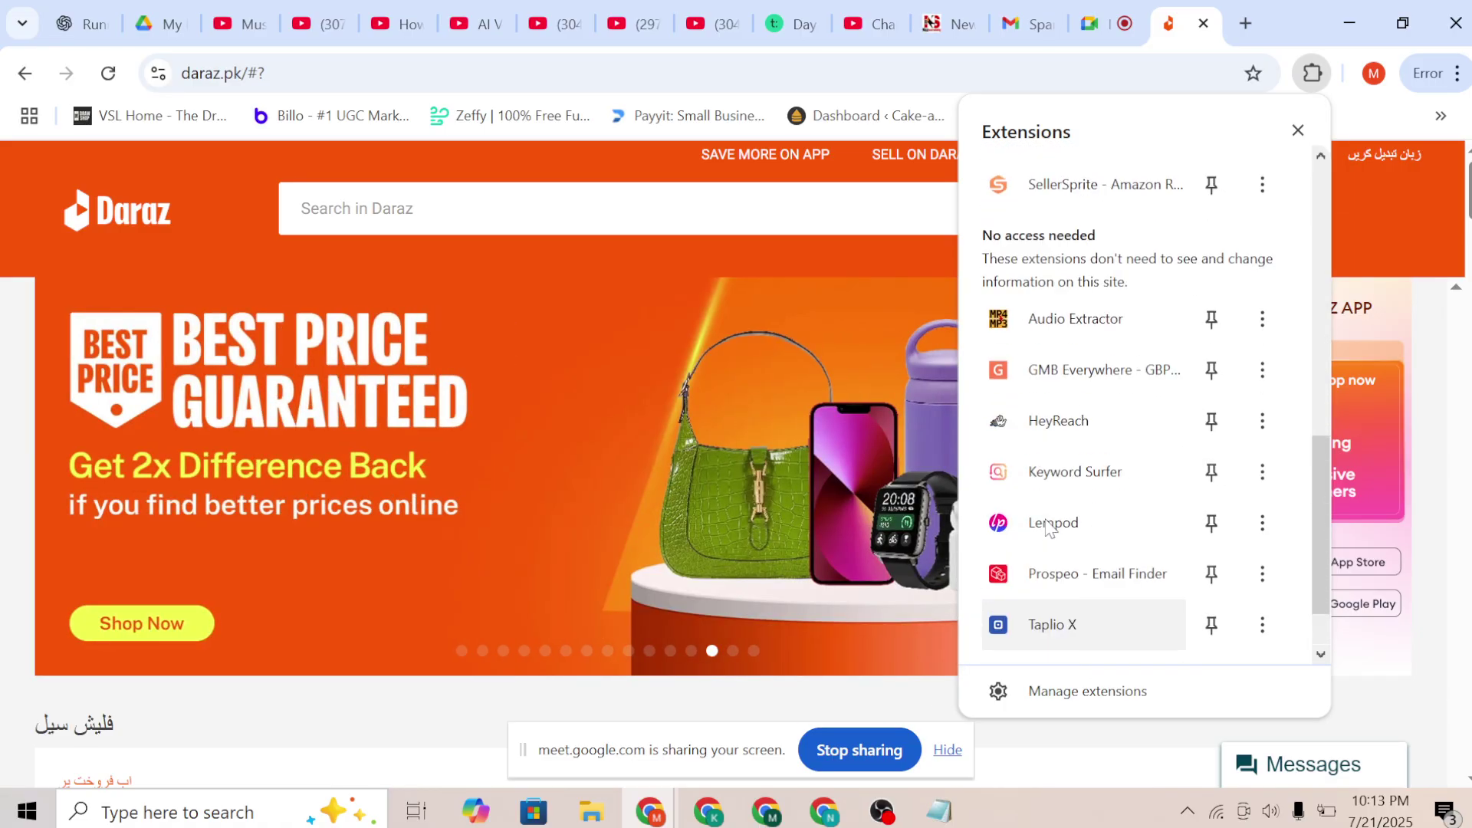
Search Google for "google tag assistant" in a new browser tab and open the Tag Assistant listing in the Chrome Web Store
click(1244, 23)
click(1244, 24)
text(goo)
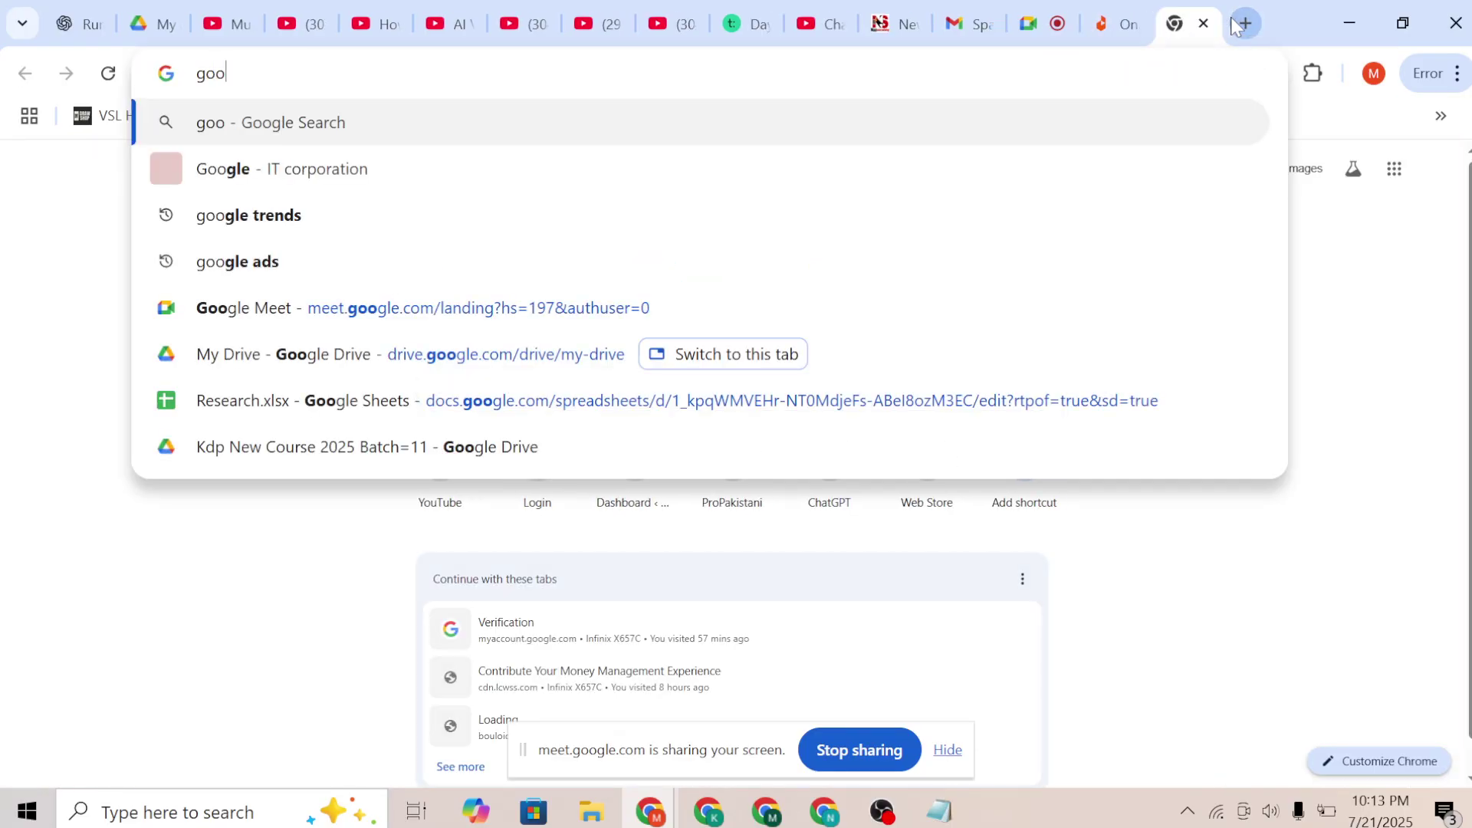
text(gle tag a)
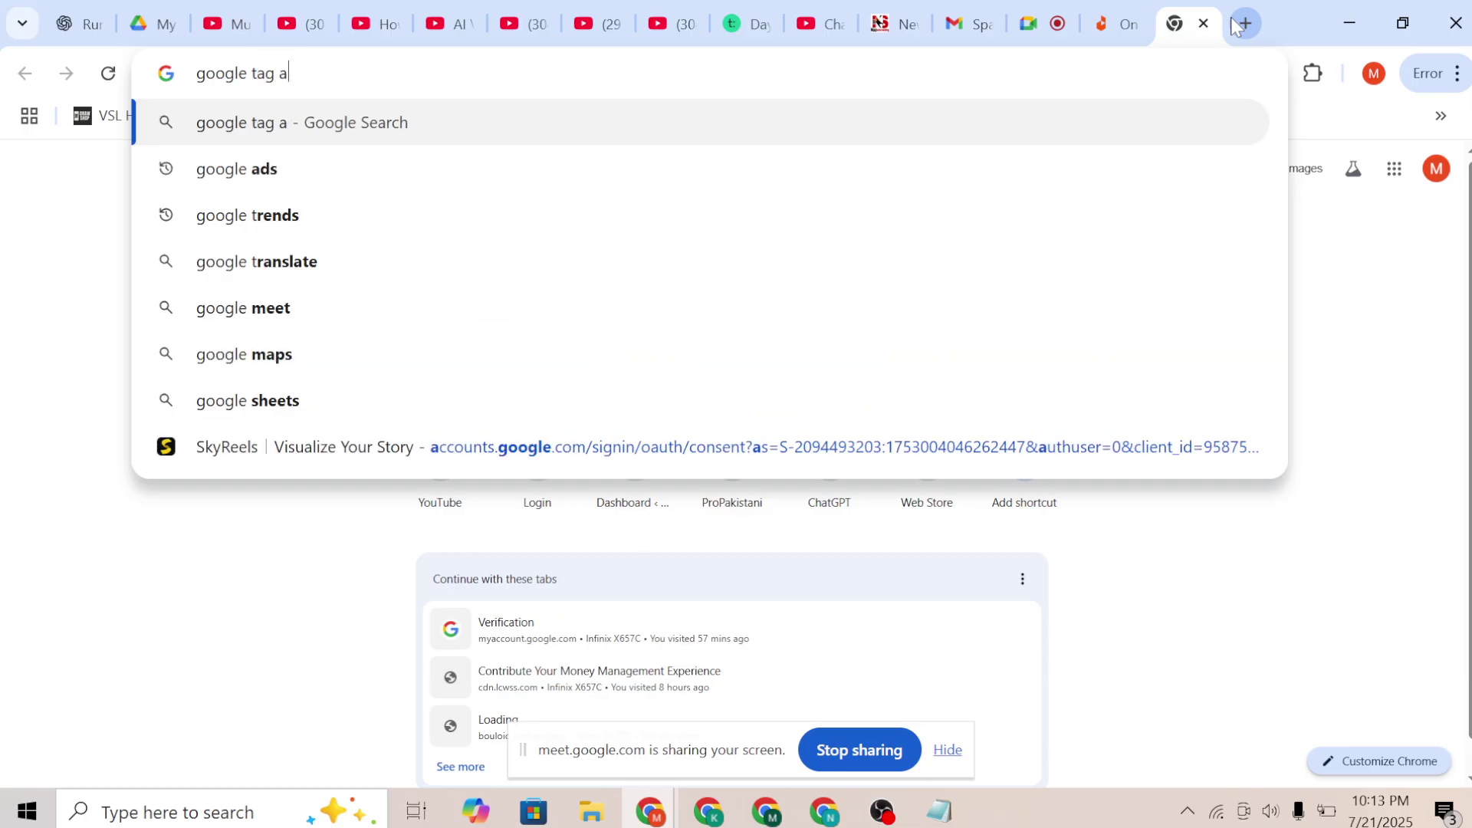
text(ssistant)
key(Return)
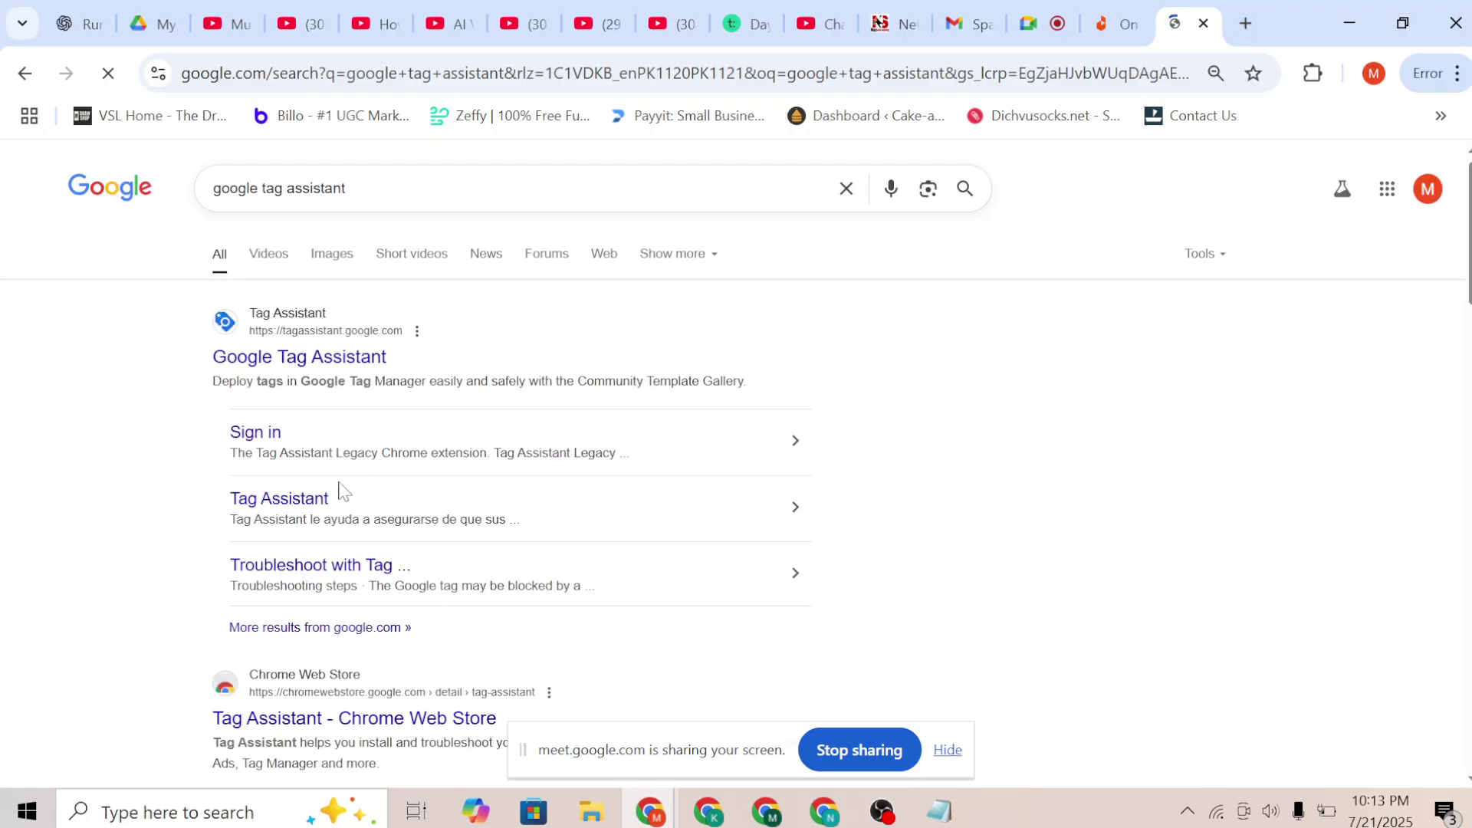
scroll(349, 606, down, 2)
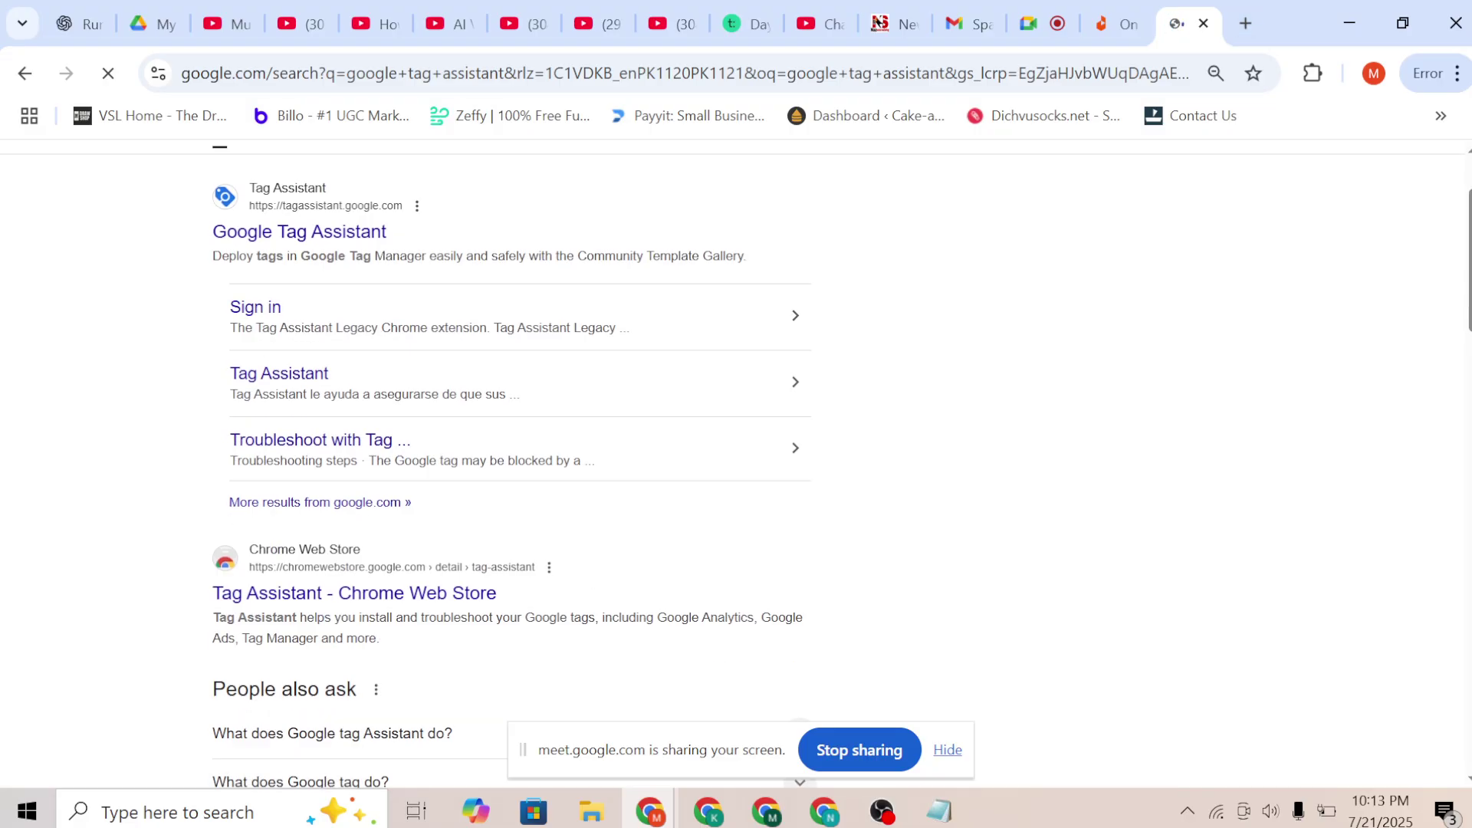
click(349, 602)
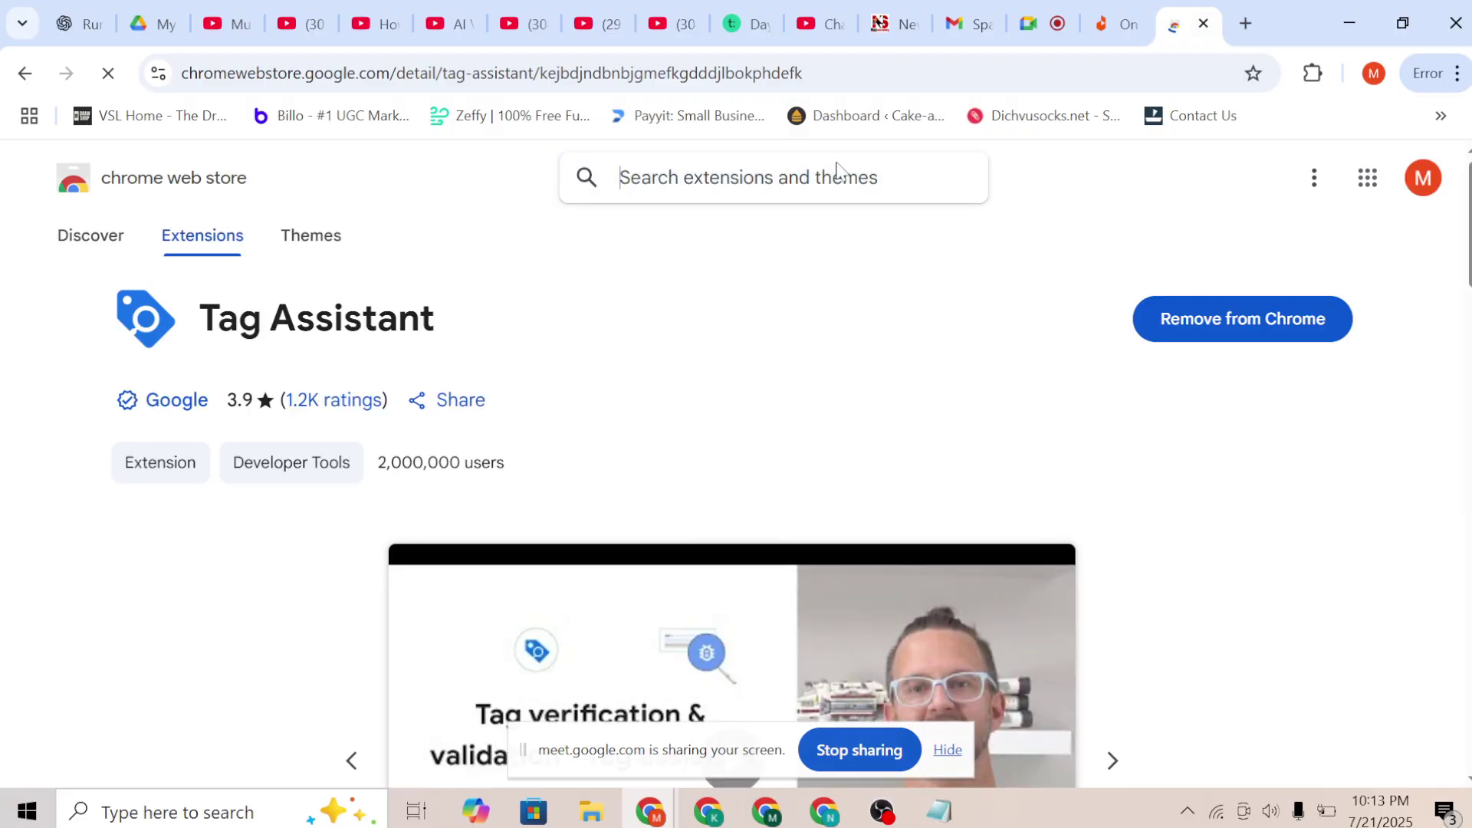
Run the Tag Assistant extension on the Daraz page, review what it reports about the site's tags, and close it
click(1138, 19)
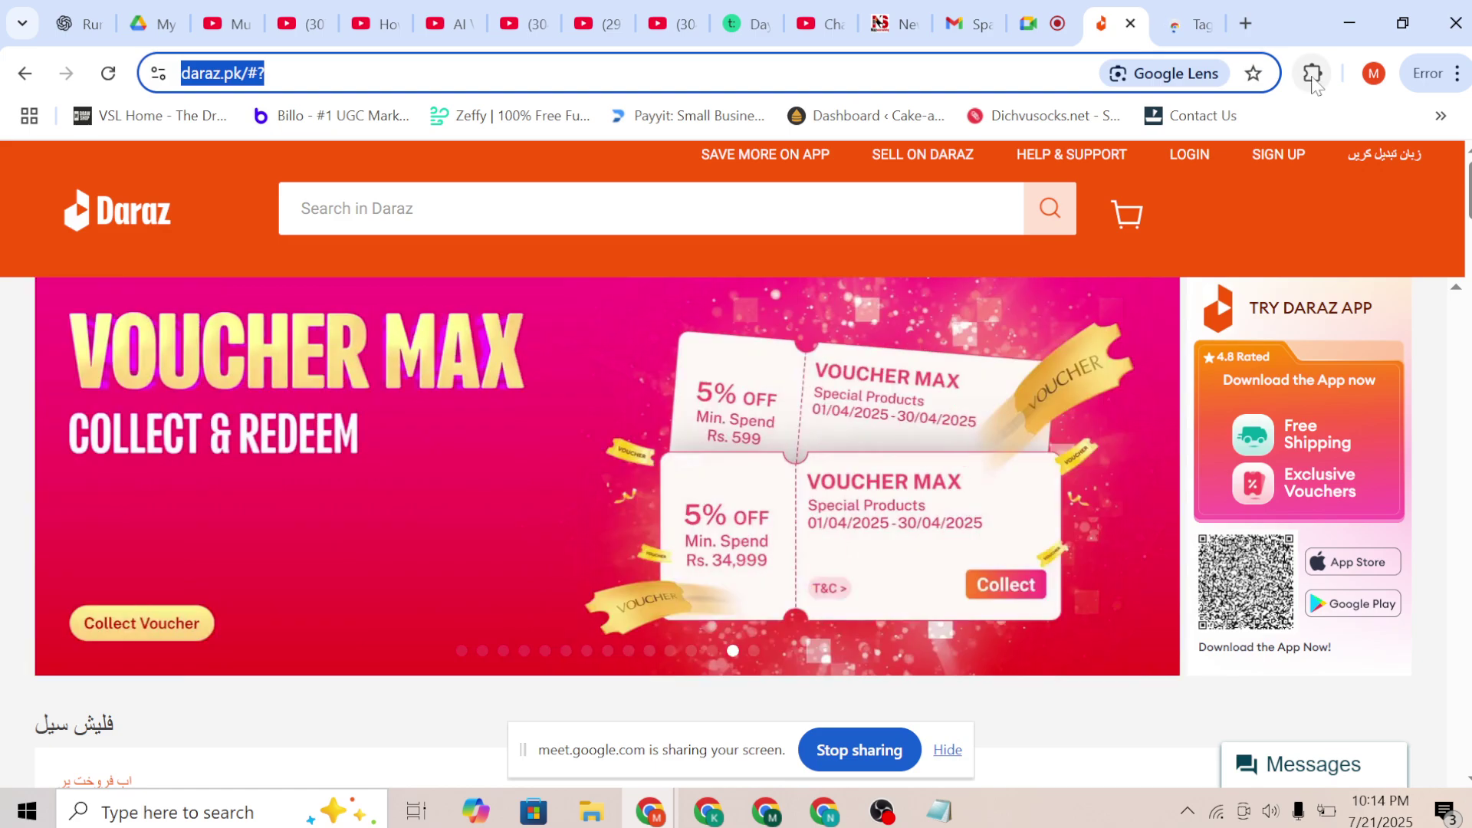
click(1313, 72)
scroll(1071, 283, down, 3)
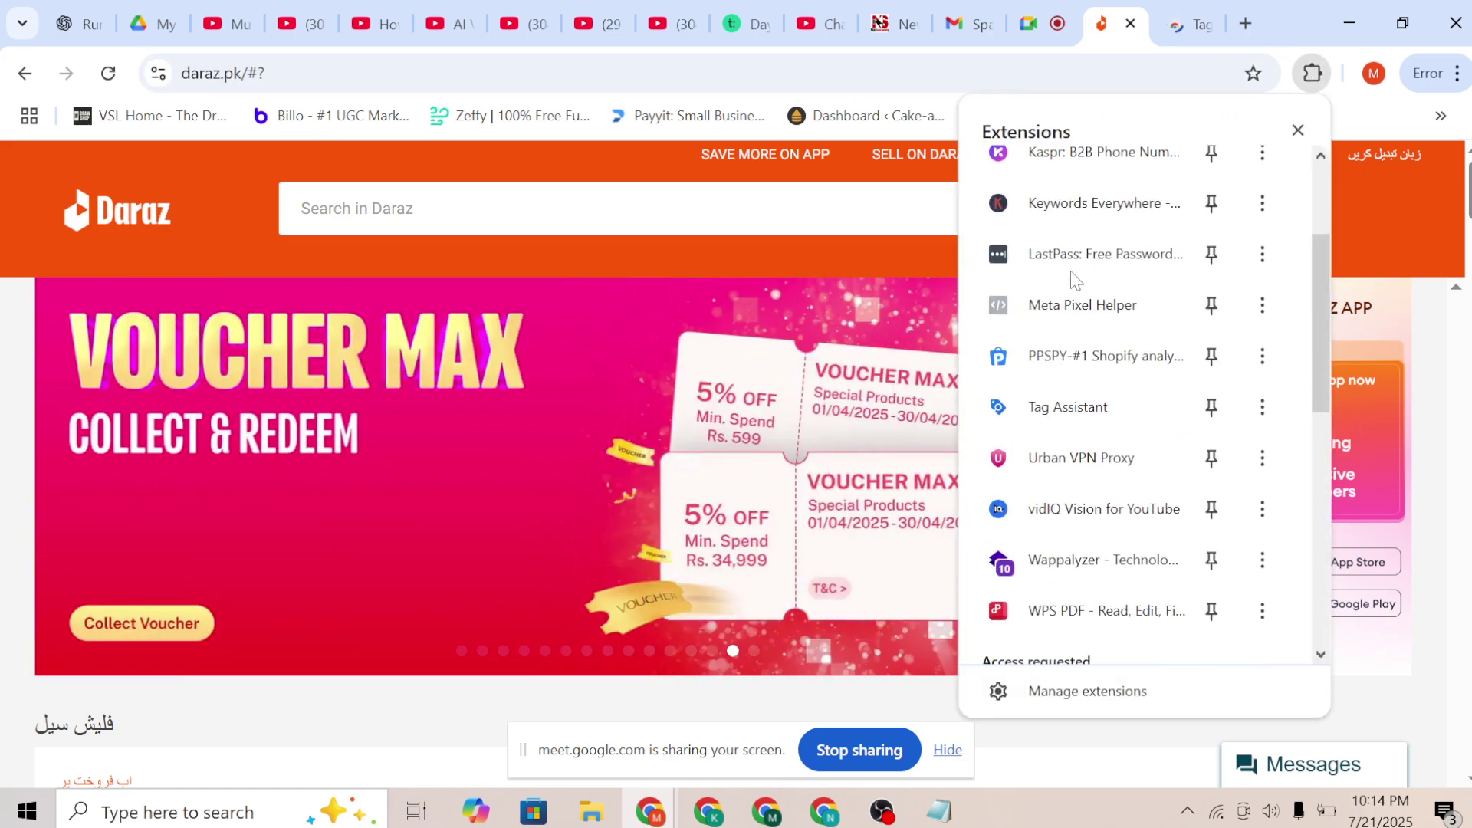
click(1052, 414)
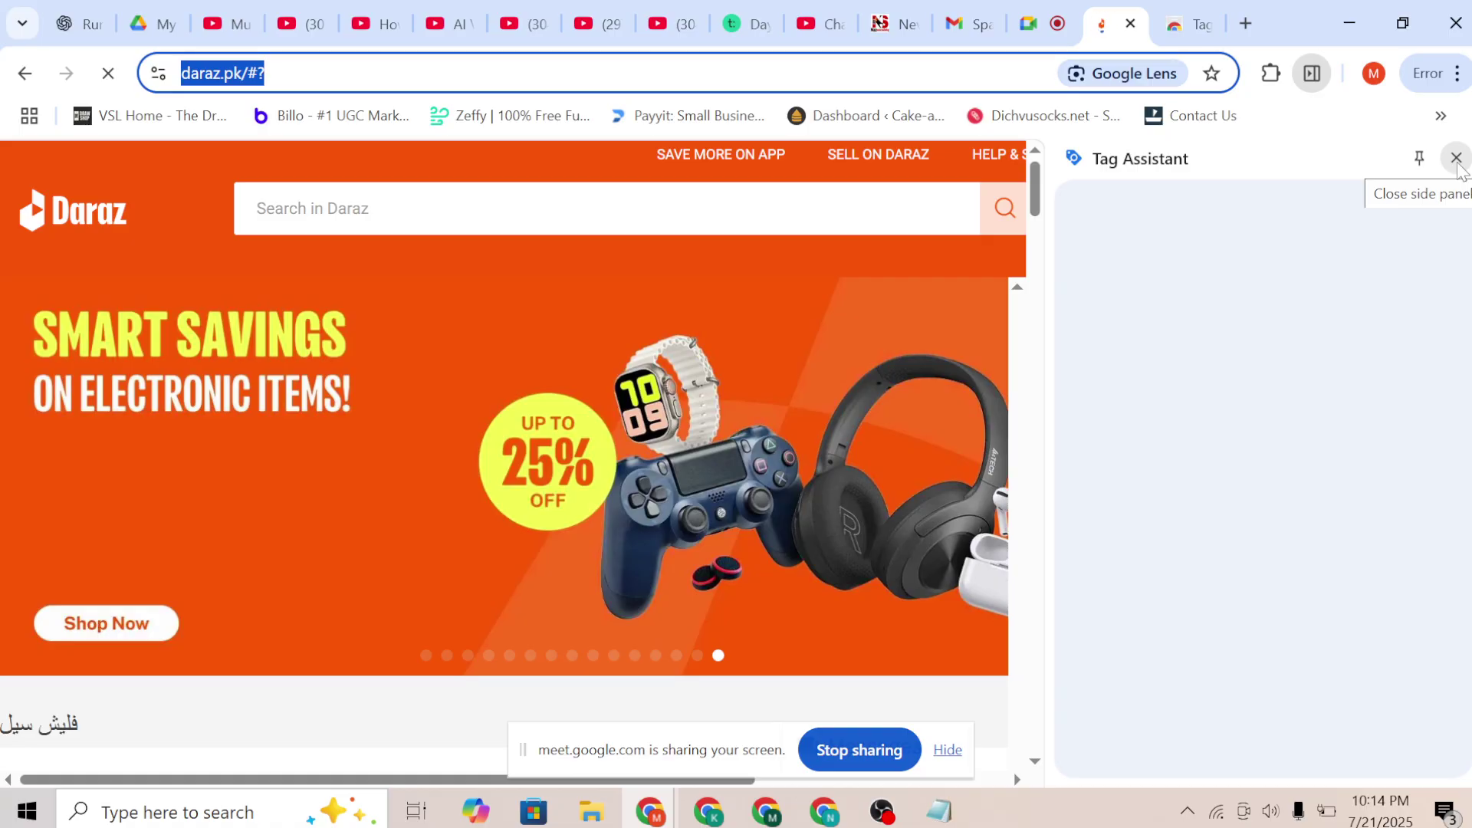
scroll(1293, 379, down, 1)
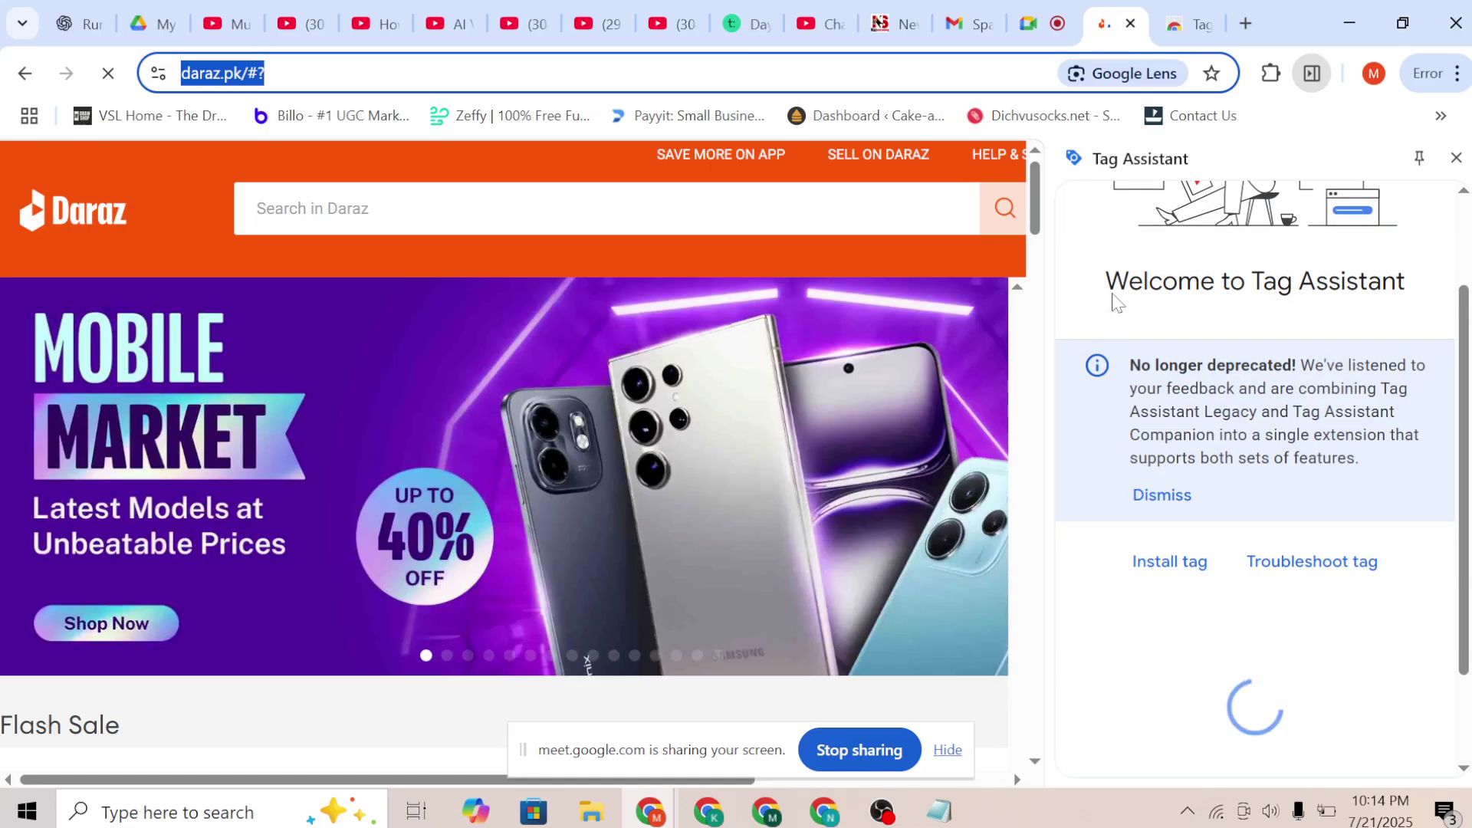
drag(1113, 293, 1382, 291)
scroll(1216, 546, down, 1)
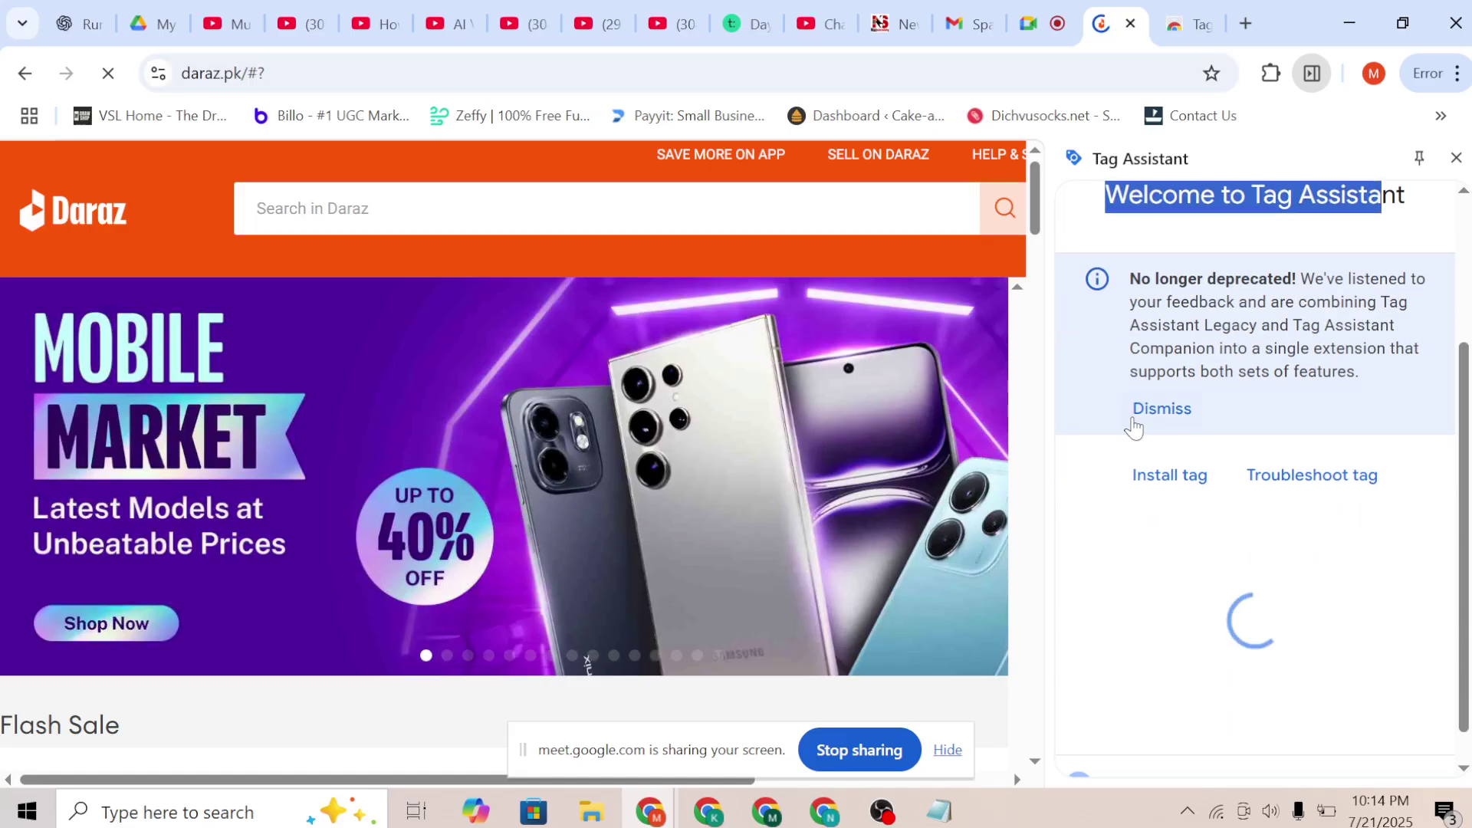
scroll(1156, 585, down, 1)
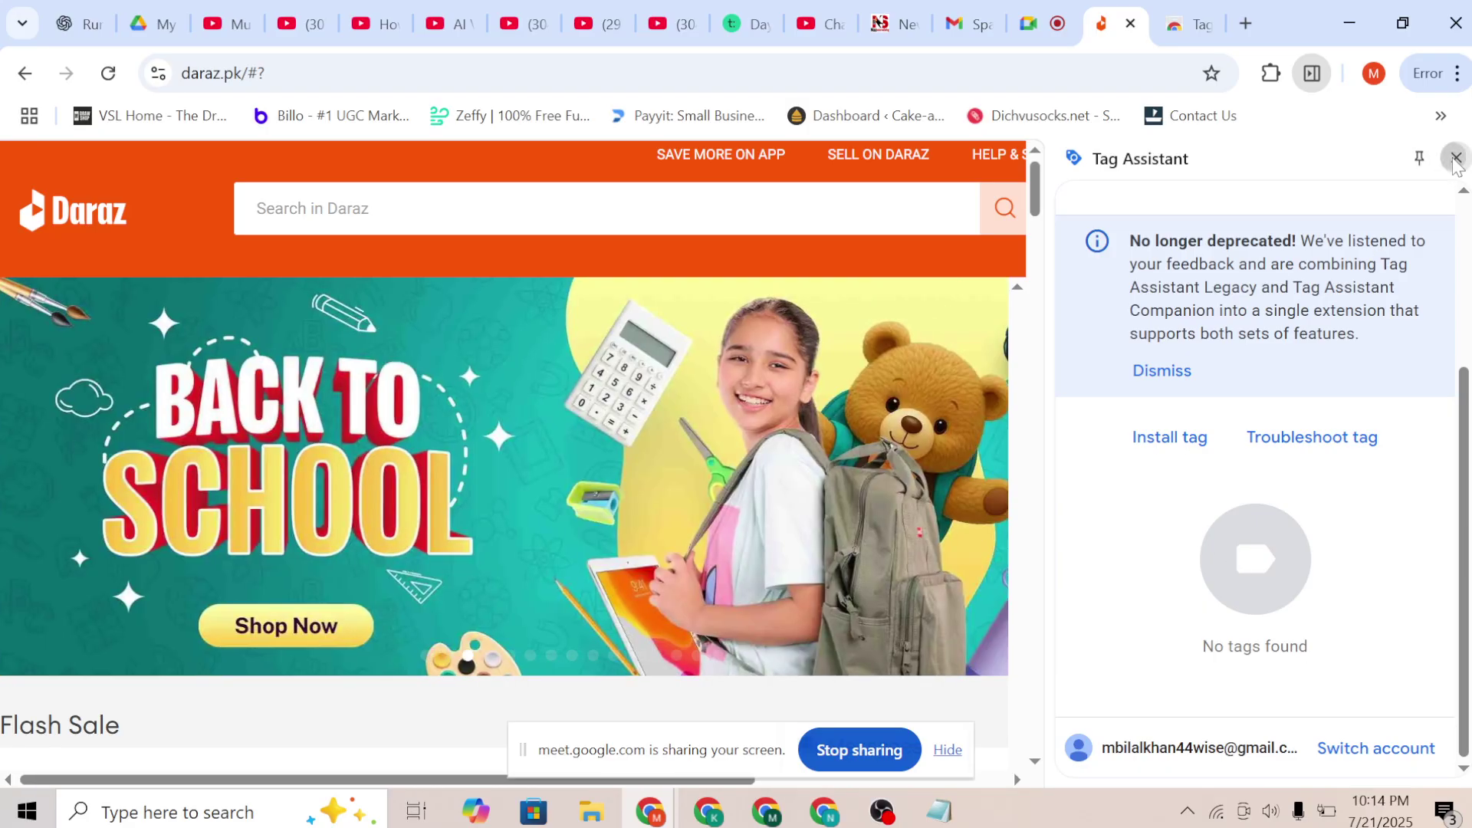
click(1456, 158)
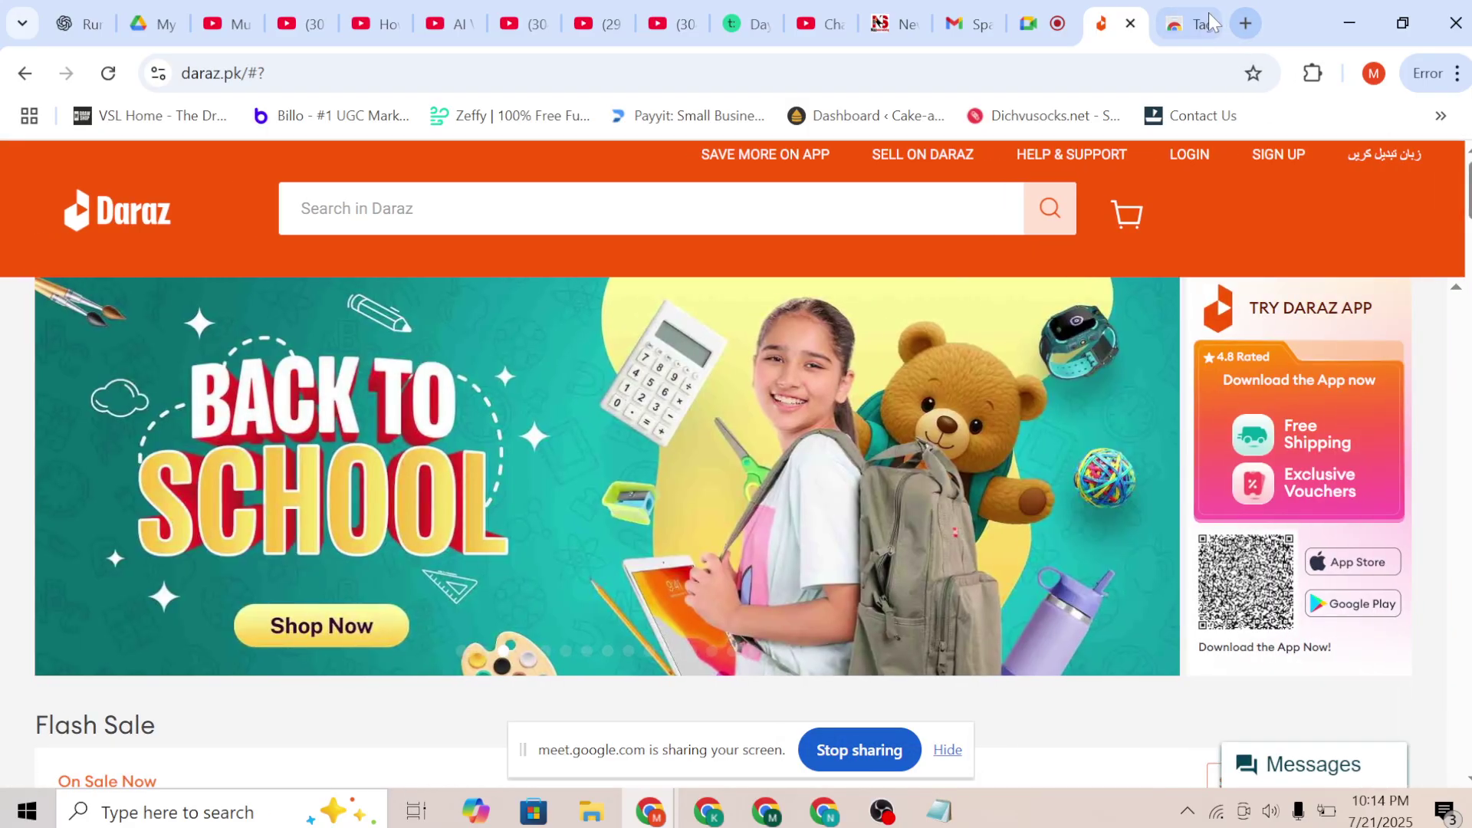
Return to the Chrome Web Store and search its extensions for "tag helper"
click(1211, 21)
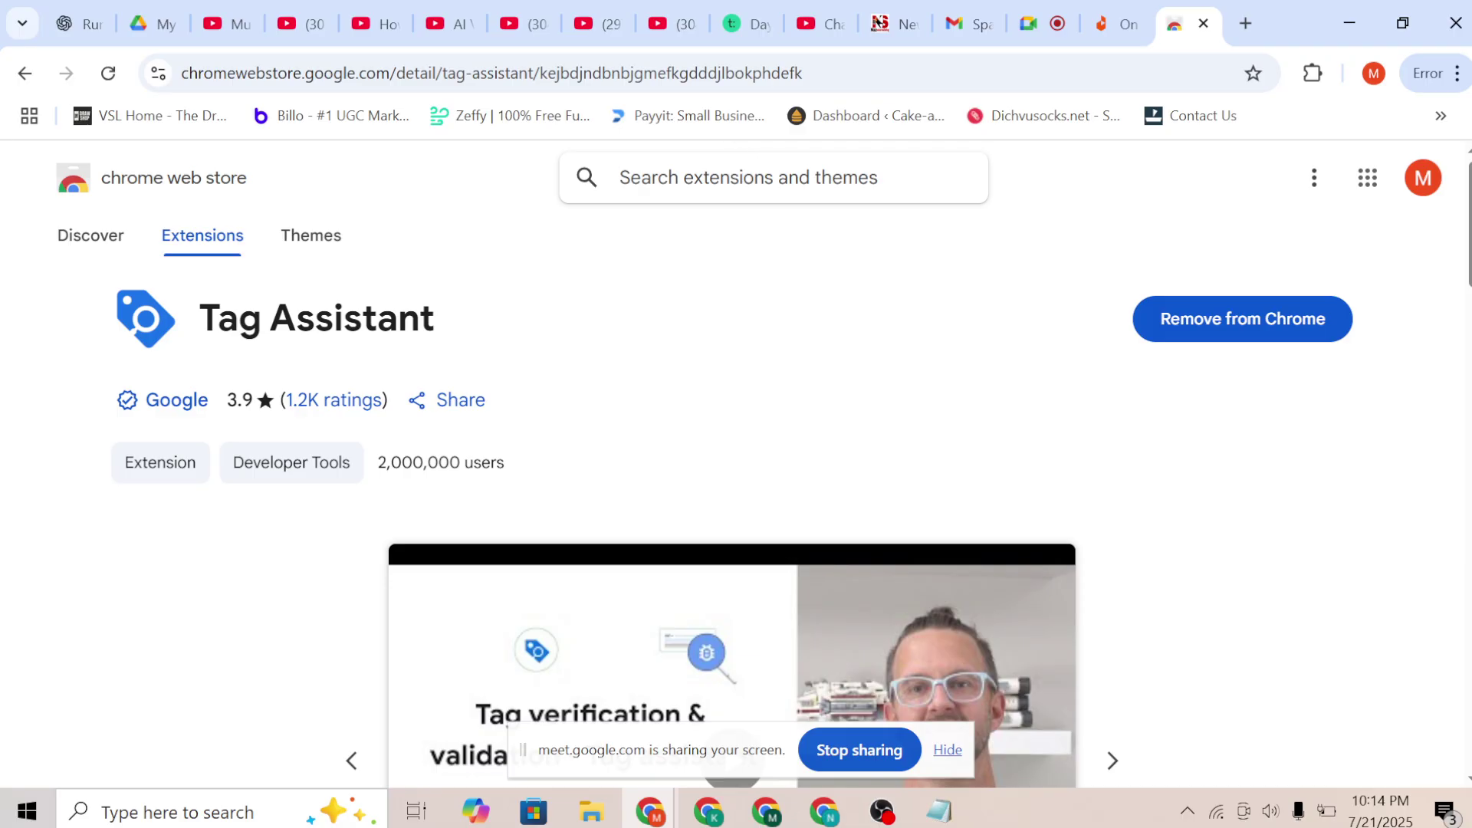
text(tag )
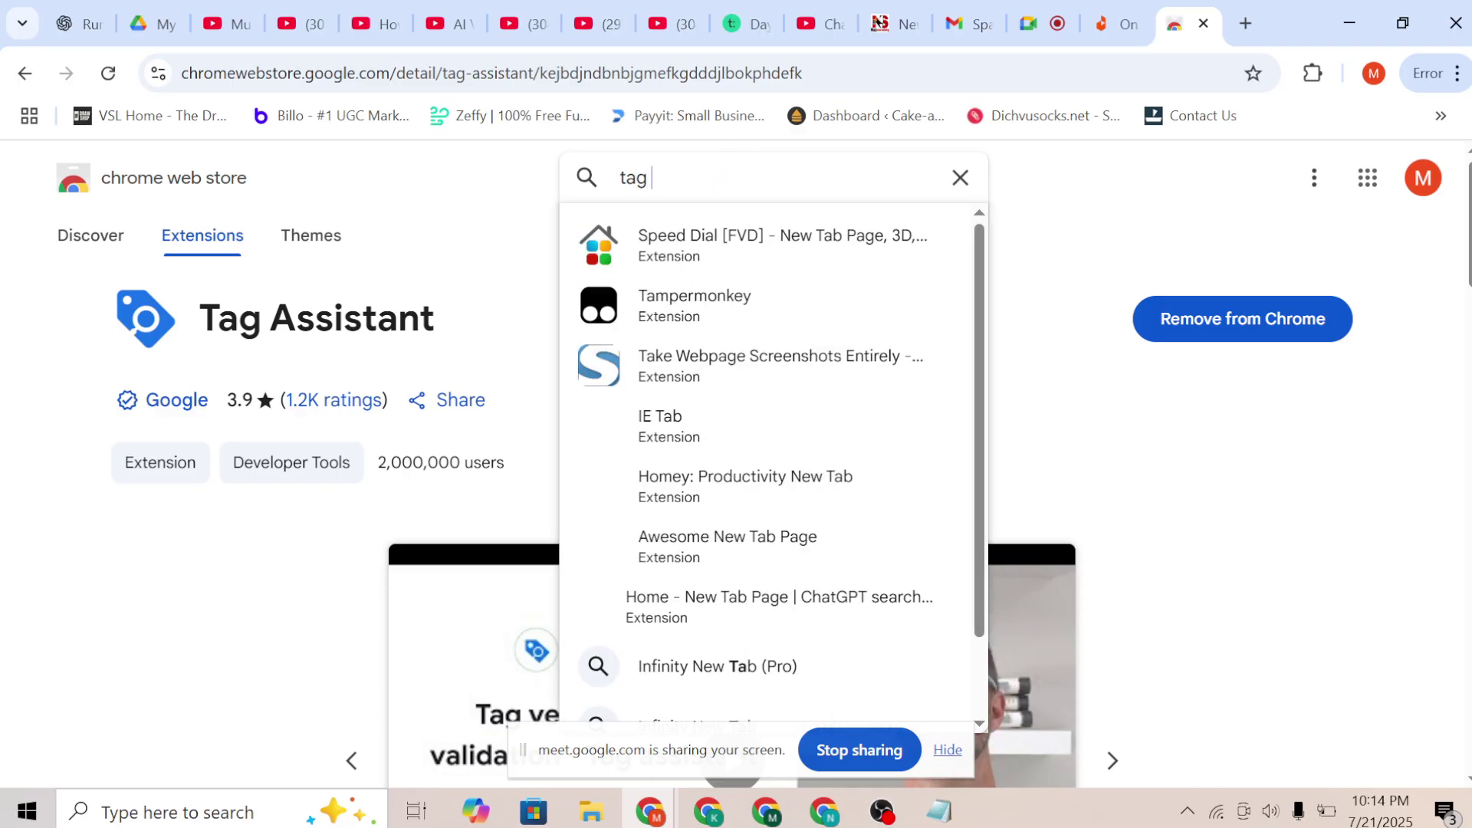
text(helper)
key(Return)
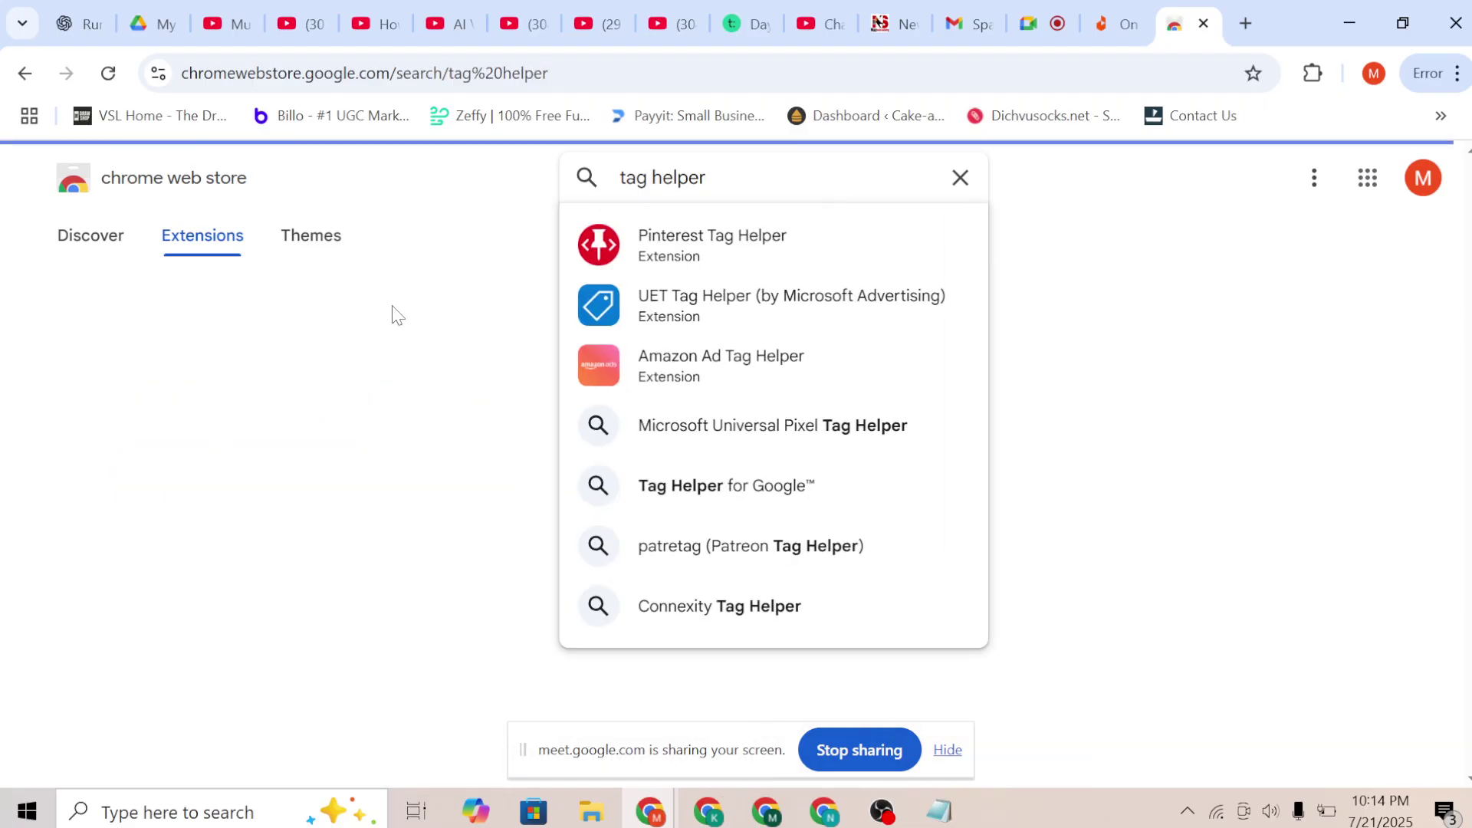
Find Tag Helper for Google among the search results and add the extension to Chrome
scroll(652, 391, down, 4)
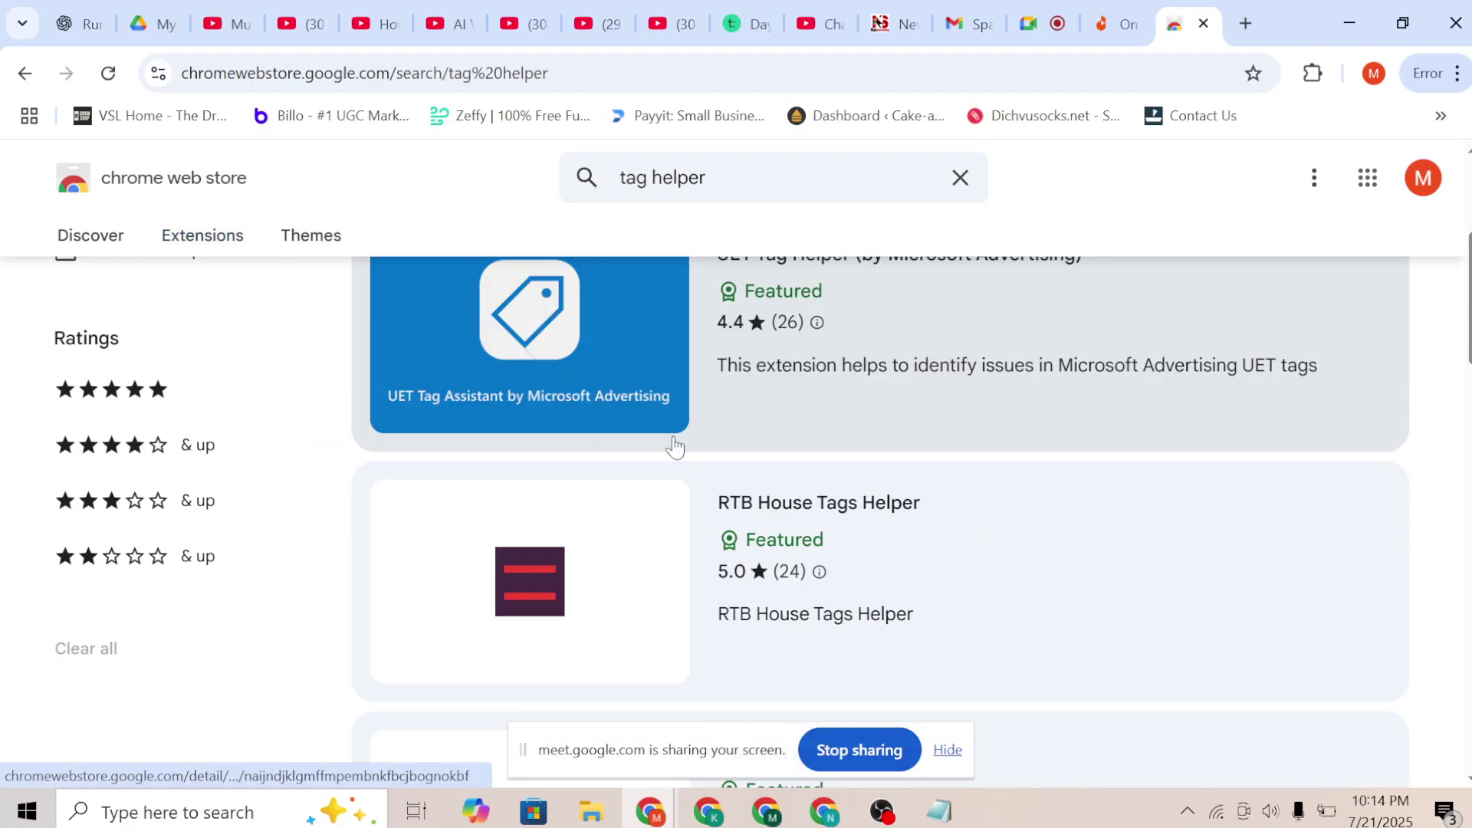
scroll(739, 368, up, 2)
scroll(795, 476, down, 1)
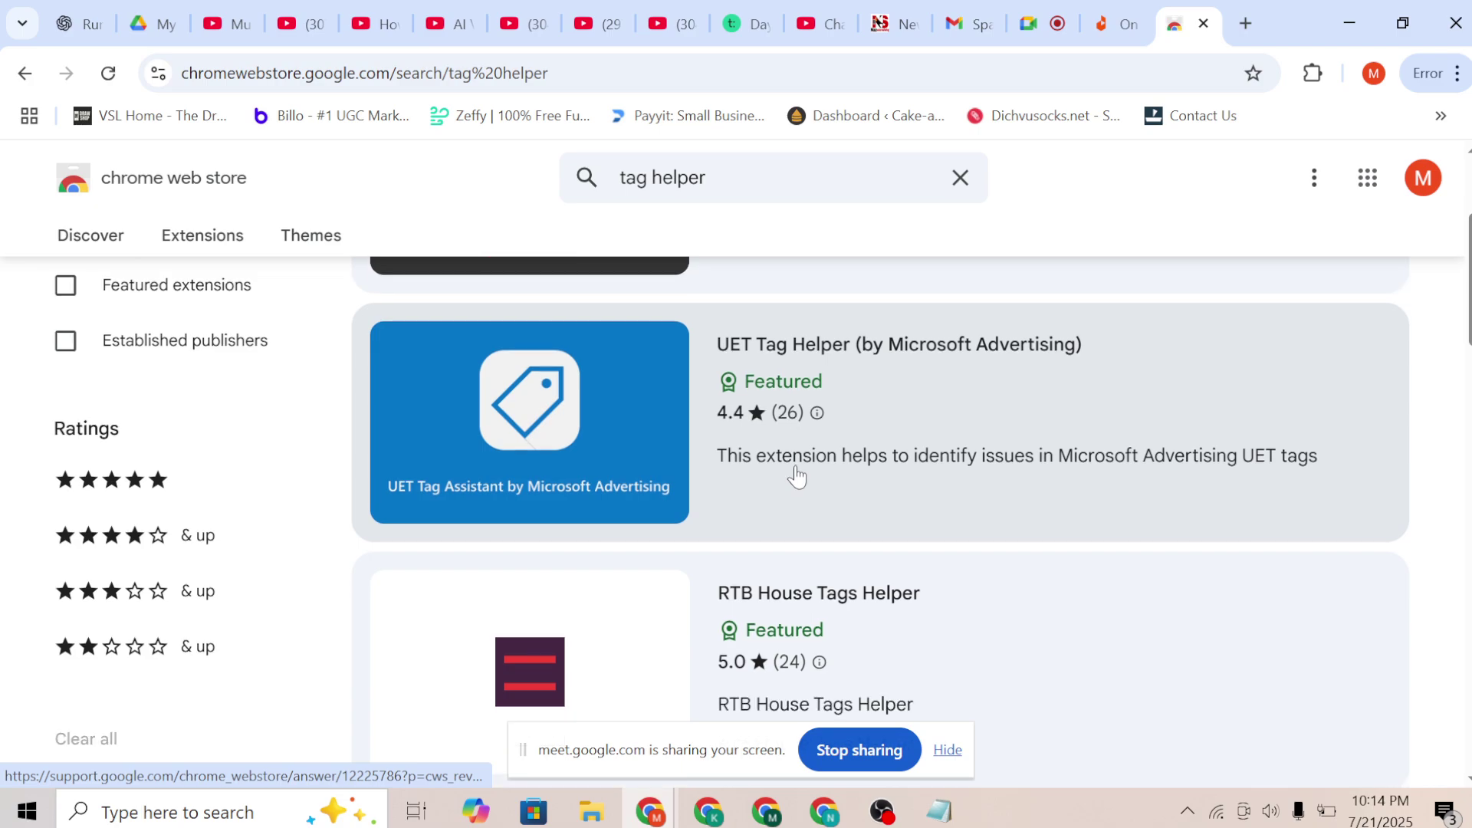
scroll(797, 475, up, 2)
scroll(798, 476, up, 2)
scroll(767, 480, down, 12)
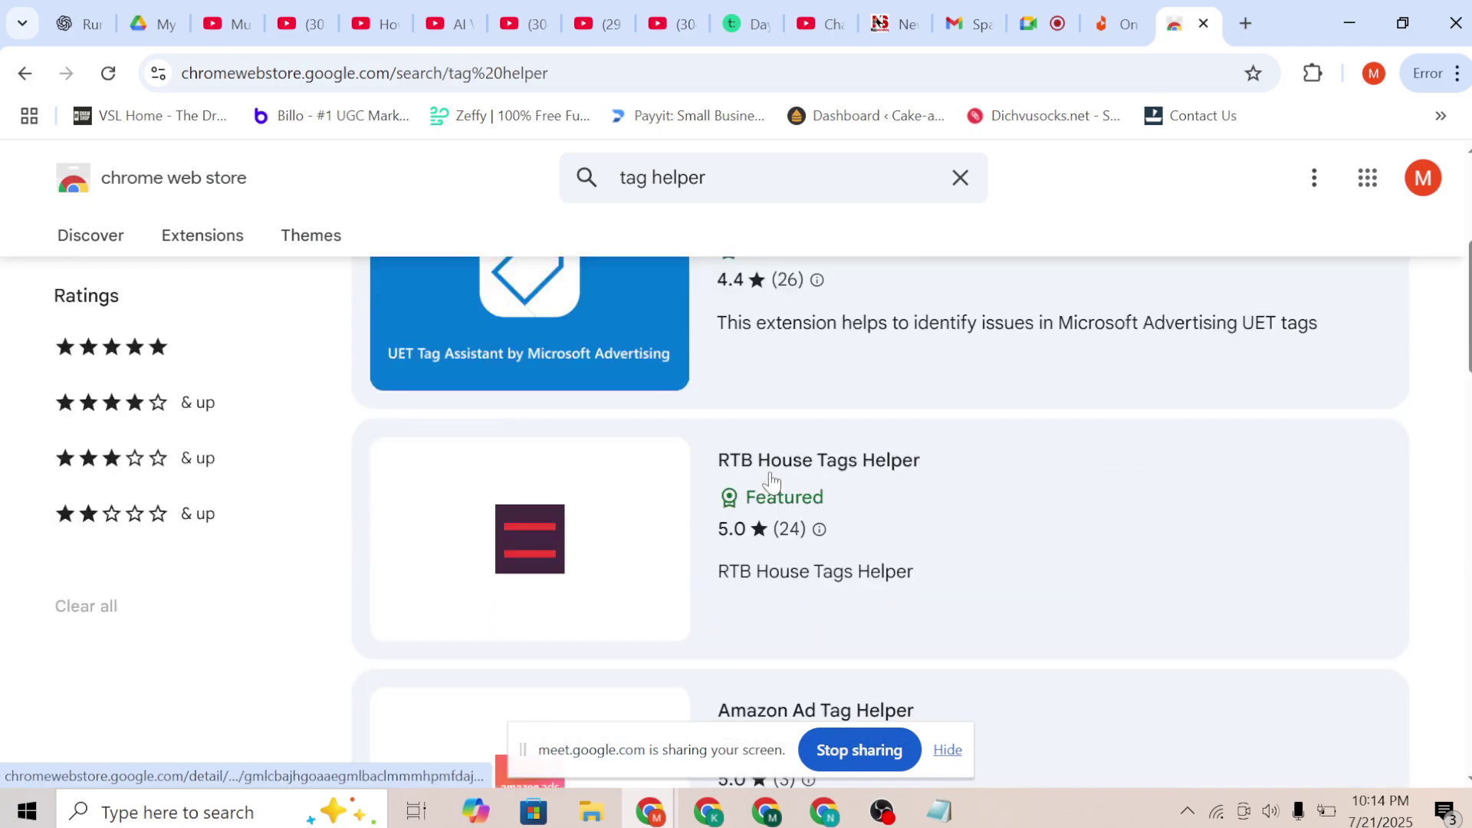
scroll(771, 483, up, 1)
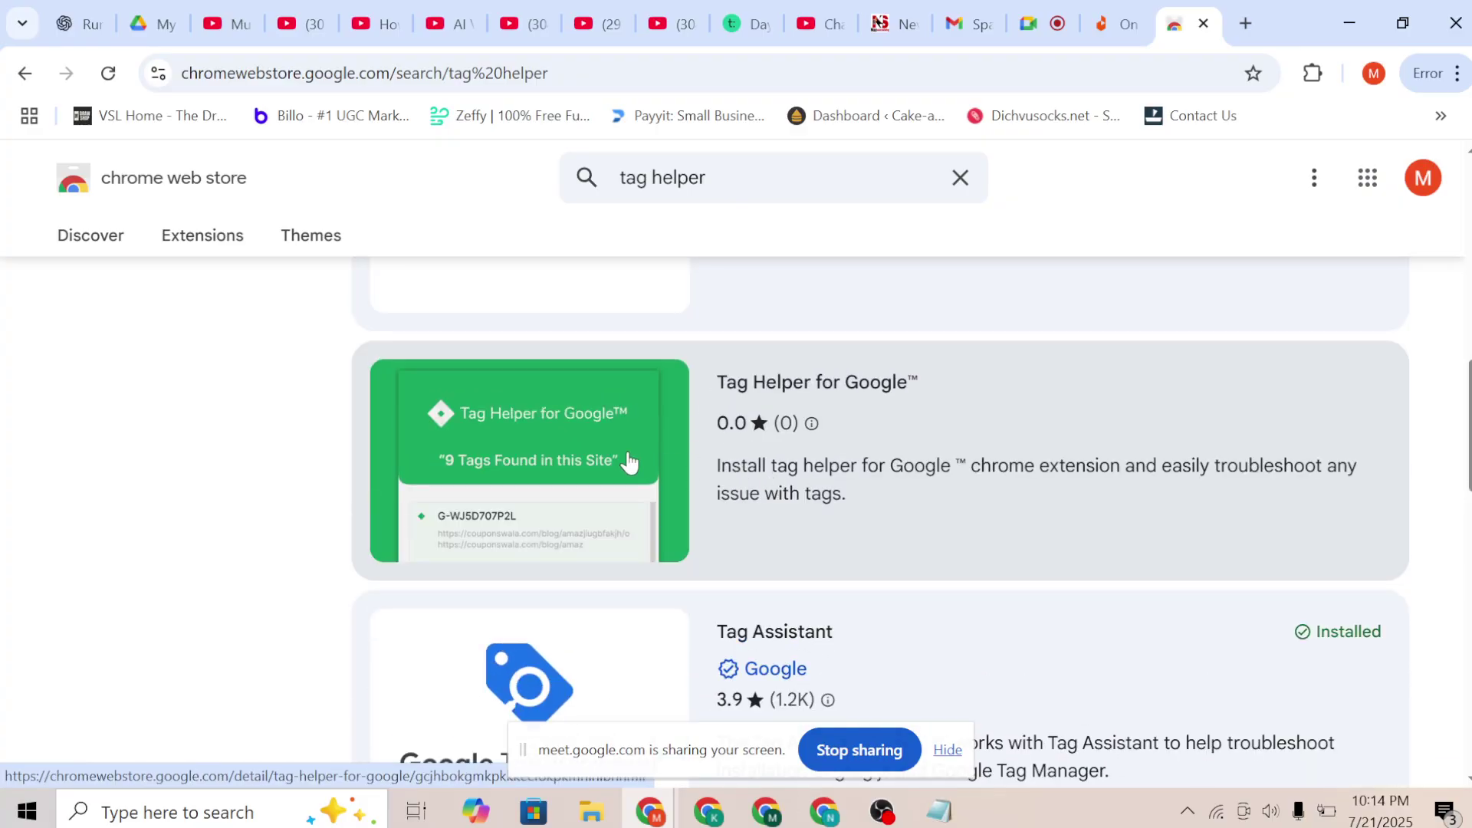
scroll(787, 625, down, 2)
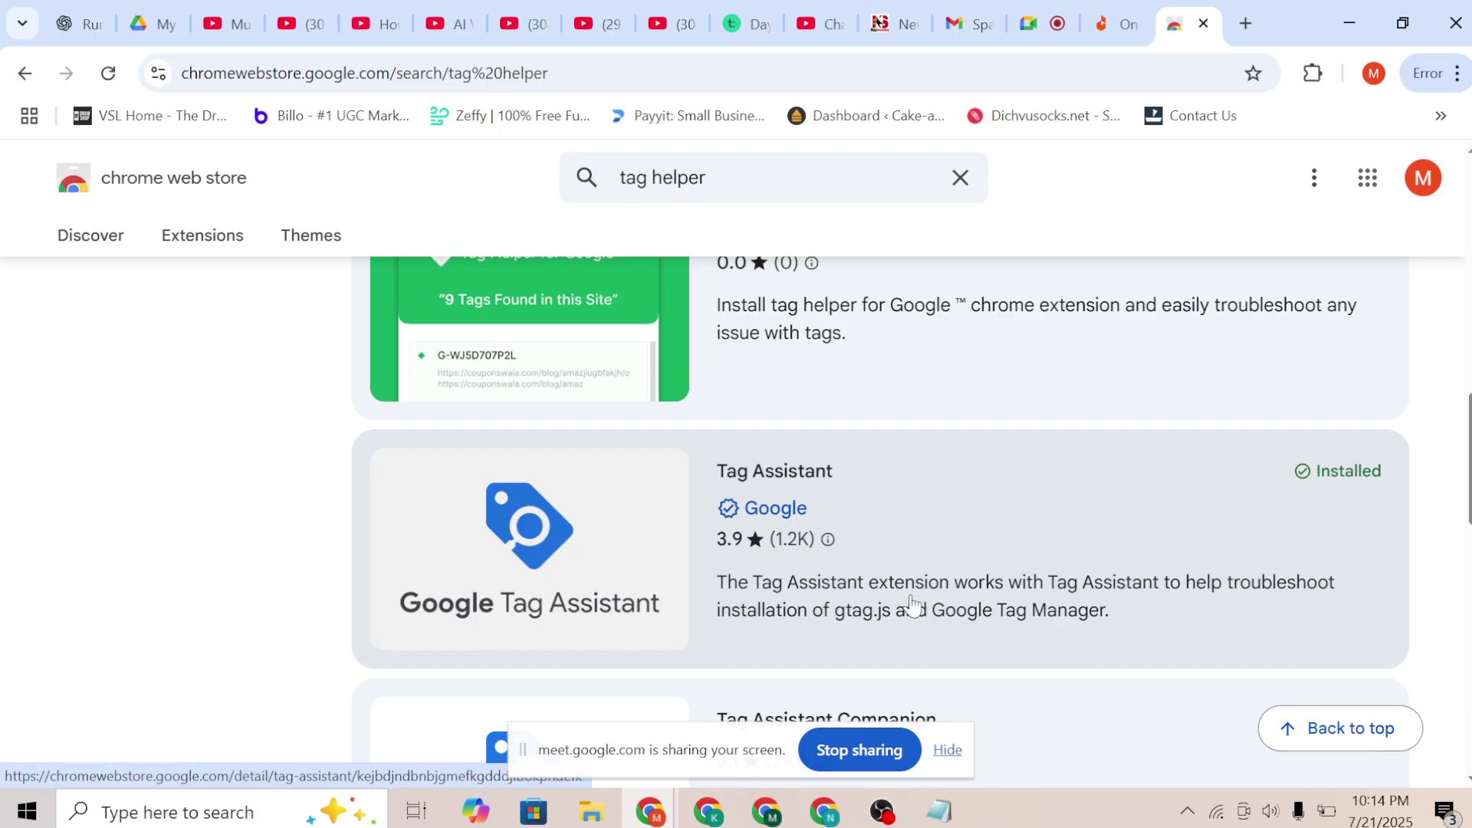
scroll(667, 546, down, 3)
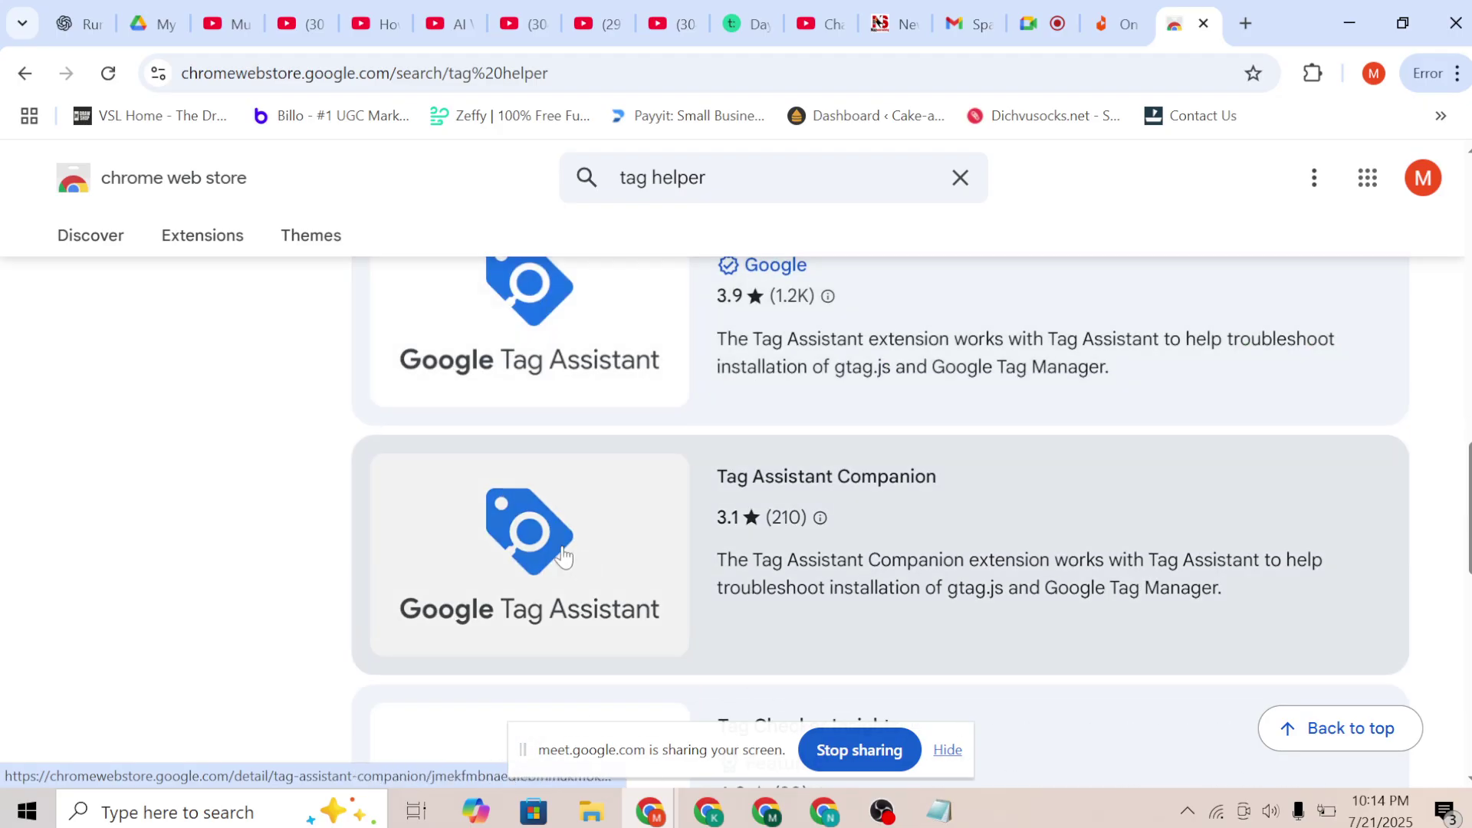
scroll(634, 548, up, 5)
click(513, 522)
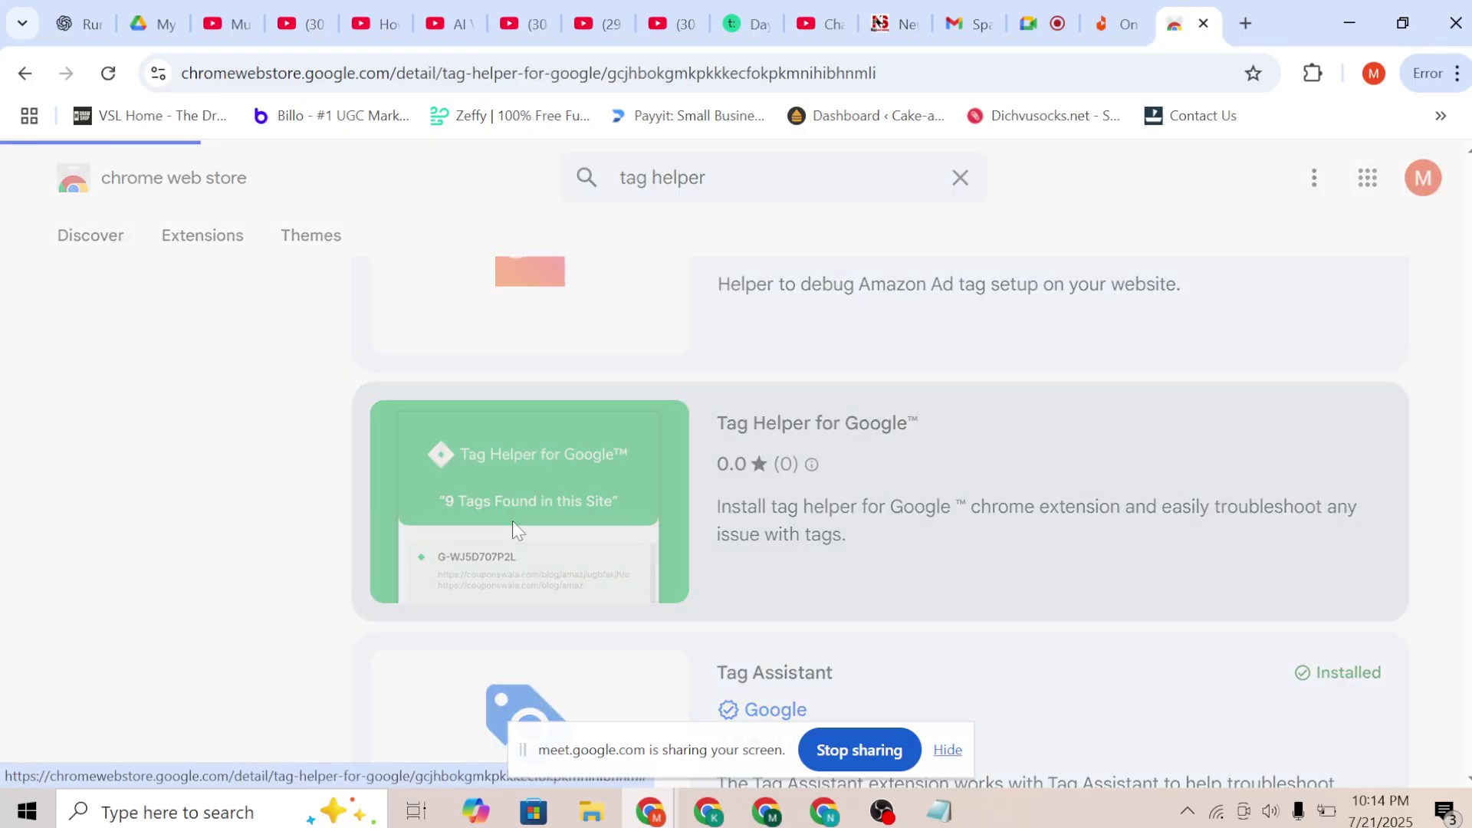
click(1011, 319)
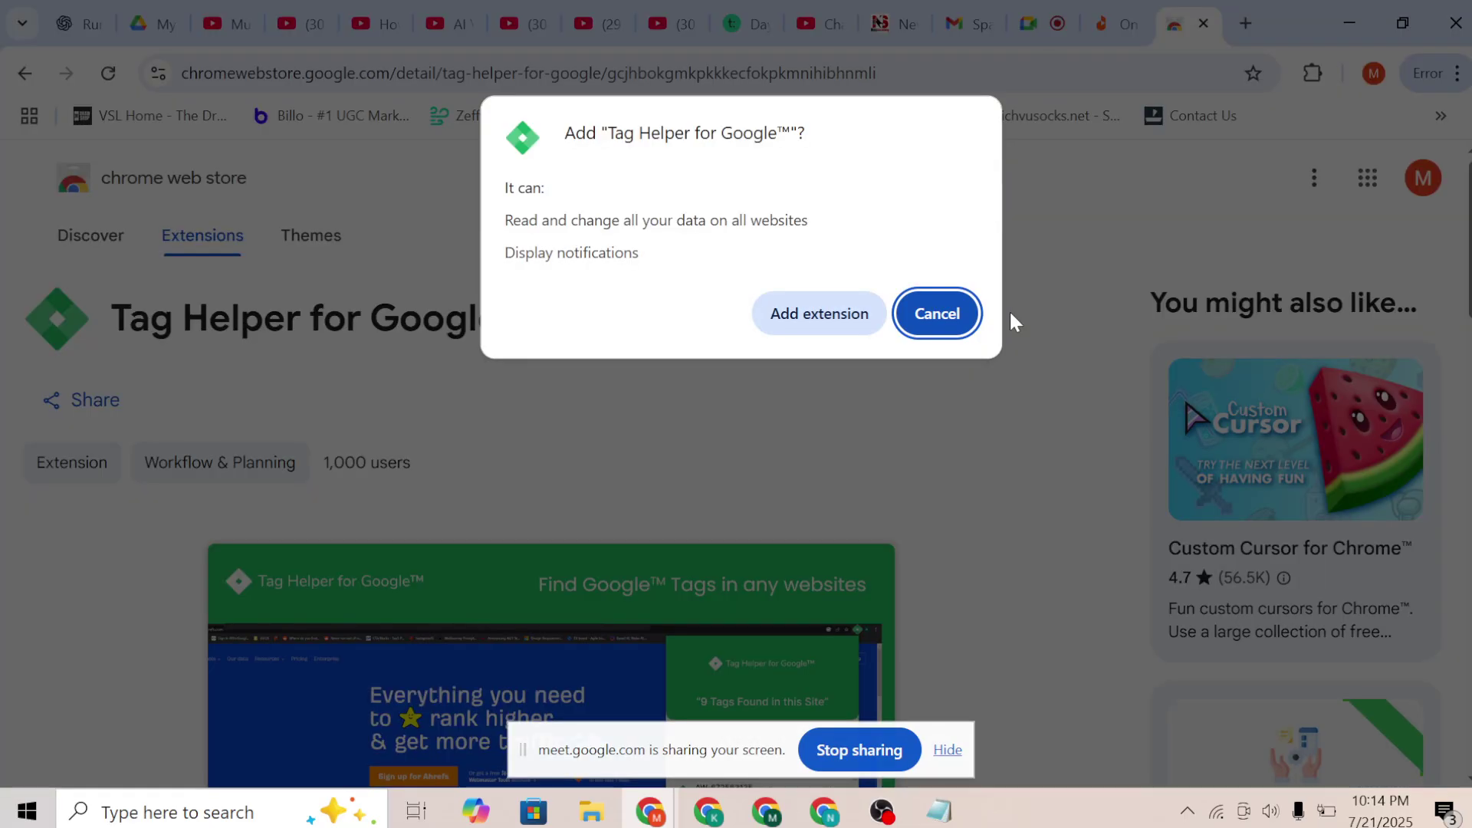
click(801, 321)
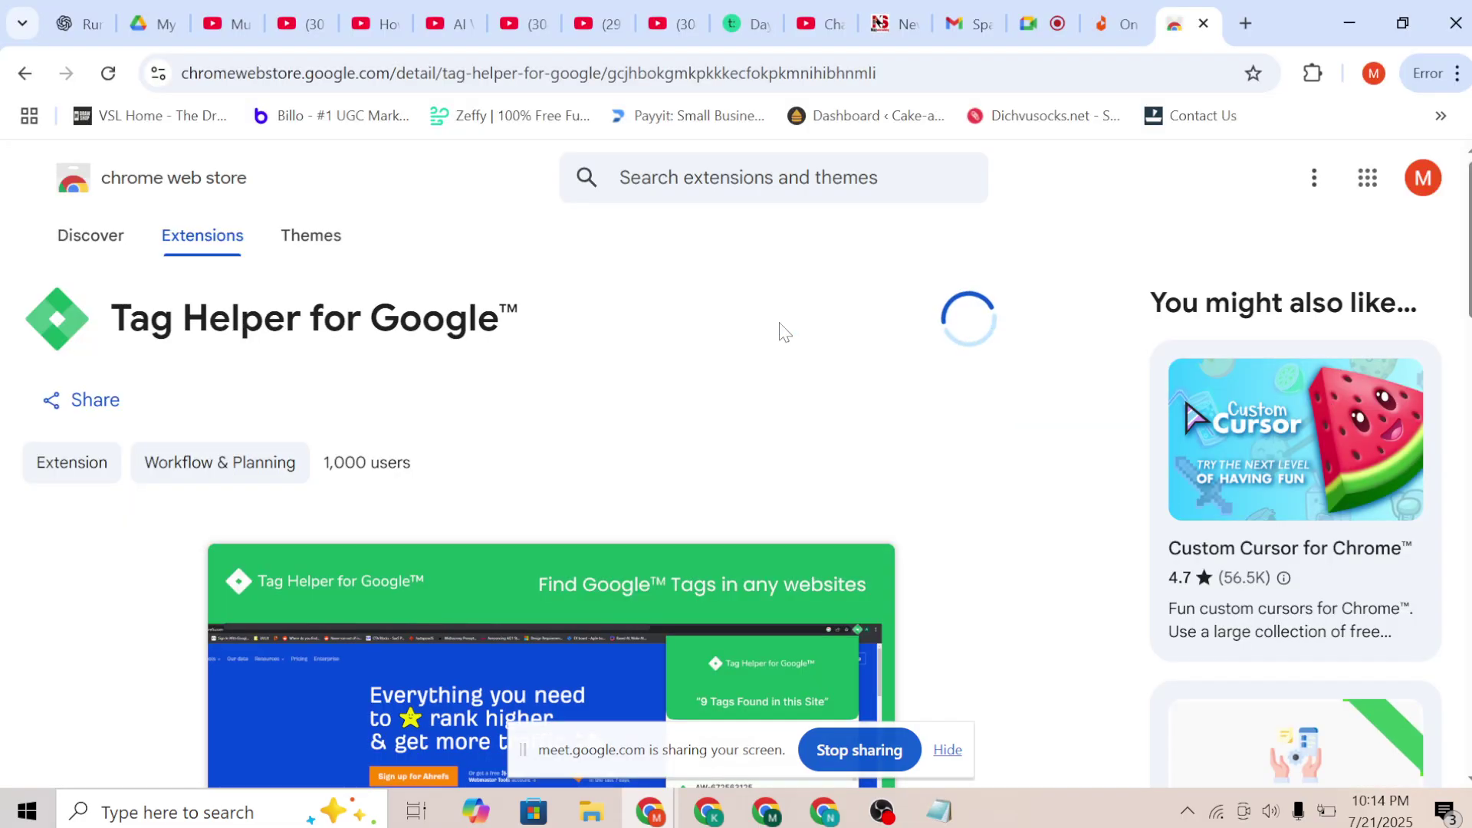
scroll(665, 315, down, 4)
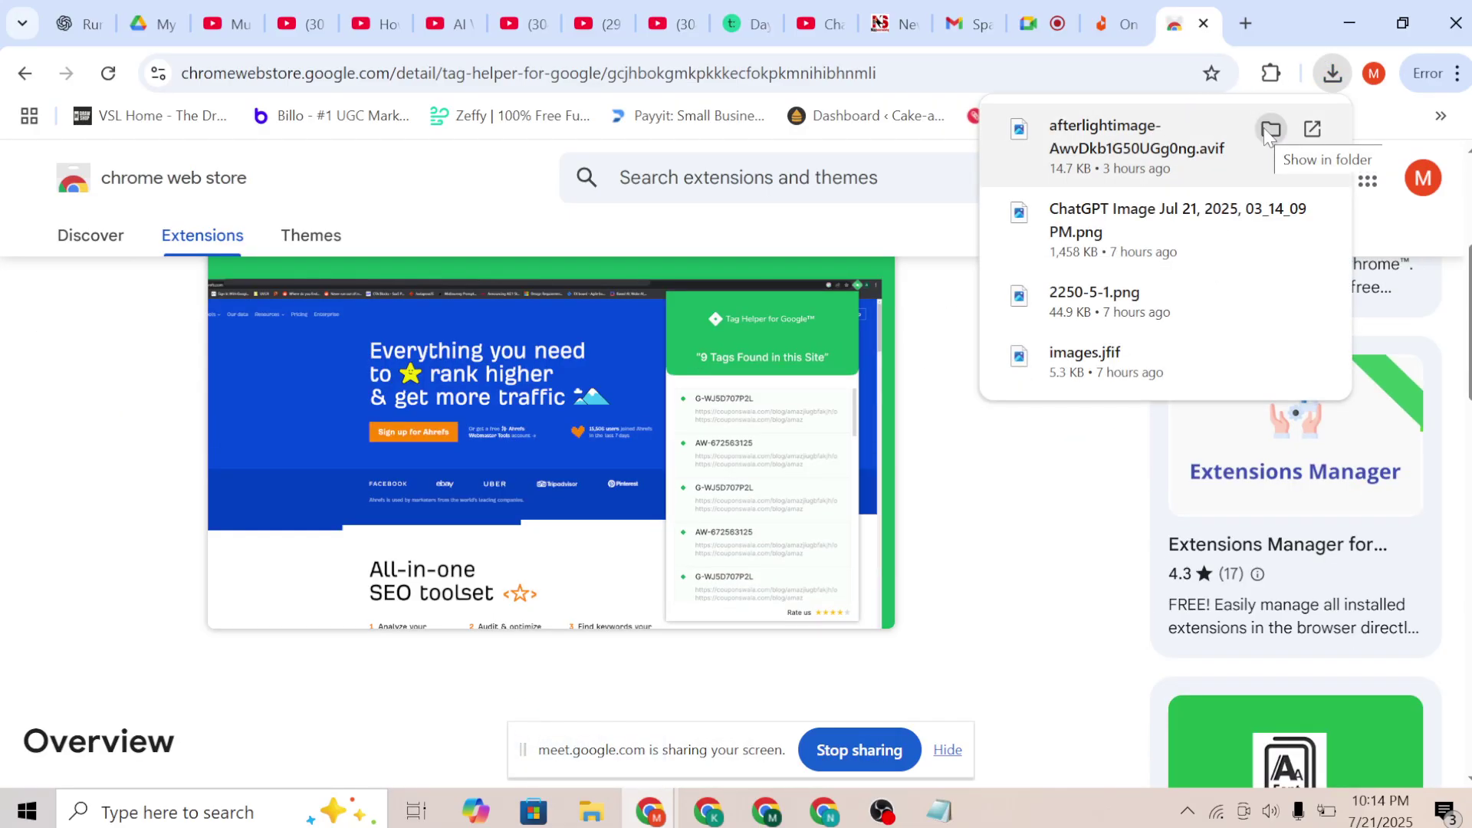
Reload the Daraz page, run Tag Helper for Google to check the site for tags, and close its report
click(1114, 23)
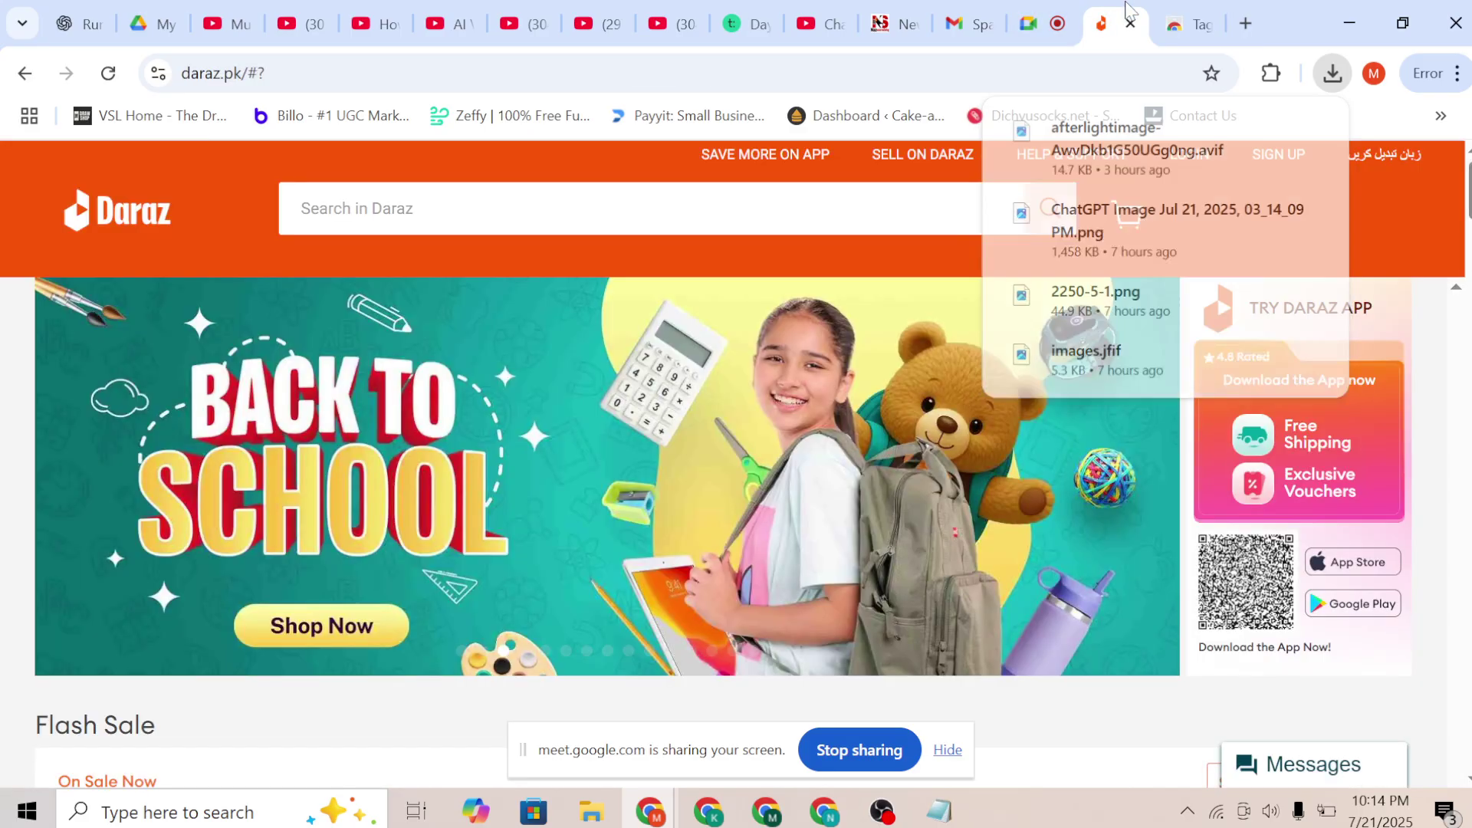
click(108, 74)
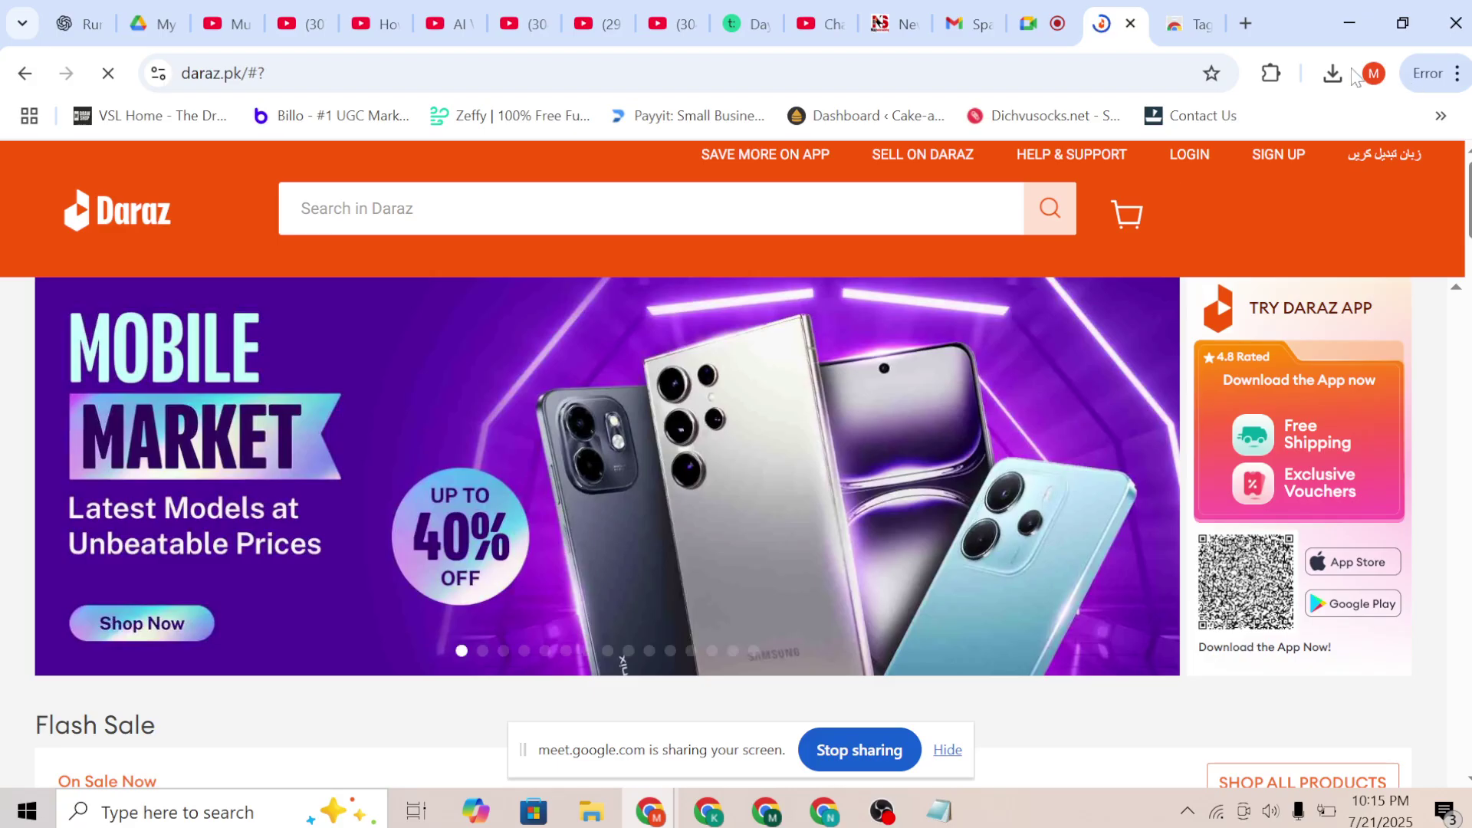
click(1271, 73)
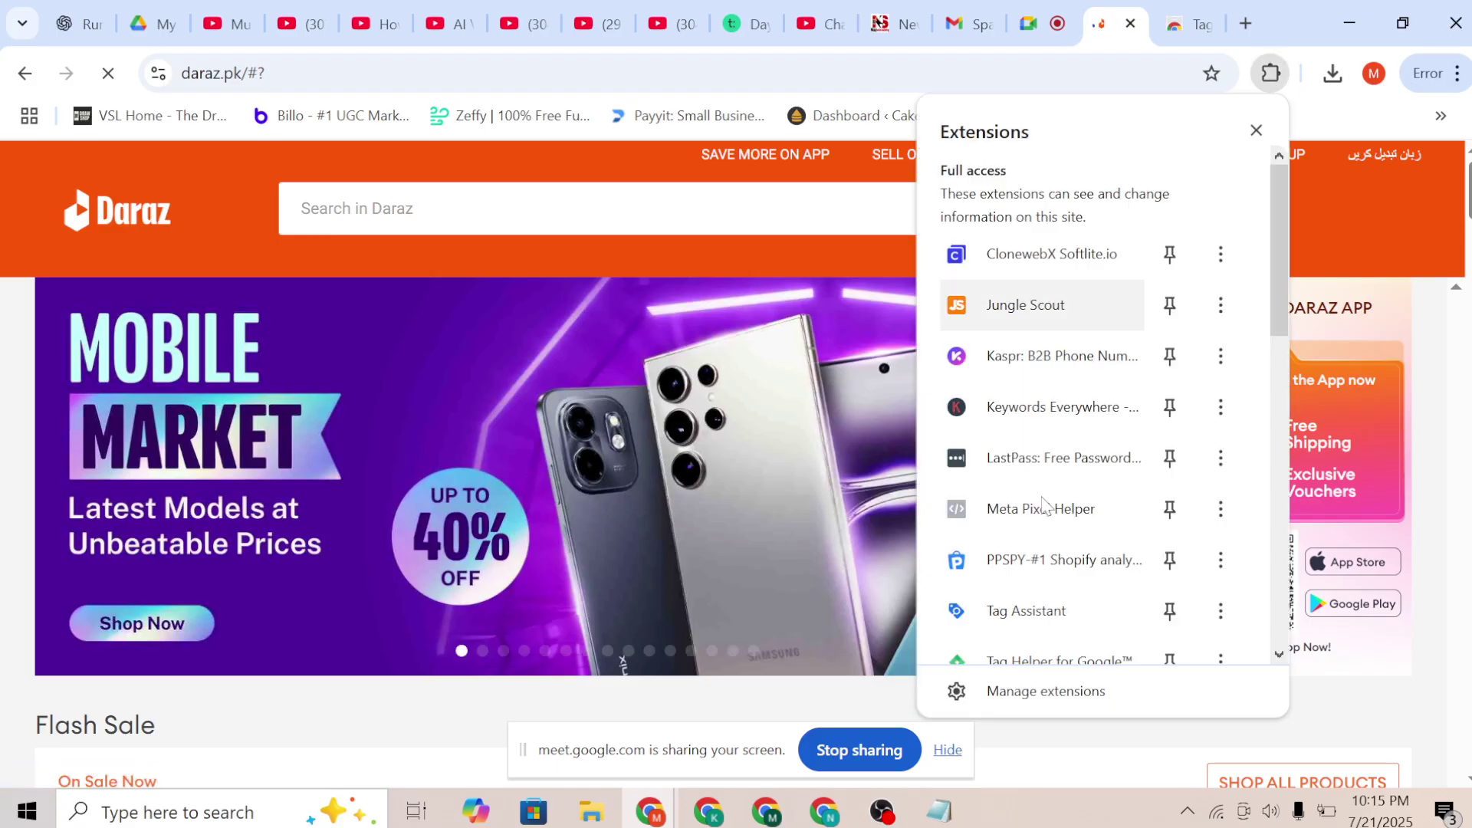
scroll(1031, 537, down, 3)
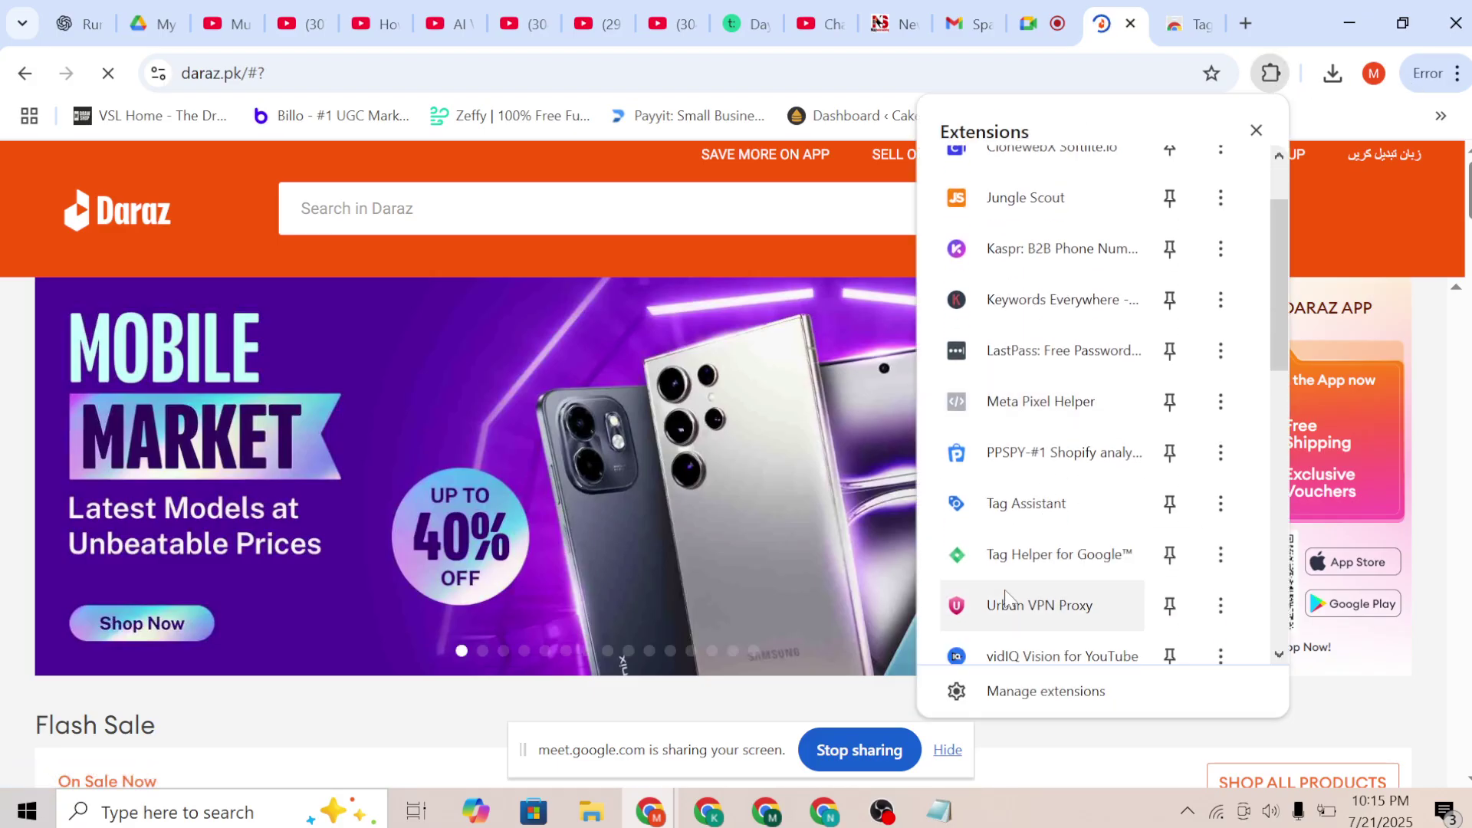
scroll(1006, 596, down, 2)
click(1001, 463)
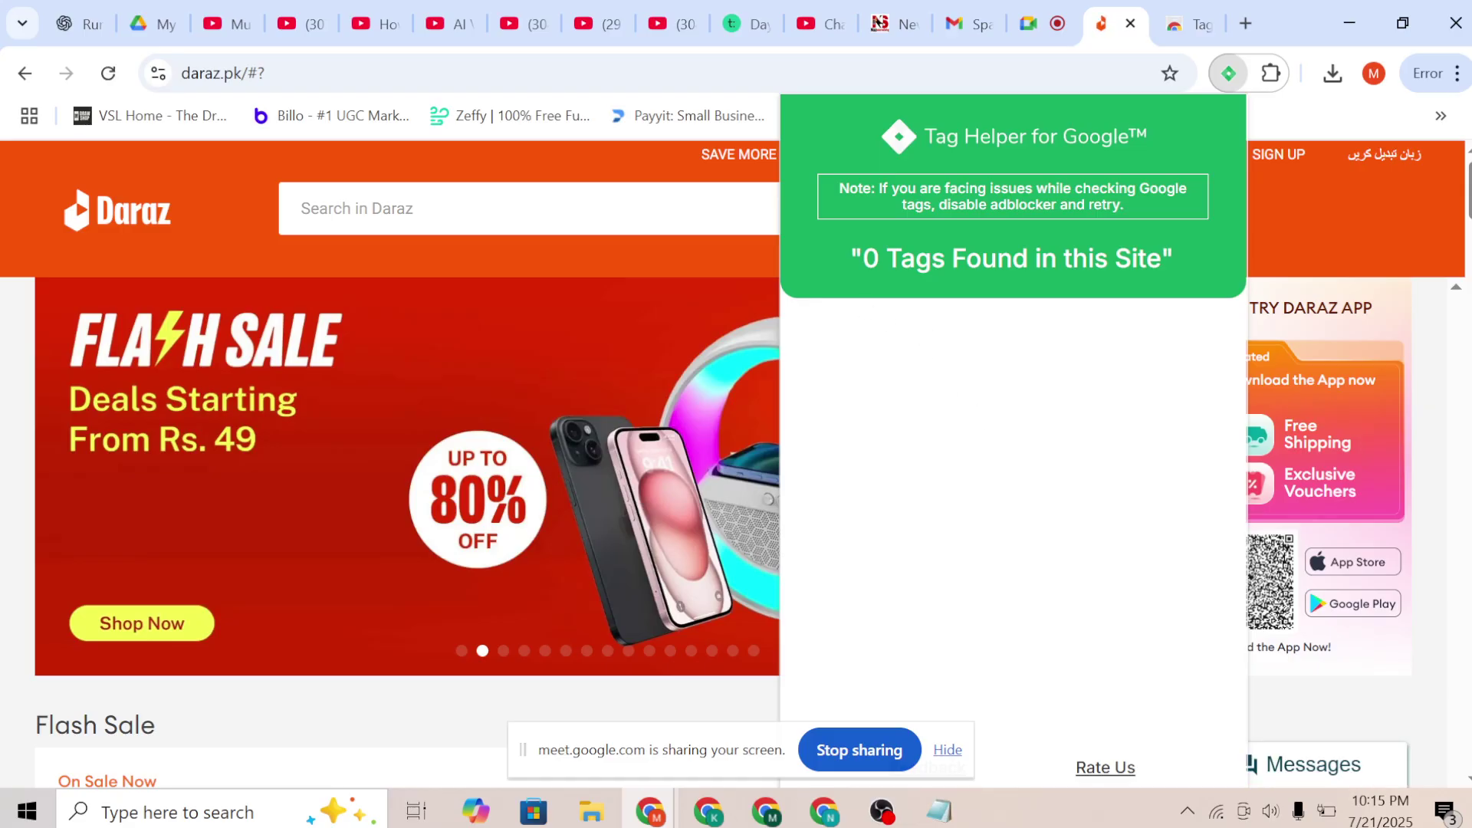
drag(862, 261, 1150, 297)
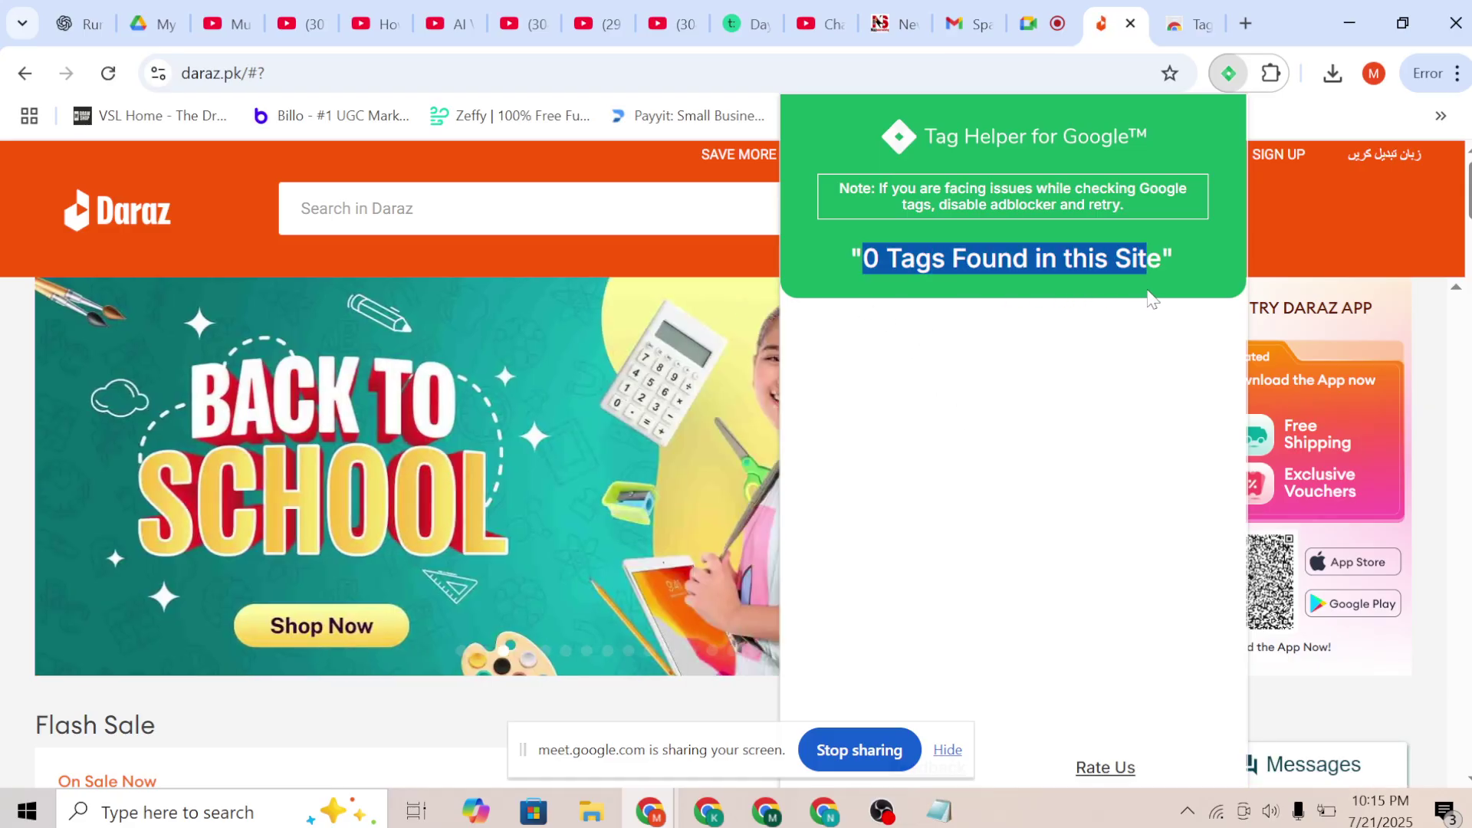
click(1287, 121)
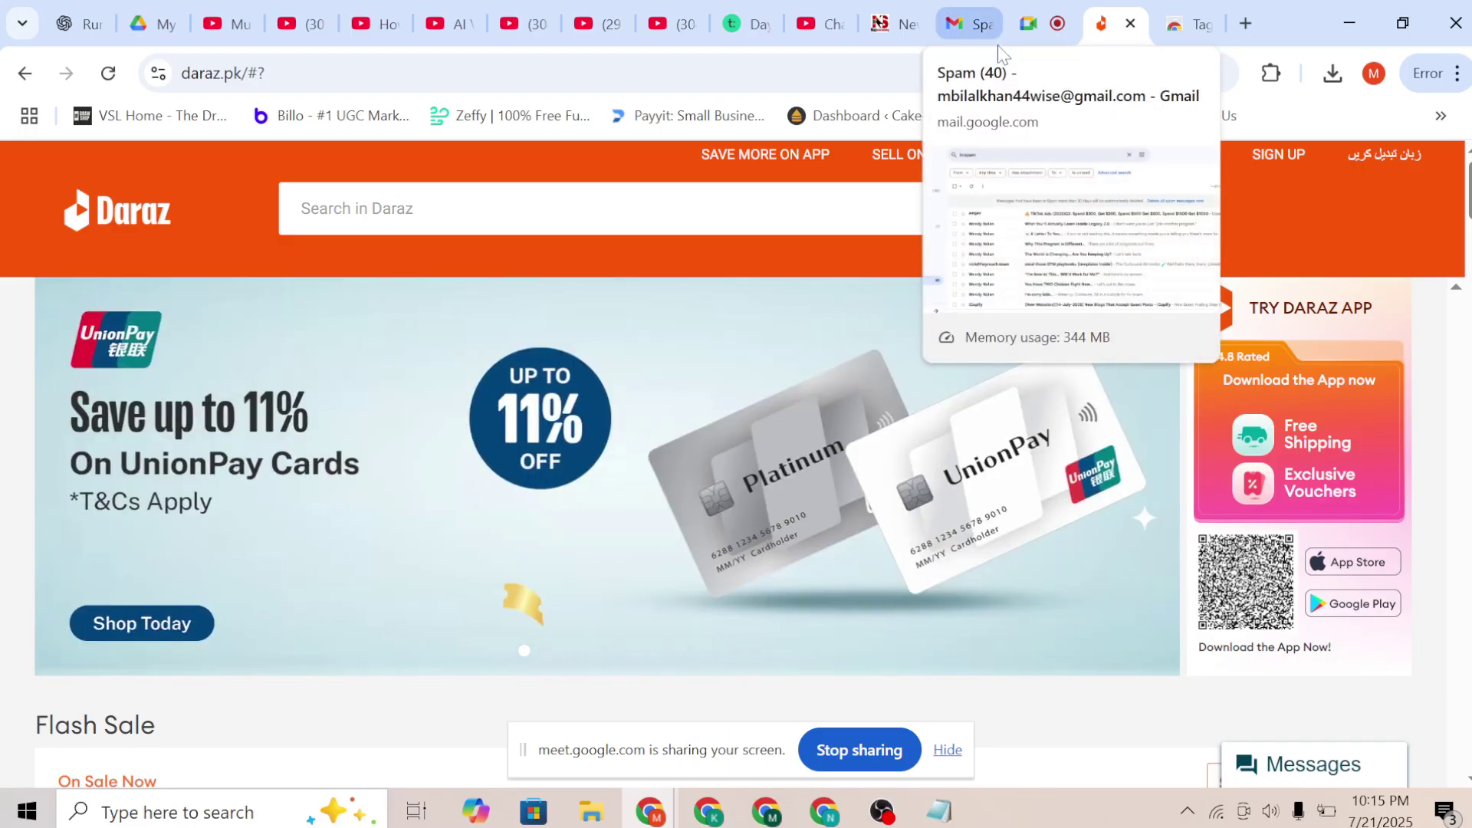
scroll(959, 414, down, 3)
scroll(955, 412, down, 15)
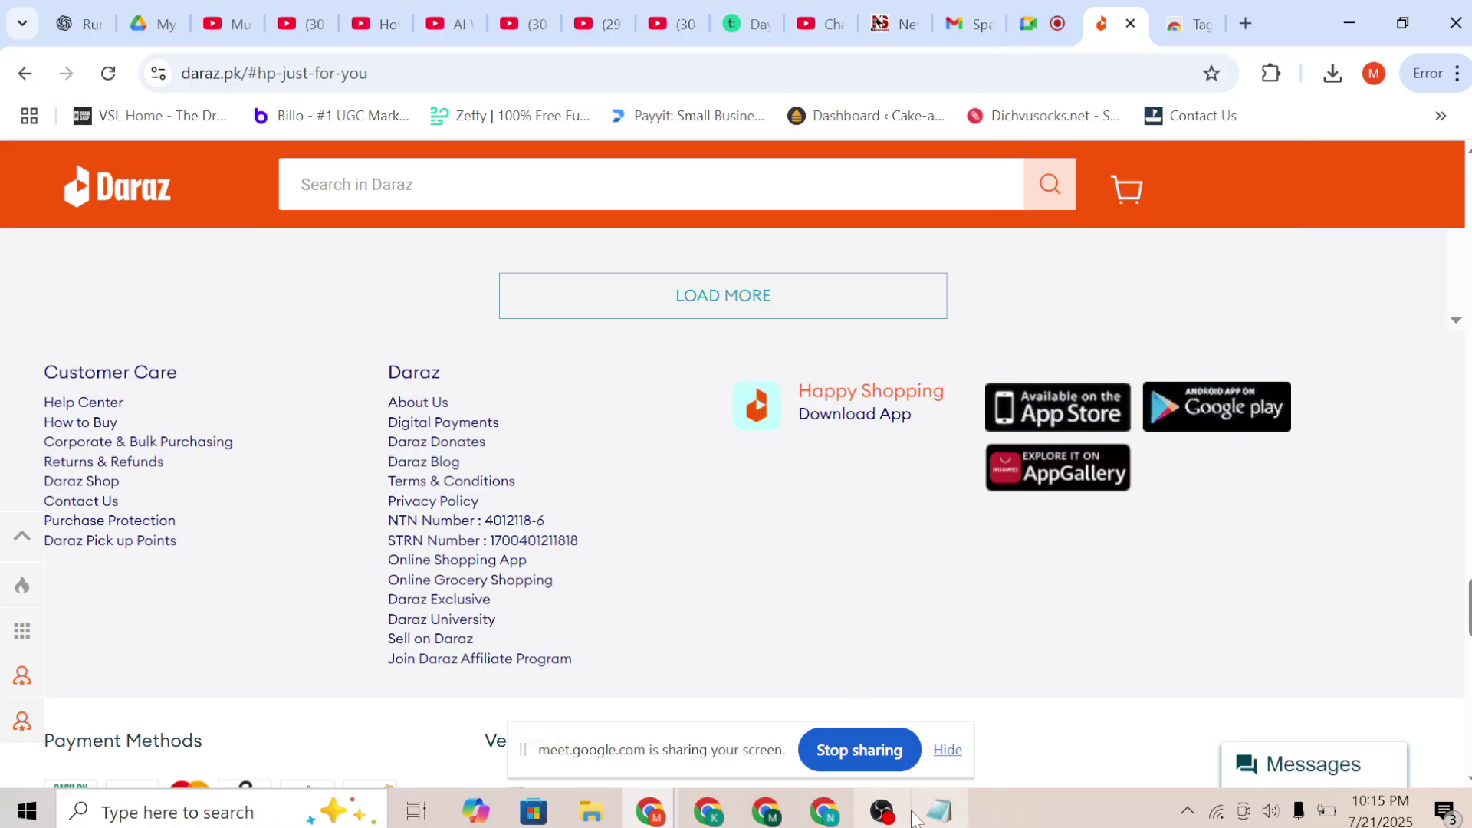
Switch to the Notepad notes and append a "GTM" heading followed by the list item "1. wordpress"
click(946, 816)
key(ctrl+End)
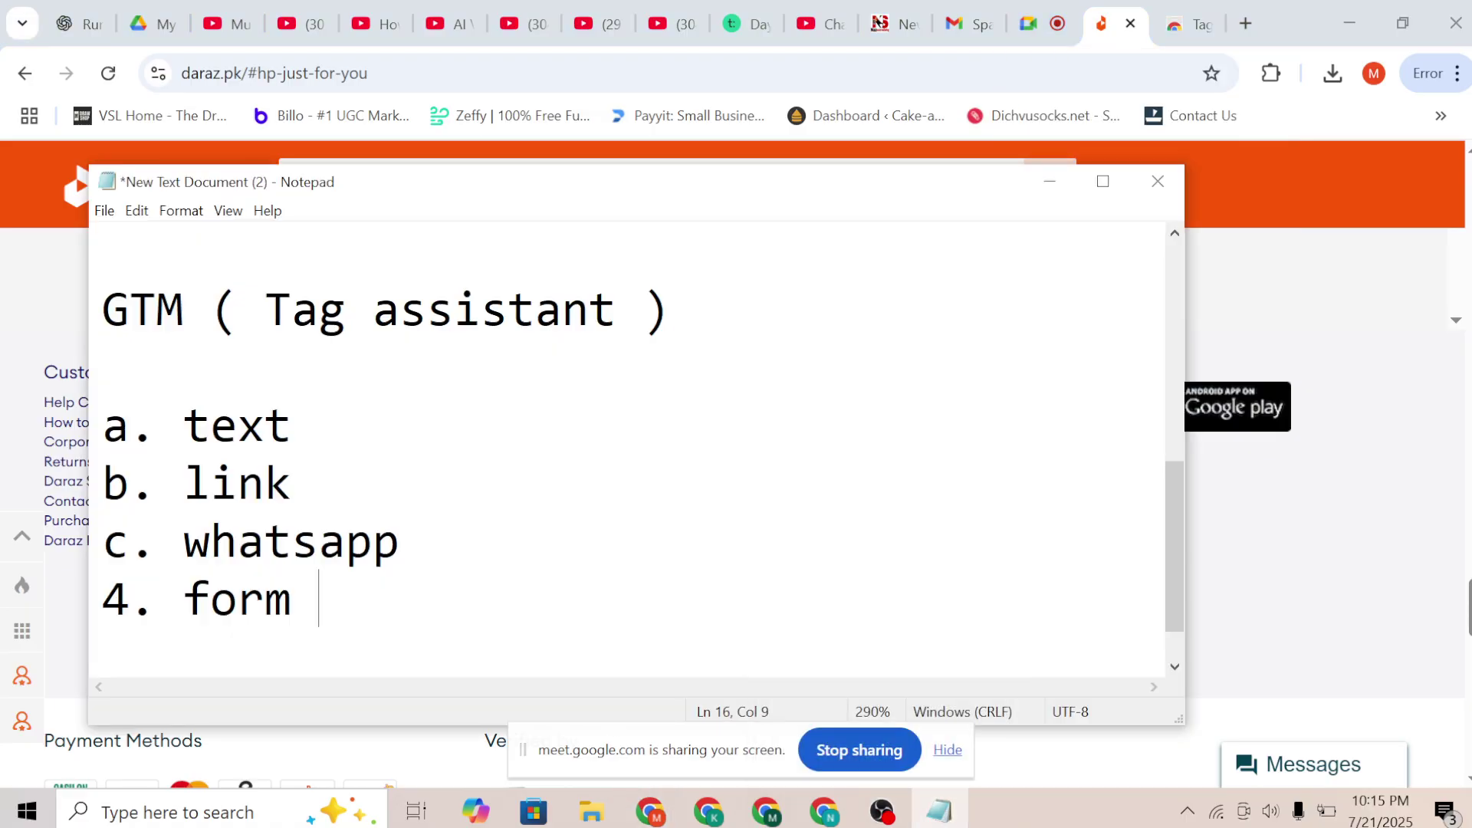
key(Return)
key(Return)
text(GTM)
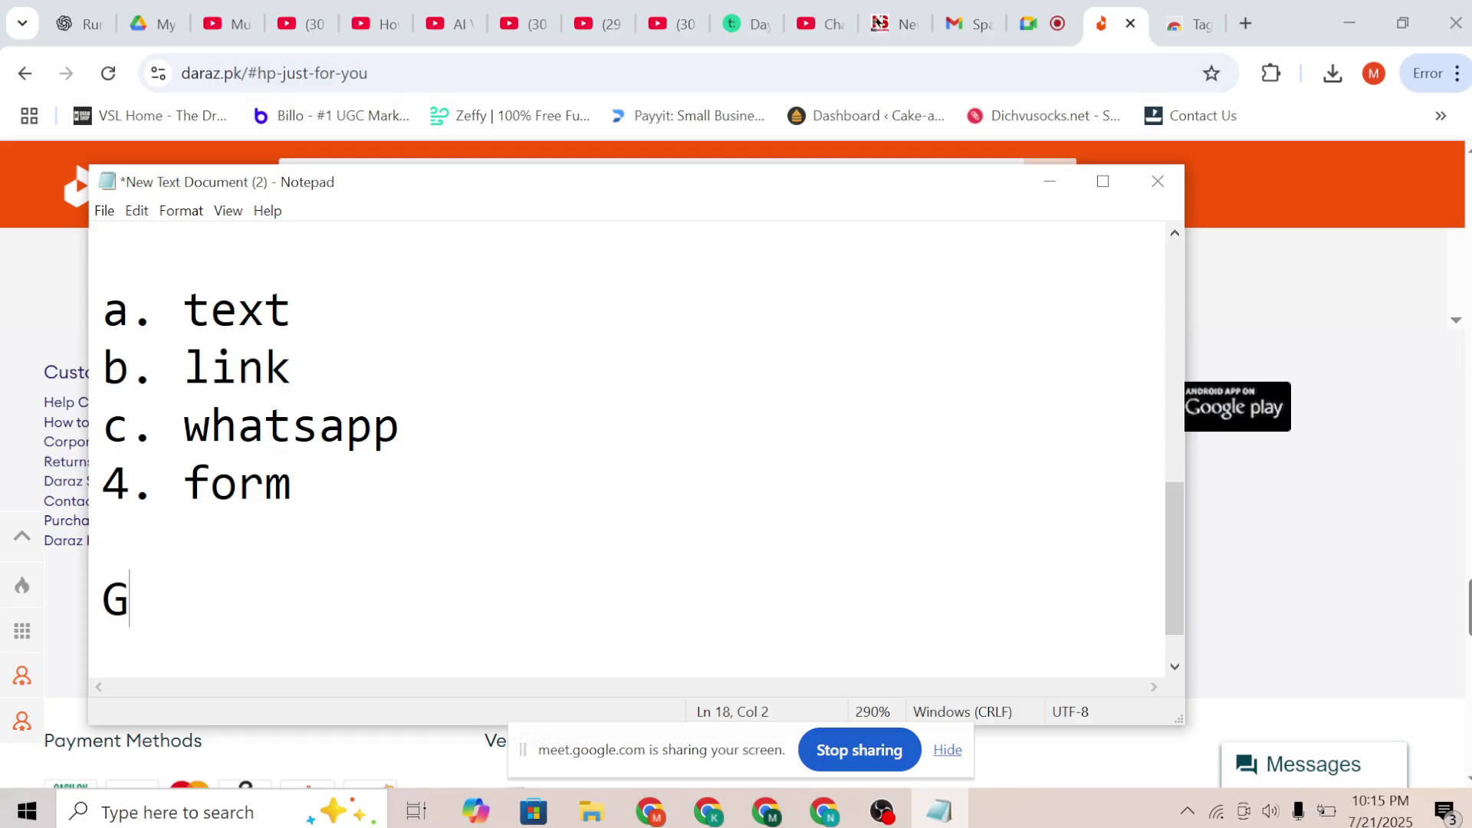
key(Return)
key(Return)
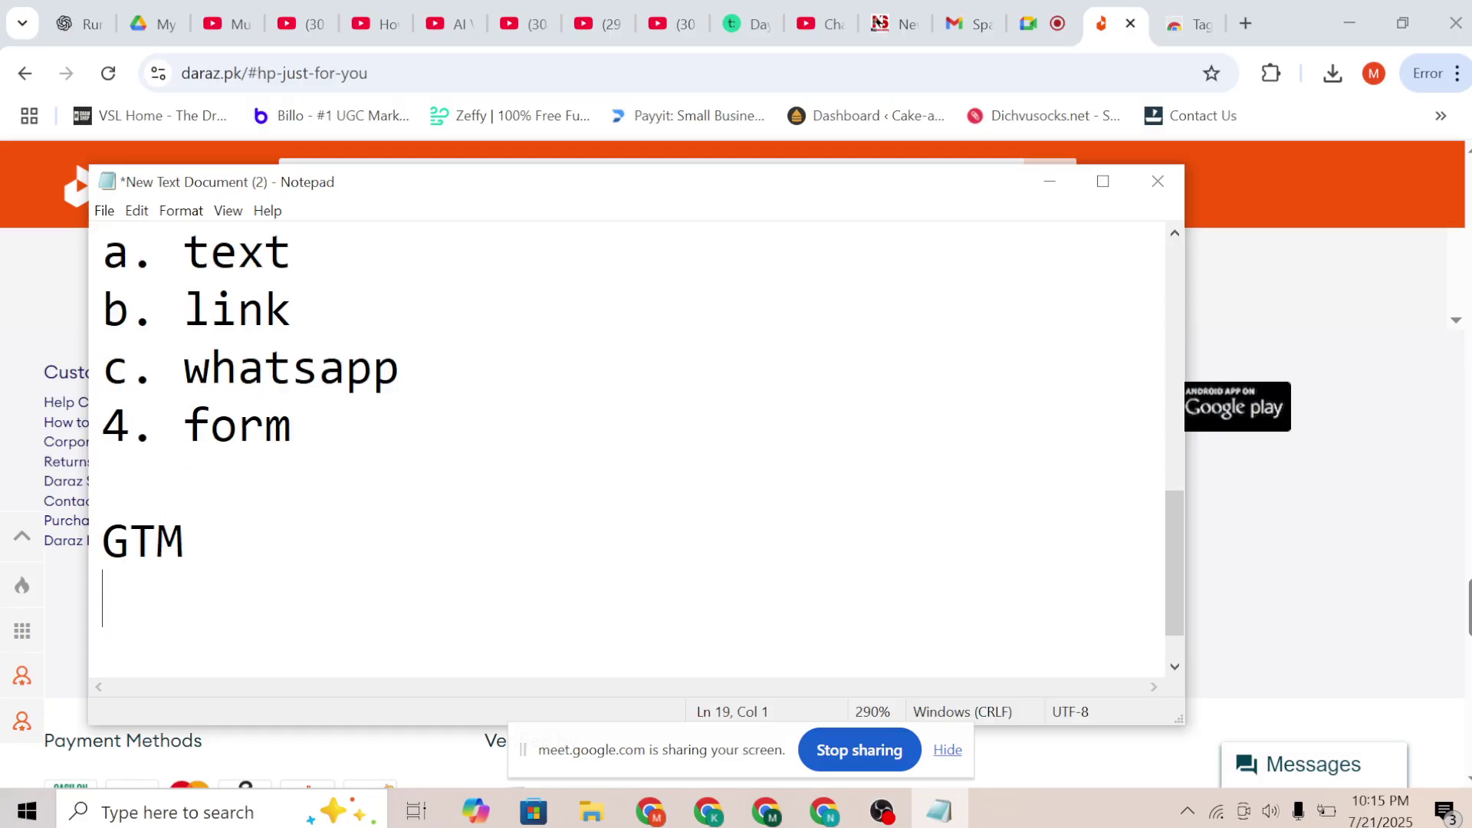
text(1,)
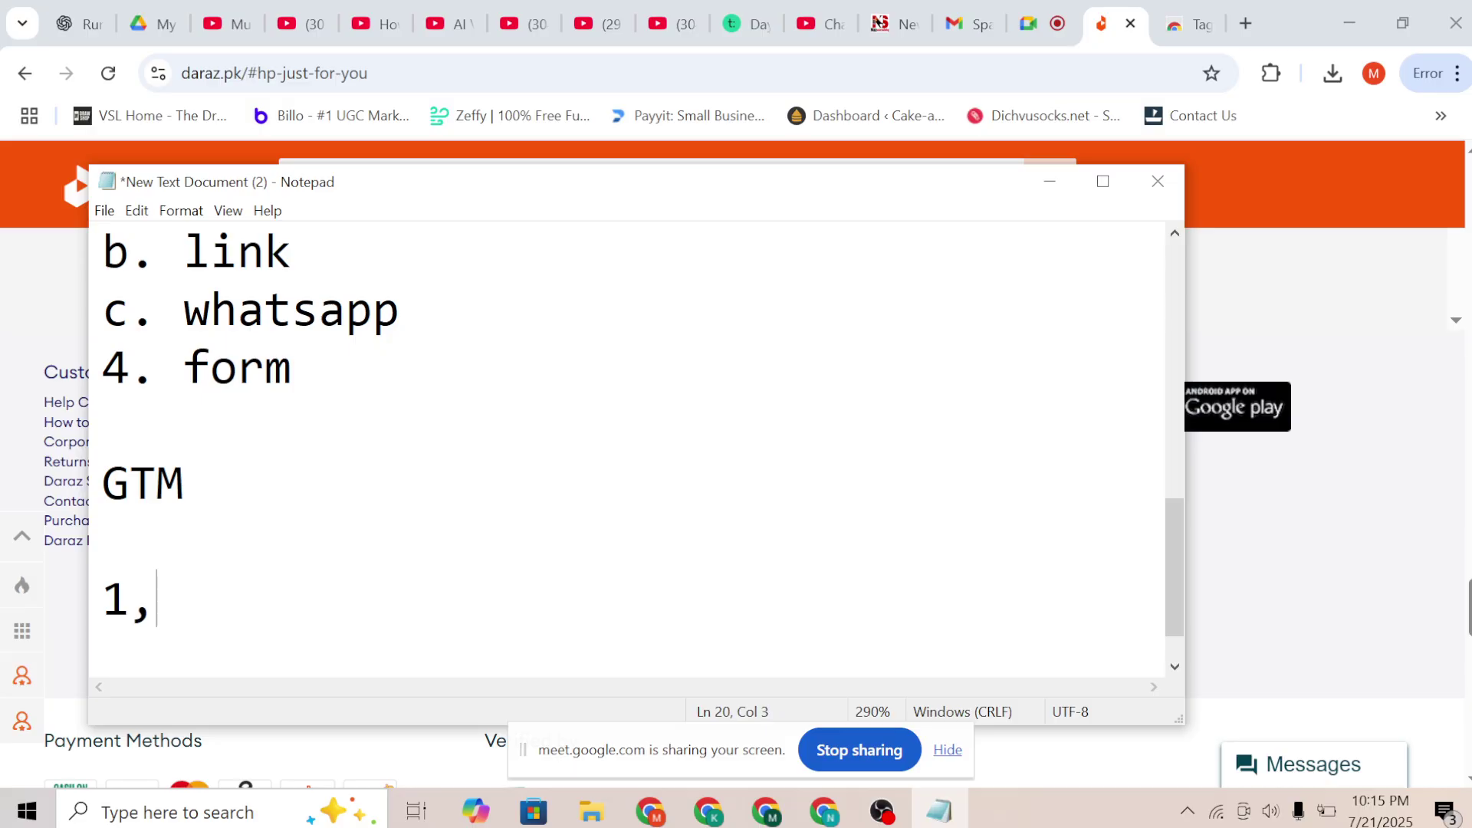
key(BackSpace)
text(. wordpress)
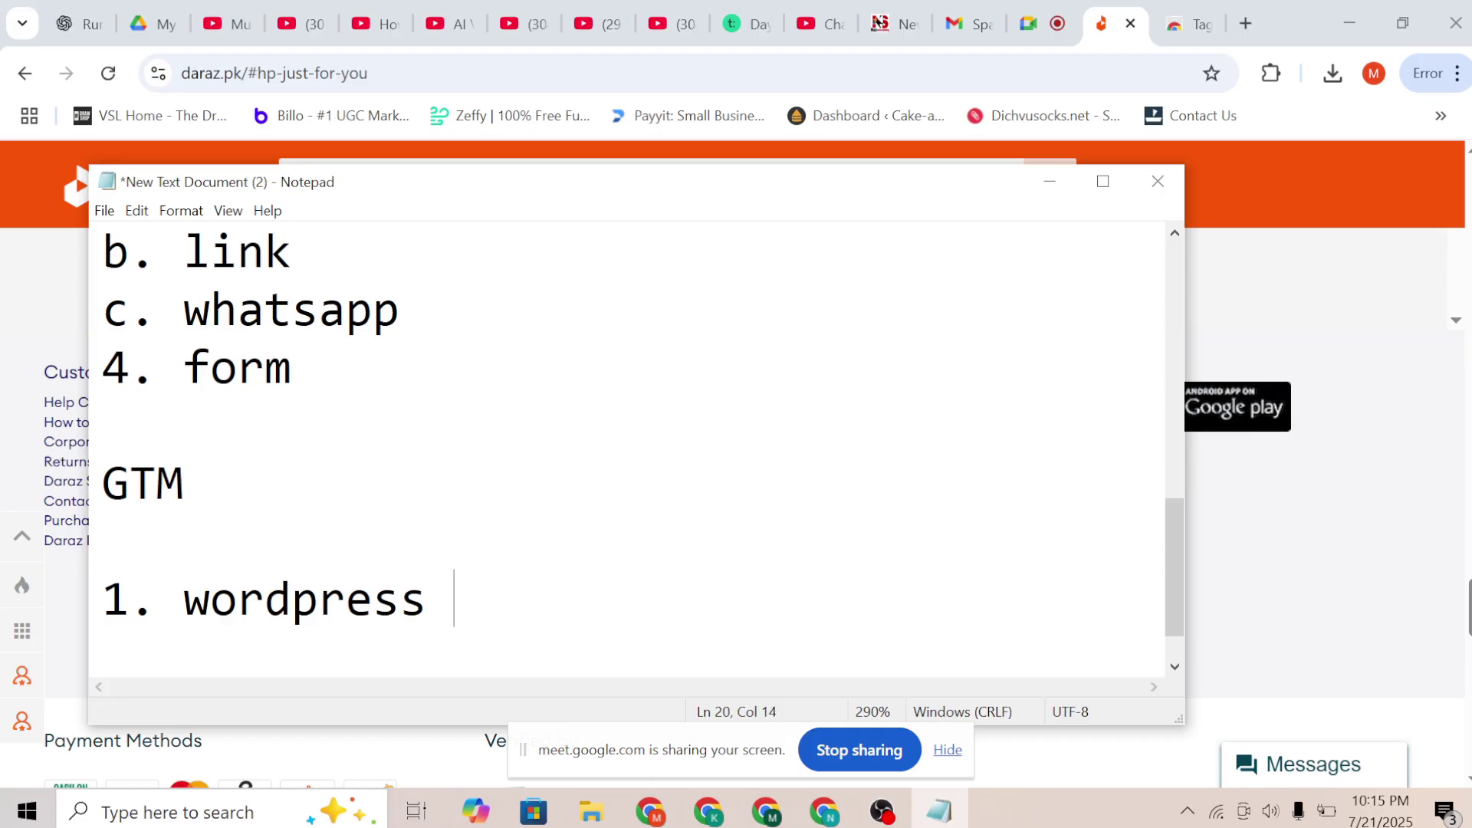
key(Return)
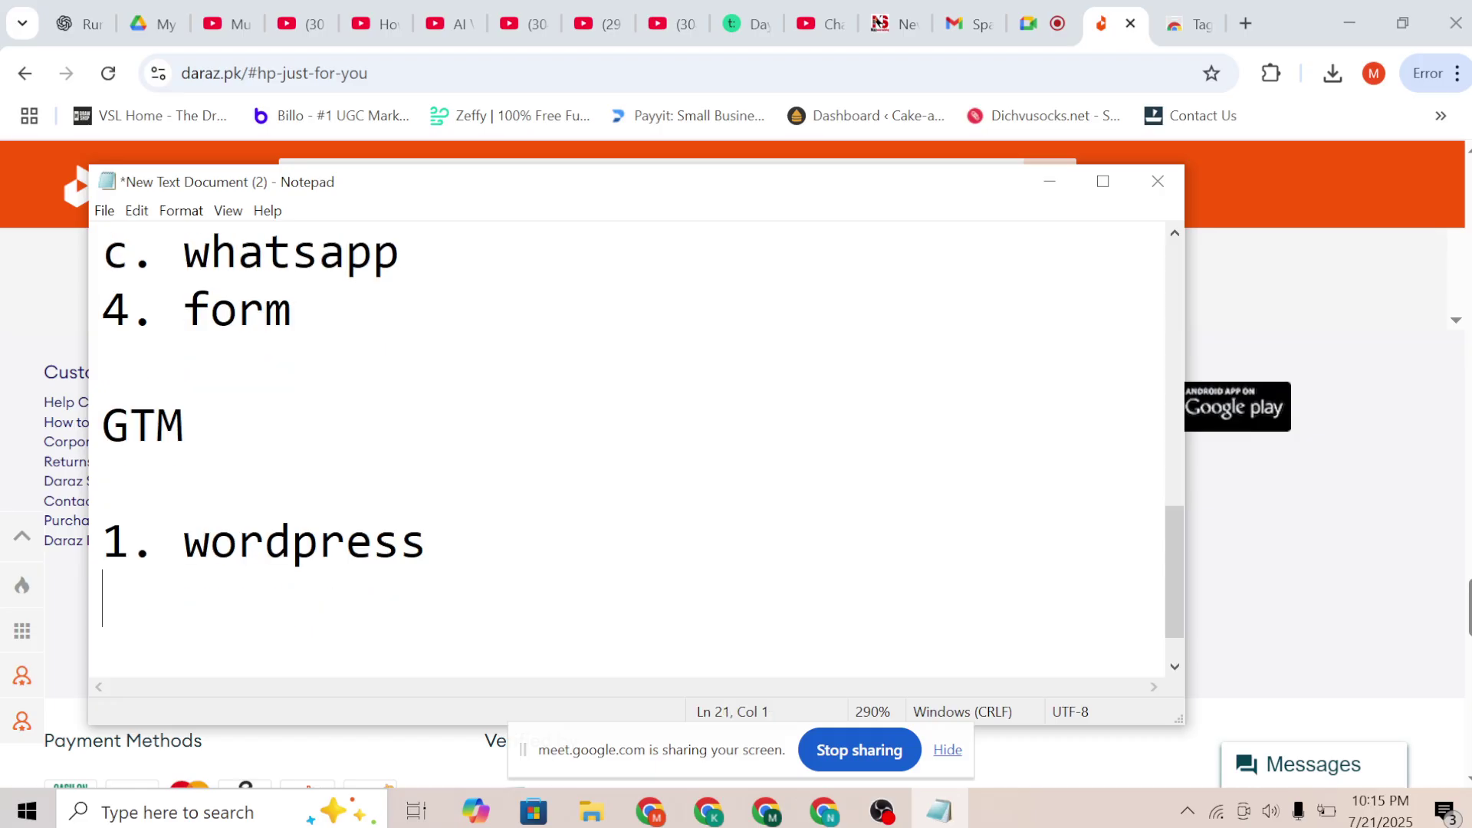
Continue the platform list under GTM with "2. Shopify", "3. custom" and "4. wix", leaving a blank line after it
text(2. S)
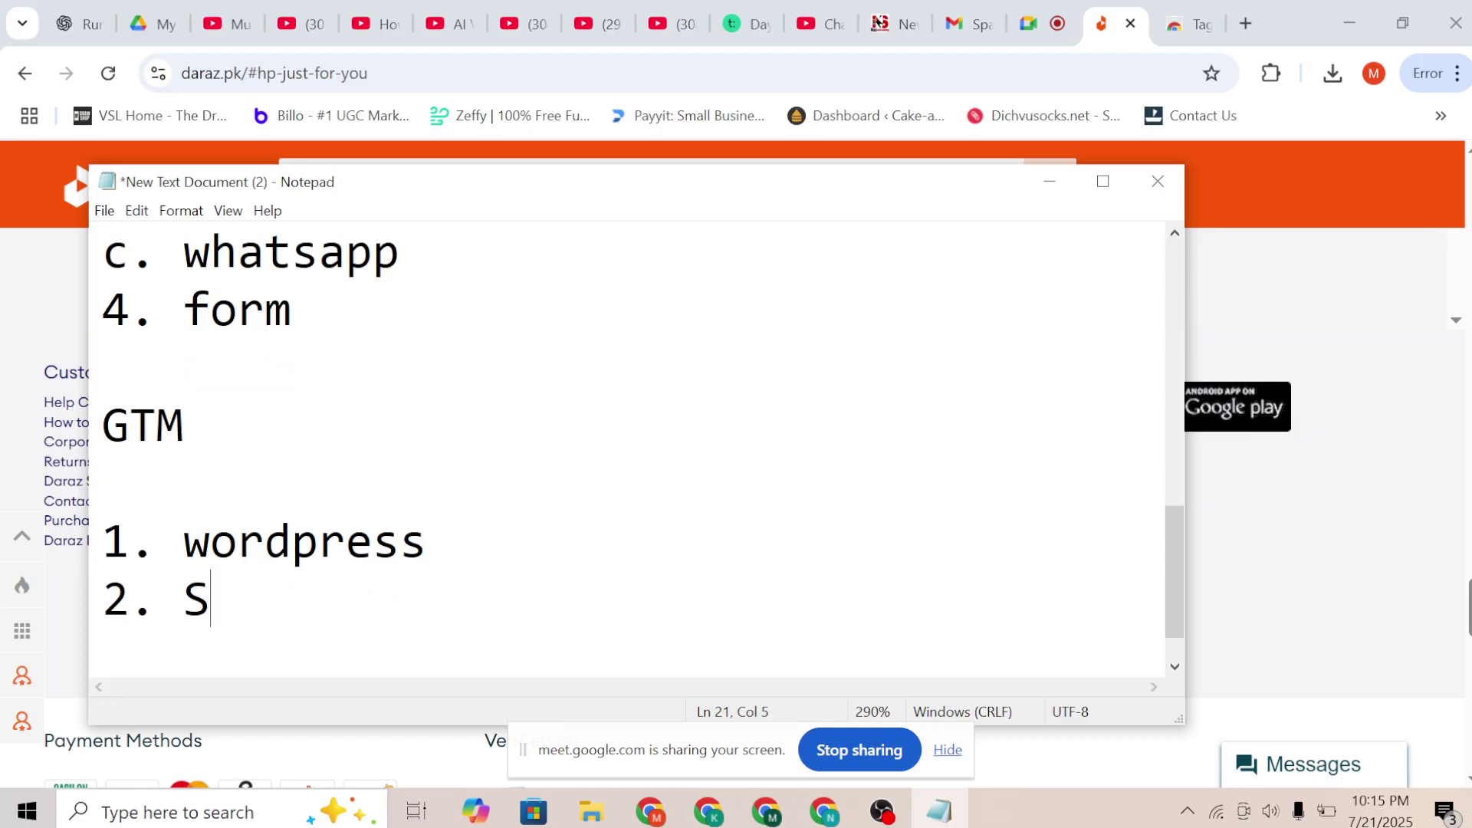
text(hopify)
key(Return)
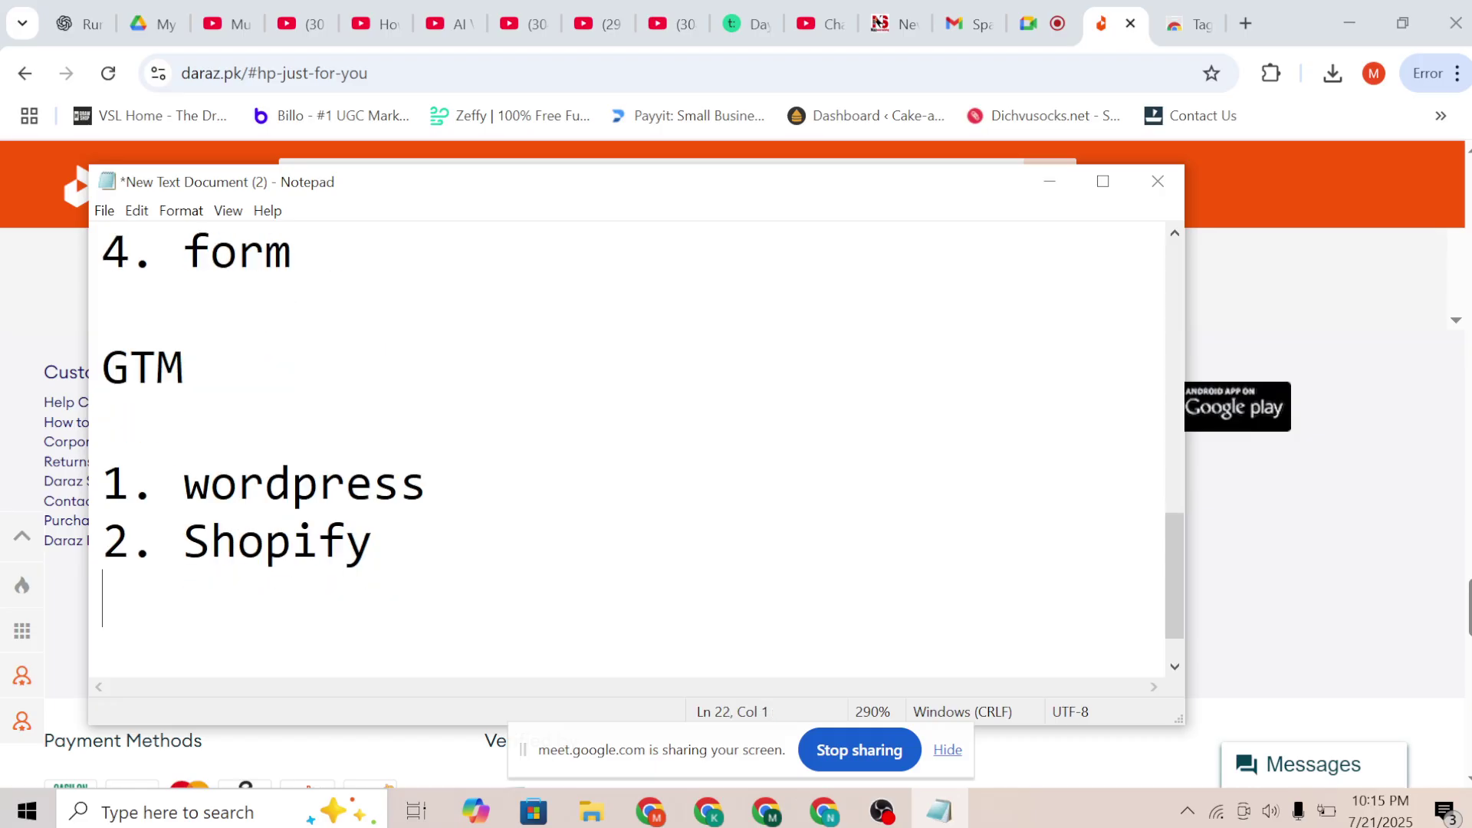
text(3. custom)
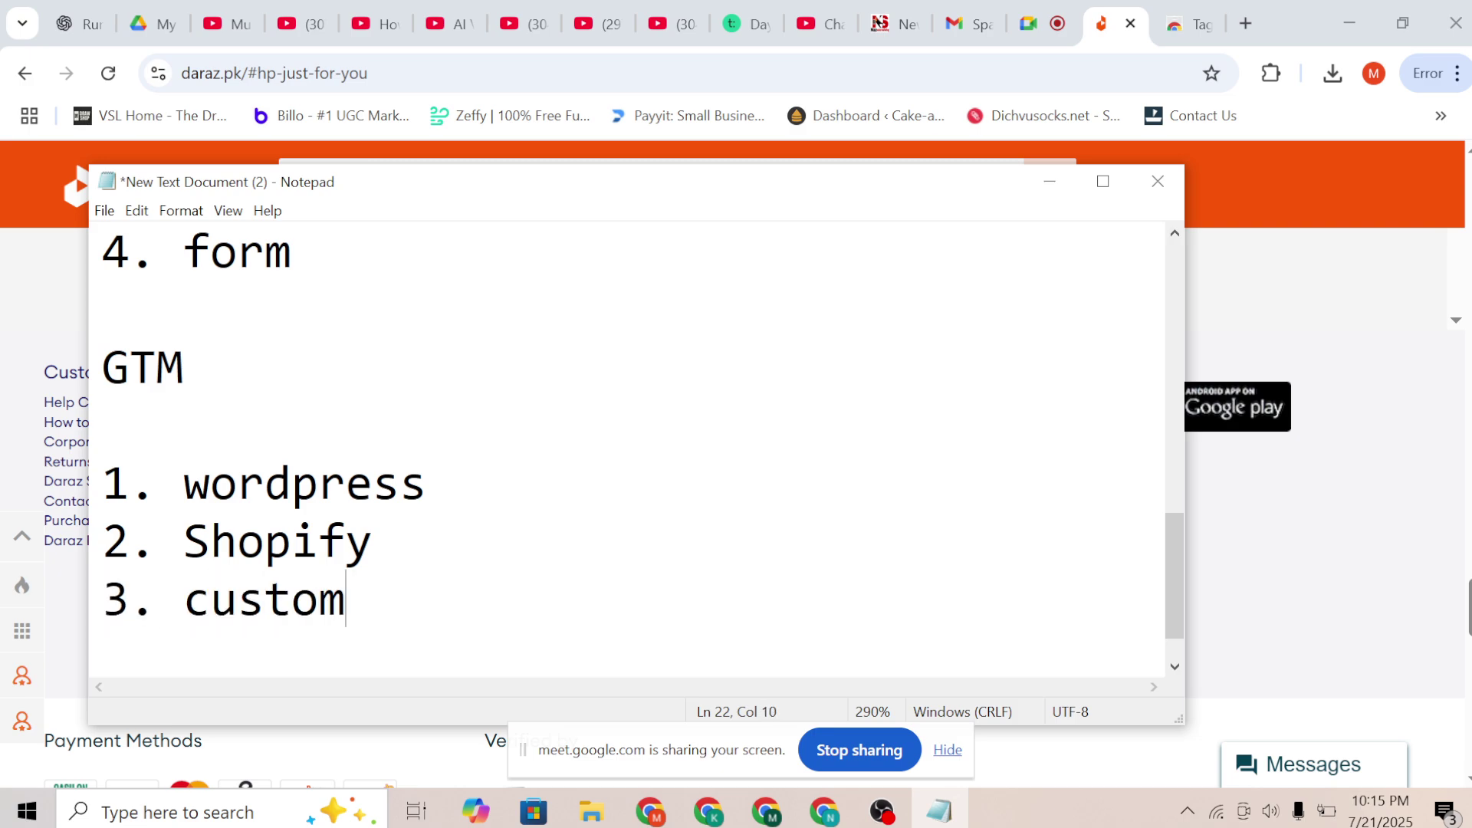
key(Return)
text(4. w)
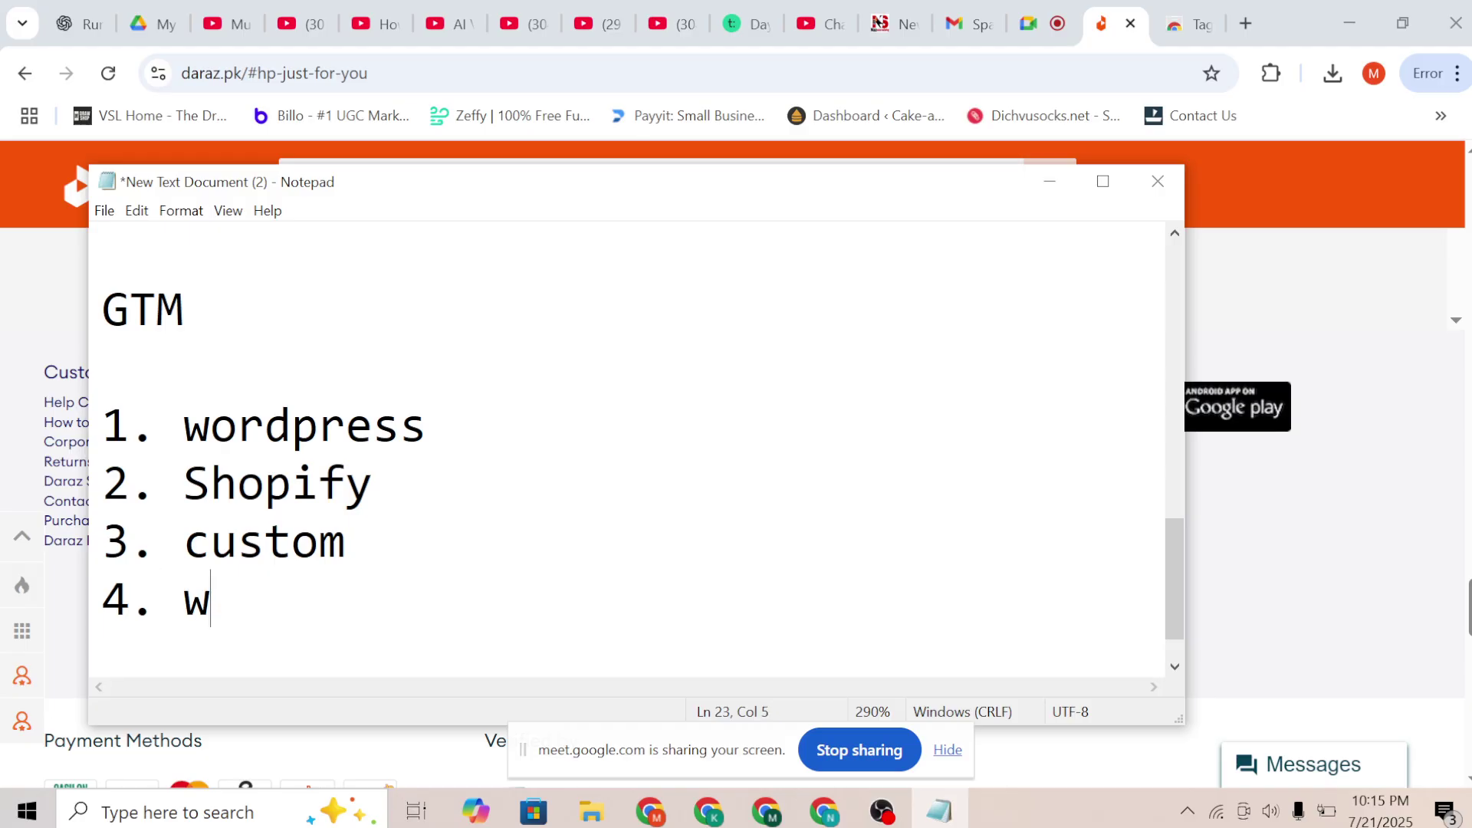
text(ix)
key(Return)
text(5.)
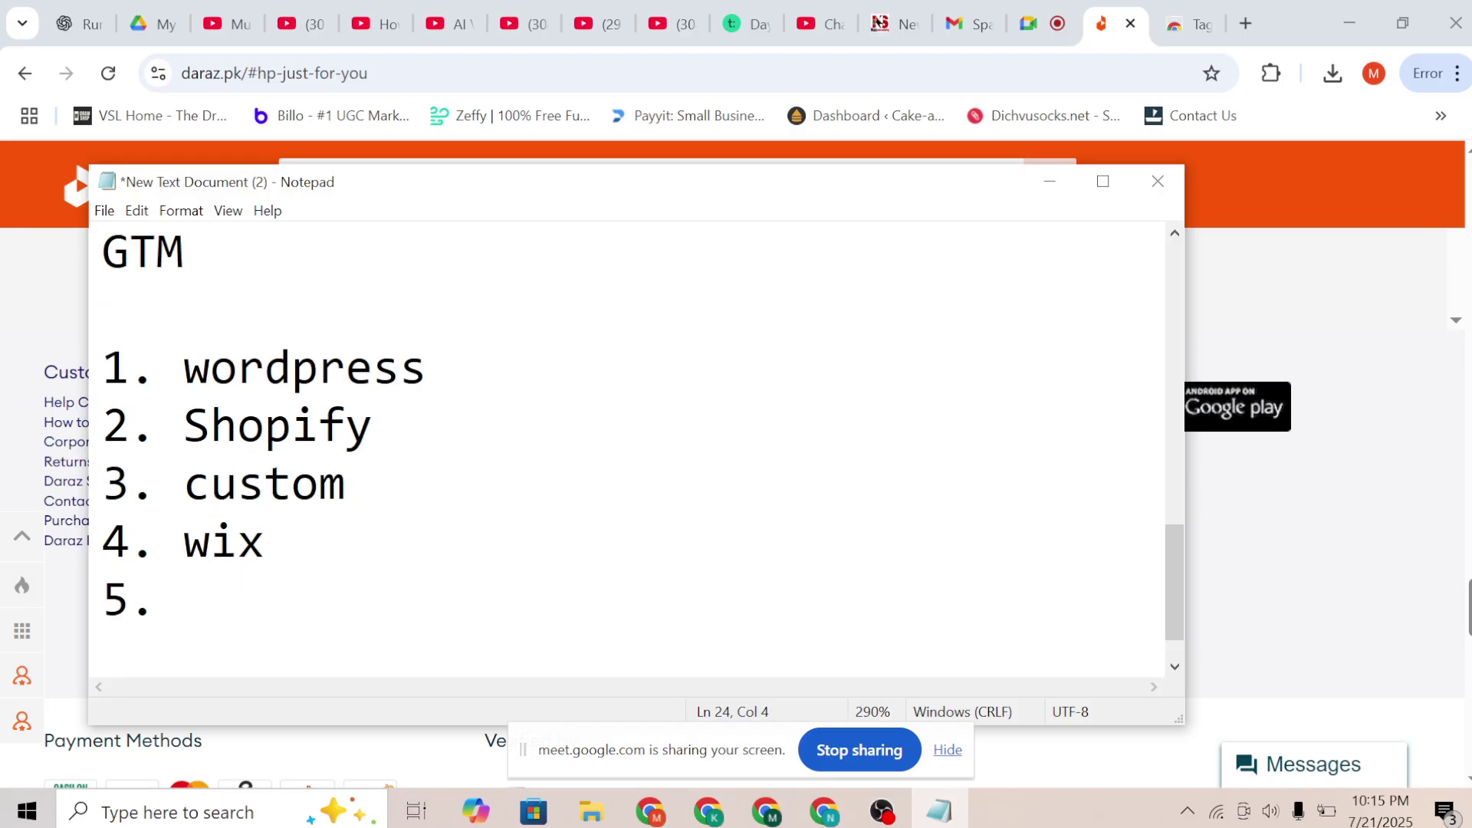
key(BackSpace)
key(BackSpace)
key(BackSpace)
key(Return)
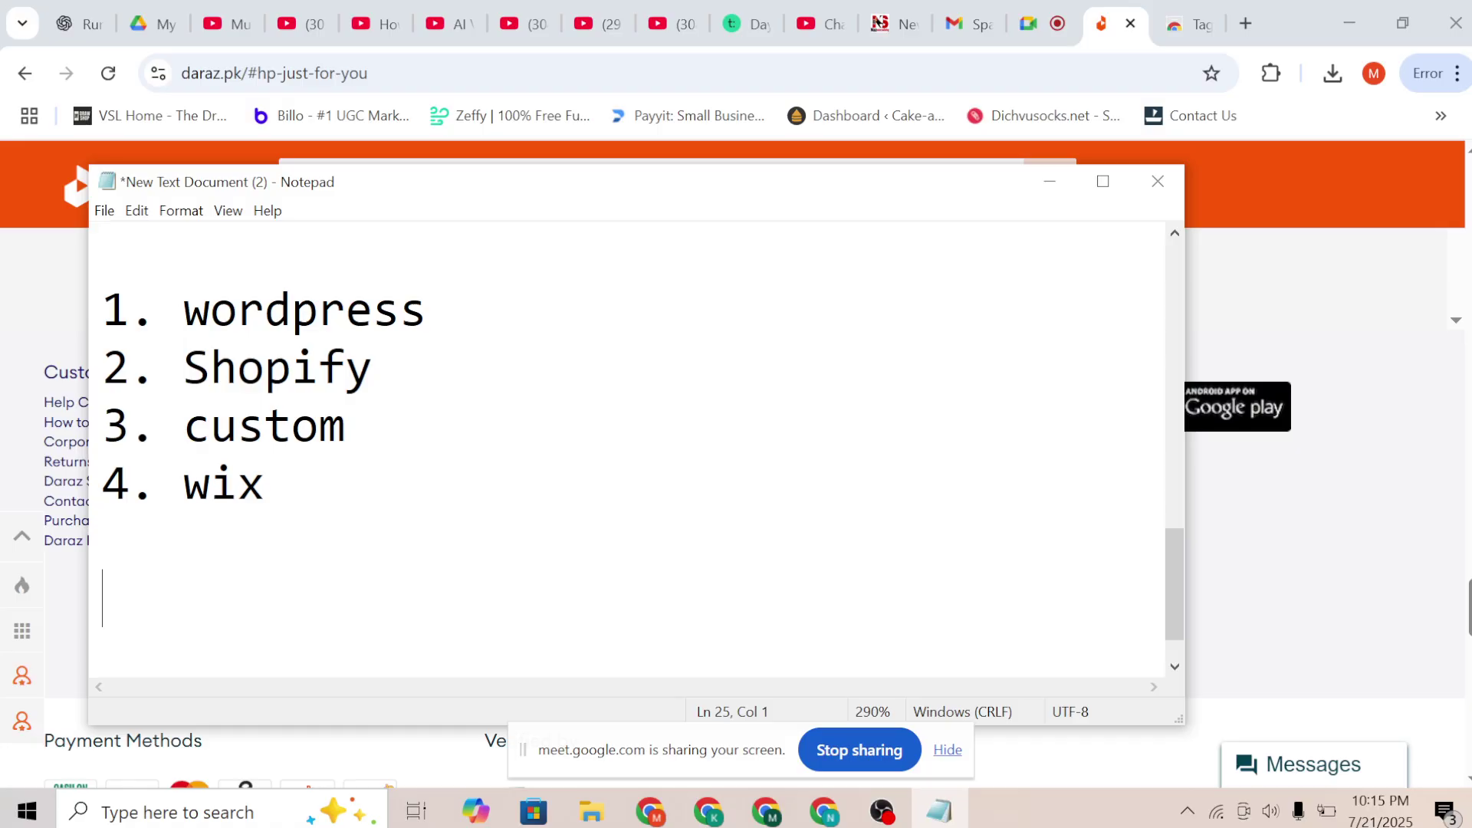
Add the heading "PERFORMANCE ( TRACKING )" below the platform list
text(PERF)
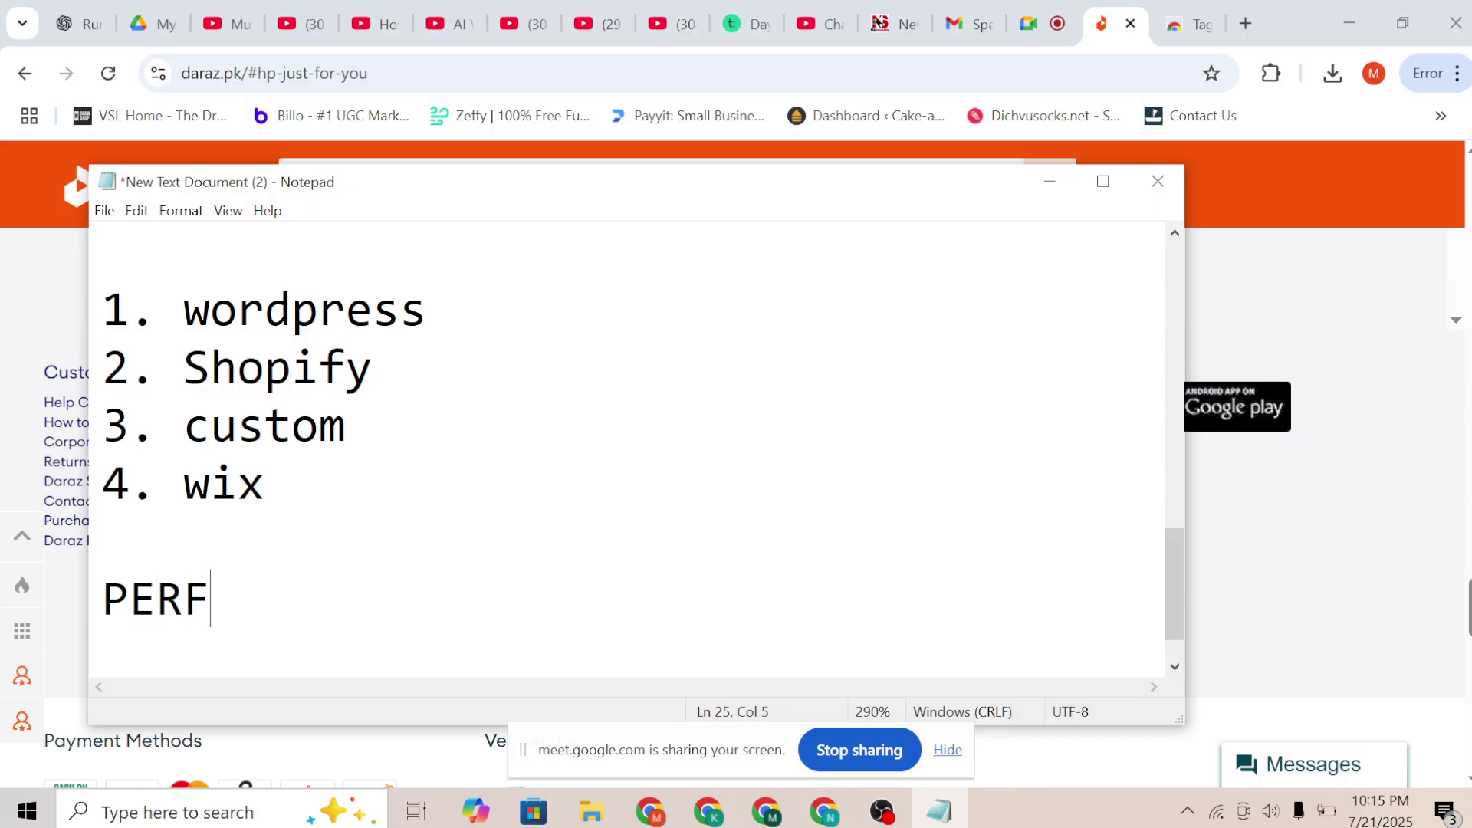
text(ORMANCE )
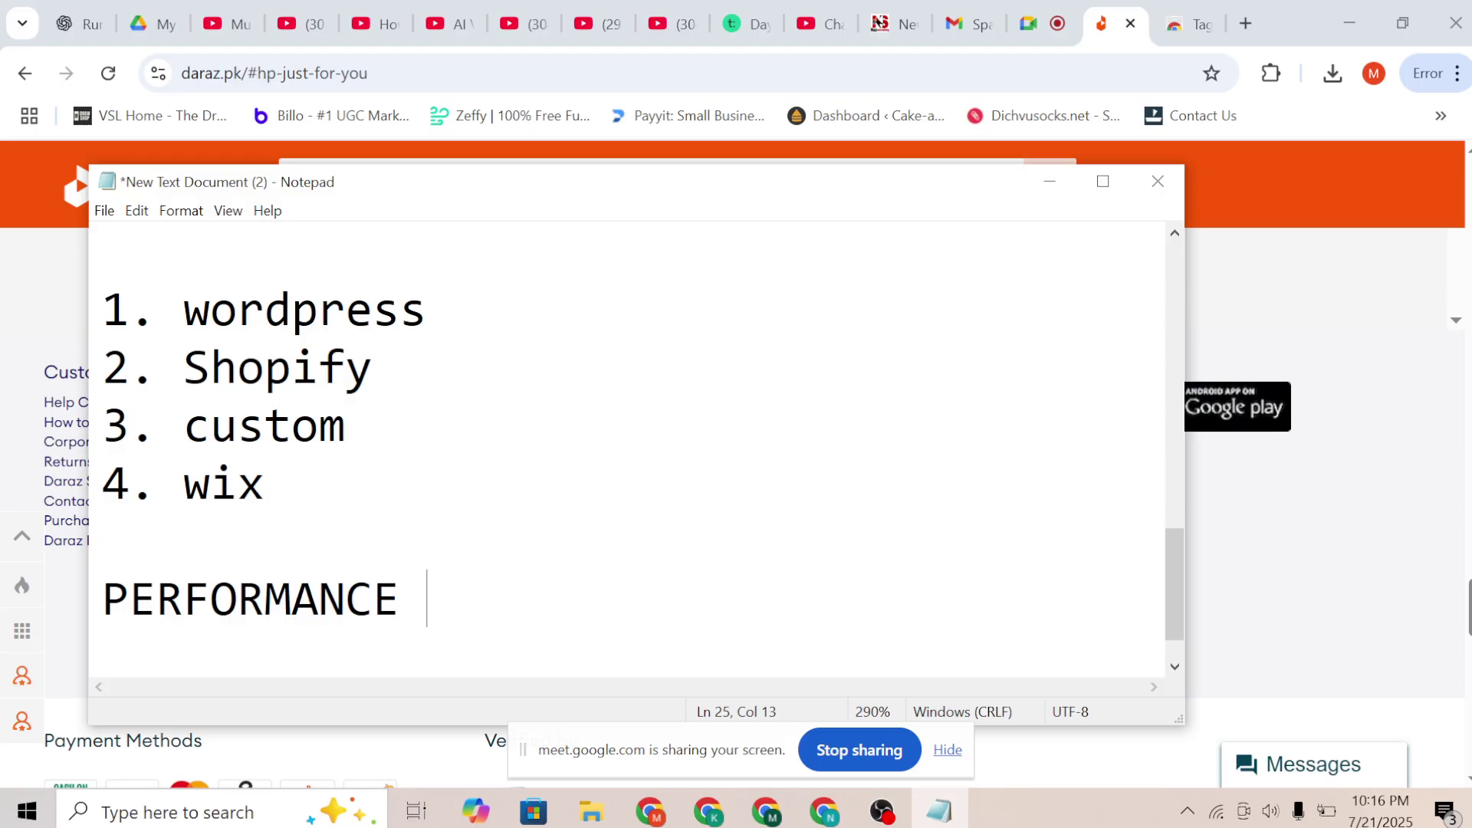
text(( TRACK)
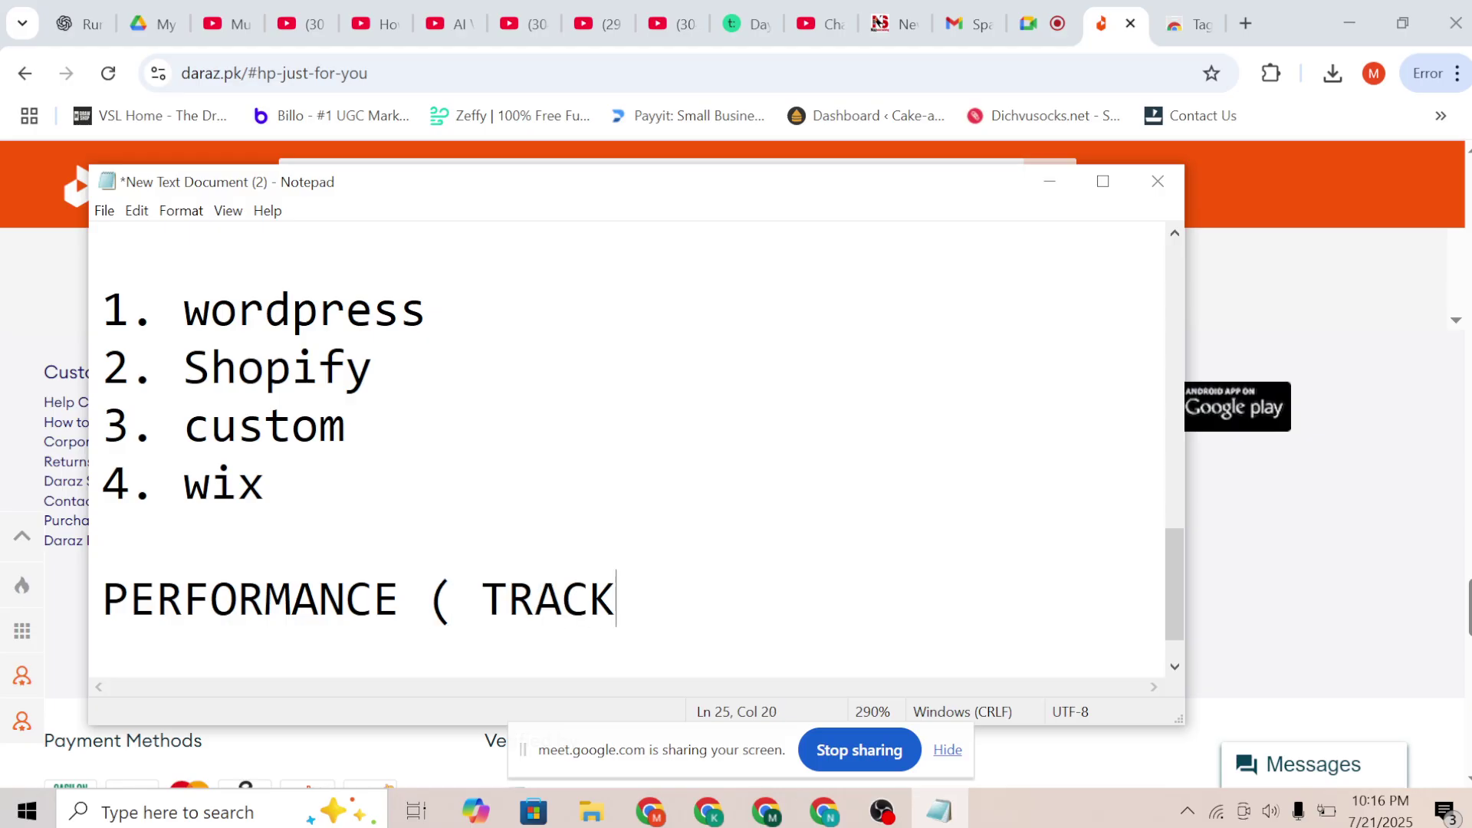
text(ING ))
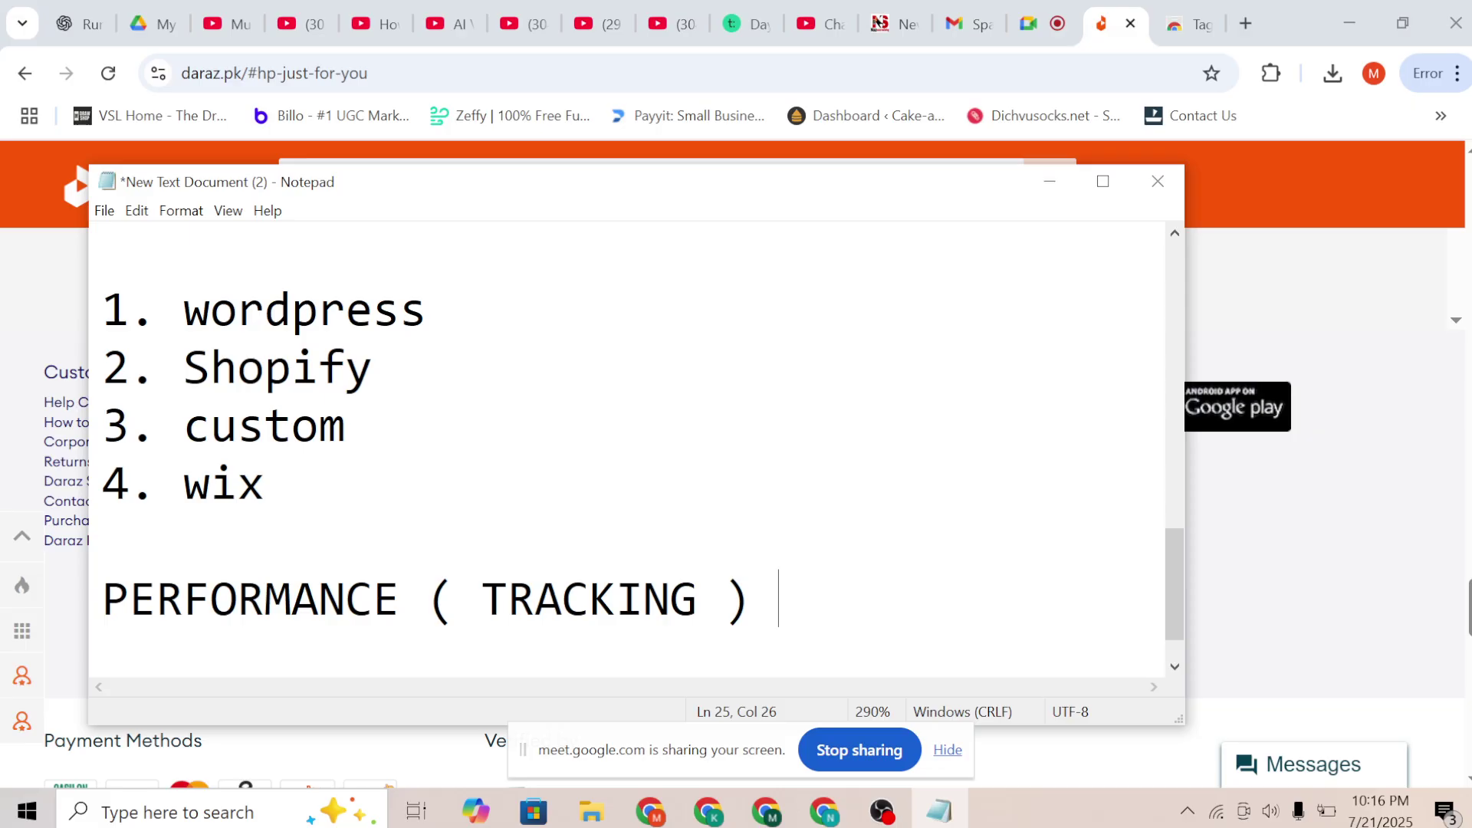
List "1. SHOPIFY ( YT)" and "2. GTM" under the performance tracking heading
key(Return)
text(1. )
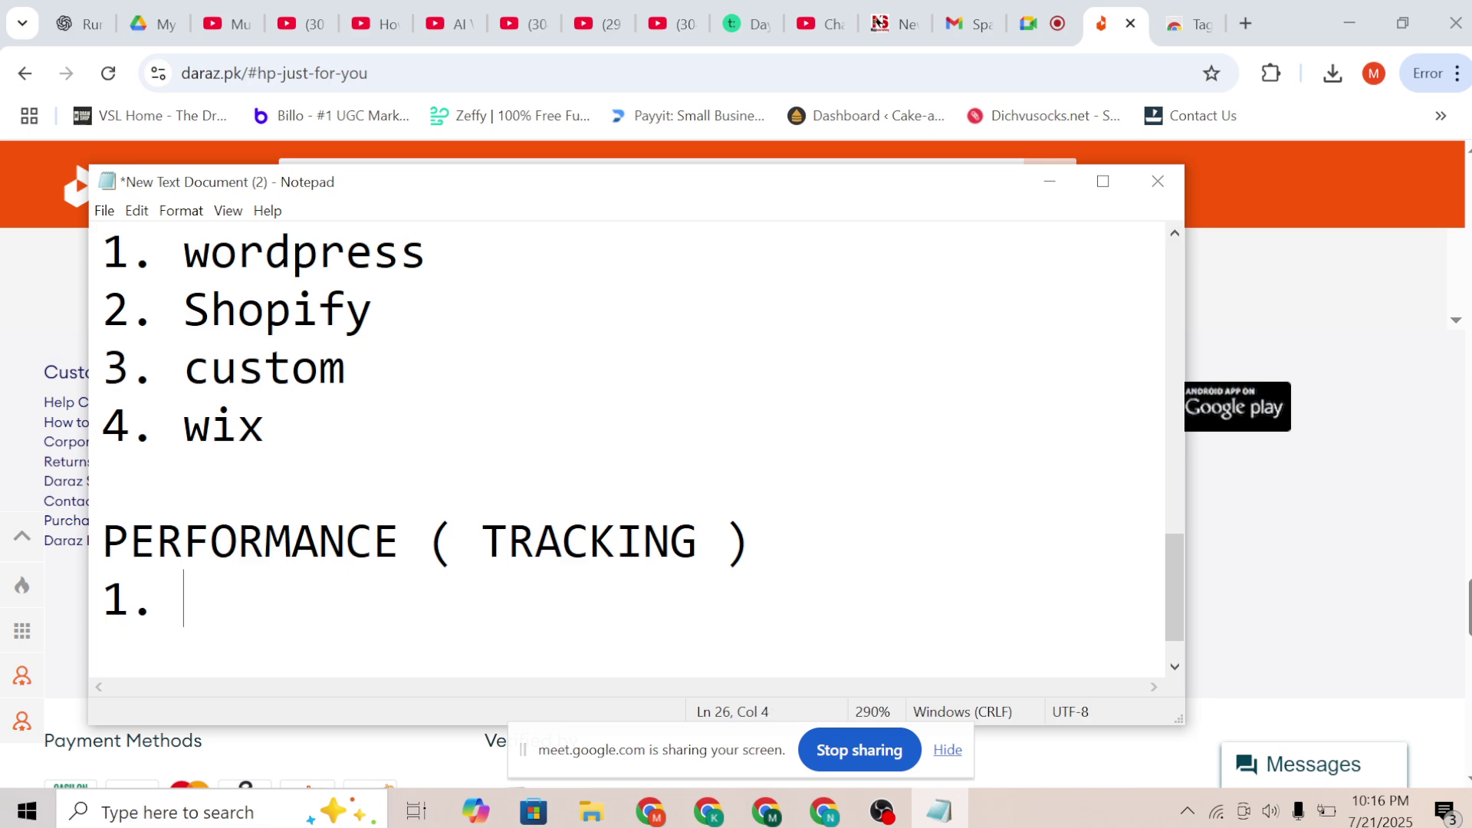
text(SHO)
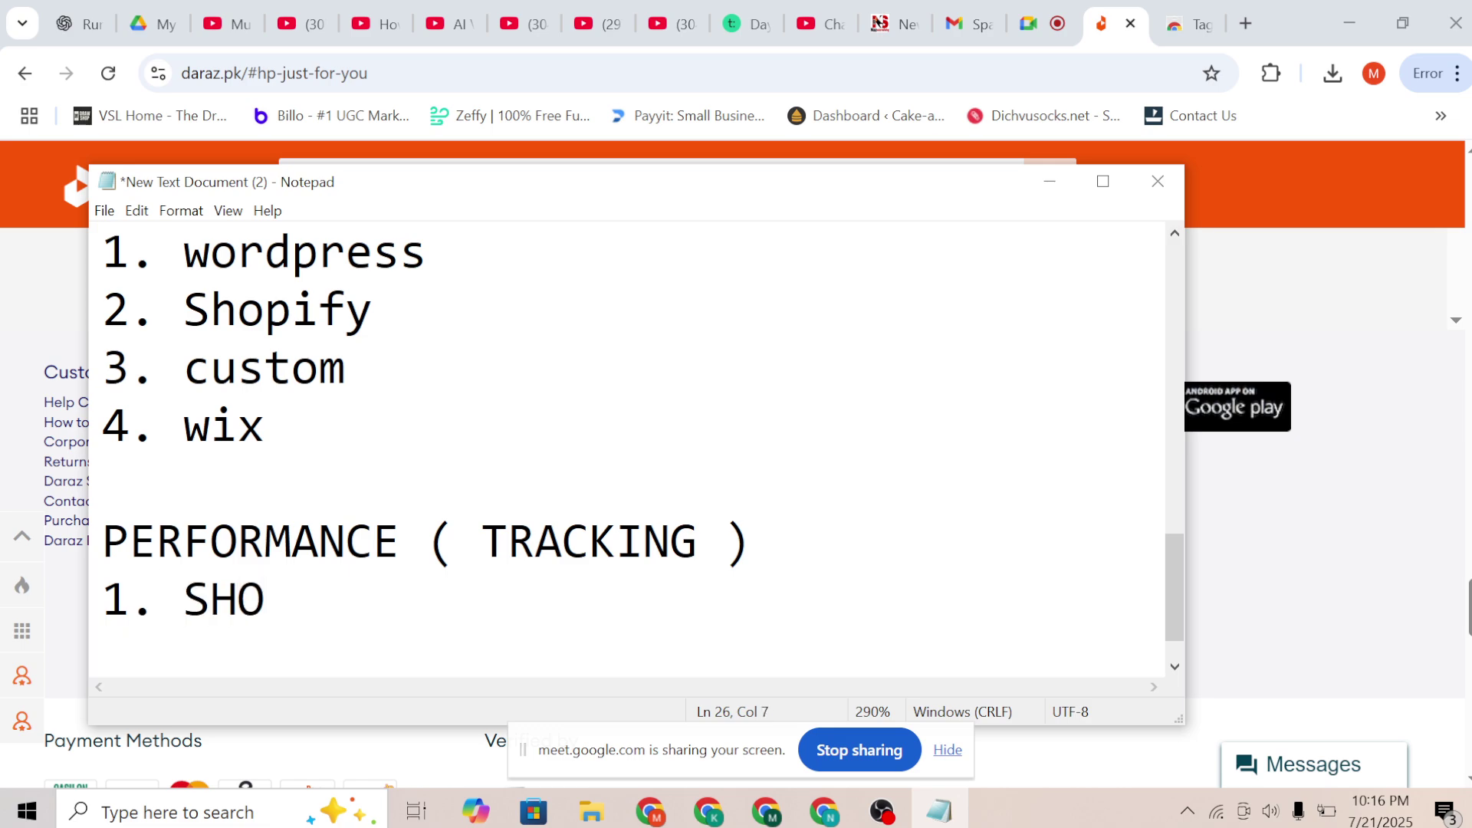
text(PIFY ( YT))
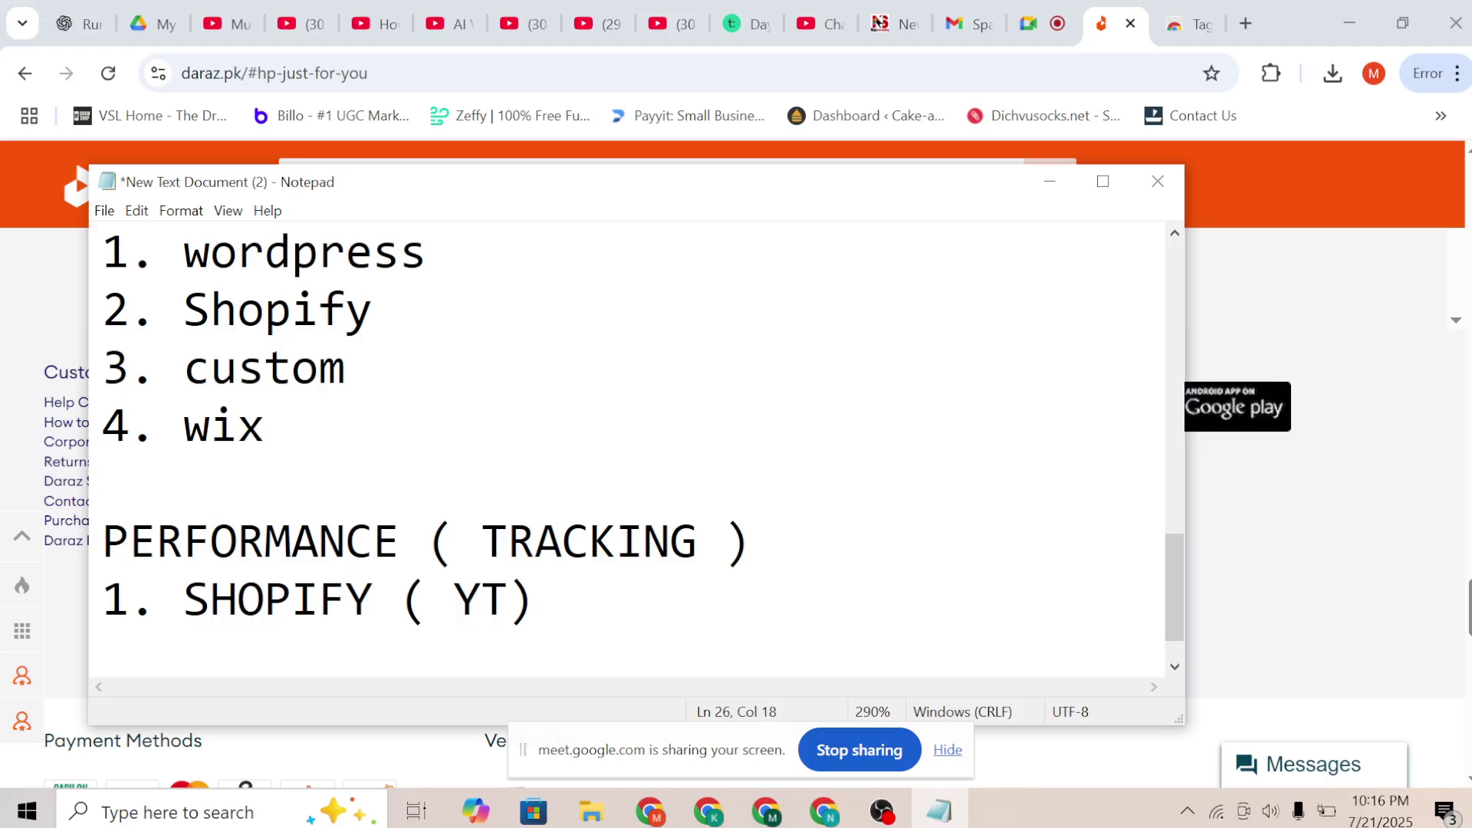
key(Return)
text(3)
key(BackSpace)
text(2)
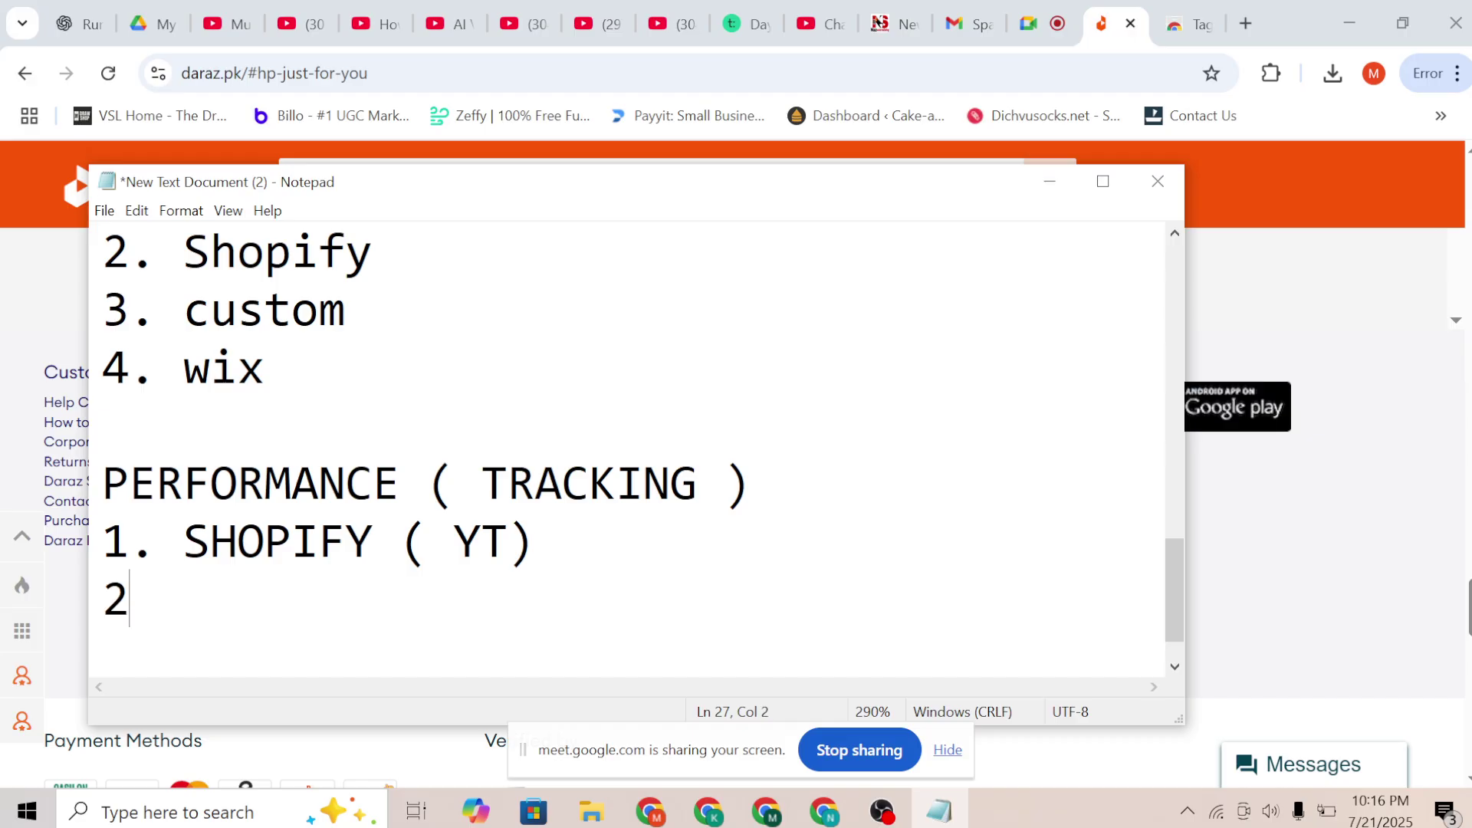
text(. GTM)
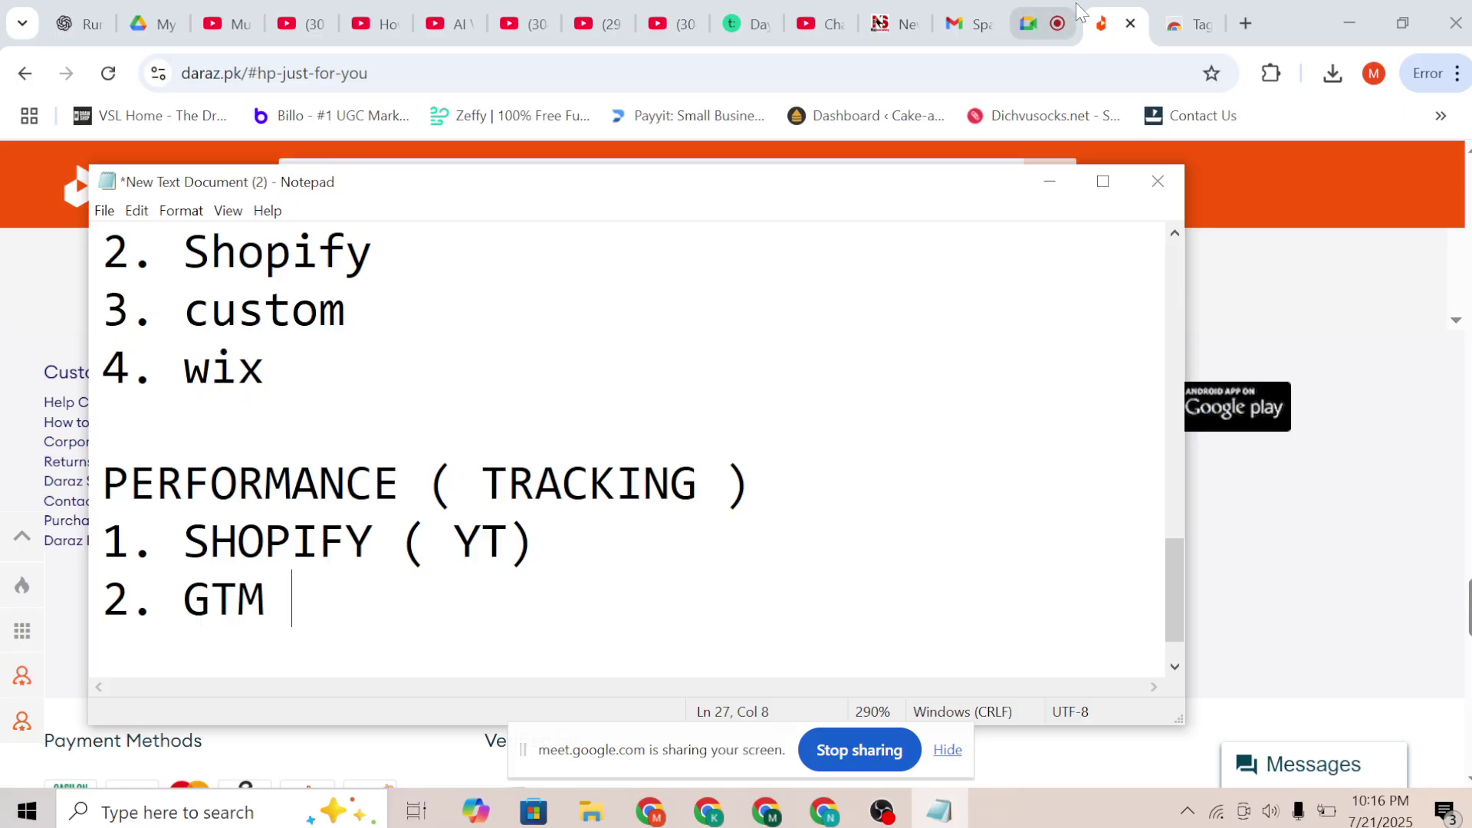
Search Google for "GTM" in a new Chrome tab and open the Google Tag Manager site from the results
click(1250, 21)
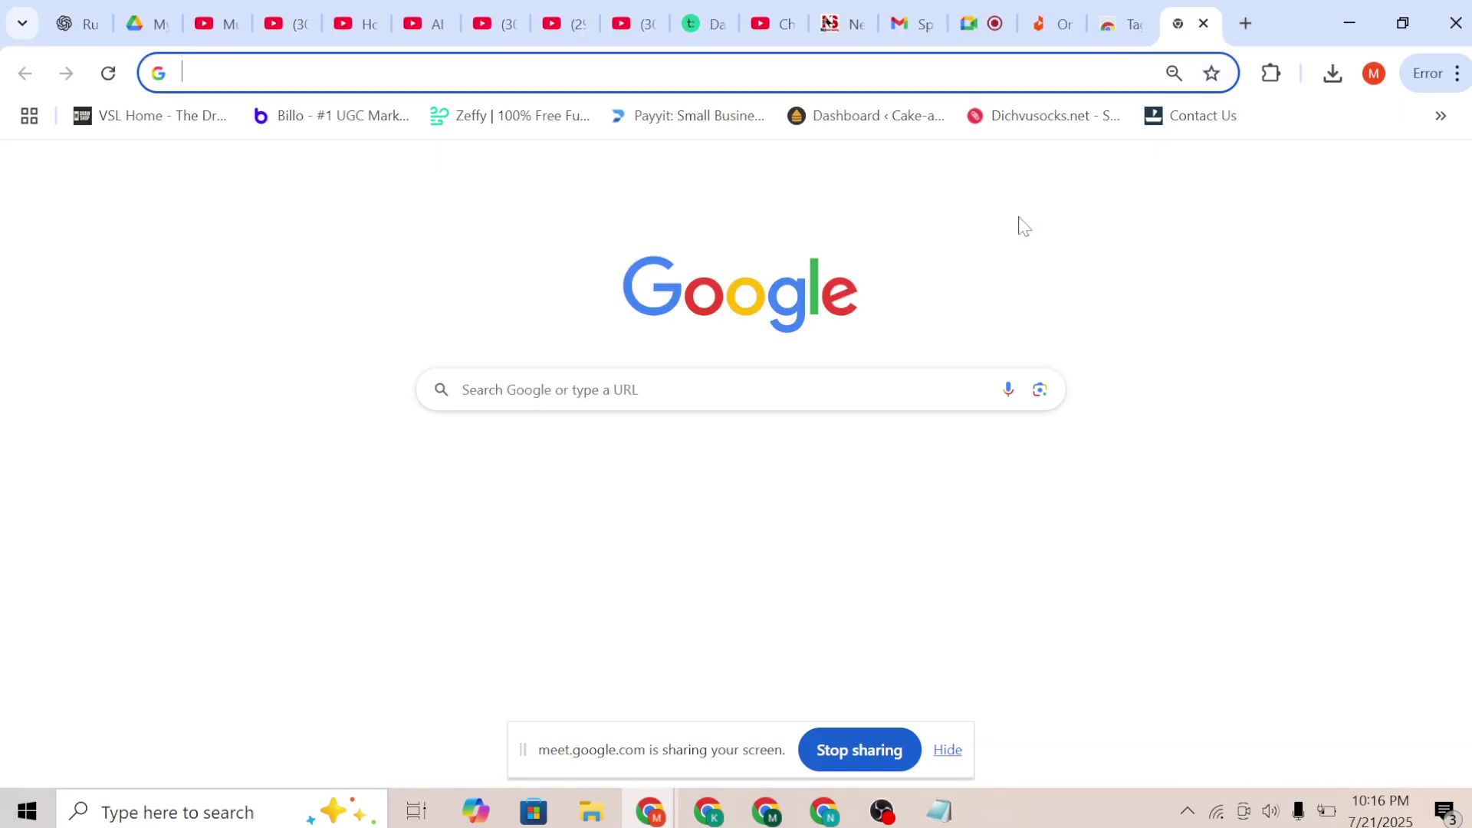
text(GTM)
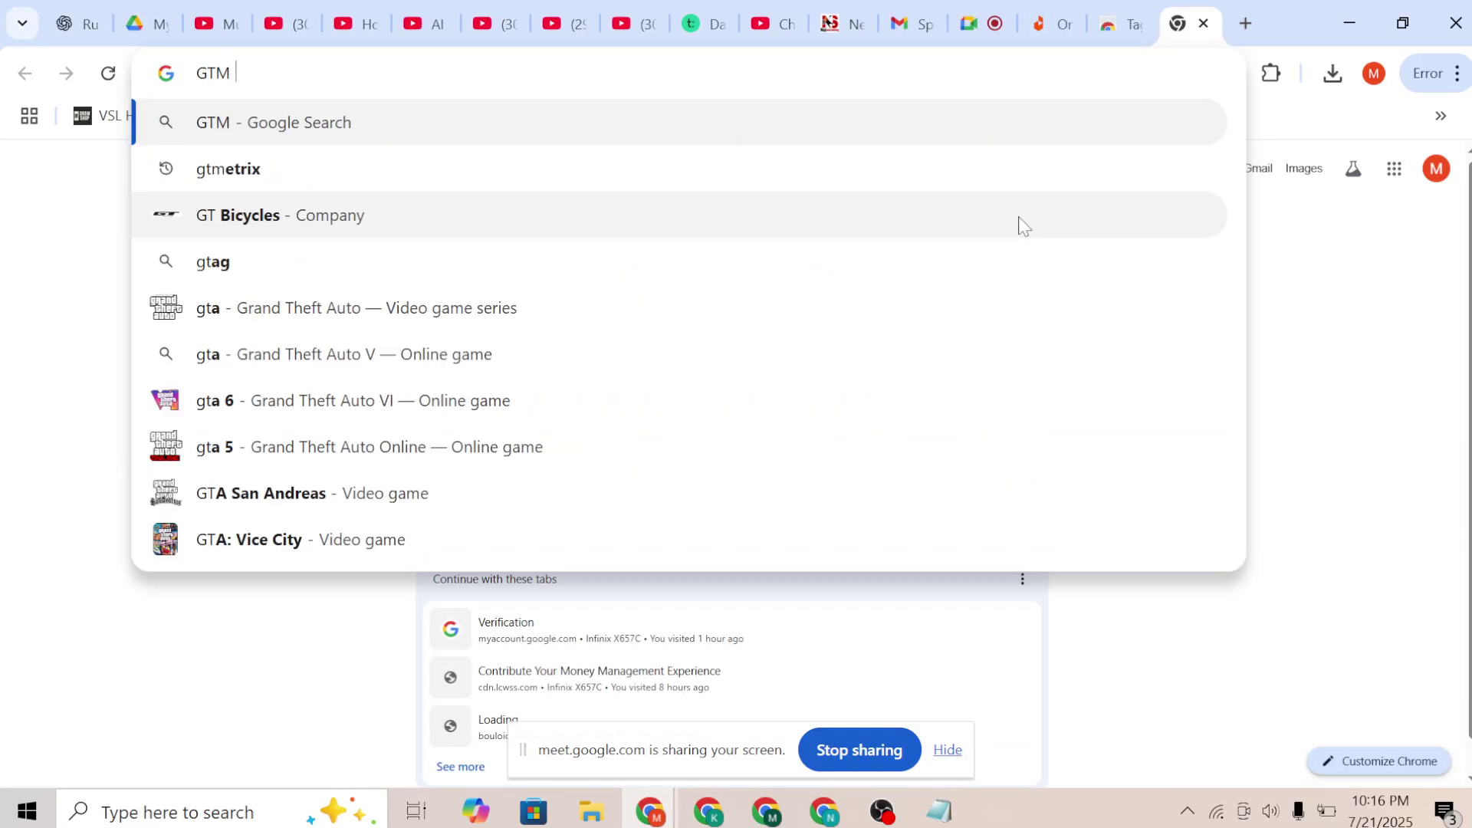
key(Return)
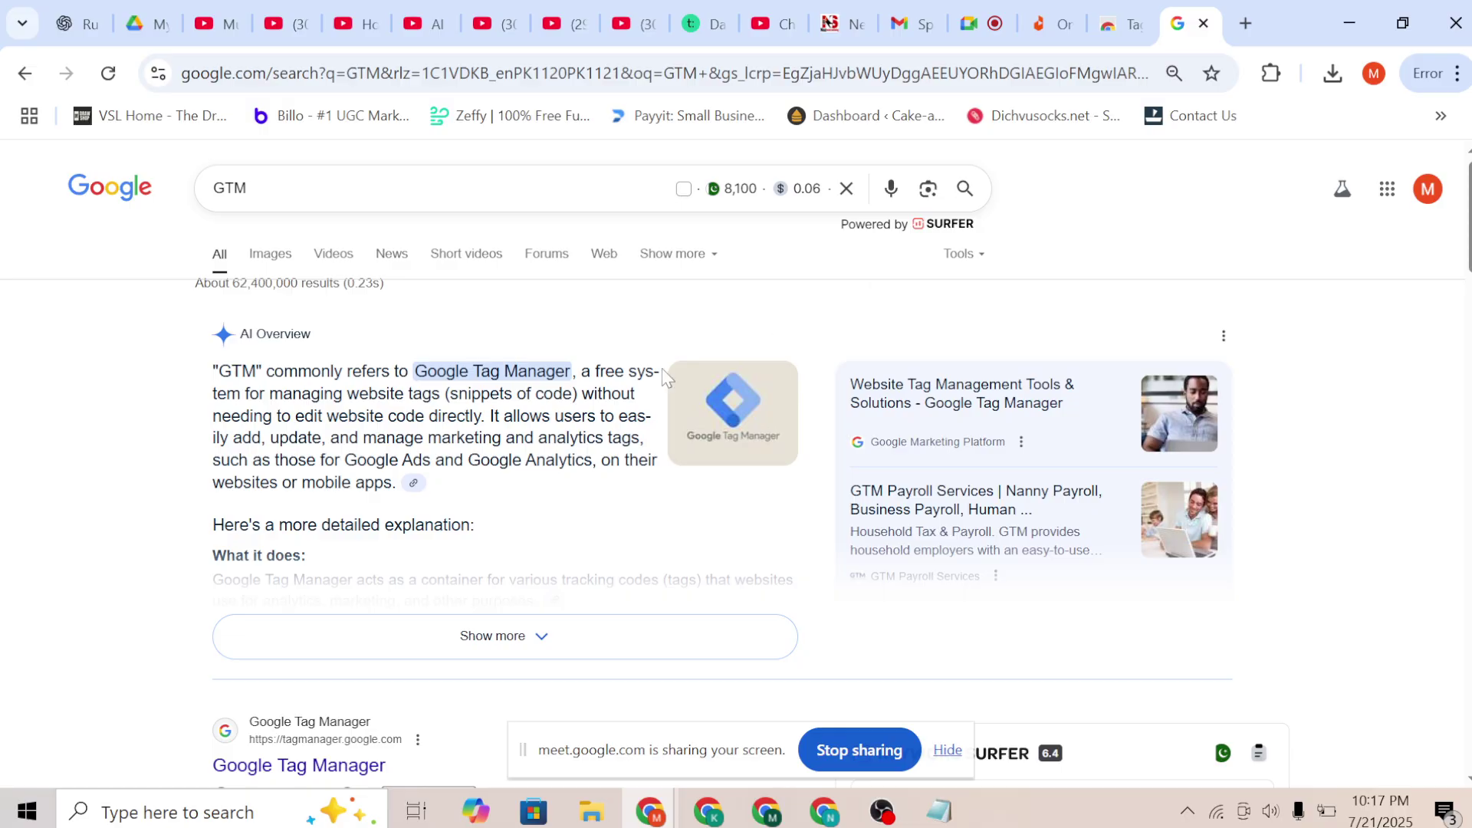
scroll(661, 368, down, 3)
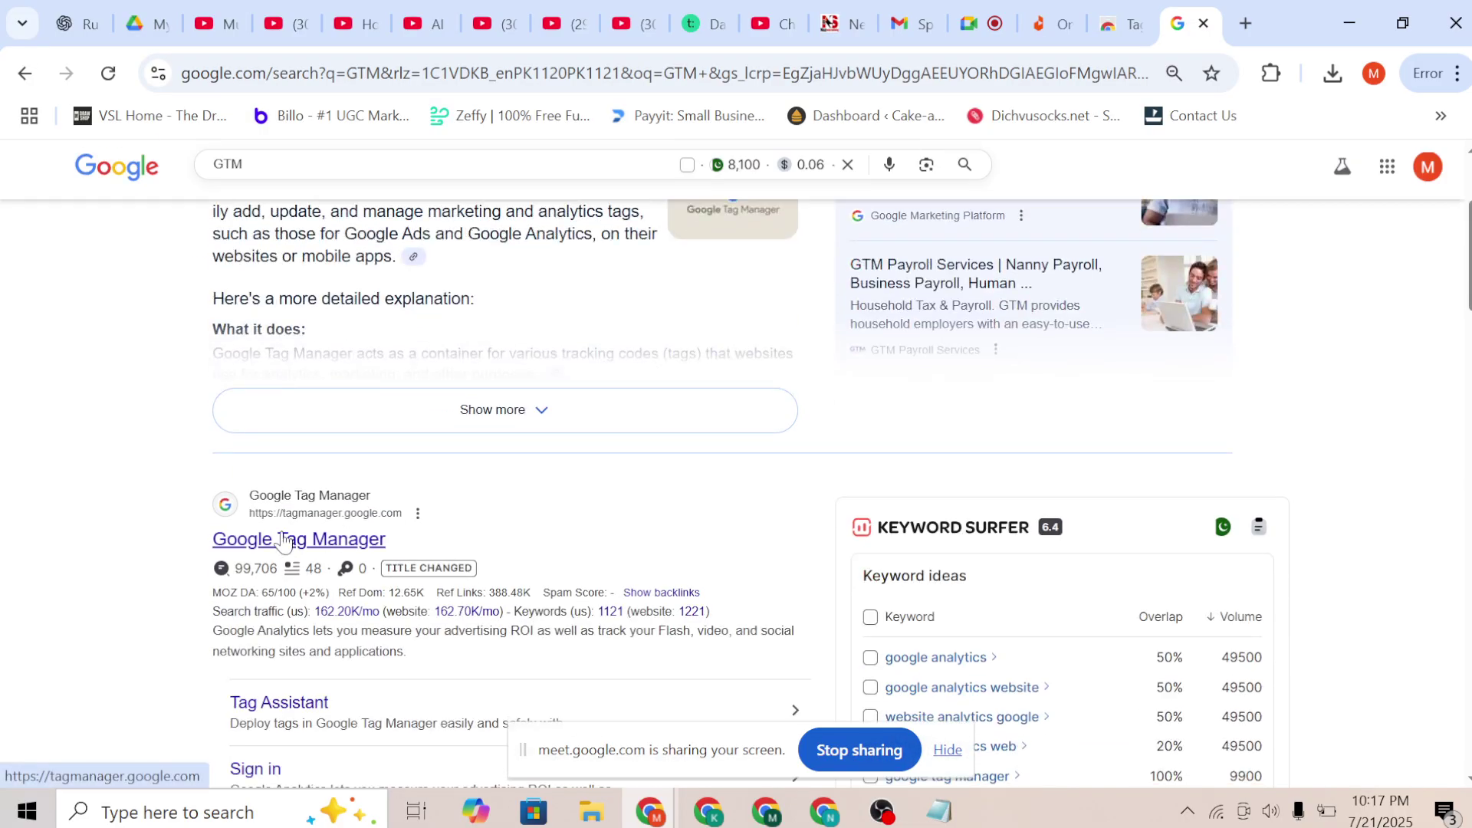
click(272, 540)
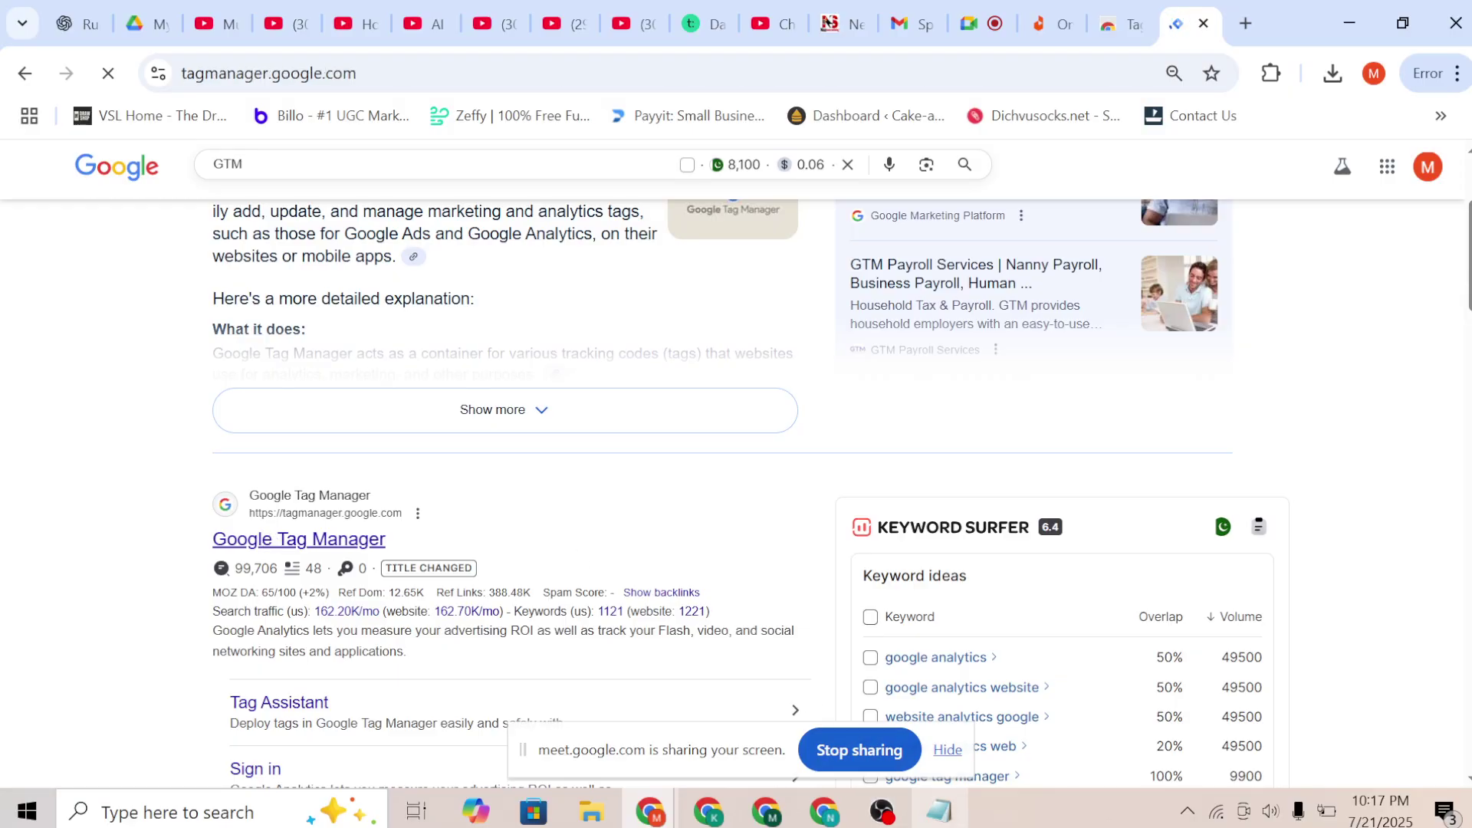
Return to the Notepad notes and add "1. Ads tracking ( website call )" a few lines below the performance tracking list
click(938, 812)
key(Return)
key(Return)
key(Return)
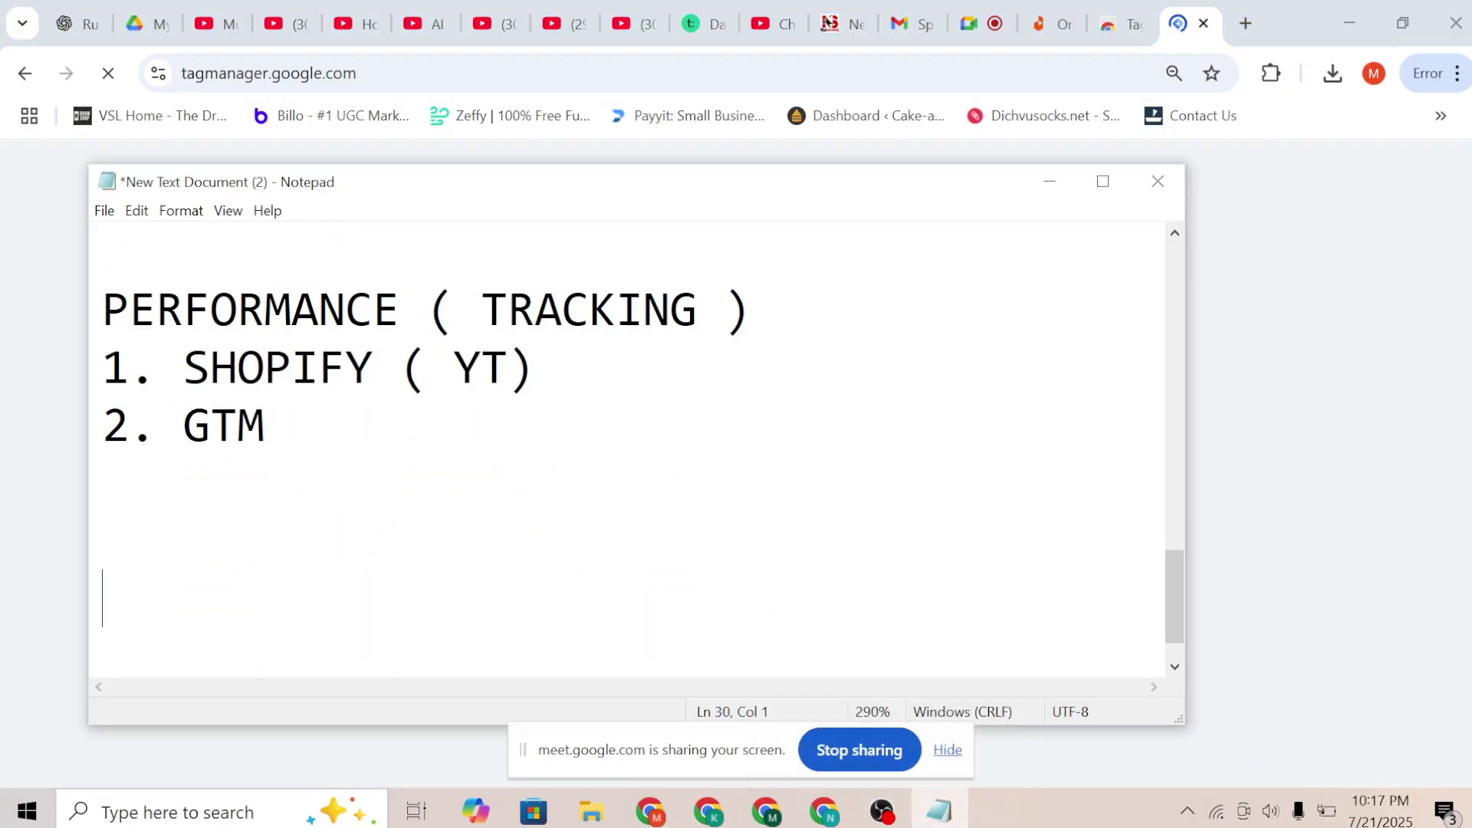
text(1. )
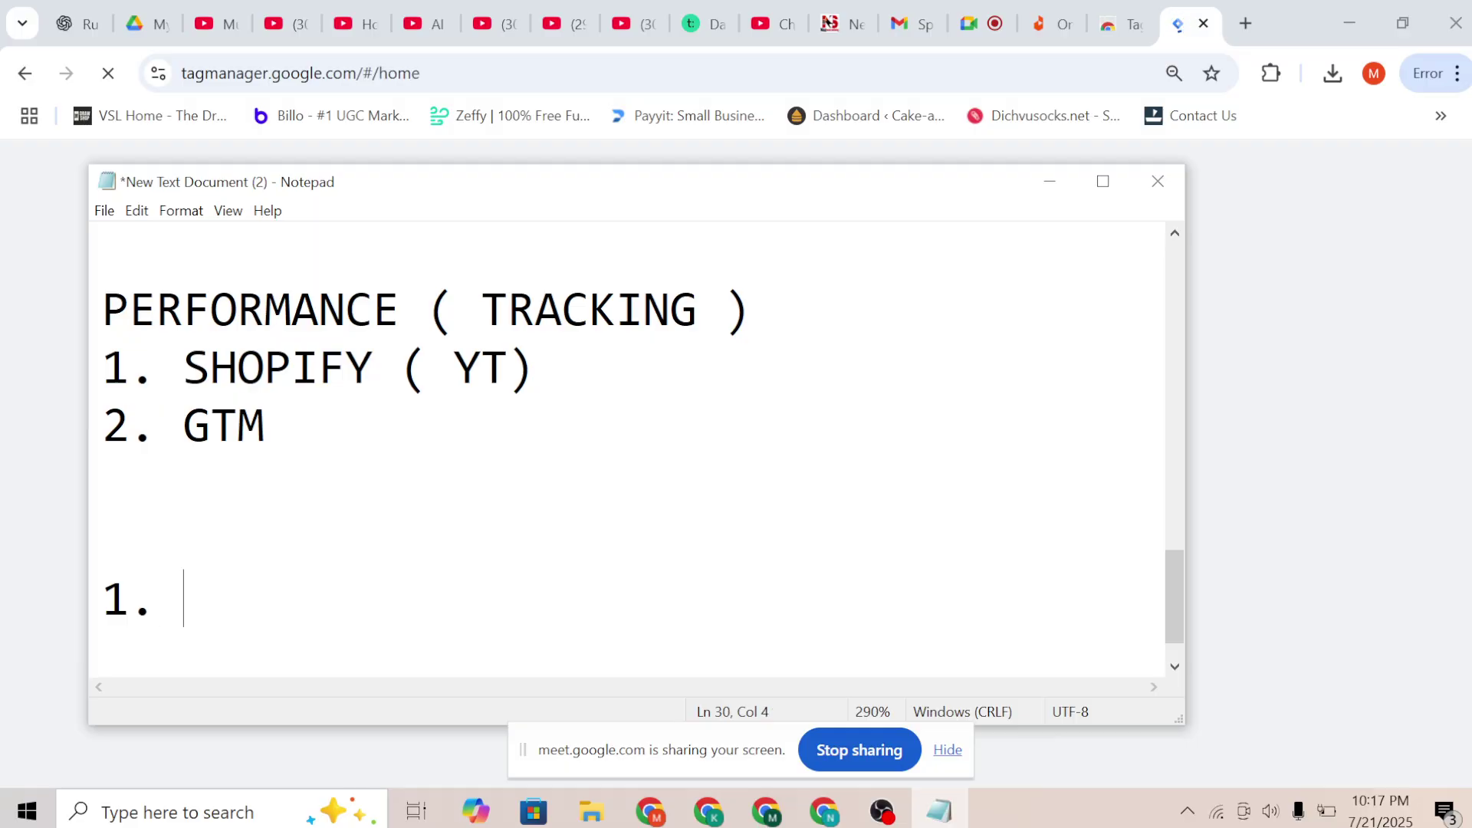
text(Ads ta)
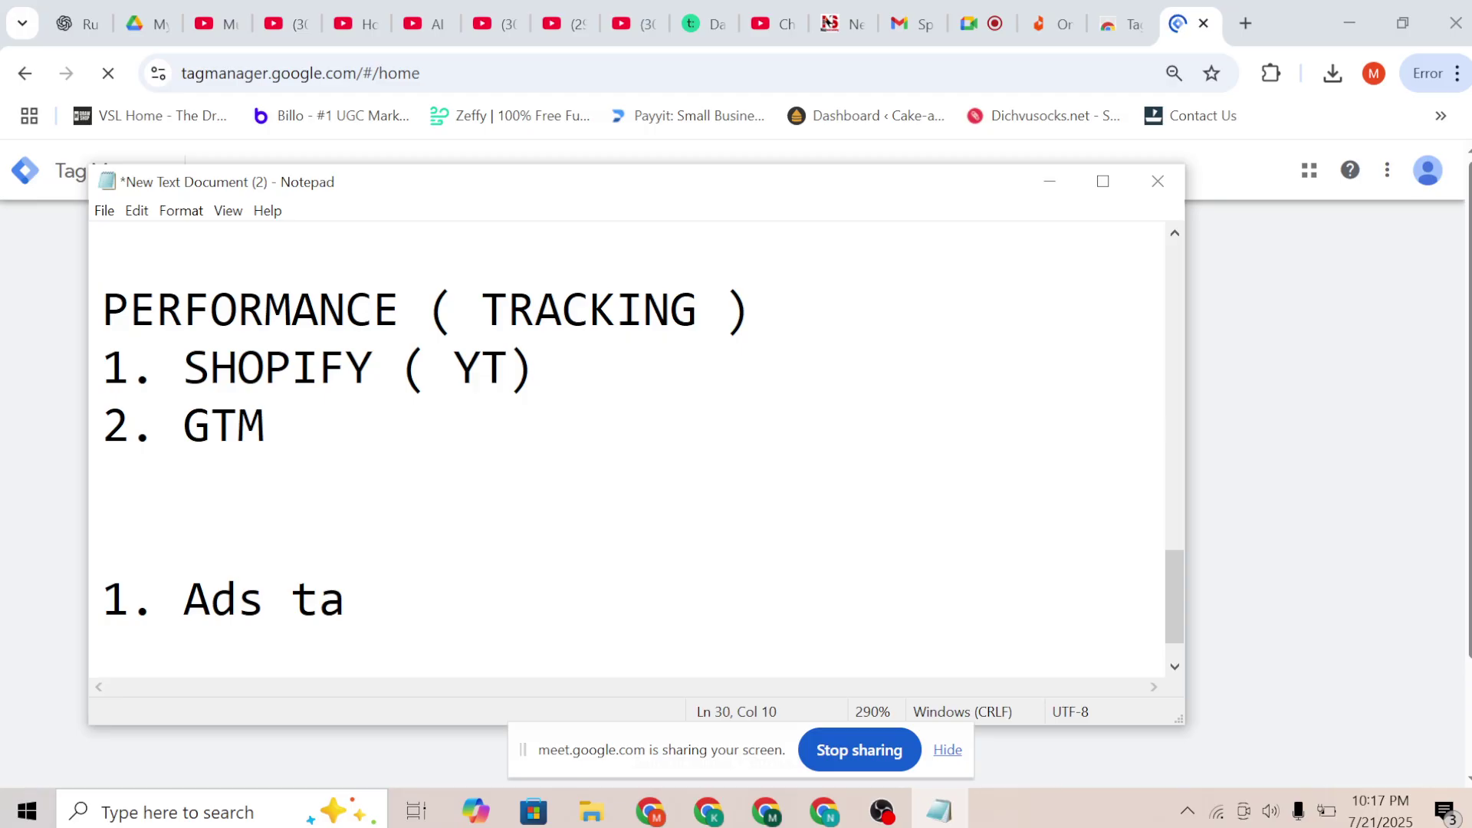
key(BackSpace)
key(BackSpace)
text(tracki)
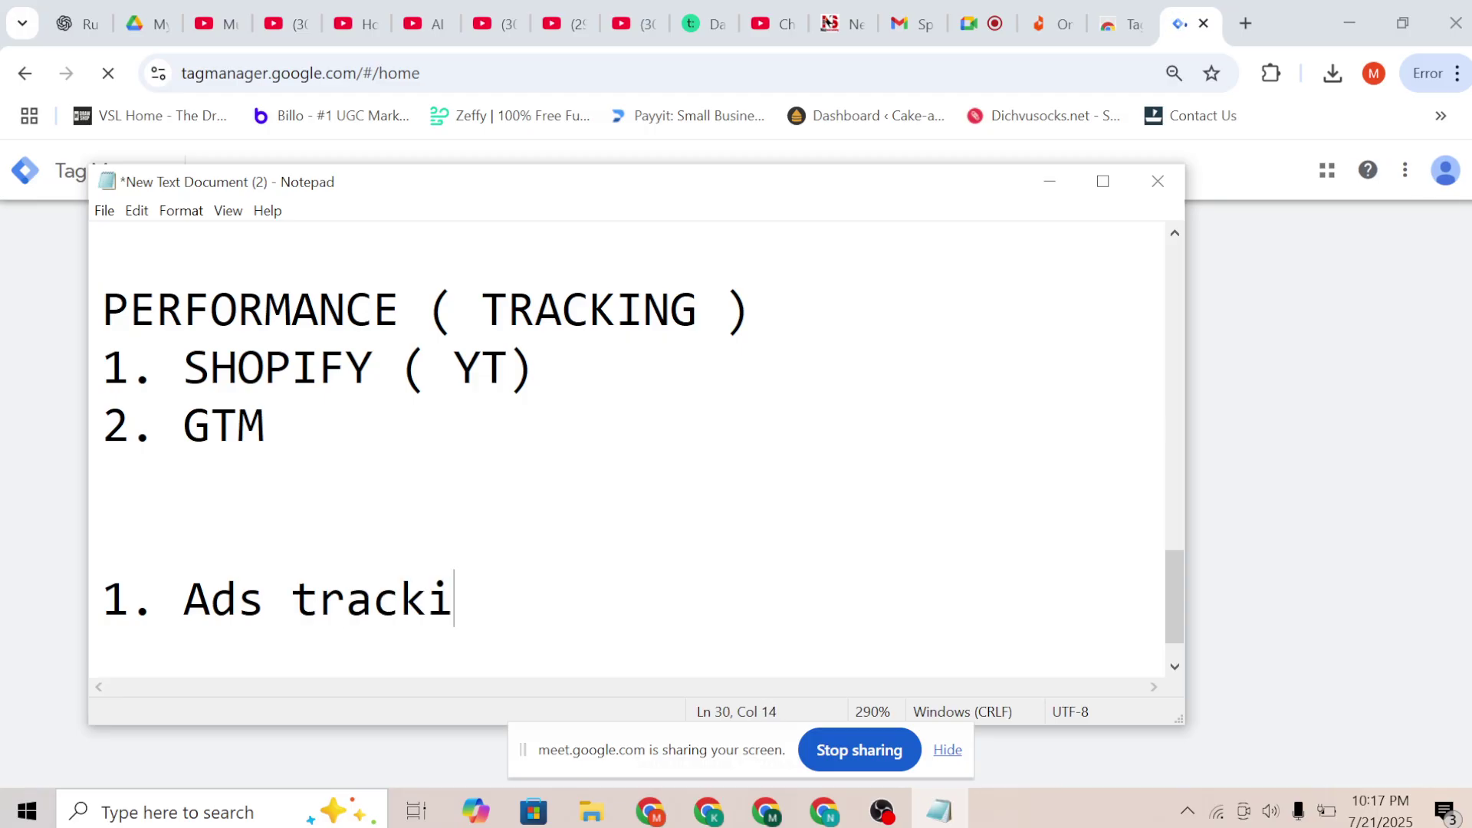
text(ng ( )
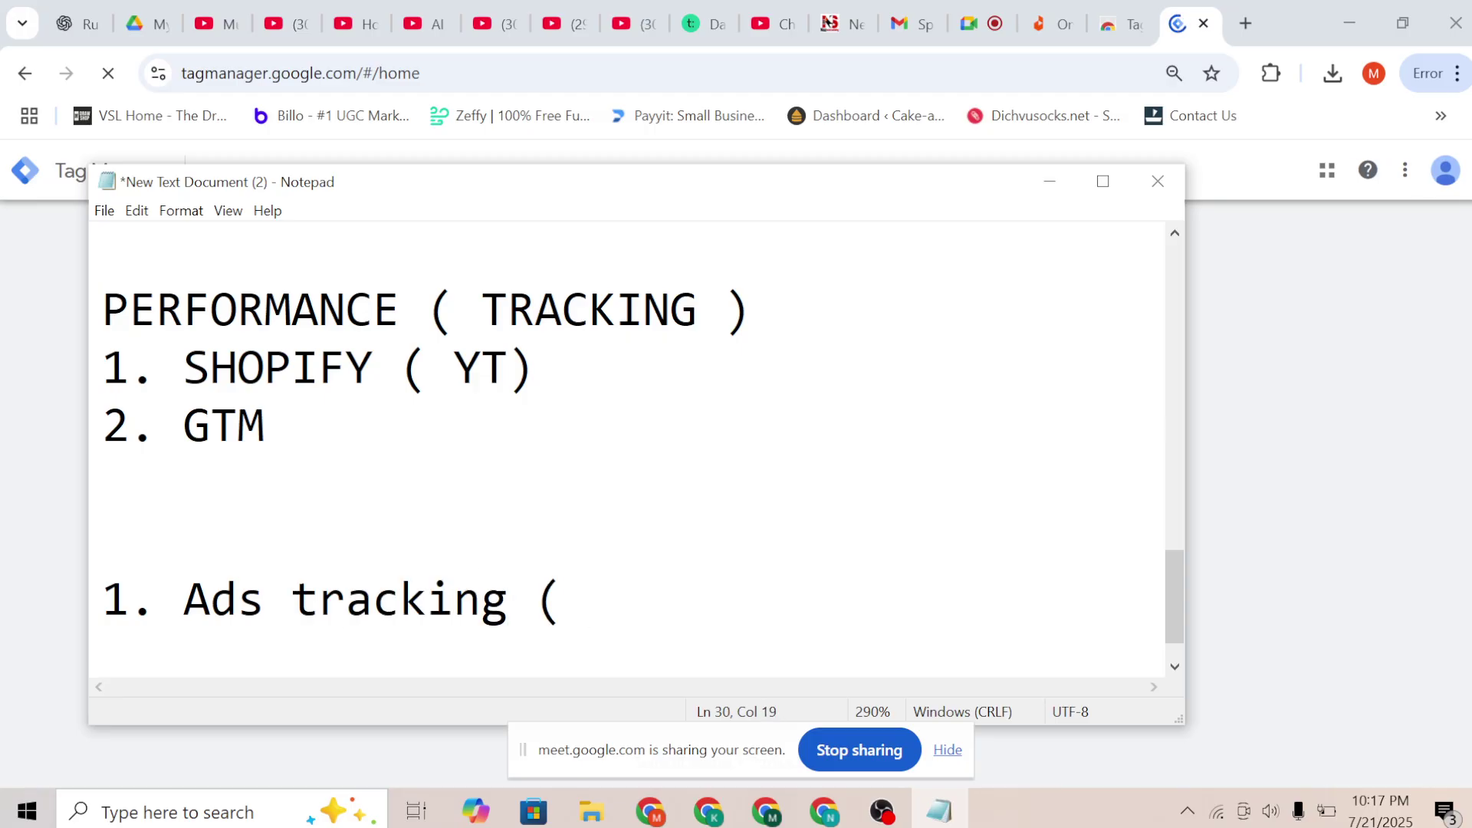
text(website )
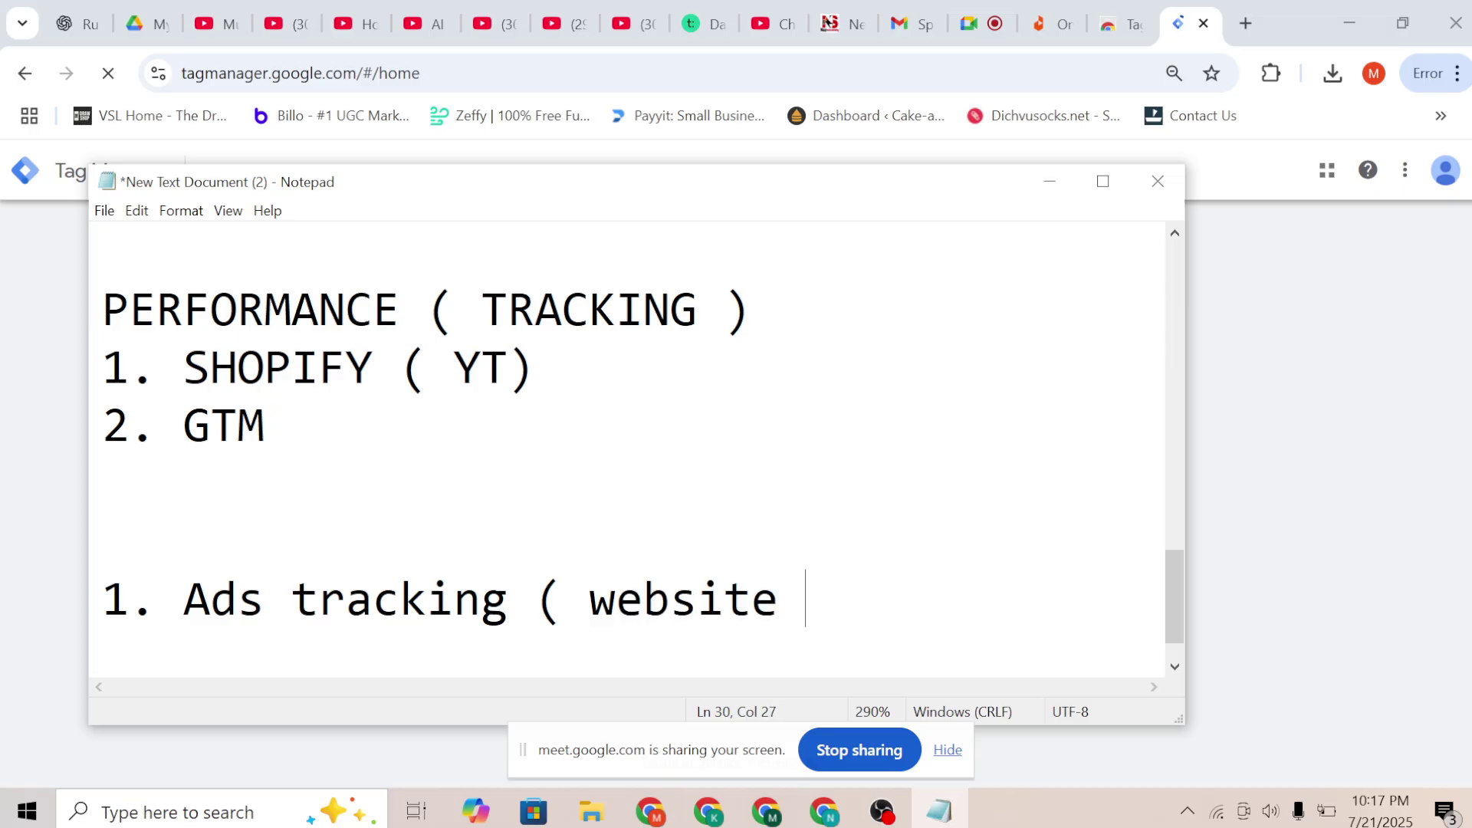
text(call ))
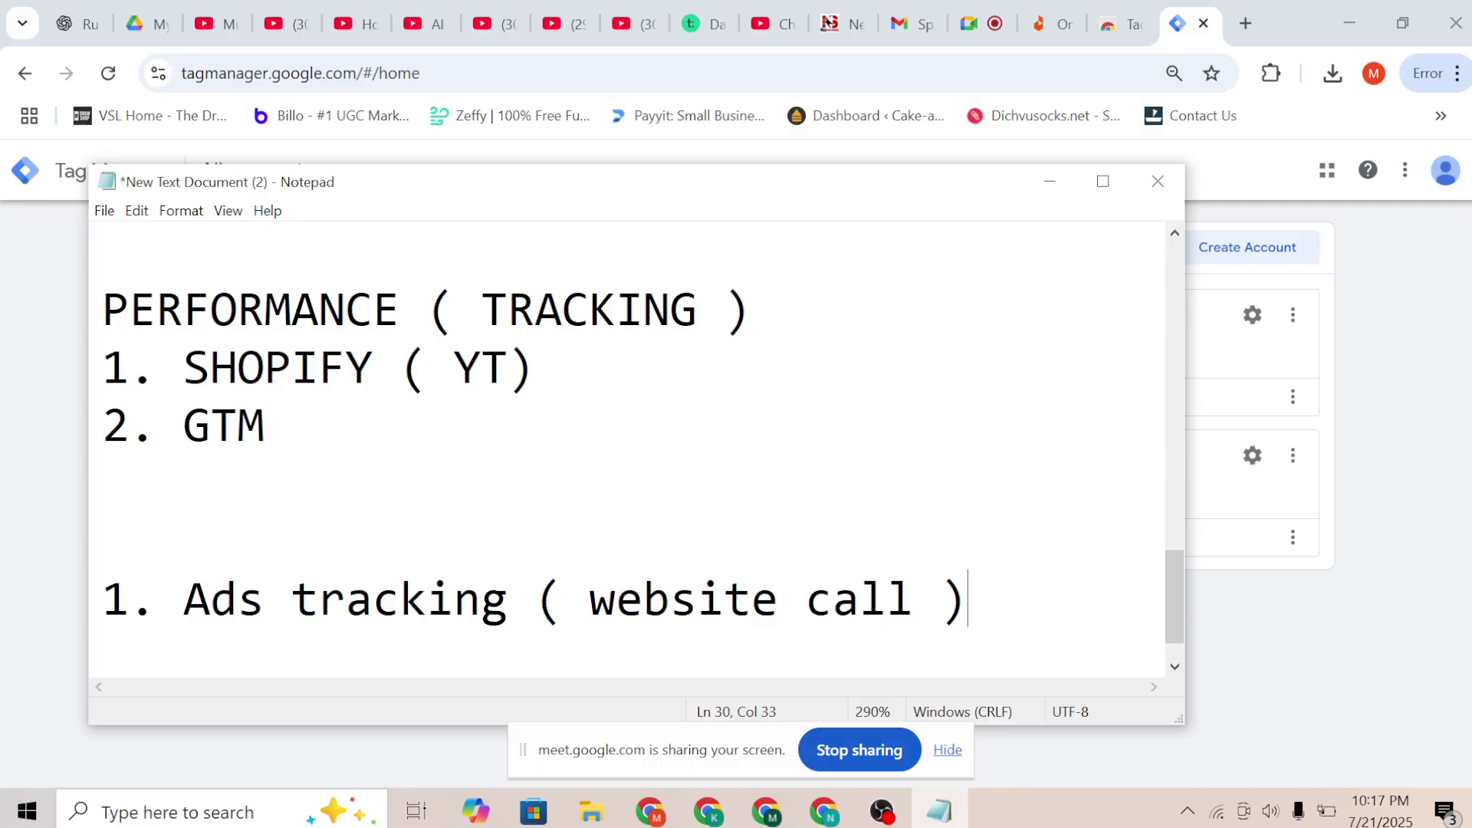
Add "2. website visitors ( remarketing)" under the ads tracking item, followed by a new line
key(Return)
text(2. )
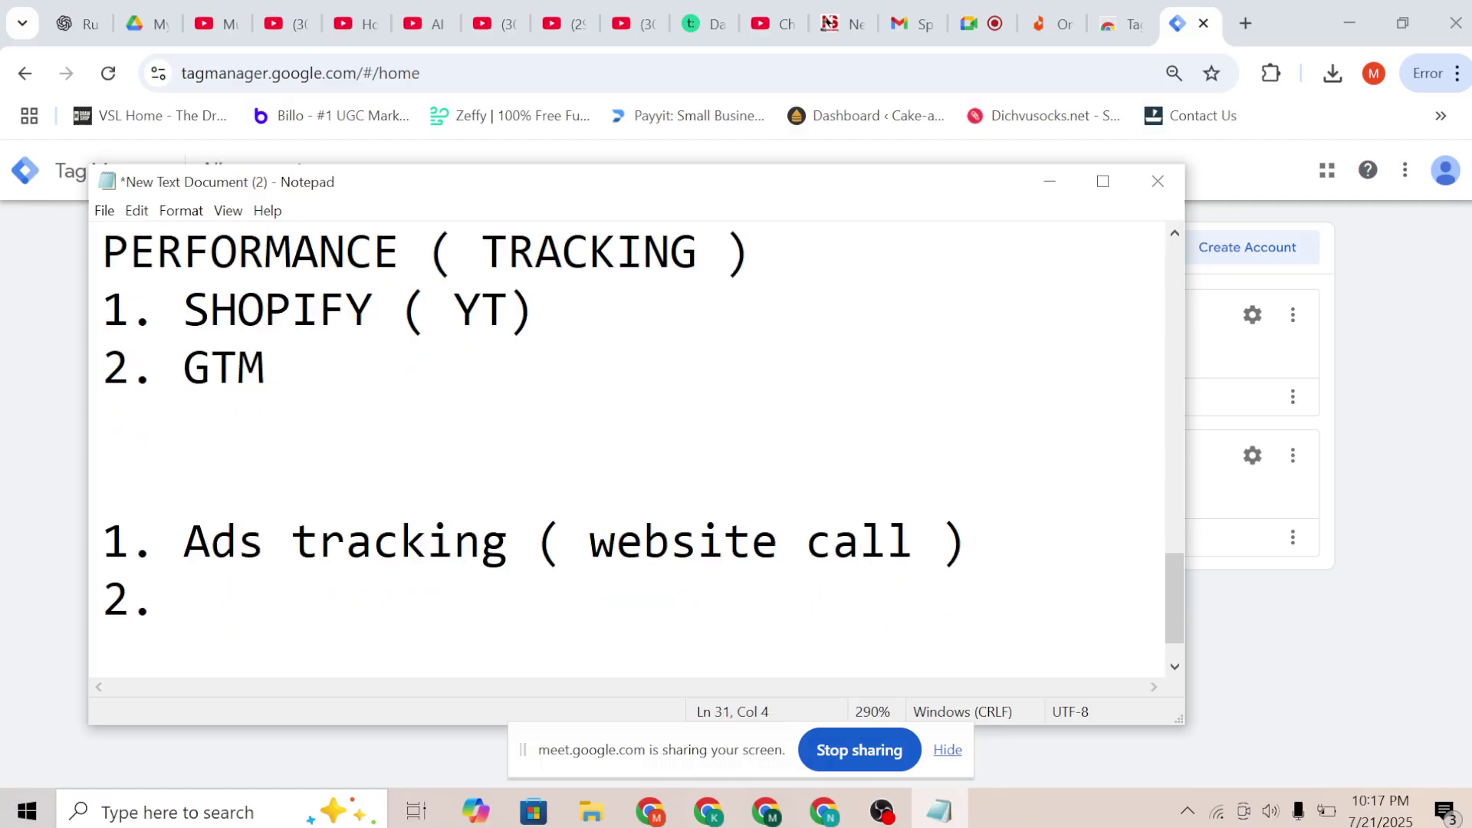
text(webs)
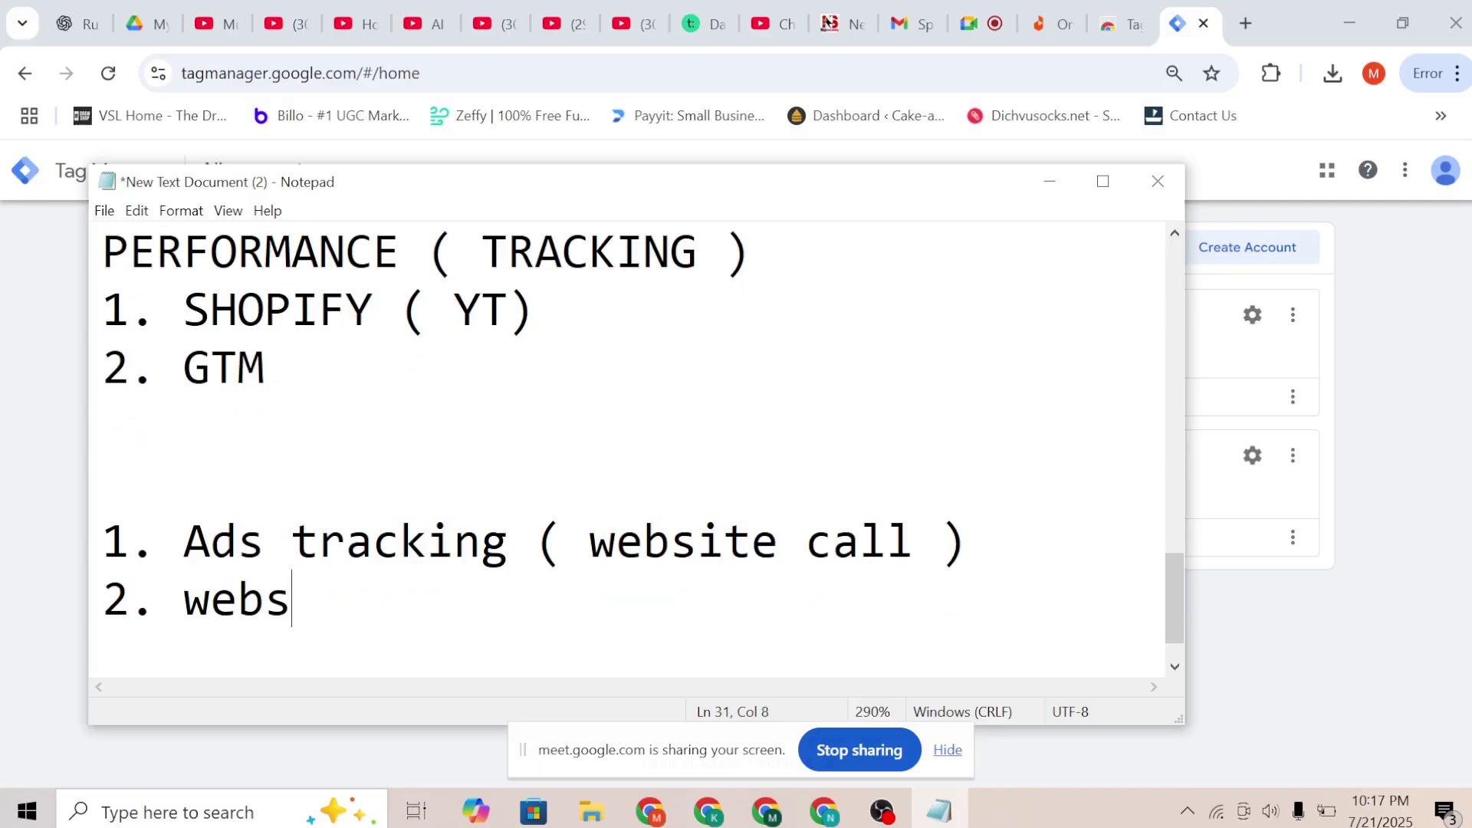
text(ite visitor)
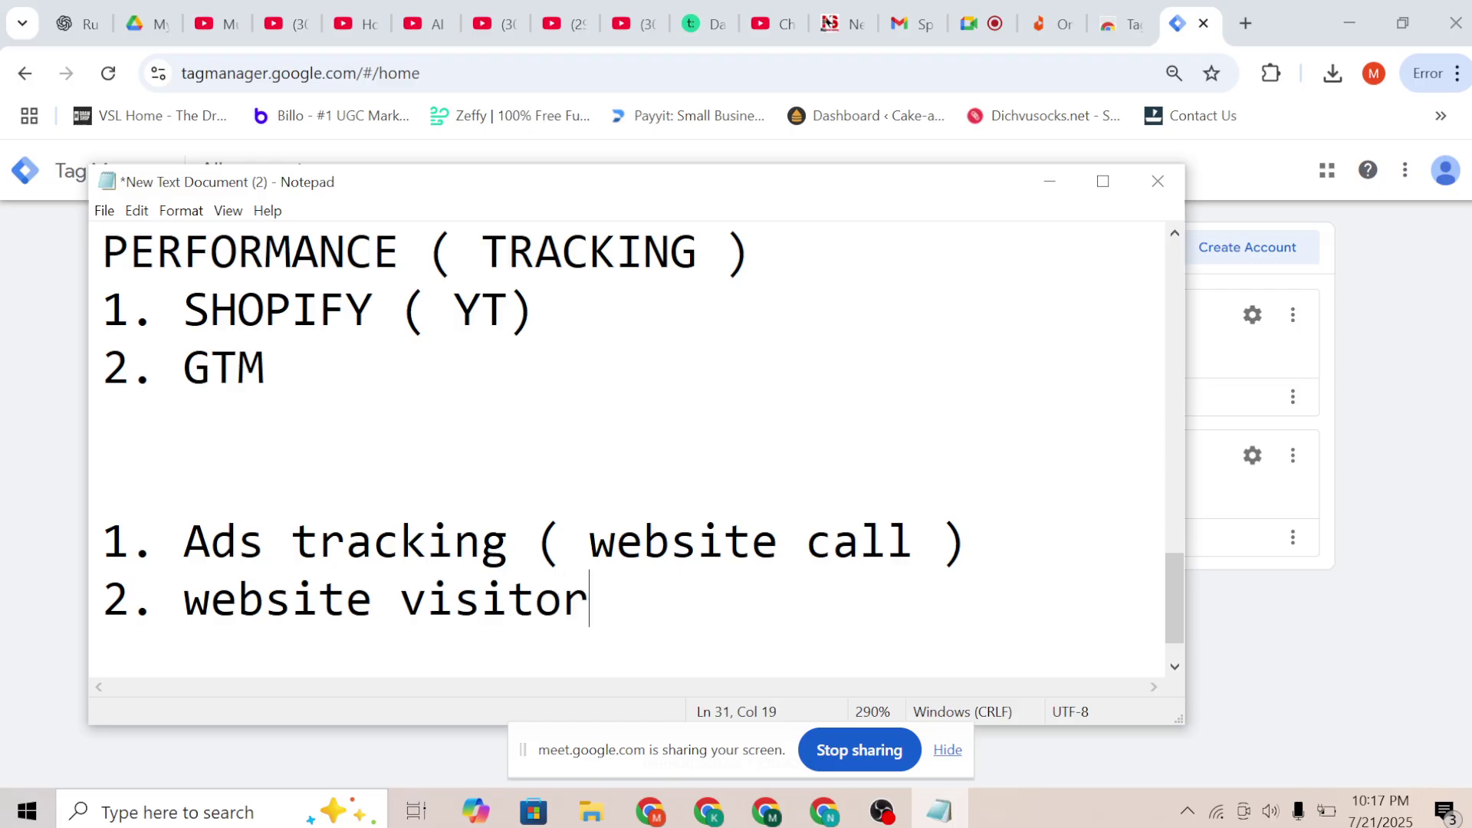
text(s ( rema)
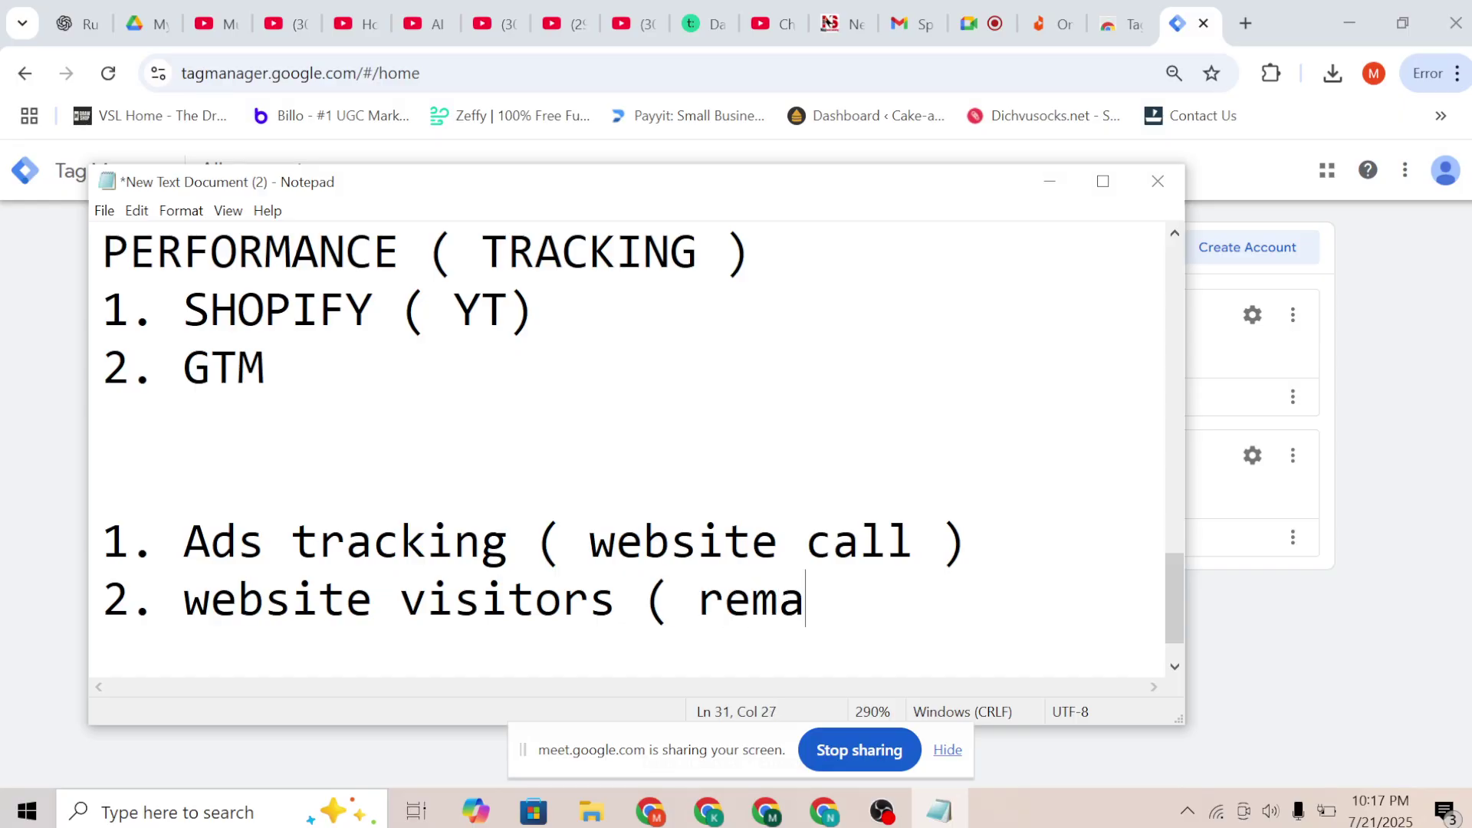
text(rketing))
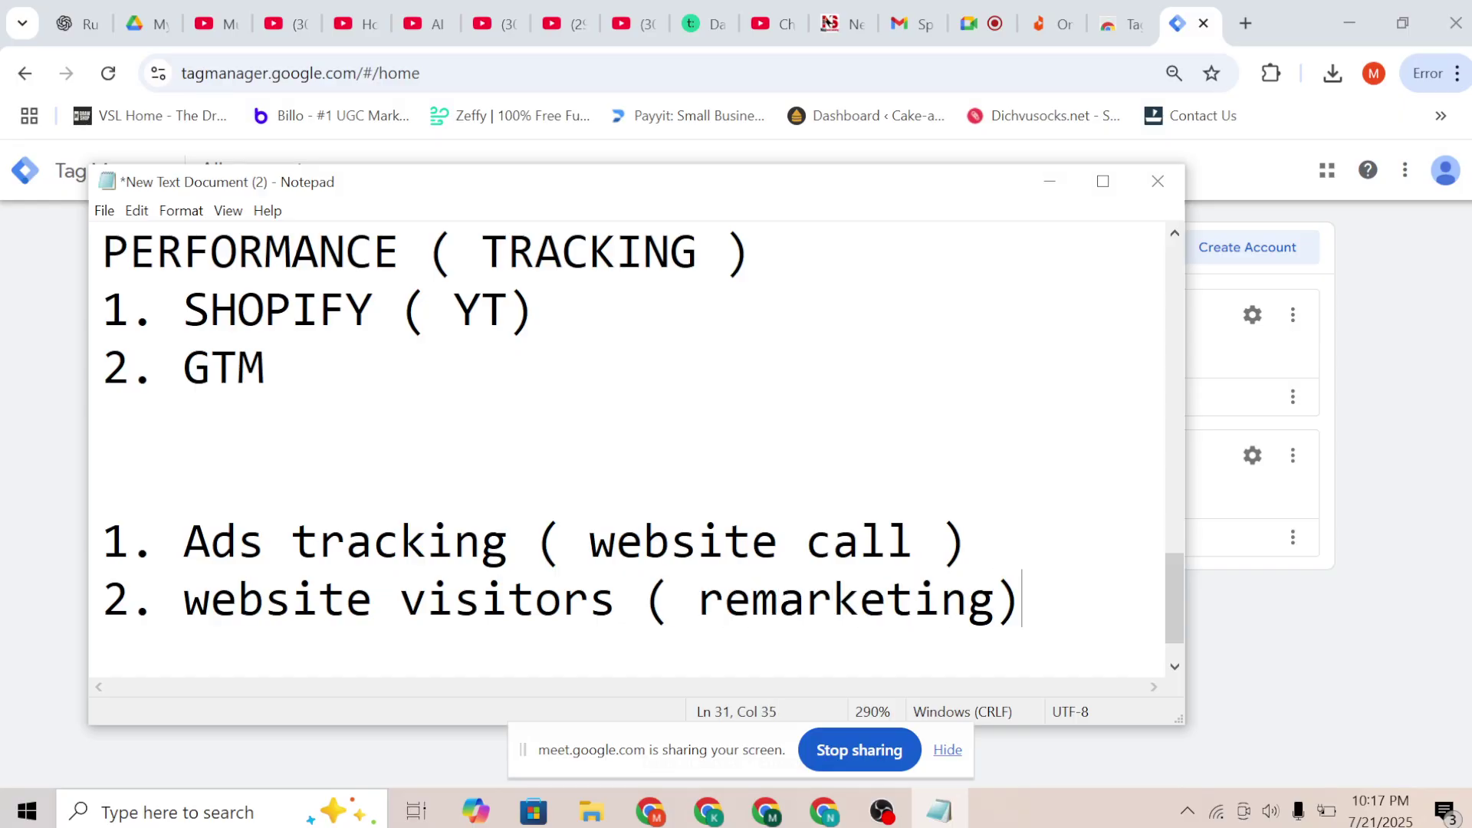
key(Return)
text(3.)
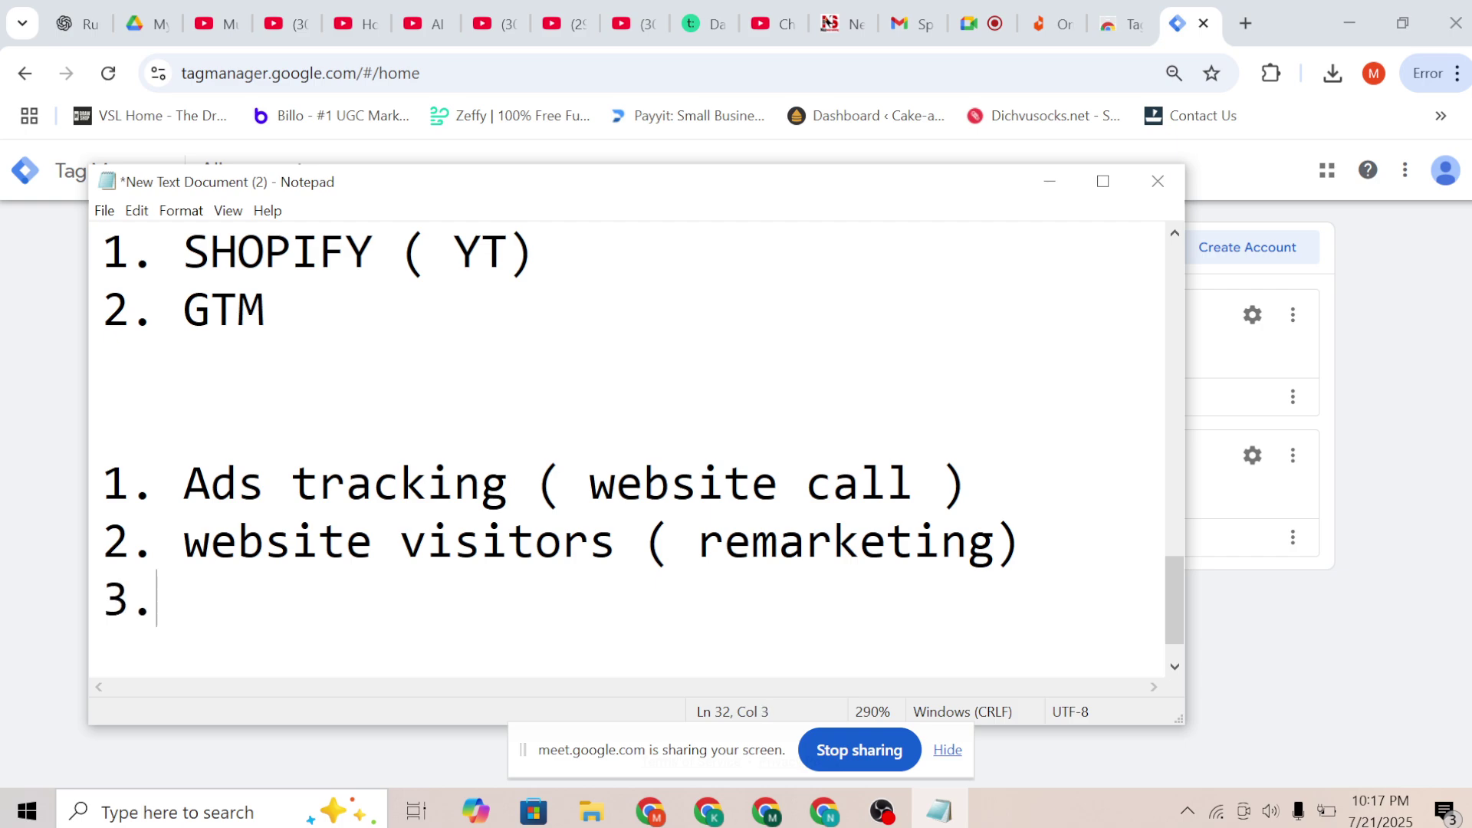
key(BackSpace)
key(BackSpace)
key(BackSpace)
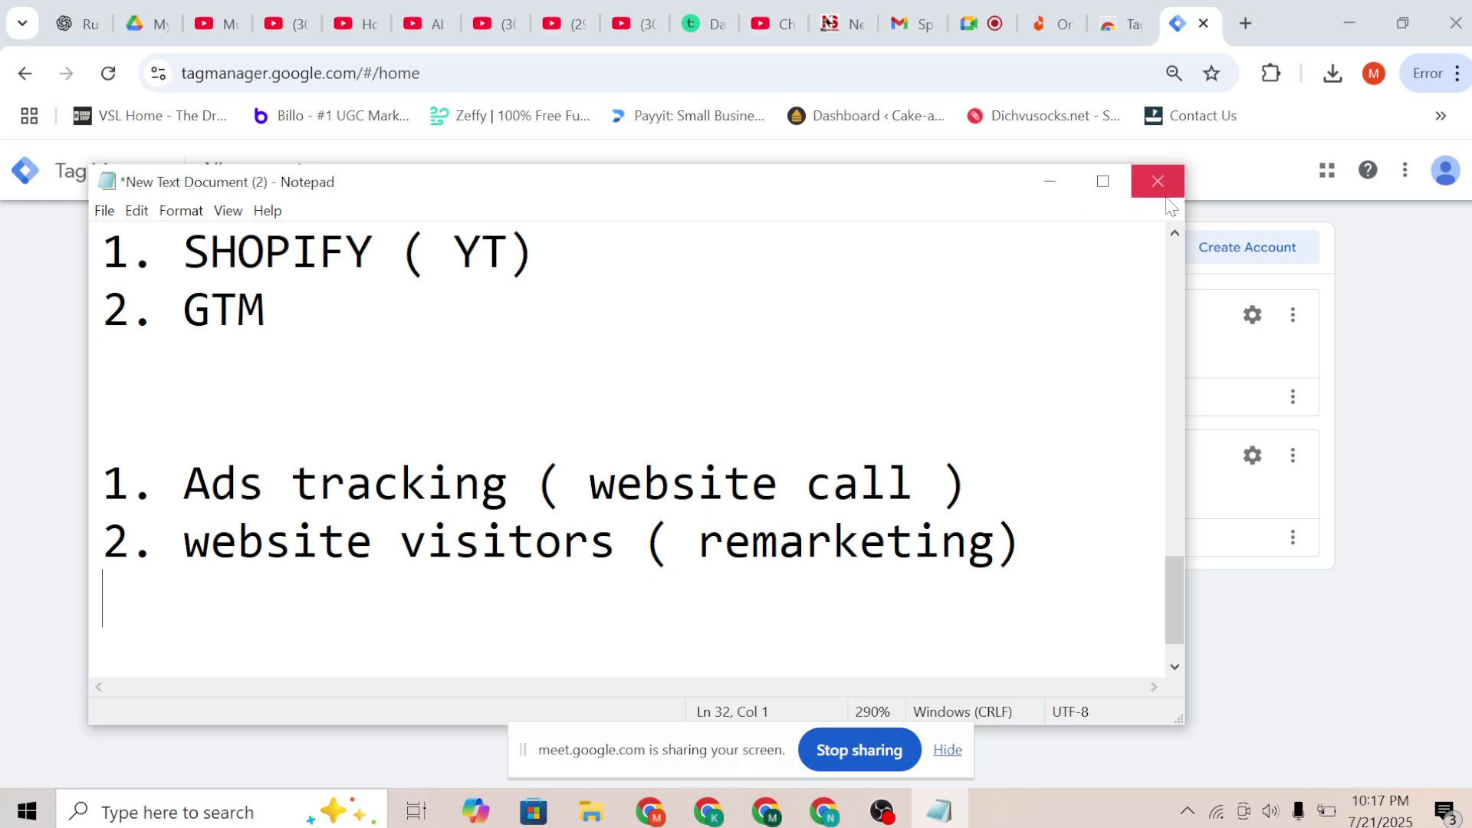
Switch back to Tag Manager in Chrome, open the XYZD container and view its installation code
click(1049, 183)
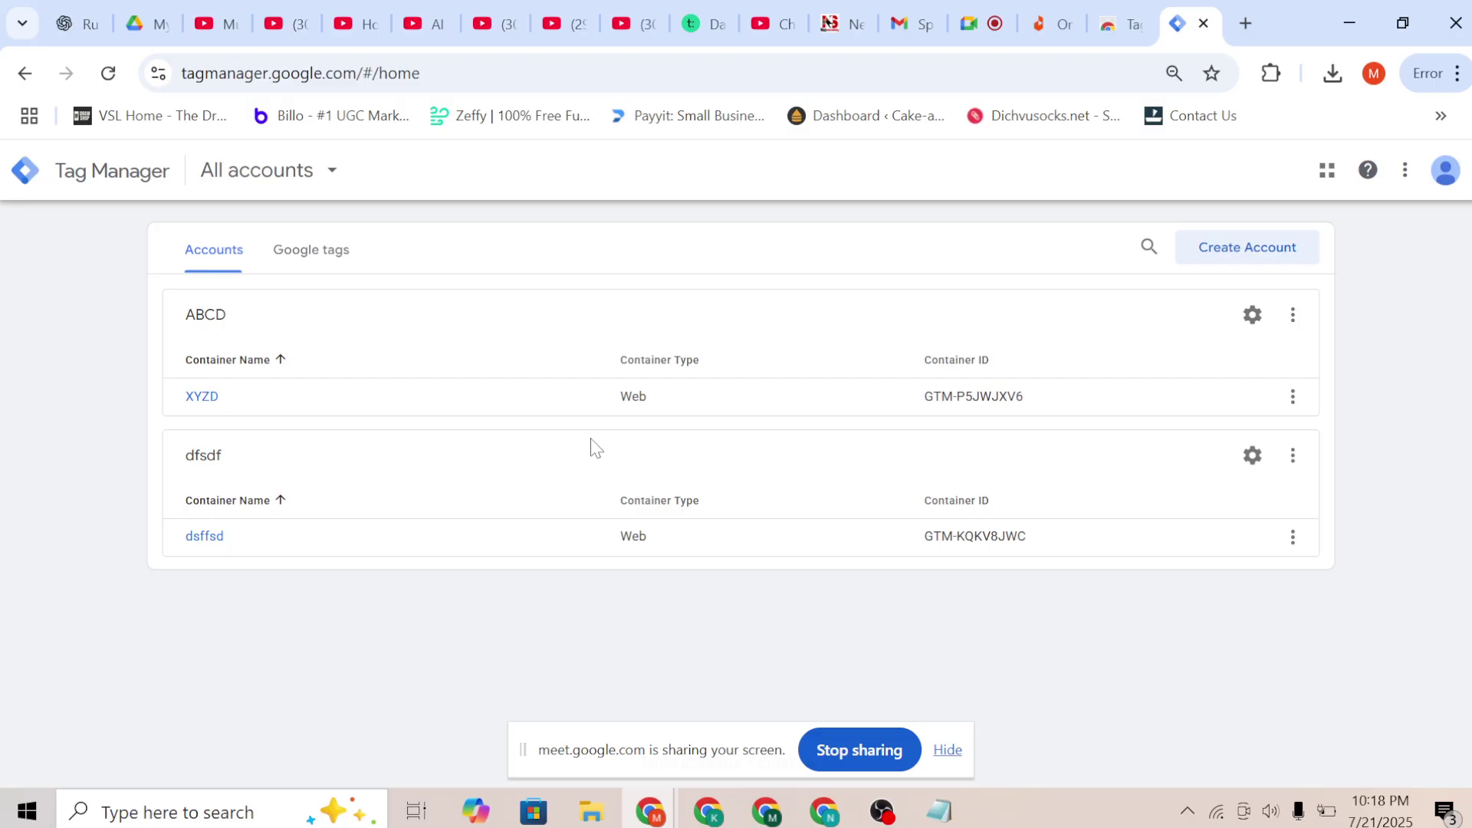
click(197, 404)
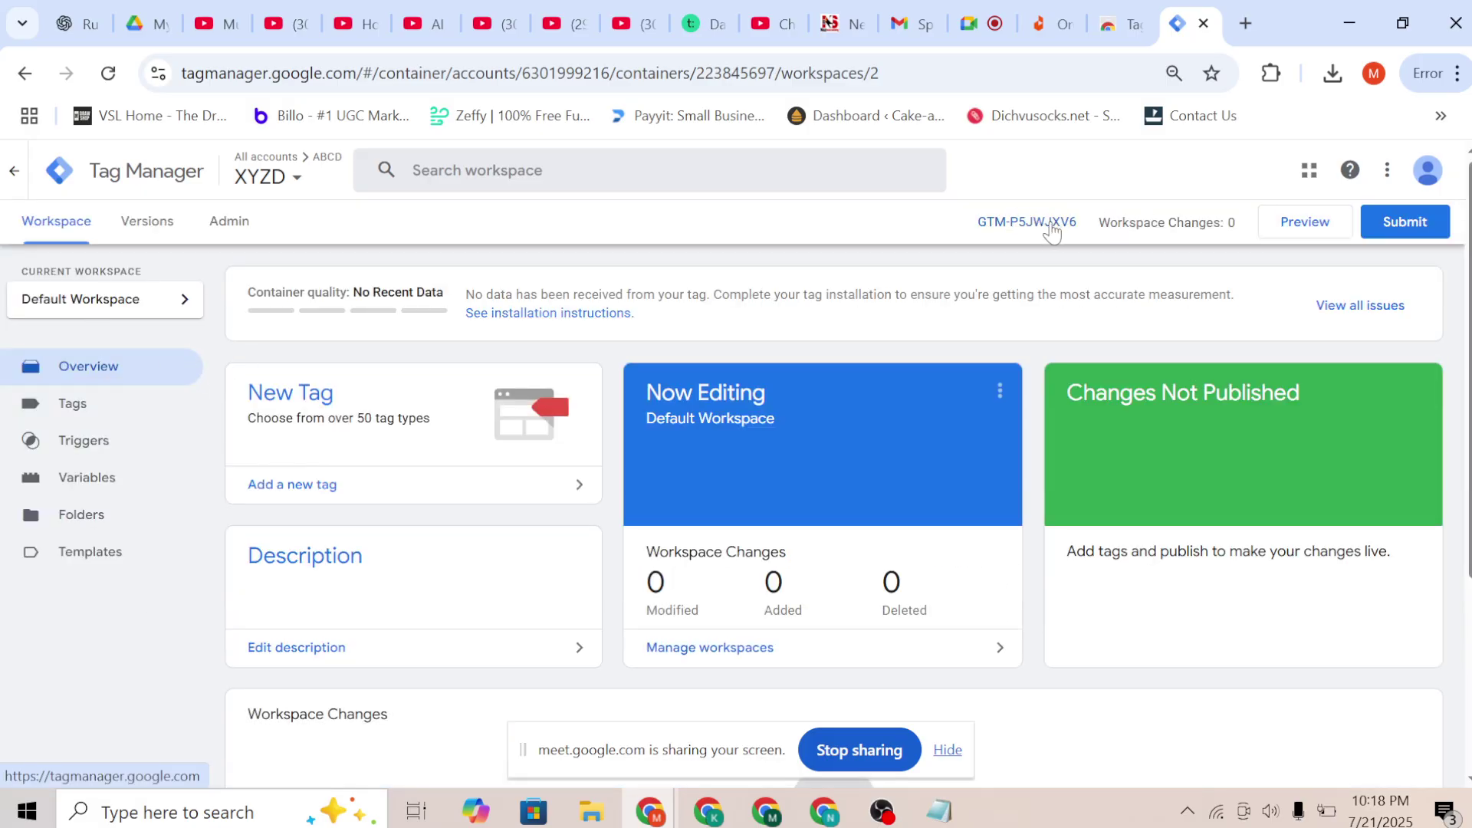
click(1019, 228)
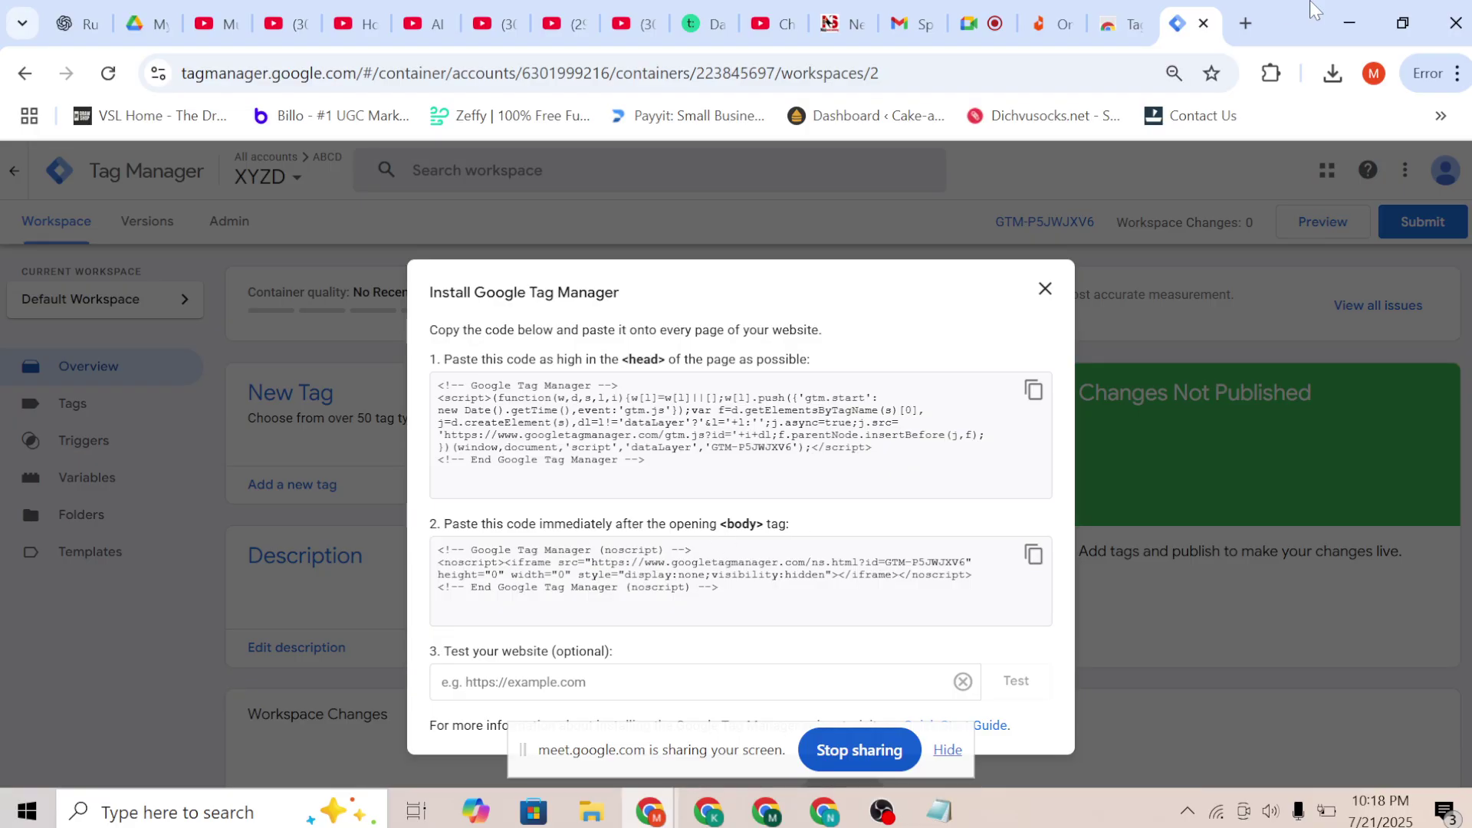
click(1246, 31)
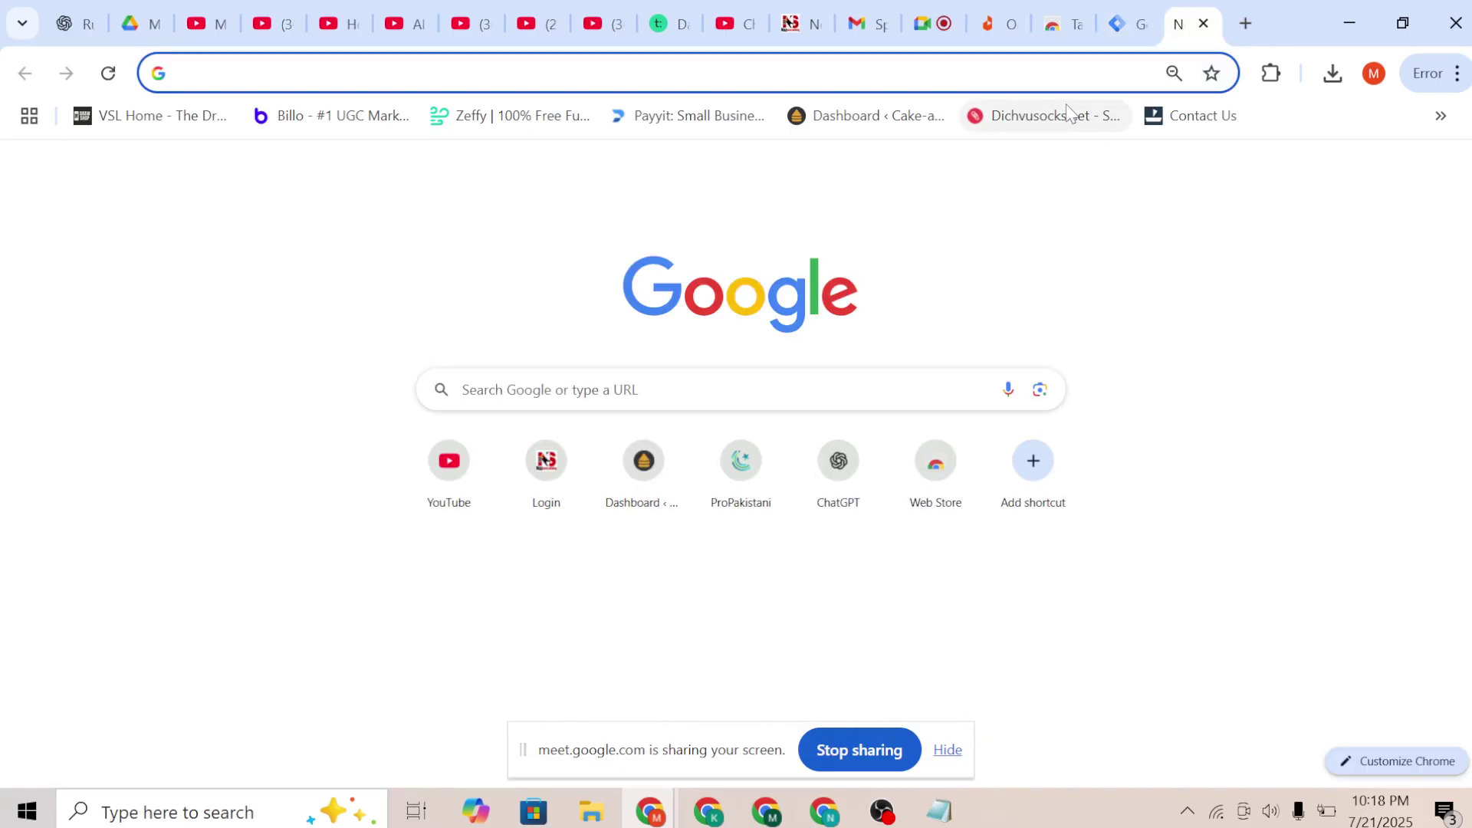
text(he)
key(BackSpace)
key(BackSpace)
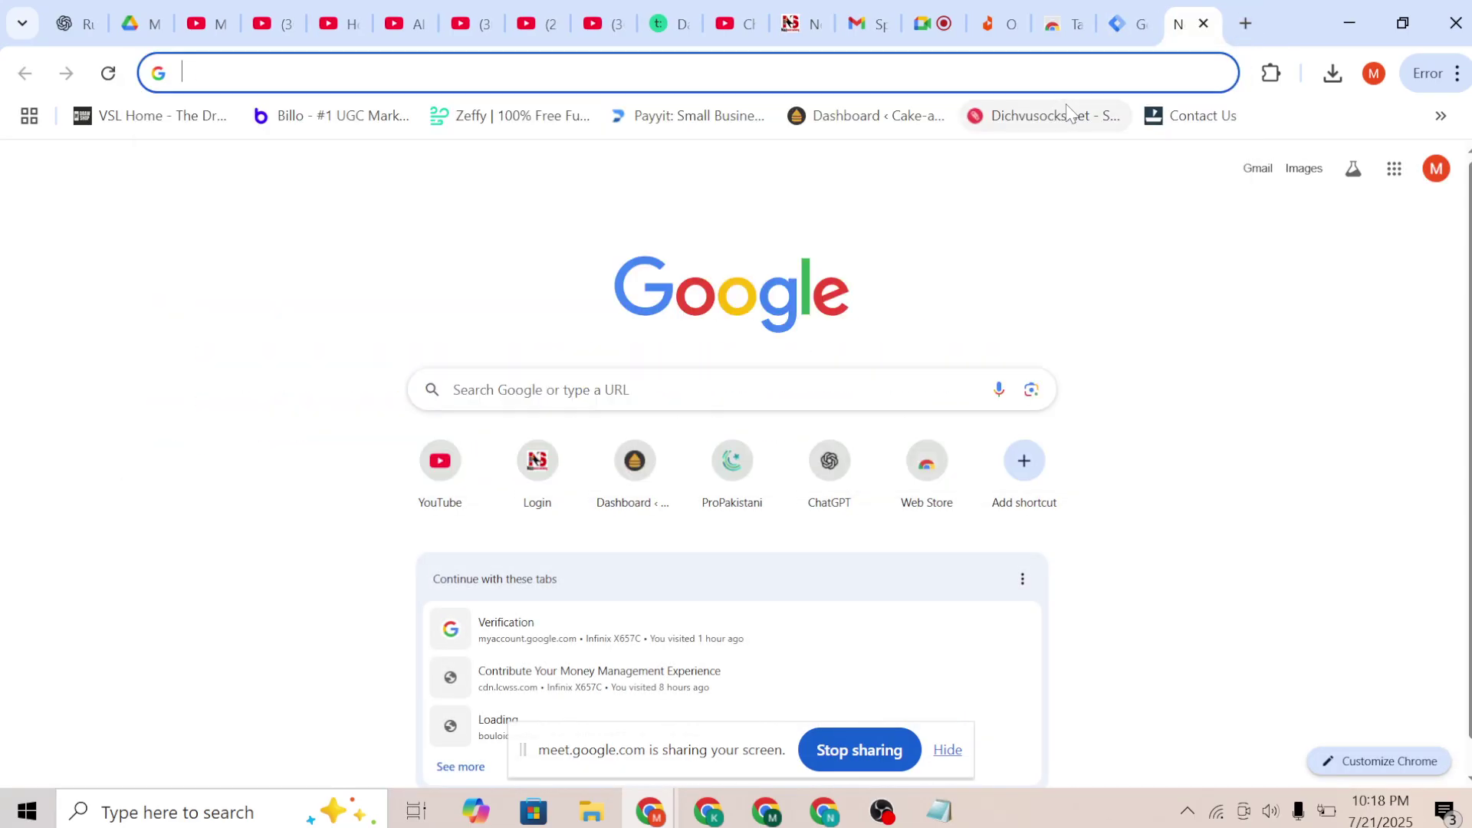
text(bkon)
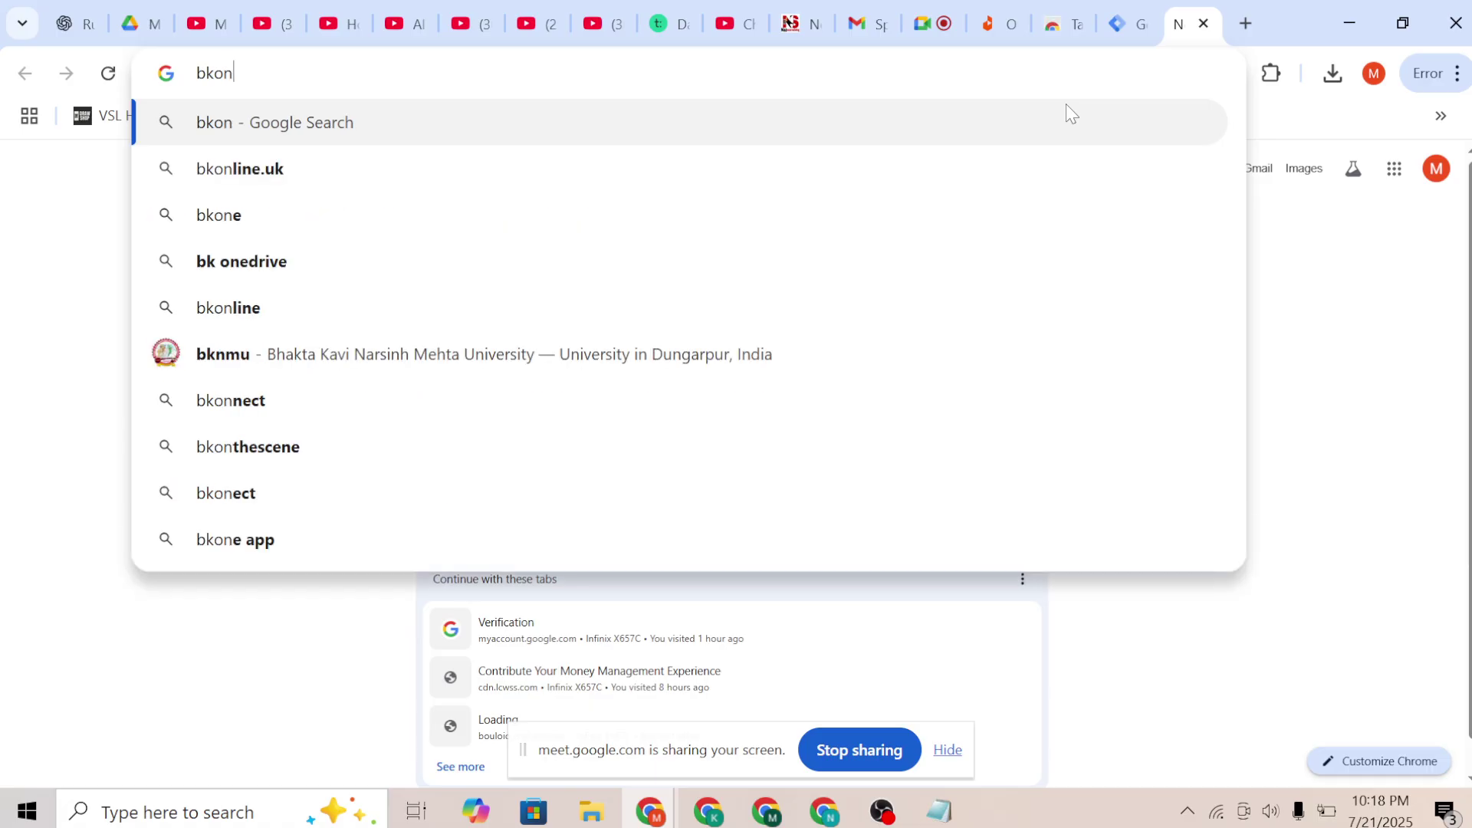
text(.online)
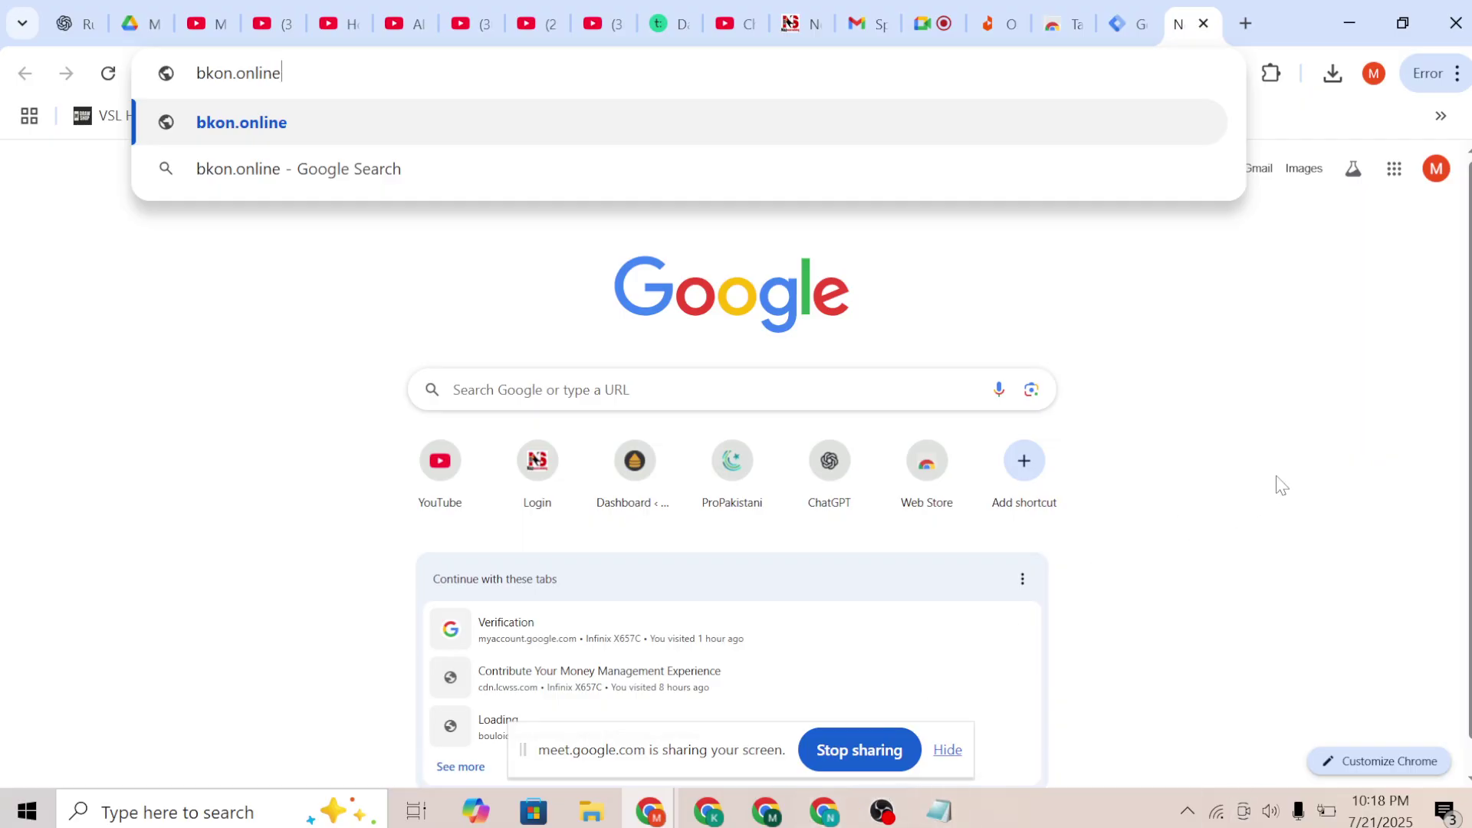
Switch to the Cake A Lot Chrome profile and open the Cake-a-Lot website
click(1372, 81)
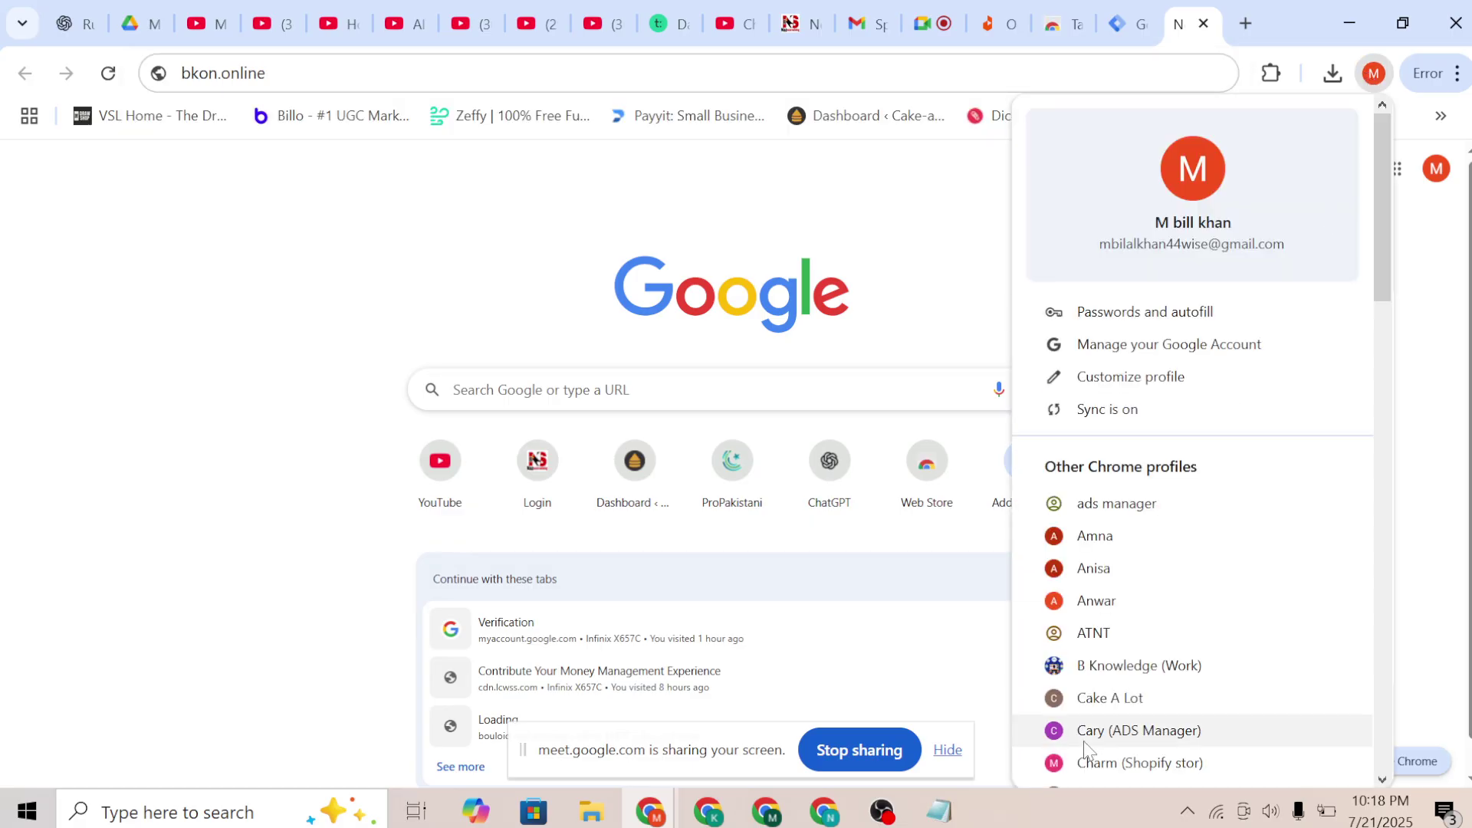
scroll(1096, 537, down, 2)
click(1095, 535)
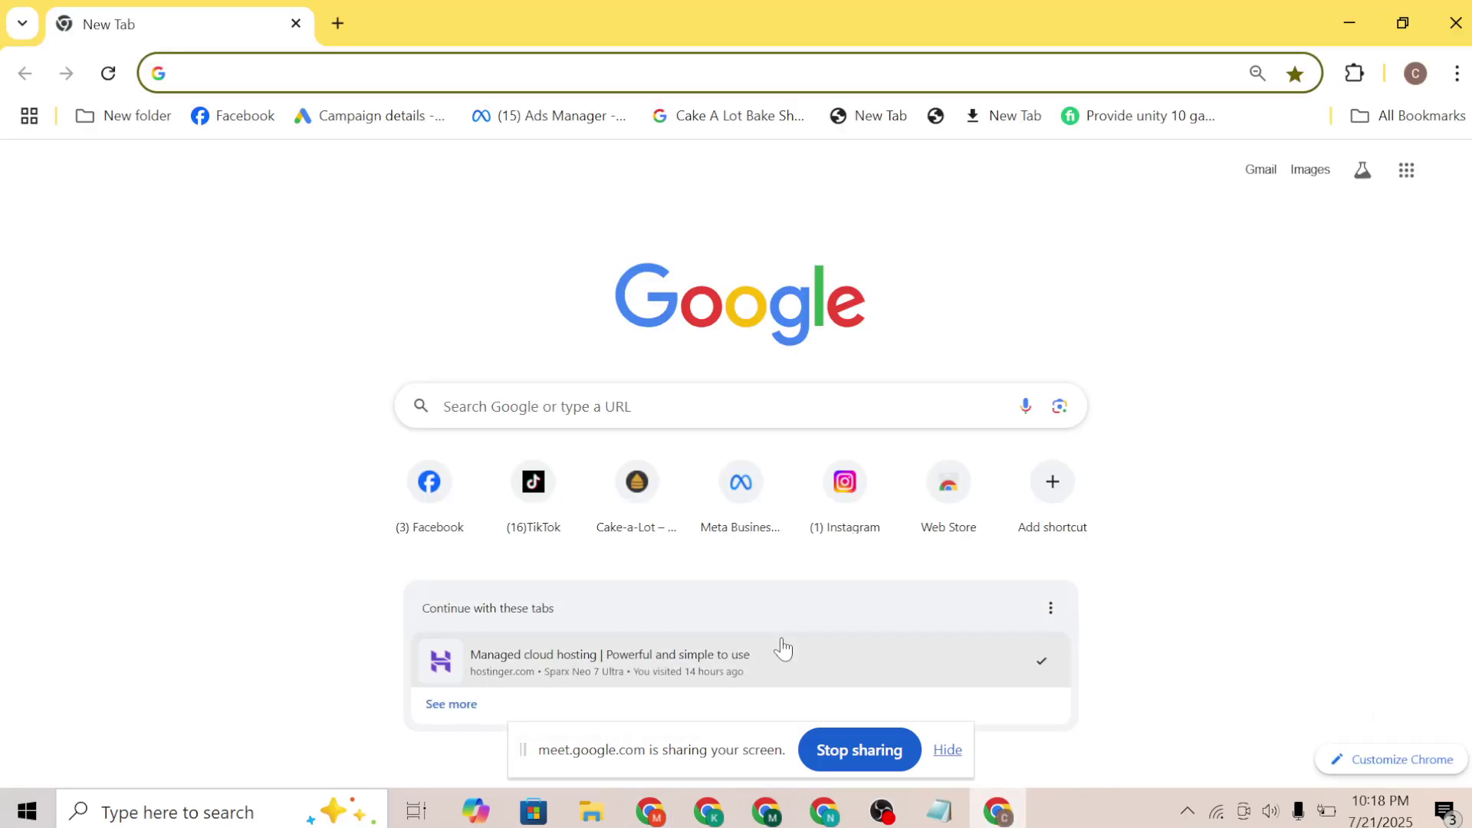
click(627, 494)
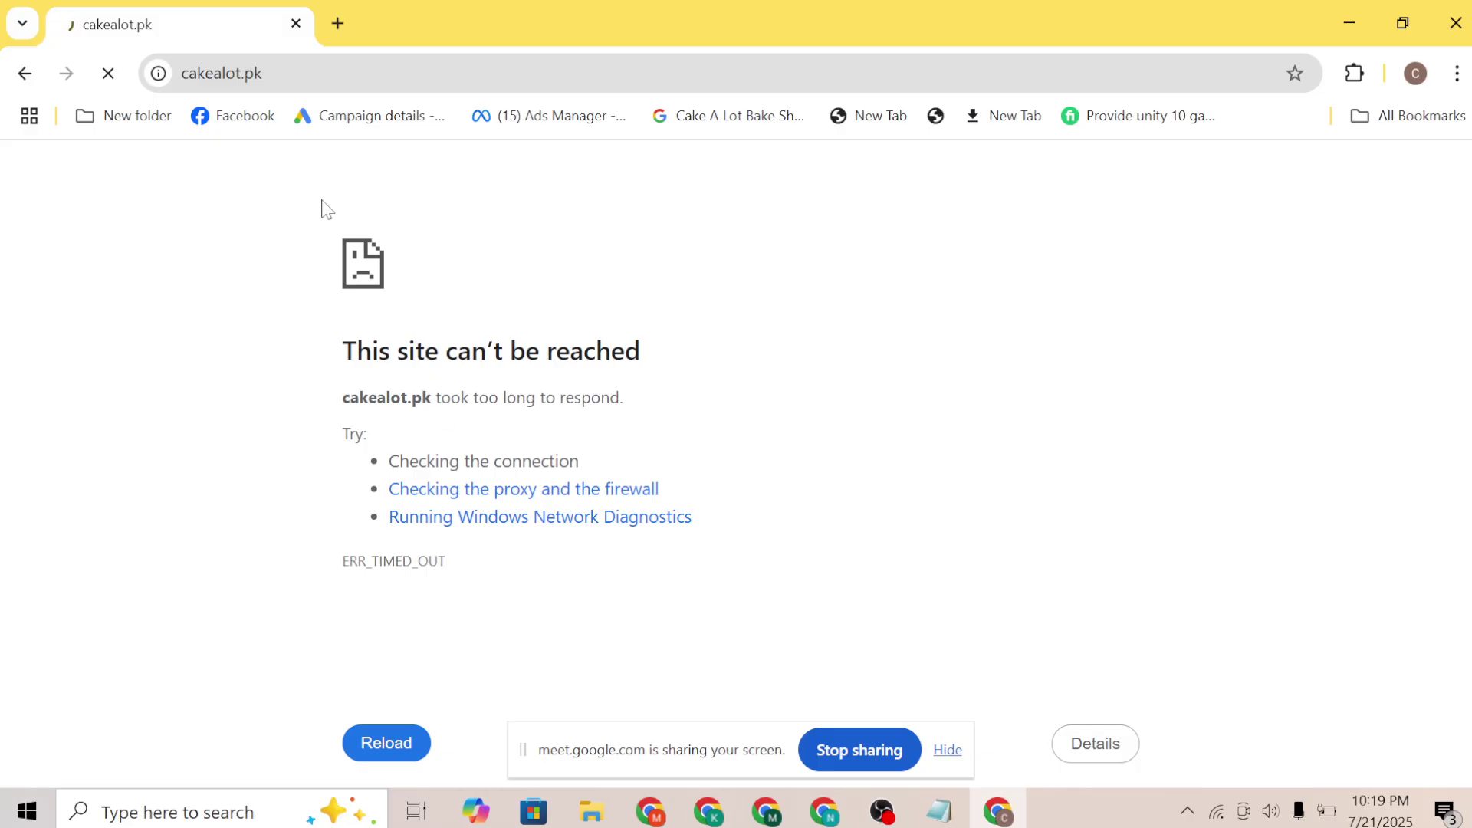
Search Google for "gtm" in a new tab of this profile and open the Google Tag Manager site
click(337, 23)
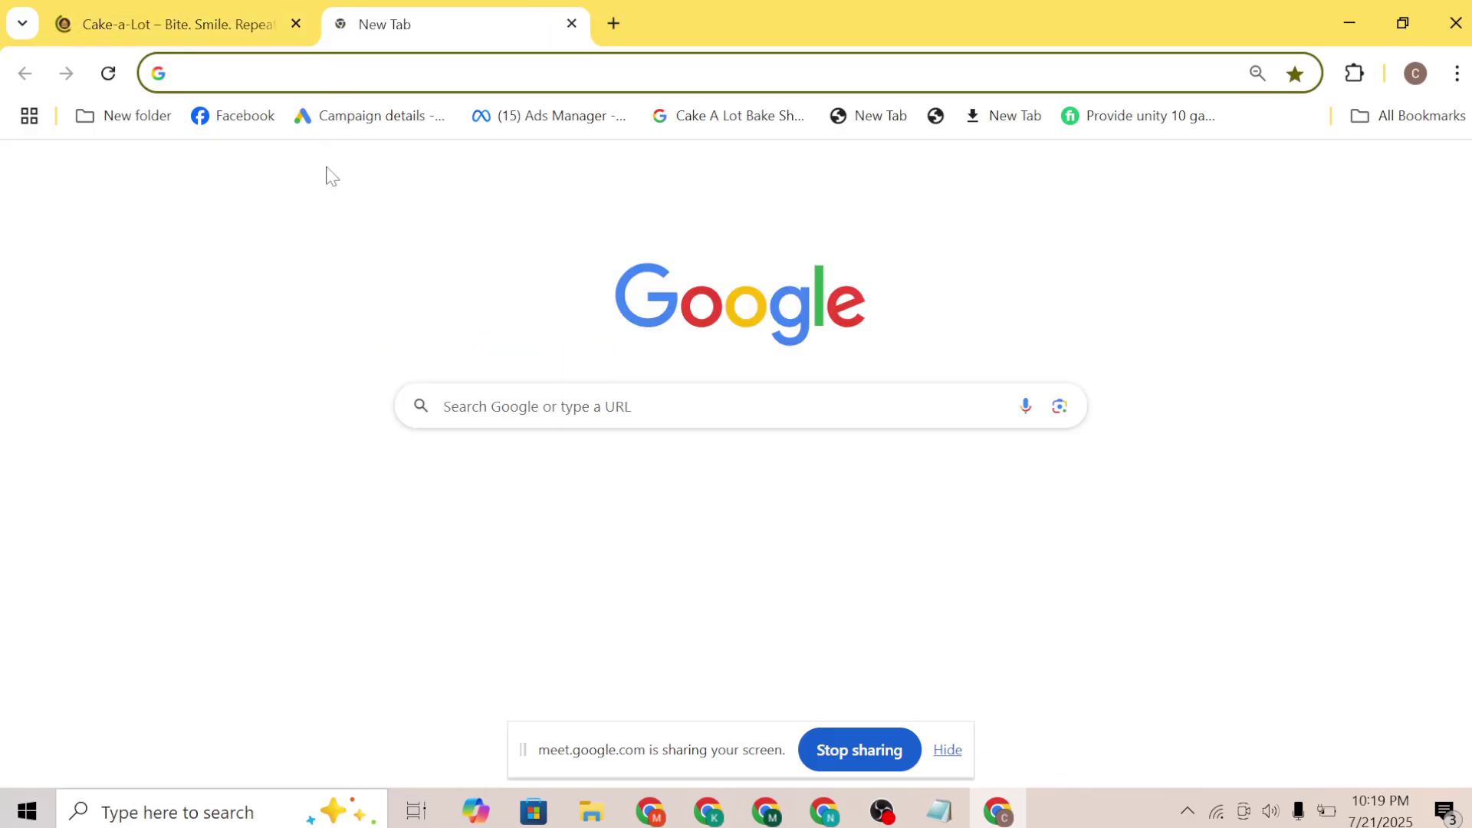
text(gtm)
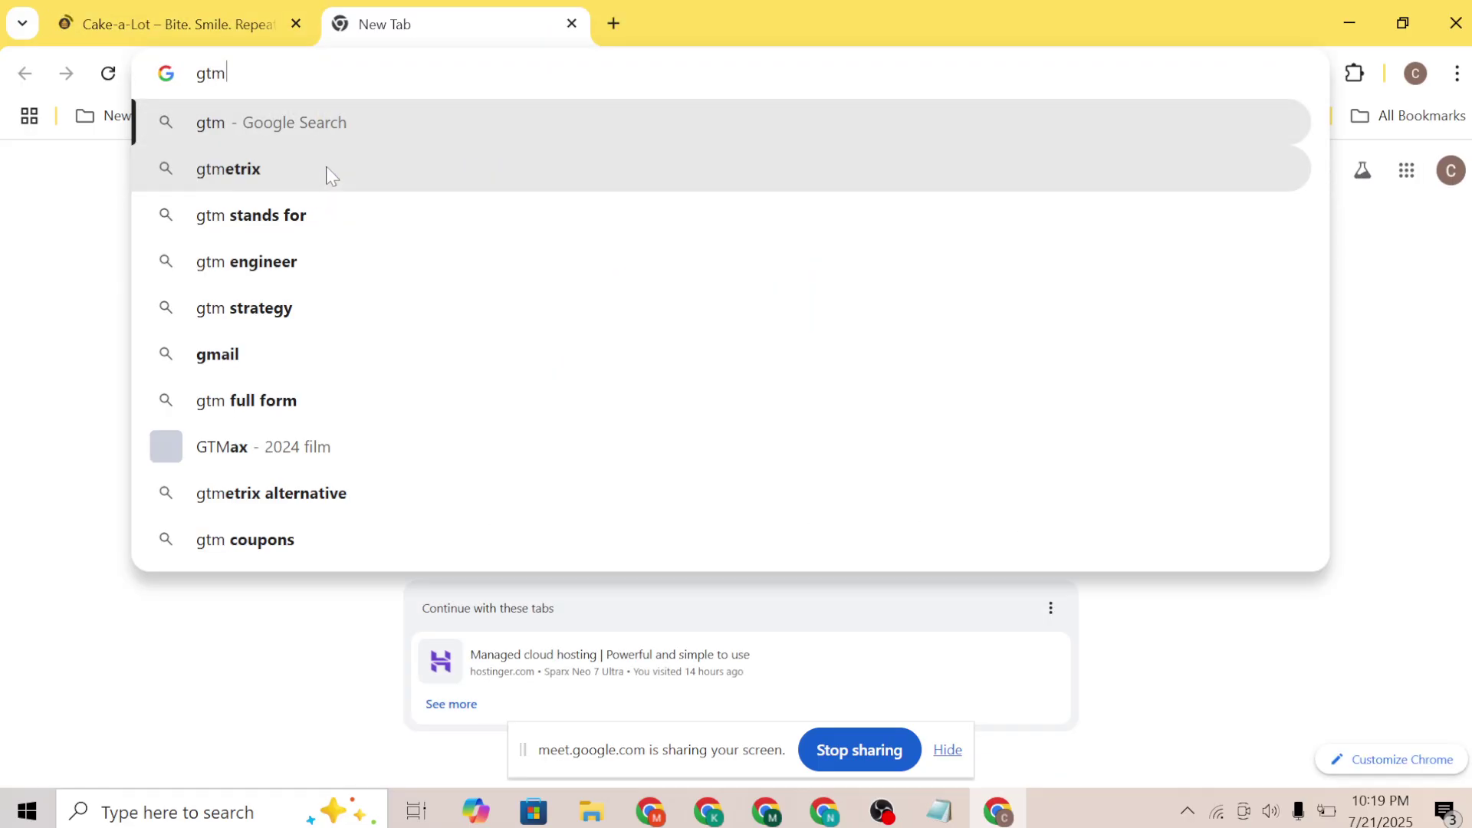
key(Return)
scroll(736, 460, down, 2)
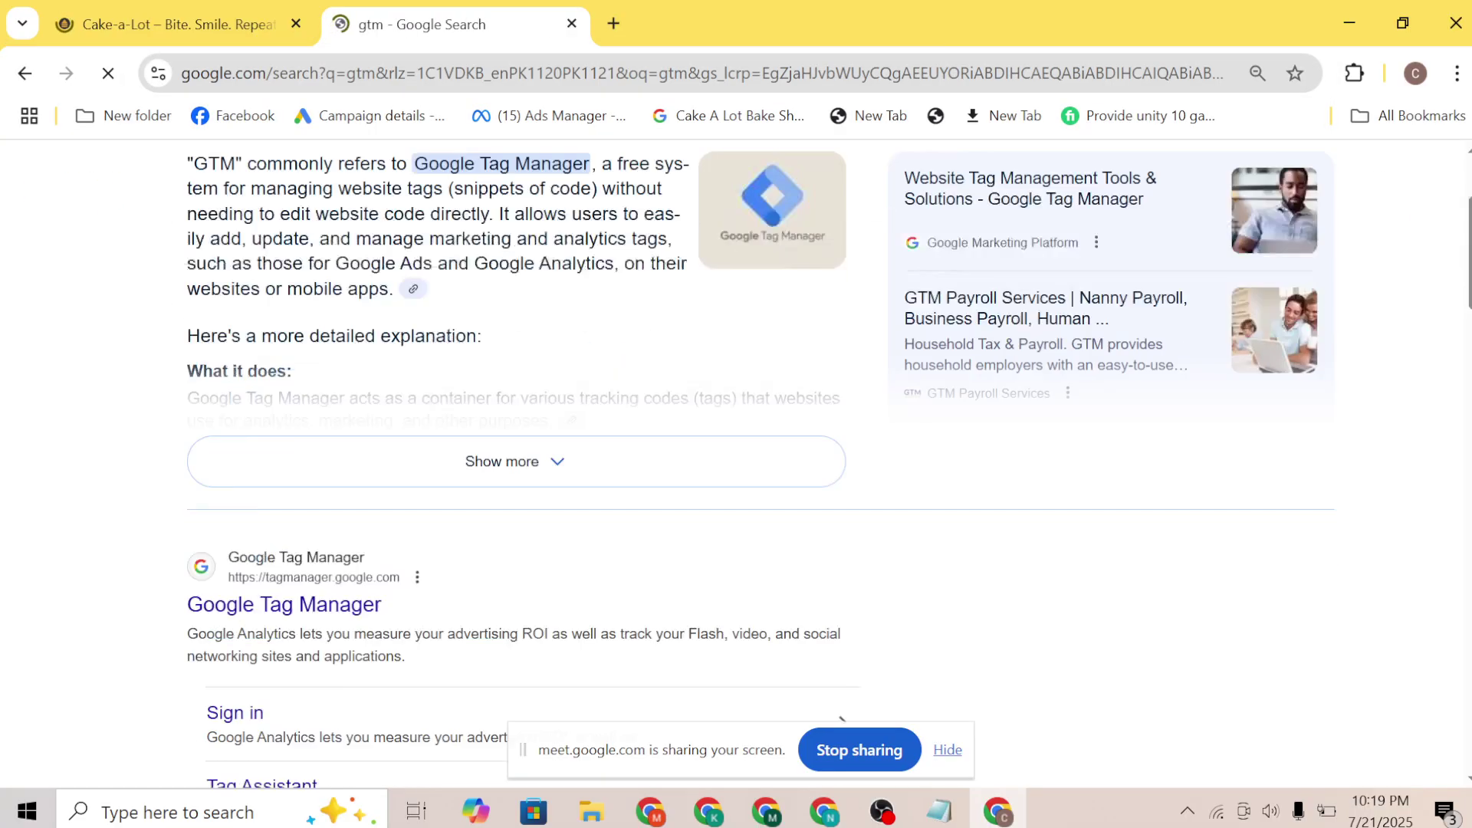
scroll(736, 460, down, 2)
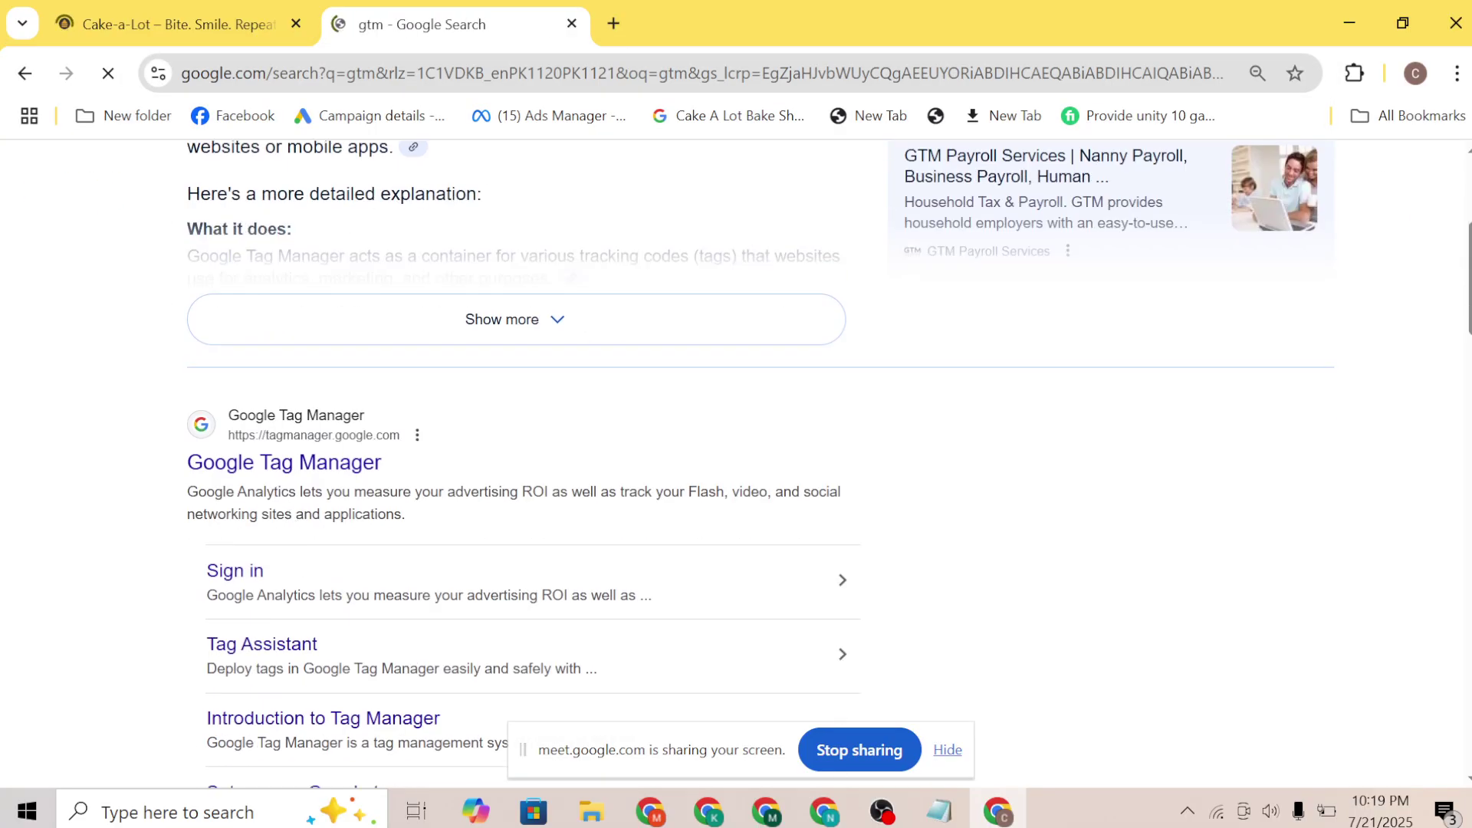
click(286, 464)
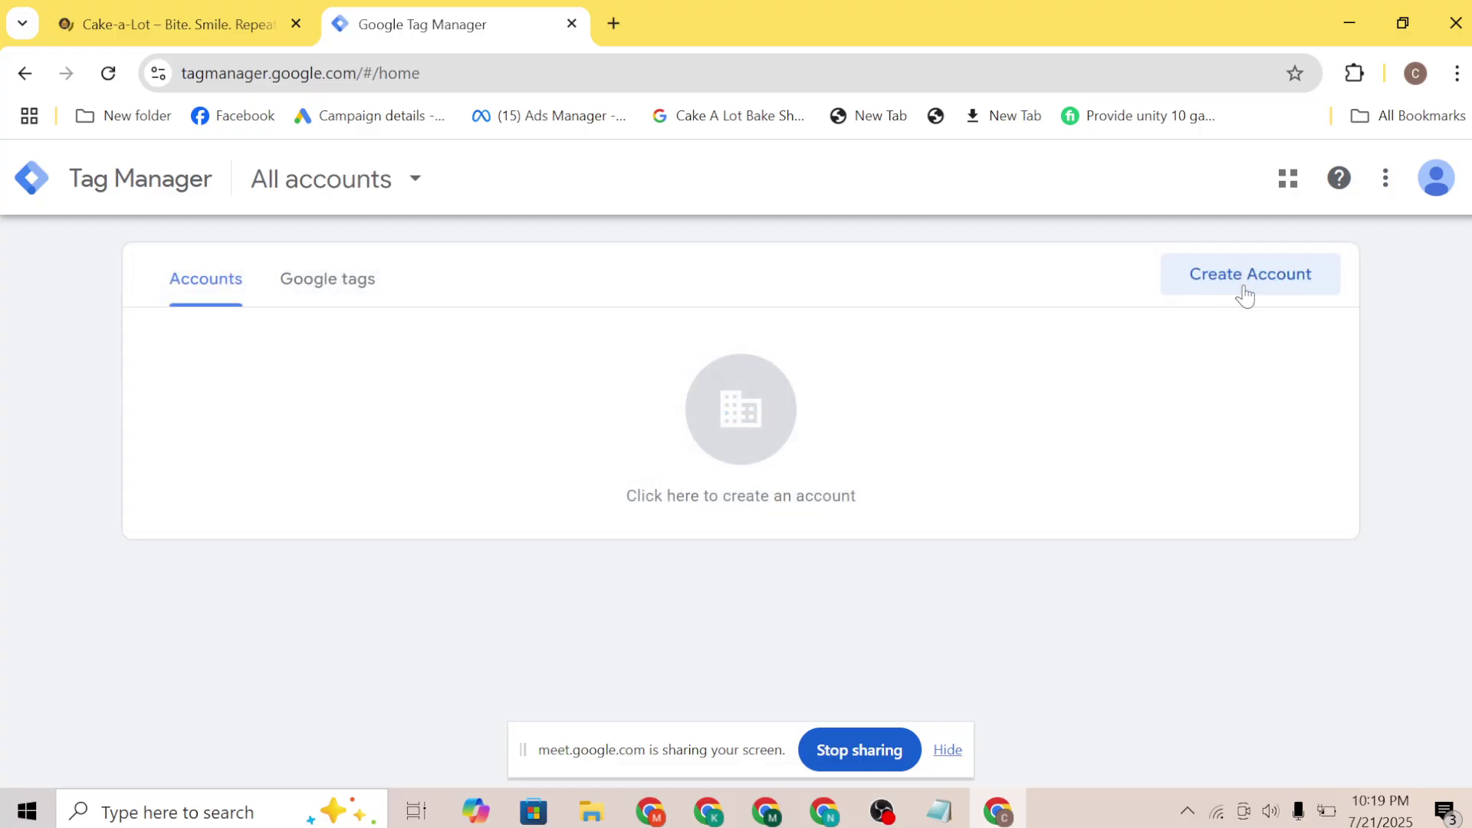
Start a new Tag Manager account named "Cake a lot" with Pakistan as its country
click(1246, 294)
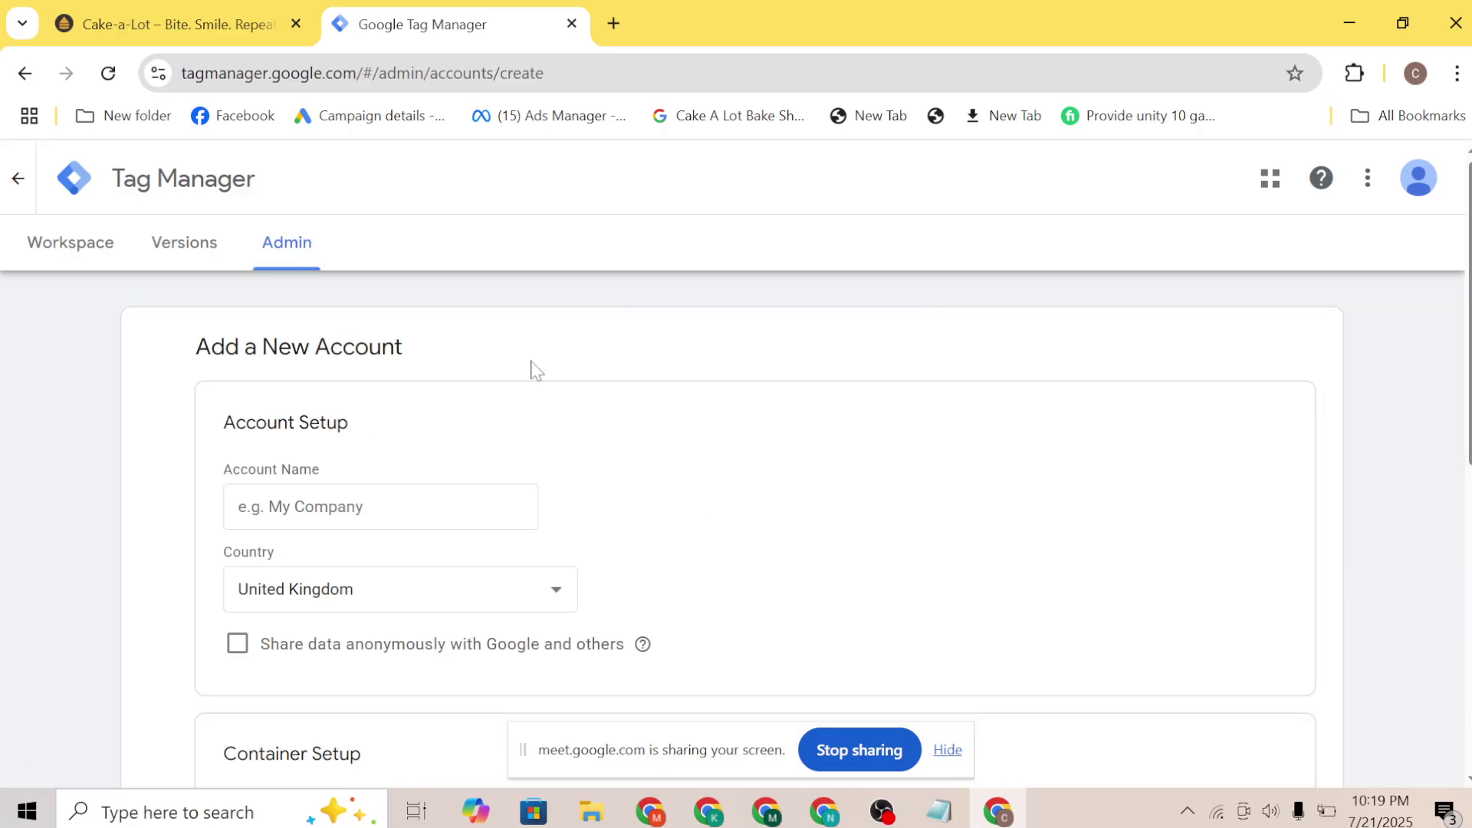
click(278, 506)
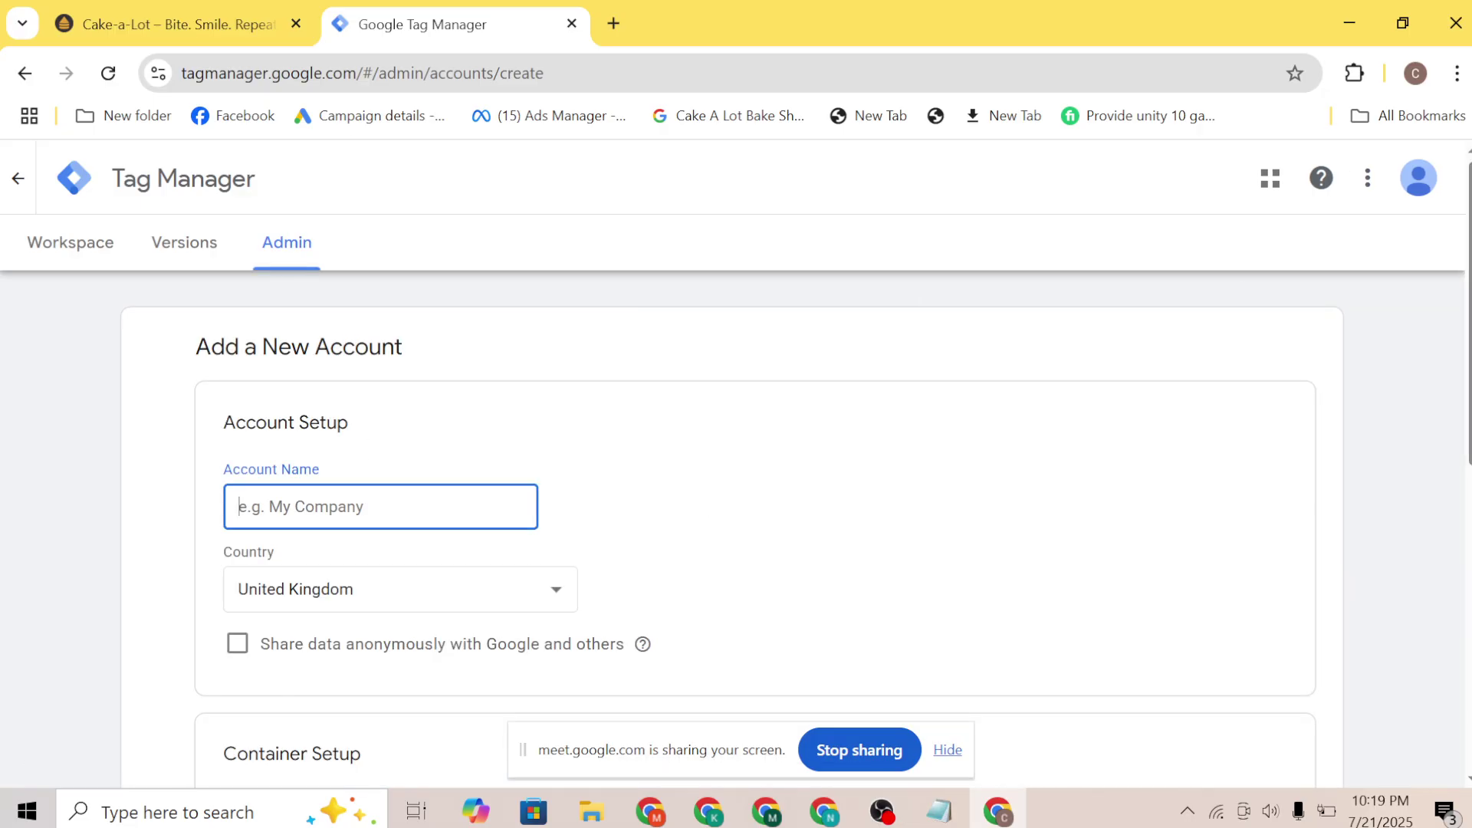
text(Cake a lot)
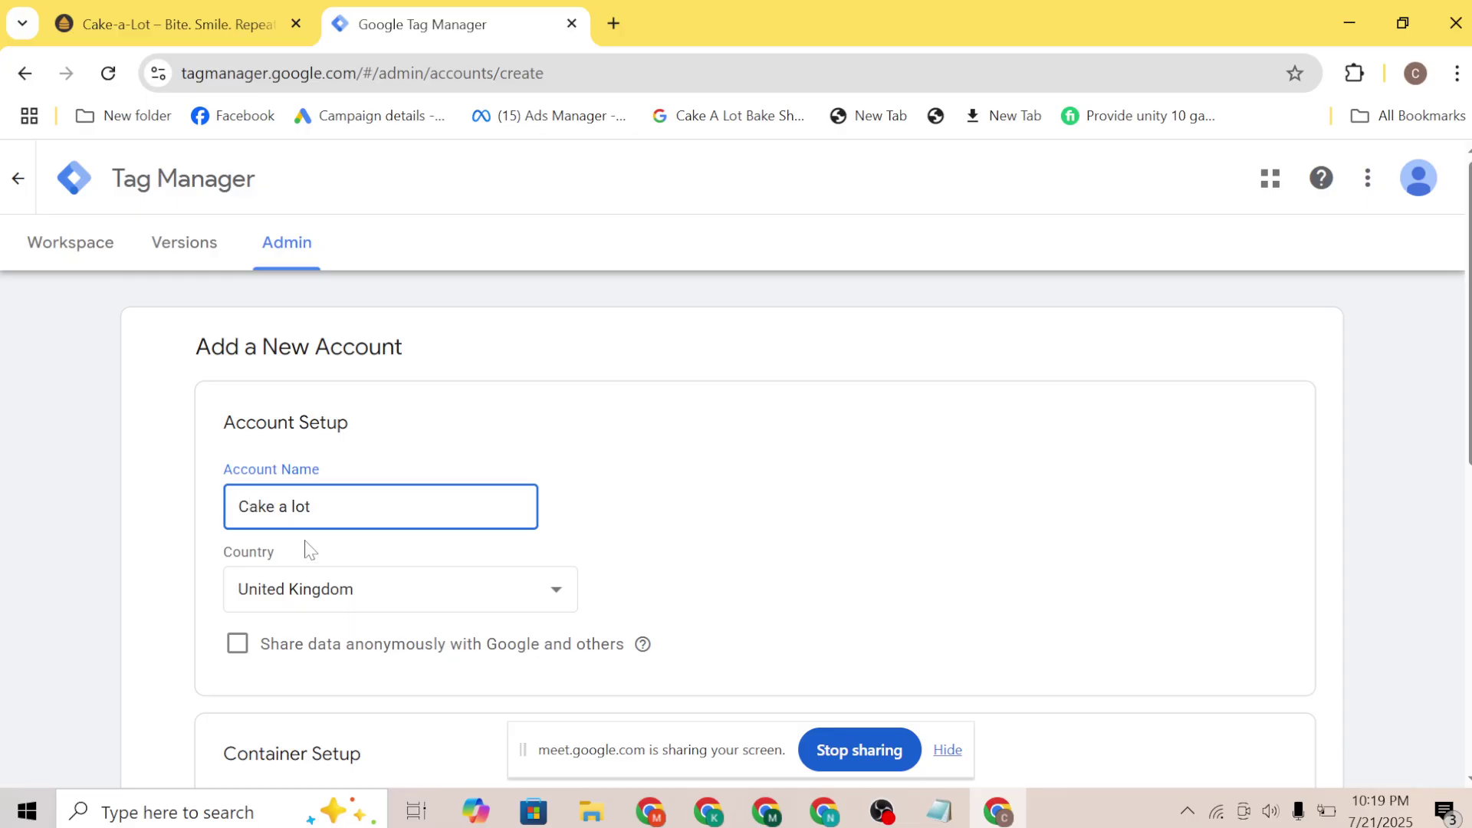
click(338, 588)
key(p)
key(Return)
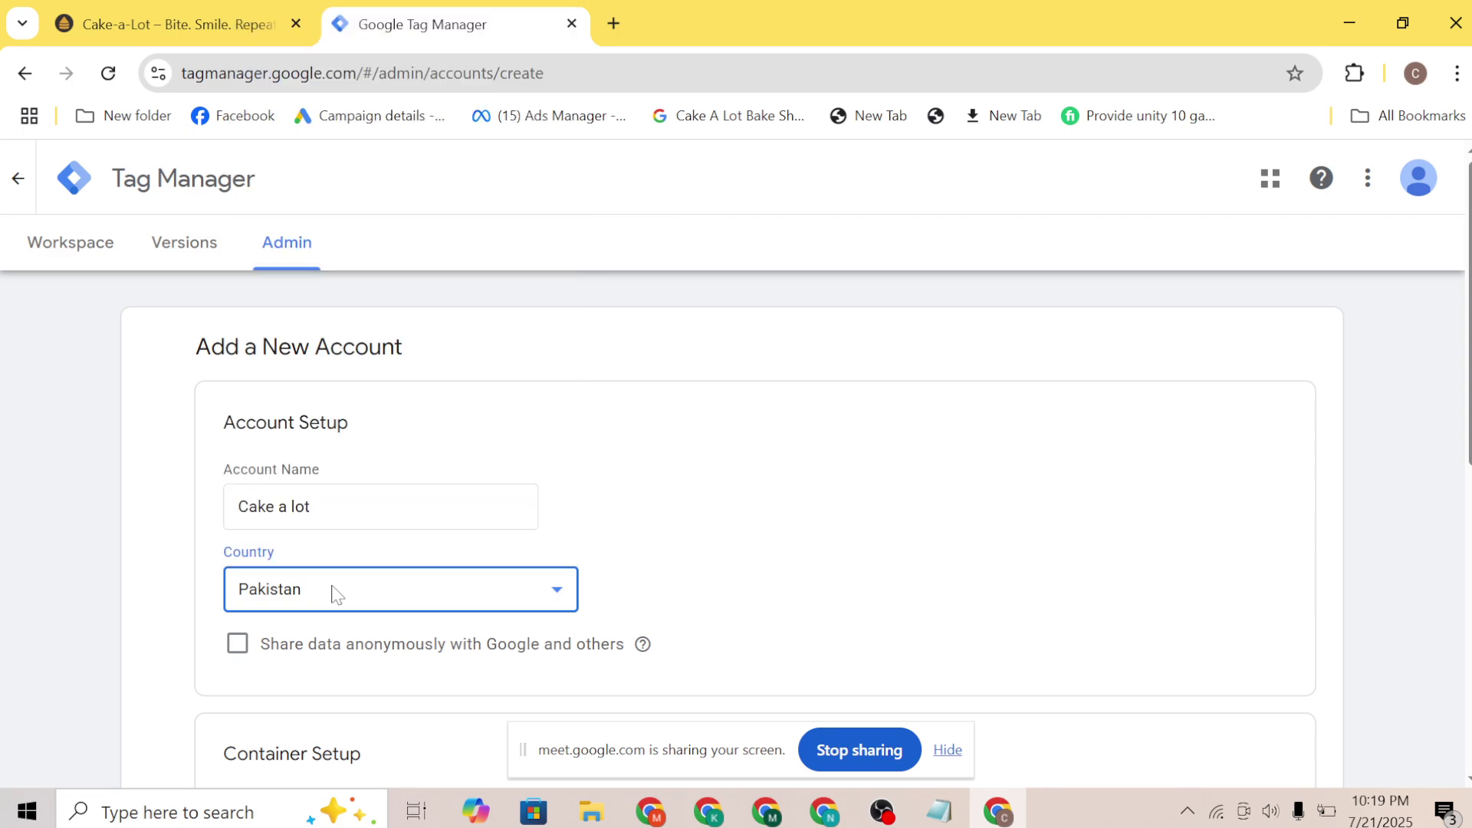
scroll(338, 596, down, 1)
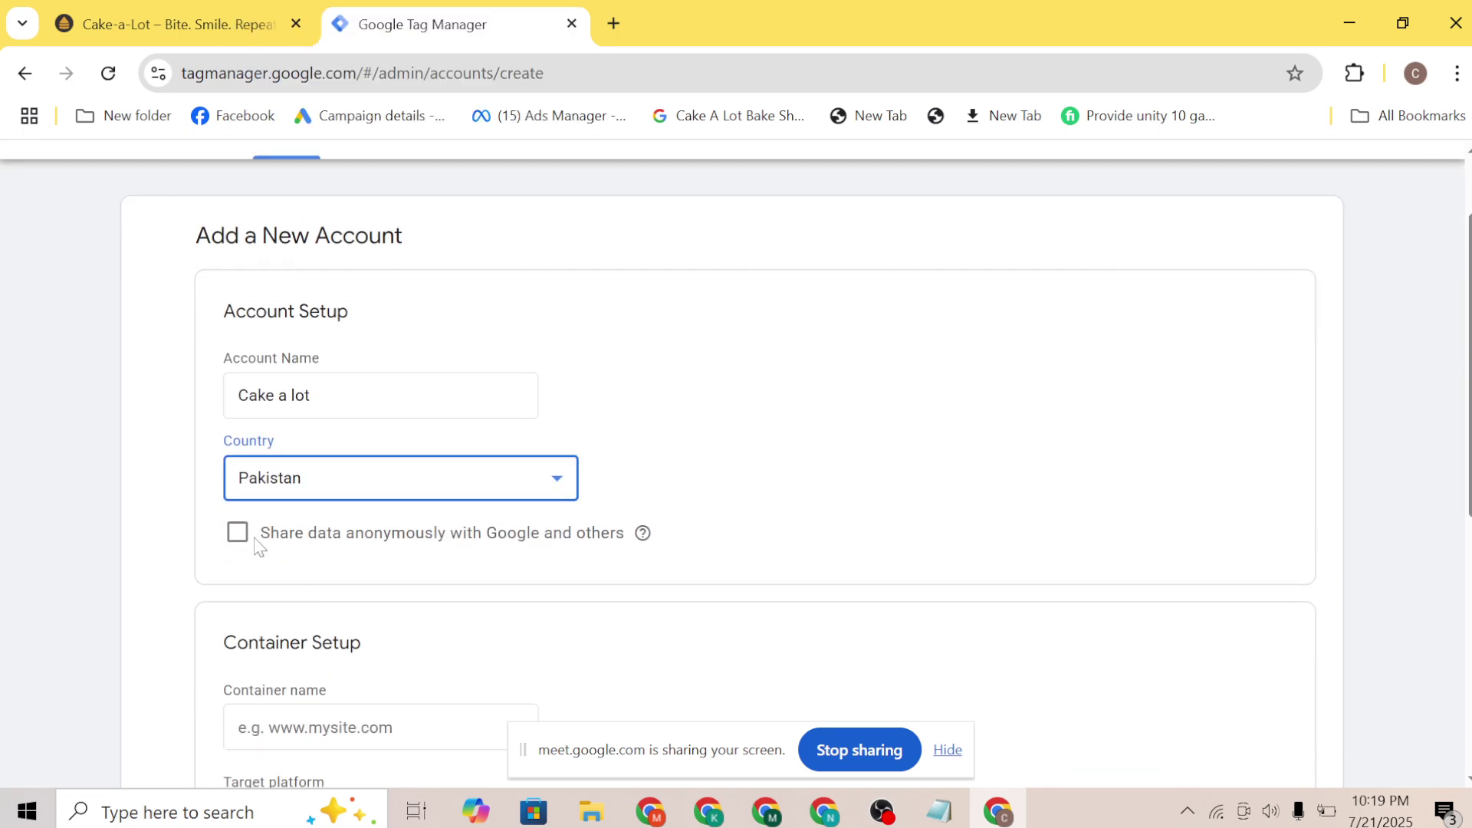
scroll(234, 547, down, 2)
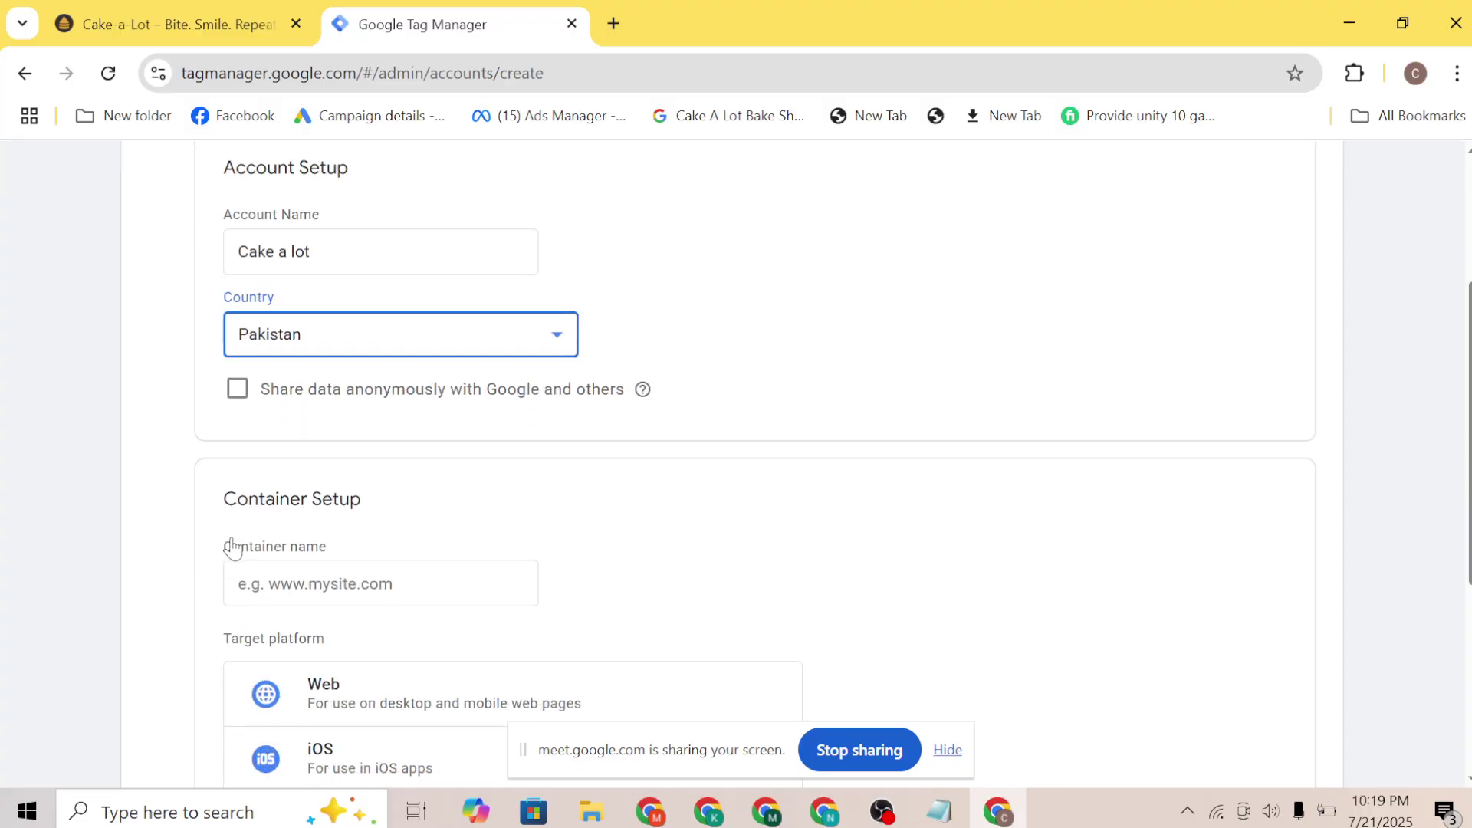
click(380, 547)
click(176, 24)
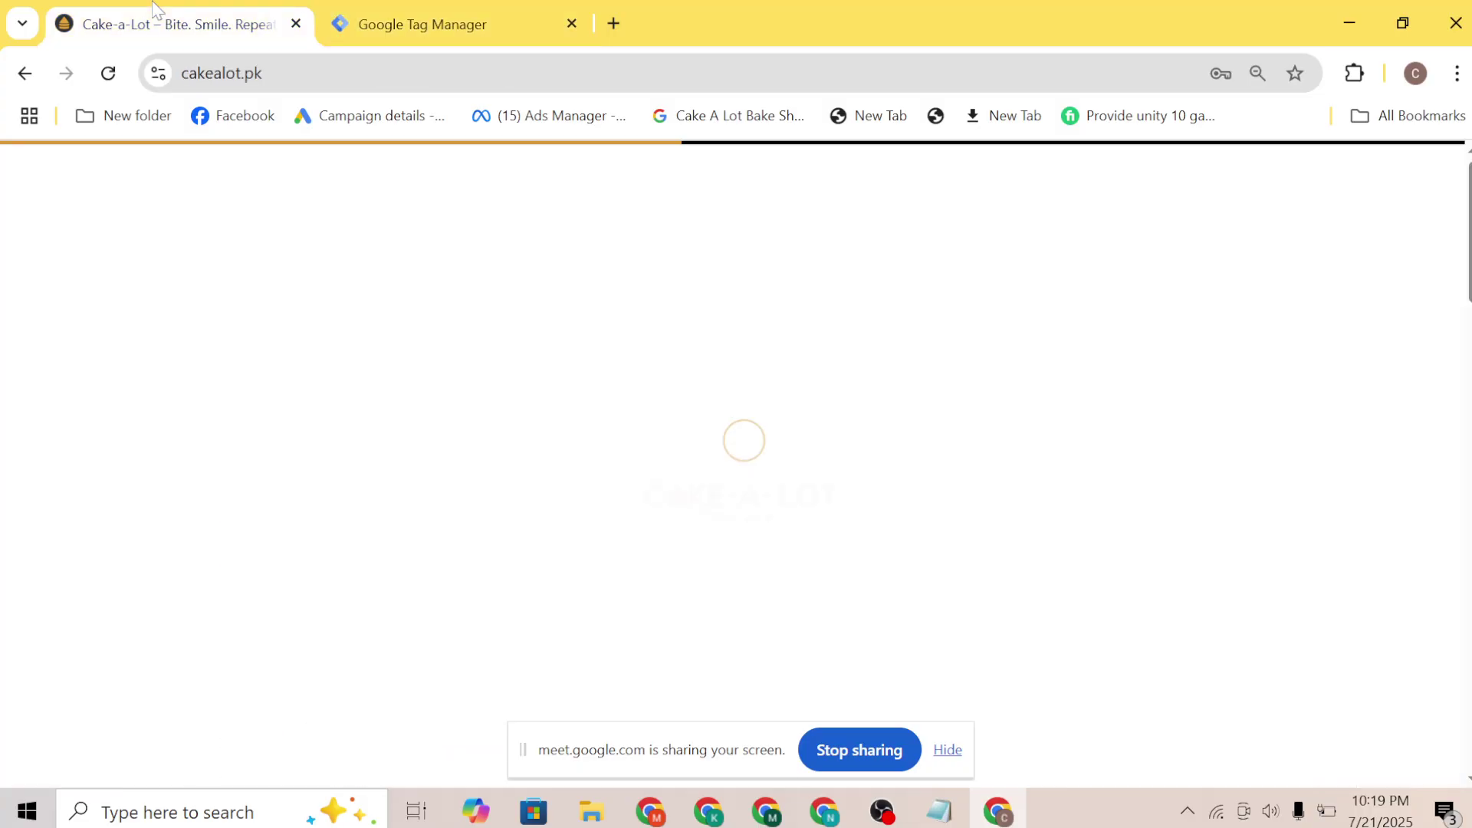
click(223, 73)
key(ctrl+c)
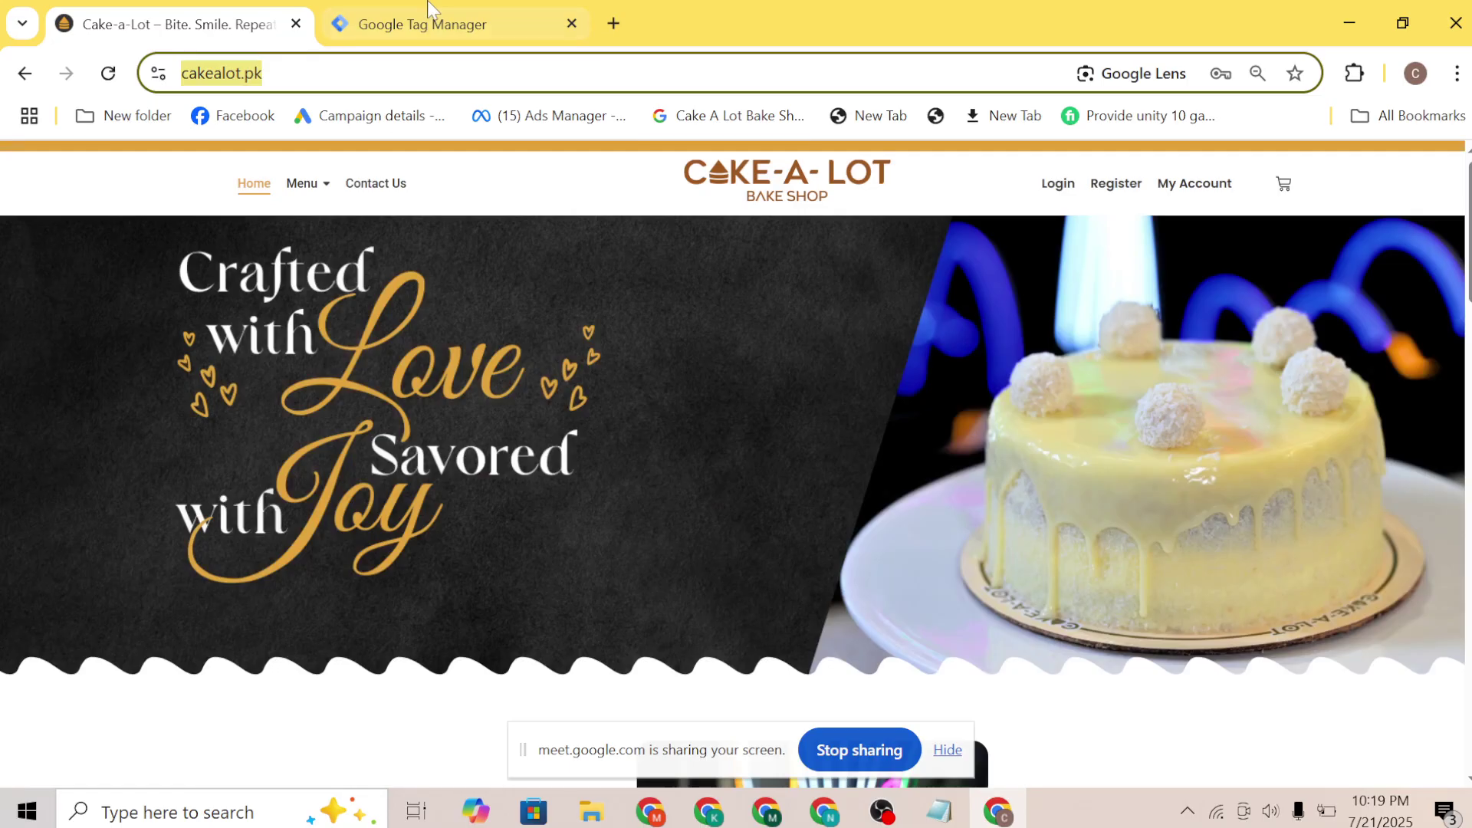
click(427, 24)
key(ctrl+v)
scroll(433, 656, down, 1)
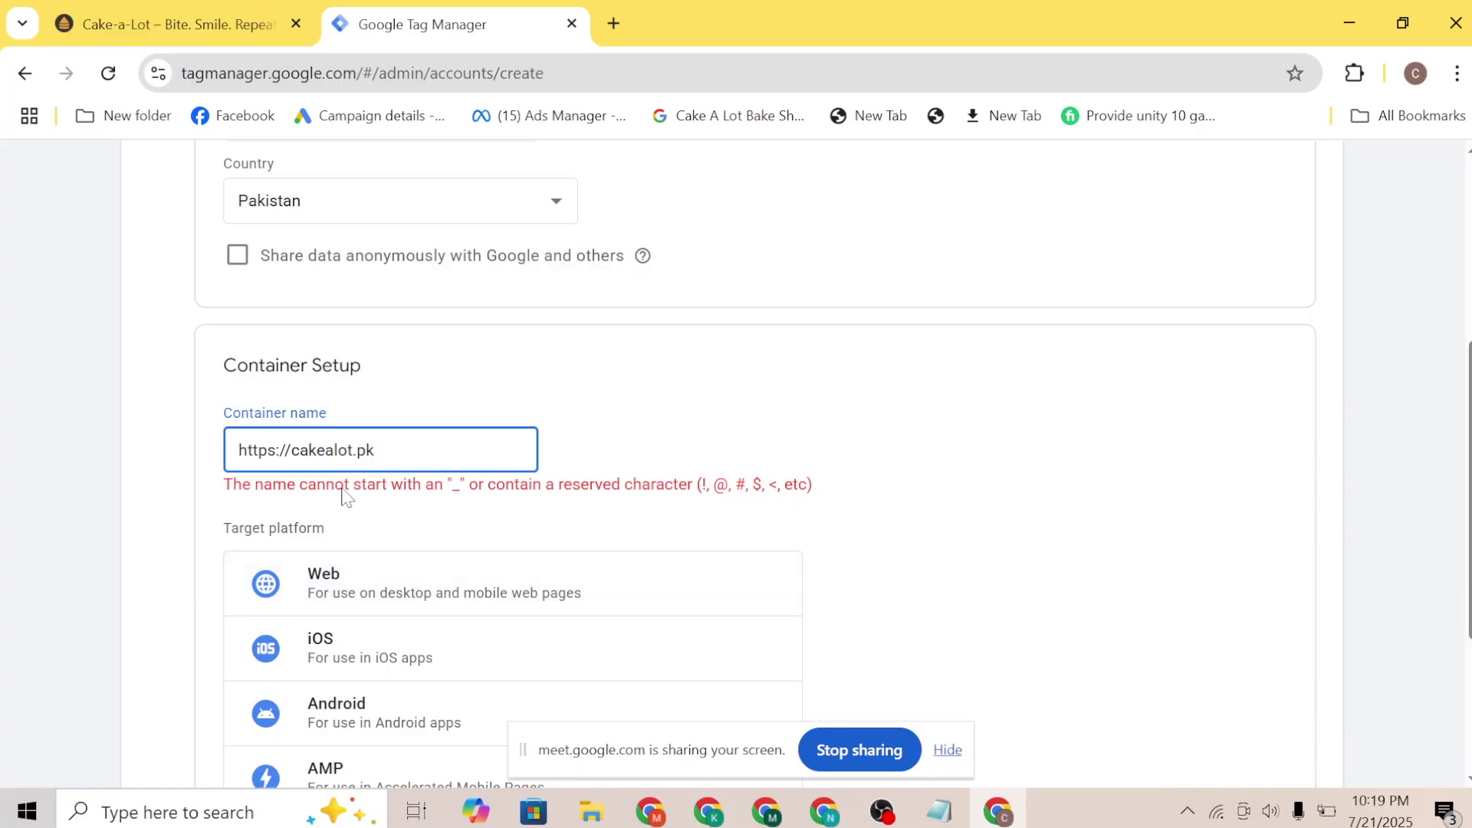
key(shift+Home)
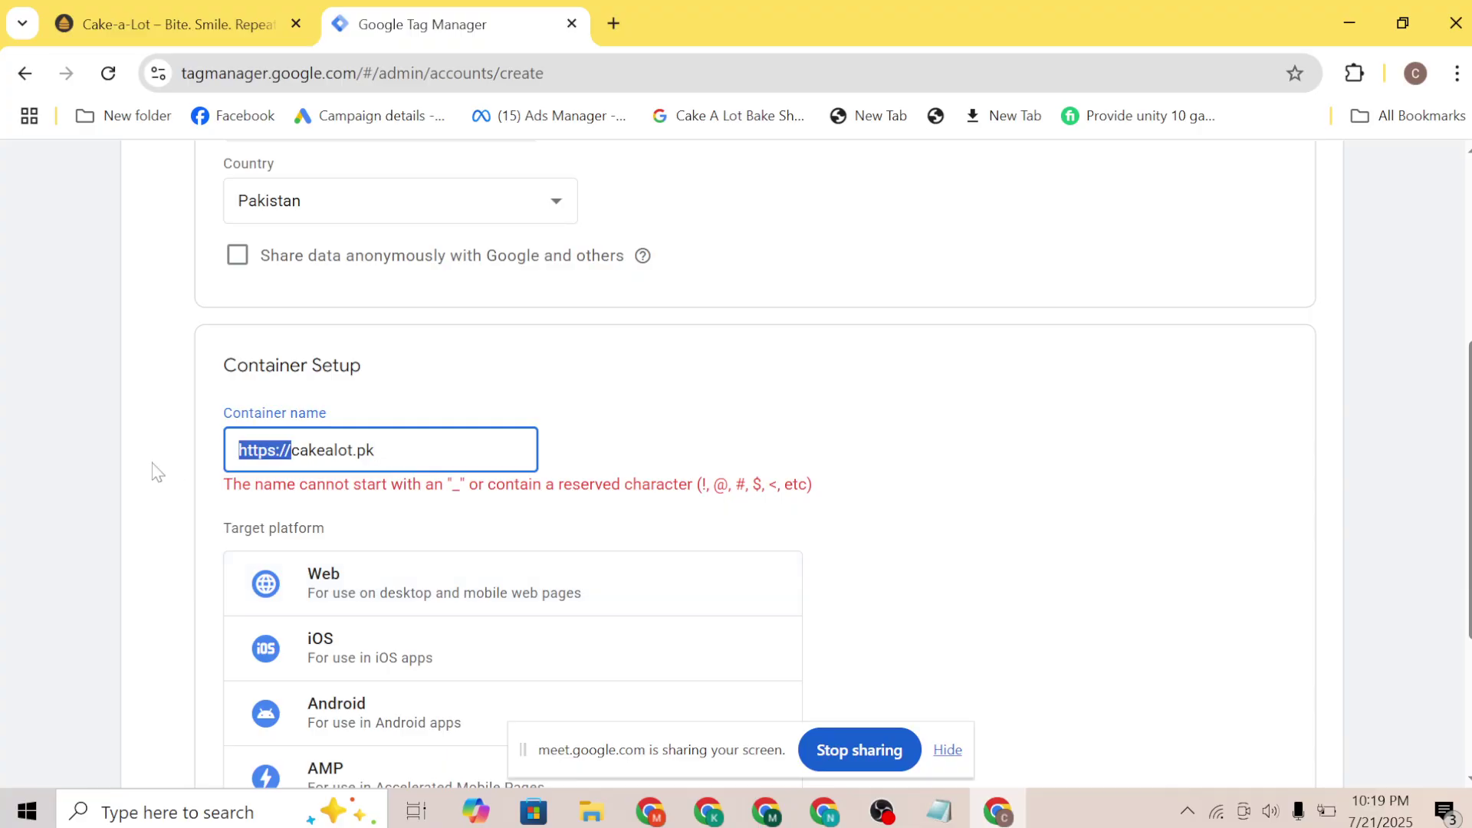
key(BackSpace)
Choose Web as the target platform, create the container and accept the terms of service and data processing terms
scroll(449, 497, down, 1)
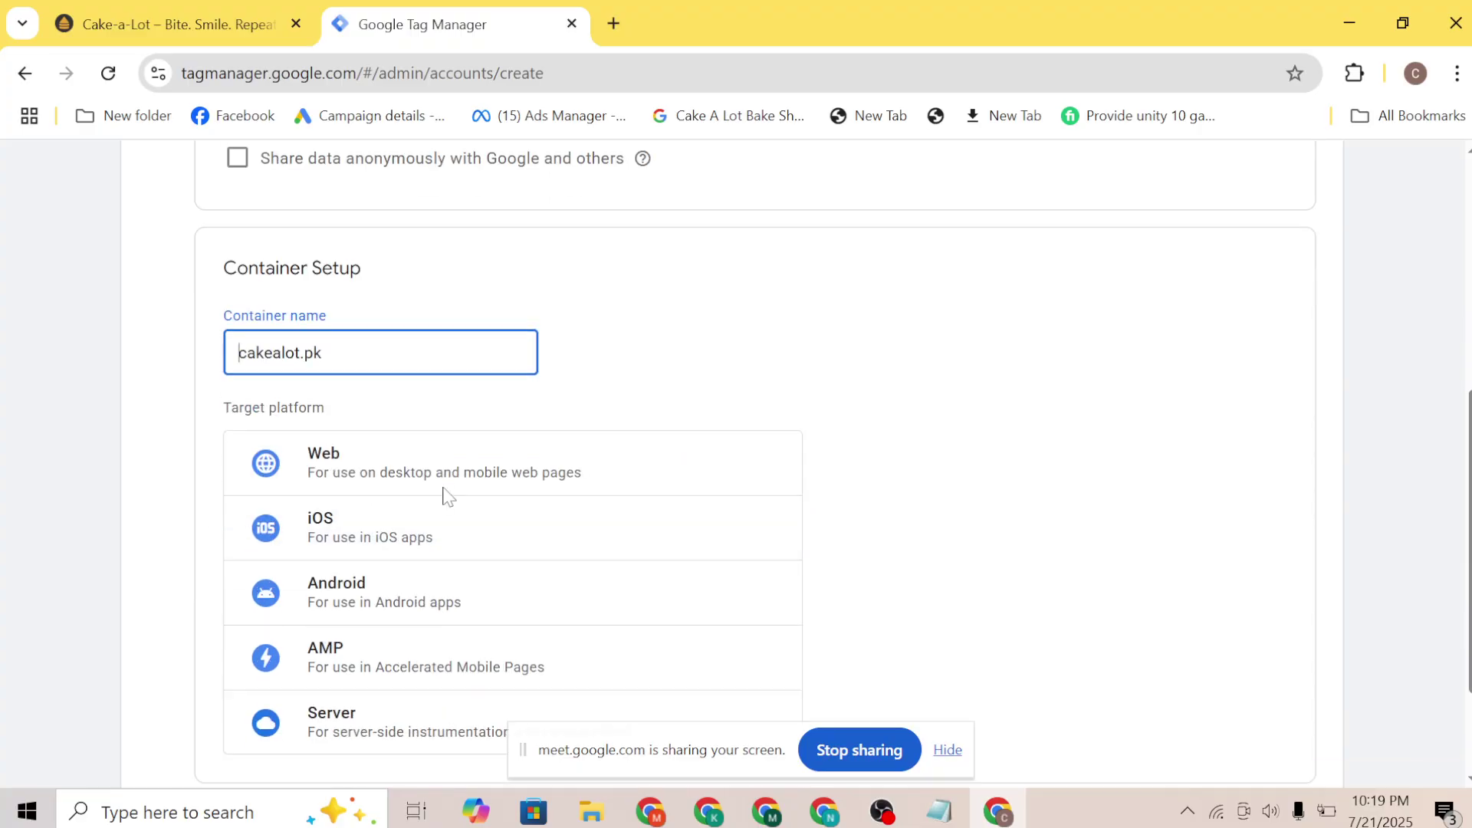
click(396, 452)
scroll(508, 537, down, 1)
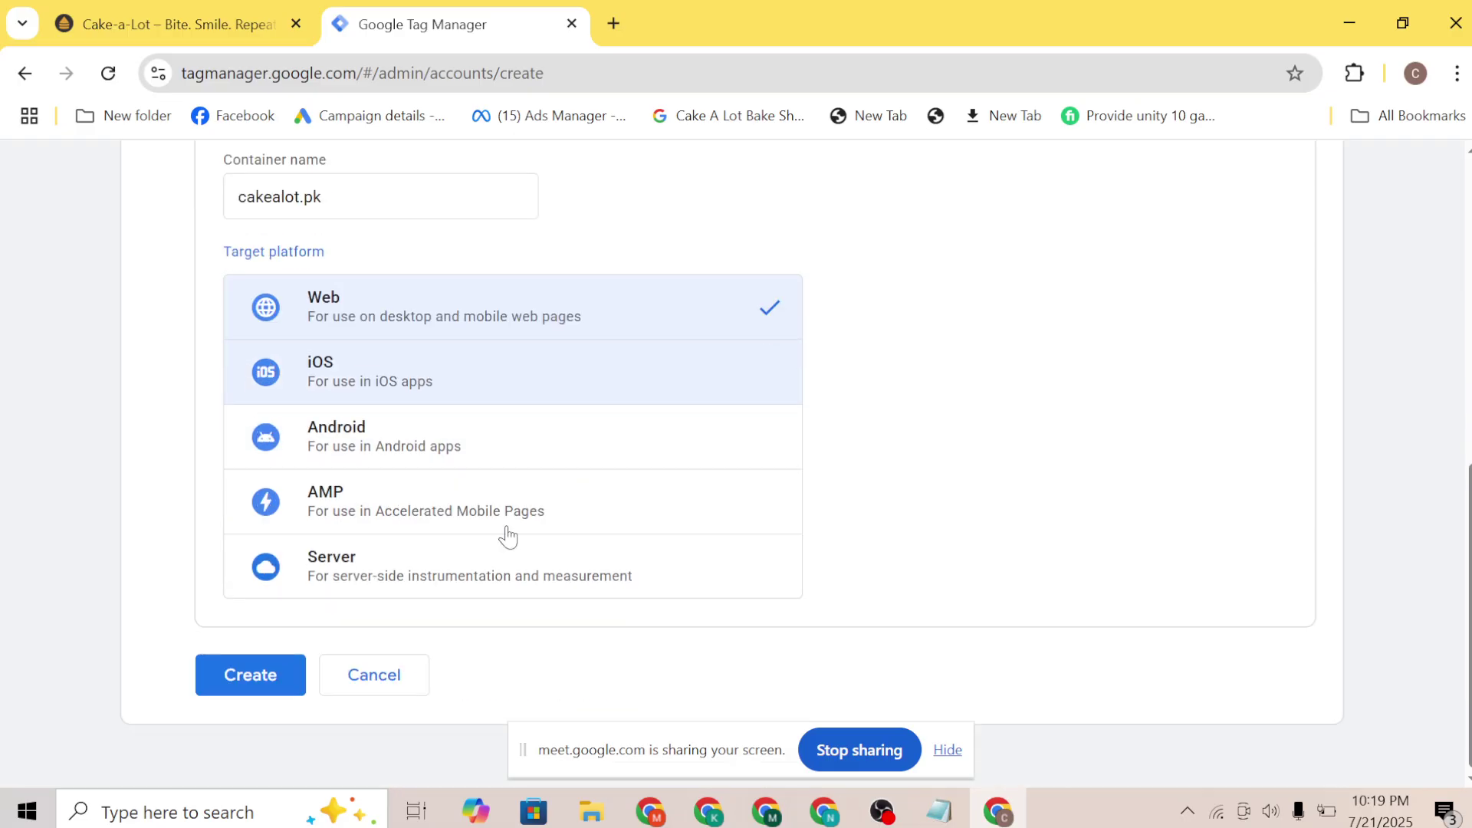
click(261, 692)
scroll(483, 476, down, 5)
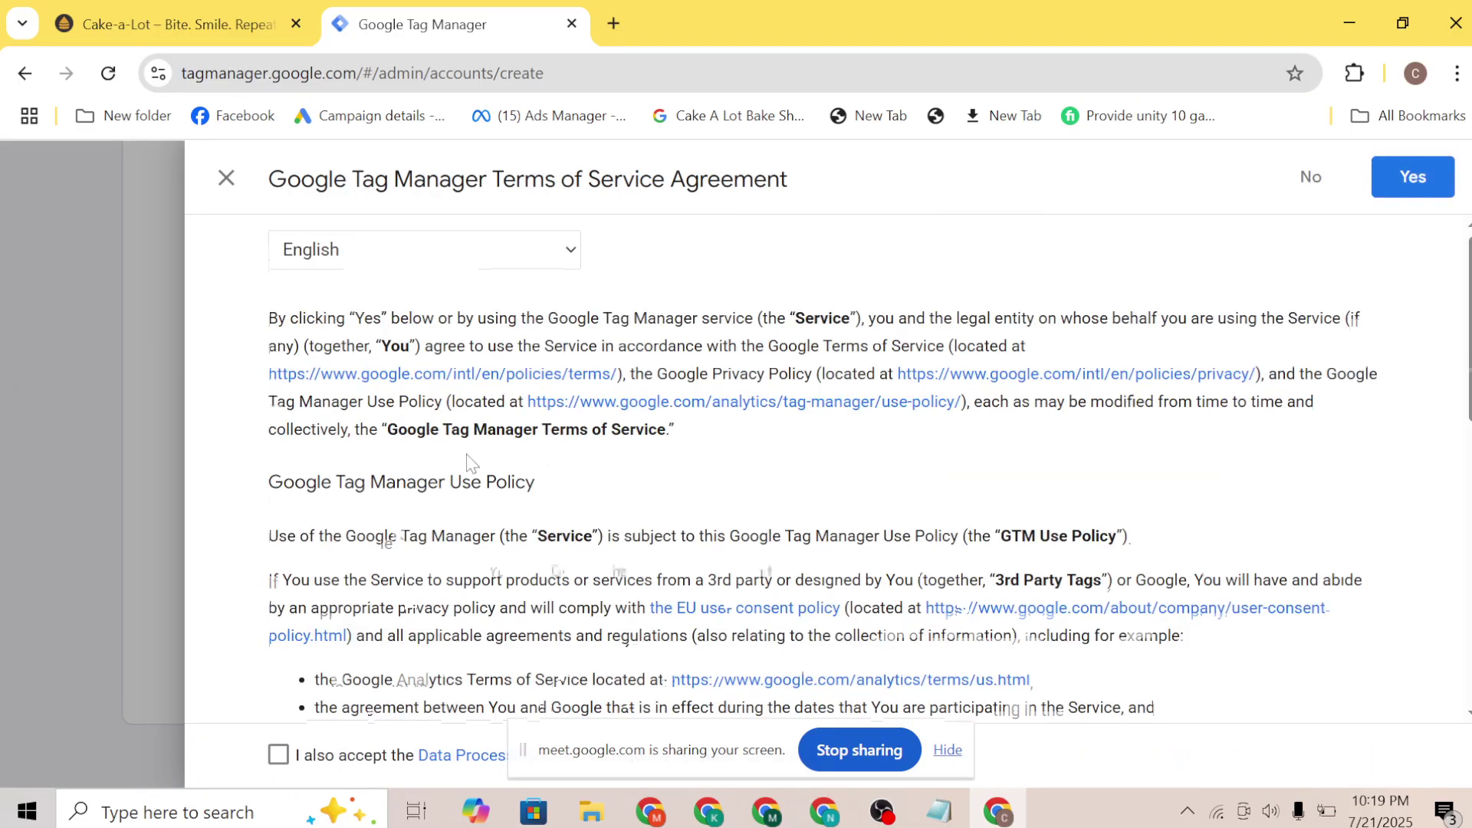
click(277, 755)
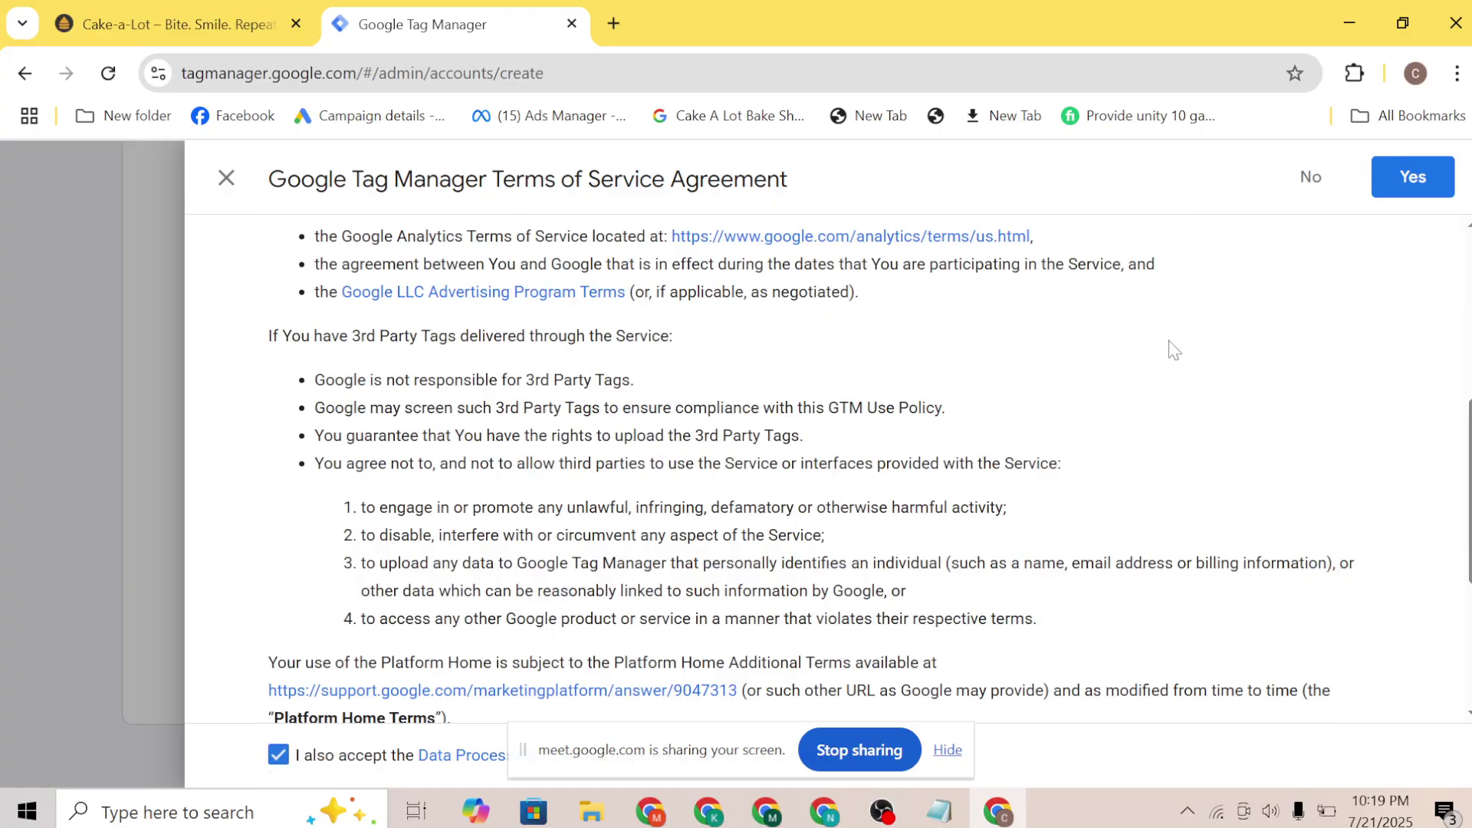
click(1413, 176)
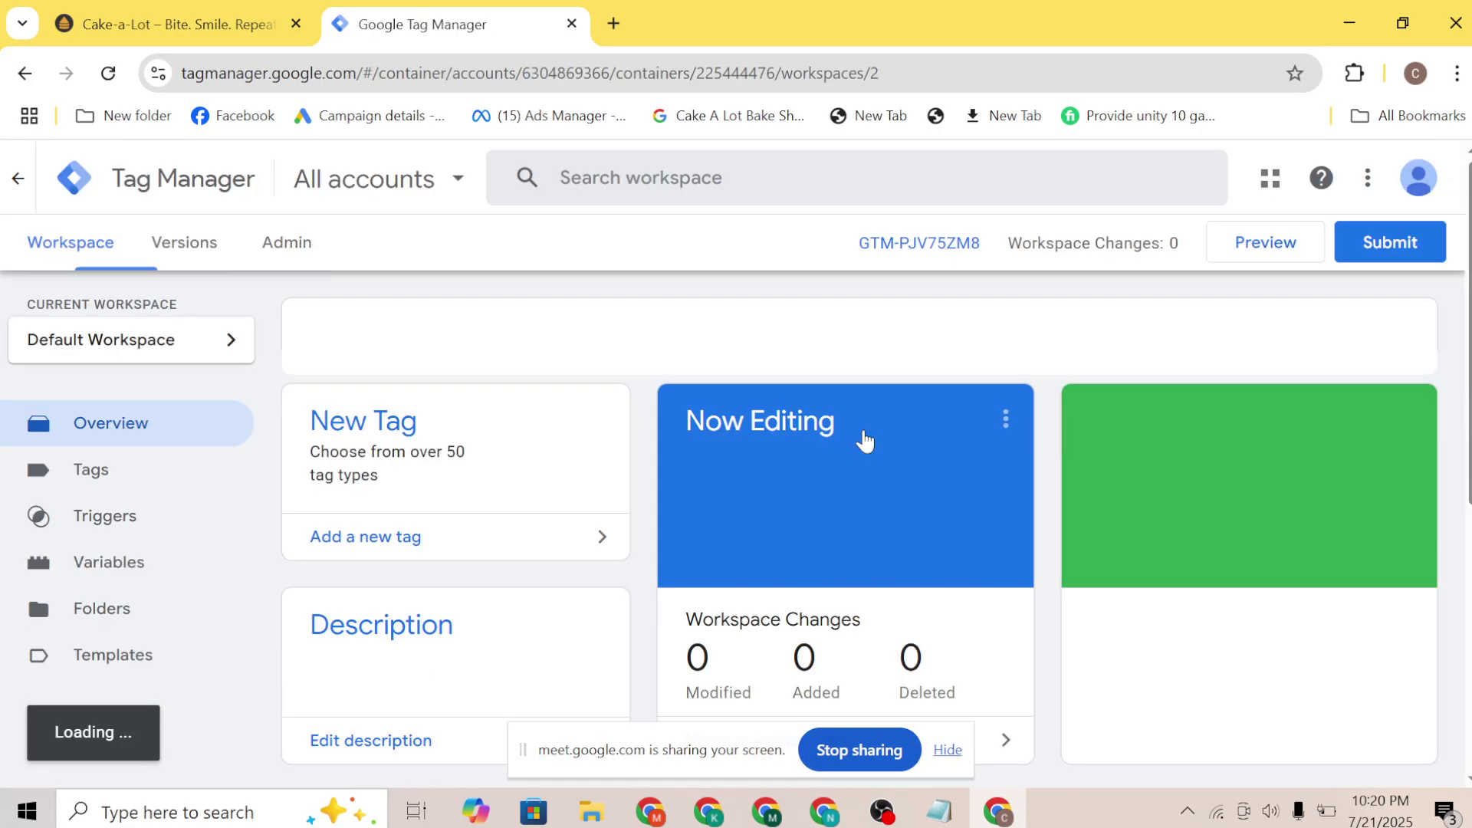
Review the Tag Manager installation instructions for the head code, the body code and the optional website test
scroll(866, 439, down, 2)
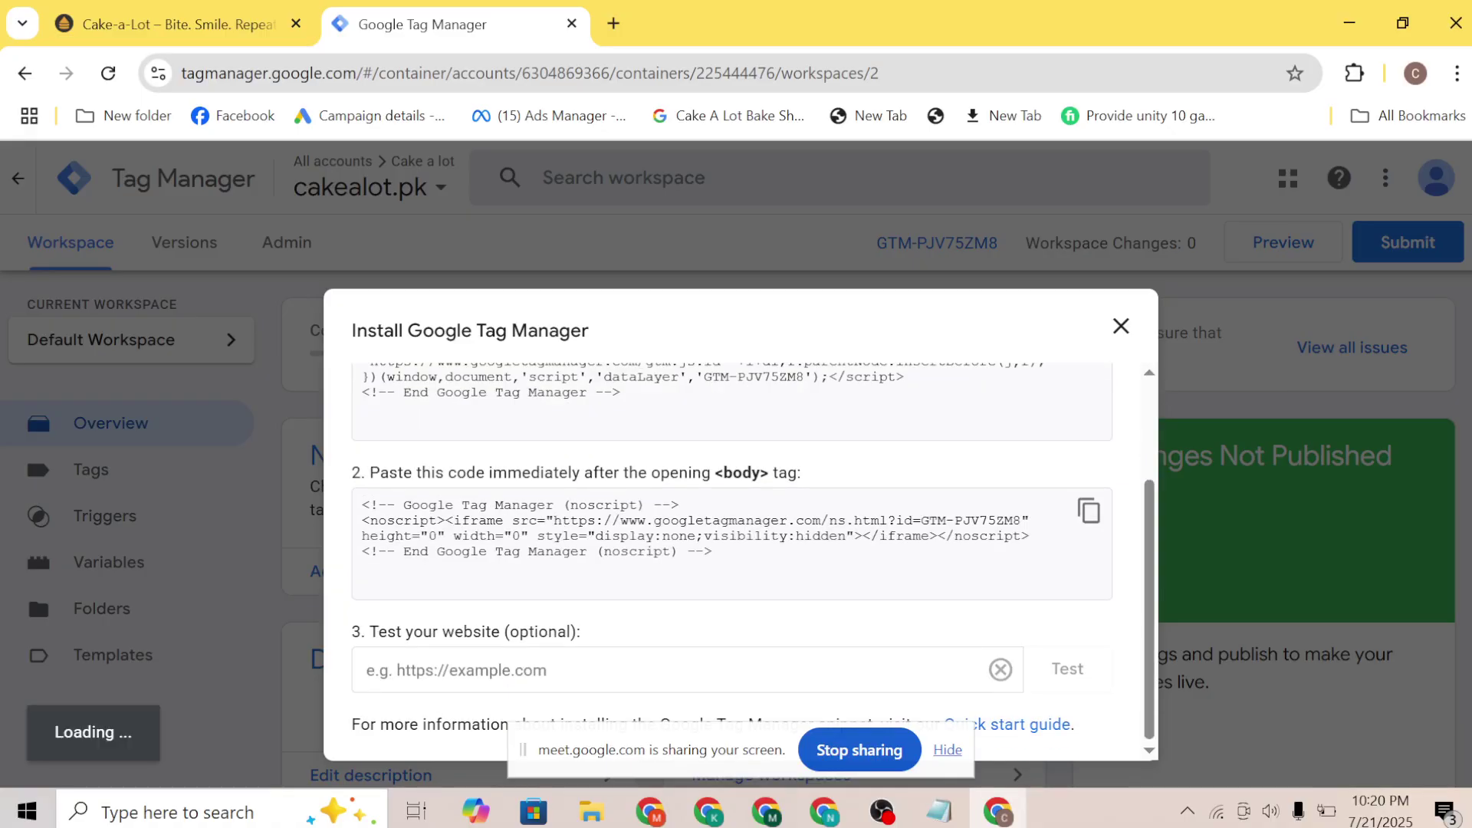
scroll(753, 556, up, 2)
scroll(753, 556, down, 2)
scroll(754, 555, up, 2)
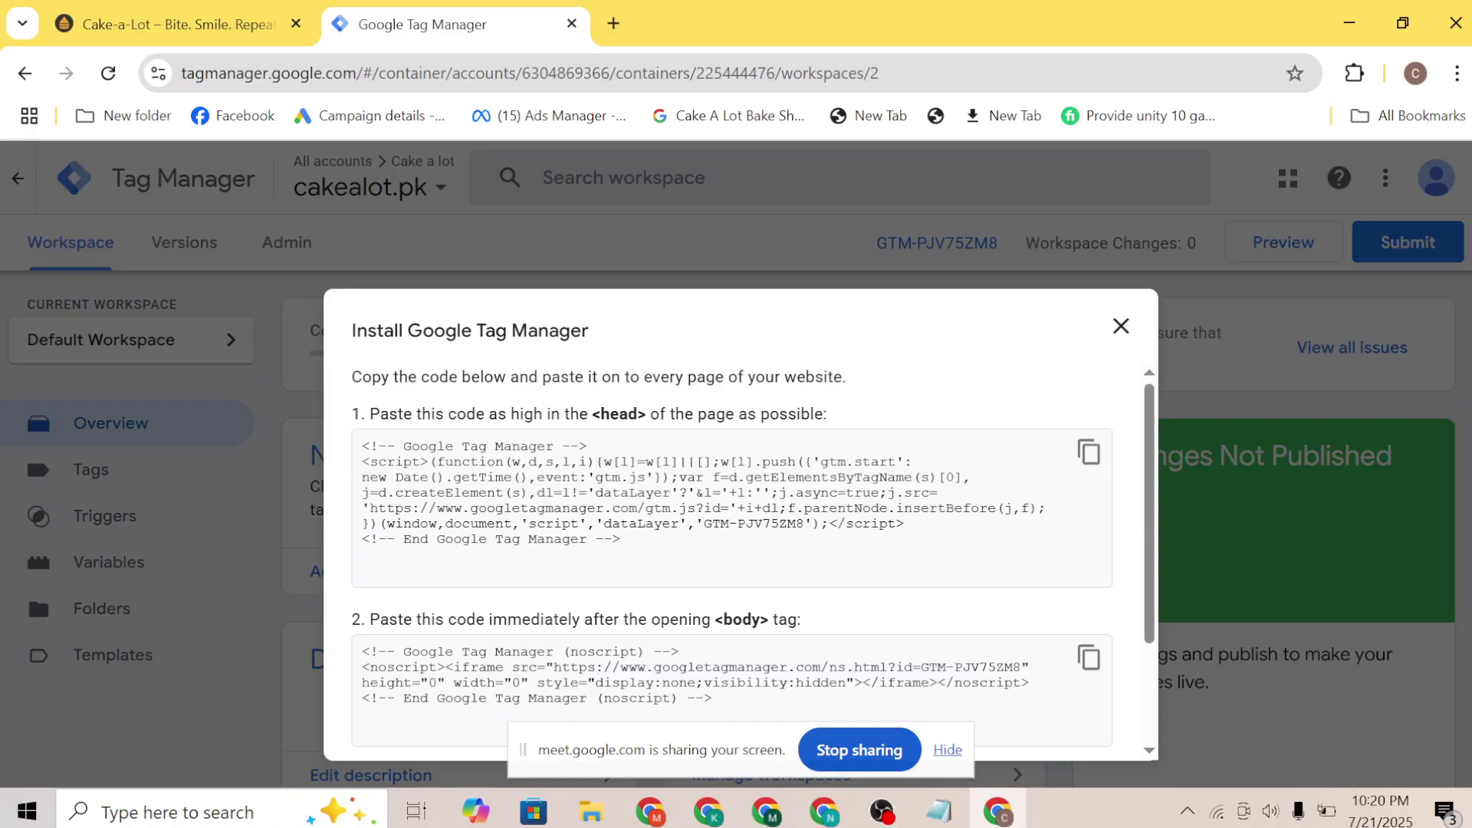
scroll(753, 556, down, 2)
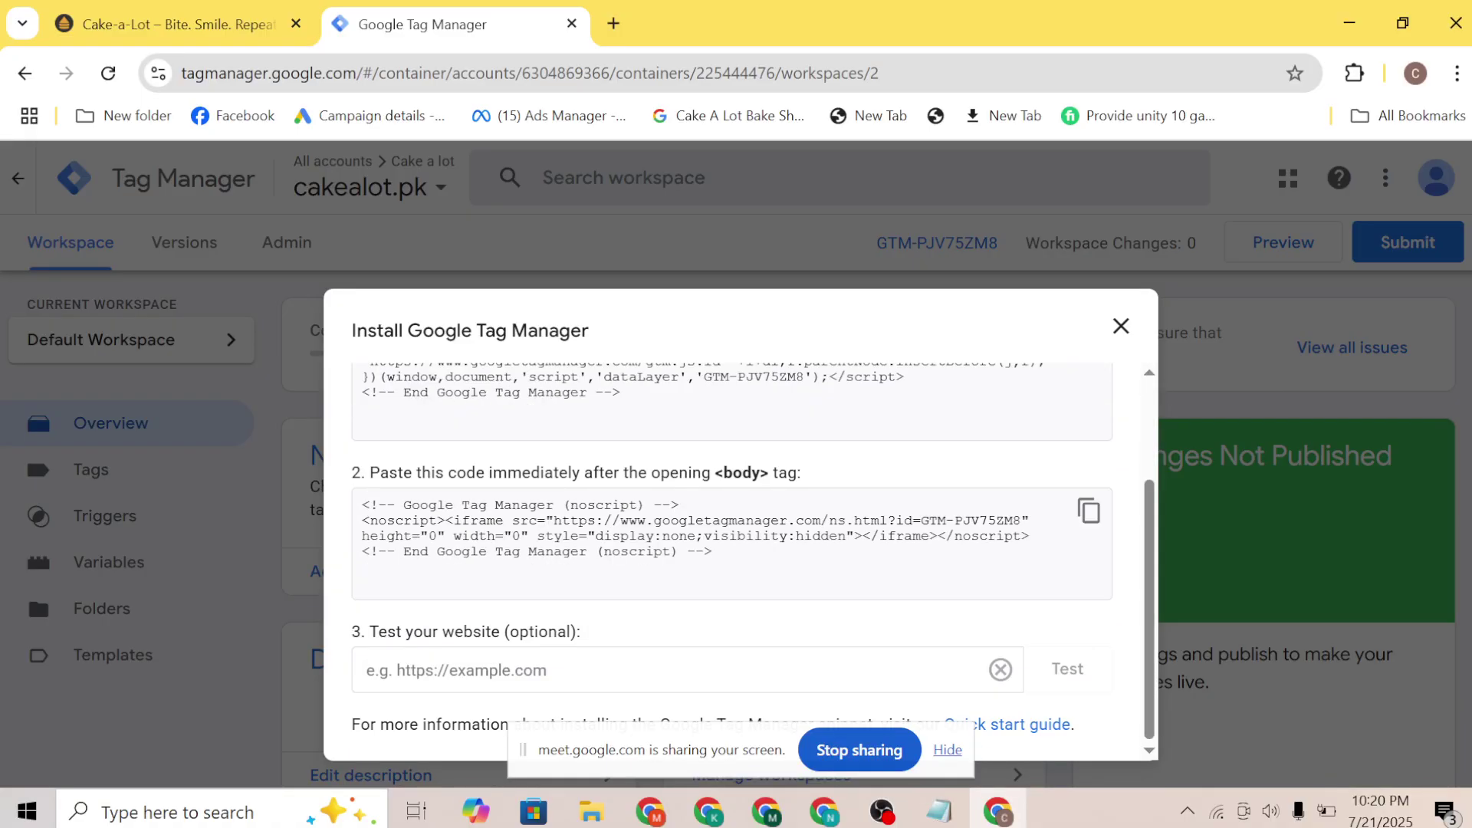
scroll(753, 555, up, 1)
scroll(753, 555, down, 1)
click(948, 750)
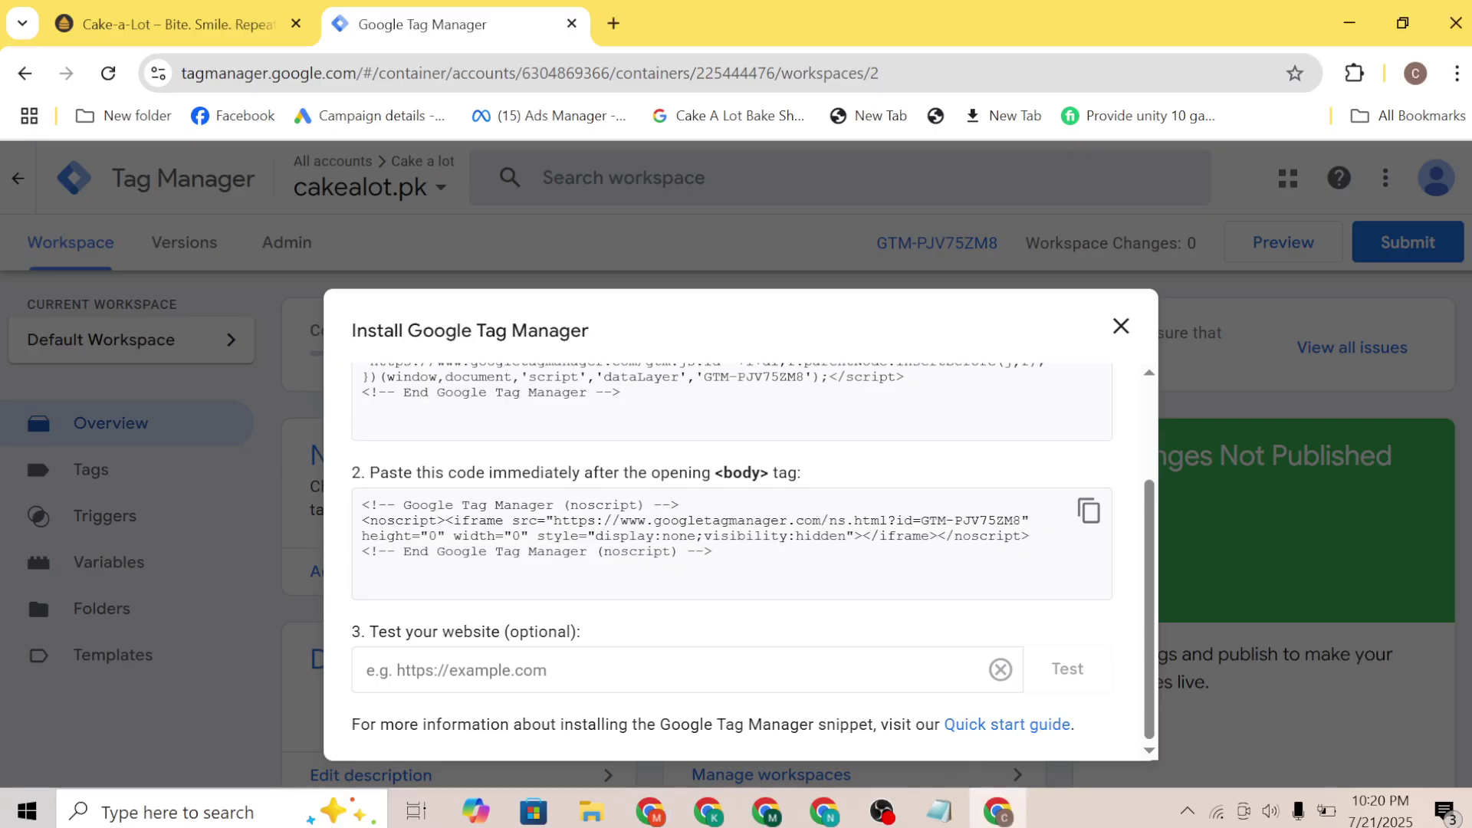
scroll(753, 556, up, 2)
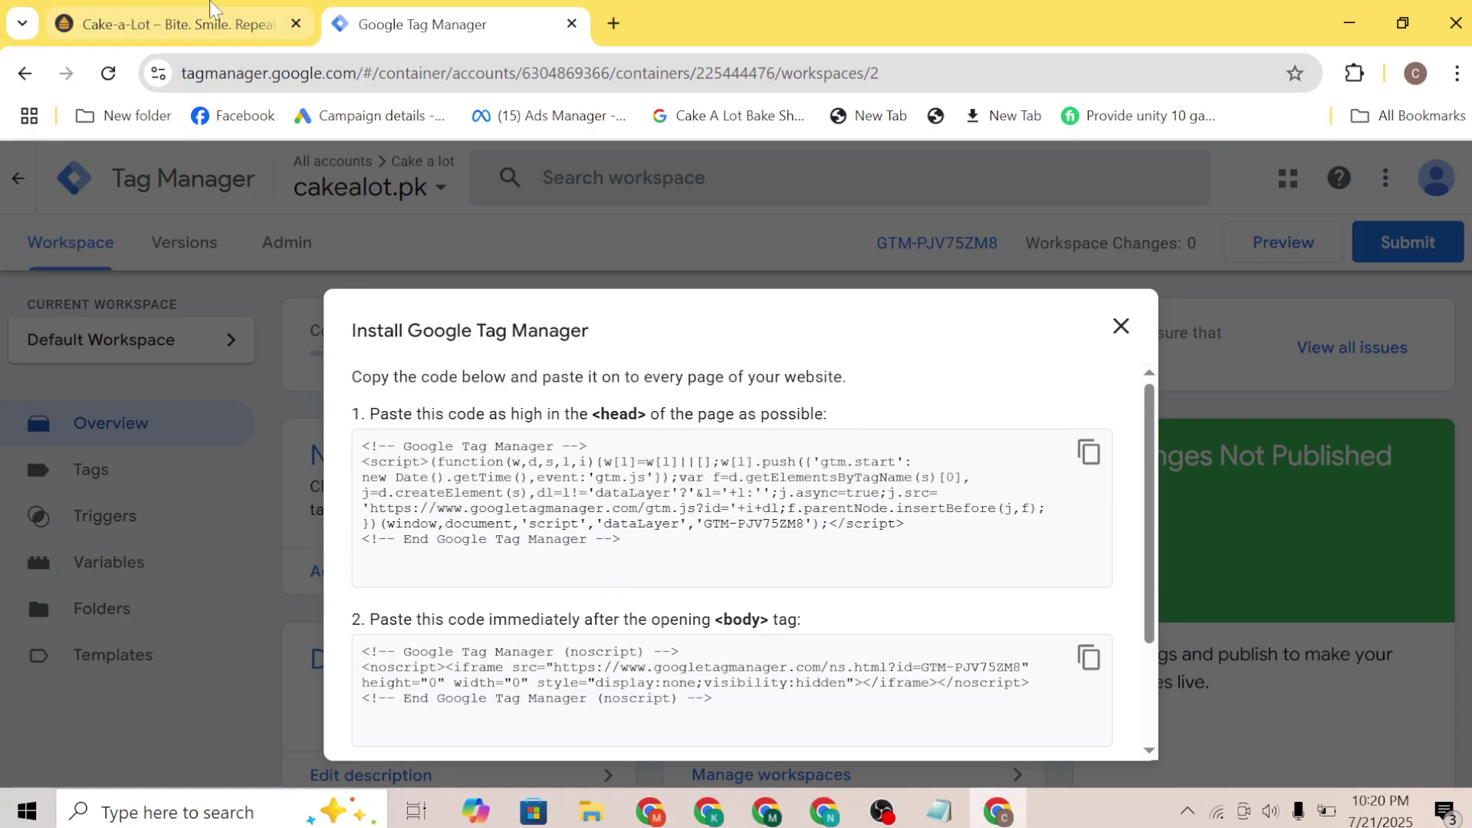
Open the Cake-a-Lot site's wp-admin page and log in to WordPress with the saved credentials
click(170, 9)
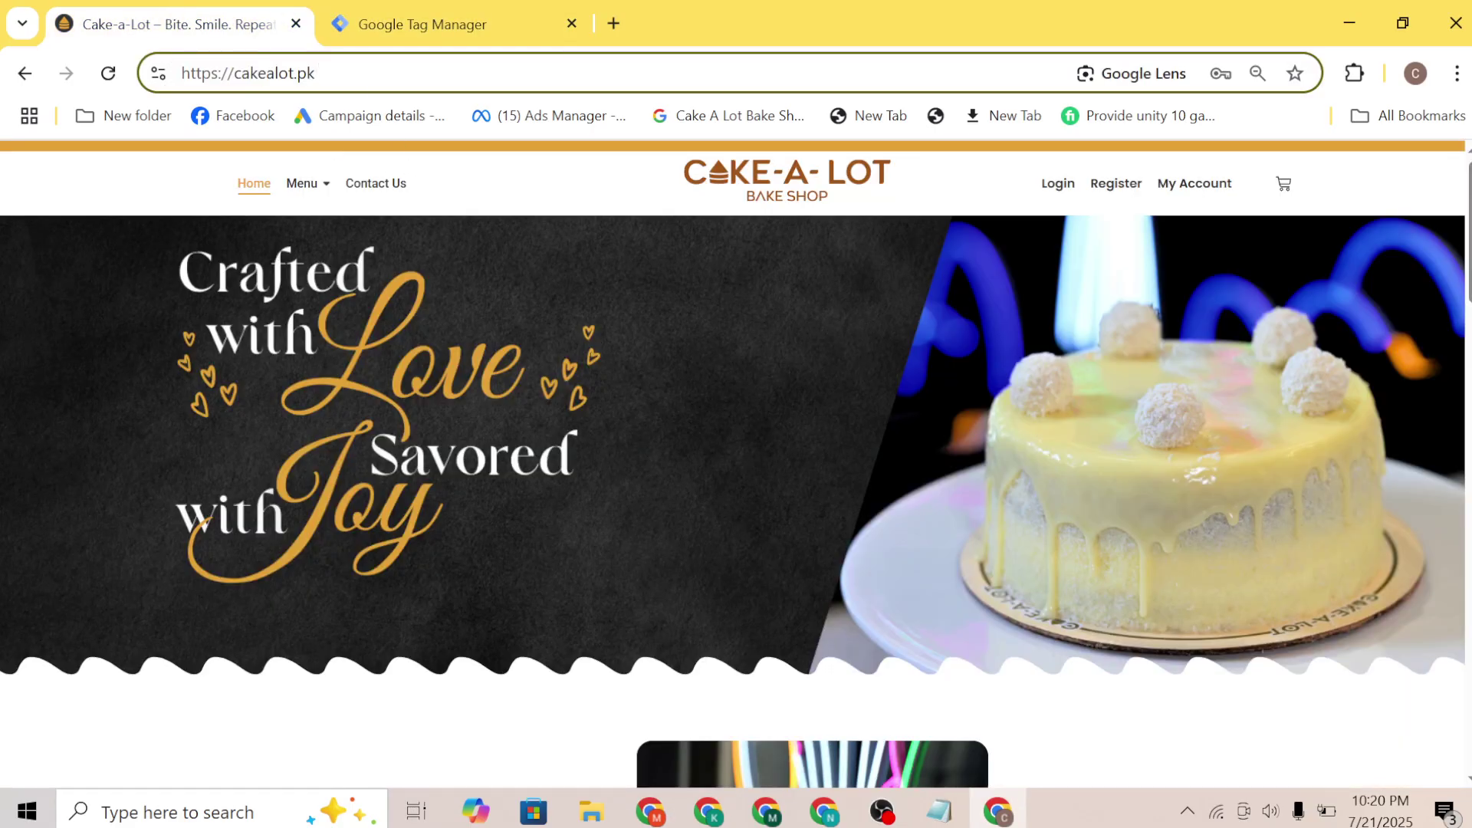
text(/)
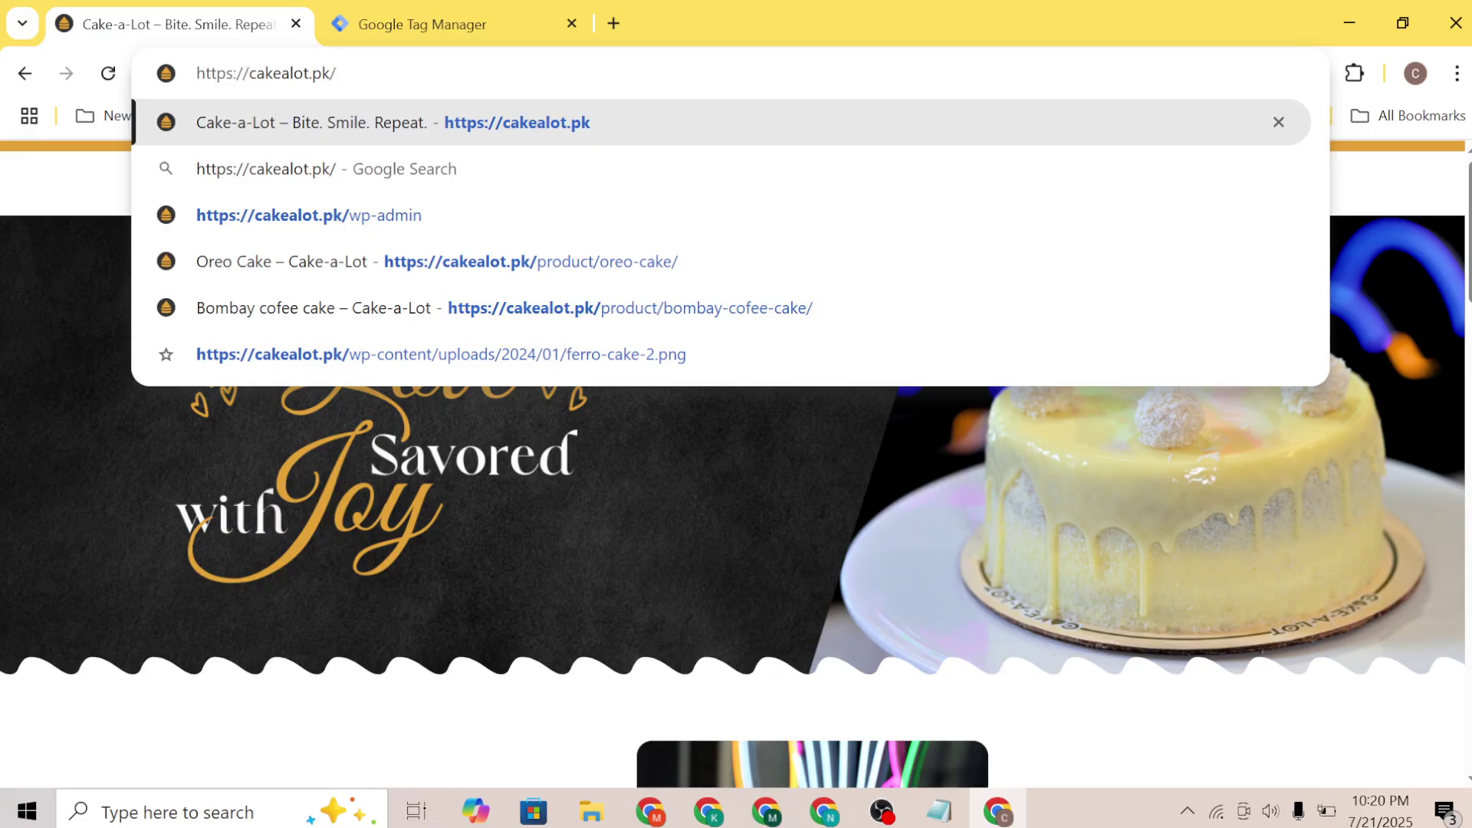
key(Down)
key(Down)
key(Return)
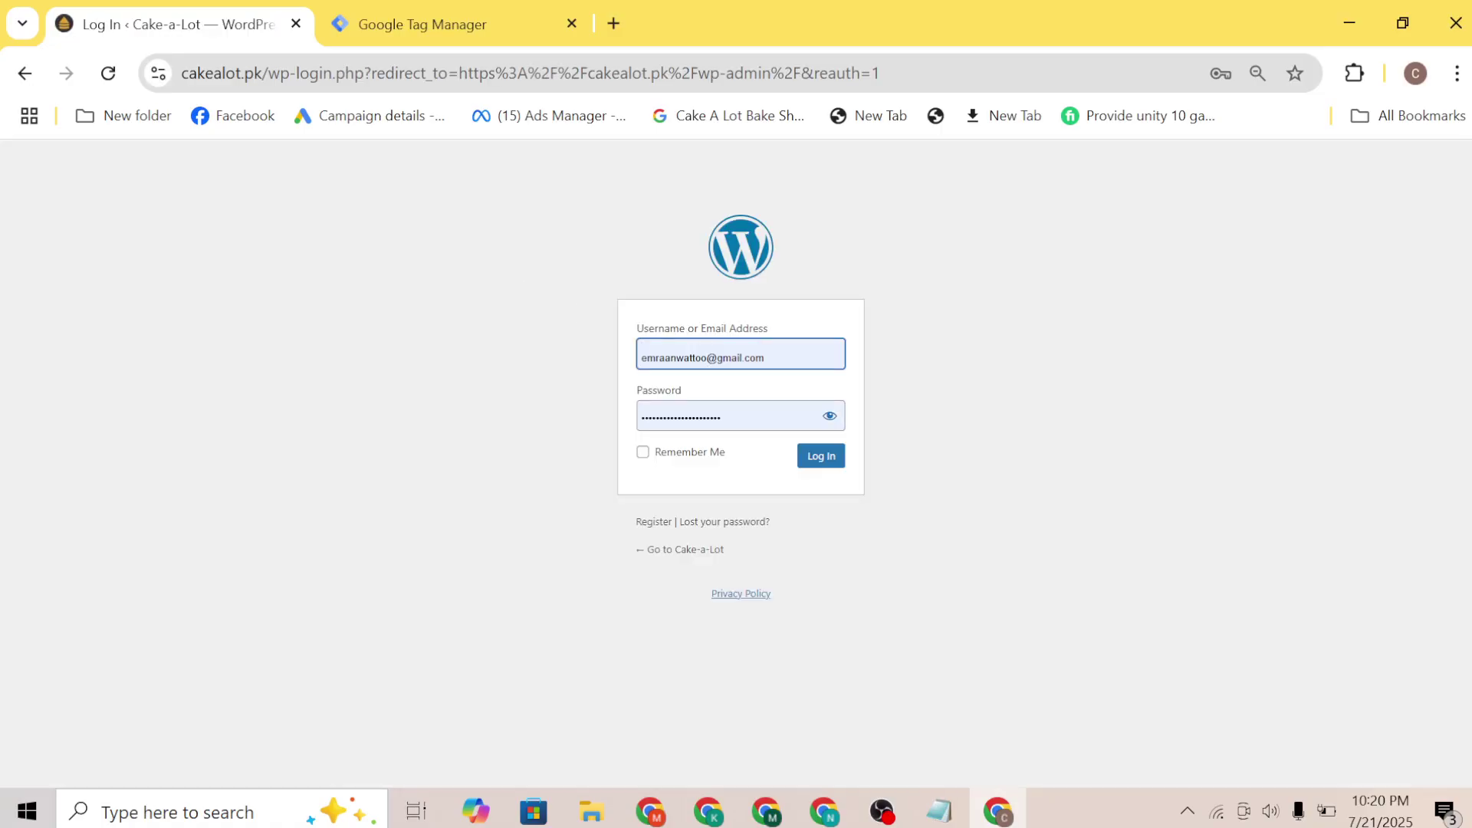
click(823, 457)
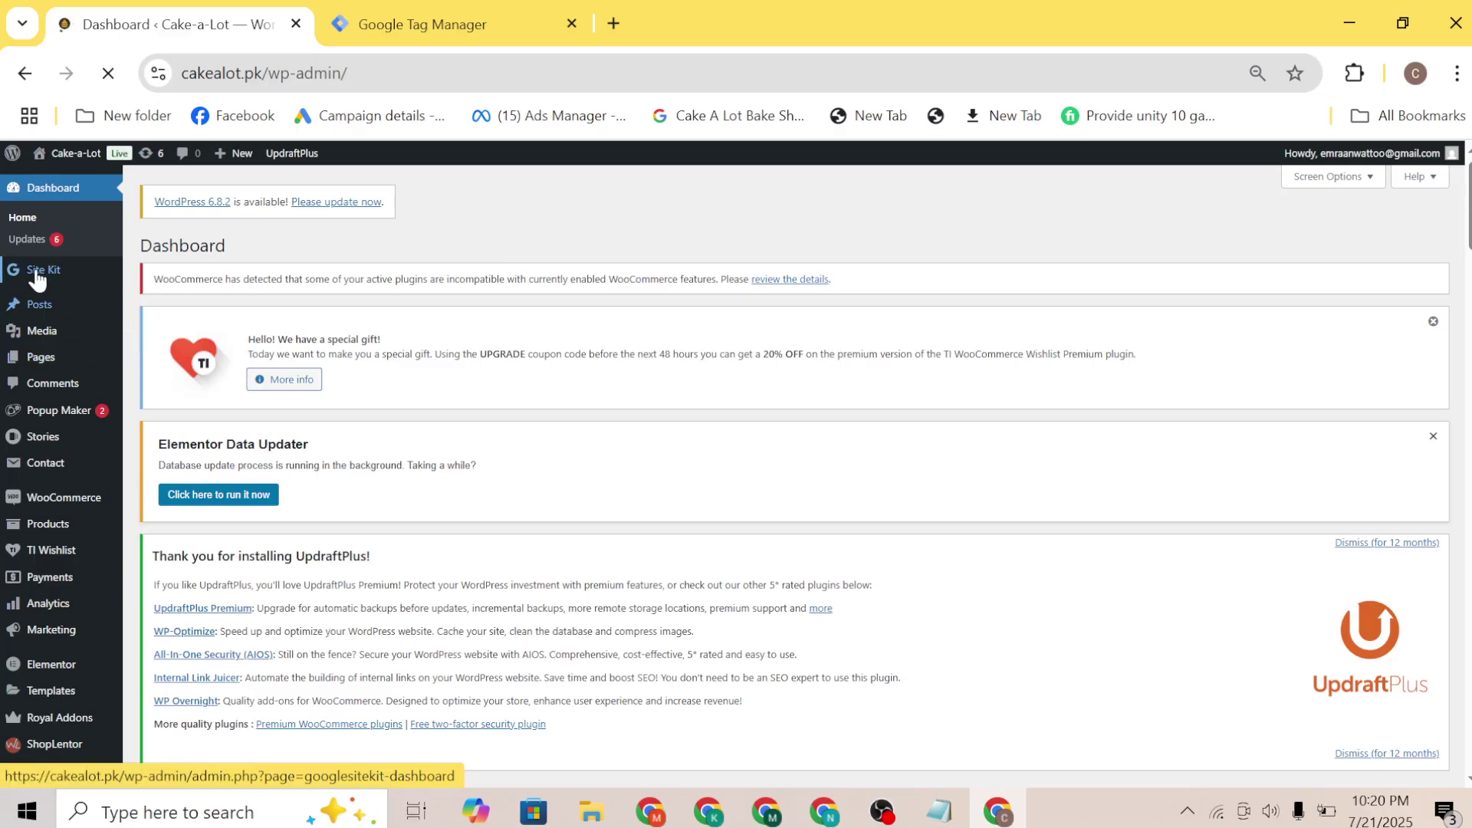
Open the Site Kit dashboard in WordPress and look through its metrics, traffic and content sections
mouse_move(35, 278)
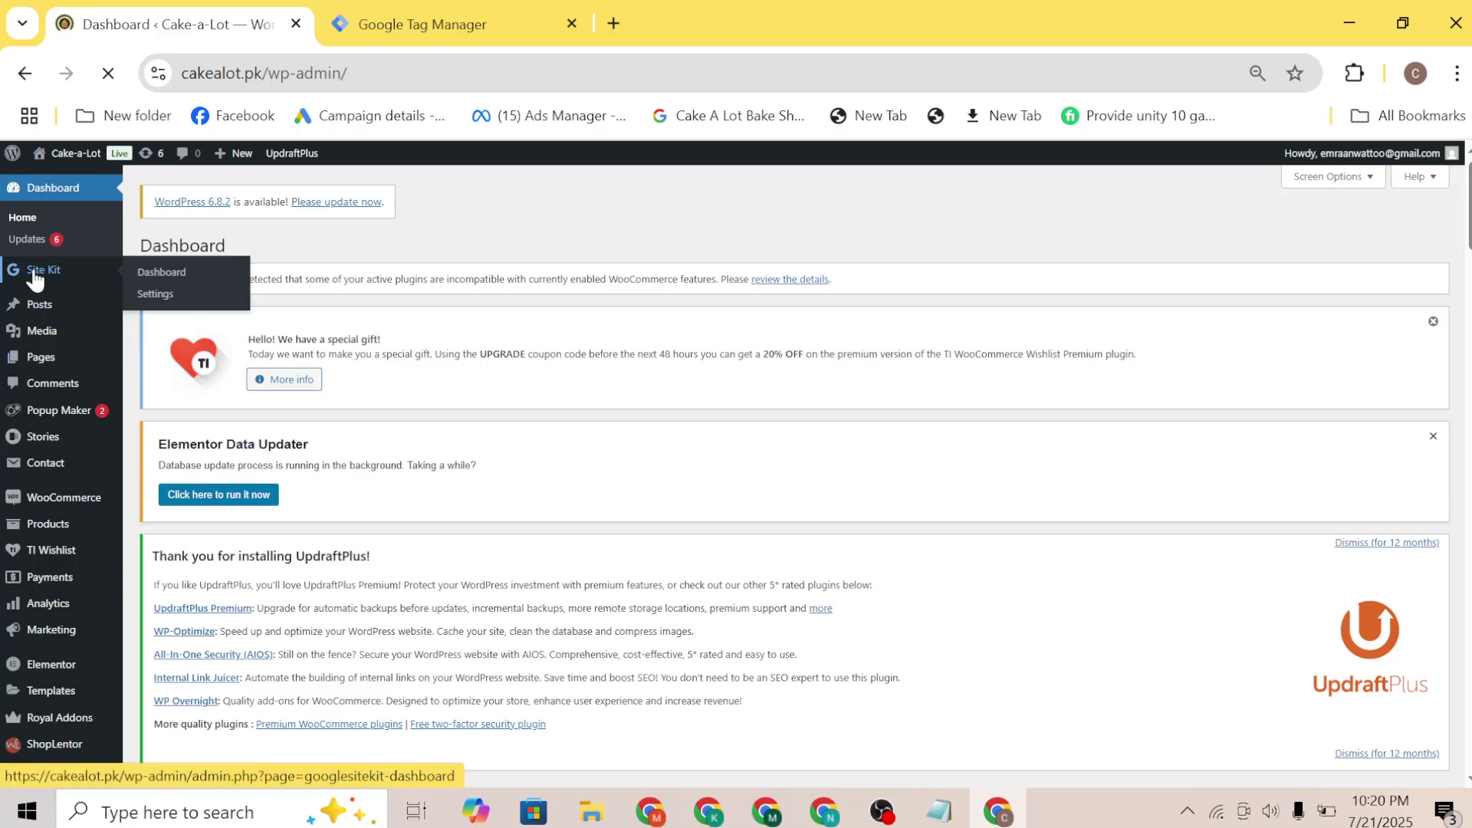
click(34, 278)
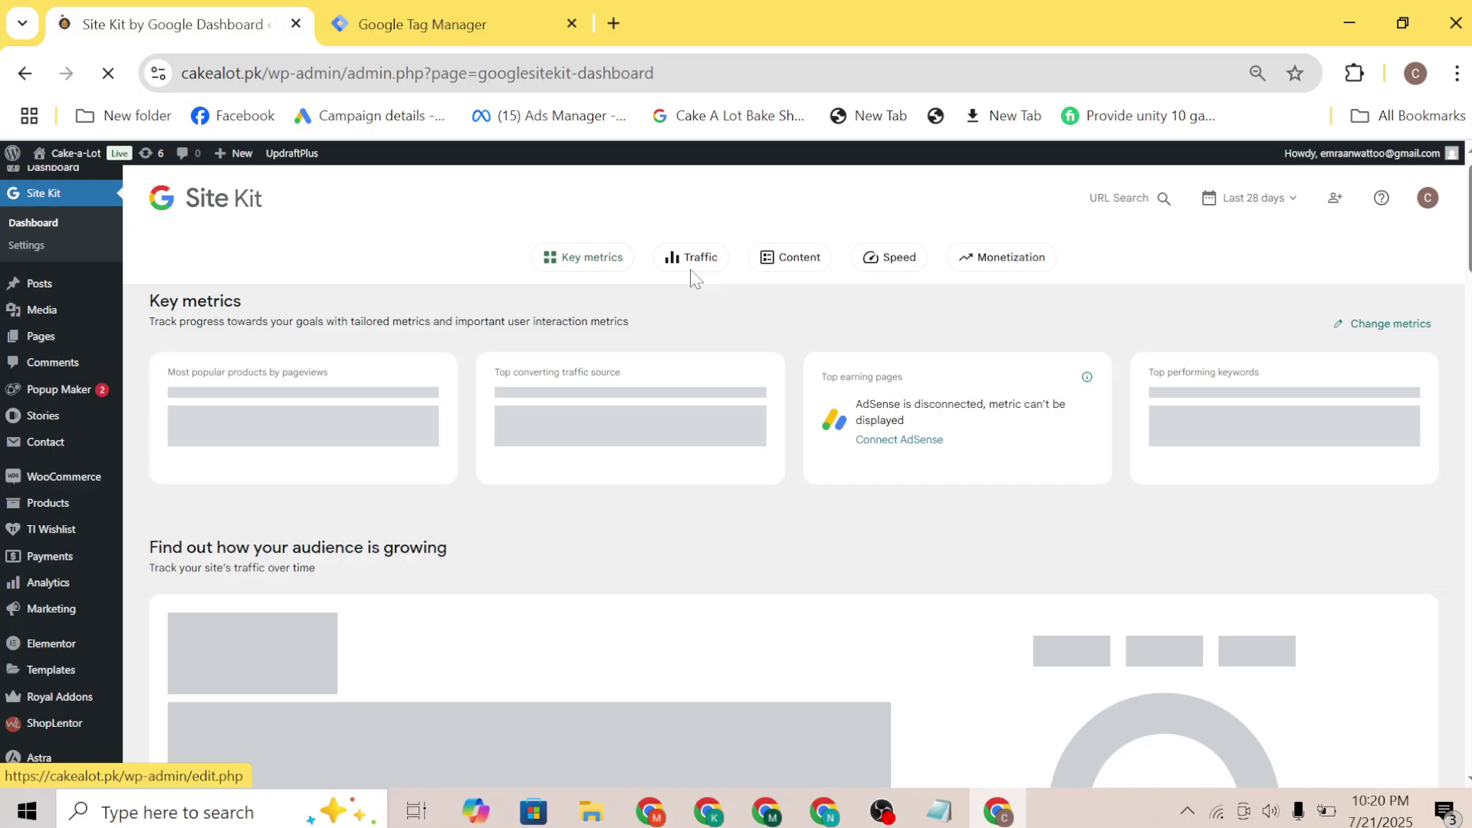
scroll(897, 417, down, 4)
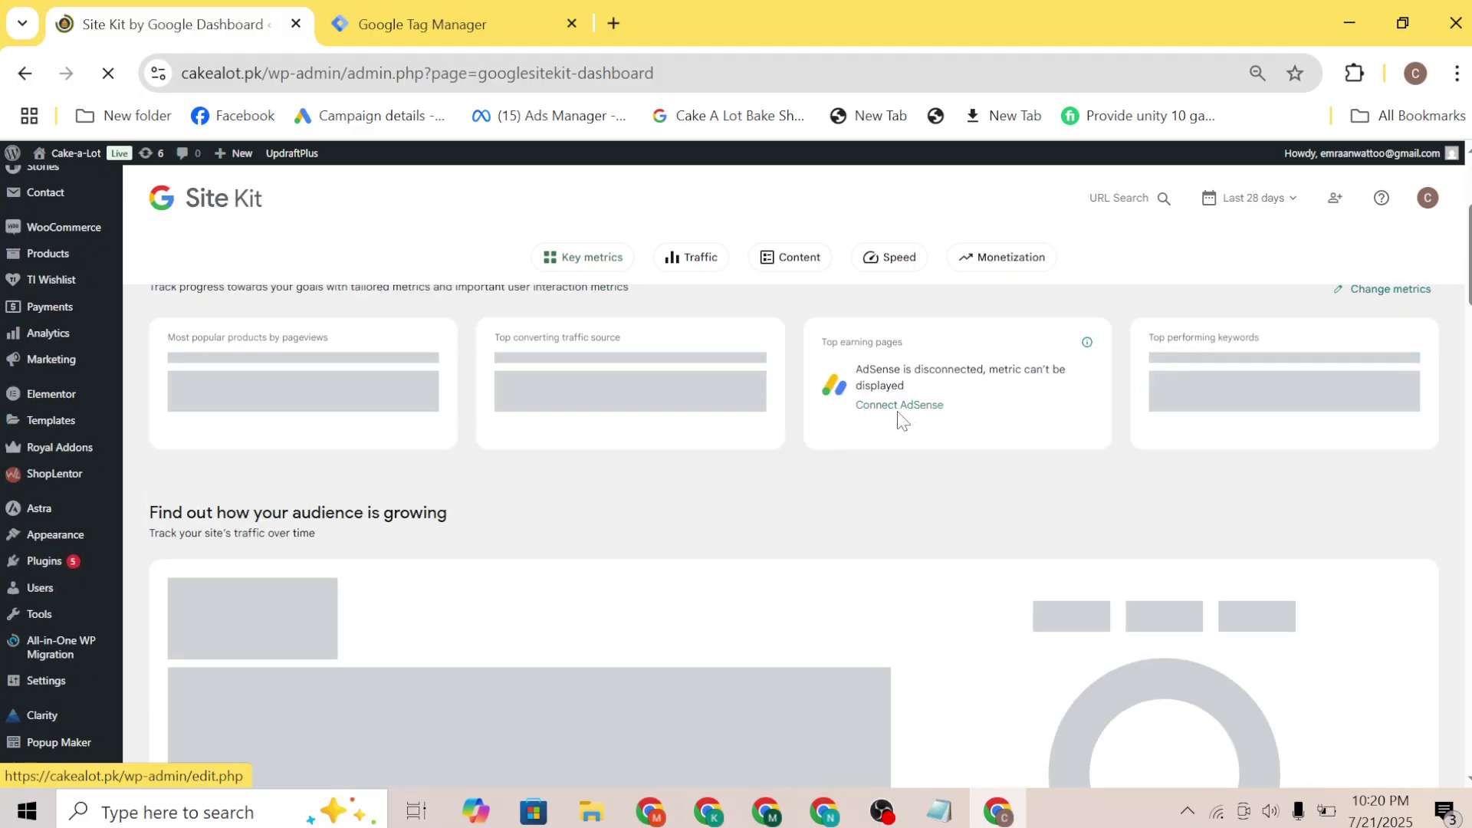
scroll(897, 411, down, 15)
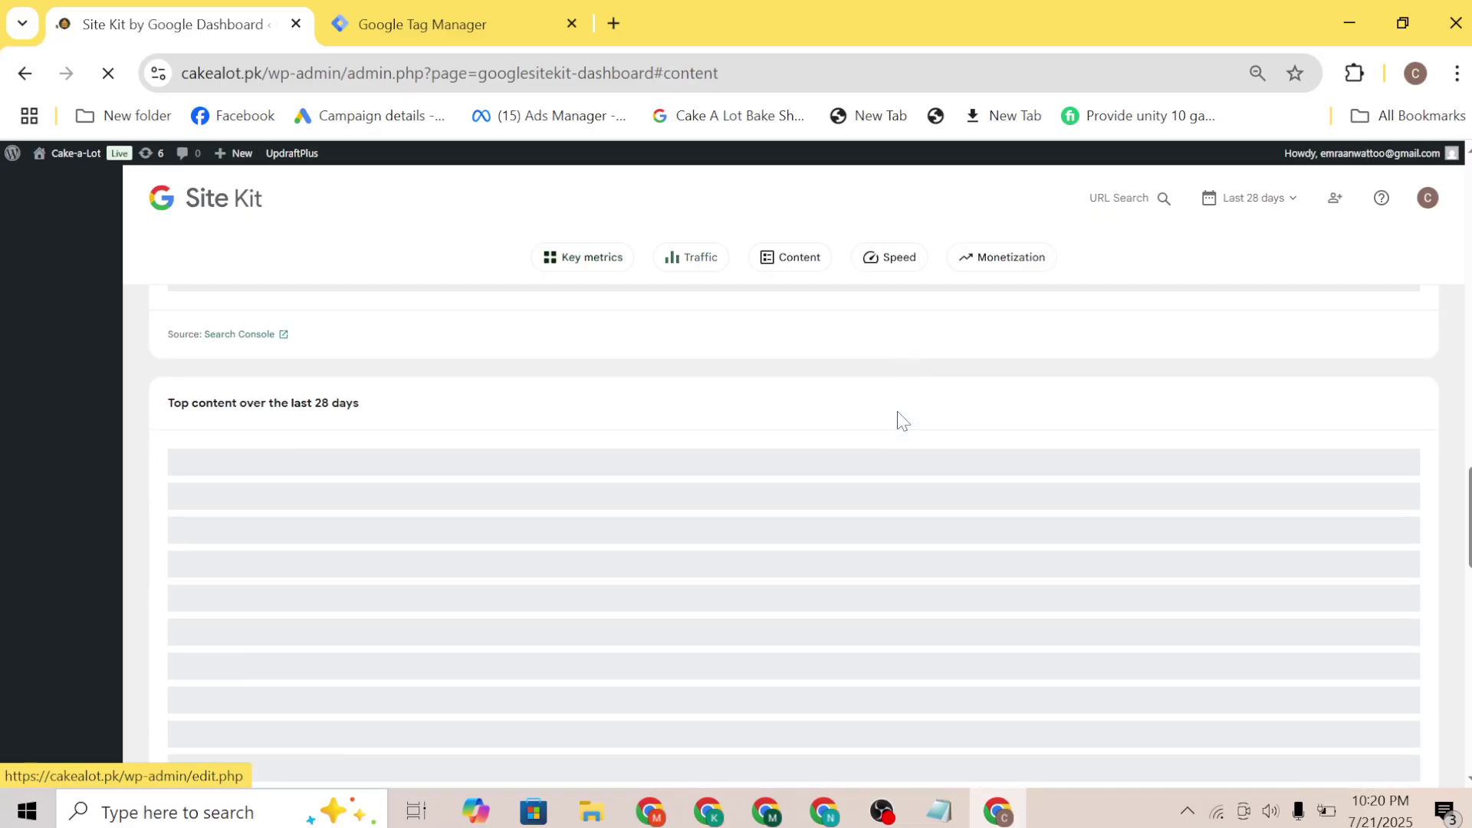
scroll(899, 419, up, 20)
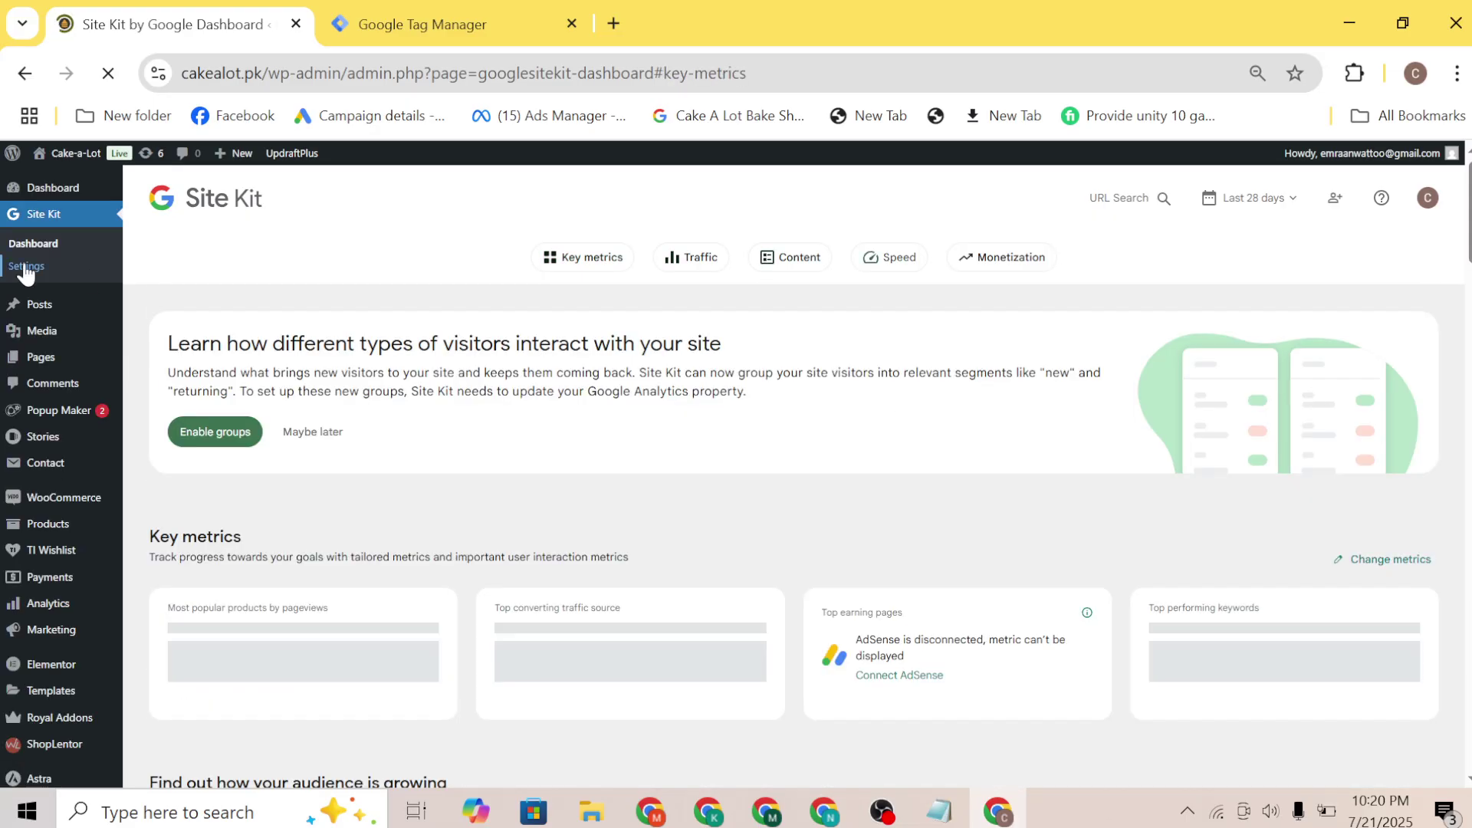
Open Site Kit's settings and view the additional services available to connect, including Tag Manager
click(26, 268)
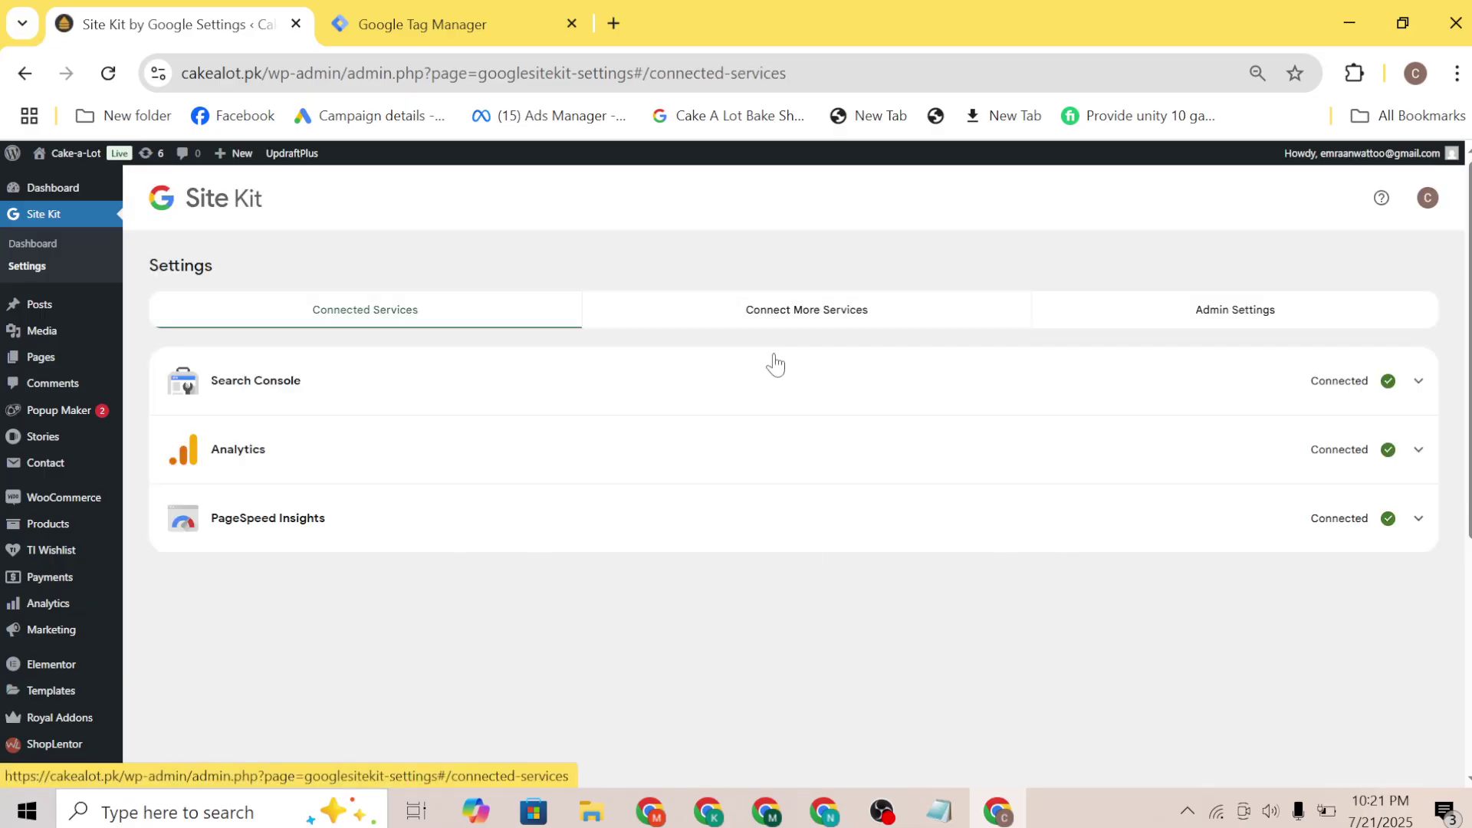
click(844, 312)
scroll(930, 437, down, 1)
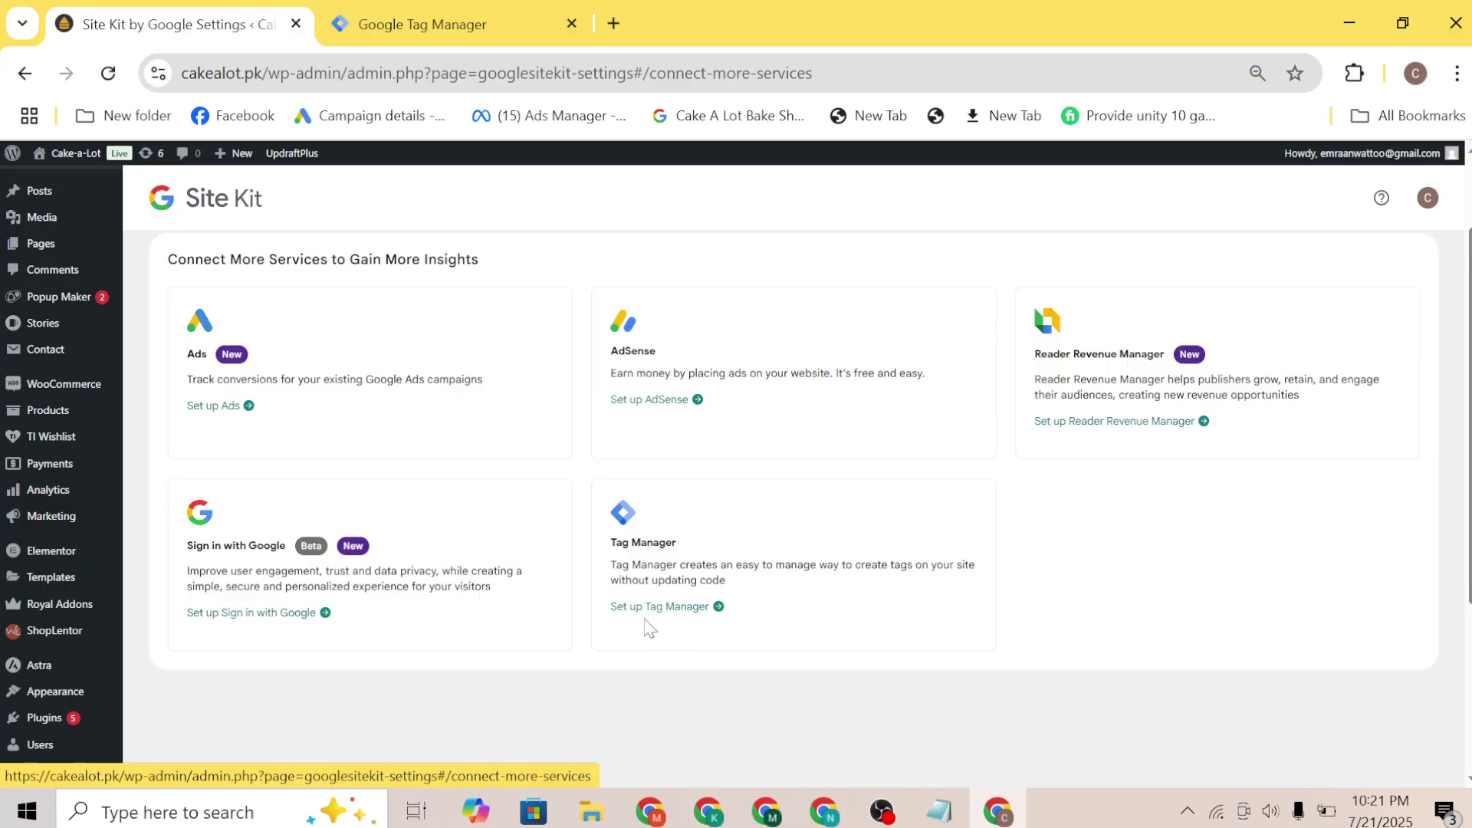
scroll(54, 603, down, 1)
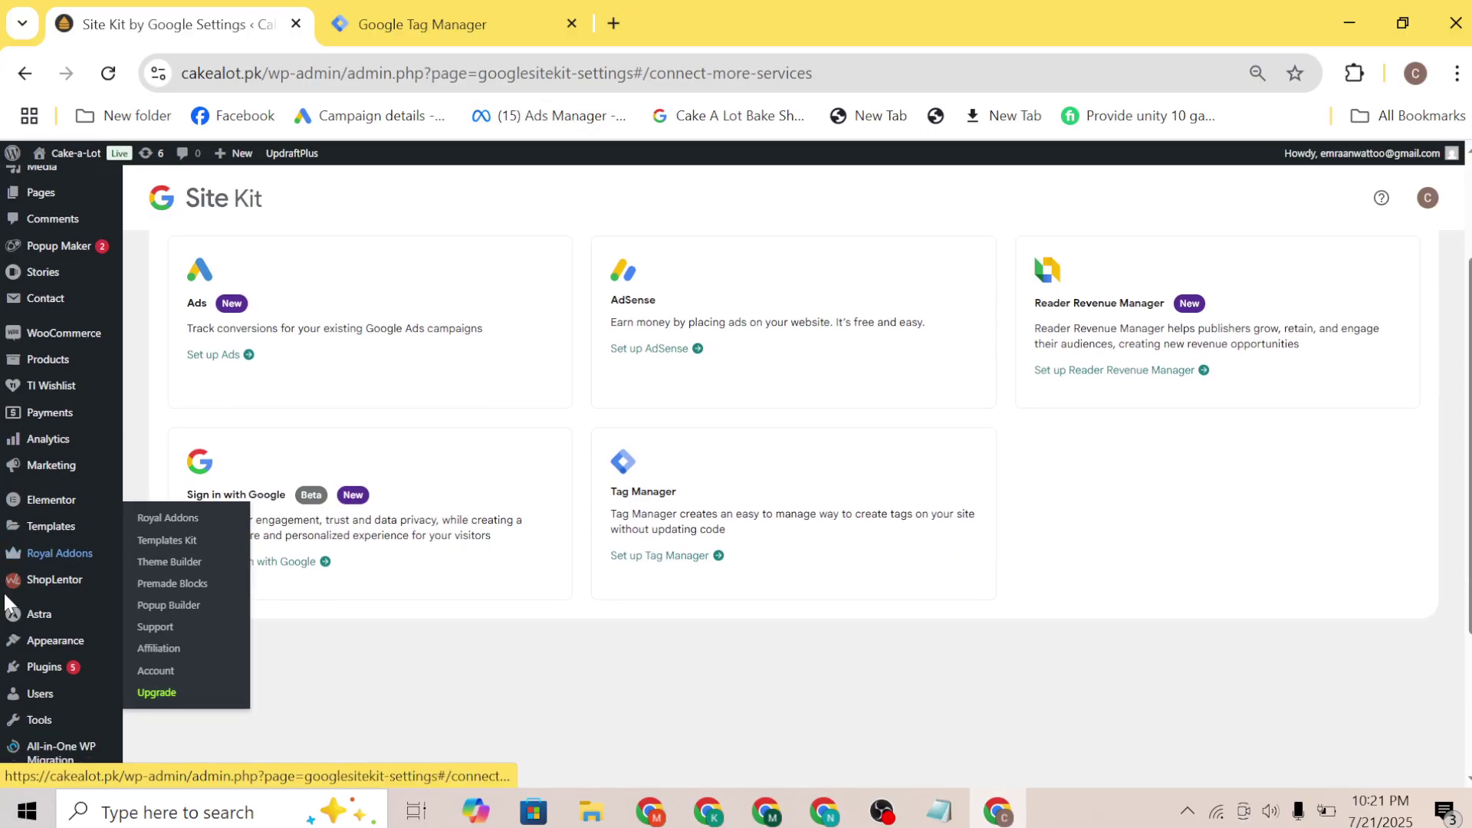
Check the Tag Manager installation code again, then open the Astra theme's header.php in WordPress's Theme File Editor, acknowledging the editing warning
click(367, 11)
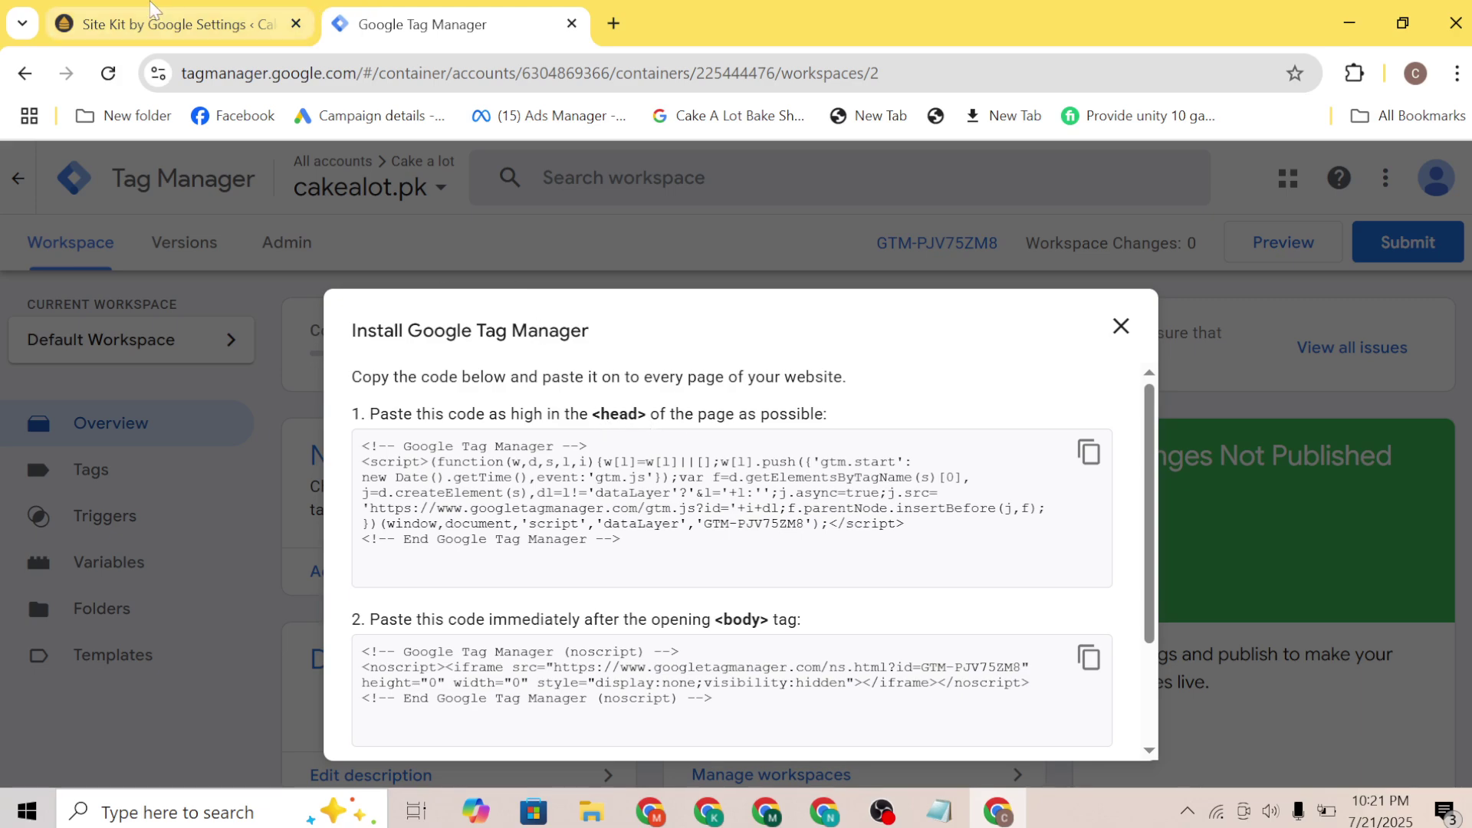
click(245, 17)
scroll(99, 467, down, 1)
mouse_move(63, 597)
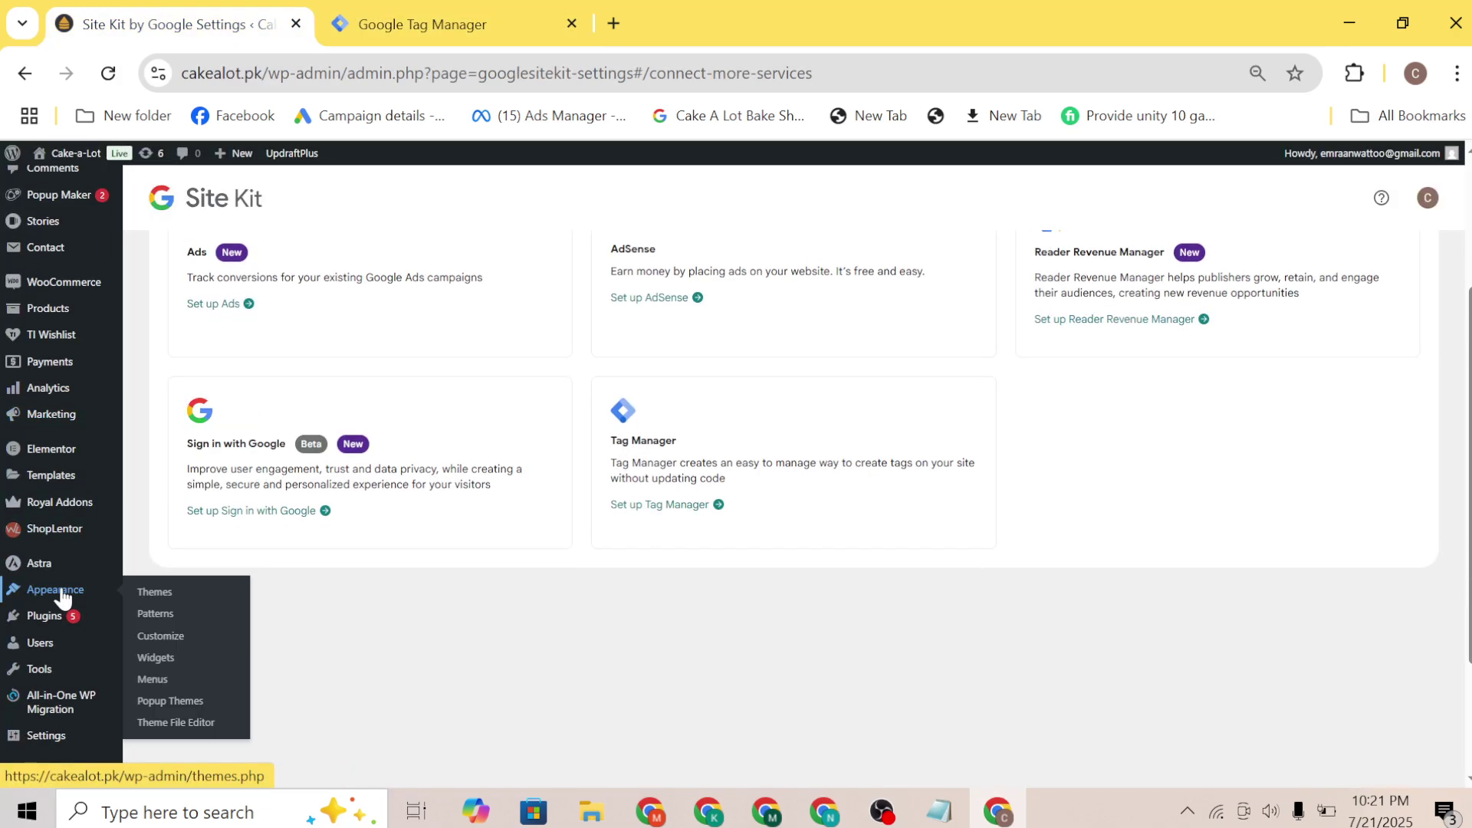
click(179, 729)
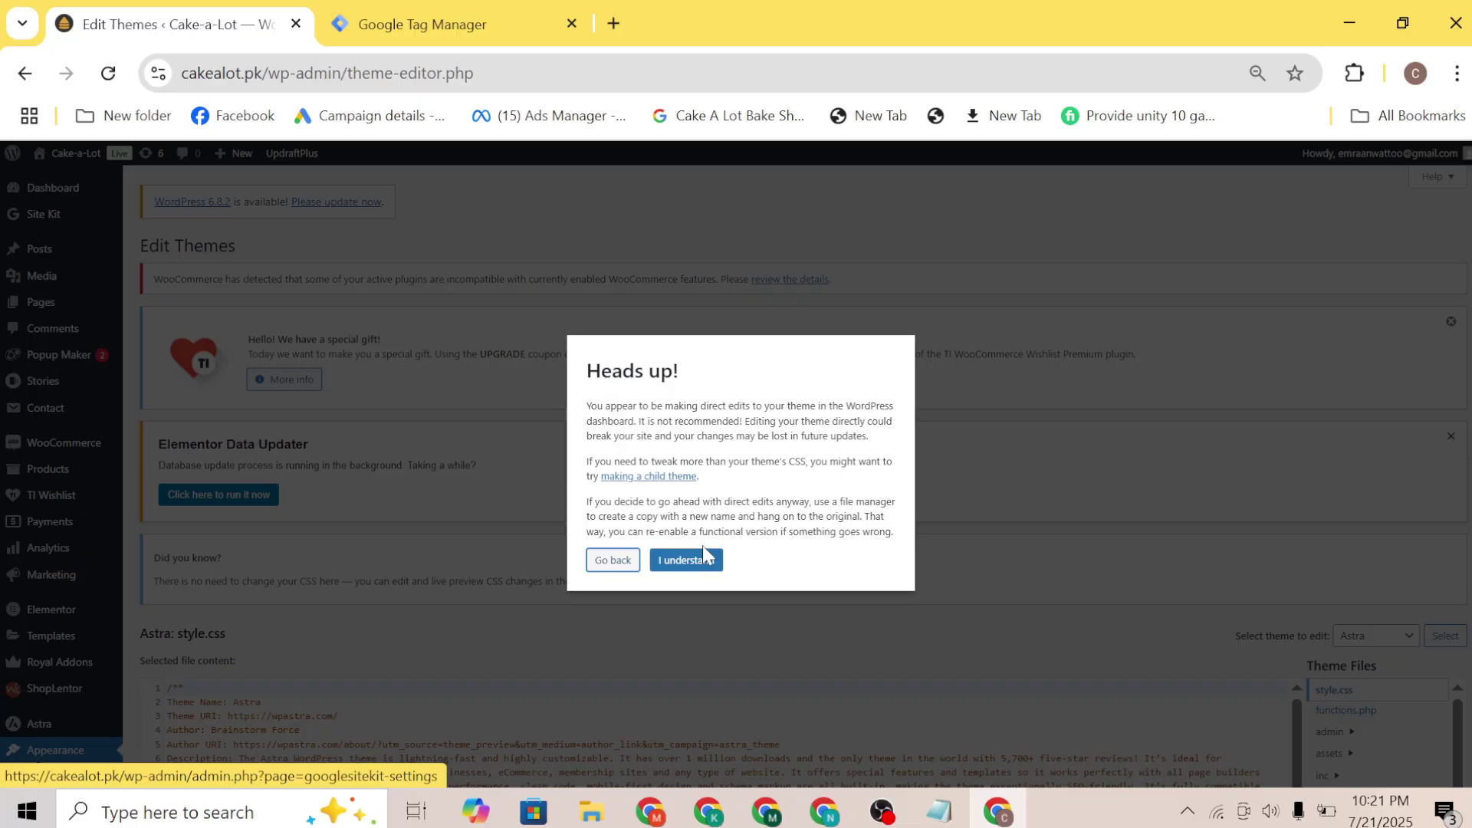
click(703, 559)
scroll(703, 553, down, 5)
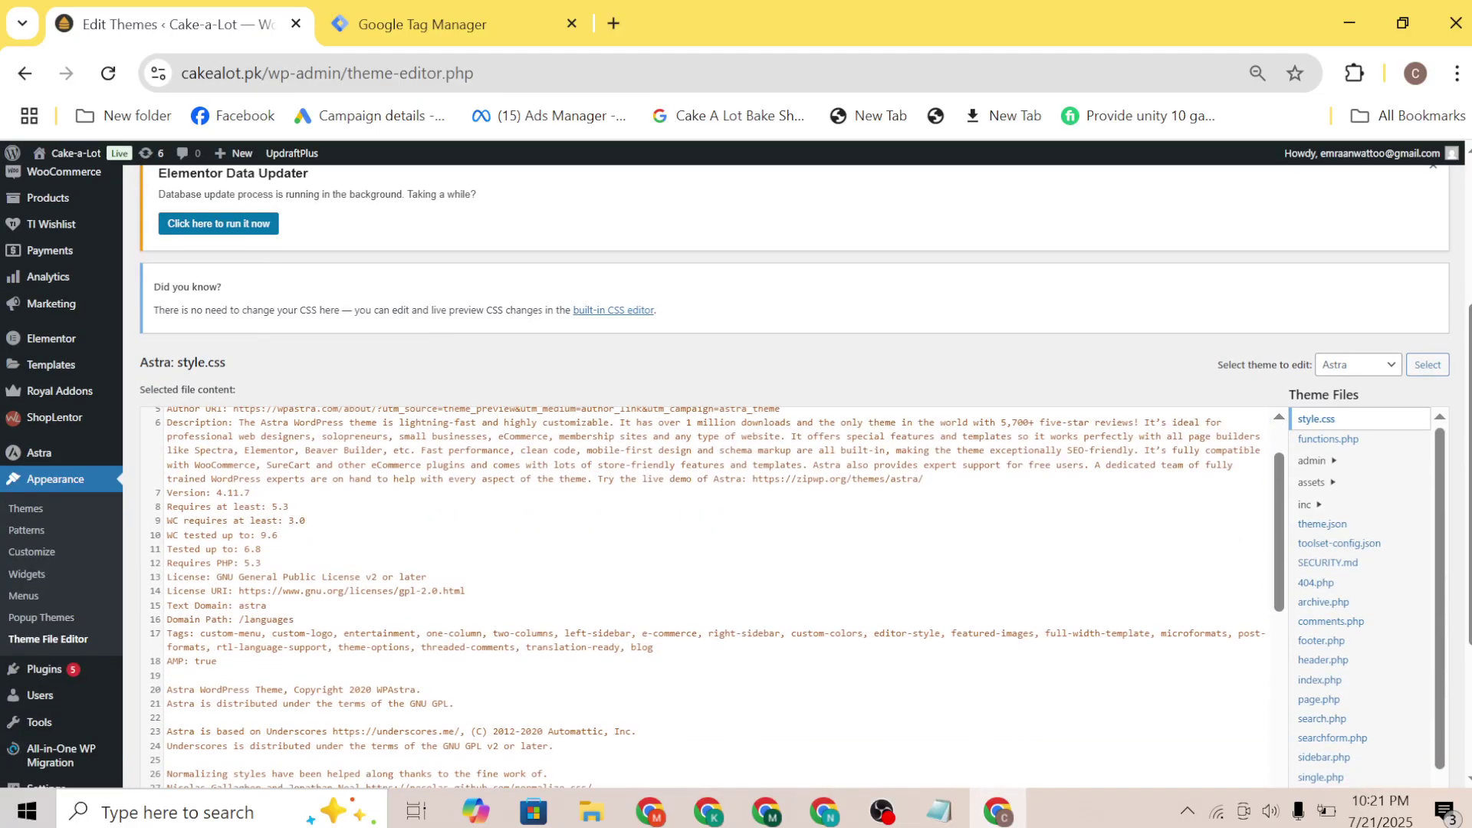
click(1323, 660)
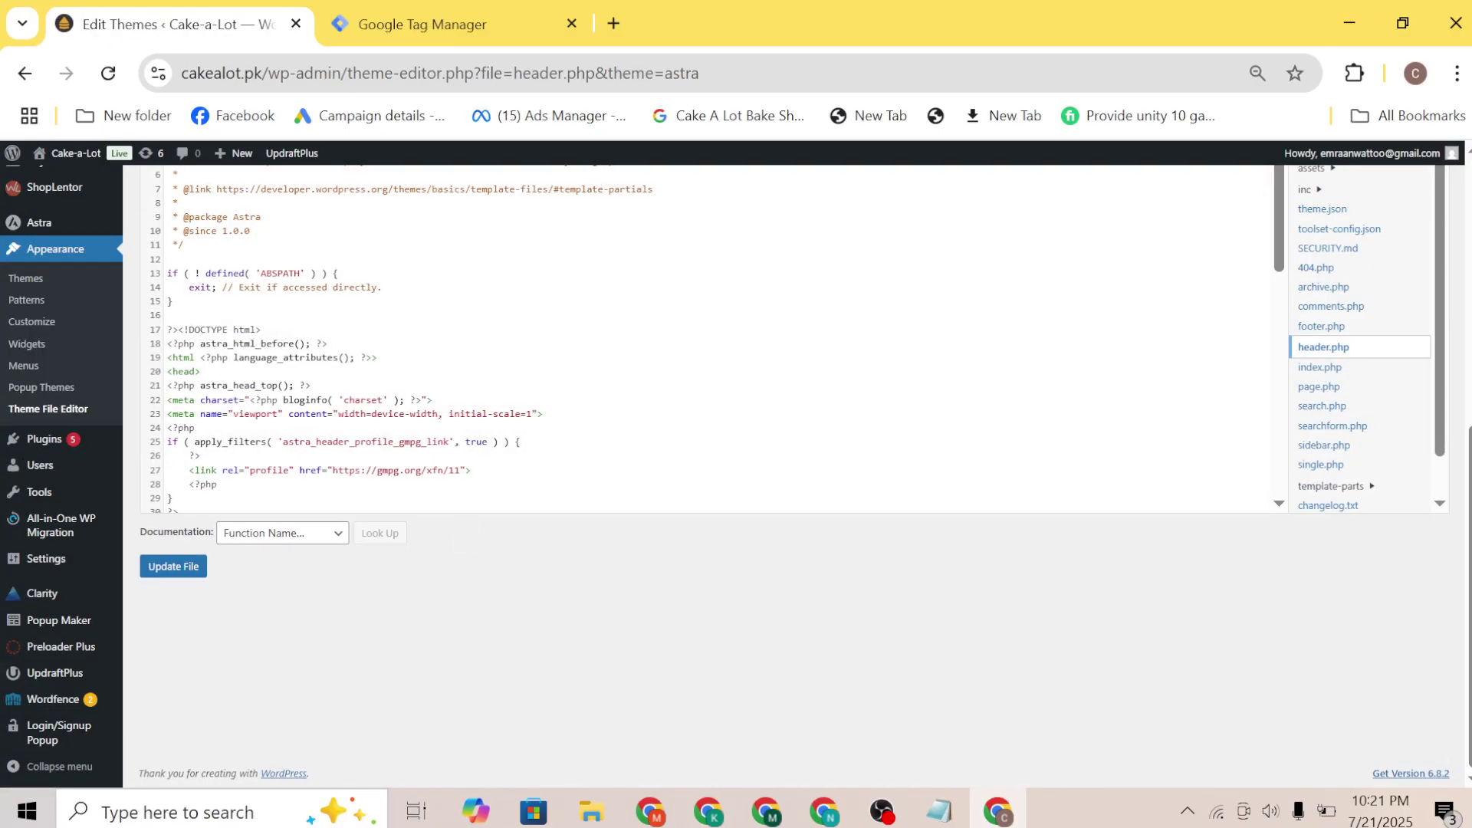
Insert a blank line after the opening <head> tag in header.php and locate the closing </head> tag
scroll(736, 474, up, 1)
click(216, 425)
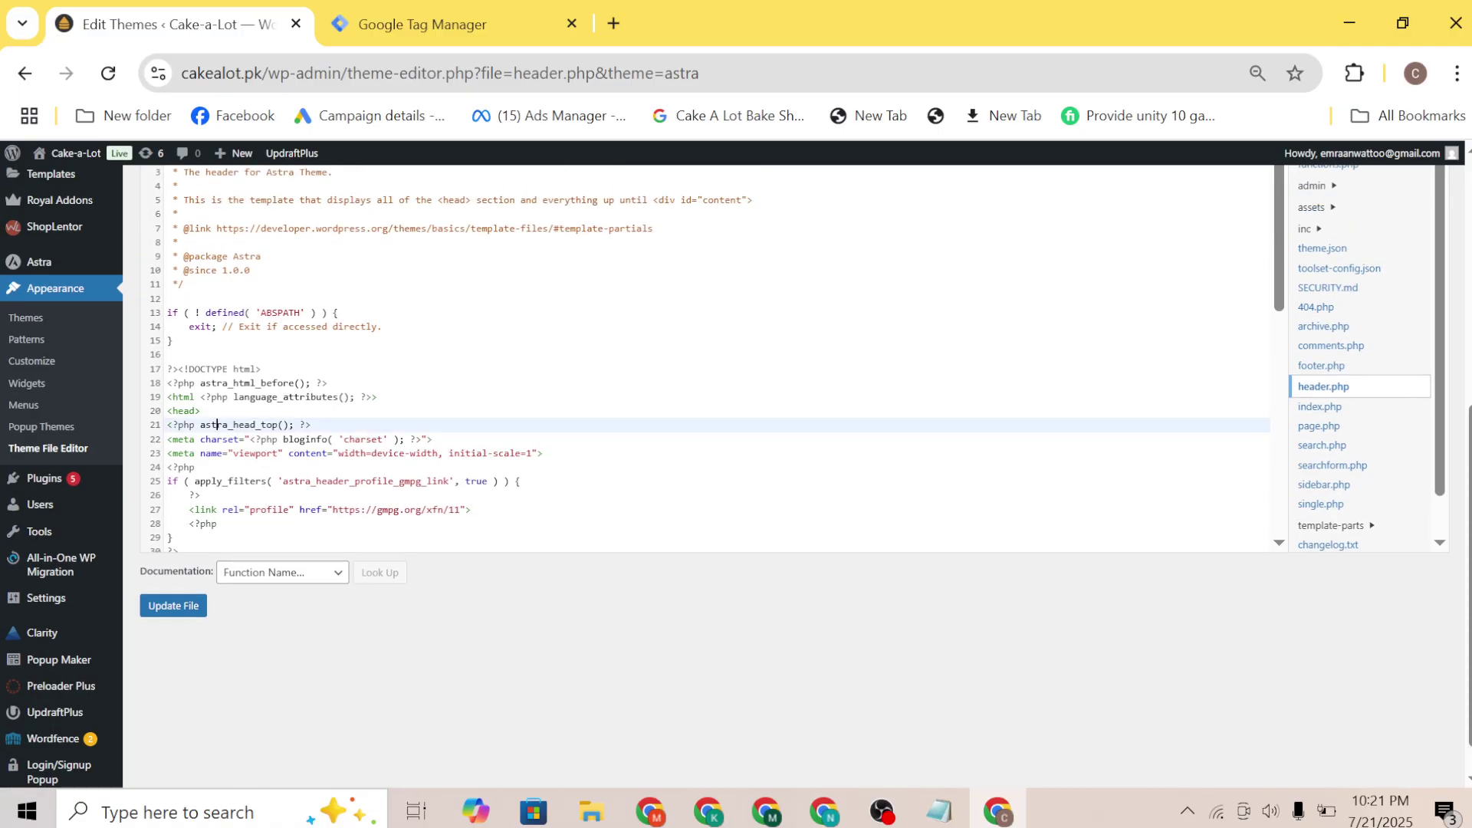
click(200, 411)
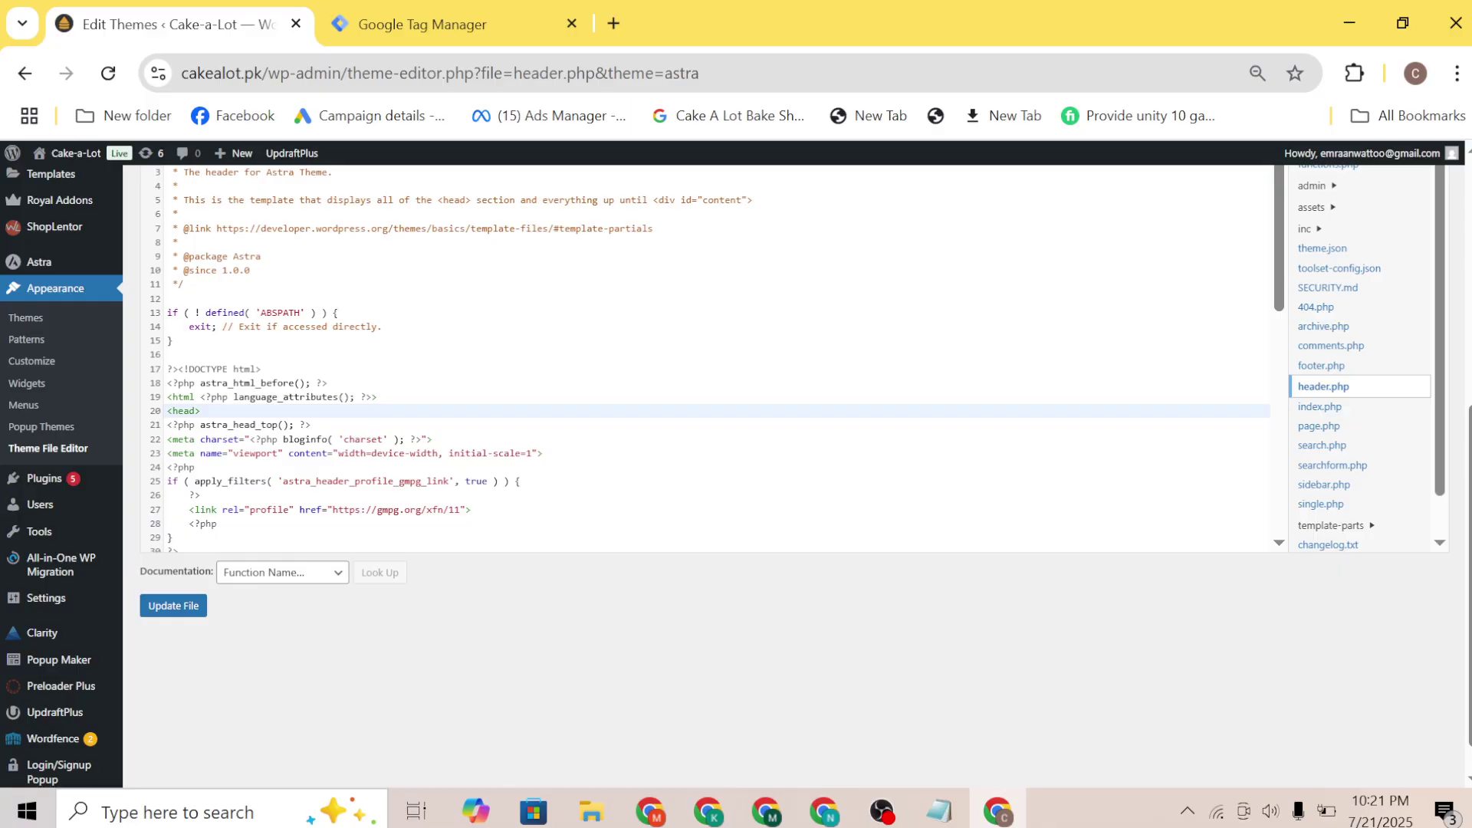
key(Return)
scroll(706, 359, down, 4)
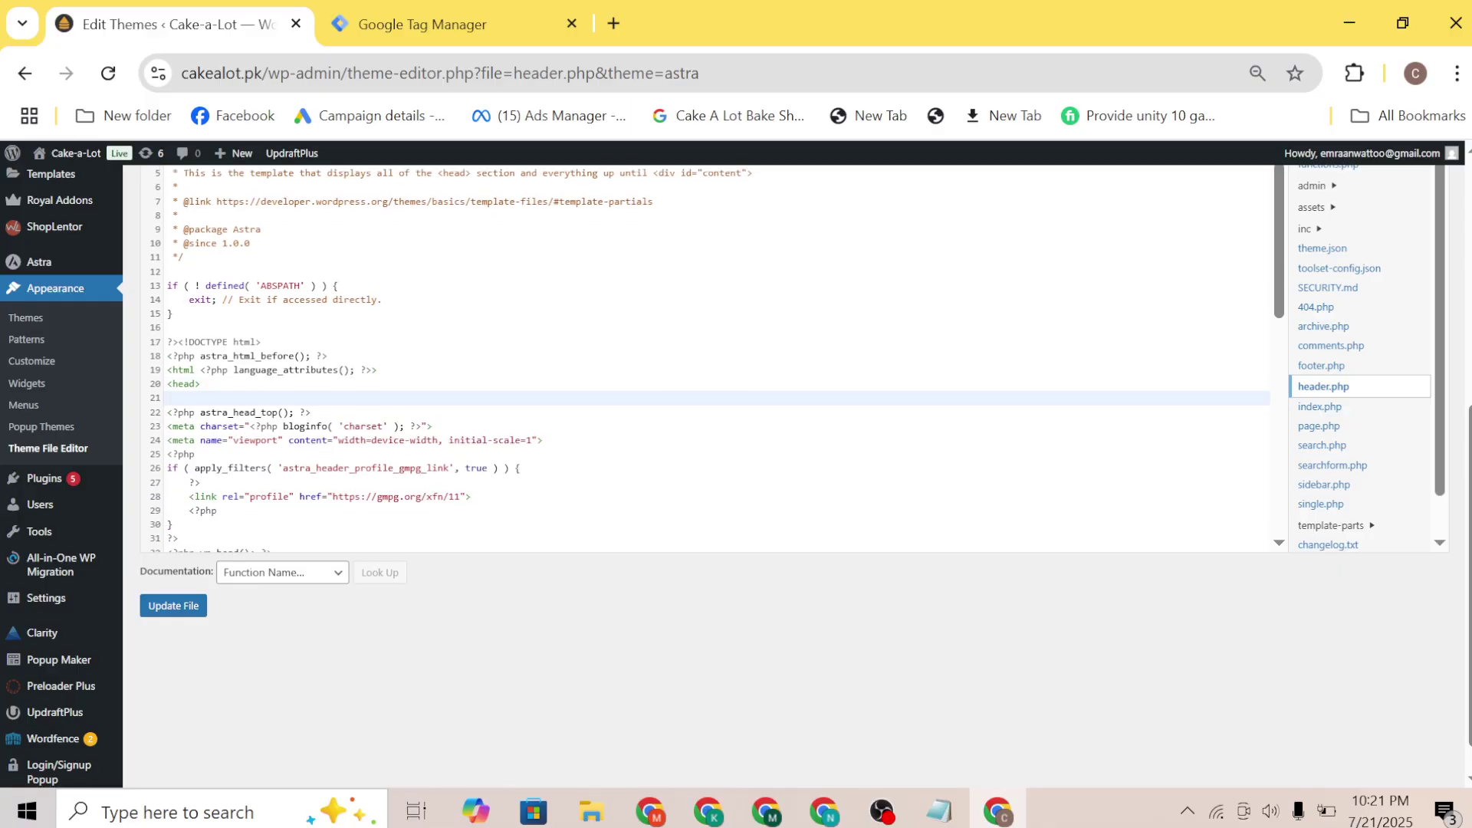
click(174, 458)
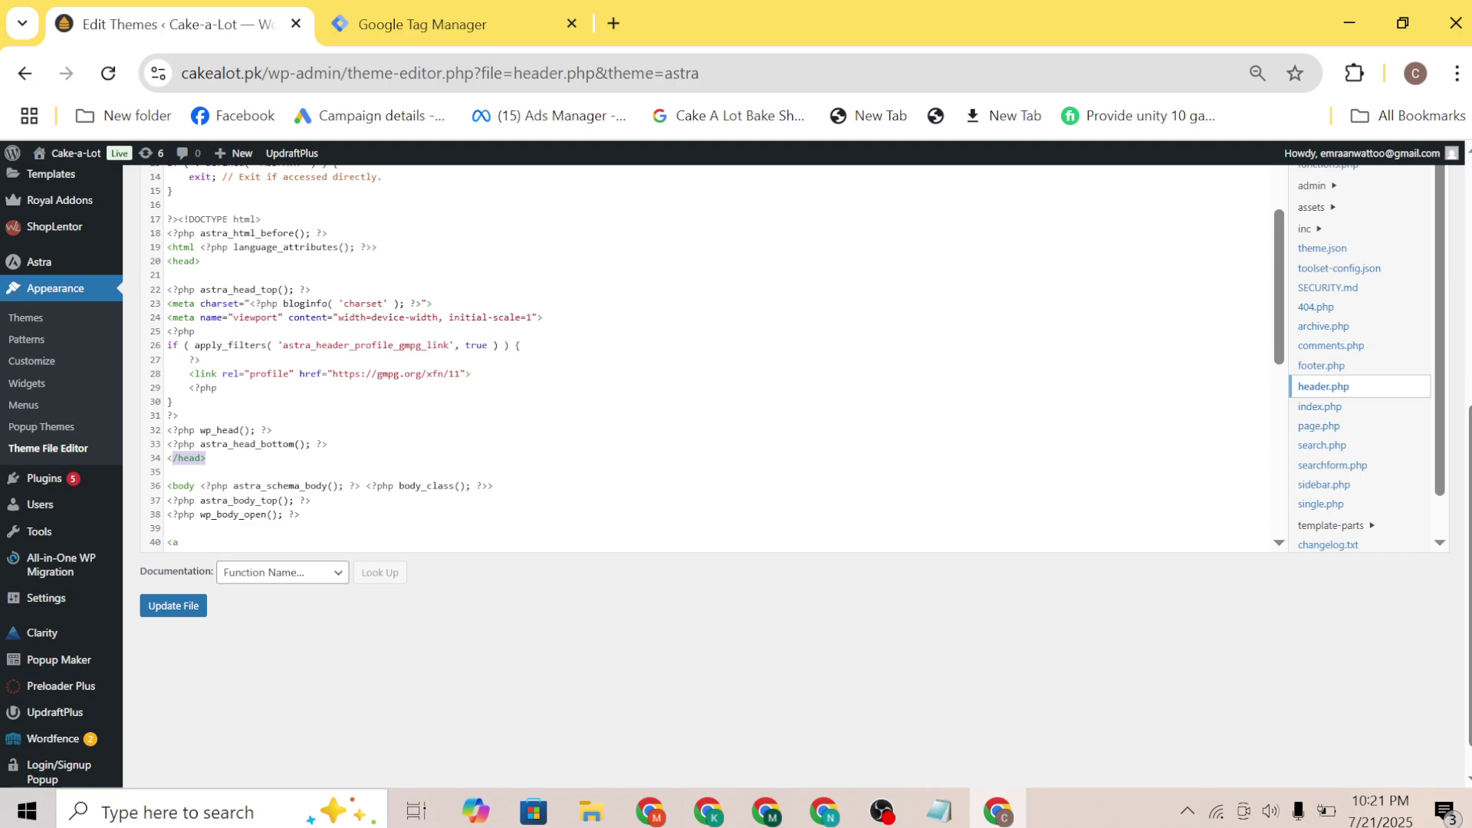
Review the head and body snippets in Tag Manager's installation instructions, then close them
click(468, 1)
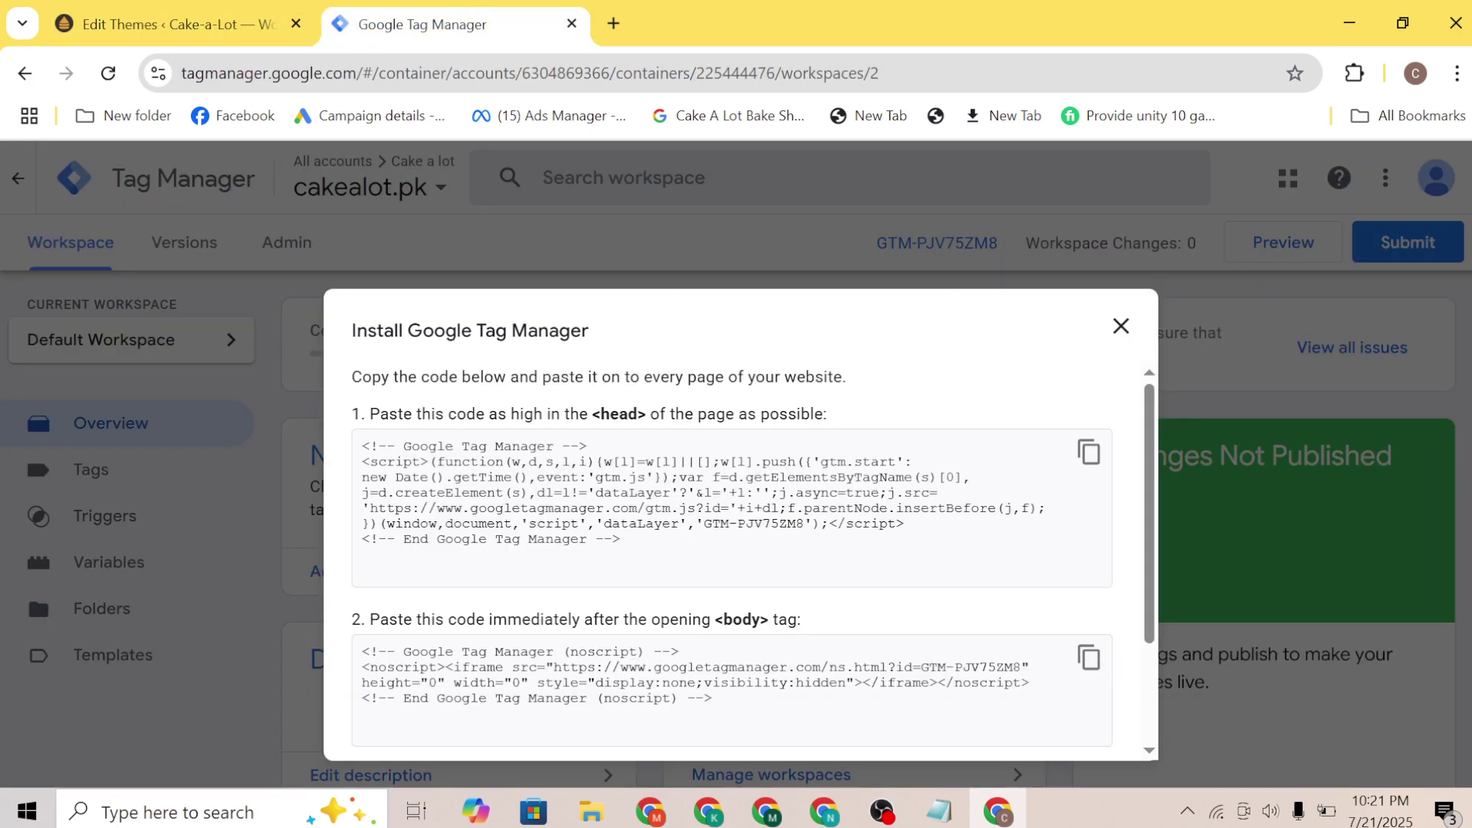
scroll(736, 560, down, 2)
click(1121, 327)
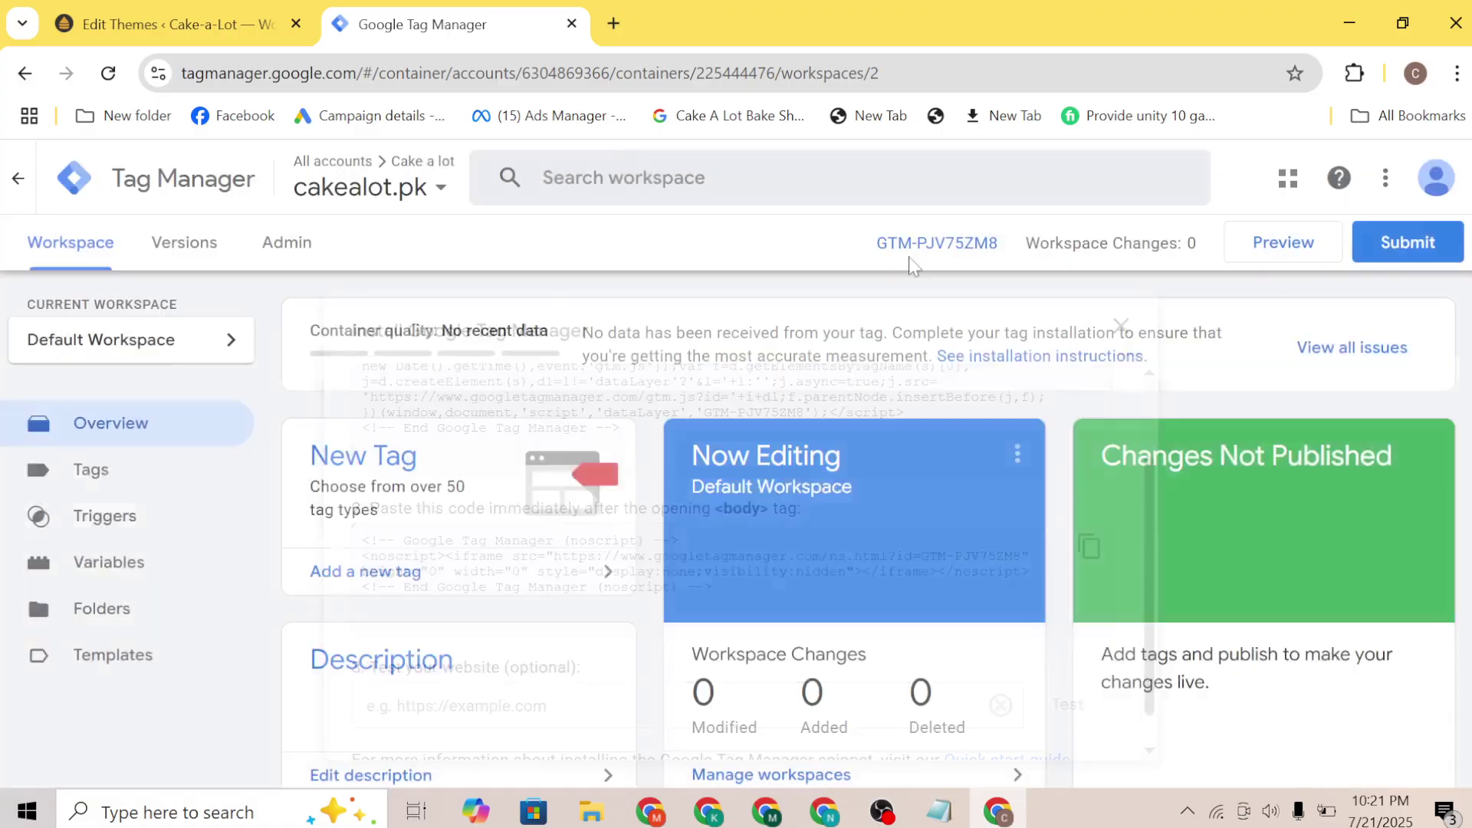
Leave WordPress's theme editor for Site Kit's settings and start the Tag Manager setup from the additional services
click(269, 29)
scroll(150, 386, up, 10)
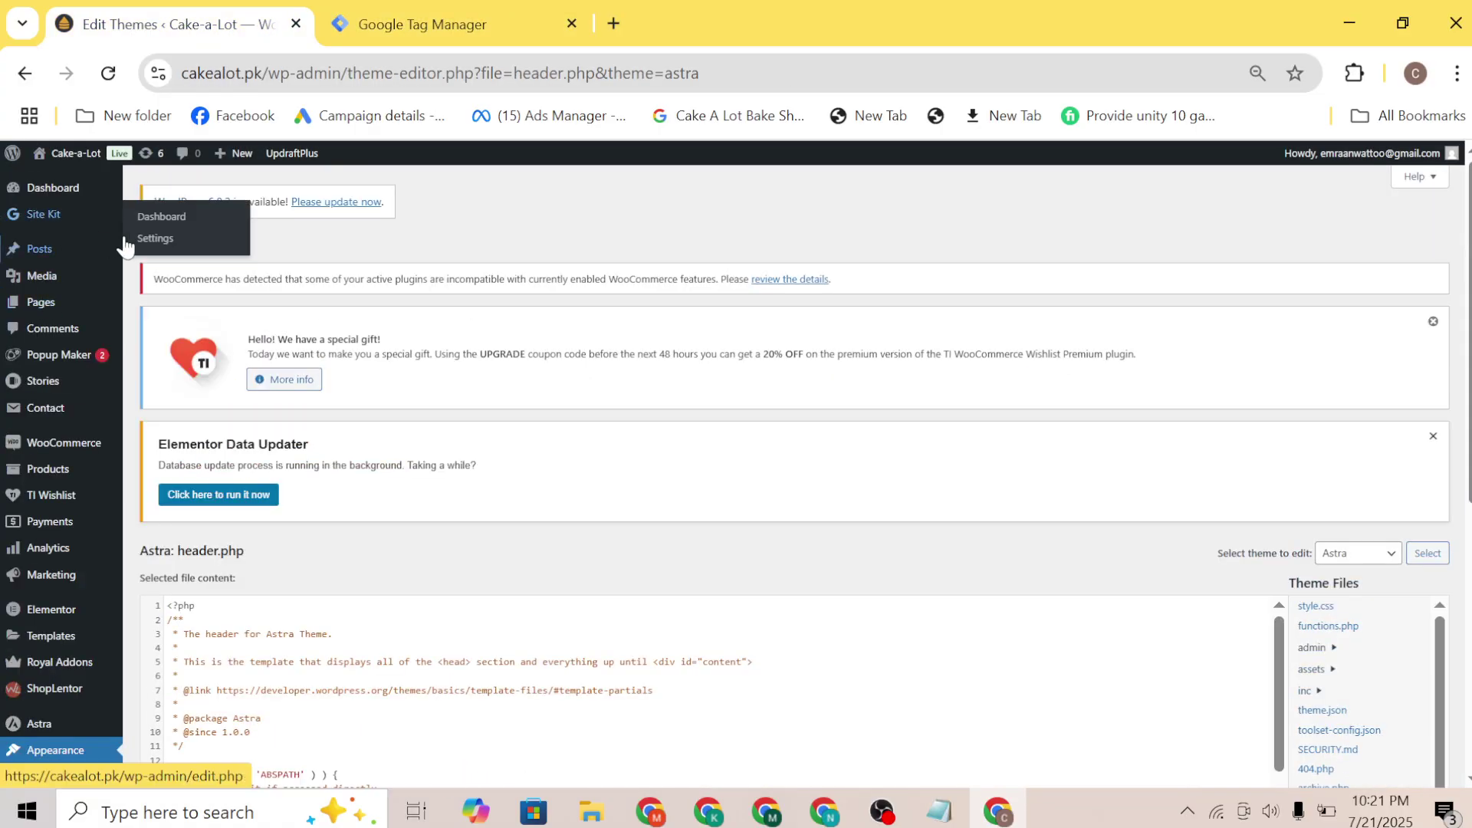
click(153, 239)
click(865, 211)
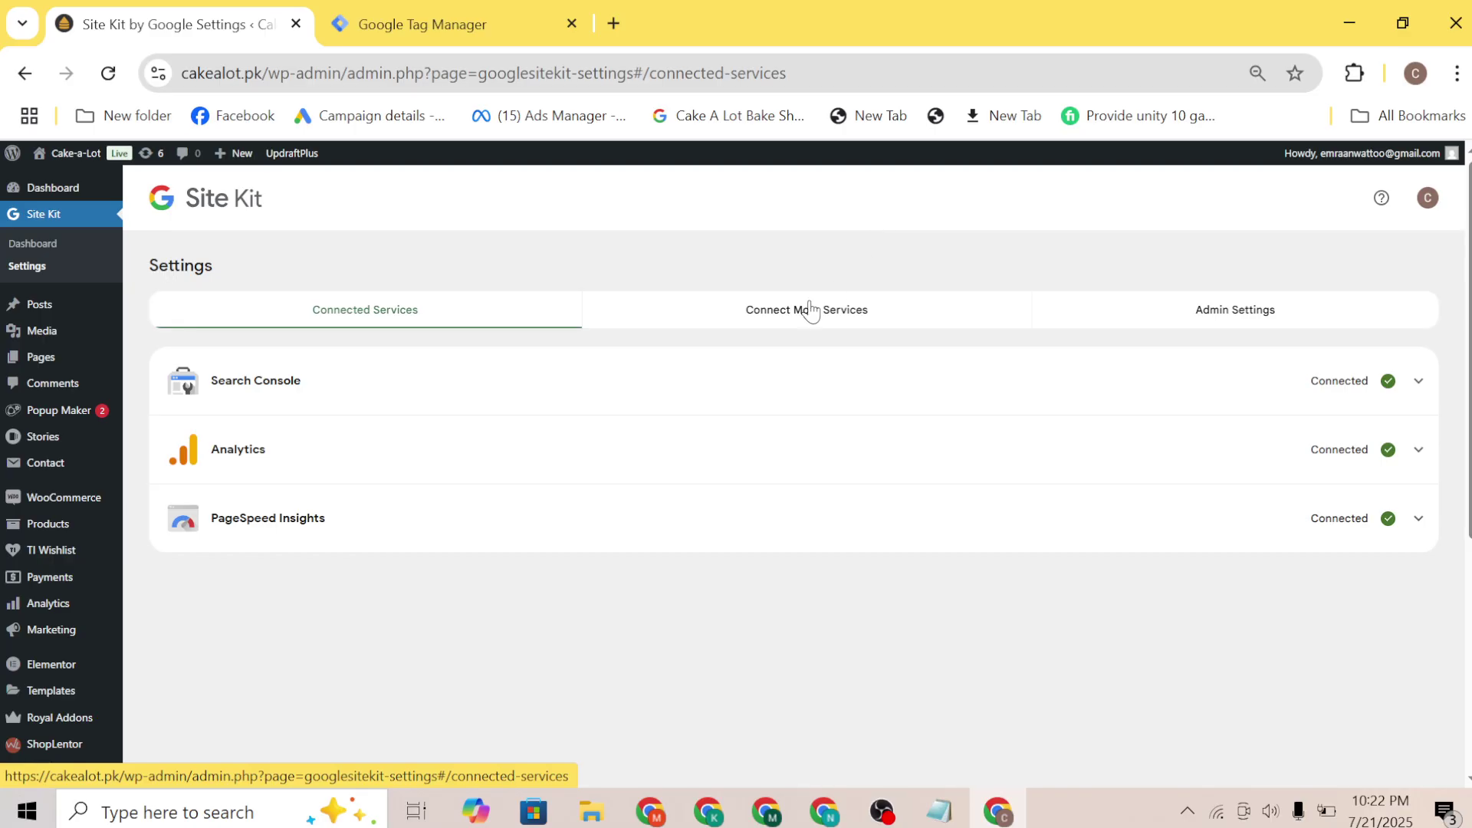
click(788, 318)
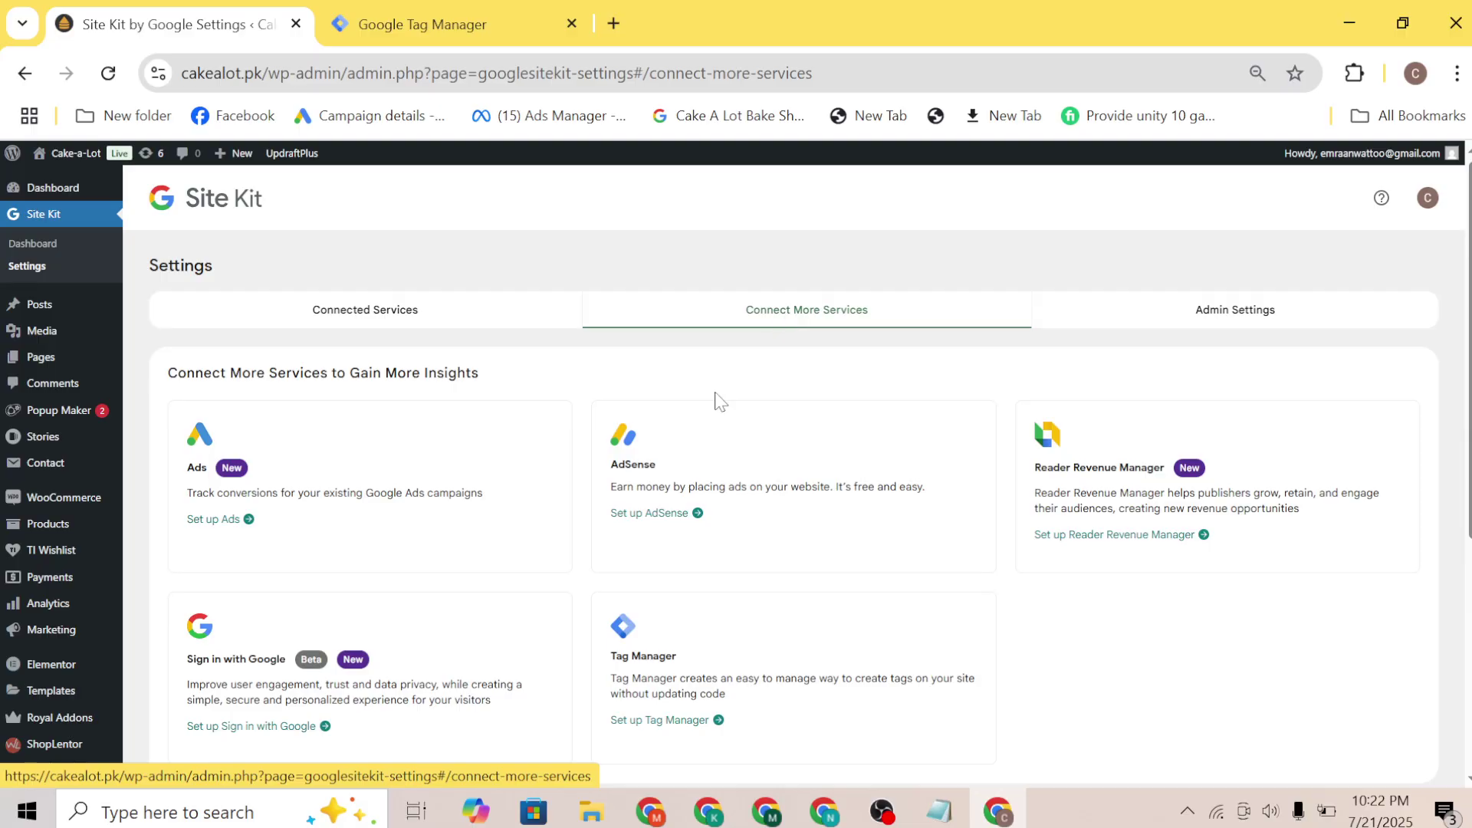
scroll(680, 568, down, 1)
click(661, 622)
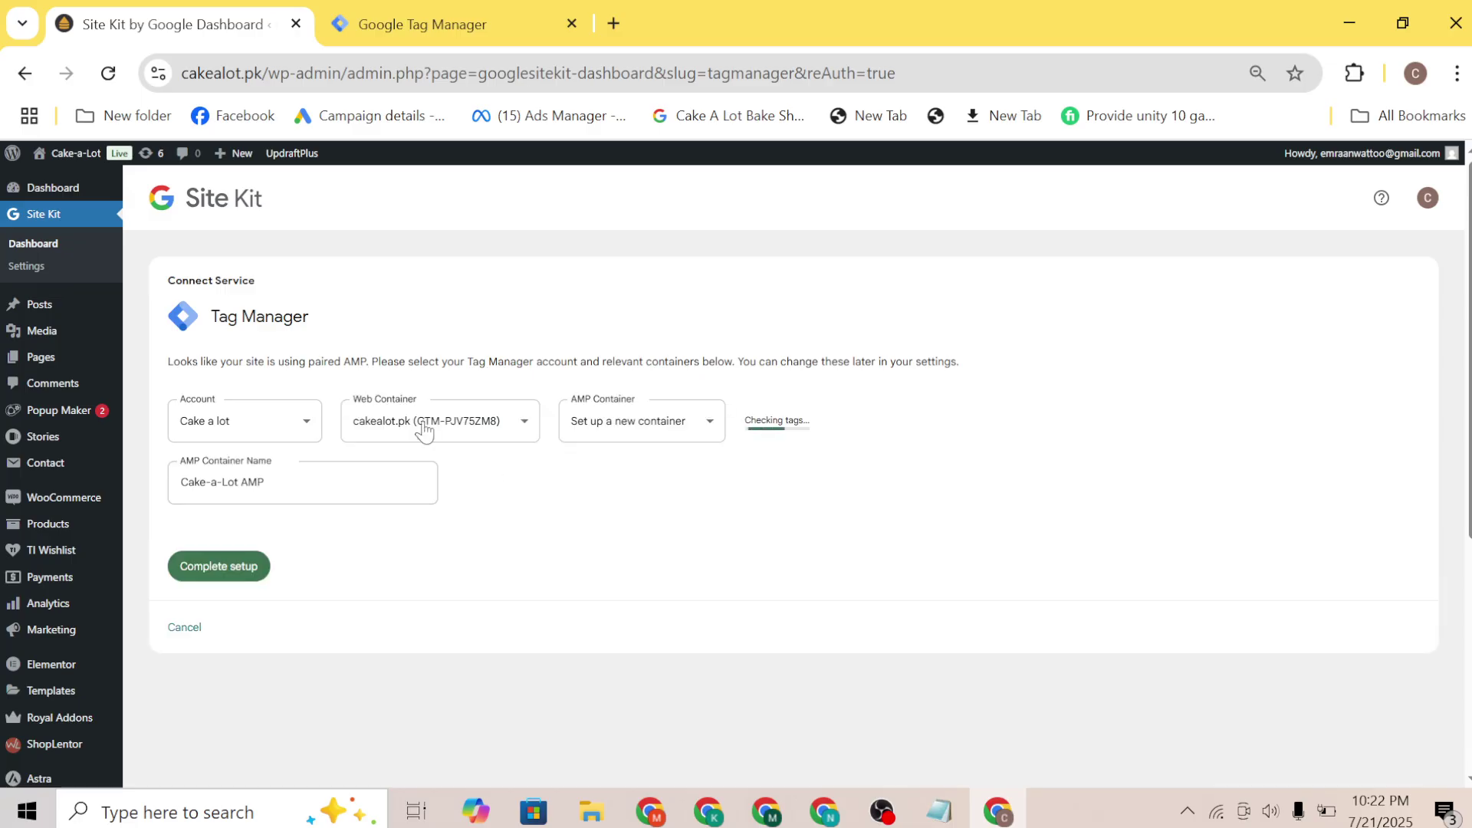
Submit the setup with the Cake a lot account, cakealot.pk web container and a new AMP container, and proceed with the additional permissions
click(611, 428)
click(610, 477)
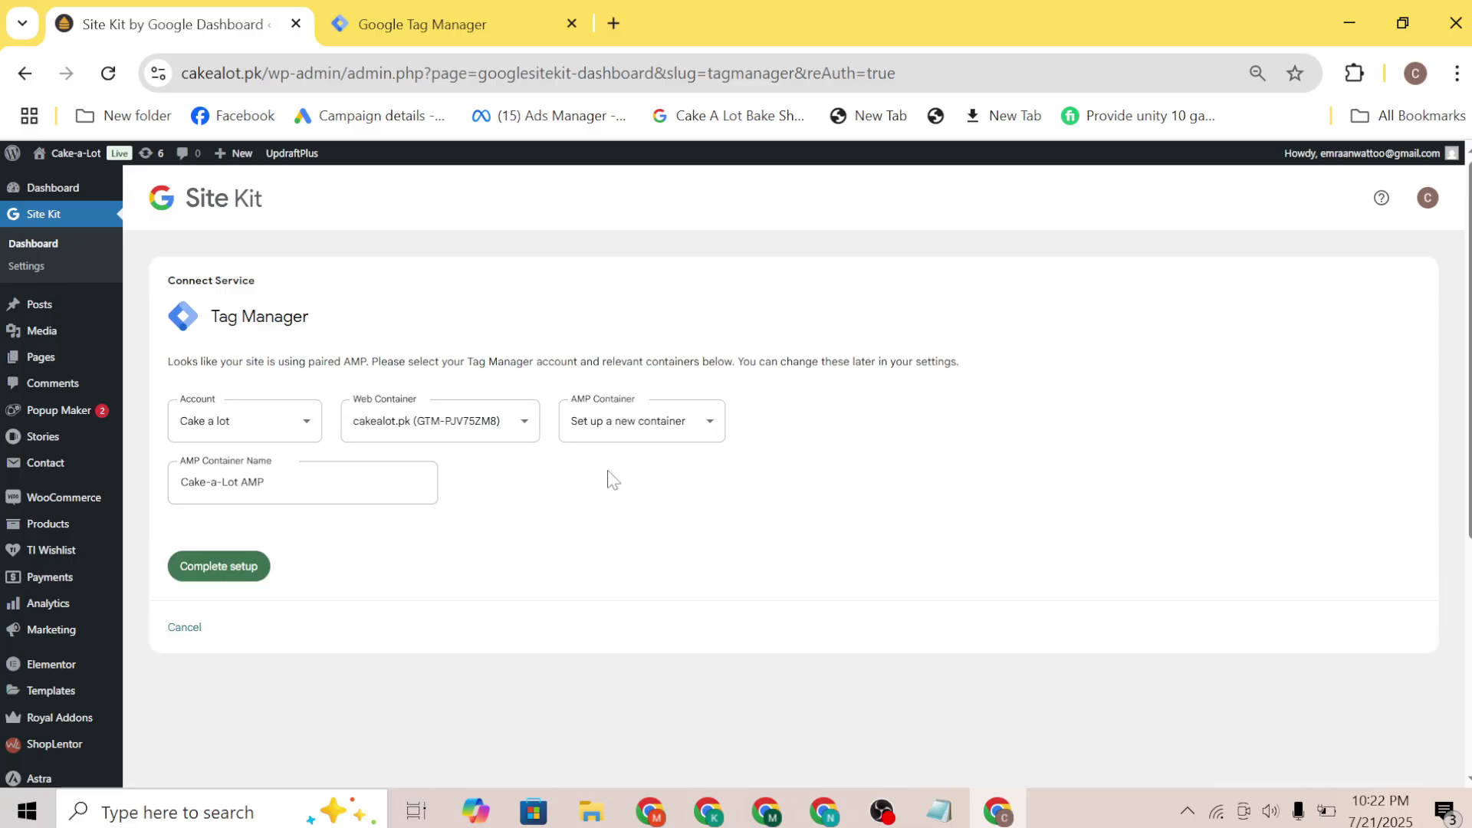
click(219, 568)
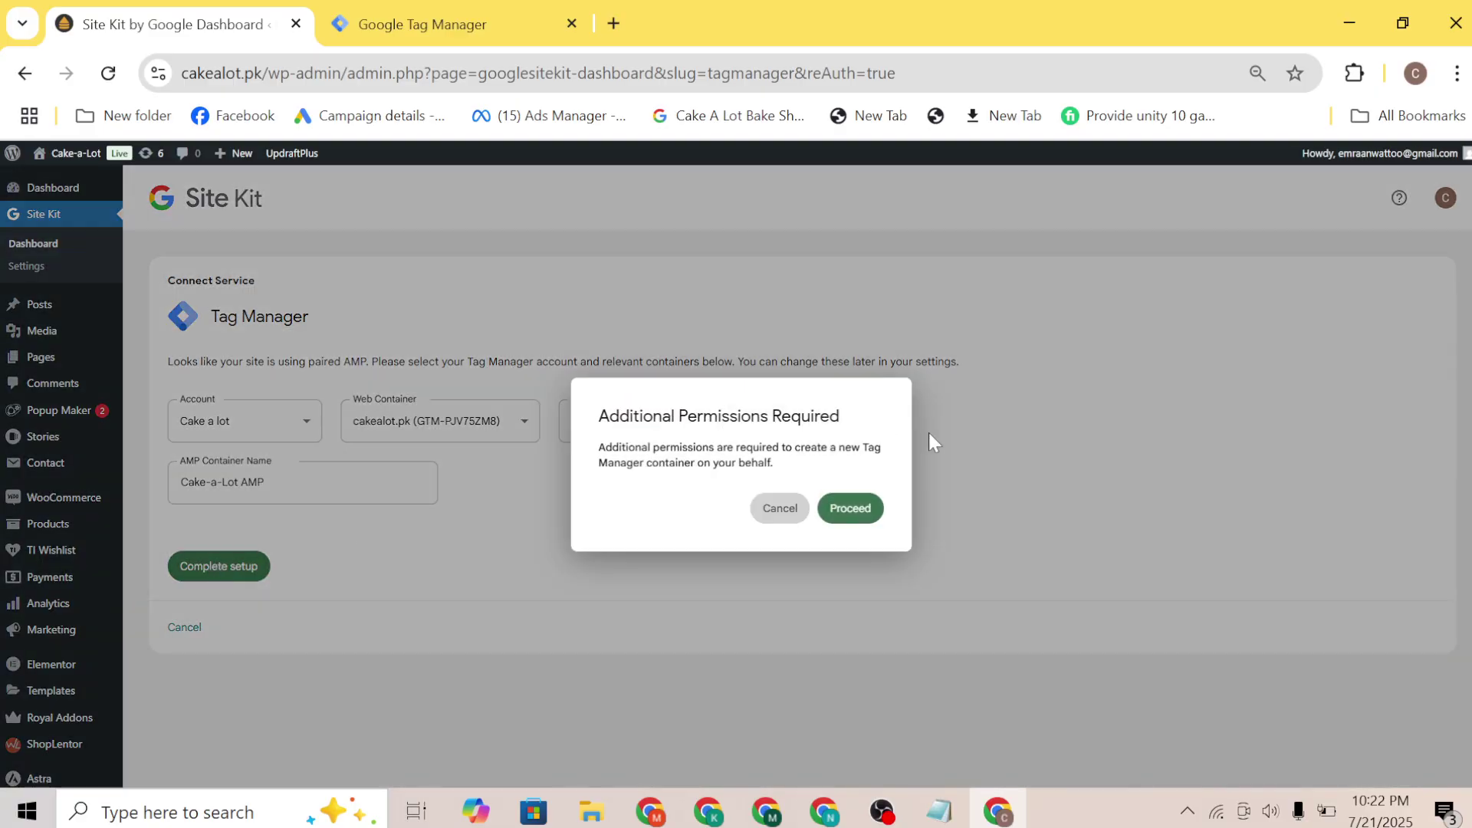
click(844, 512)
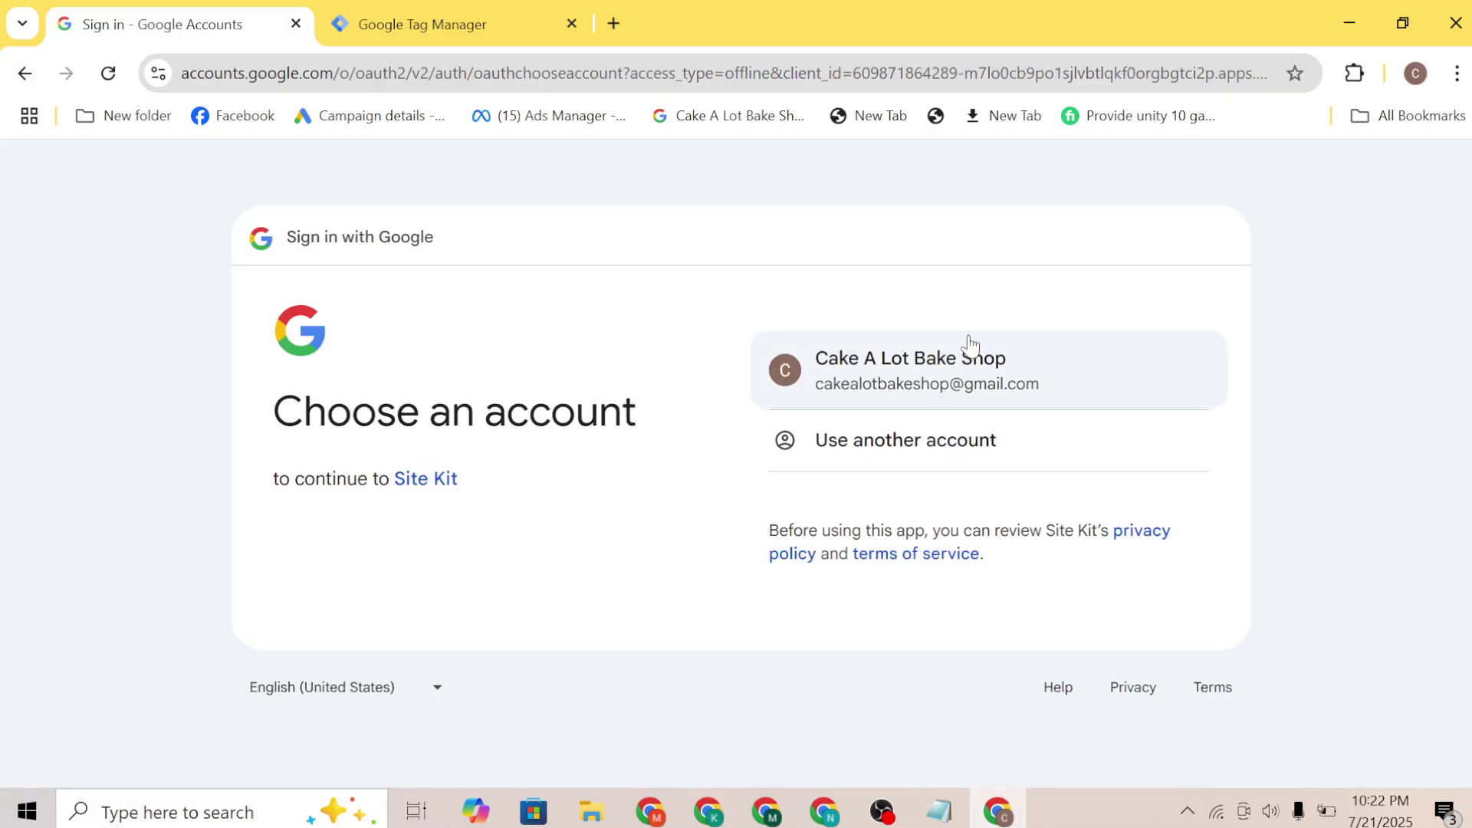
Sign back in with the bake shop's Google account and allow Site Kit to manage its Tag Manager container
click(971, 342)
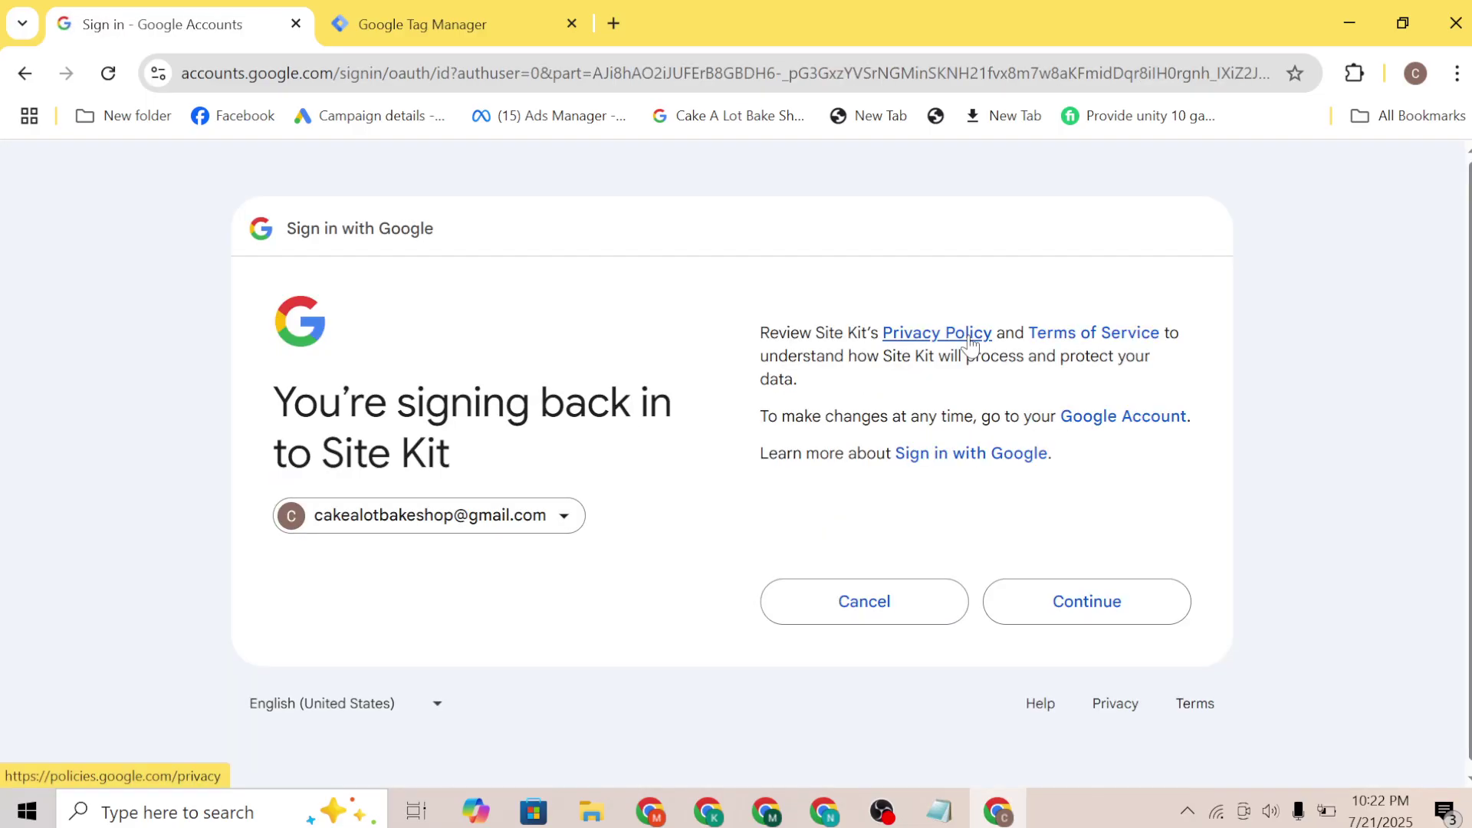
click(1076, 599)
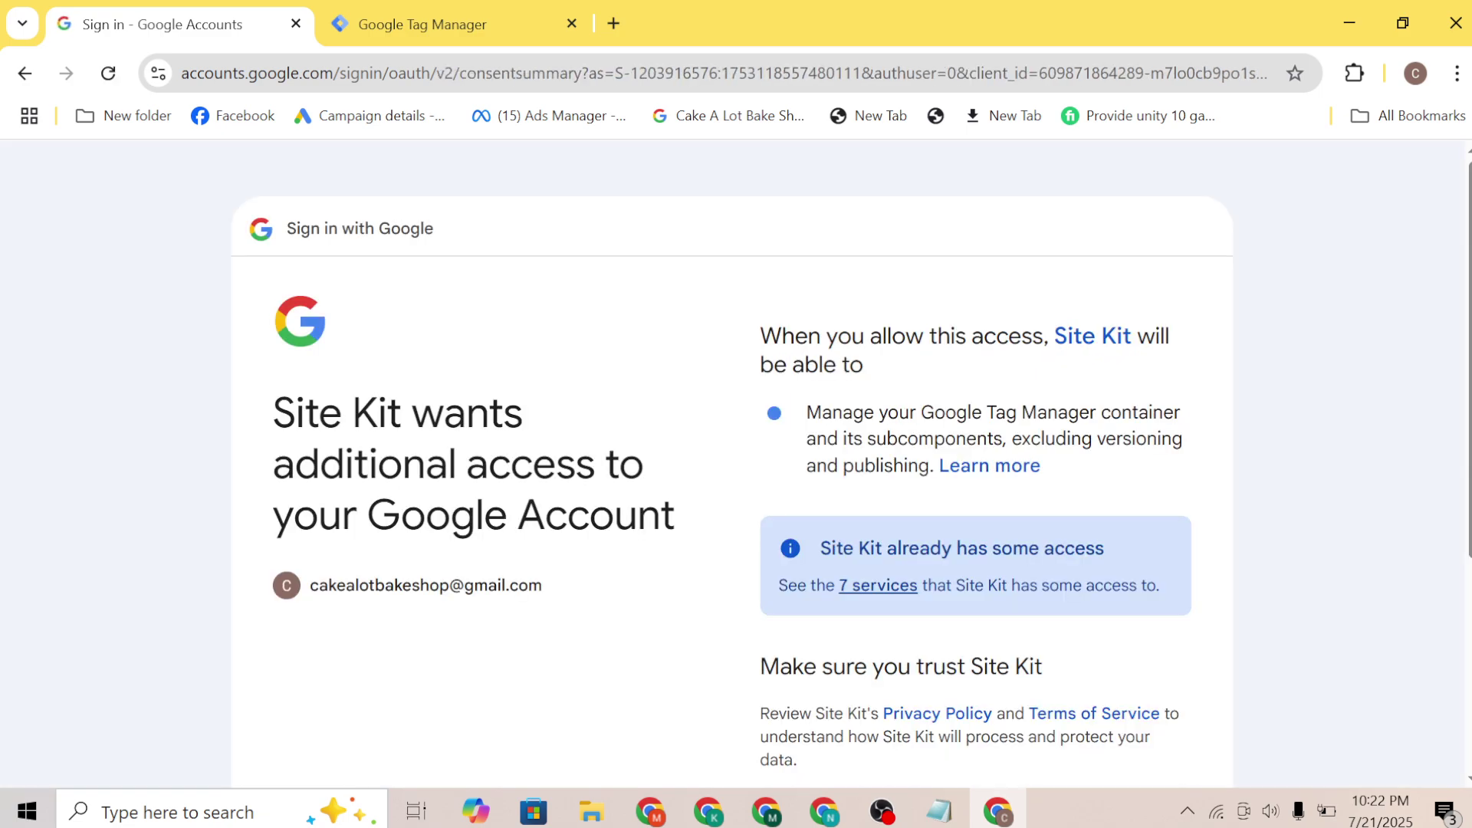
scroll(1089, 652, down, 5)
click(1051, 585)
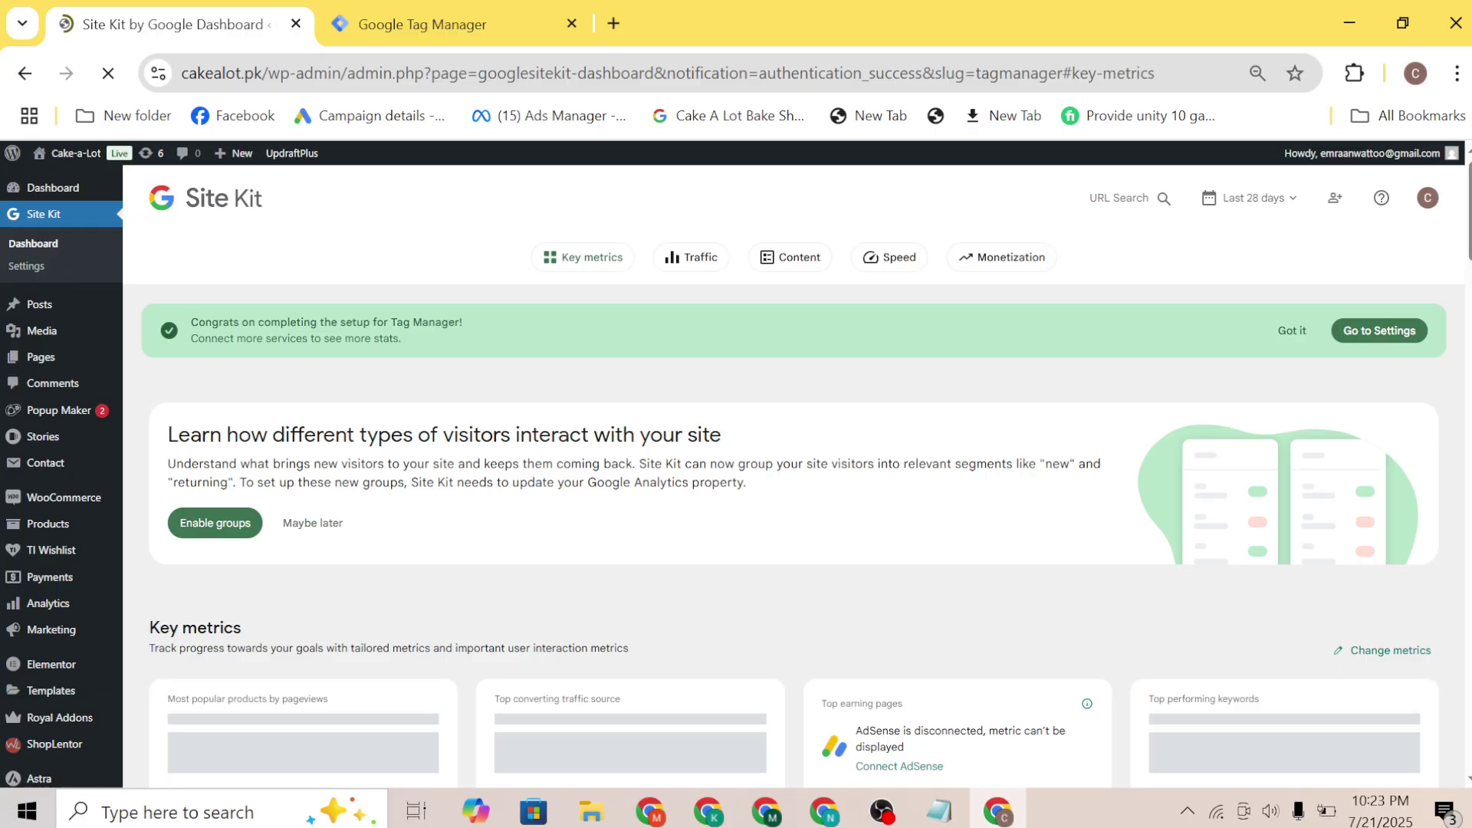
Open Site Kit's settings from the setup notice and check Tag Manager's status among the connected services
click(1357, 345)
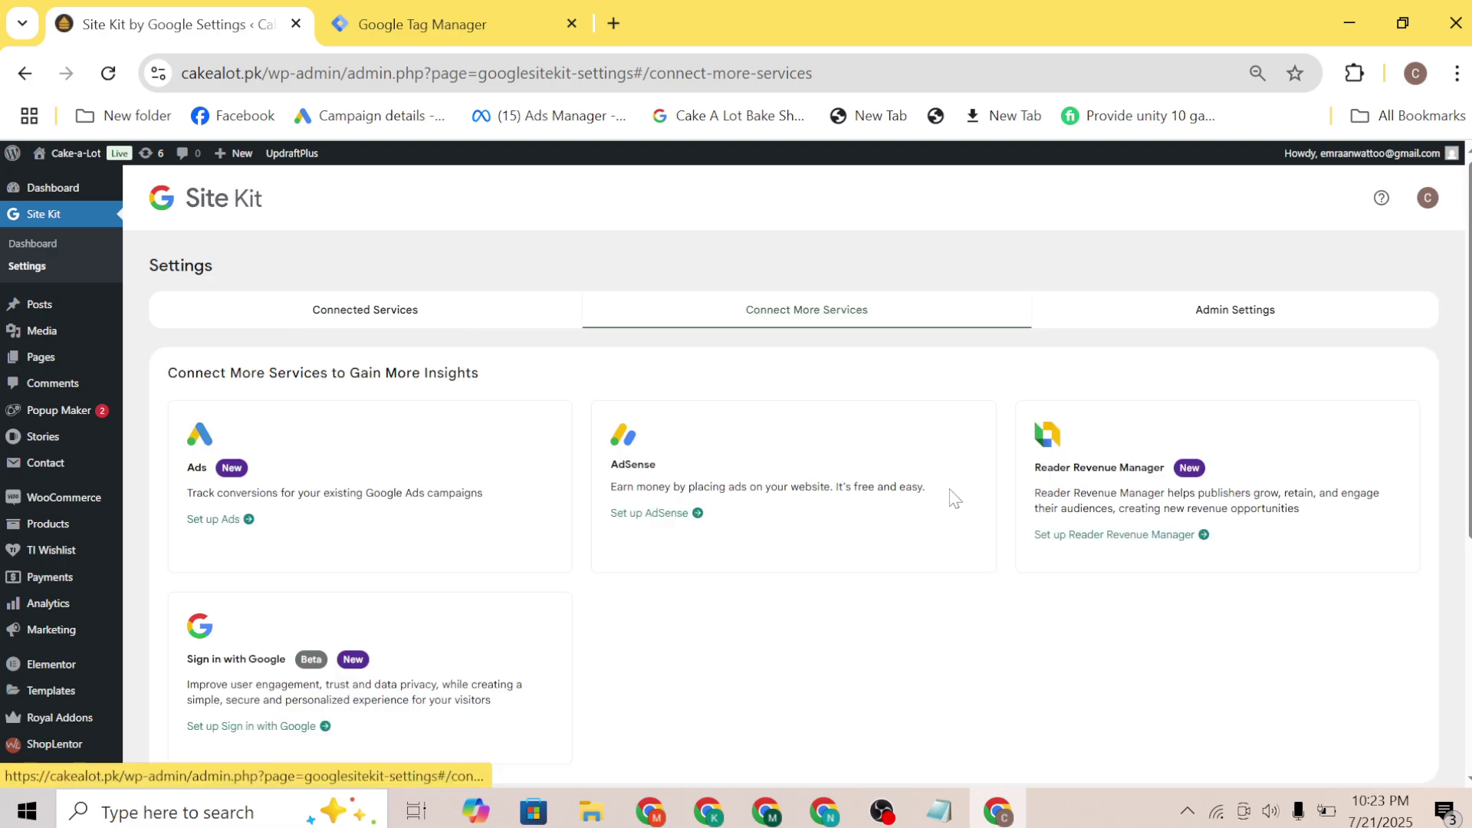
scroll(955, 498, down, 2)
scroll(948, 379, up, 2)
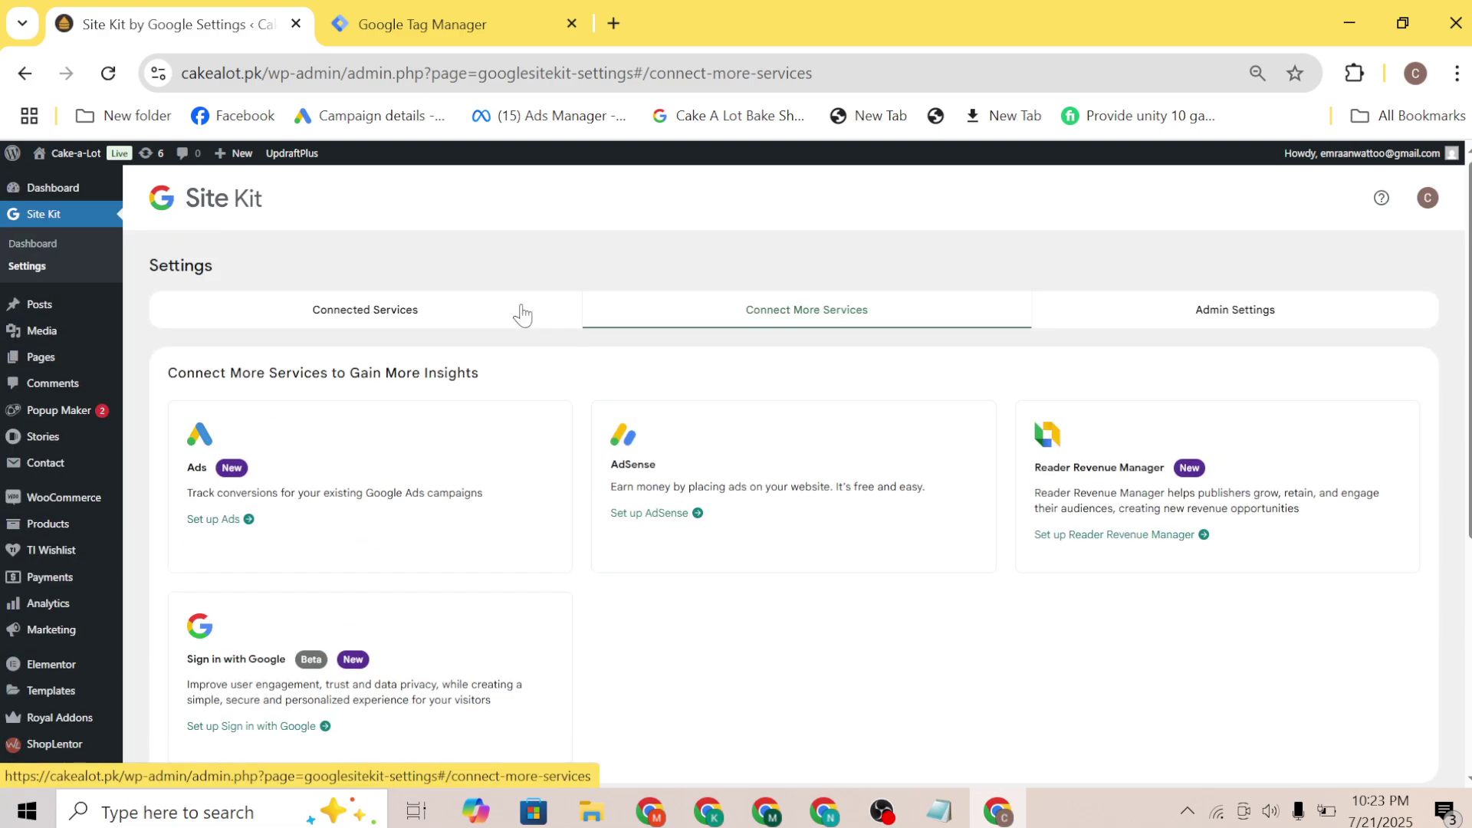
click(473, 322)
scroll(818, 575, down, 1)
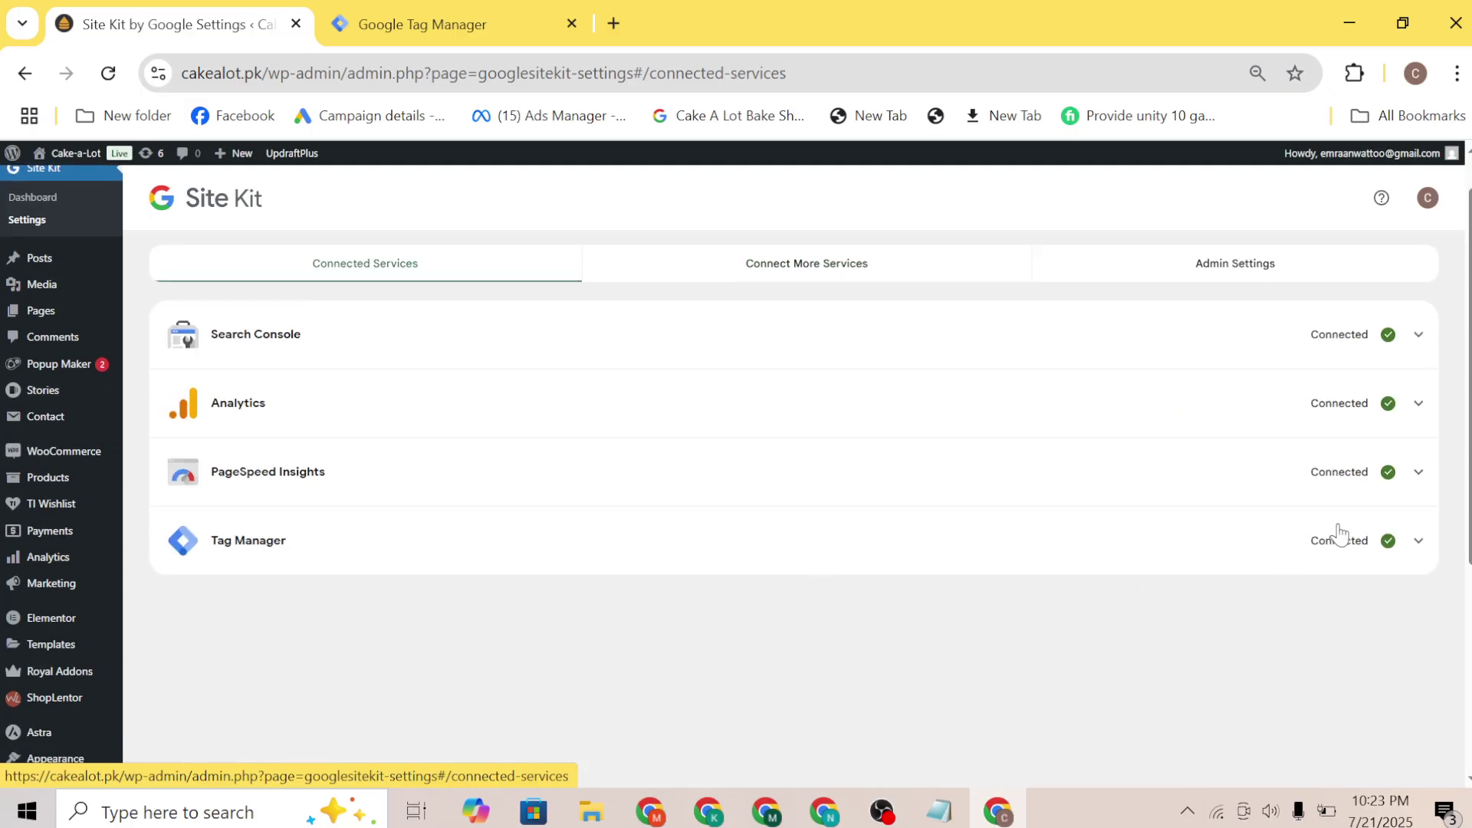
Reload the Tag Manager workspace, then open the cakealot.pk home page in place of the Site Kit settings
click(429, 24)
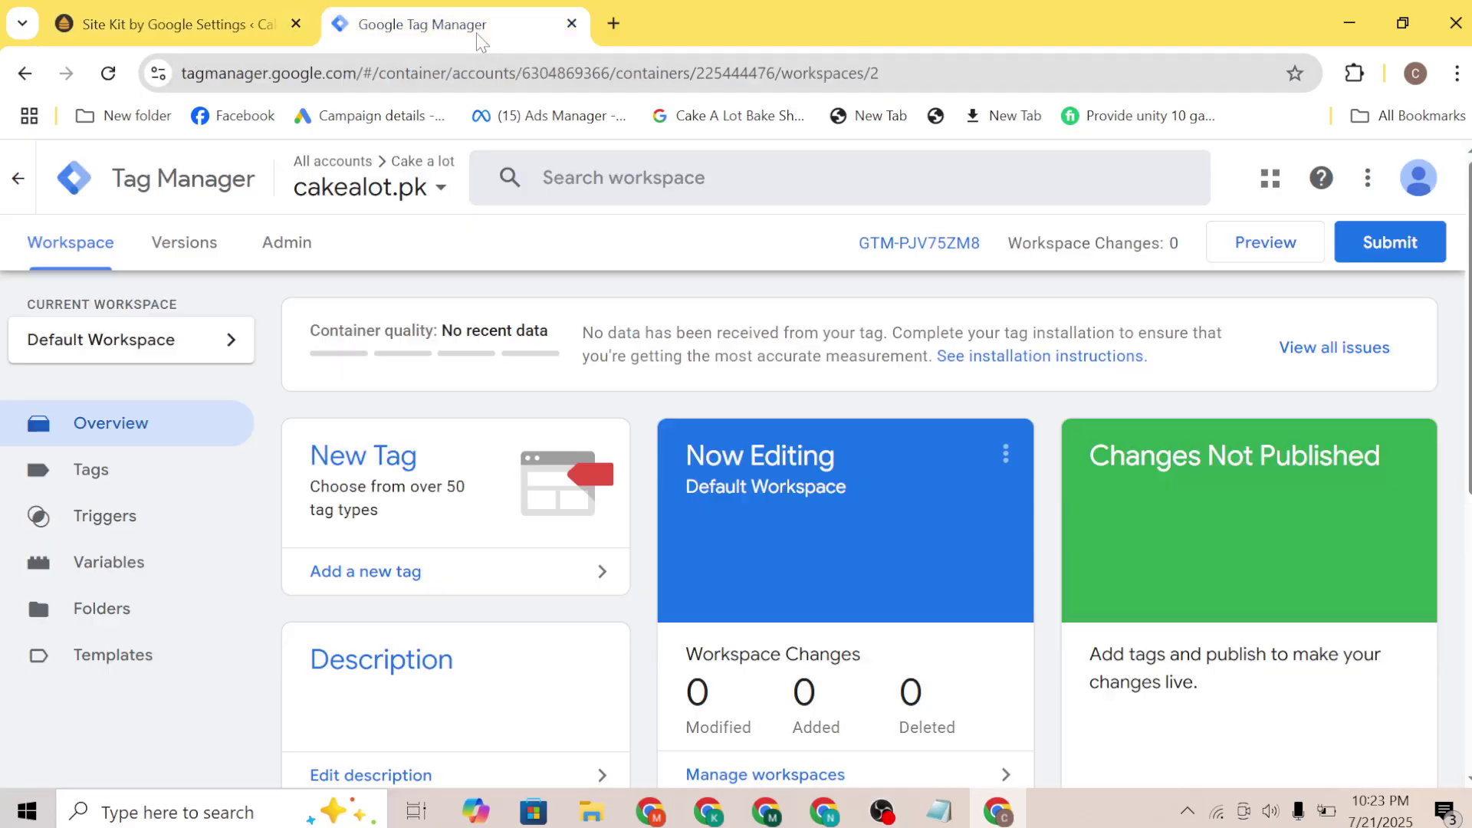
click(109, 83)
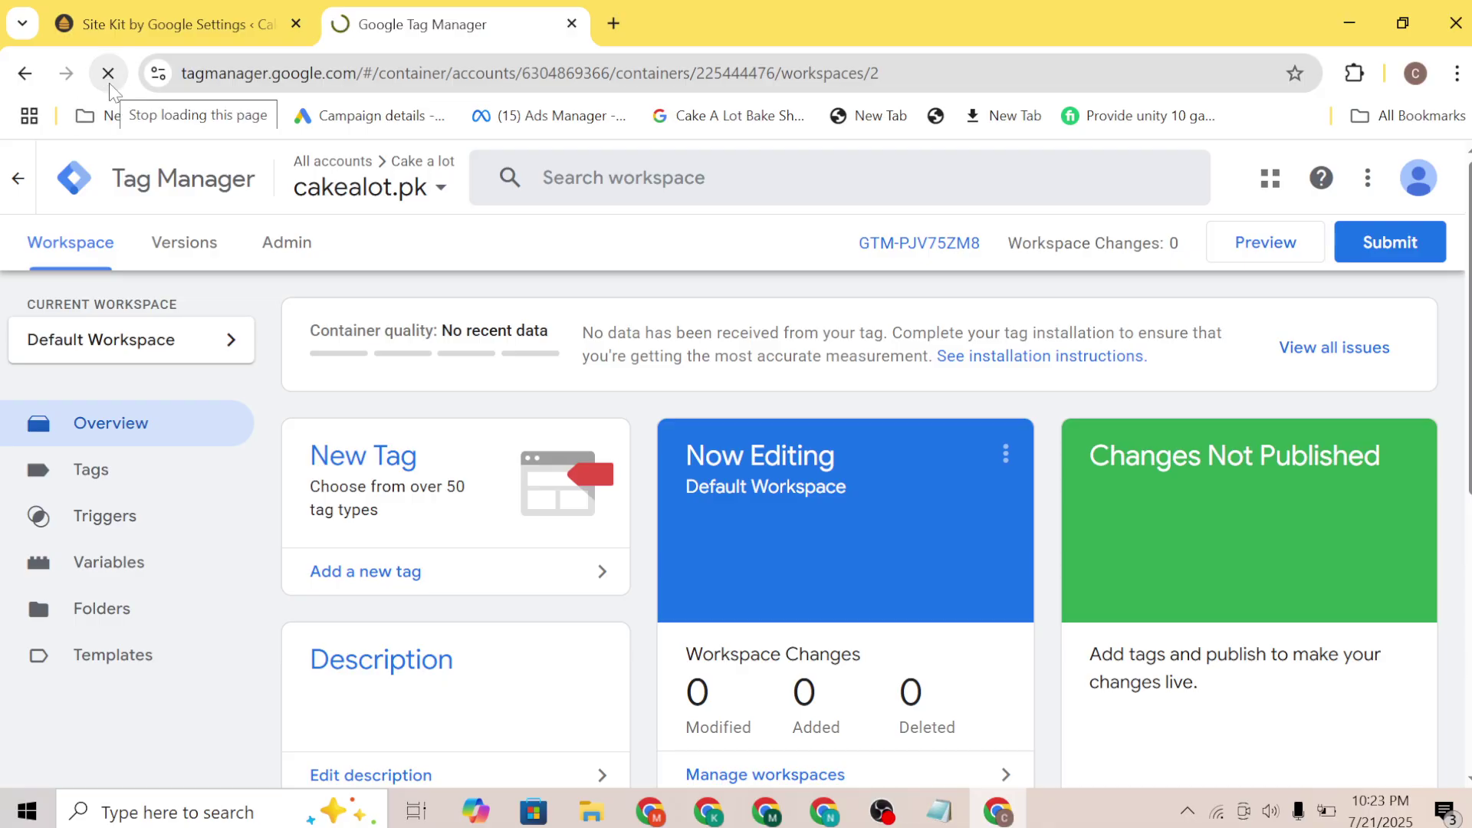
click(115, 31)
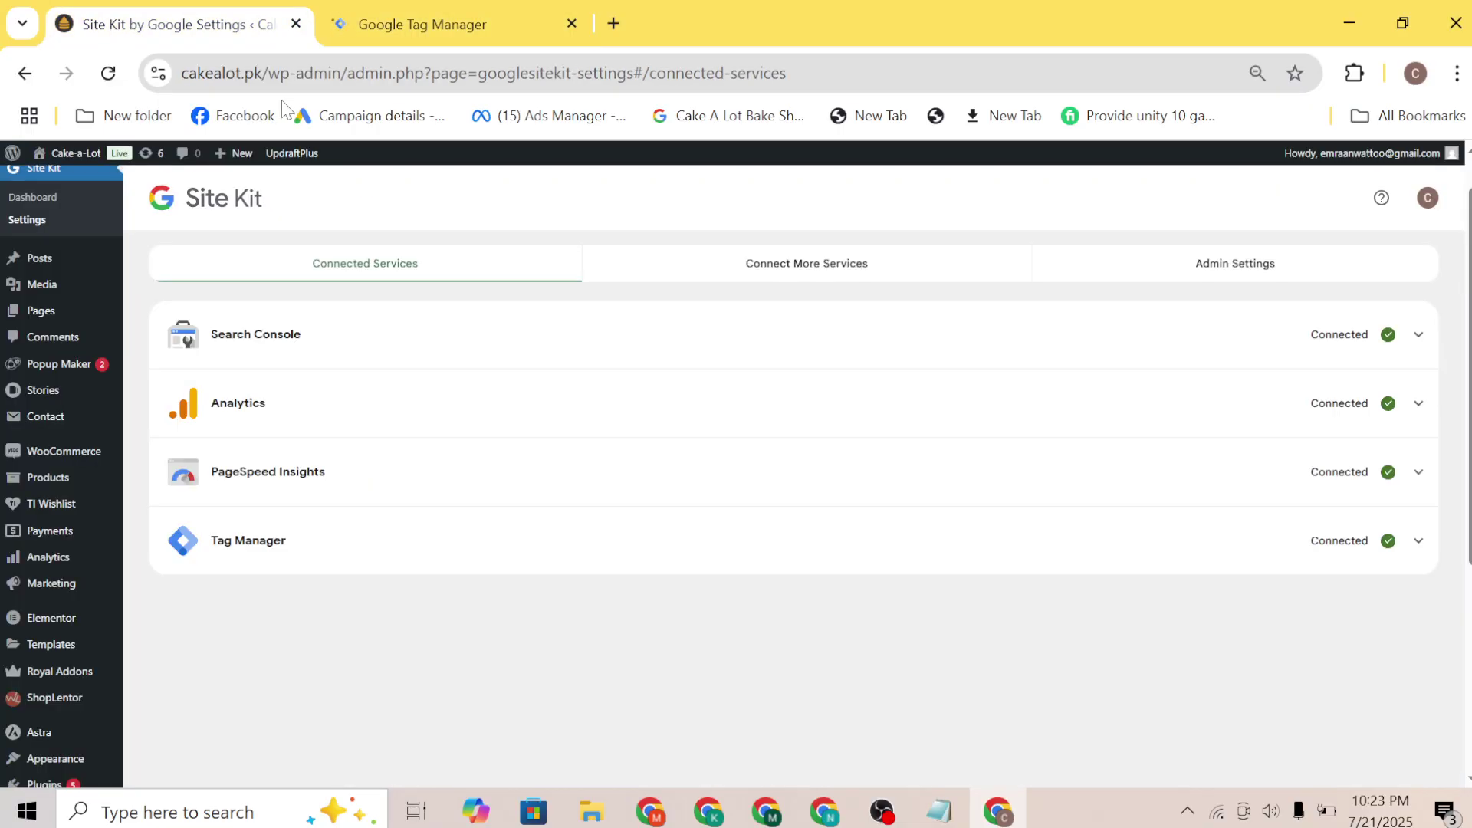
drag(264, 73, 979, 148)
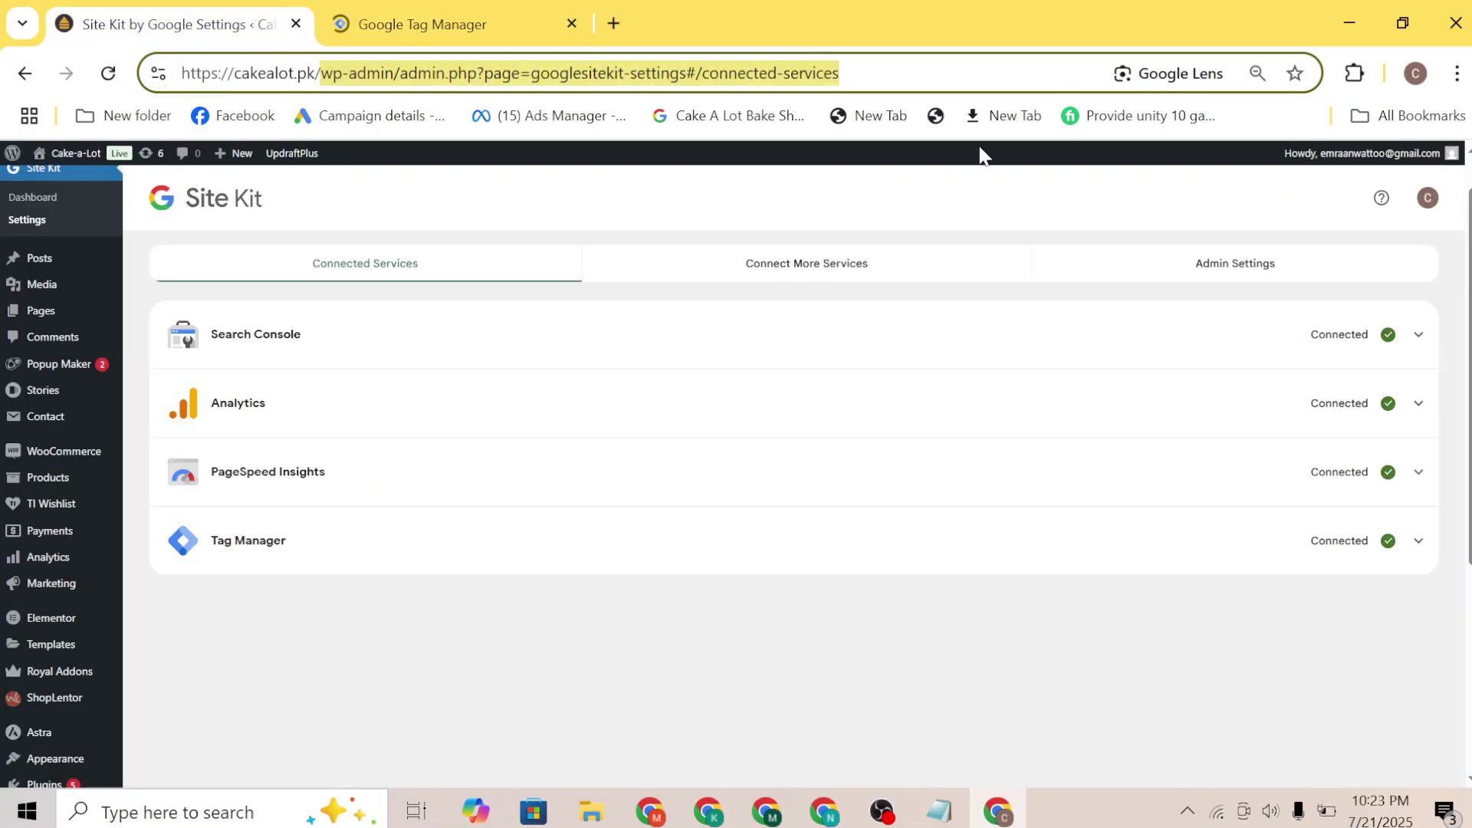
key(BackSpace)
key(Return)
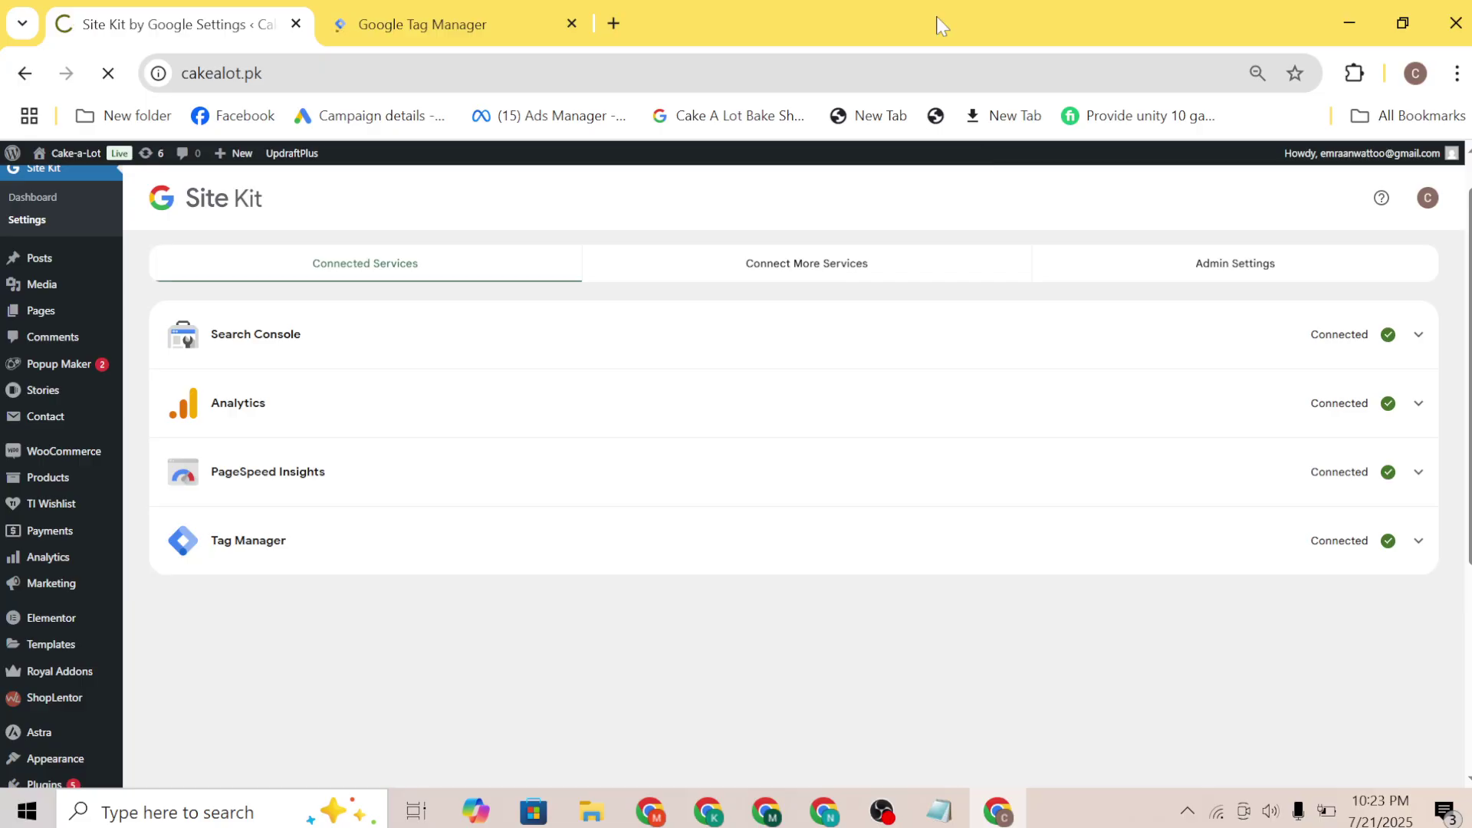
Search Google for "google tag assistant extension" in a new tab
click(615, 23)
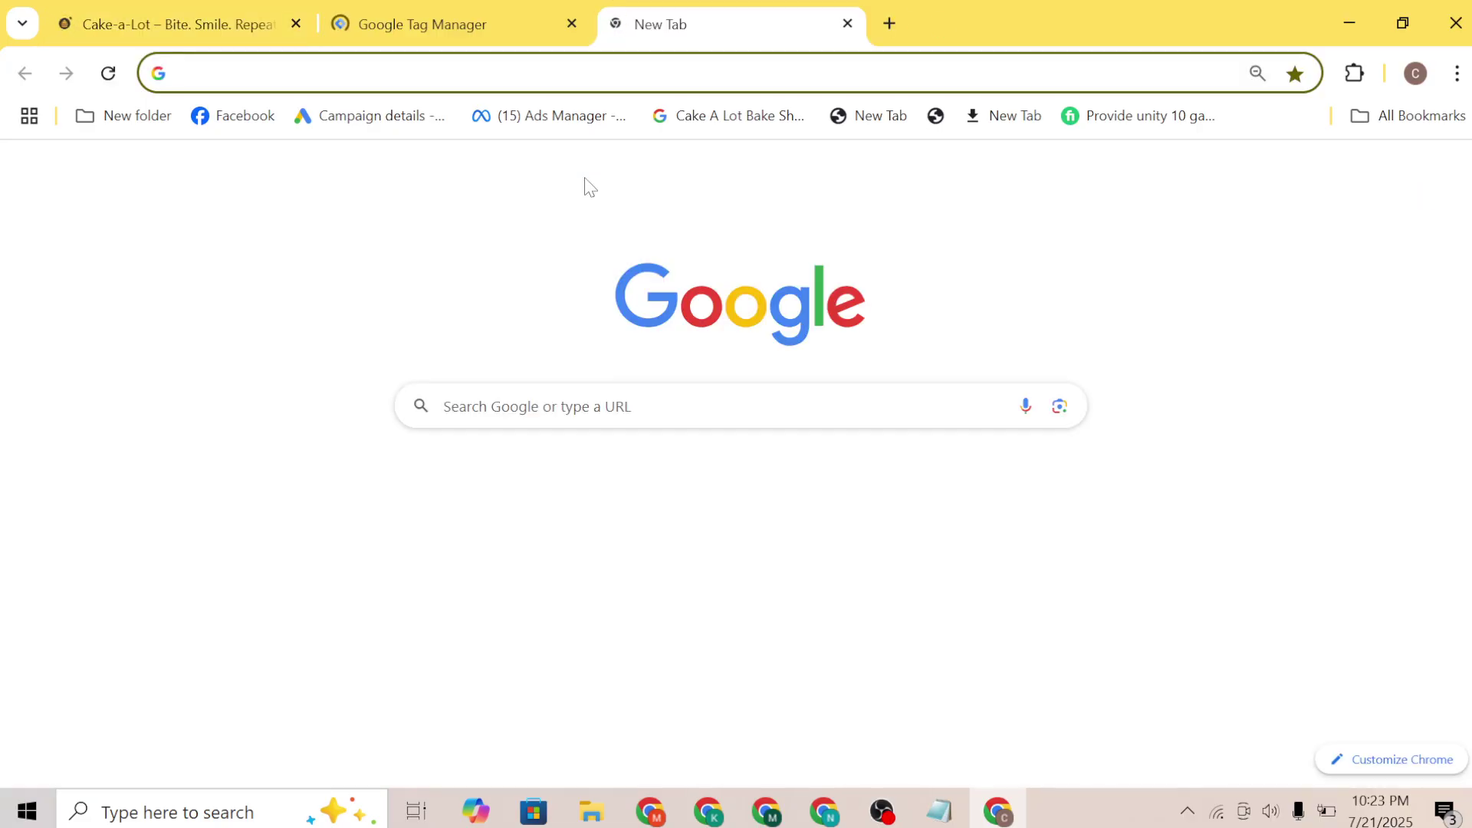
text(google t)
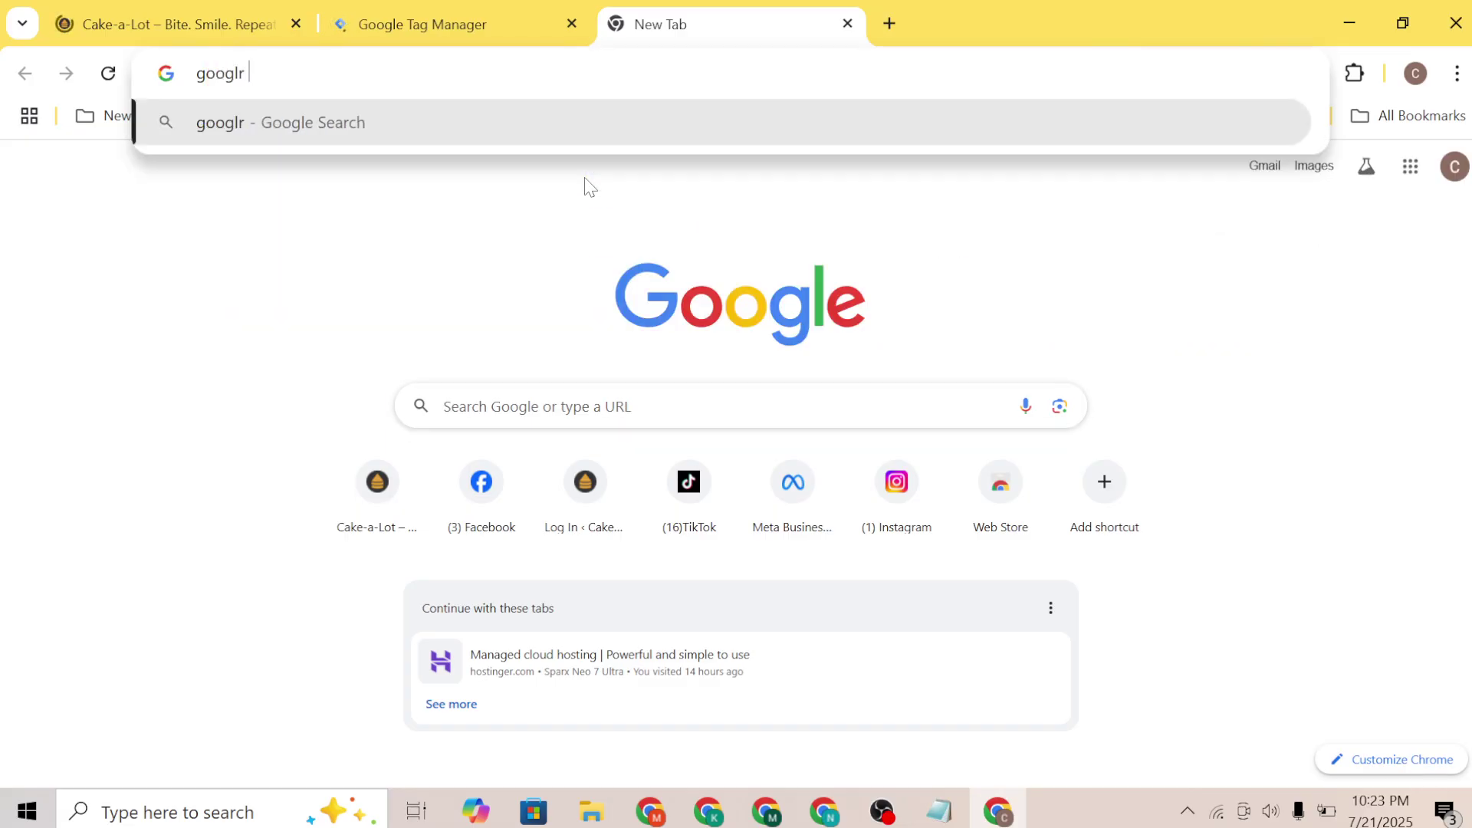
text(ag a)
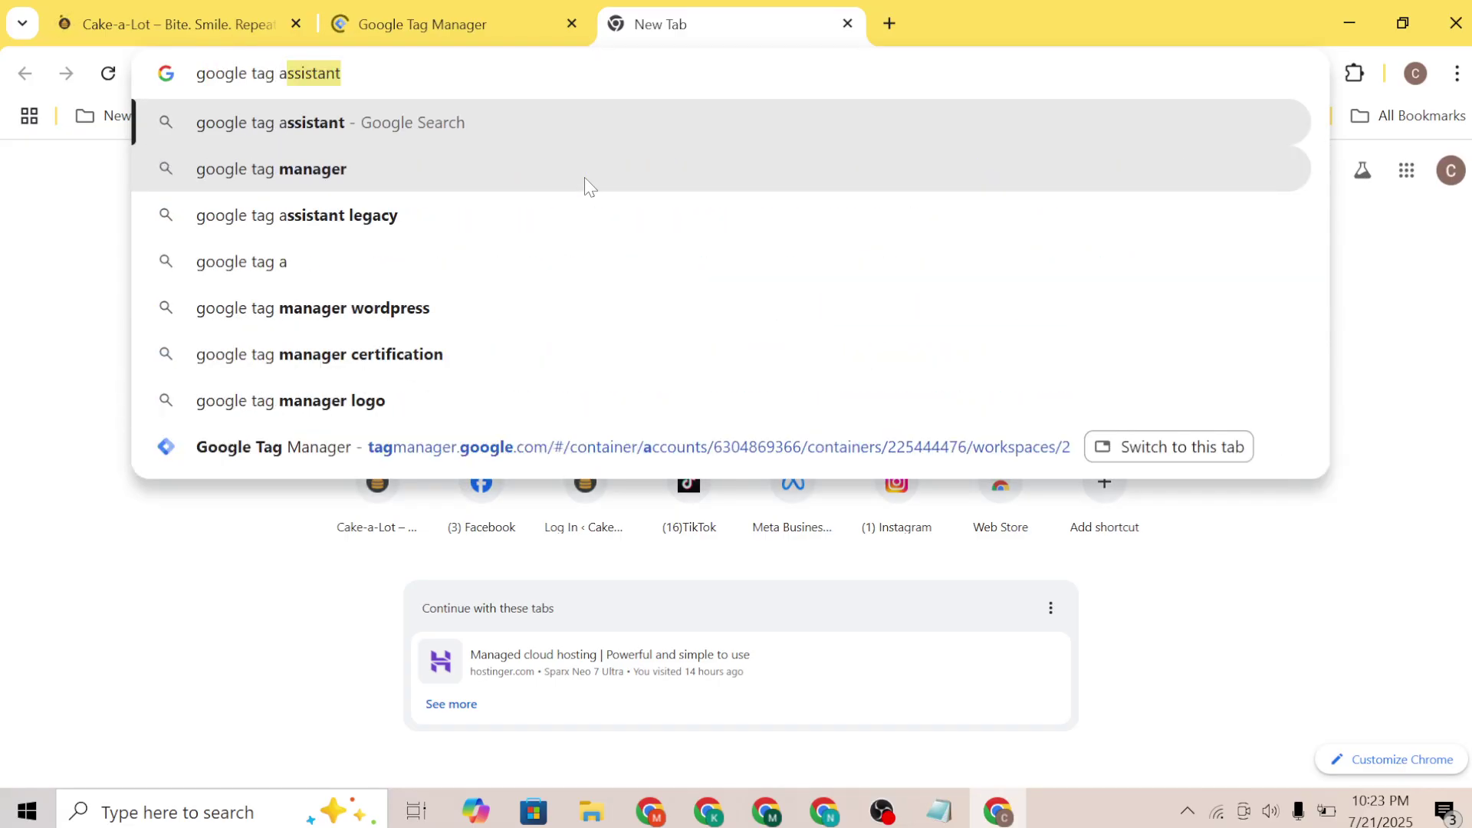
text(ssistant)
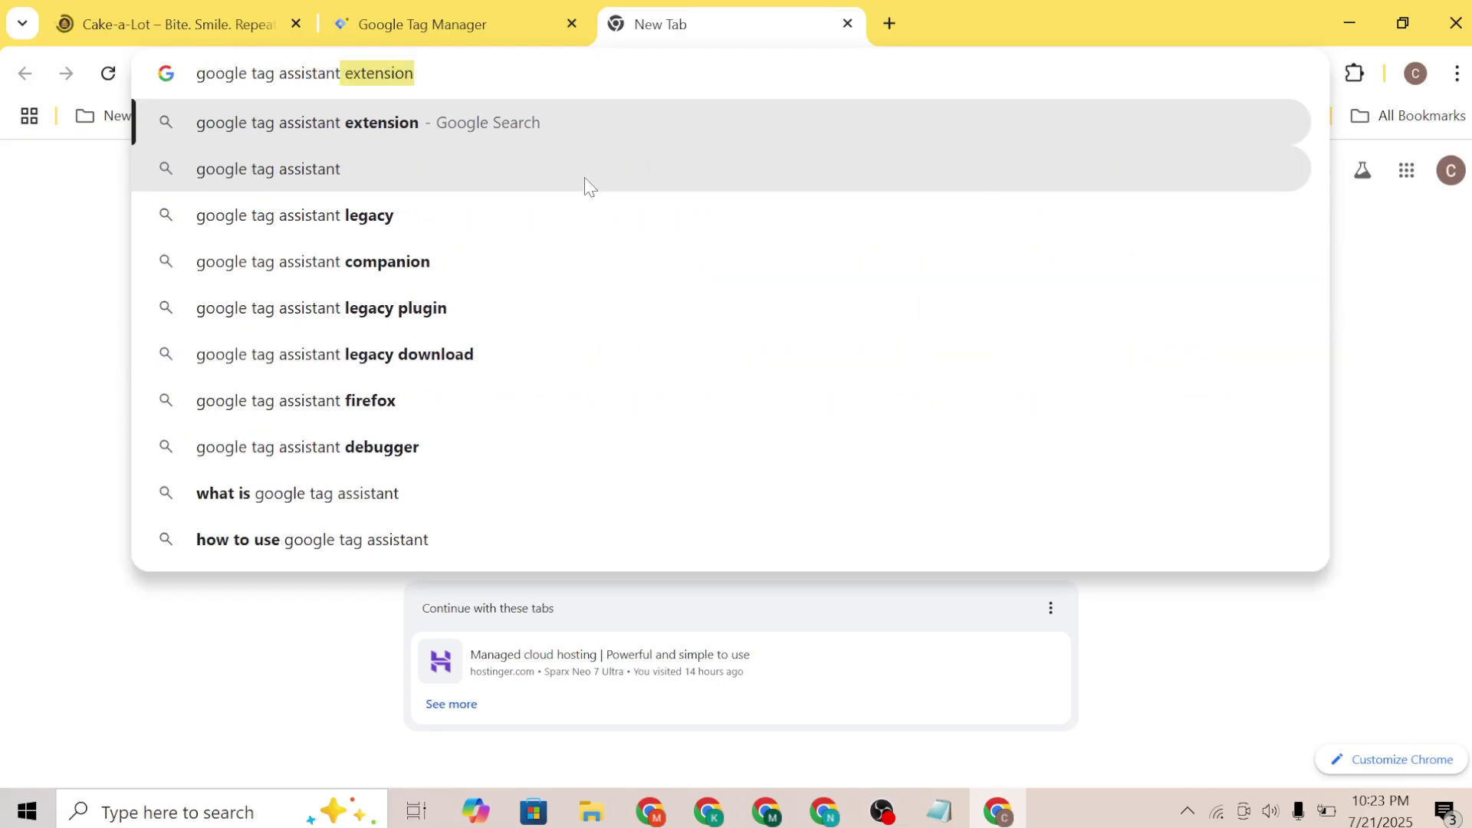
text( extensio)
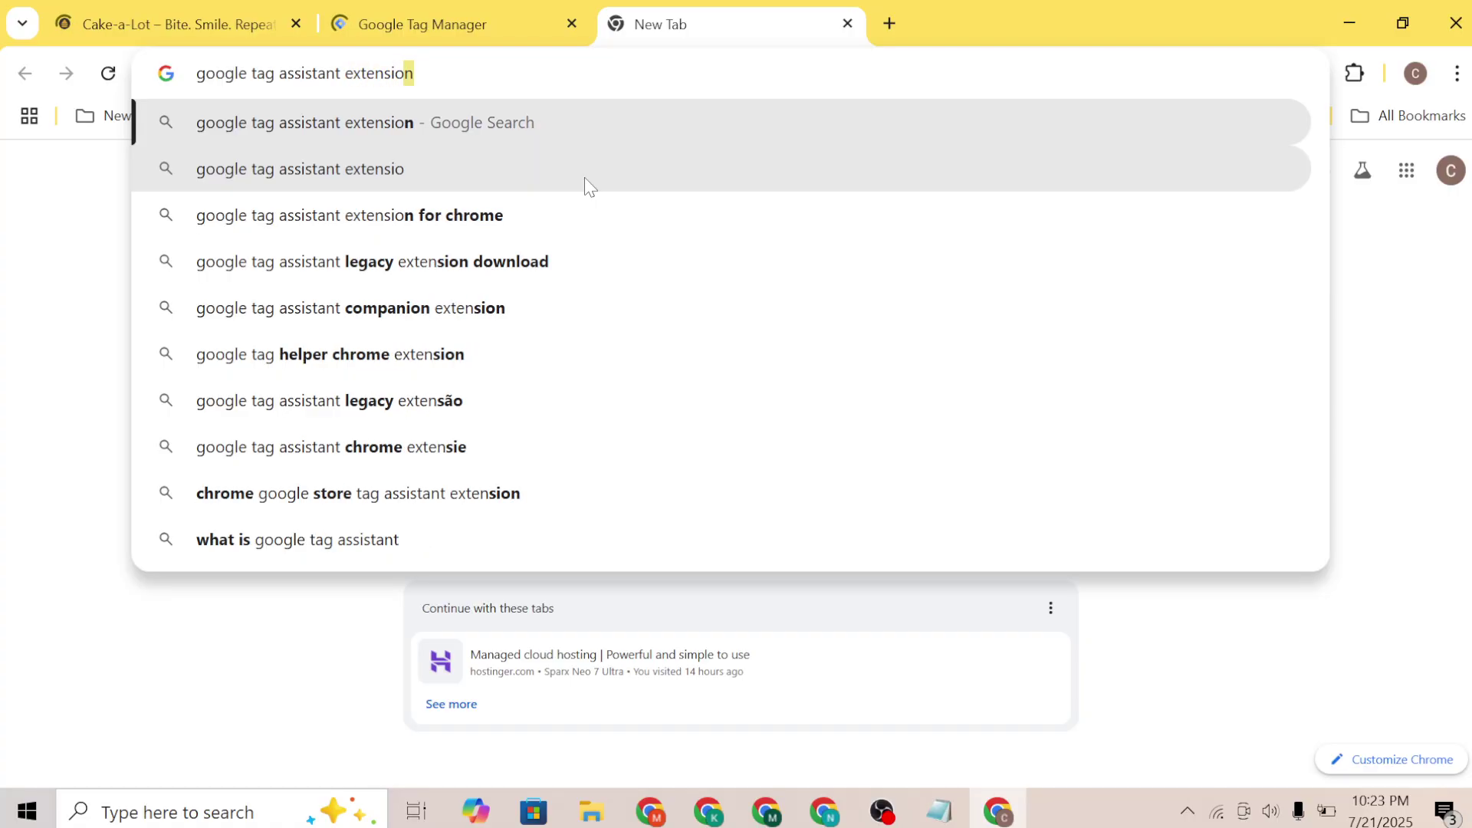
key(Return)
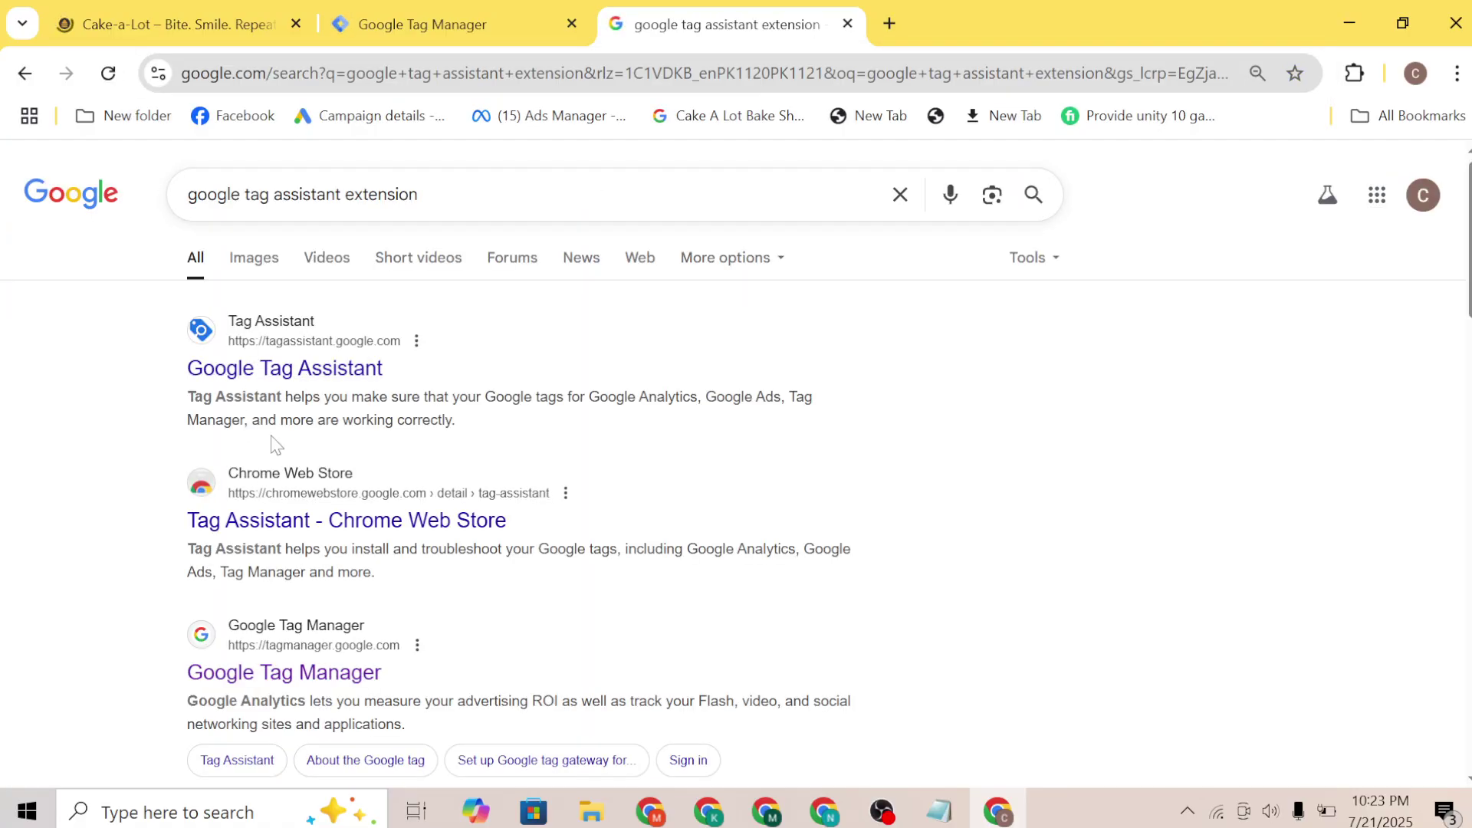
Open the Tag Assistant page in the Chrome Web Store and install the extension
click(280, 523)
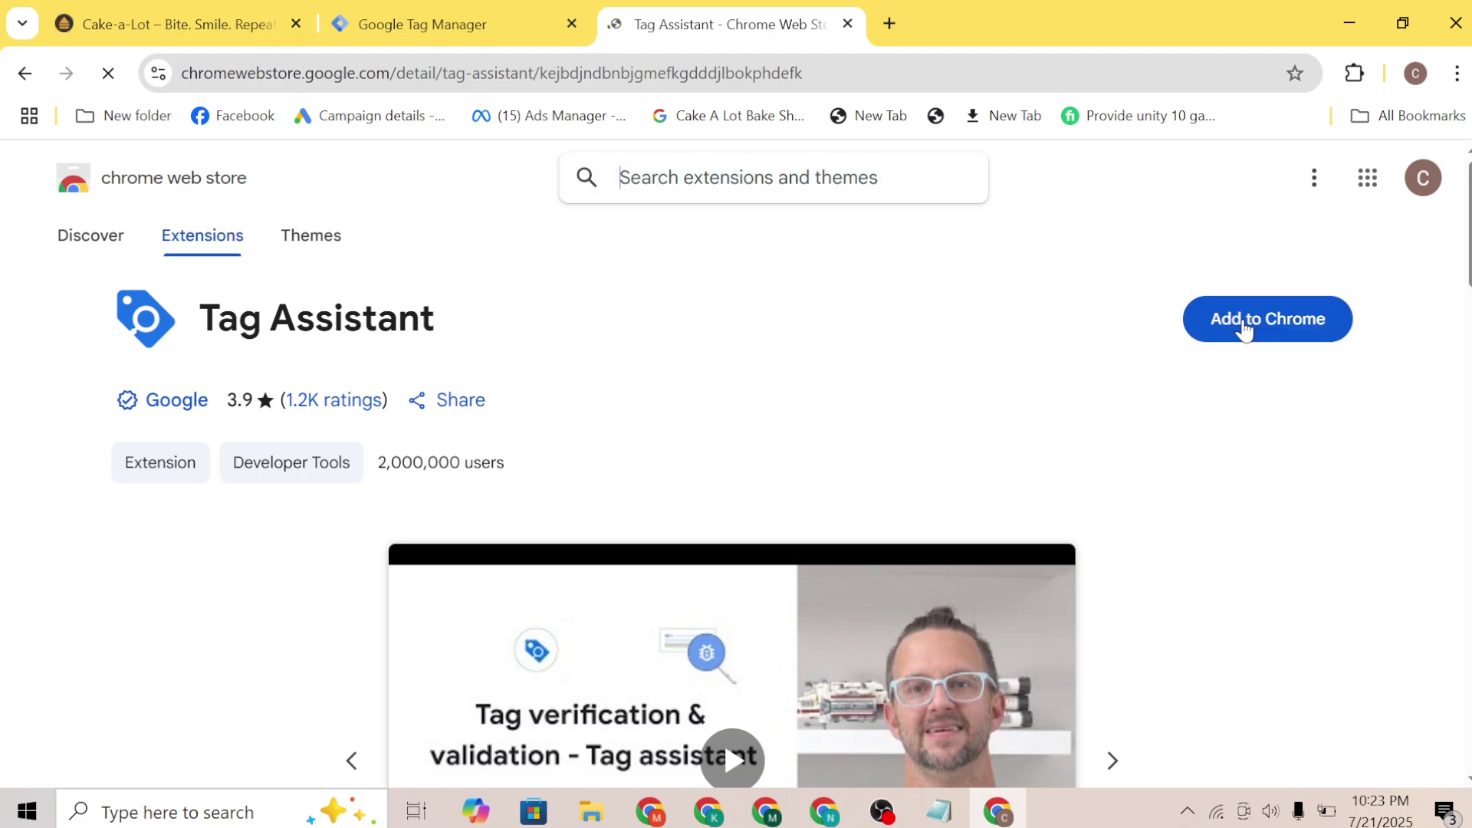
click(1246, 325)
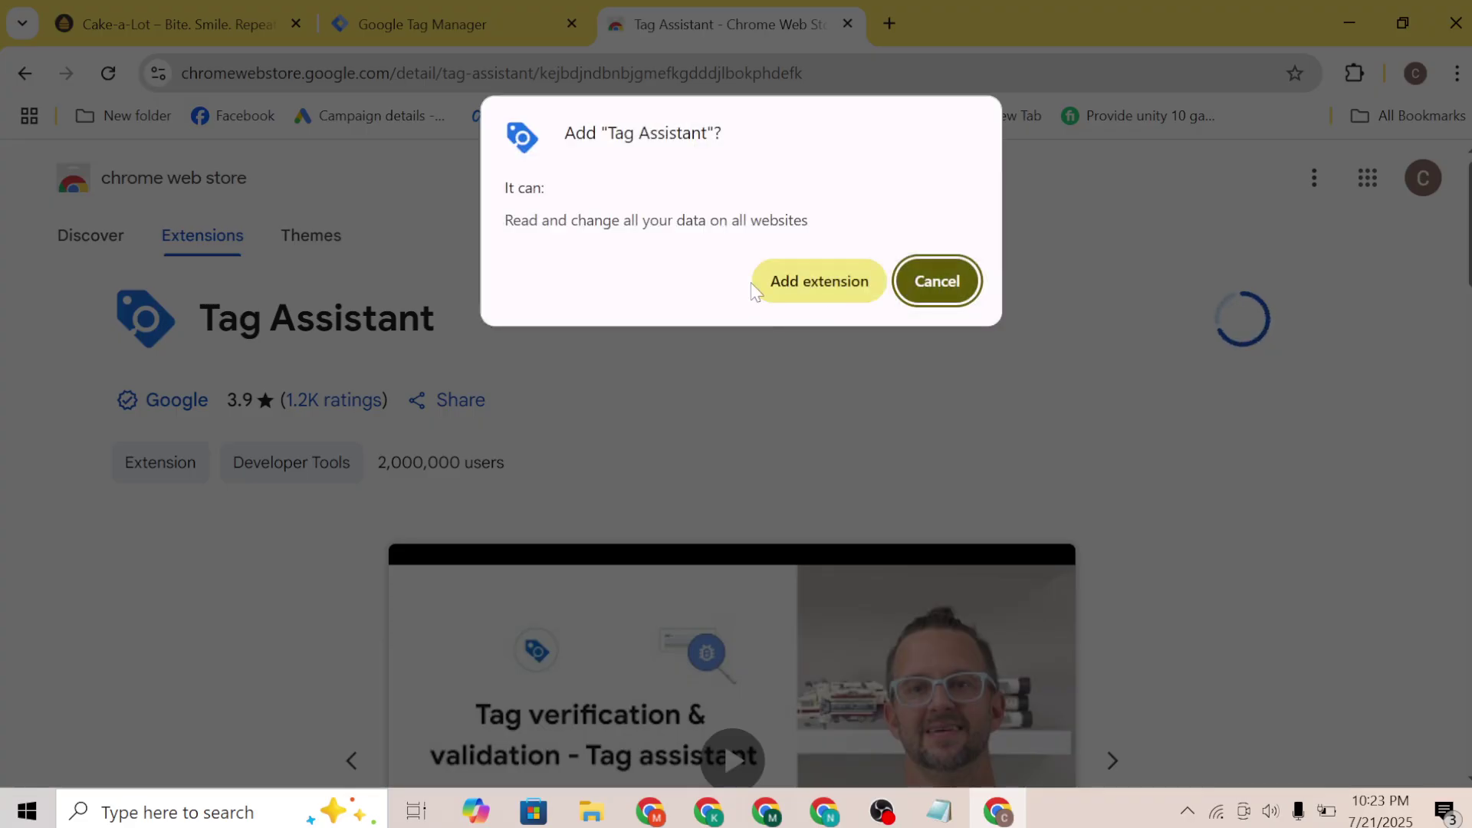
click(797, 281)
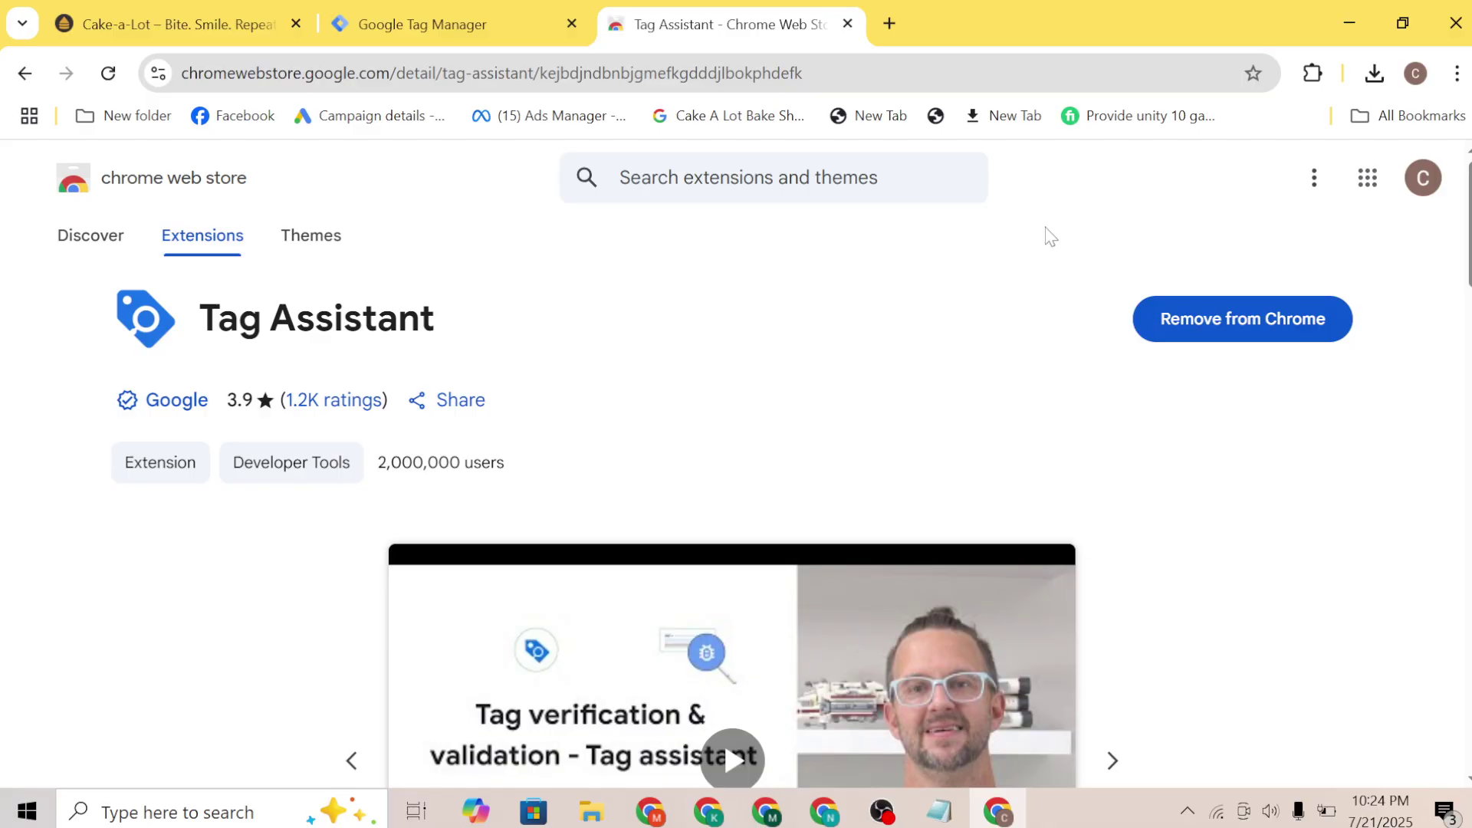
Reload the Cake-a-Lot home page and open the Tag Assistant extension on it
click(191, 24)
click(106, 76)
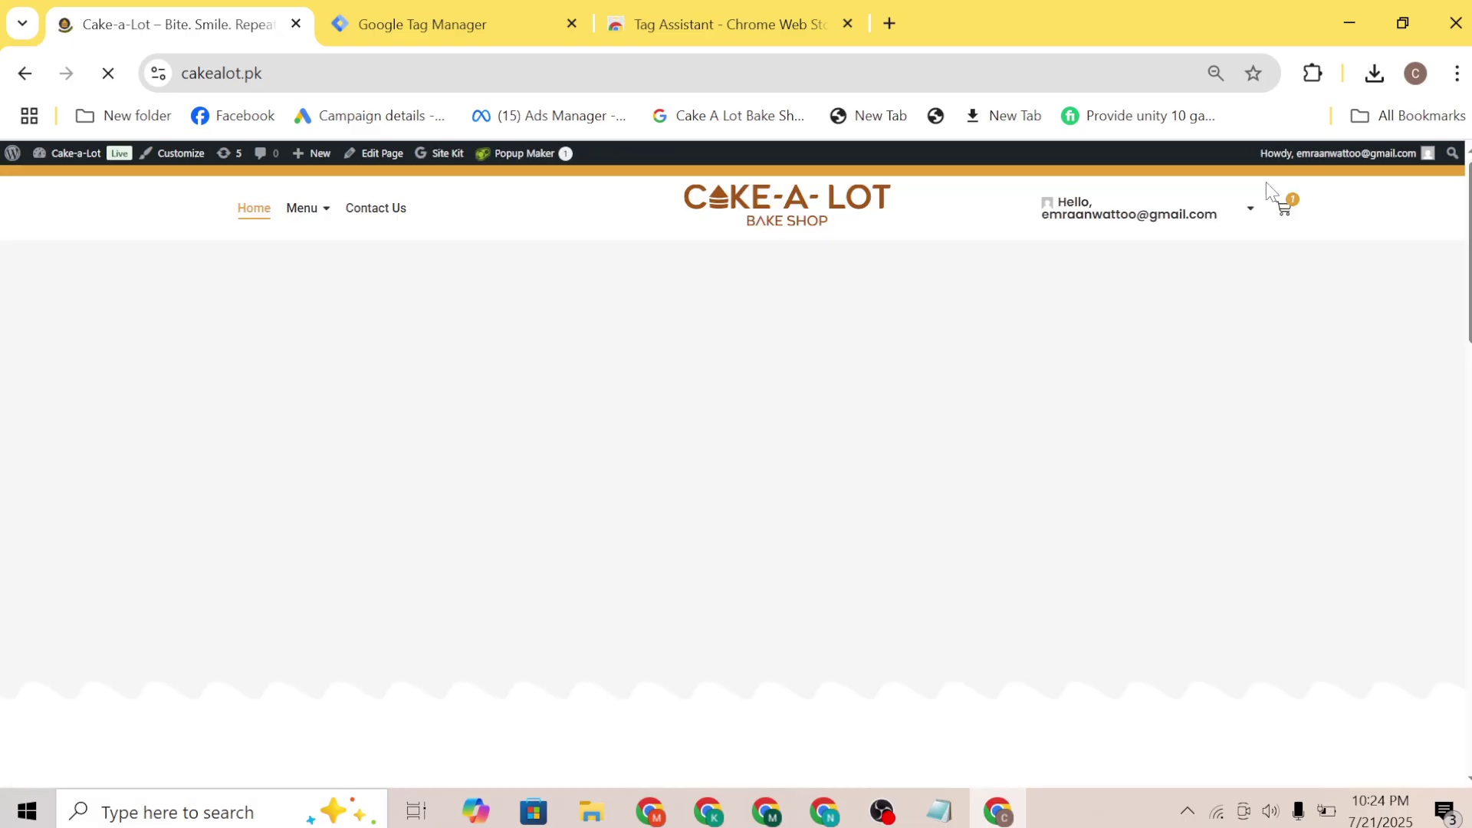
click(1314, 73)
click(1109, 256)
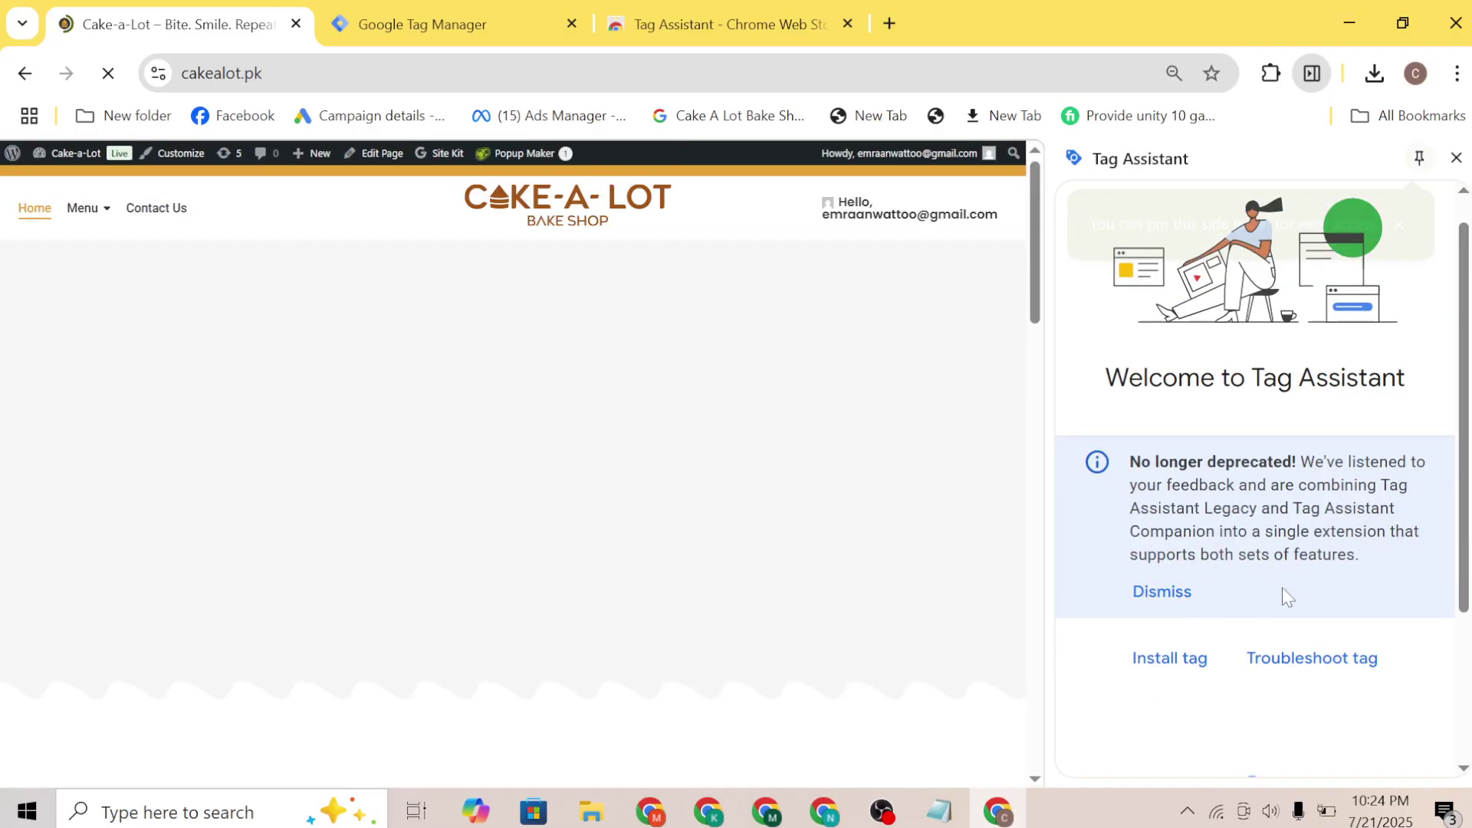
Review the Google tags found on the home page in Tag Assistant and dismiss the "No longer deprecated!" notice
scroll(1282, 591, down, 4)
scroll(1210, 590, down, 2)
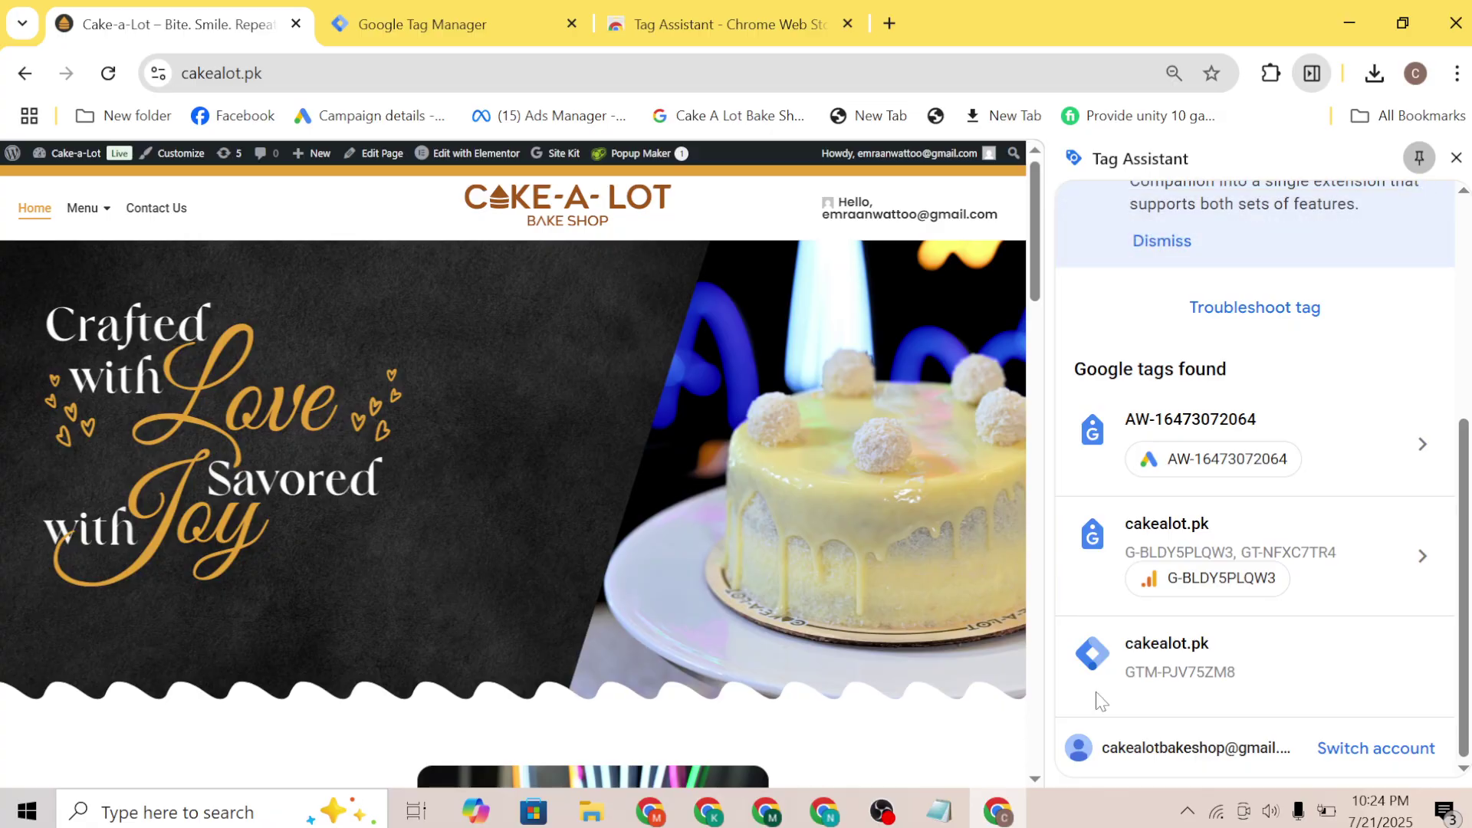
scroll(1123, 686, up, 4)
scroll(1124, 686, down, 3)
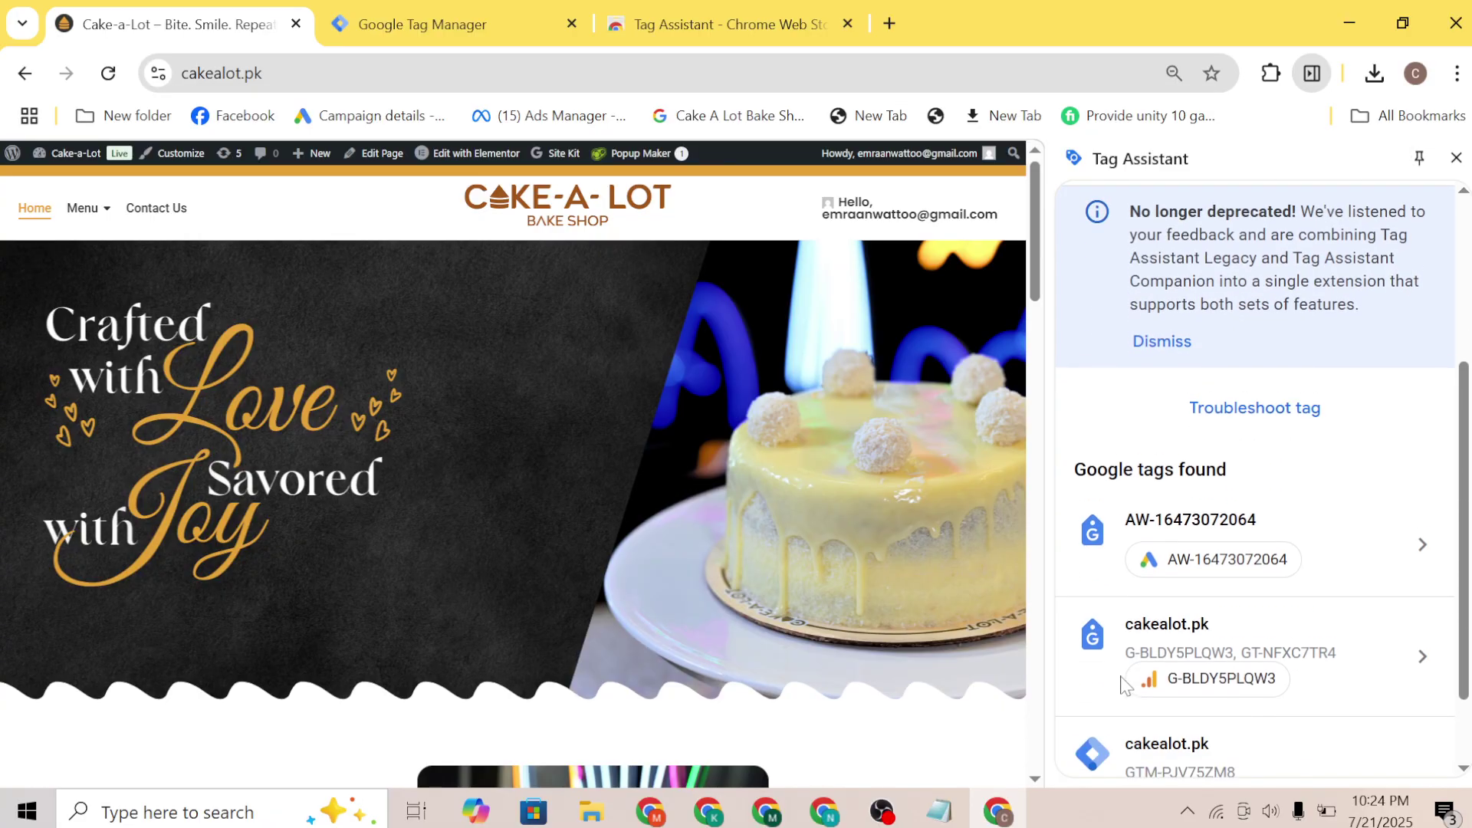
scroll(1142, 569, up, 3)
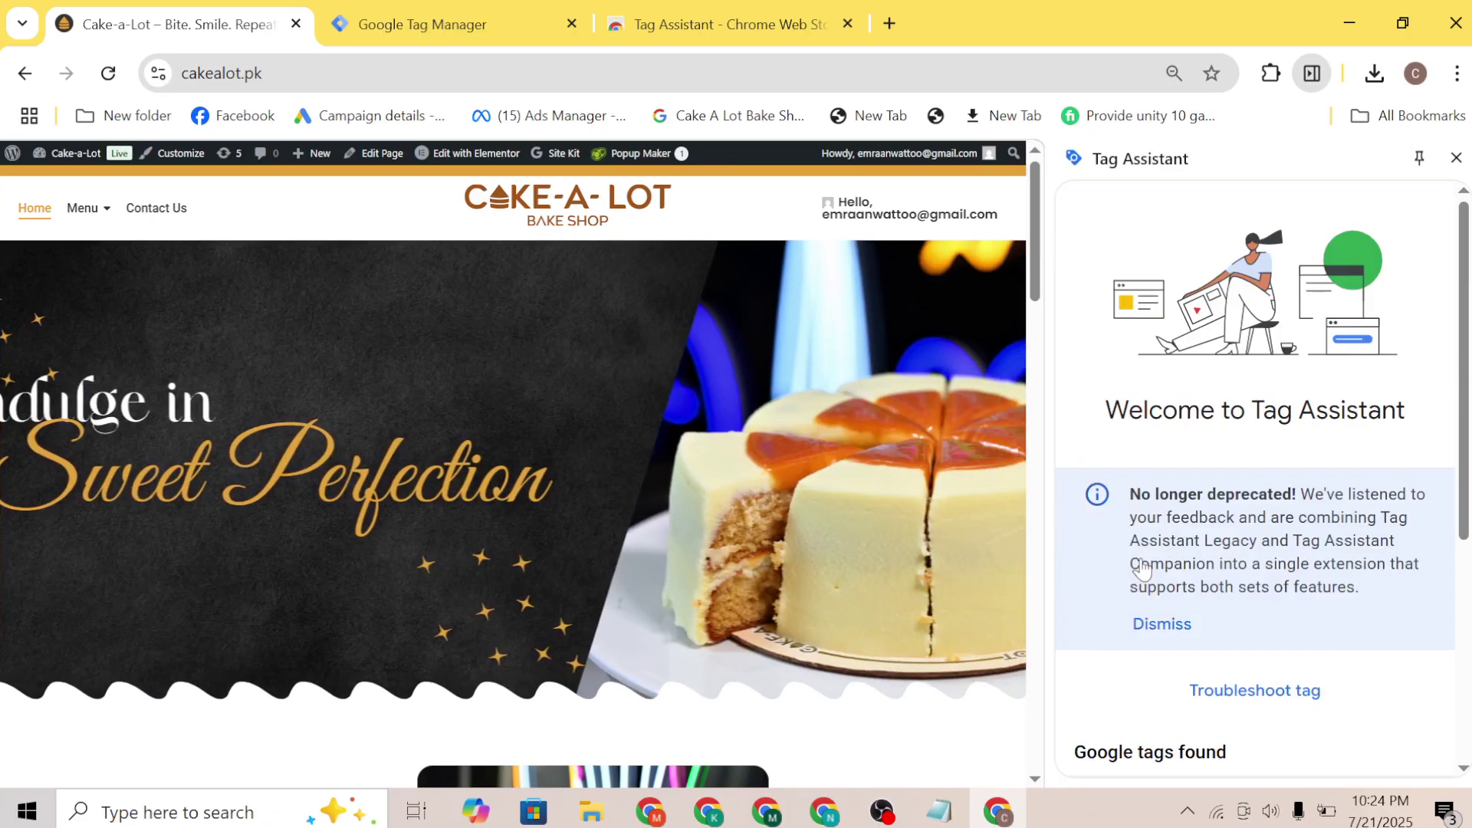
click(1160, 623)
scroll(1152, 518, down, 3)
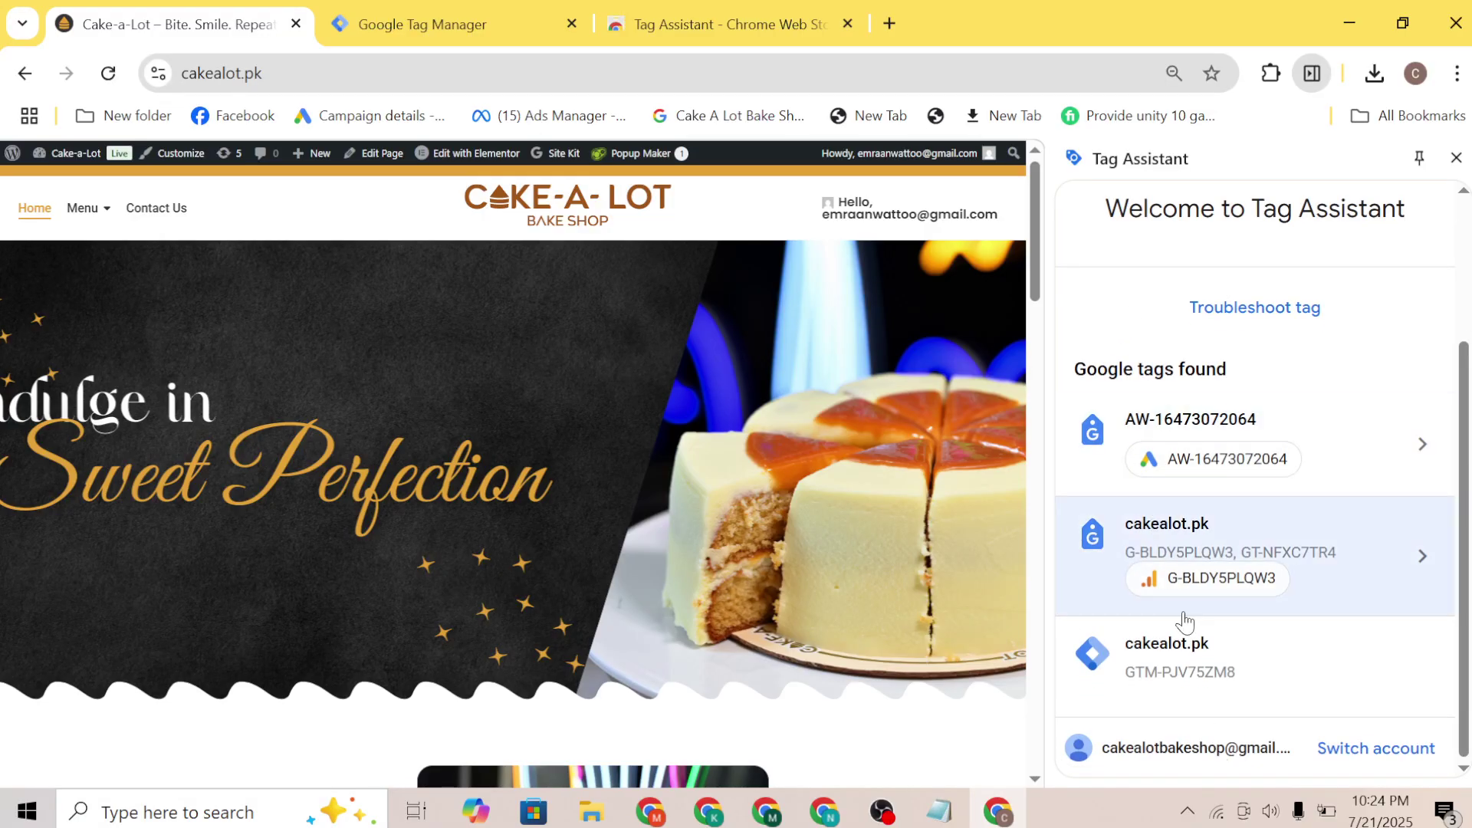
Return to the Tag Manager workspace, view the container's installation code, and look over the workspace overview
click(536, 16)
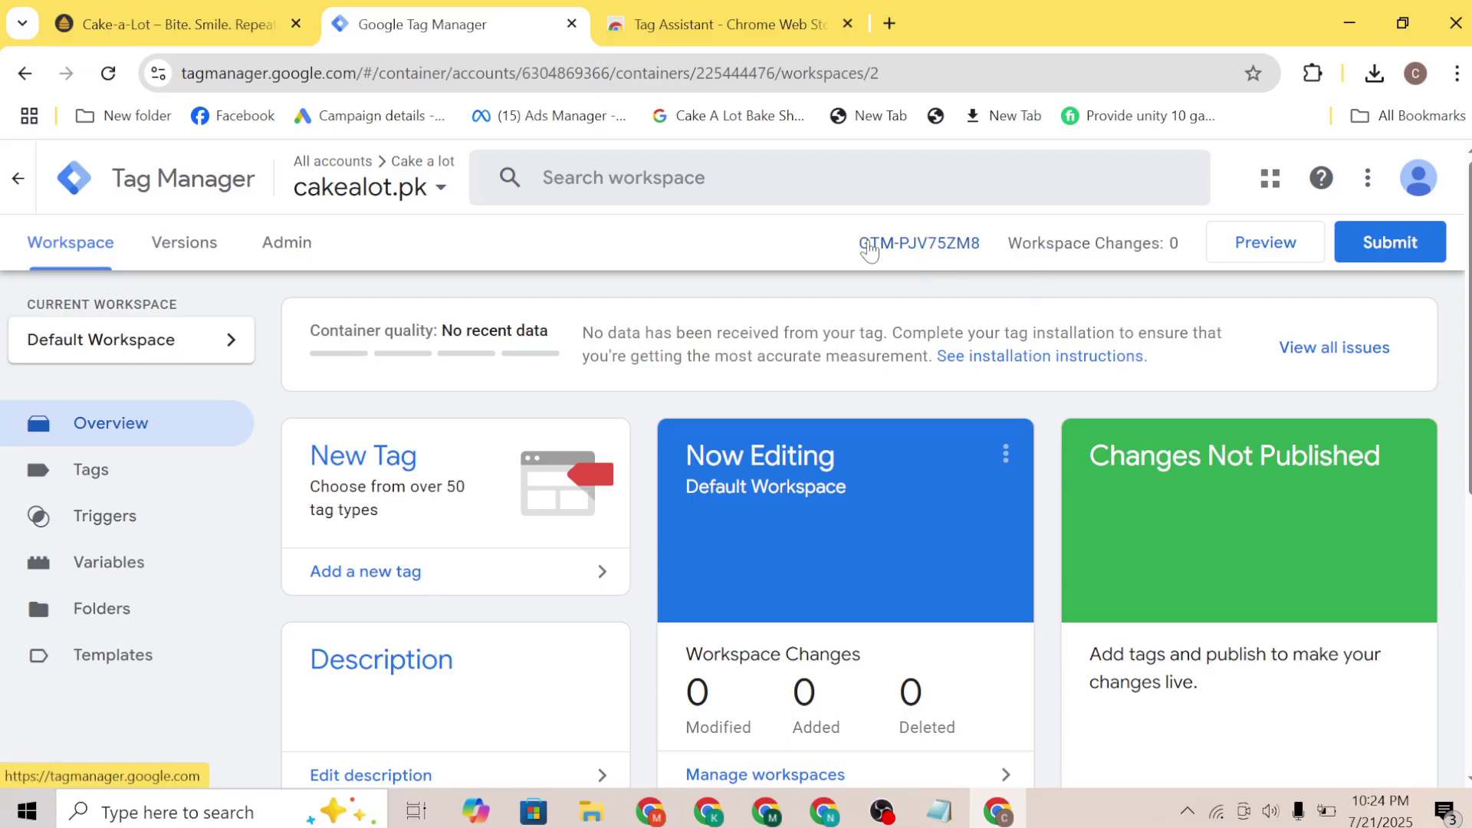
click(869, 250)
scroll(733, 537, down, 2)
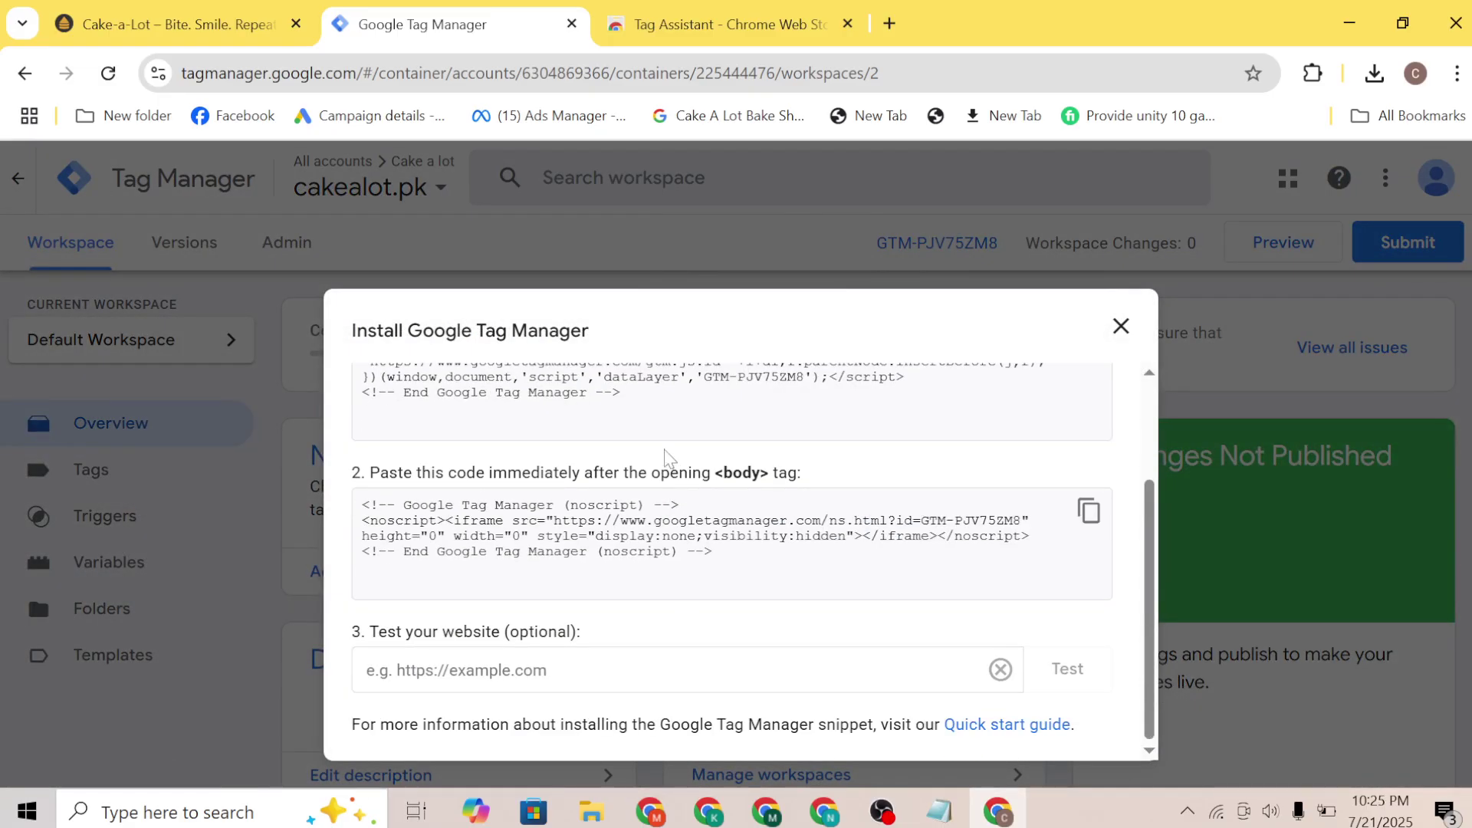
scroll(666, 456, up, 2)
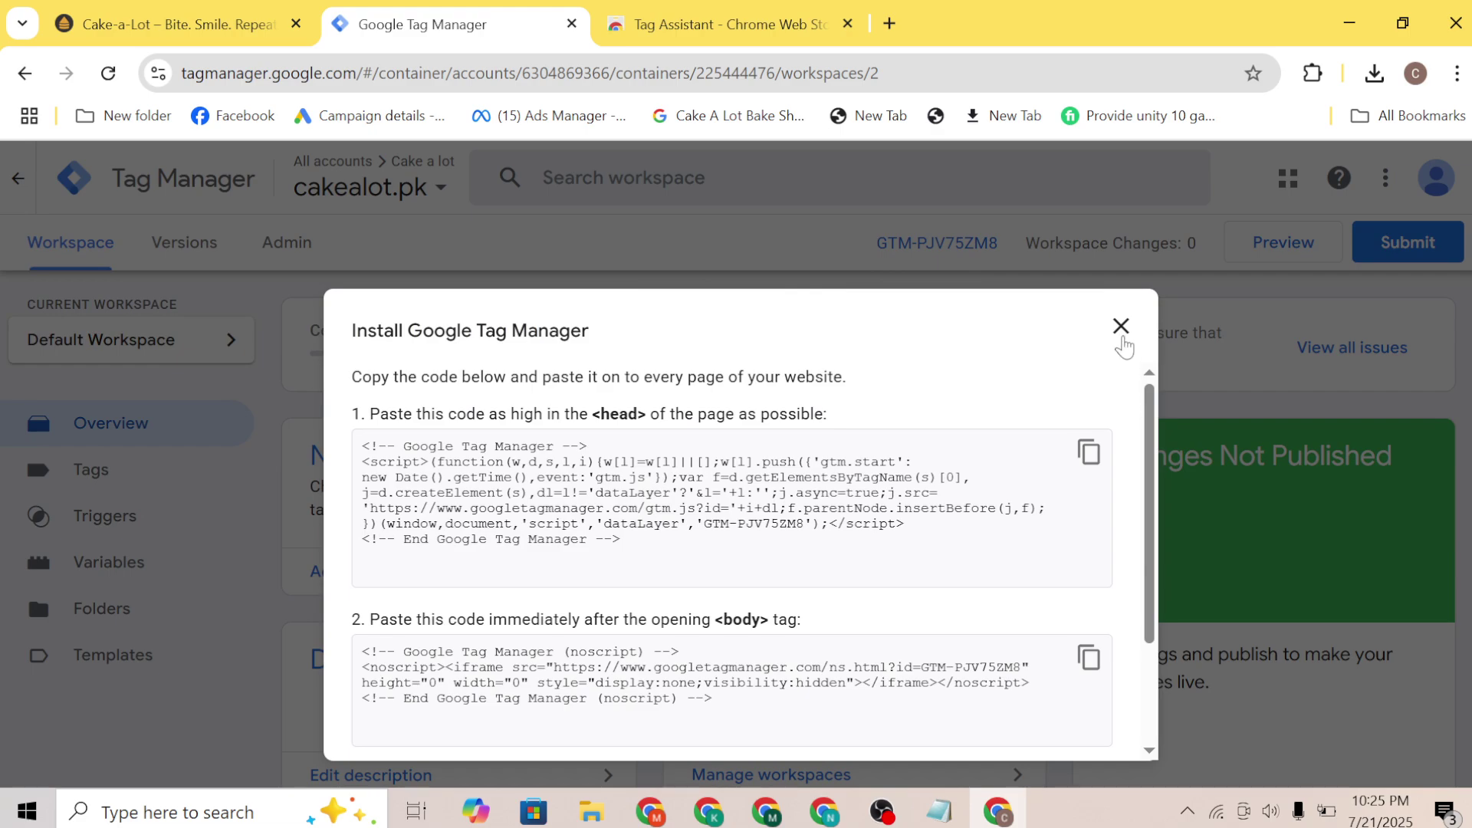
click(1122, 326)
scroll(831, 642, down, 3)
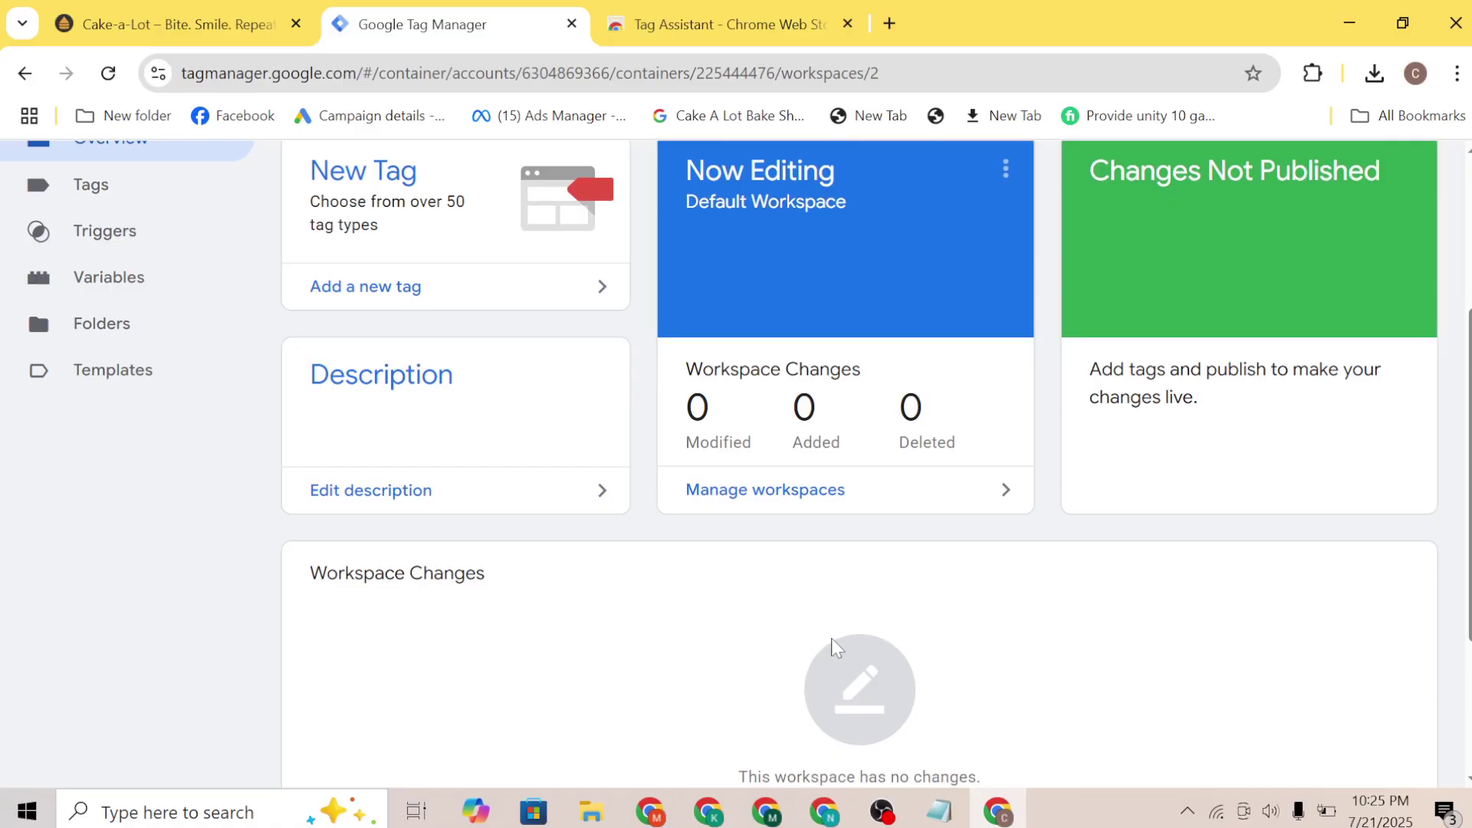
scroll(882, 499, up, 3)
Publish the workspace as a new version named "cake a lot" and return to the container's versions list
click(1390, 243)
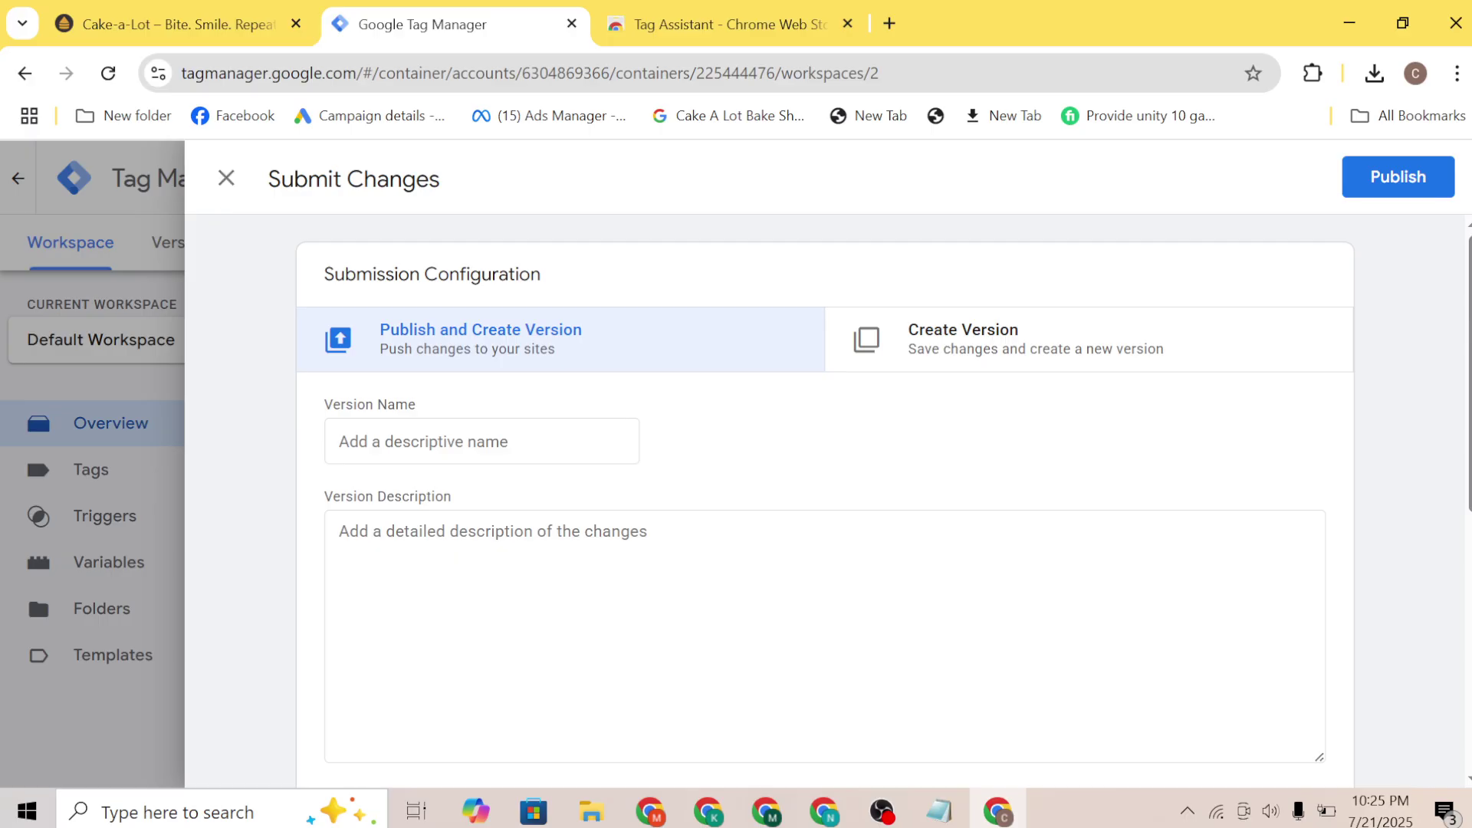
click(482, 441)
text(cake a lot)
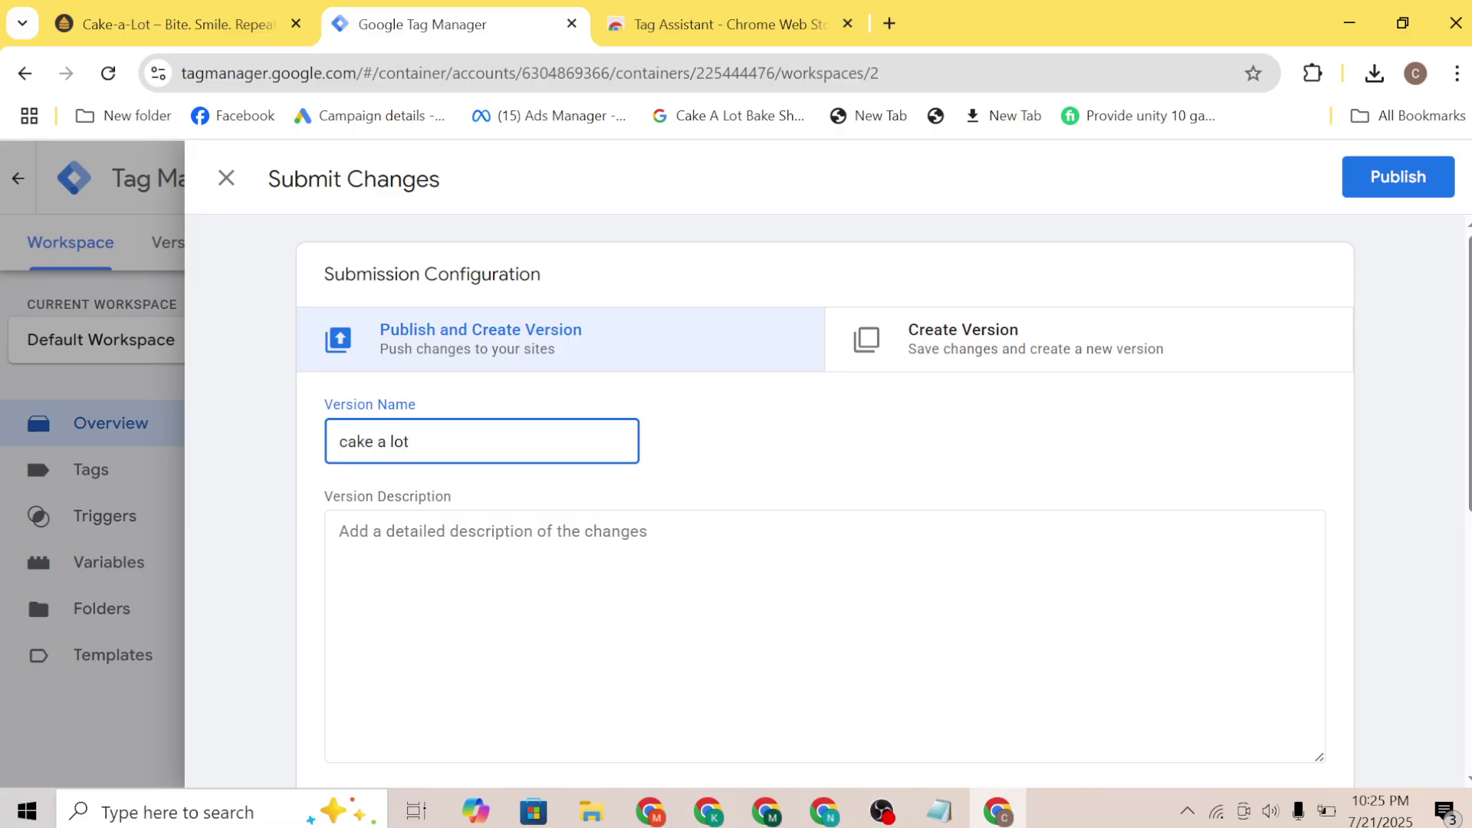
click(1390, 191)
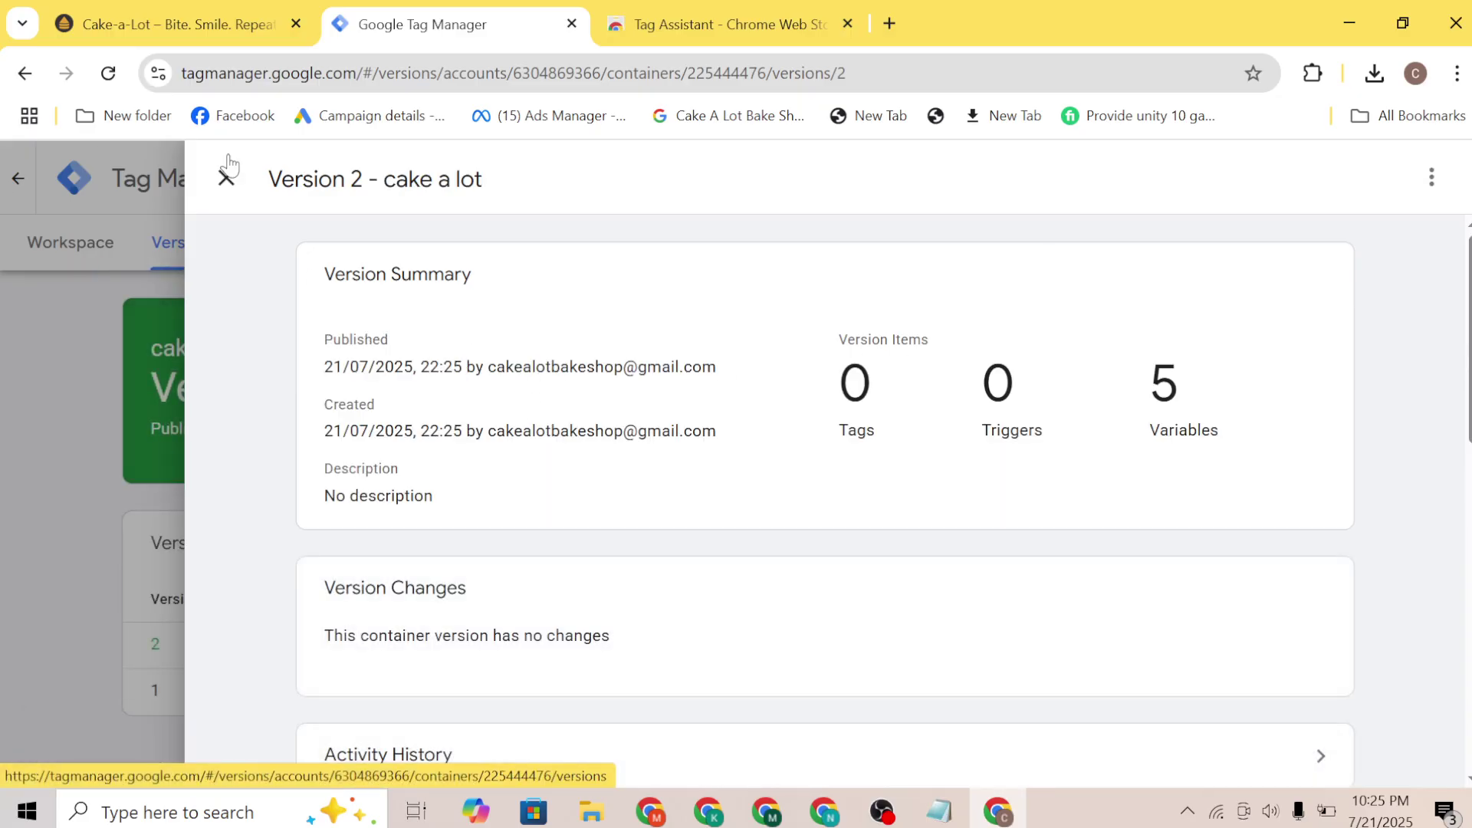
click(226, 179)
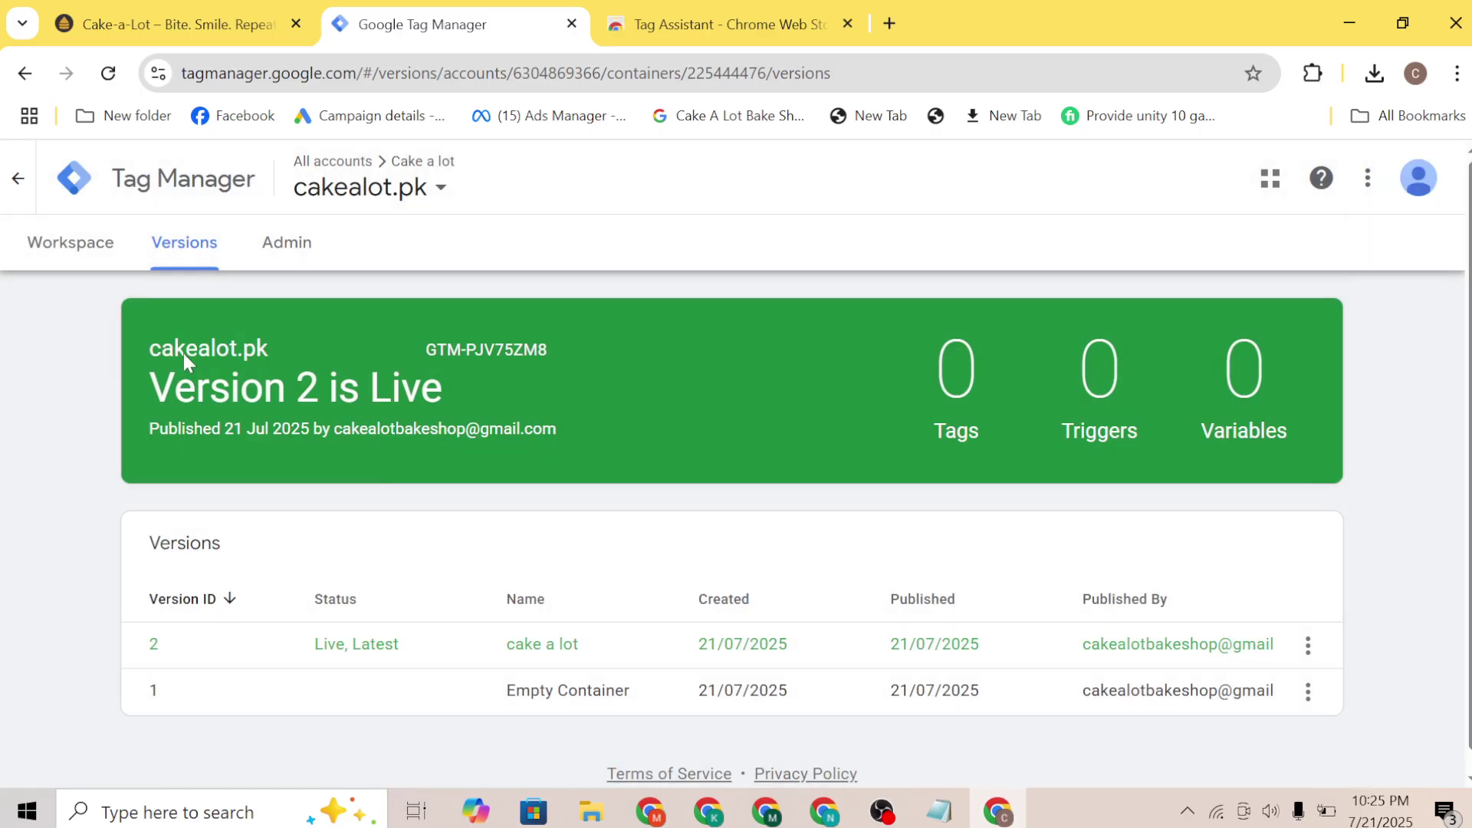
scroll(526, 674, down, 1)
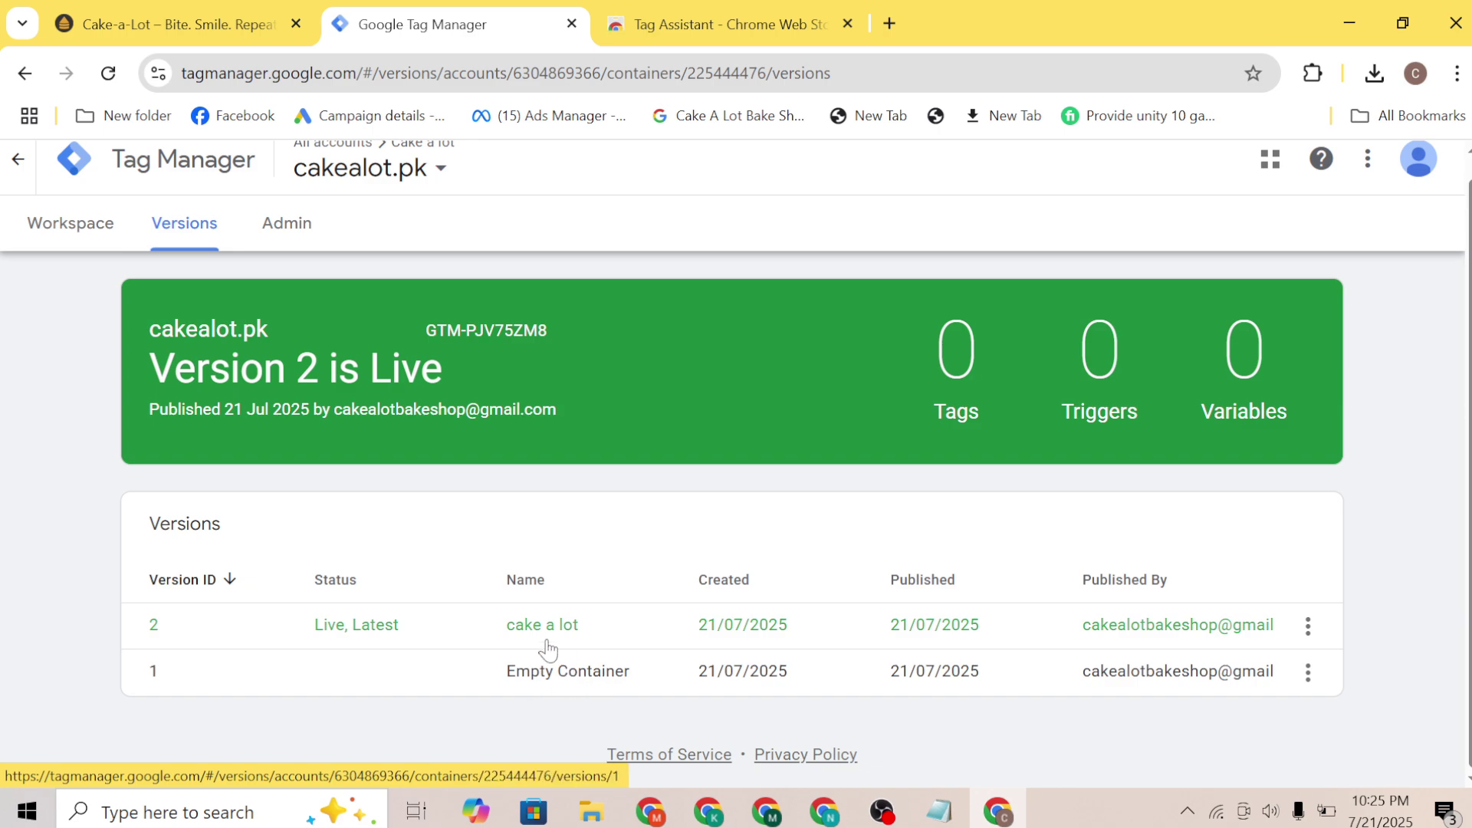
click(402, 629)
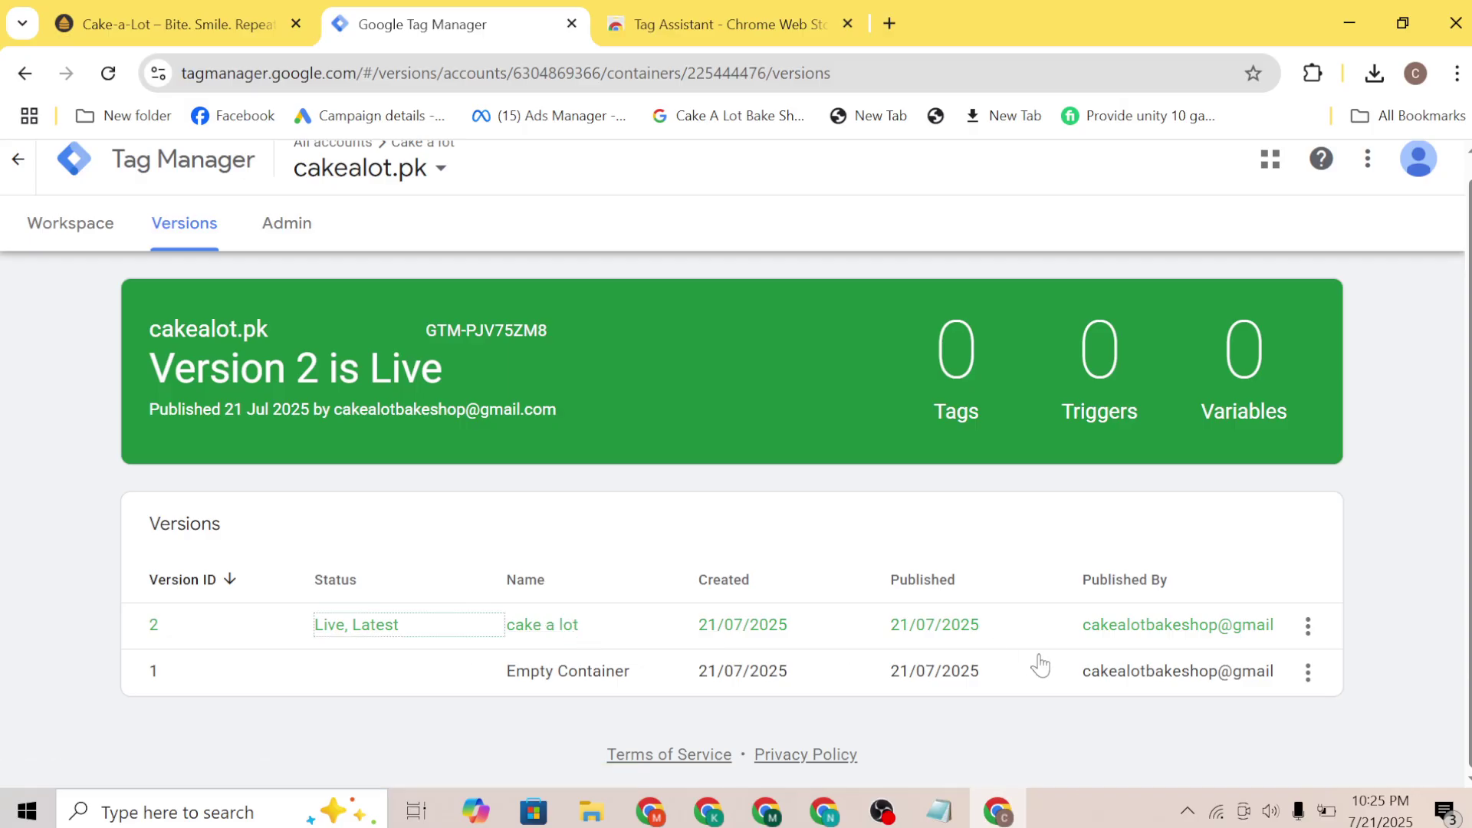
Examine the cakealot.pk container's settings and its activity log in the Admin area, closing each one
click(295, 220)
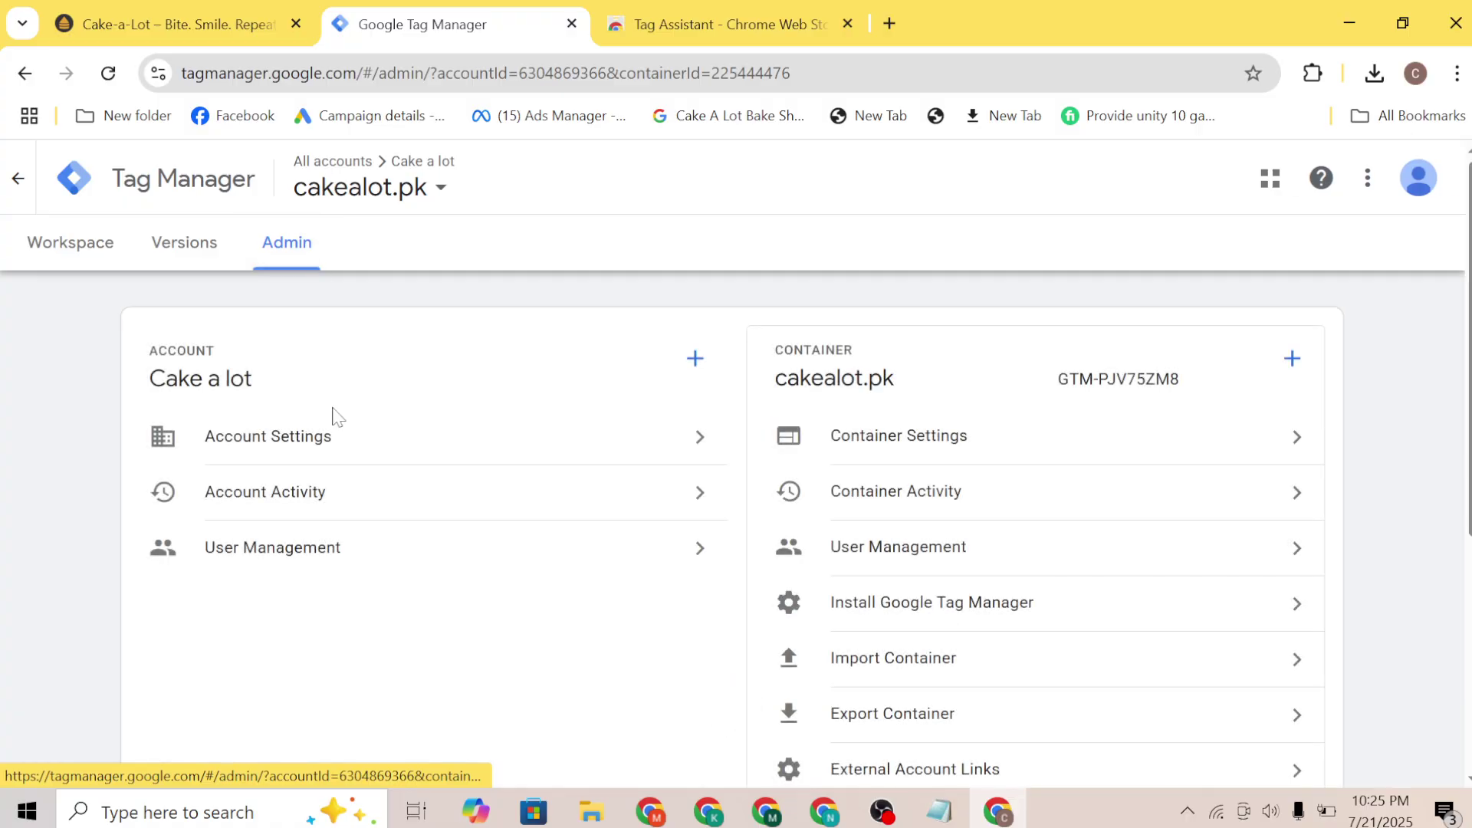
click(838, 449)
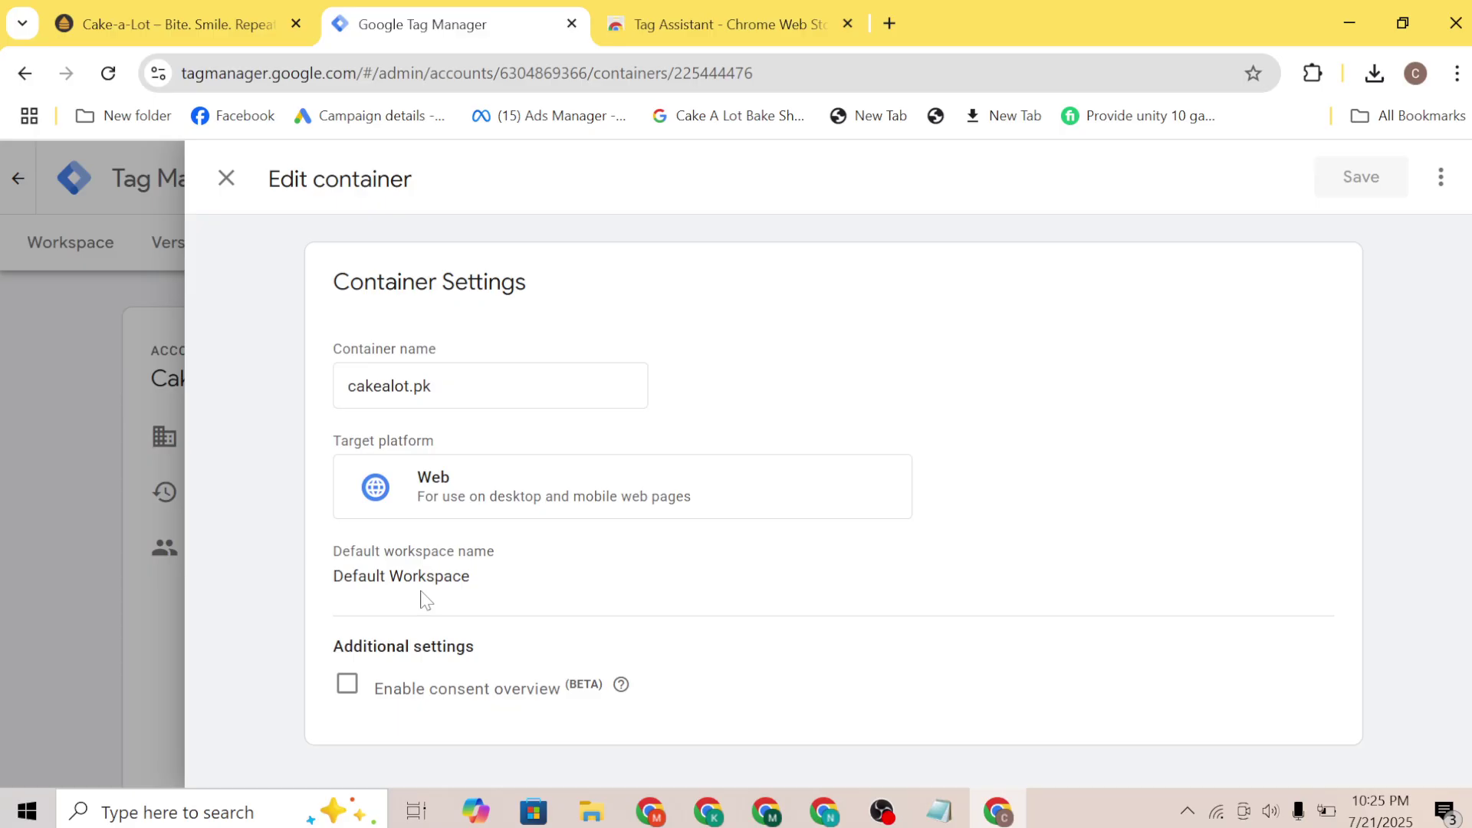
click(232, 198)
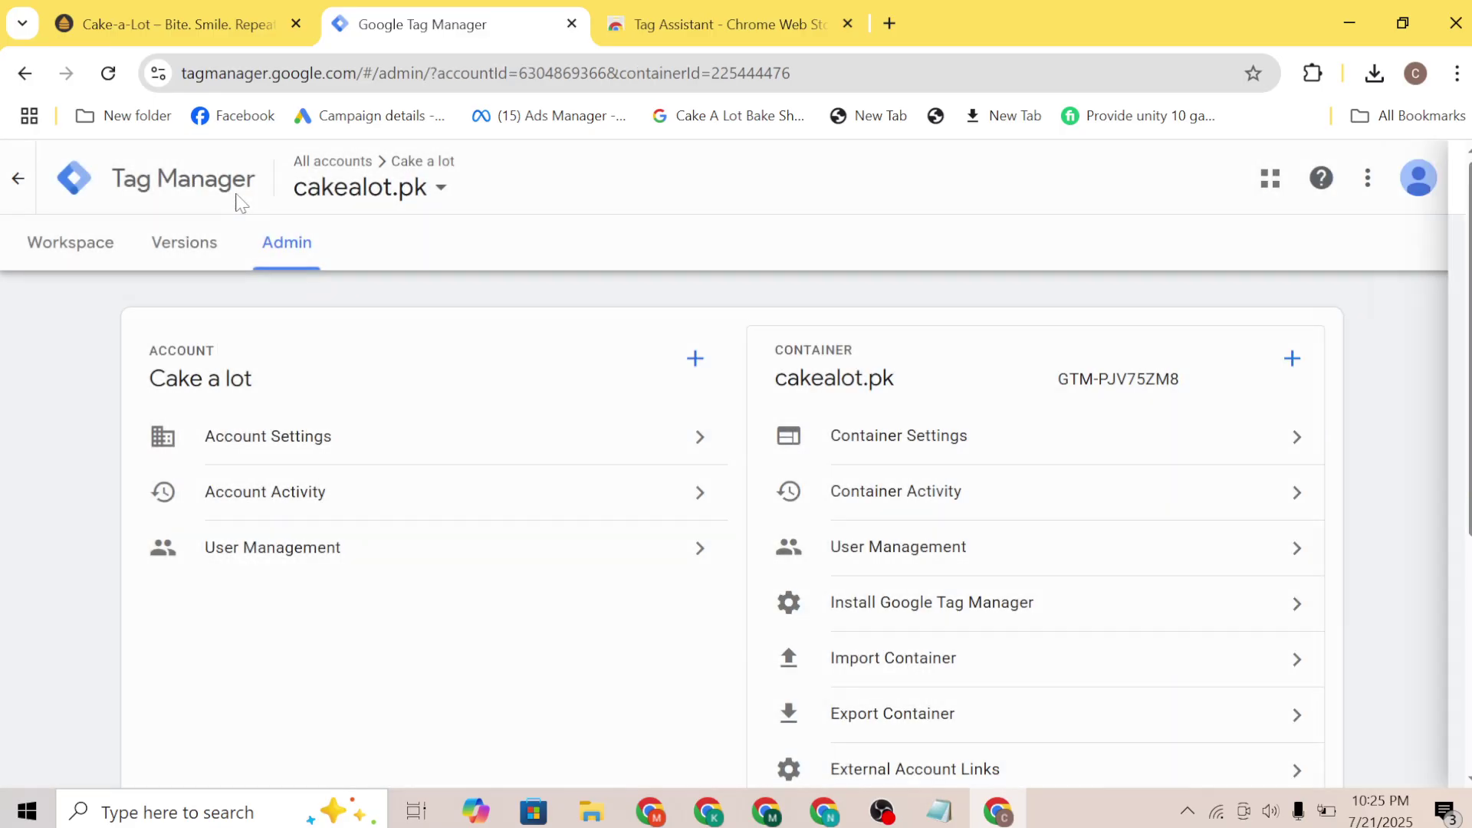
scroll(730, 530, down, 1)
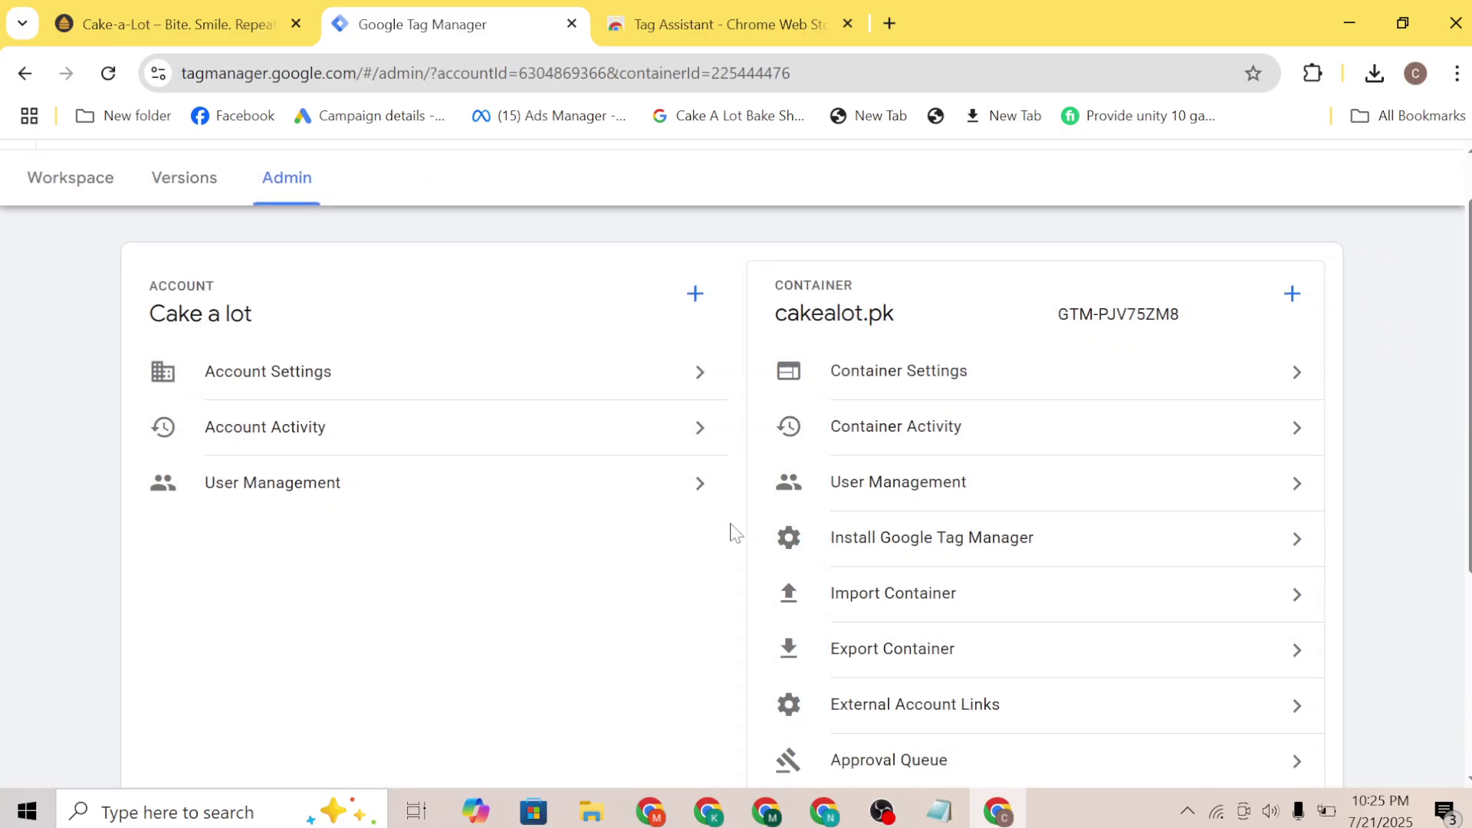
click(911, 434)
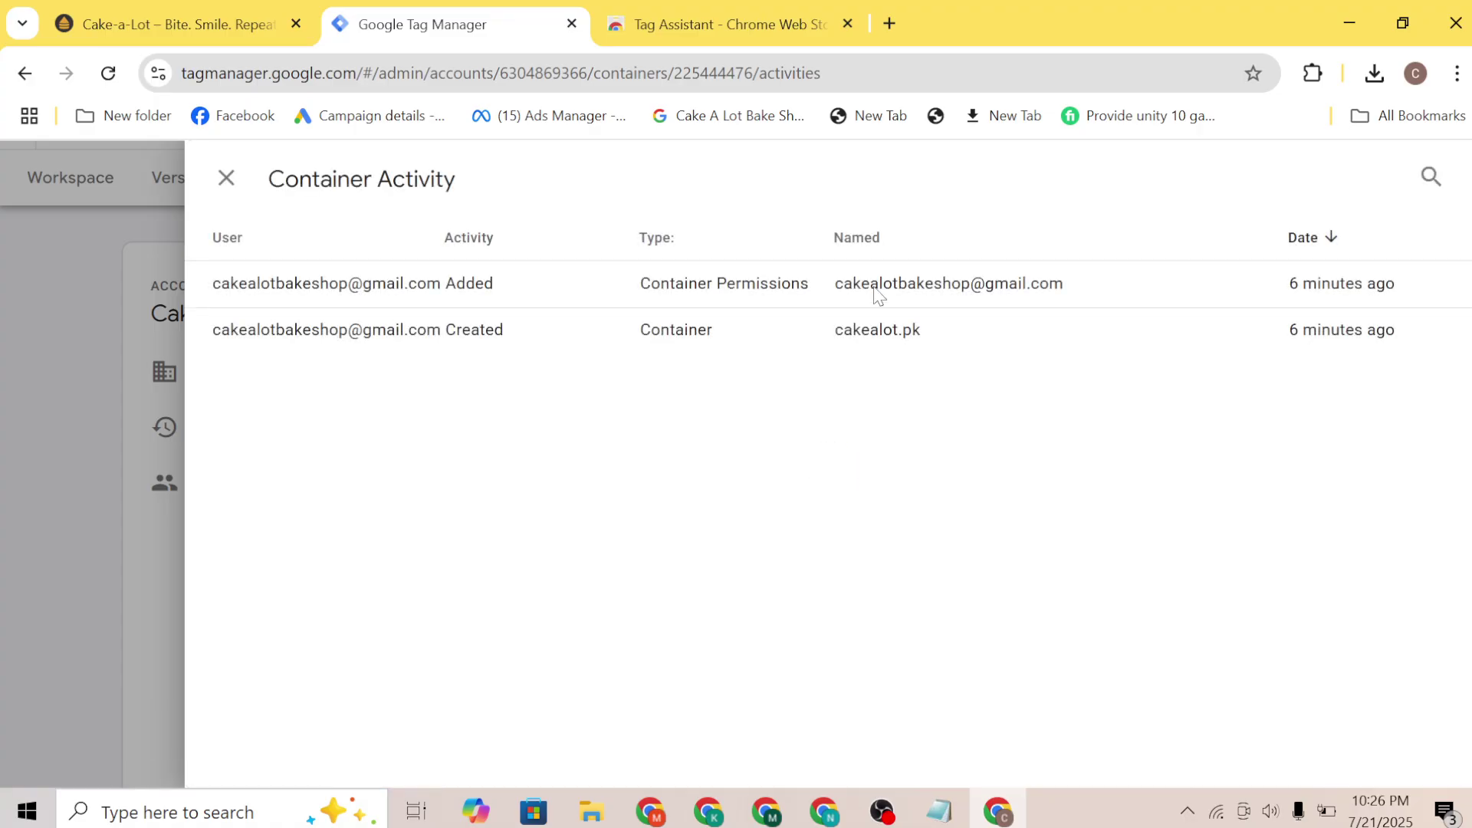
drag(637, 289, 812, 306)
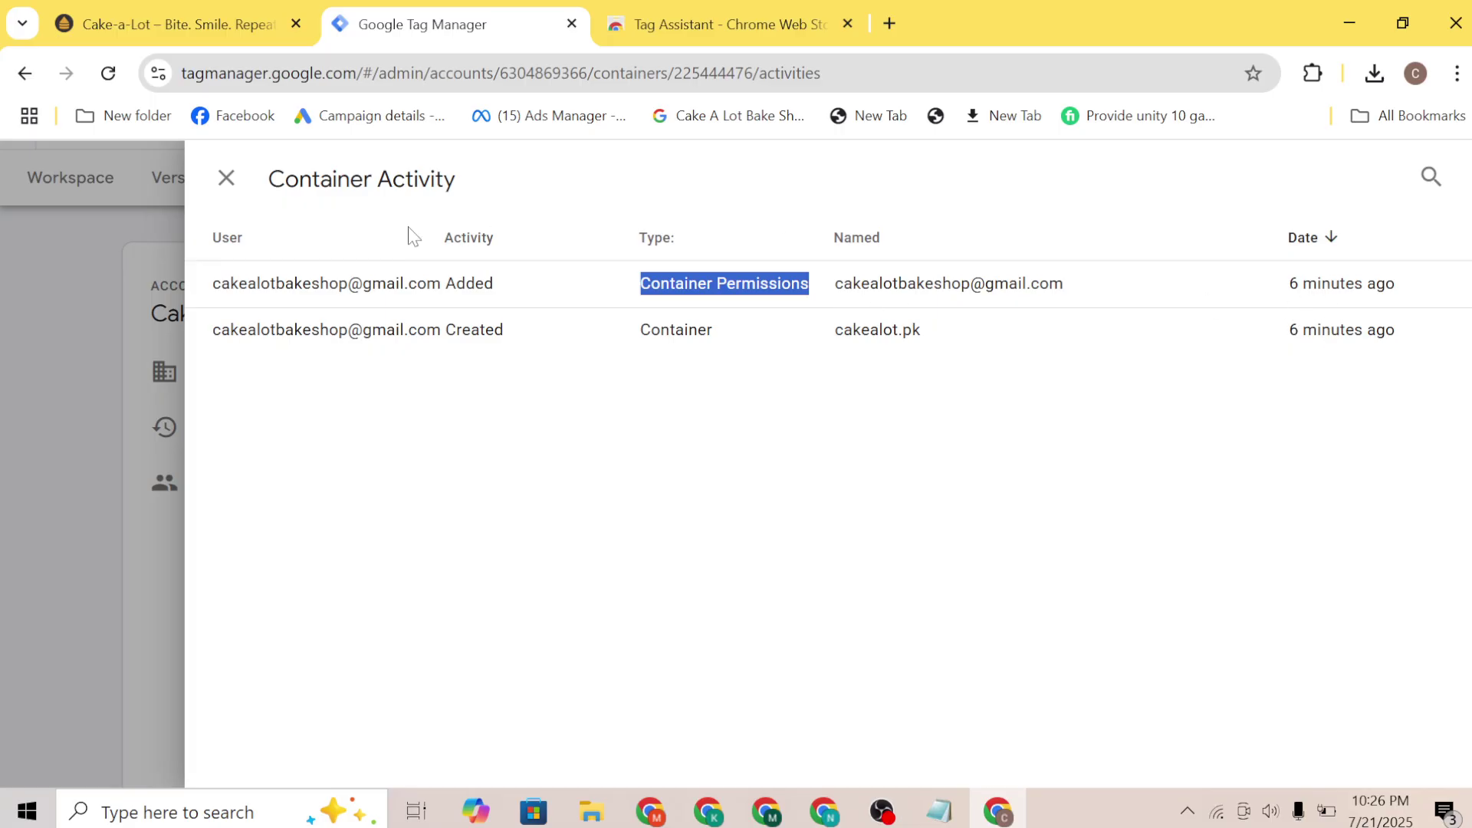
click(227, 175)
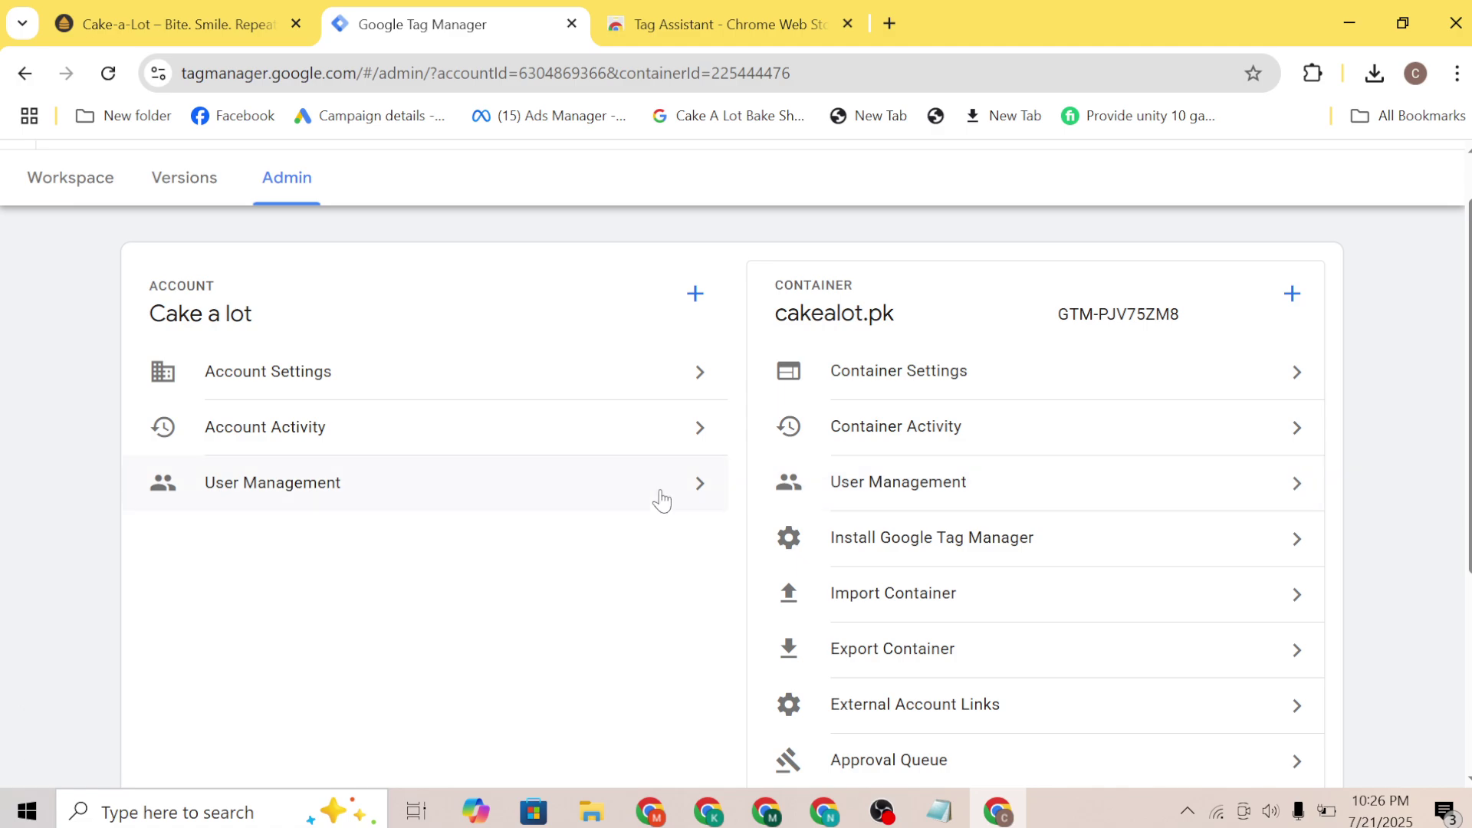
View the container's user permissions and the options for adding users or user groups, and close them
click(865, 494)
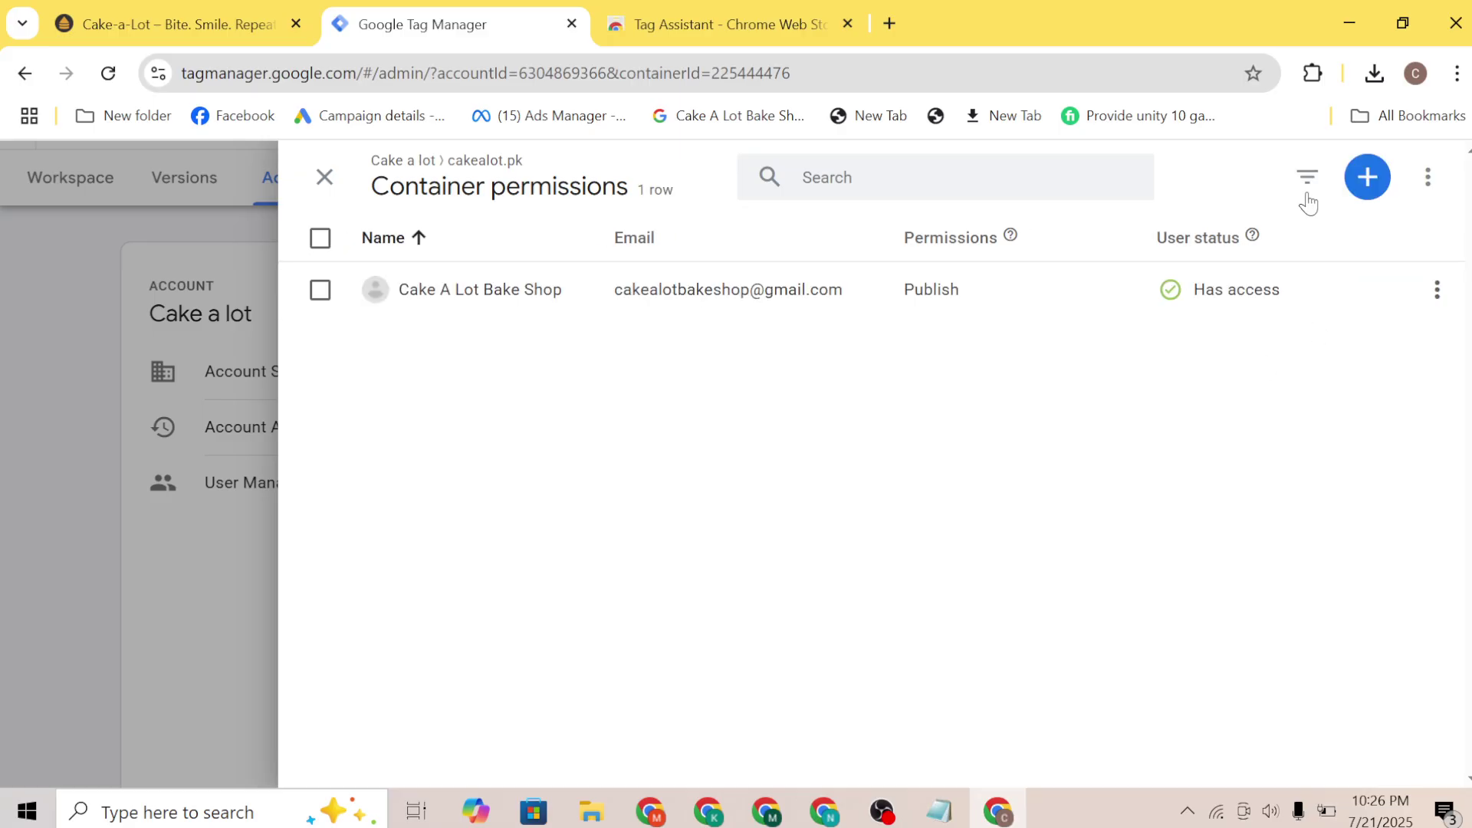
click(1368, 177)
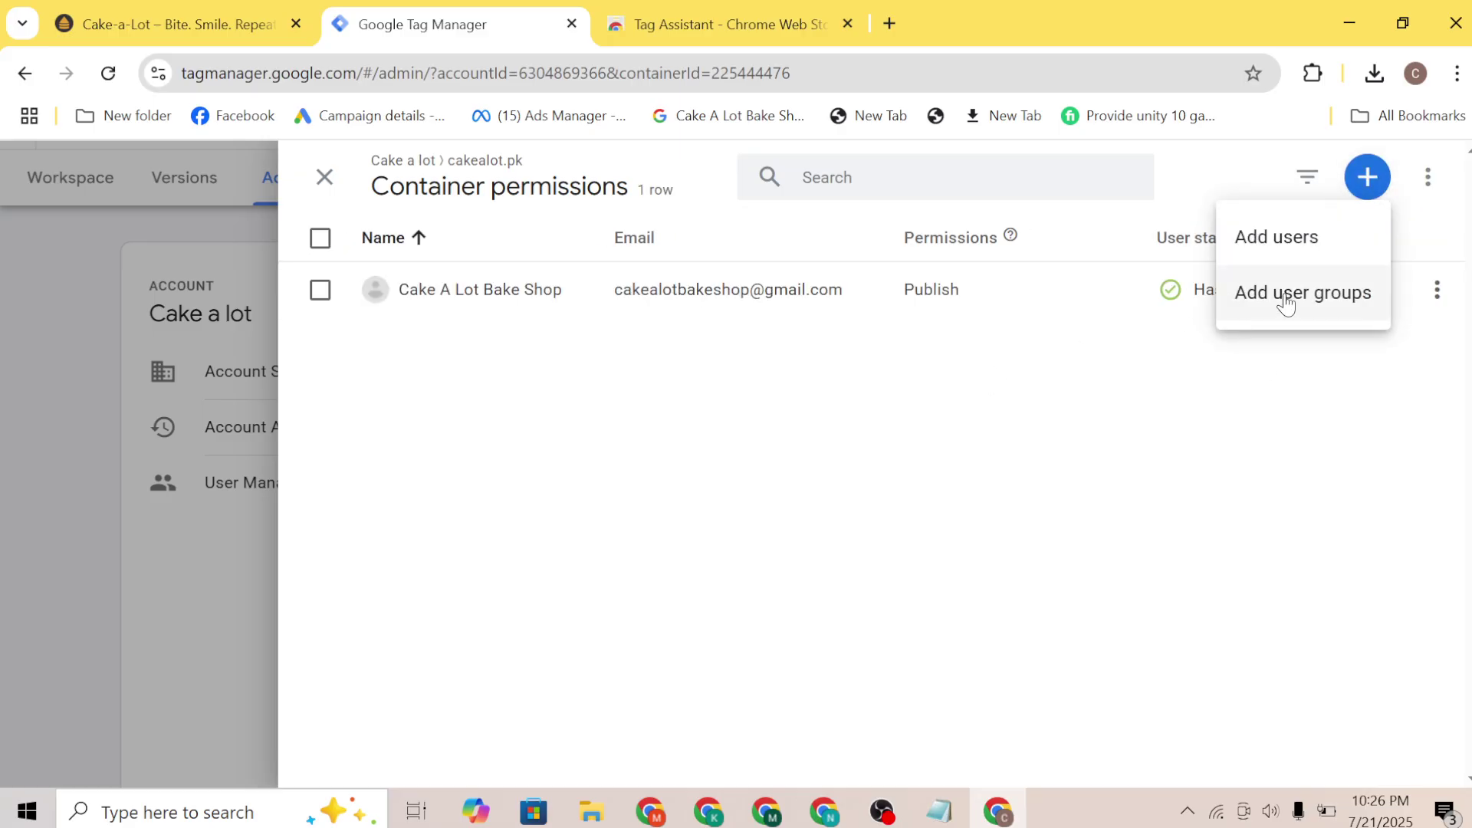
click(324, 177)
click(323, 176)
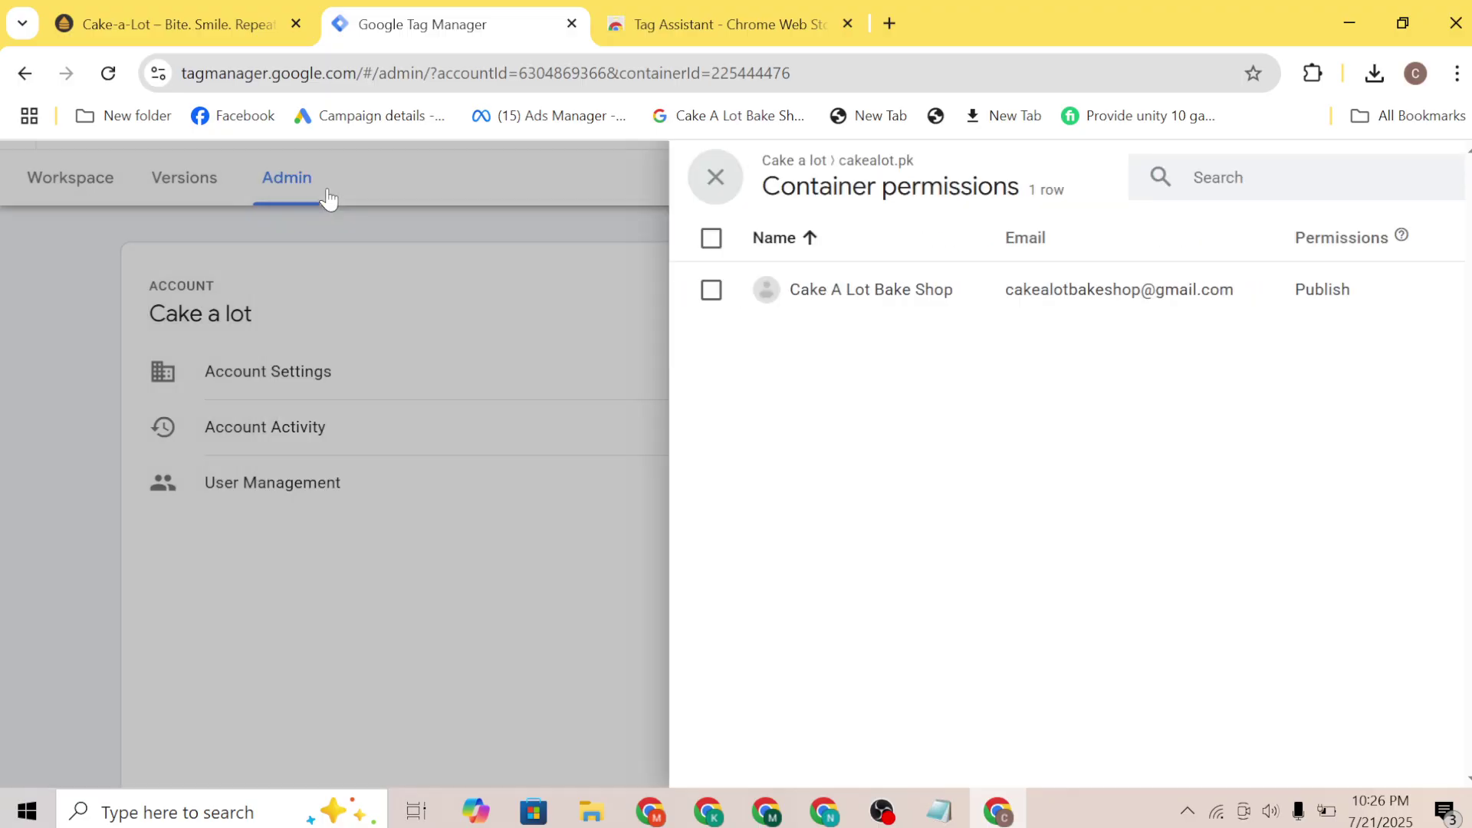
View the container's Google Tag Manager installation instructions in the Admin area and close them
scroll(757, 422, down, 1)
click(957, 452)
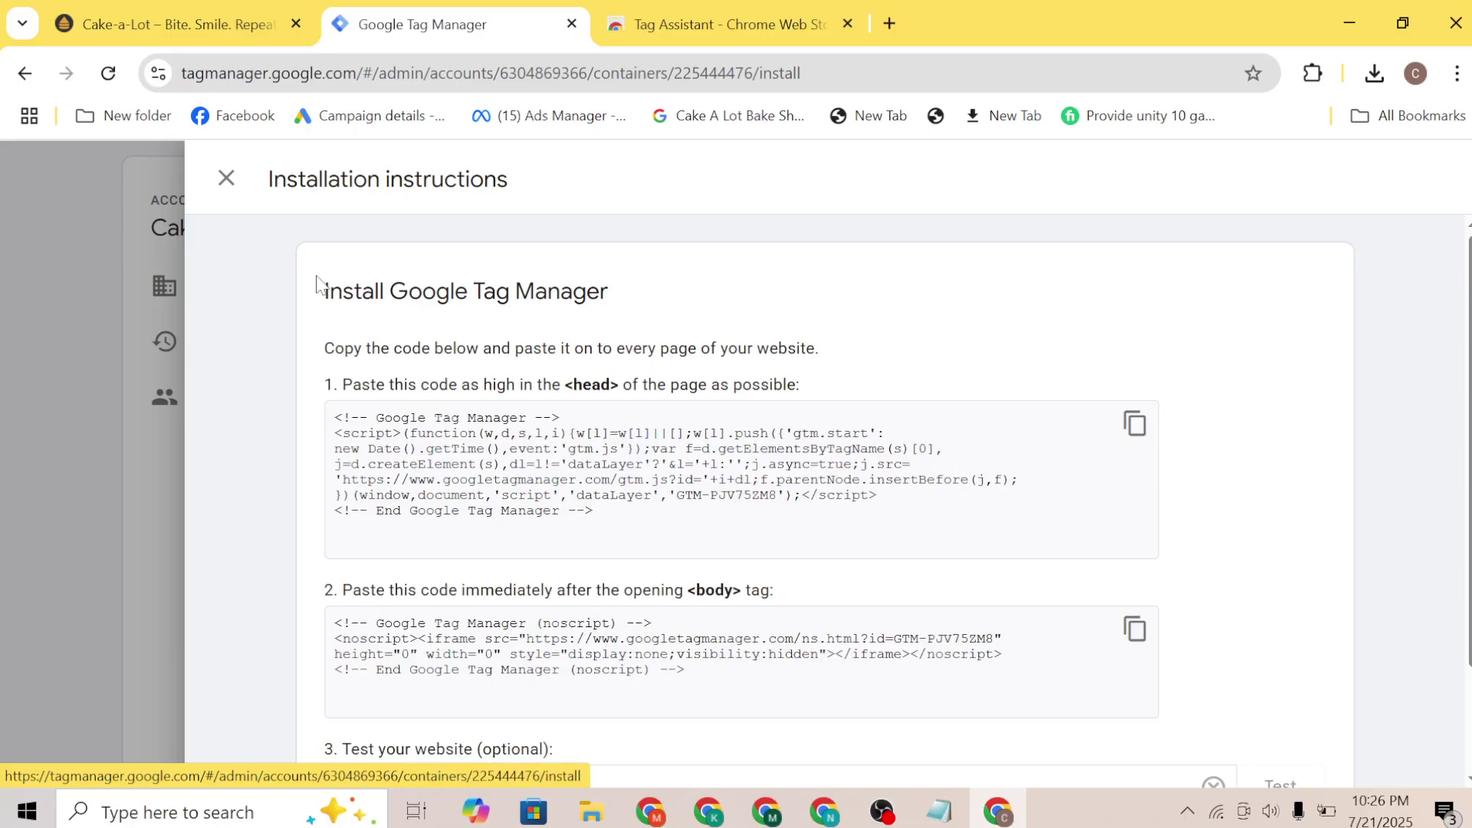
click(227, 181)
View the Import Container options and the container file chooser, and leave without importing a file
scroll(676, 445, down, 1)
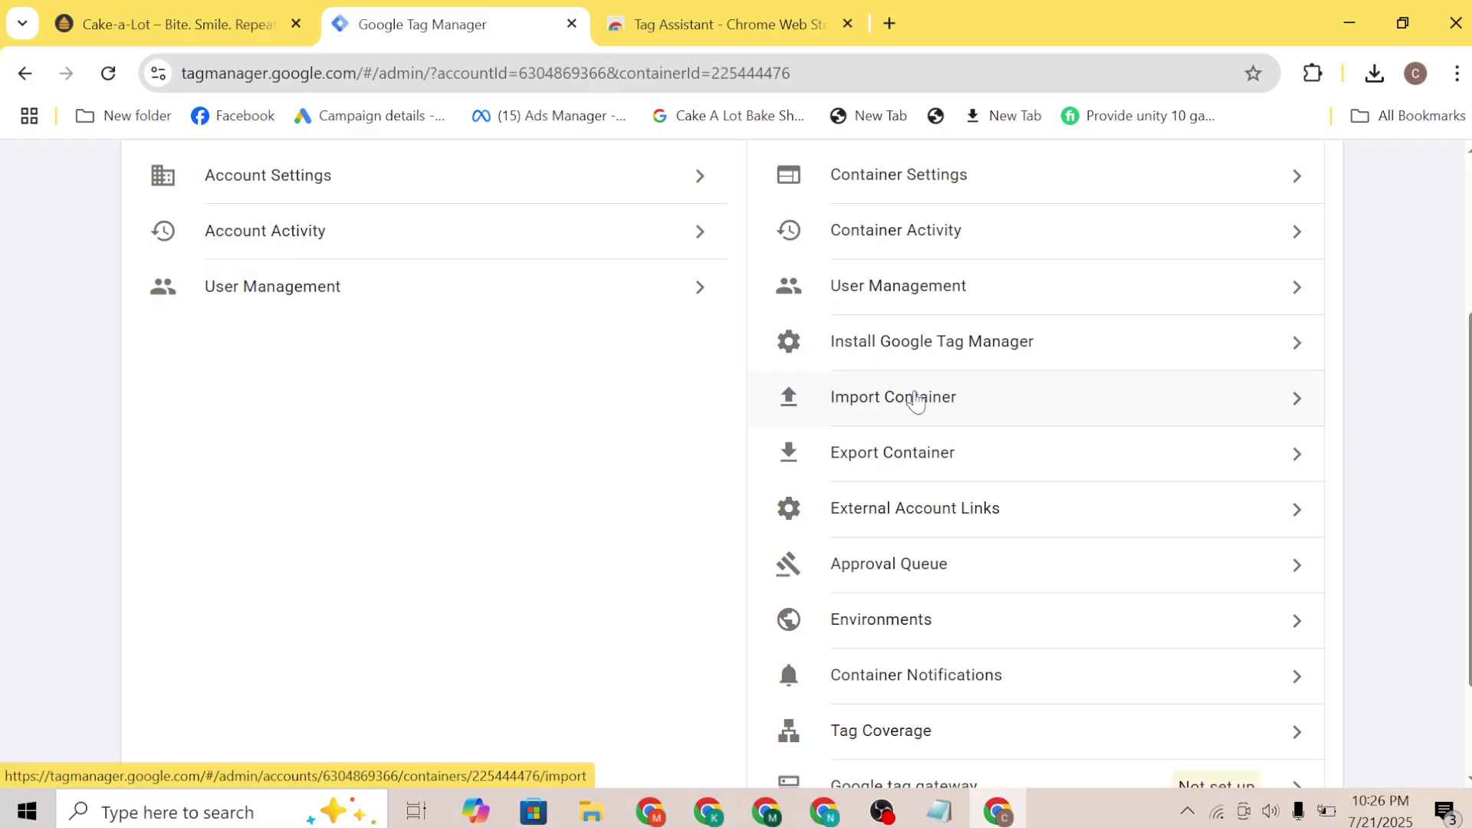
click(917, 400)
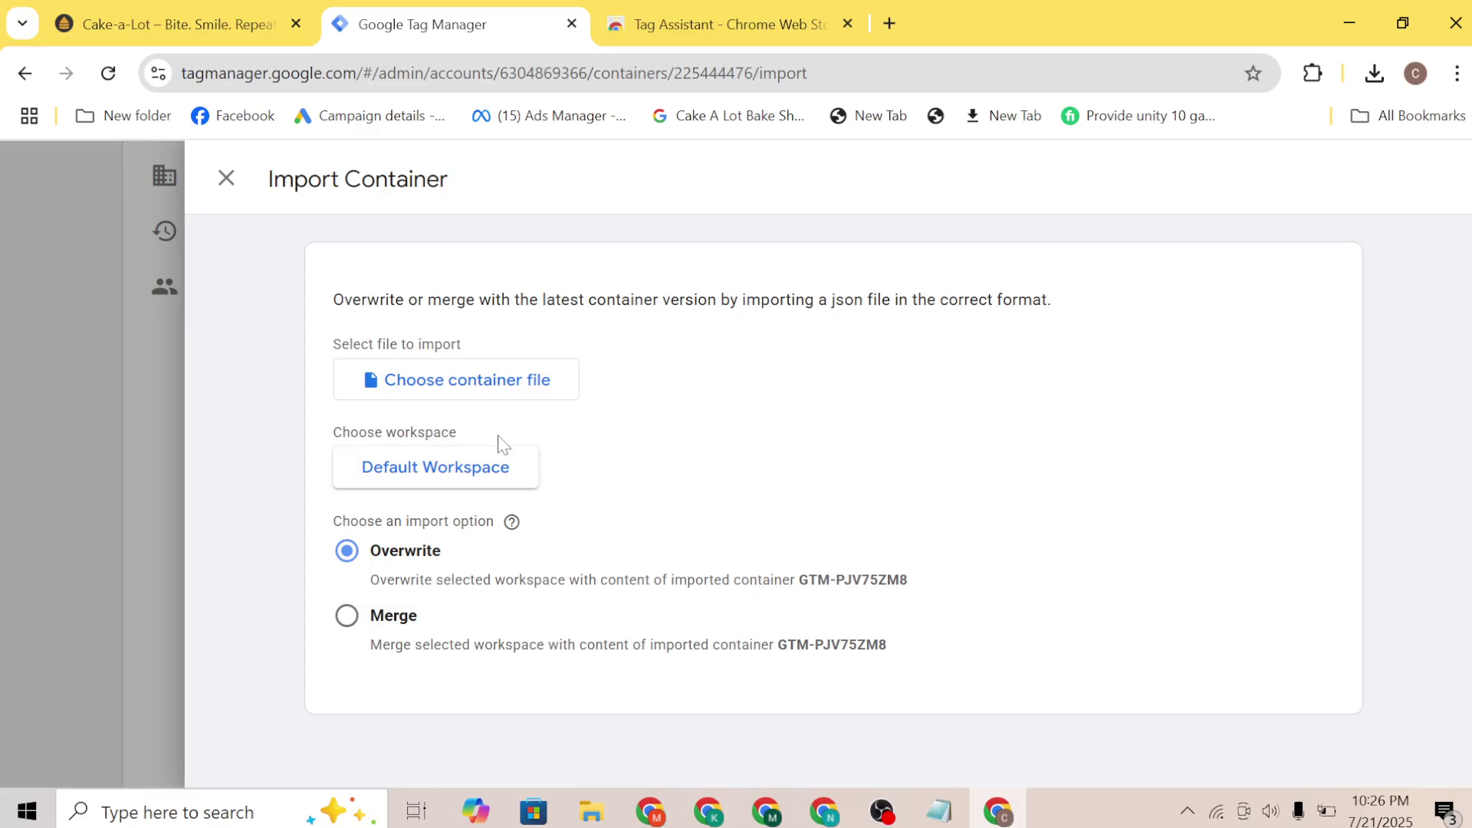
click(467, 378)
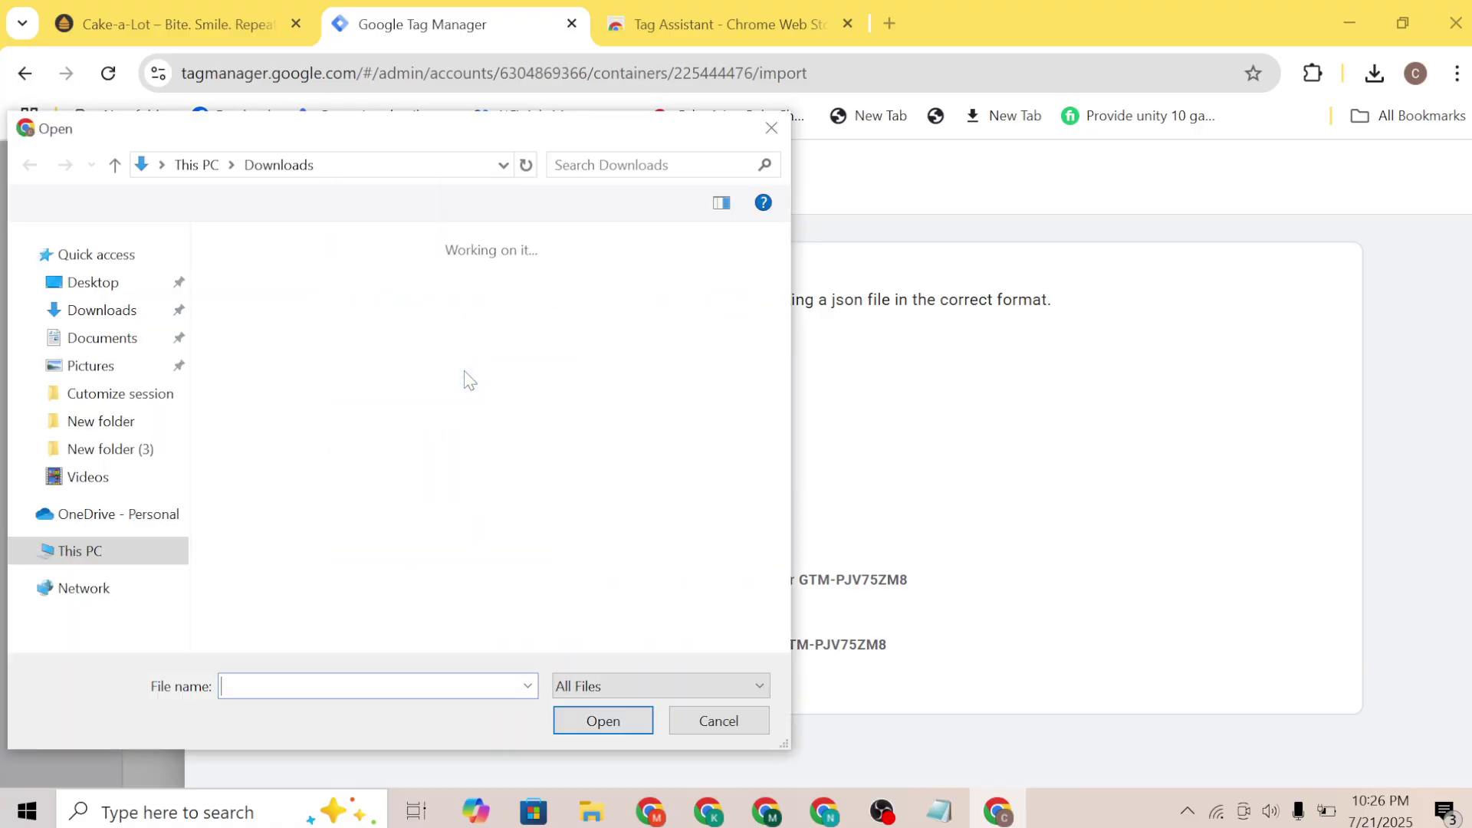
click(713, 726)
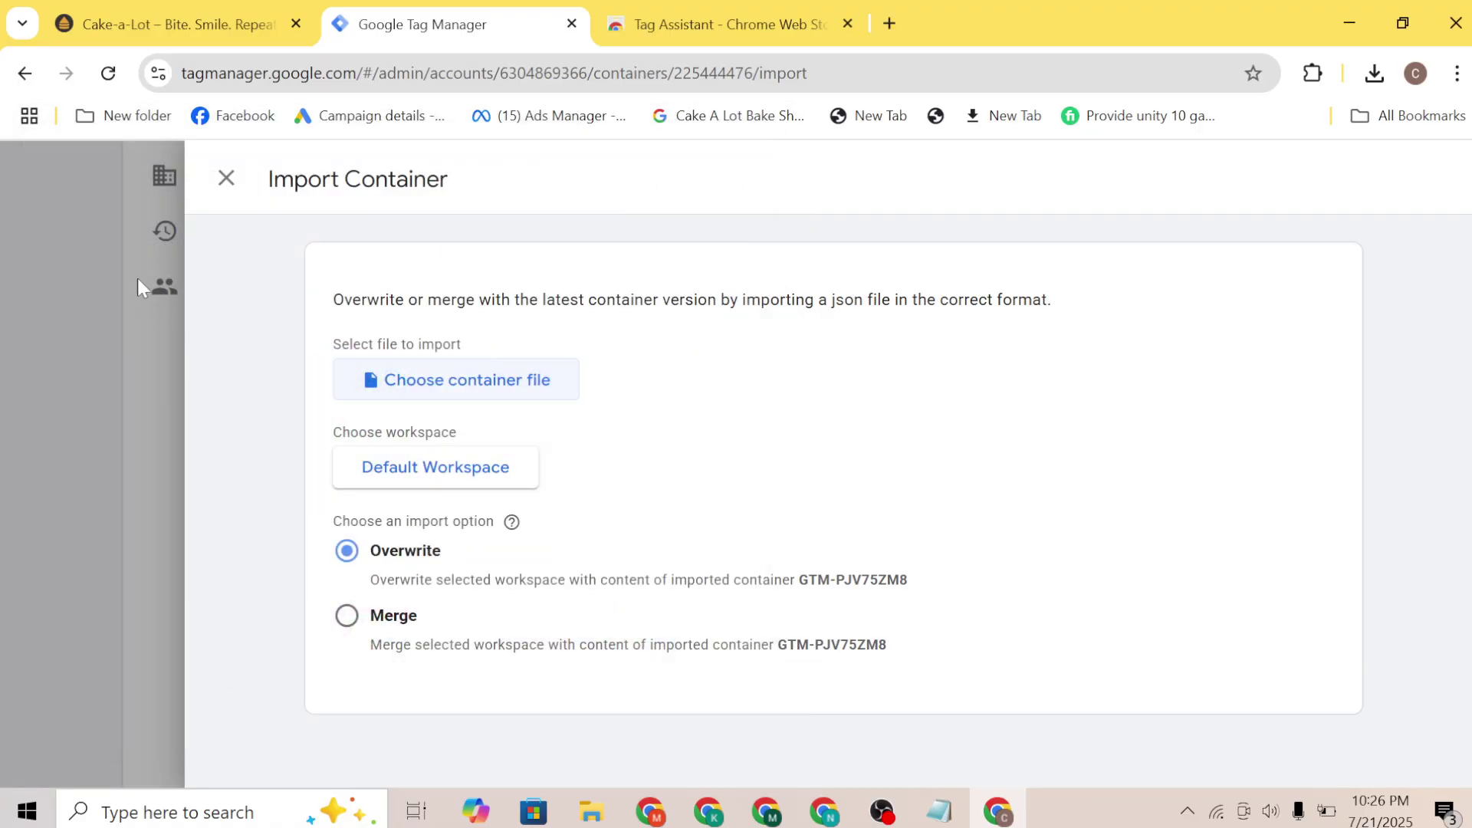
click(221, 181)
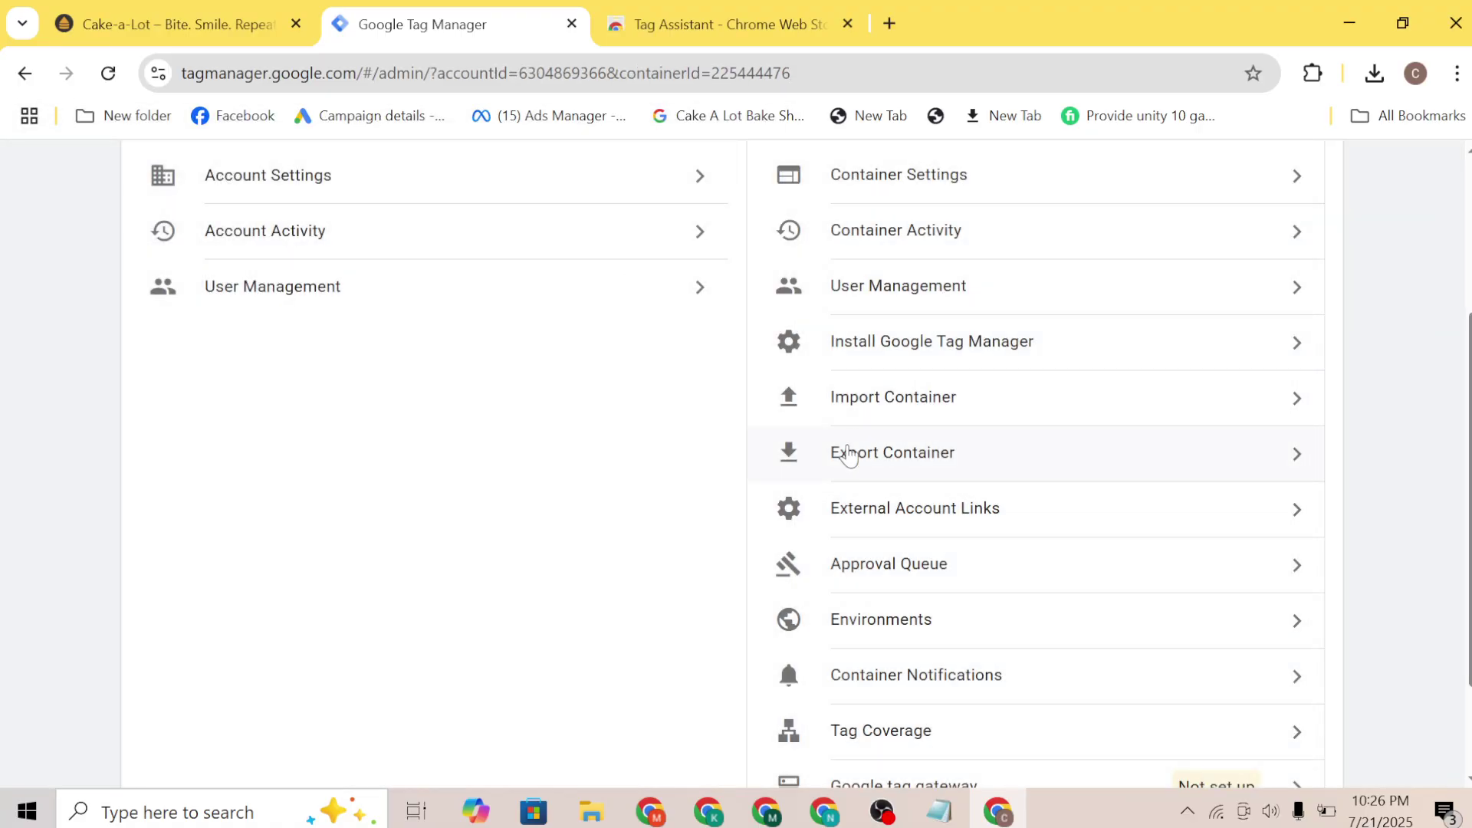
Check the container's external account links and its approval queue, closing each one
click(905, 518)
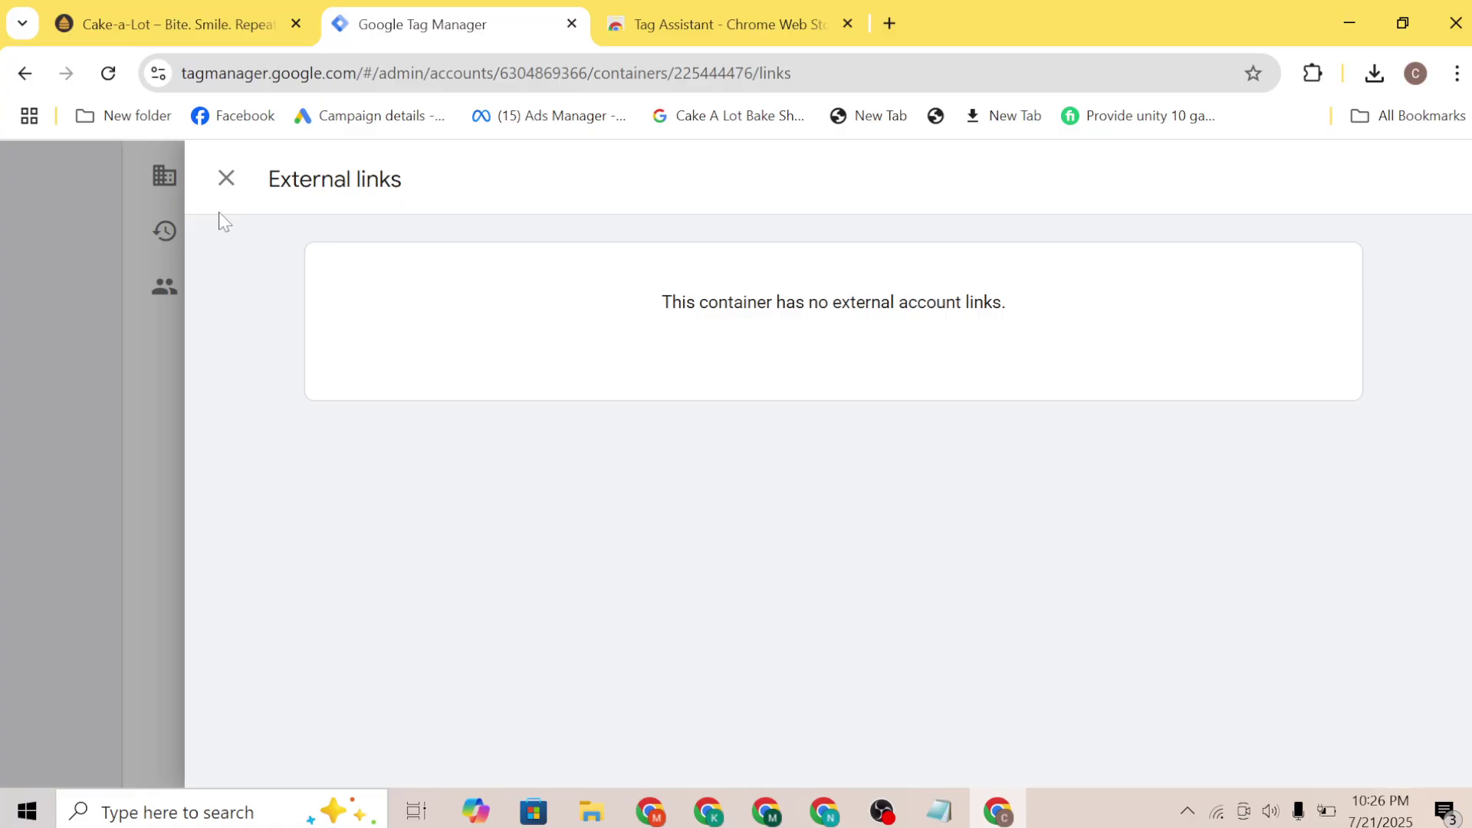
click(226, 181)
scroll(575, 412, down, 2)
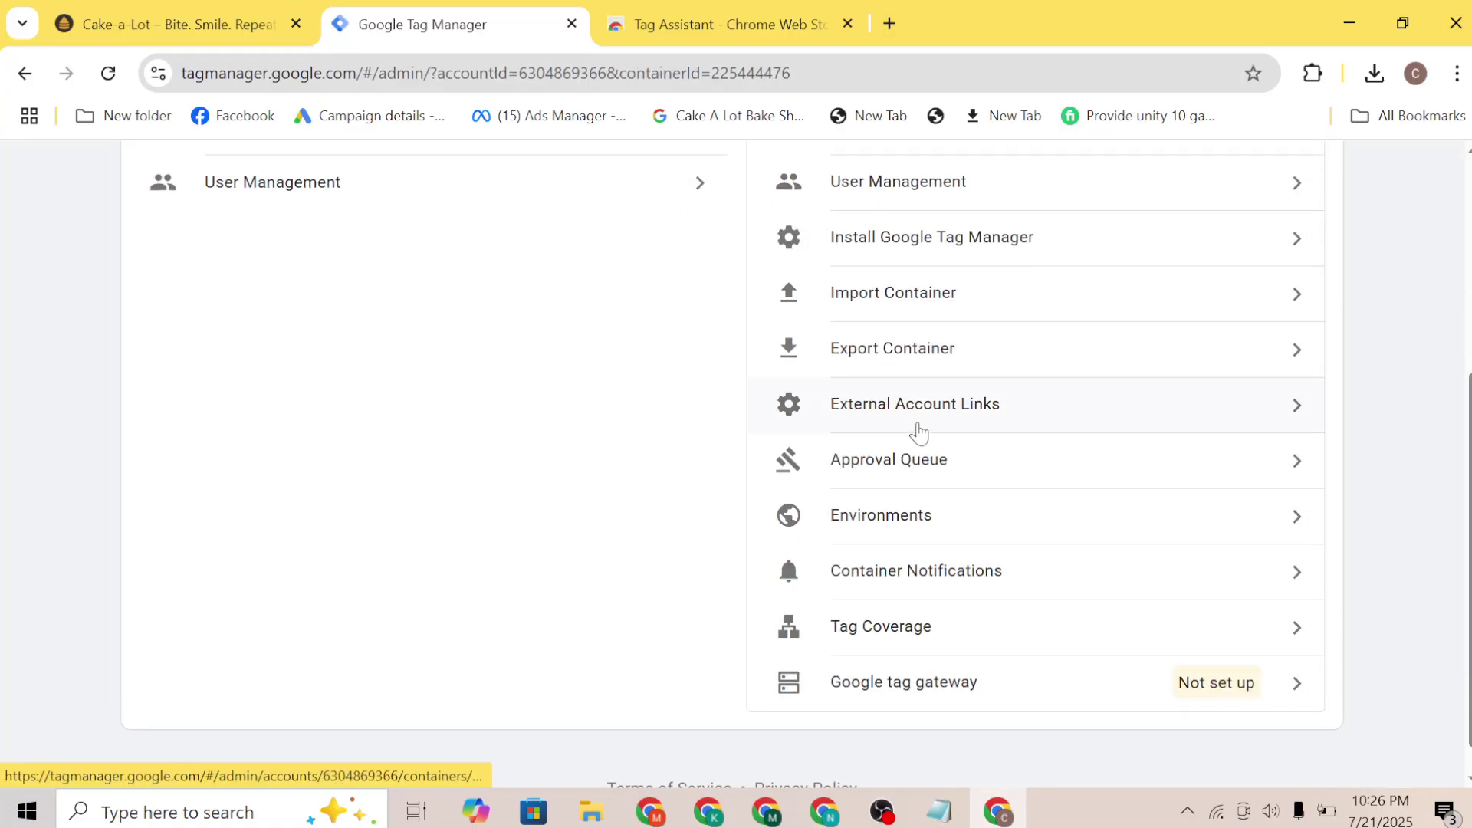
click(894, 461)
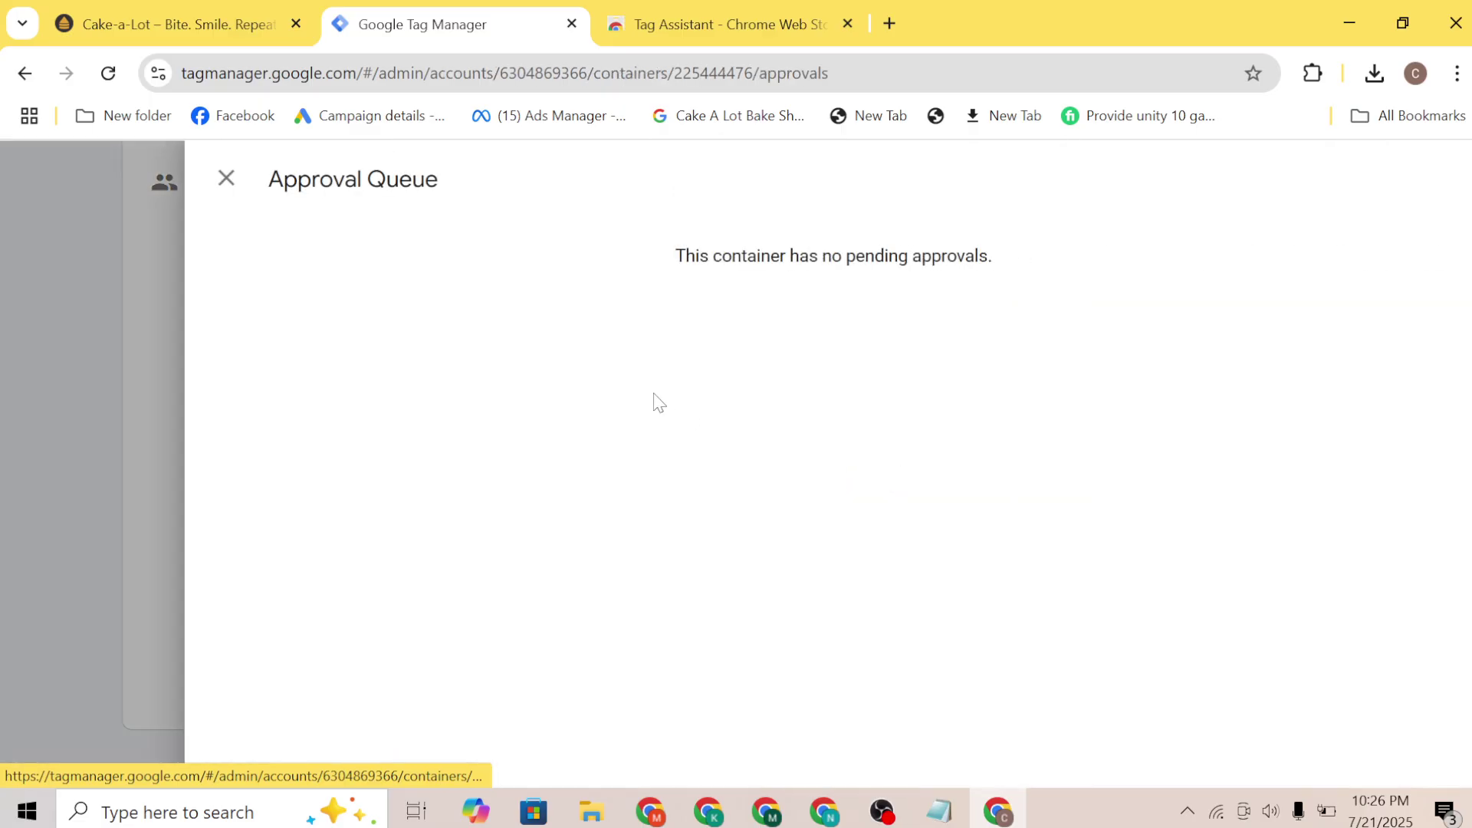
click(227, 181)
Open the container's Environments and show the actions available for the Live environment
scroll(638, 467, down, 1)
click(882, 491)
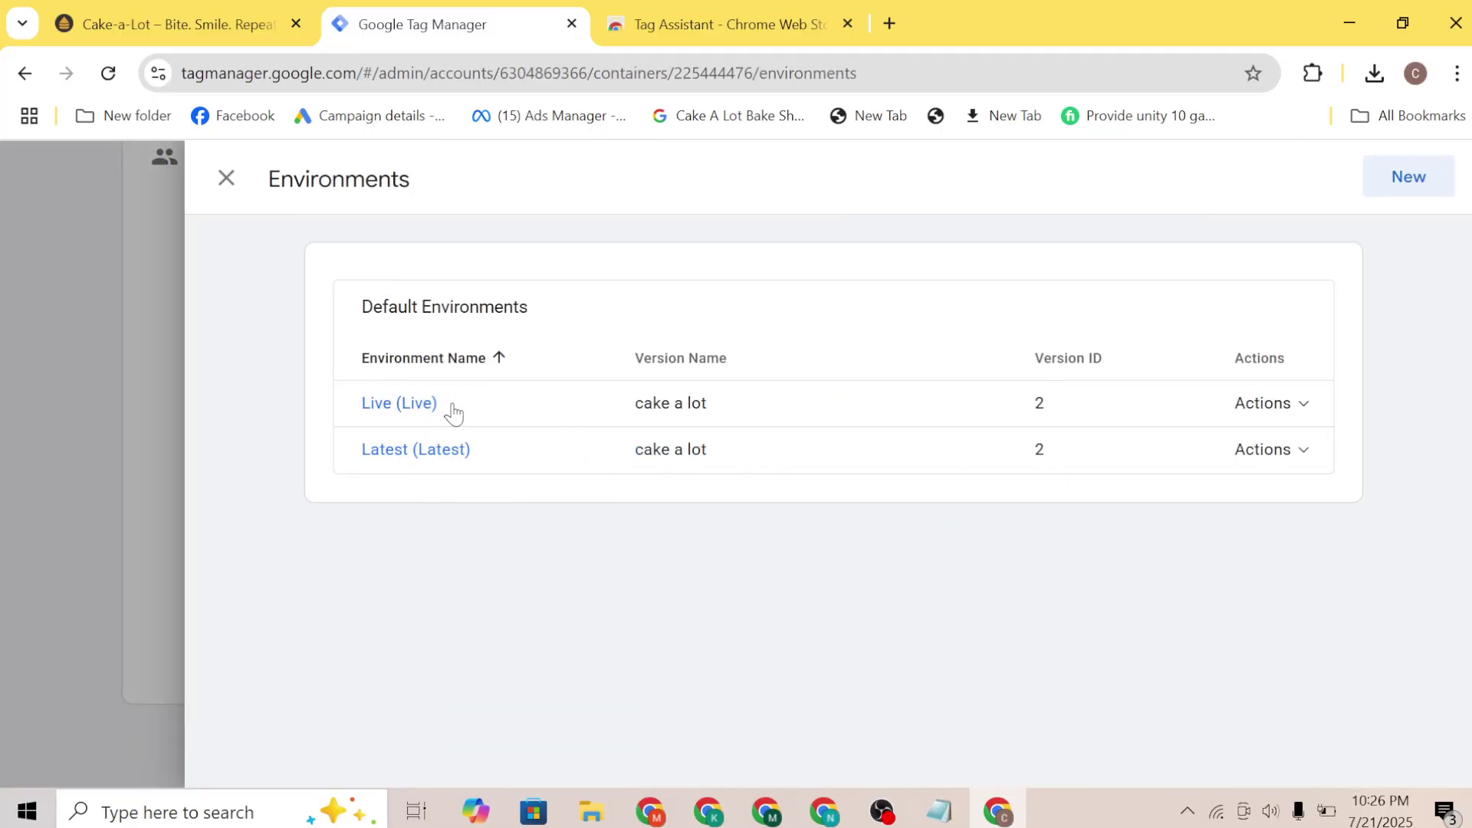
click(1298, 408)
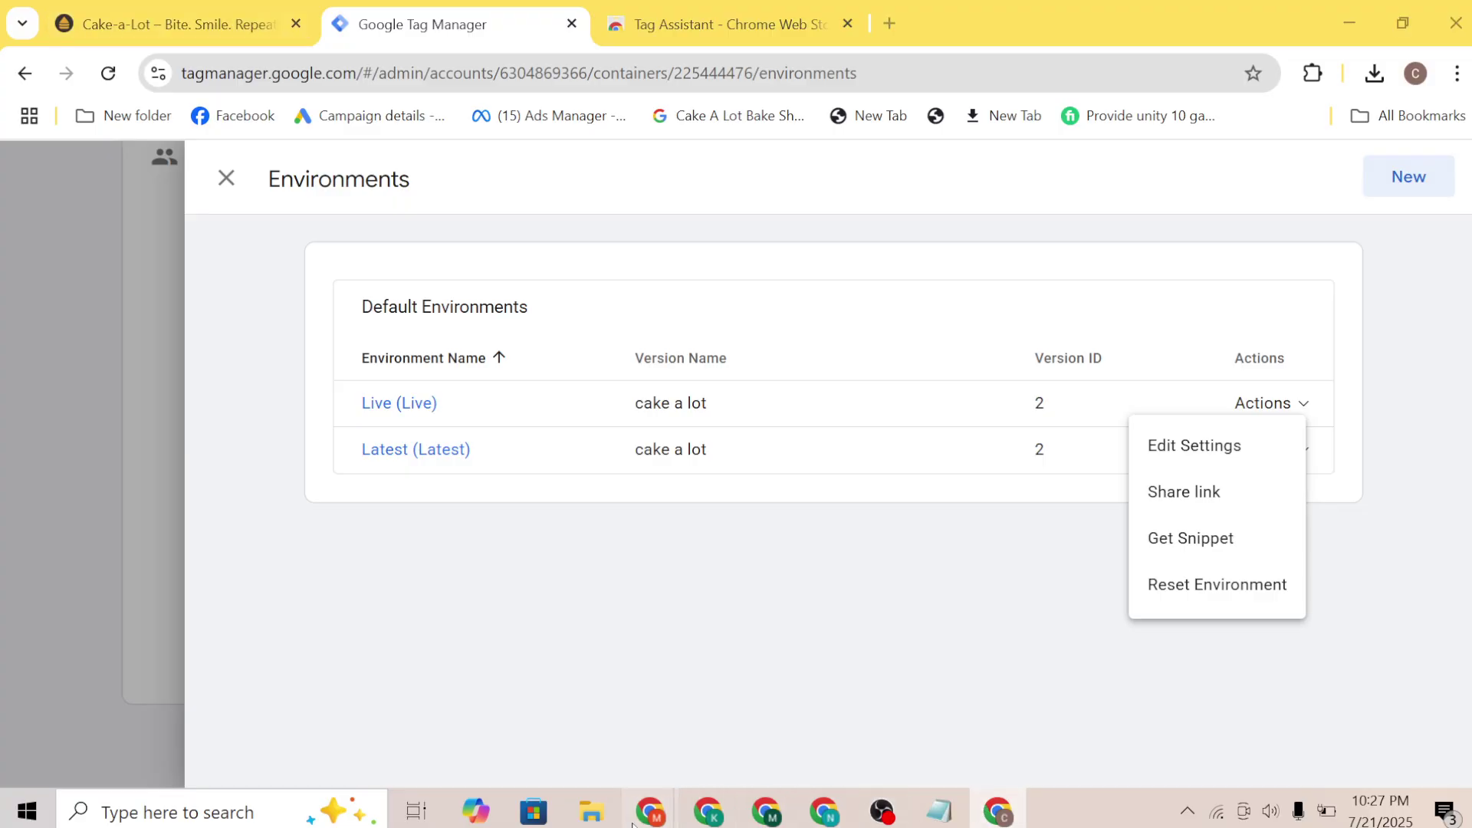
Switch to the Google Meet call, admit the participant waiting to join, and return to the Google Tag Manager window
mouse_move(644, 813)
click(500, 671)
click(943, 27)
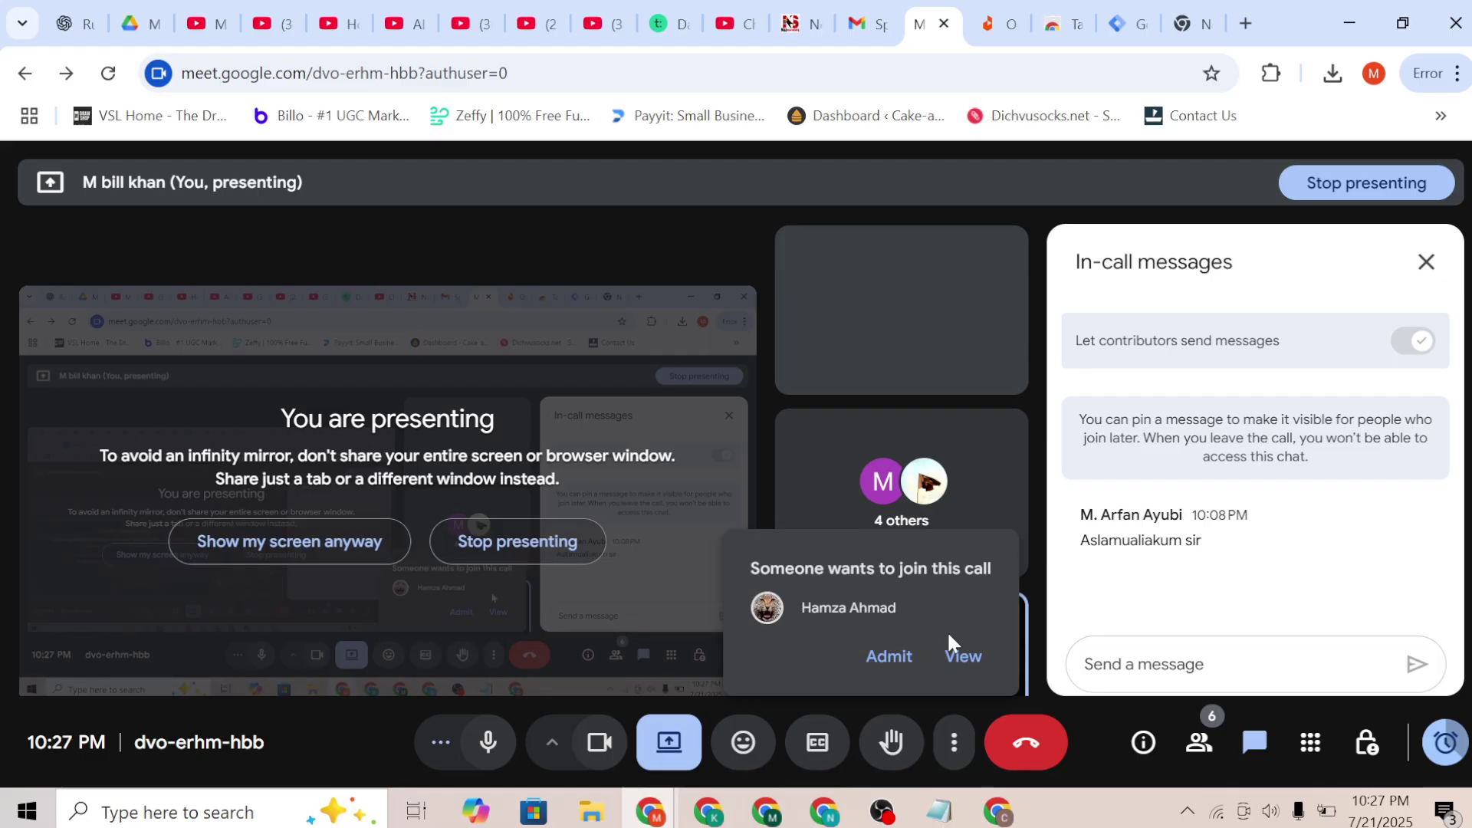
click(887, 661)
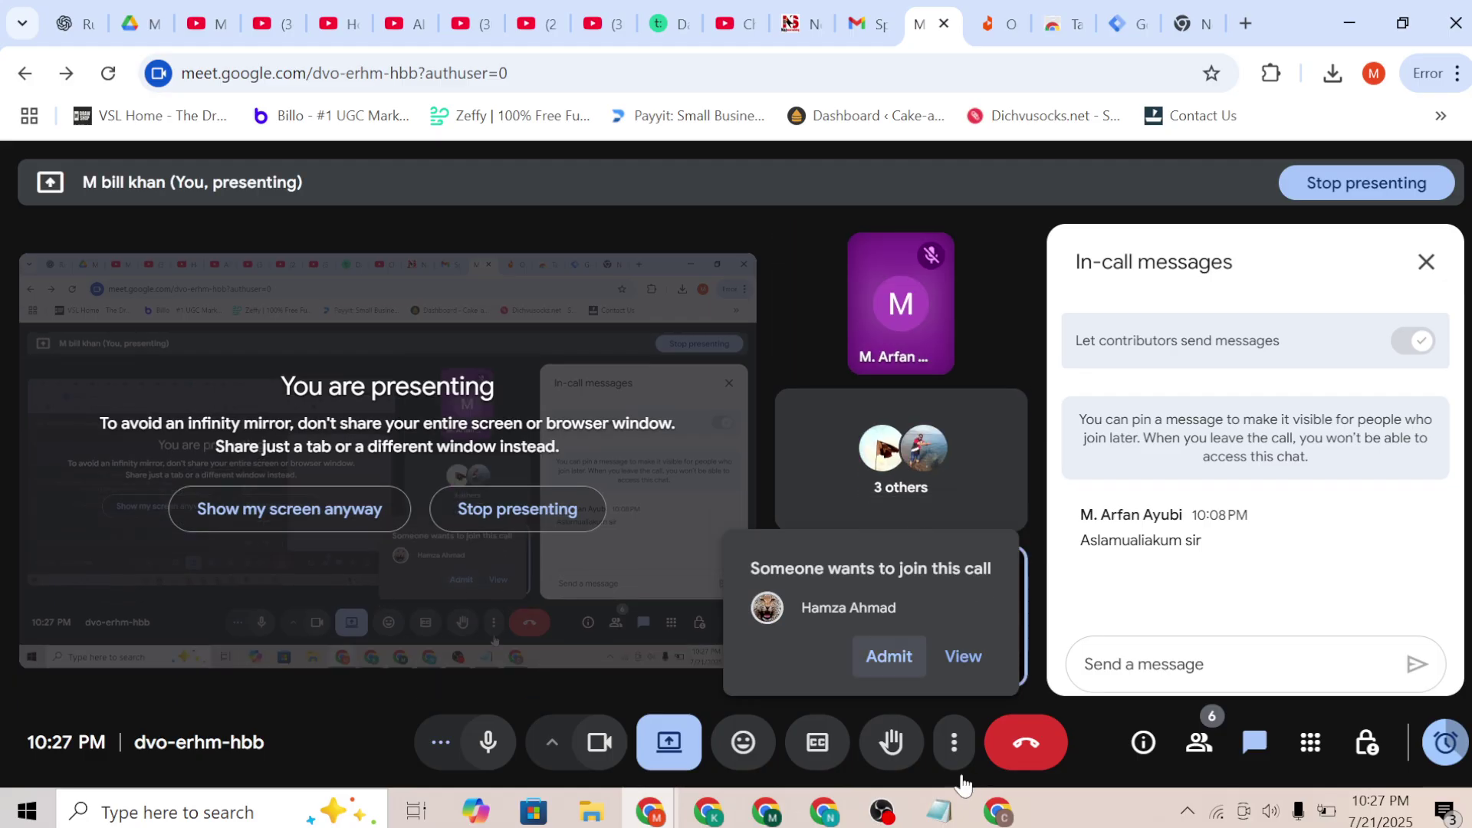
mouse_move(997, 813)
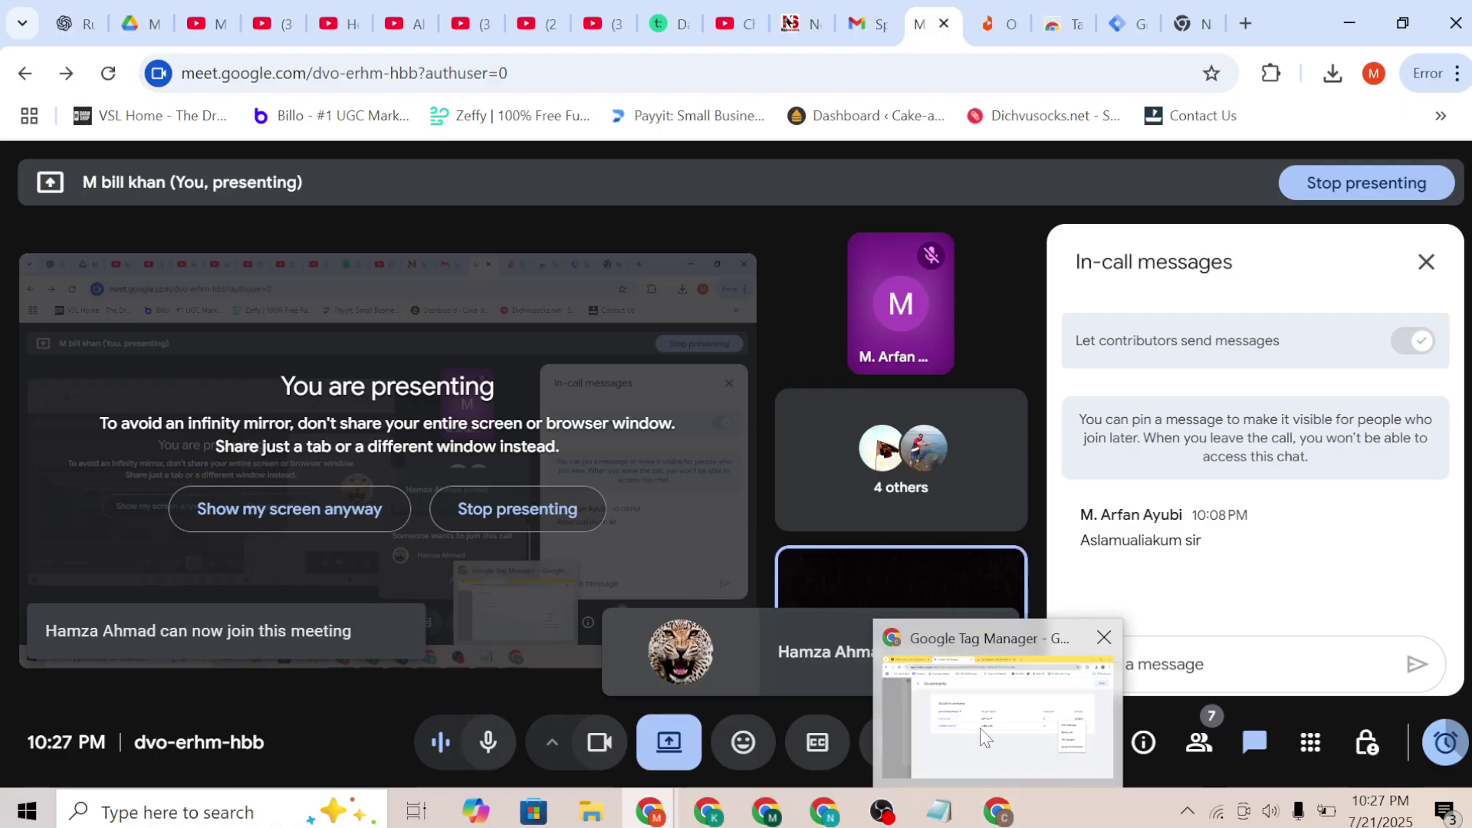
click(983, 756)
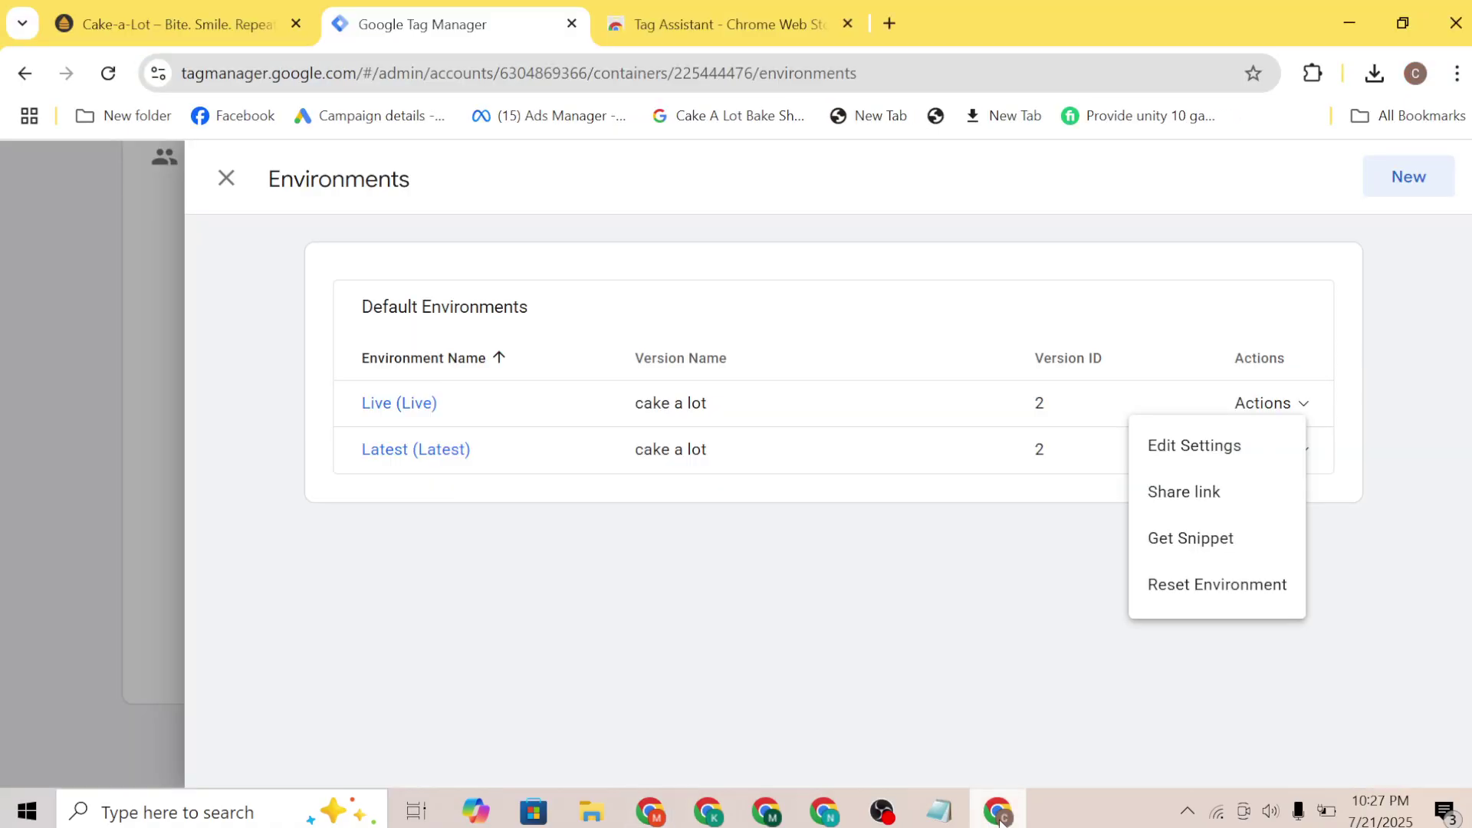
Leave the Environments page, then view the container's Tag Coverage summary and close it
click(226, 181)
click(224, 181)
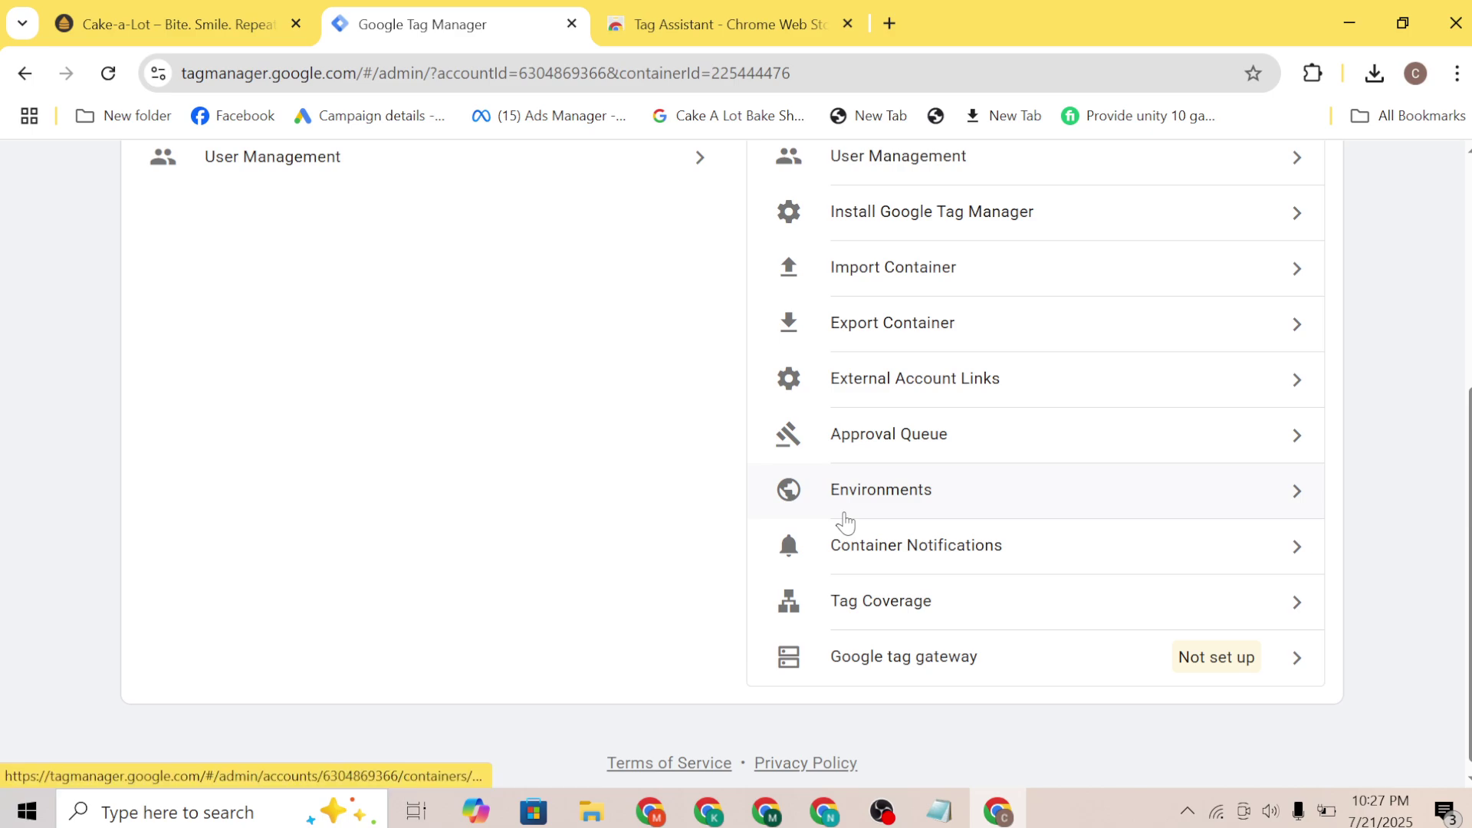
click(862, 616)
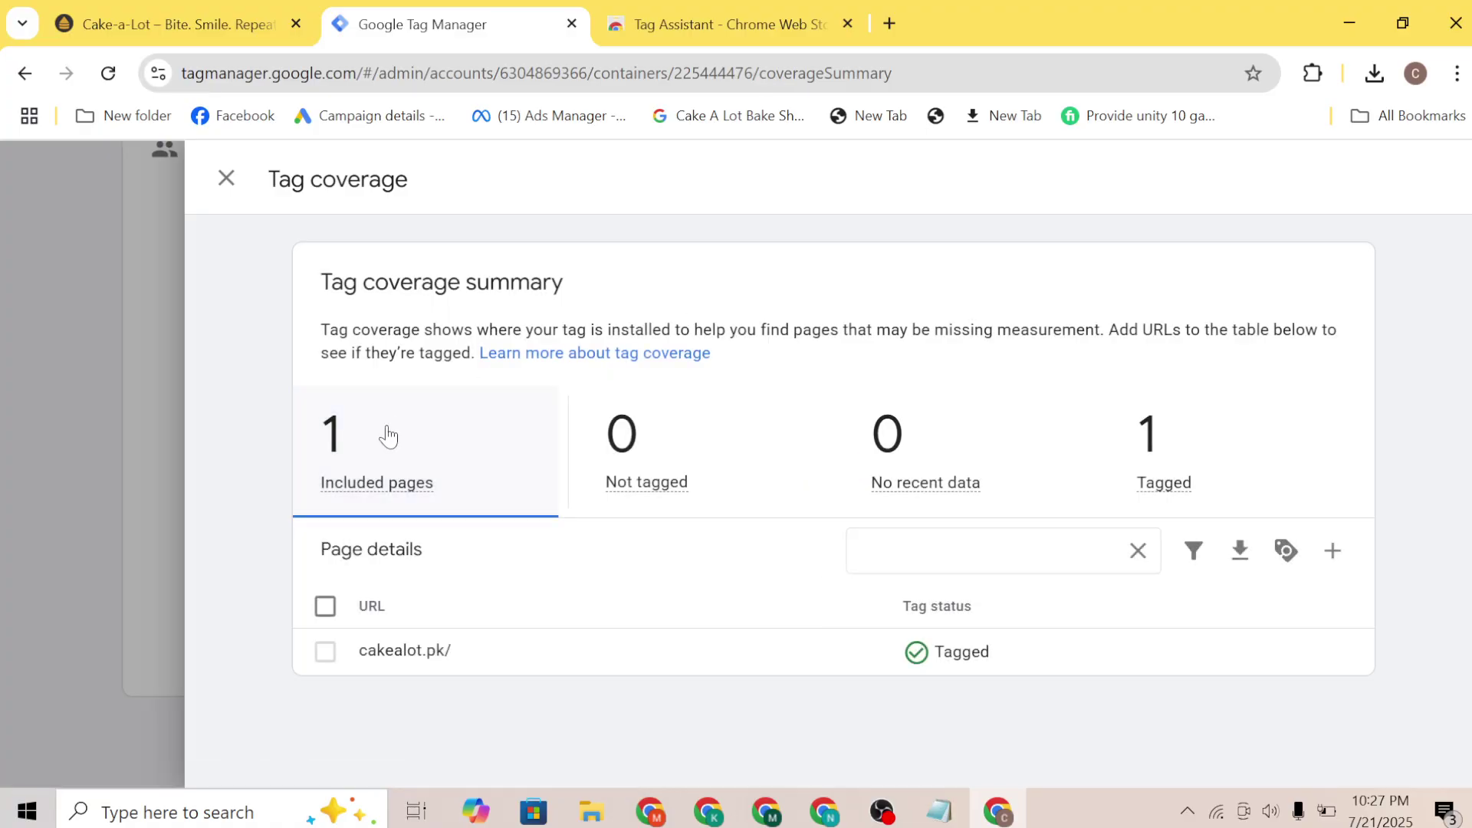
mouse_move(960, 650)
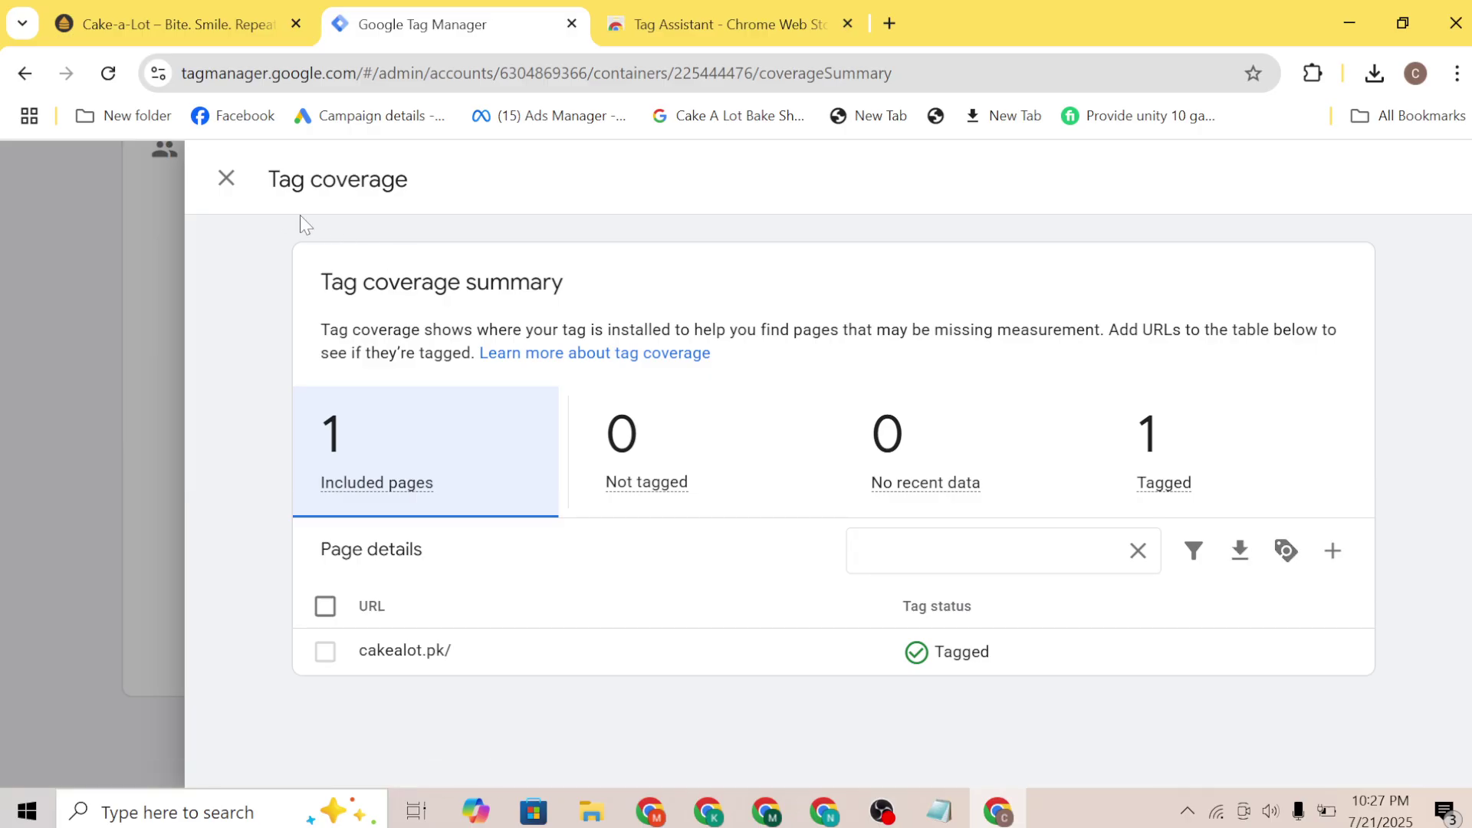
click(222, 184)
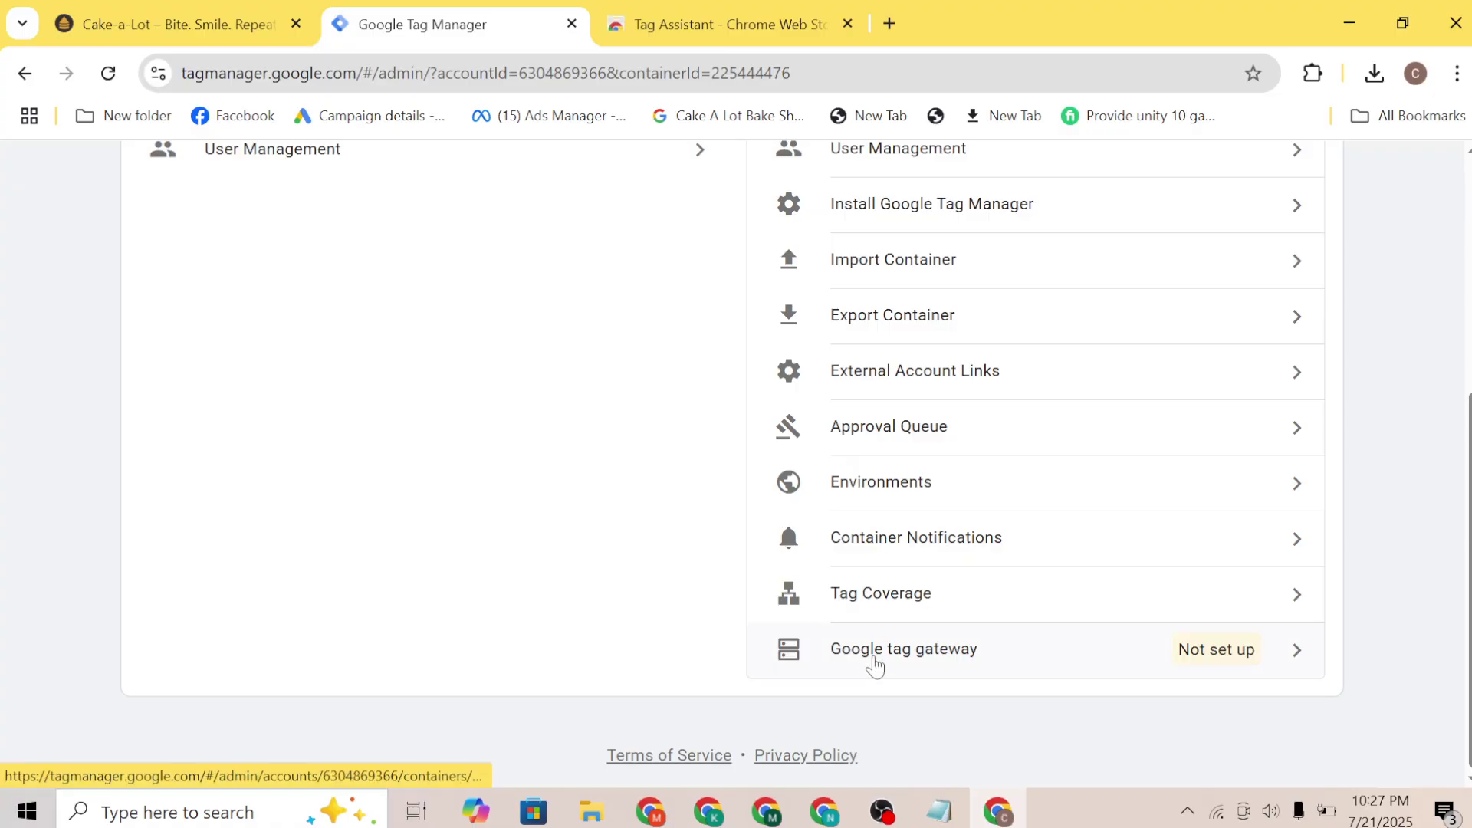
Review the Google tag gateway introduction and its Cloudflare sign-in stage, and leave without completing the setup
click(875, 665)
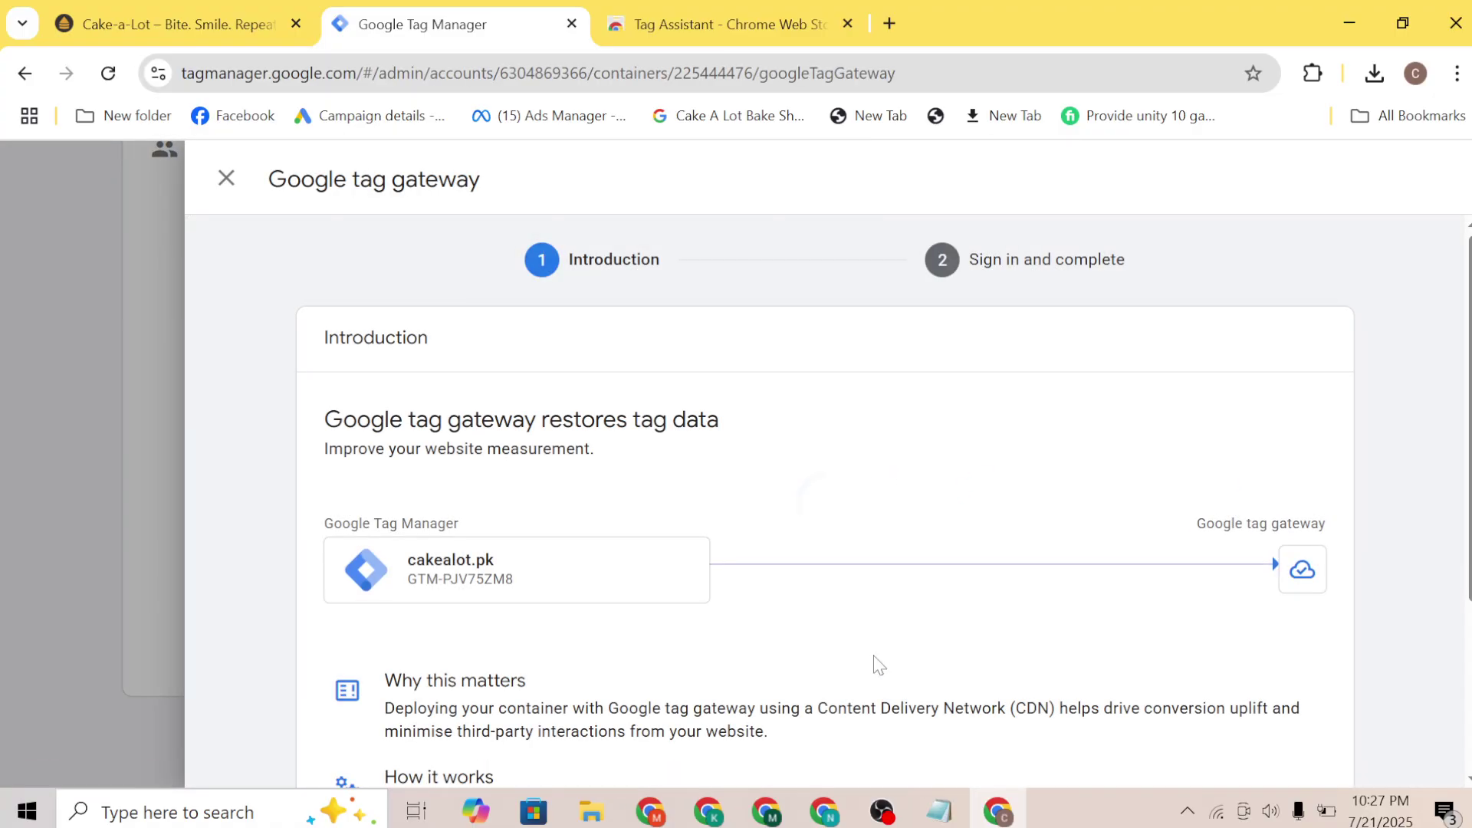
scroll(566, 553, down, 2)
scroll(824, 522, down, 1)
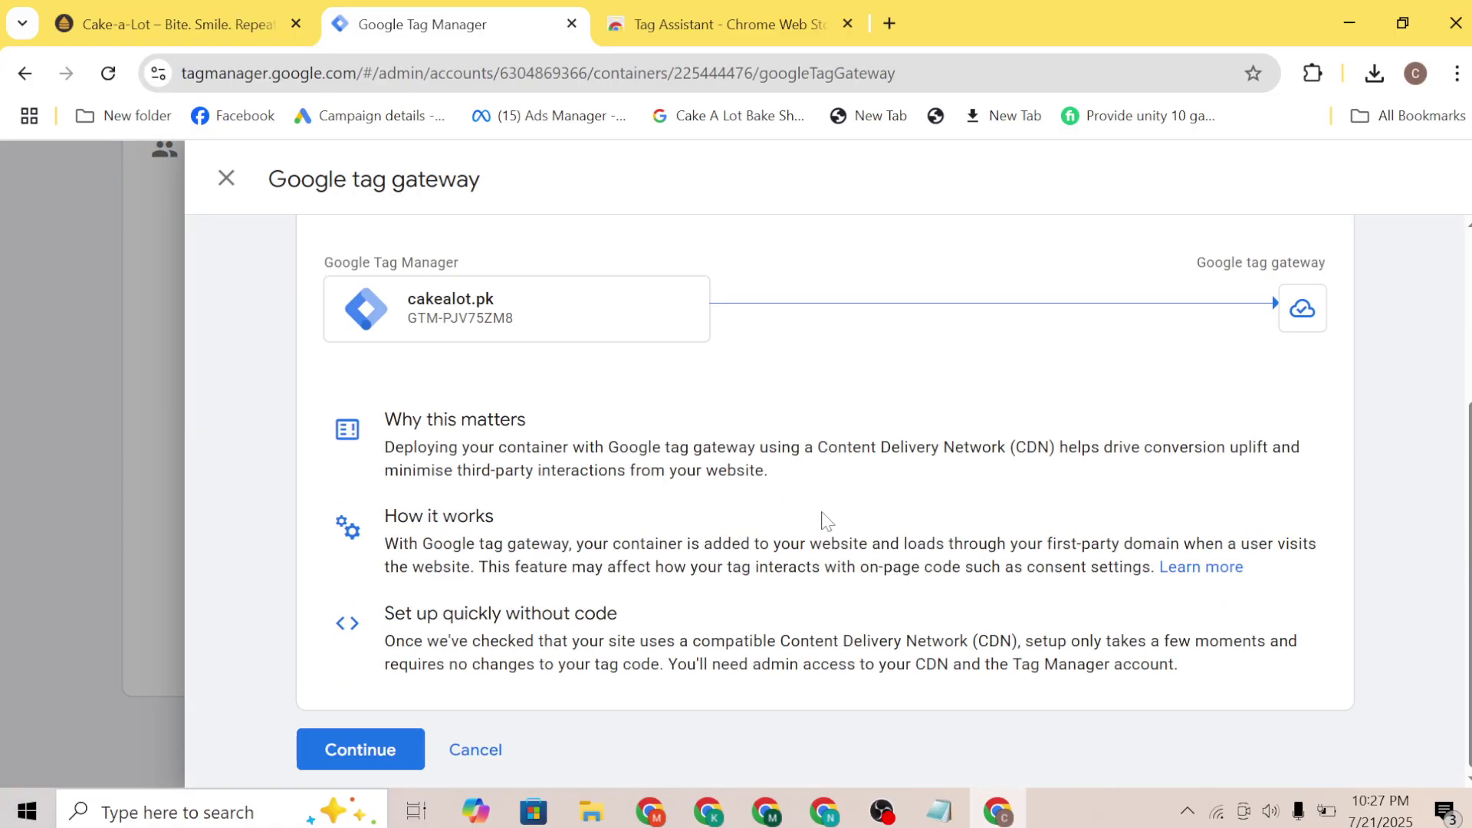
scroll(825, 521, up, 3)
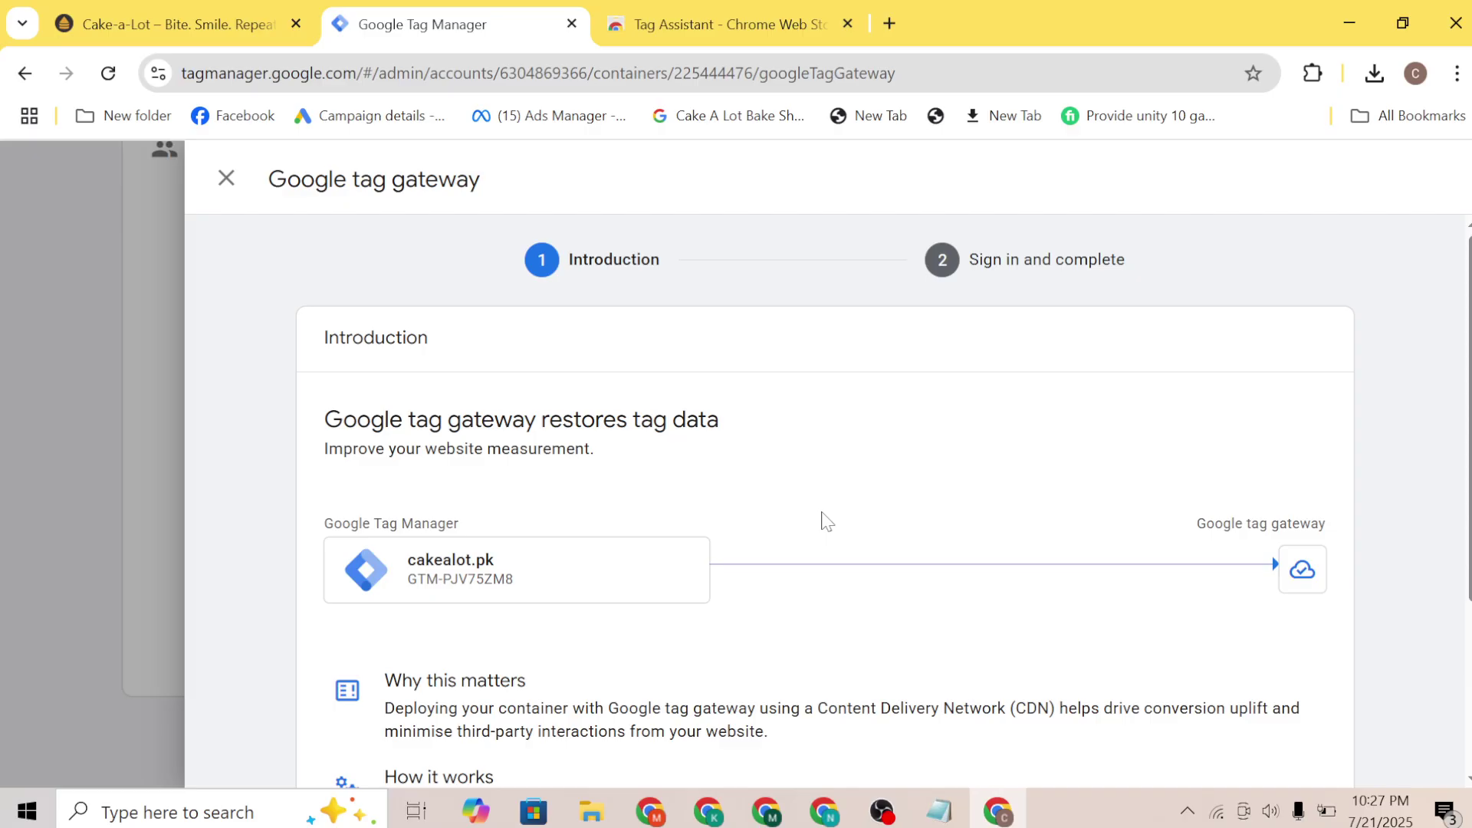
scroll(825, 521, down, 3)
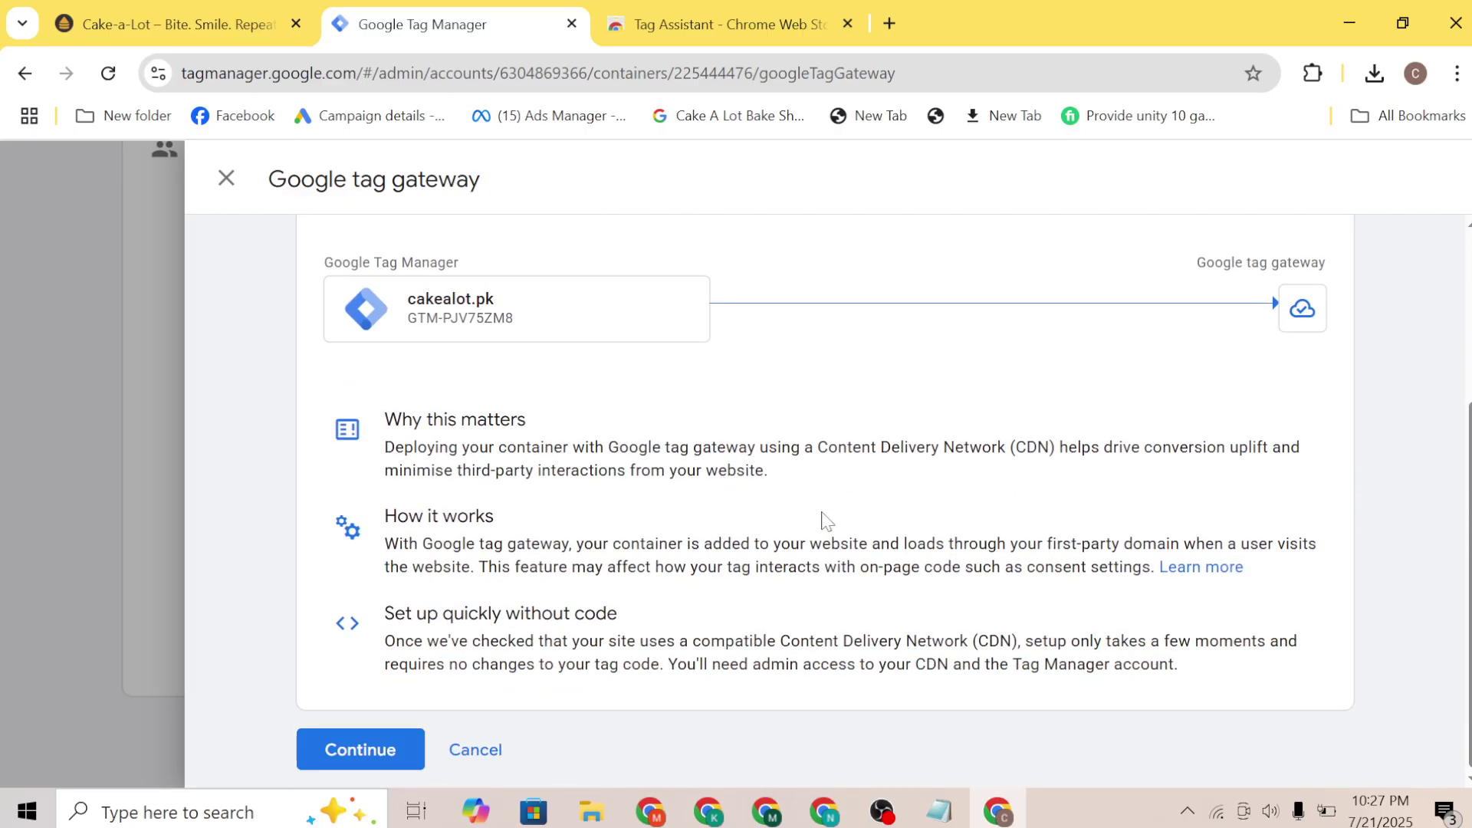
click(349, 763)
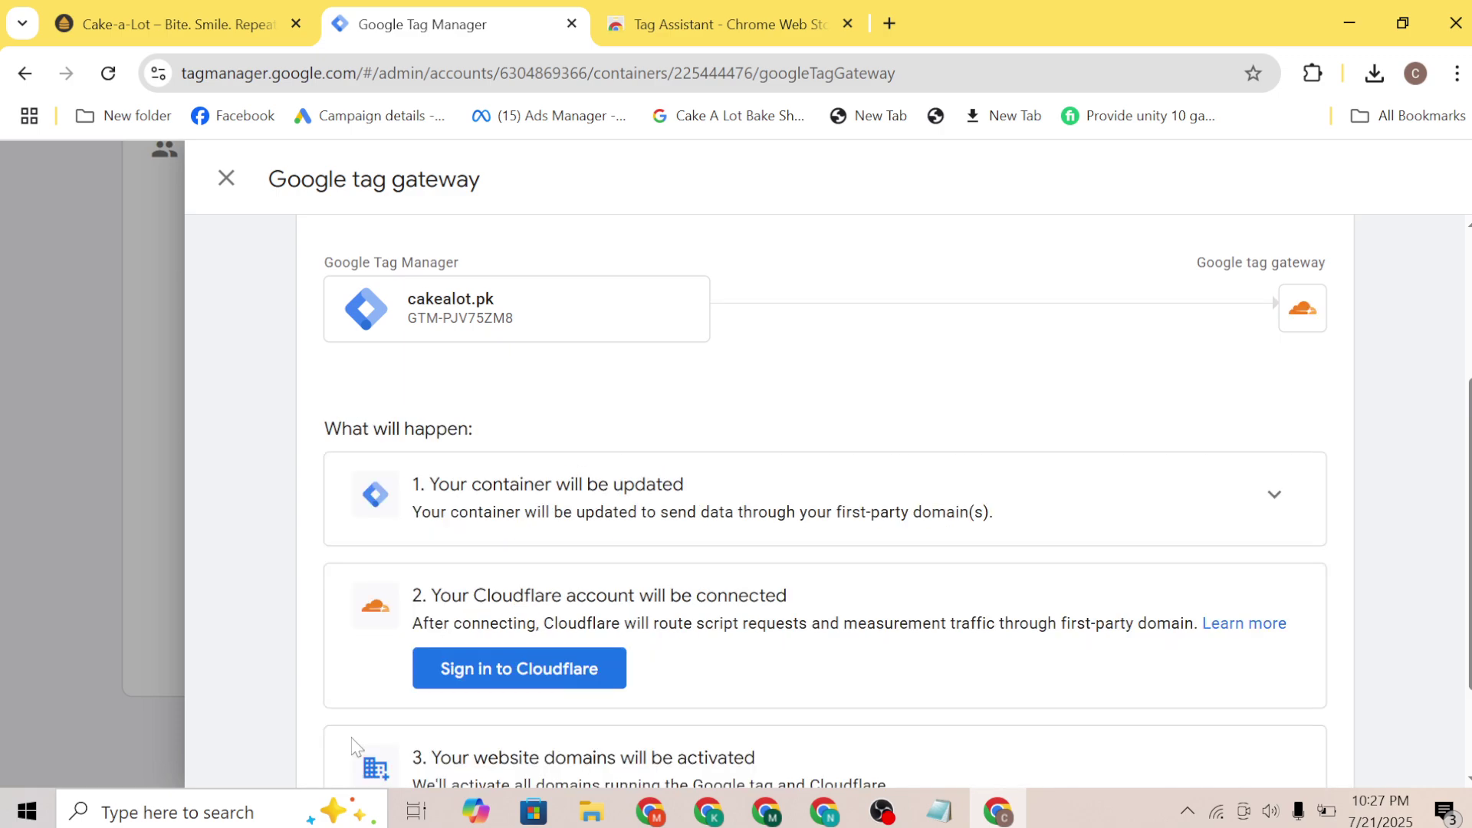
scroll(534, 514, down, 2)
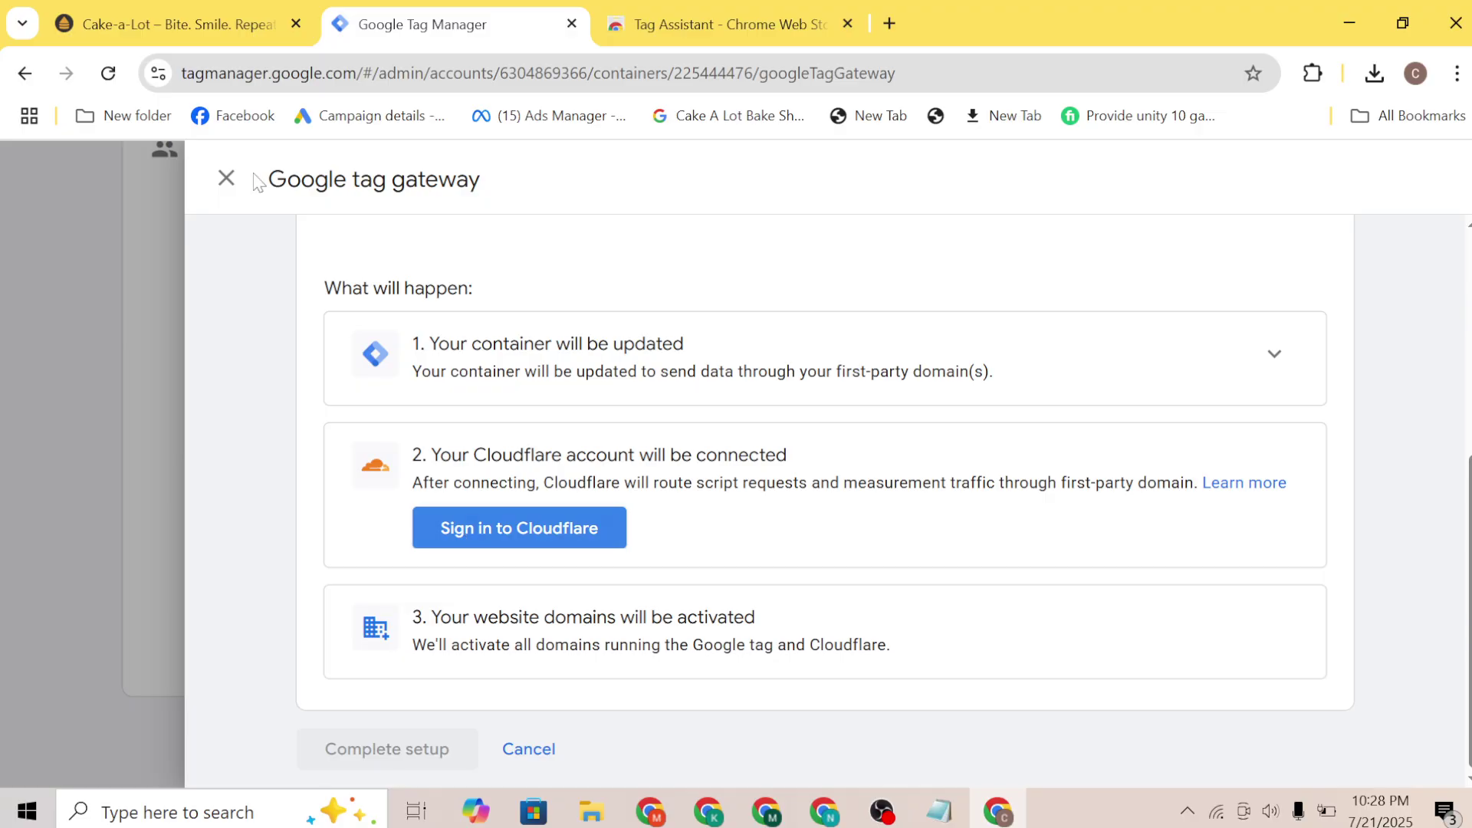
click(226, 178)
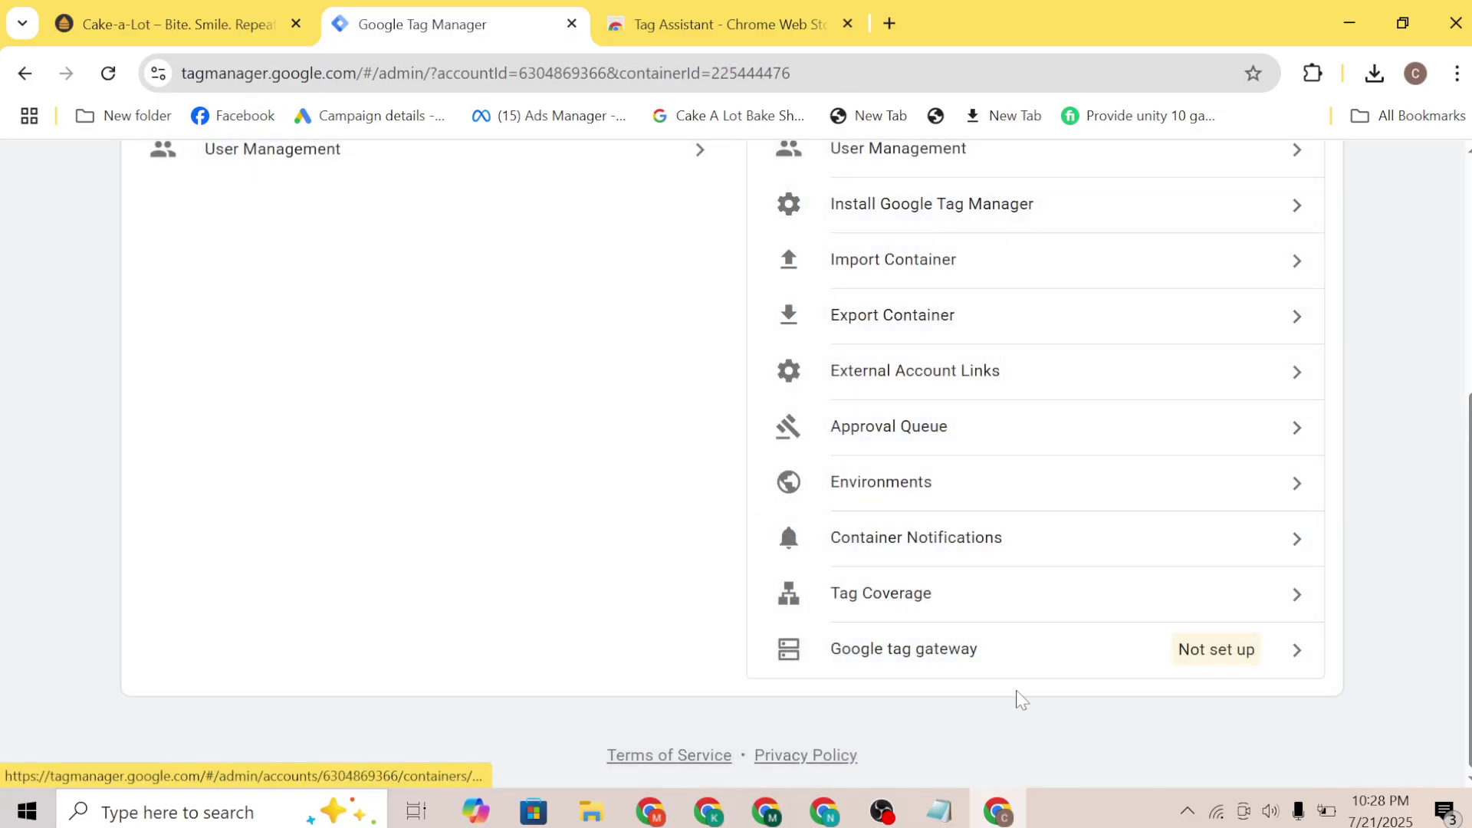
Return to the cakealot.pk container's workspace and go through its Tags and Triggers to the Variables page
scroll(962, 671, up, 5)
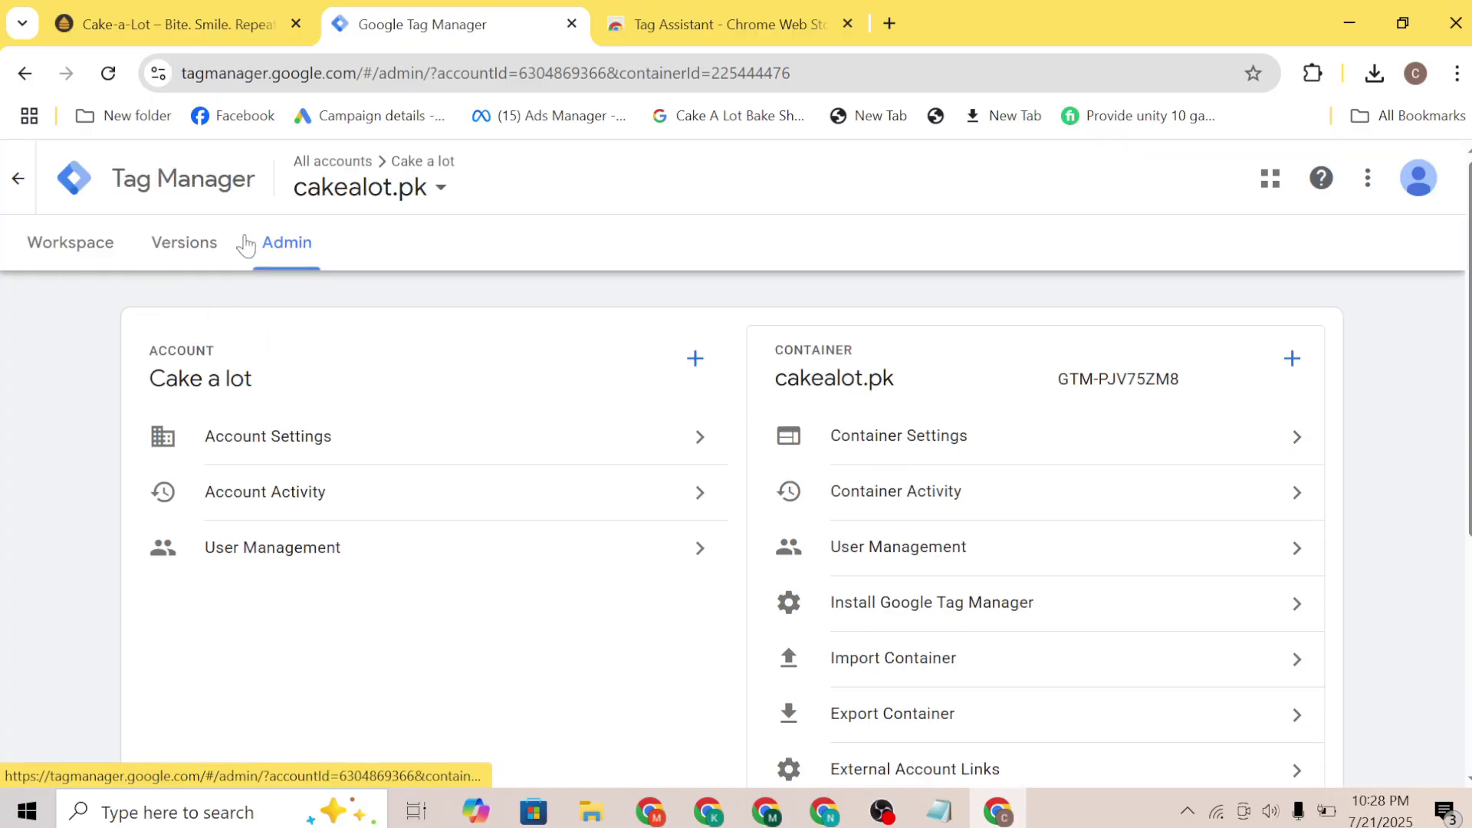
click(64, 244)
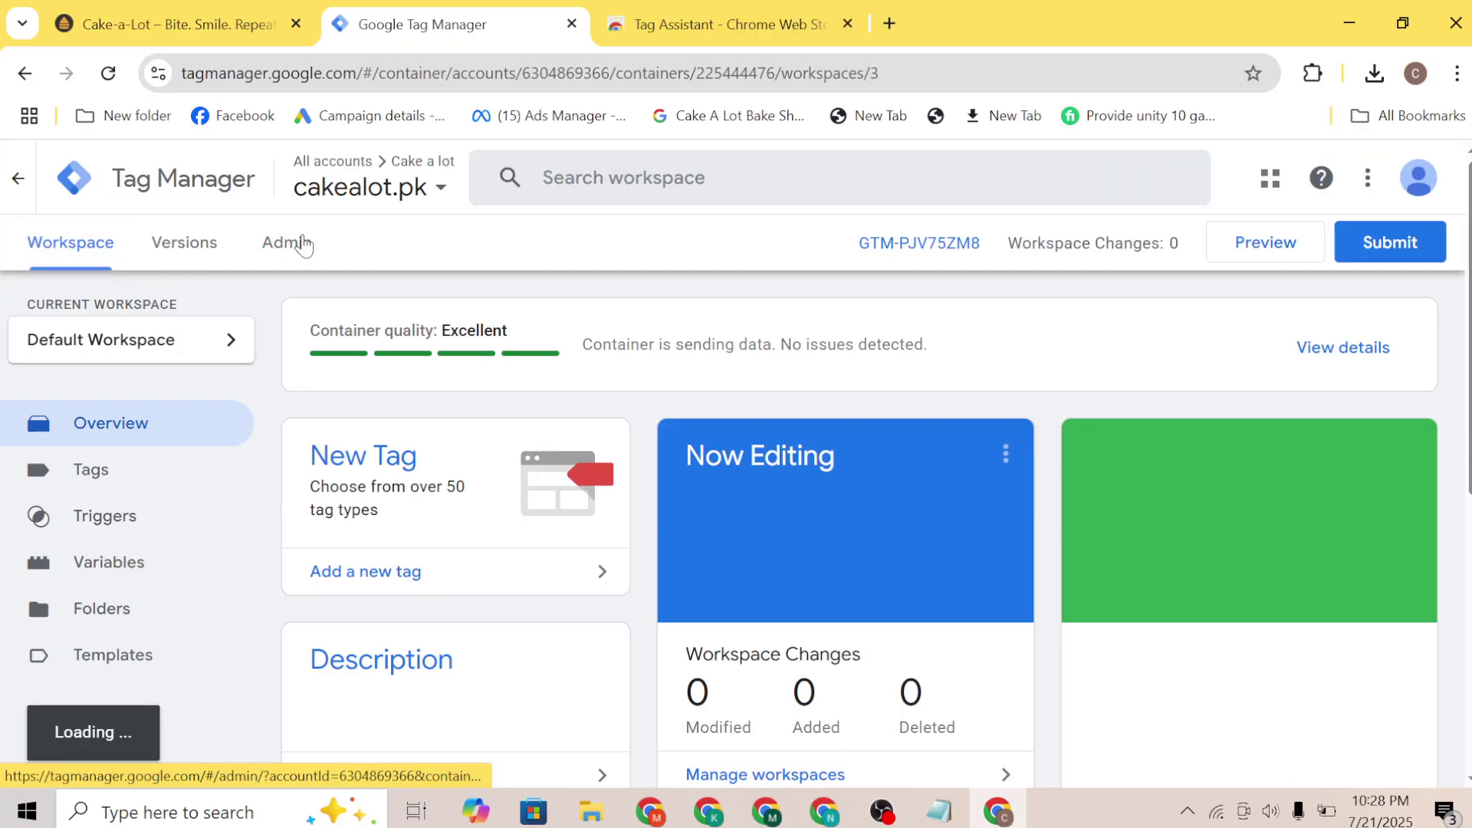
scroll(189, 483, down, 2)
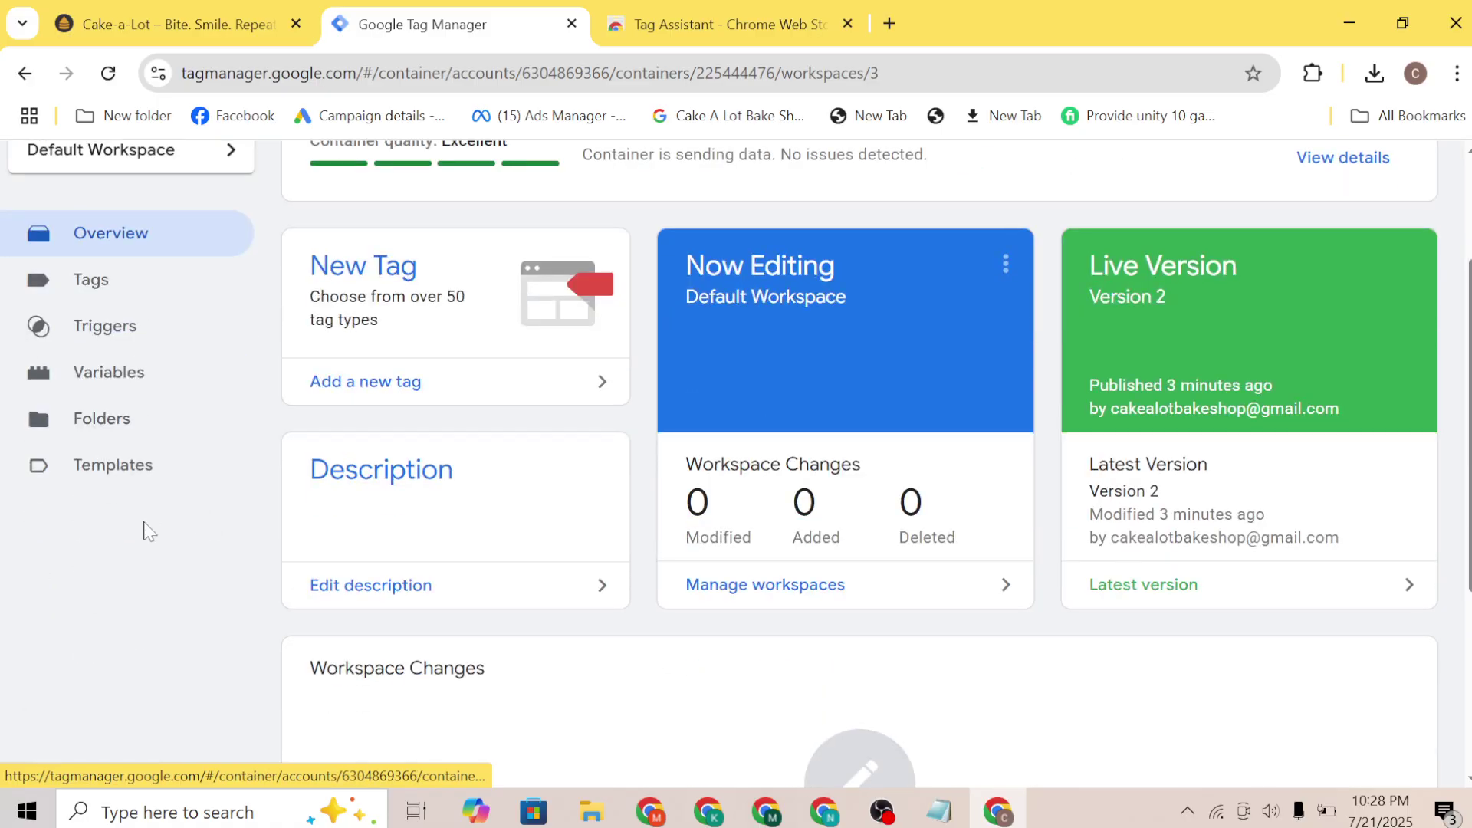
click(84, 286)
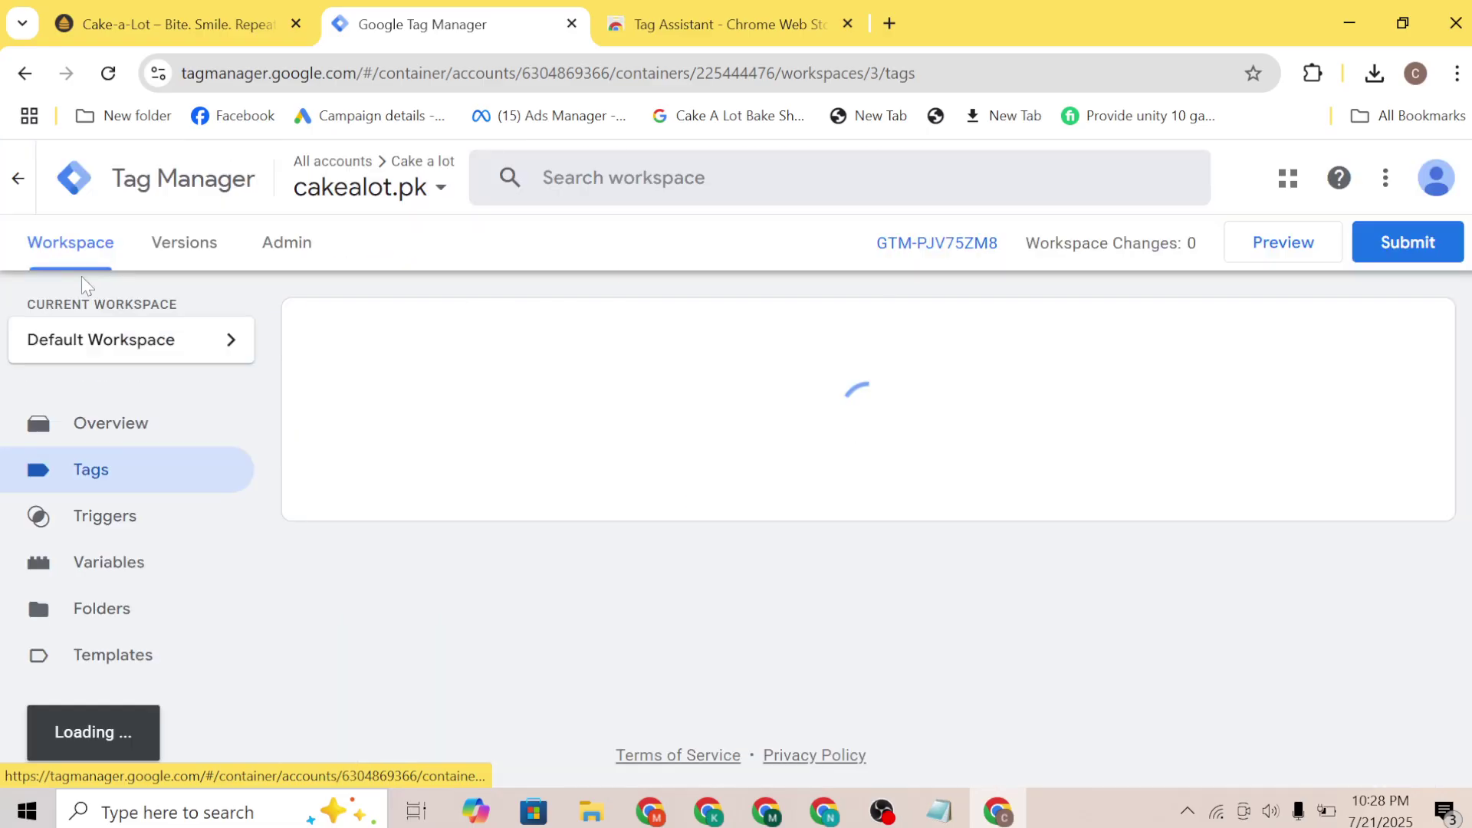
click(119, 527)
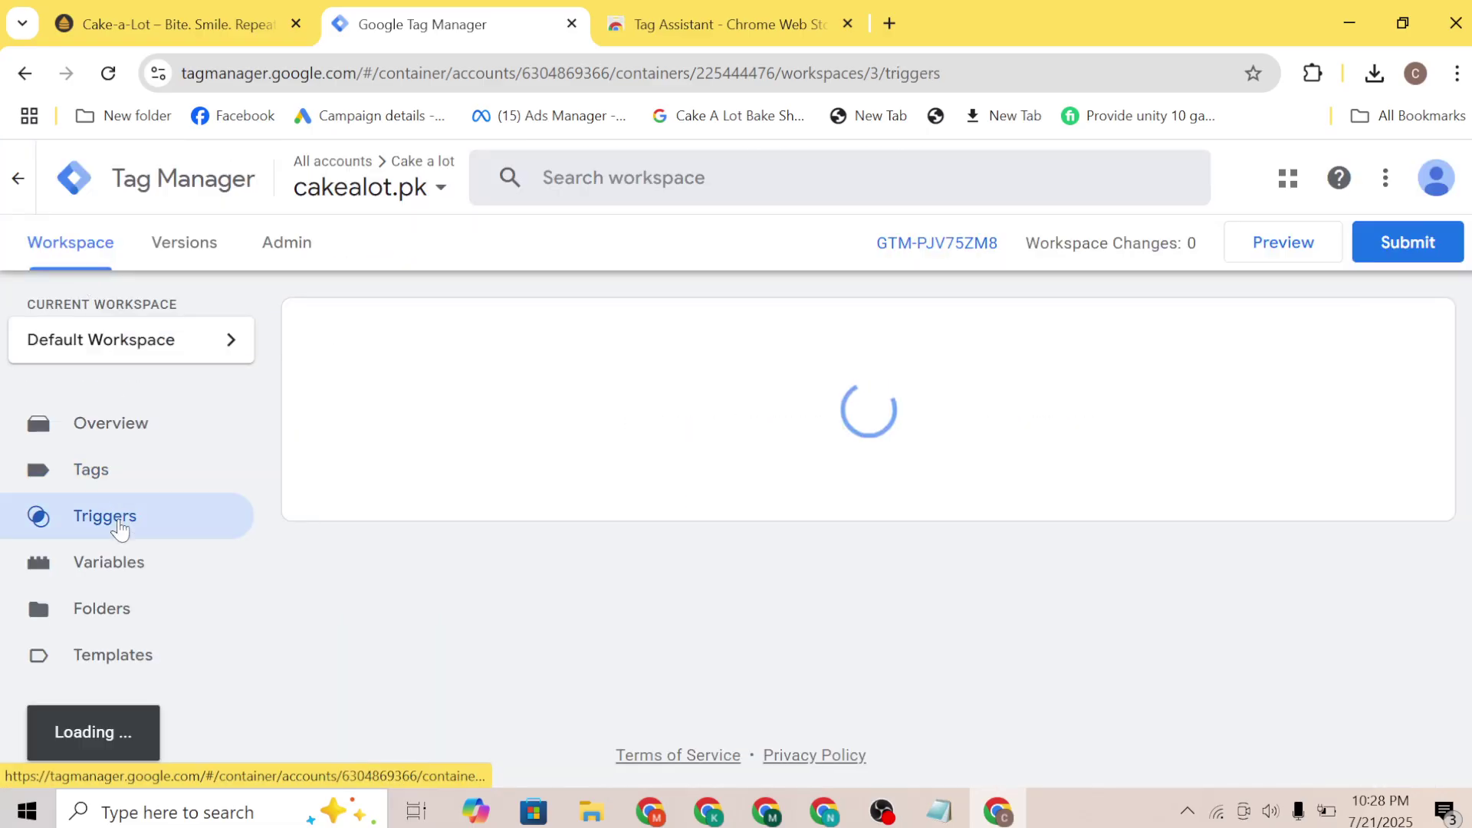
click(109, 582)
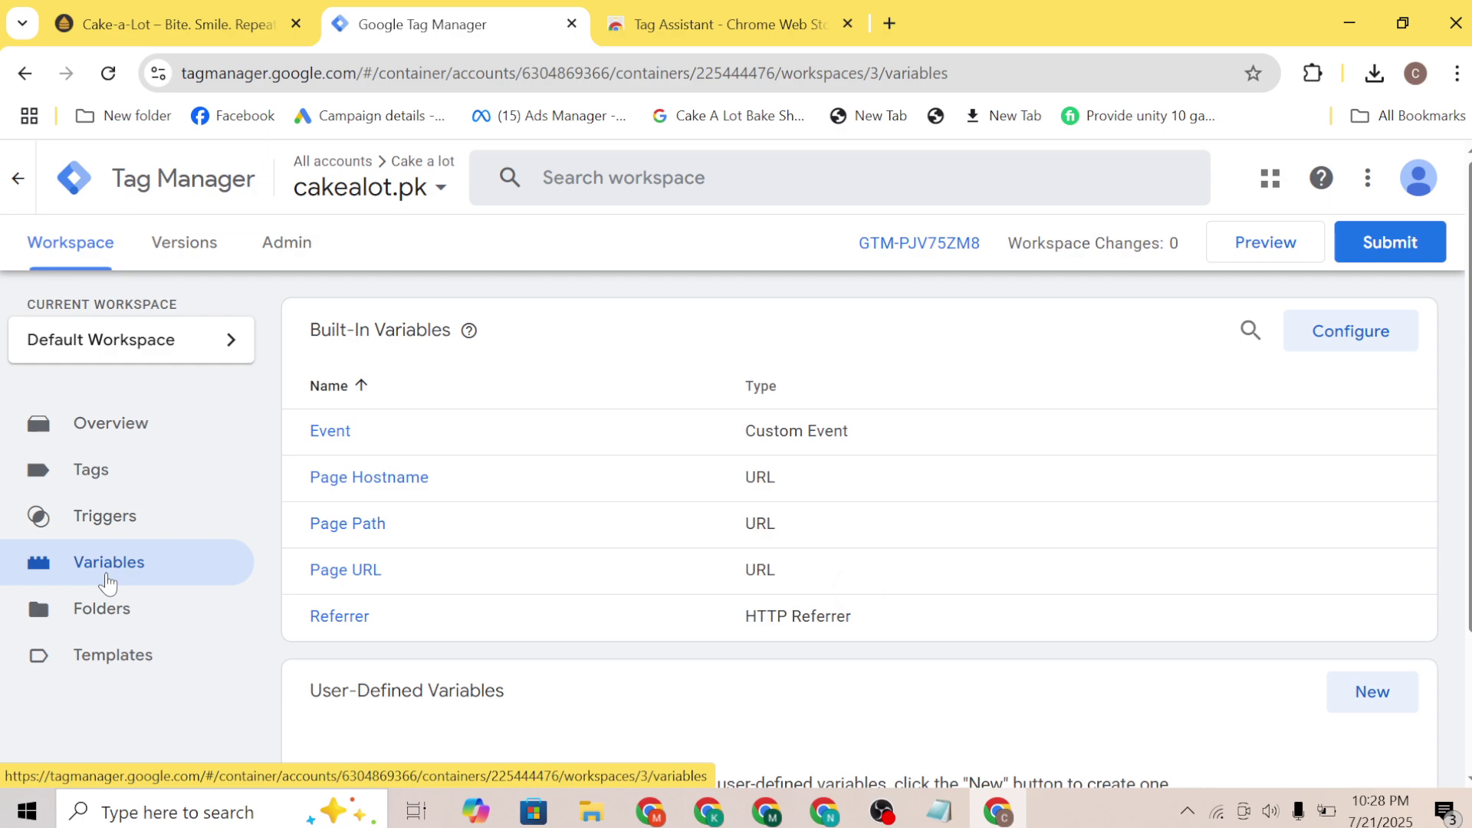
Switch to the Cake-a-Lot website, close the Tag Assistant side panel and look through the homepage down to the cake products
click(237, 21)
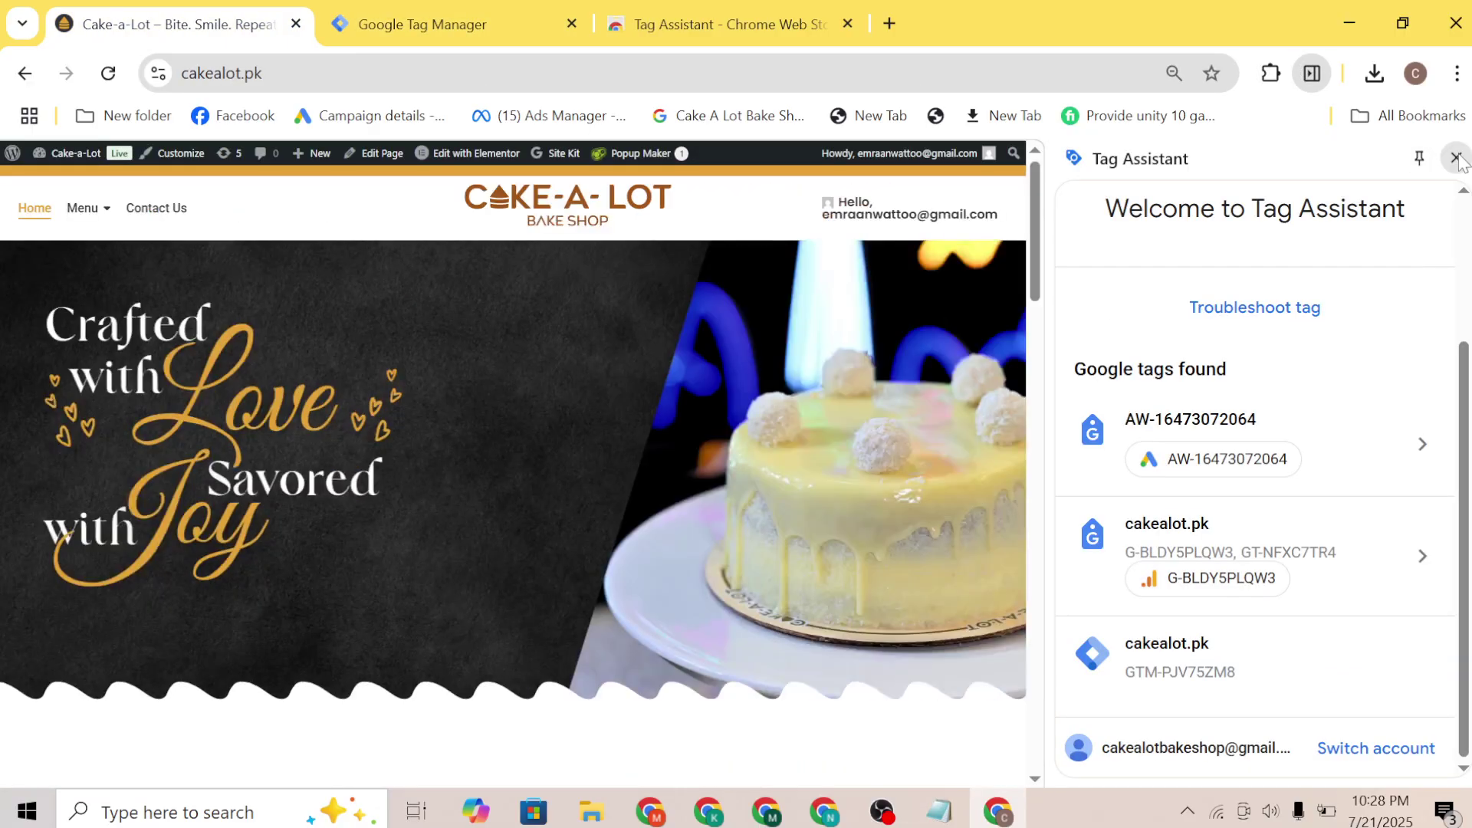
click(1456, 158)
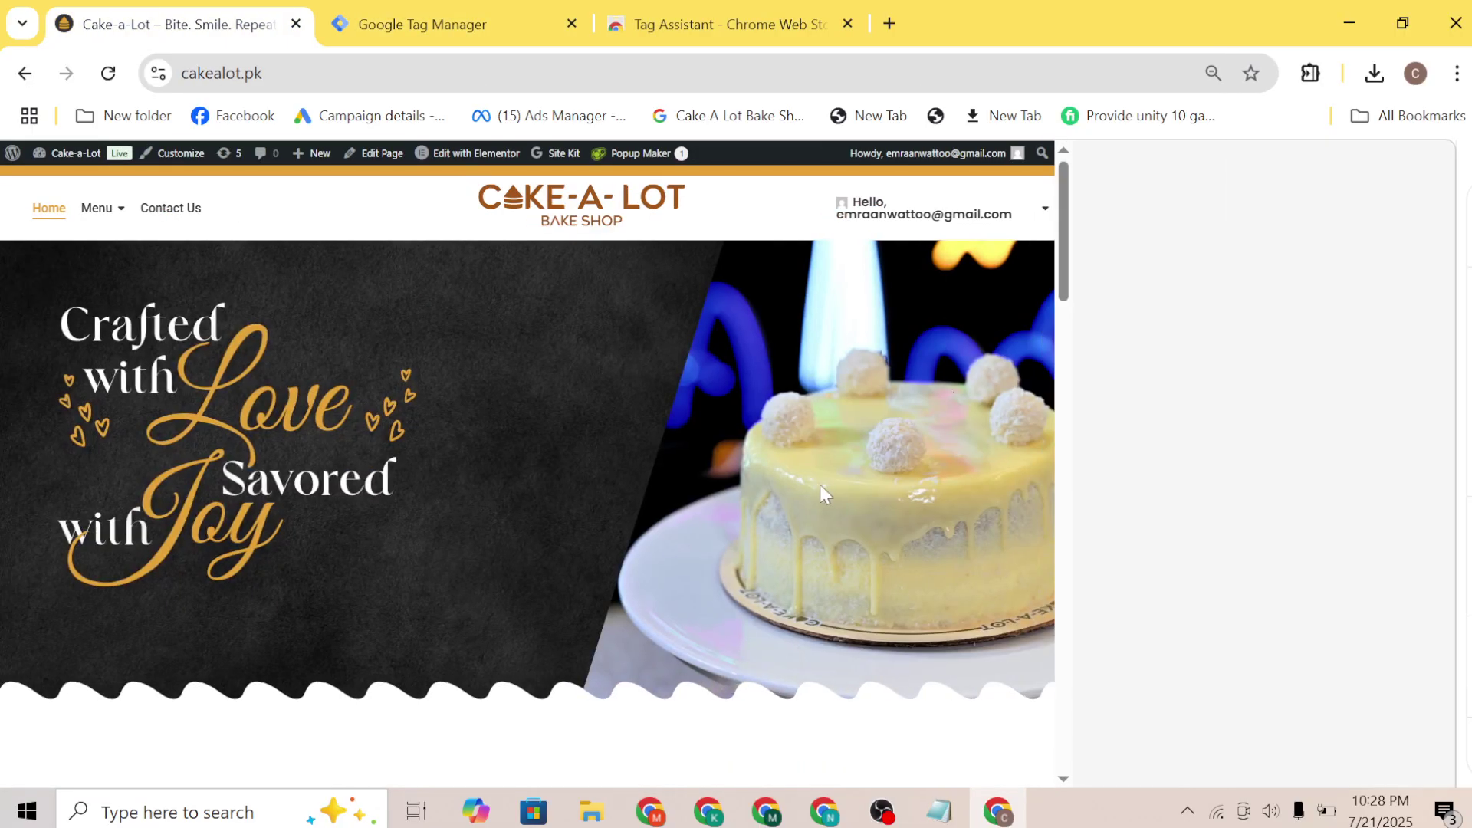
scroll(820, 485, down, 2)
scroll(820, 484, down, 10)
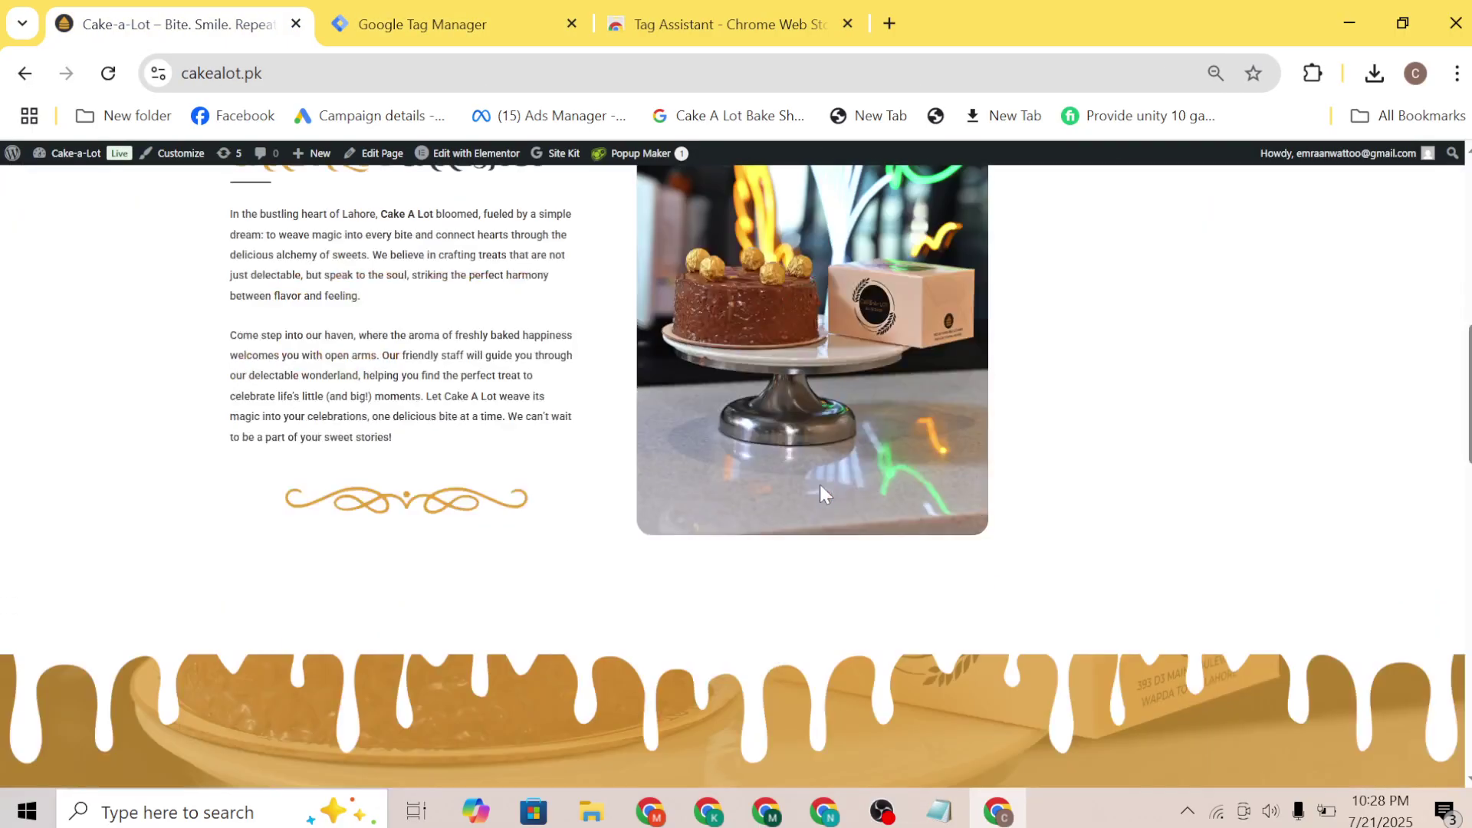
scroll(821, 484, down, 6)
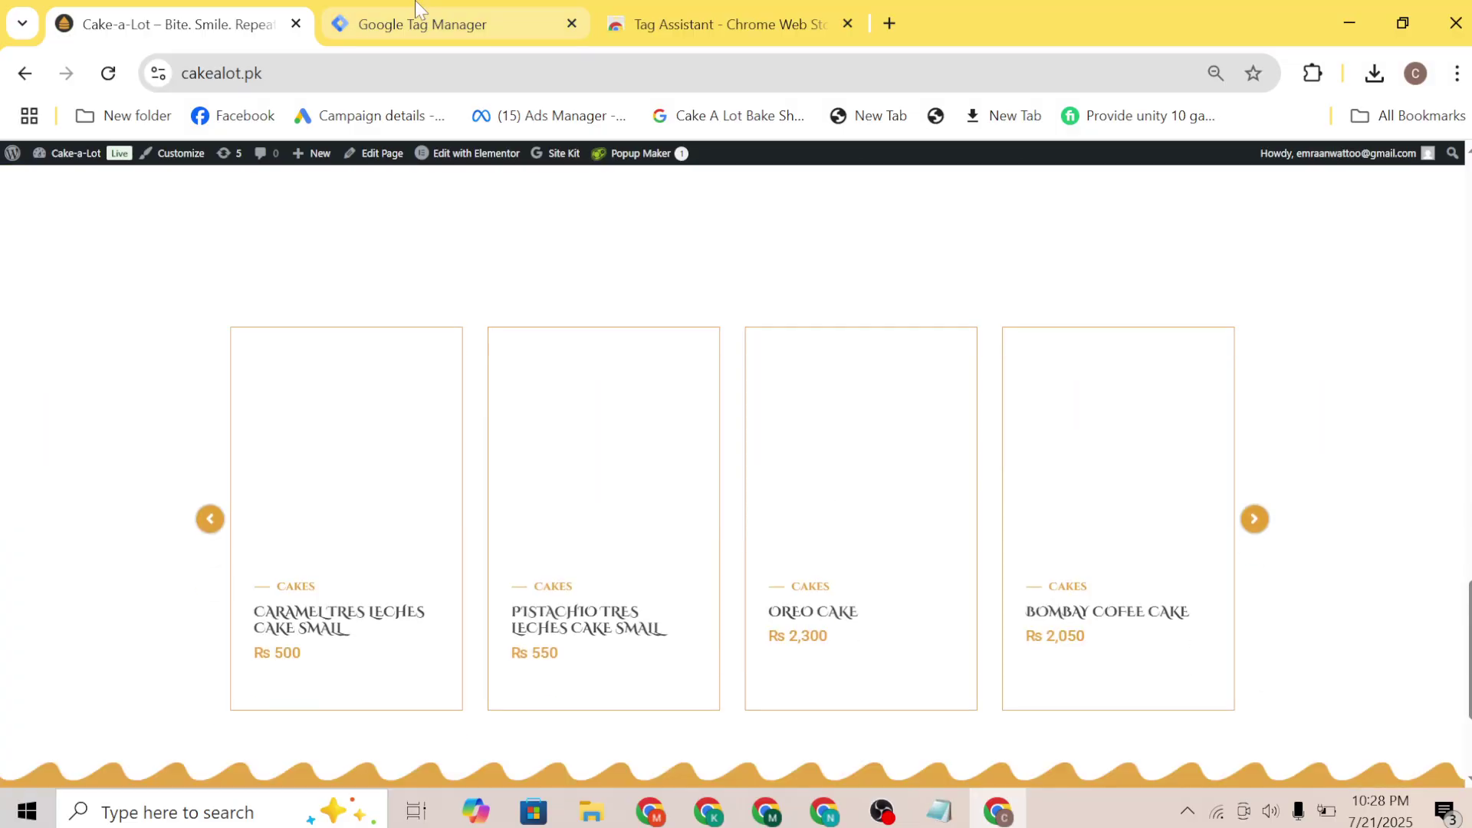
Switch back to Google Tag Manager and review the Built-In Variables and User-Defined Variables sections
click(437, 21)
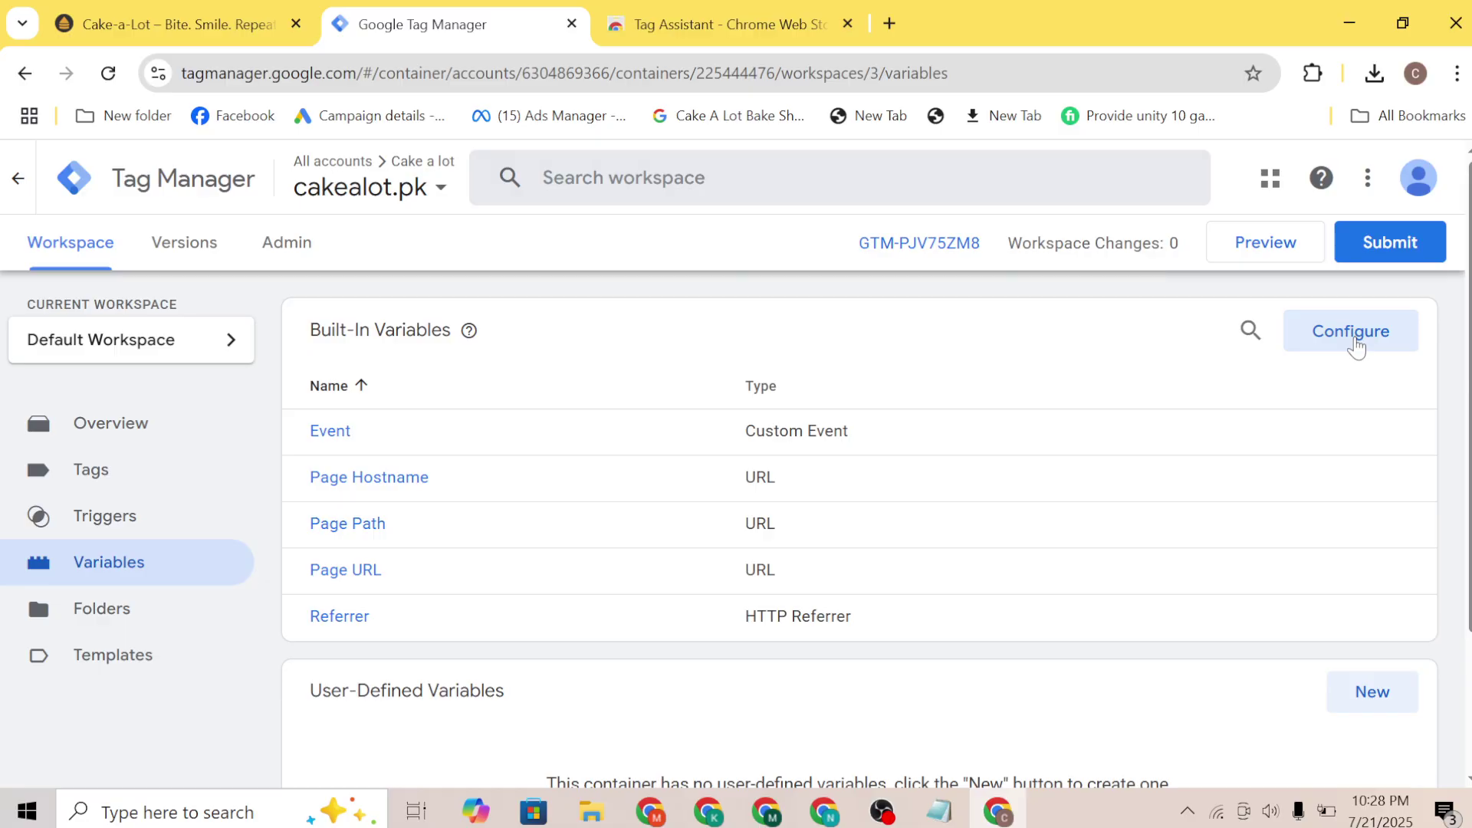
mouse_move(460, 340)
scroll(352, 338, down, 2)
drag(534, 571, 307, 571)
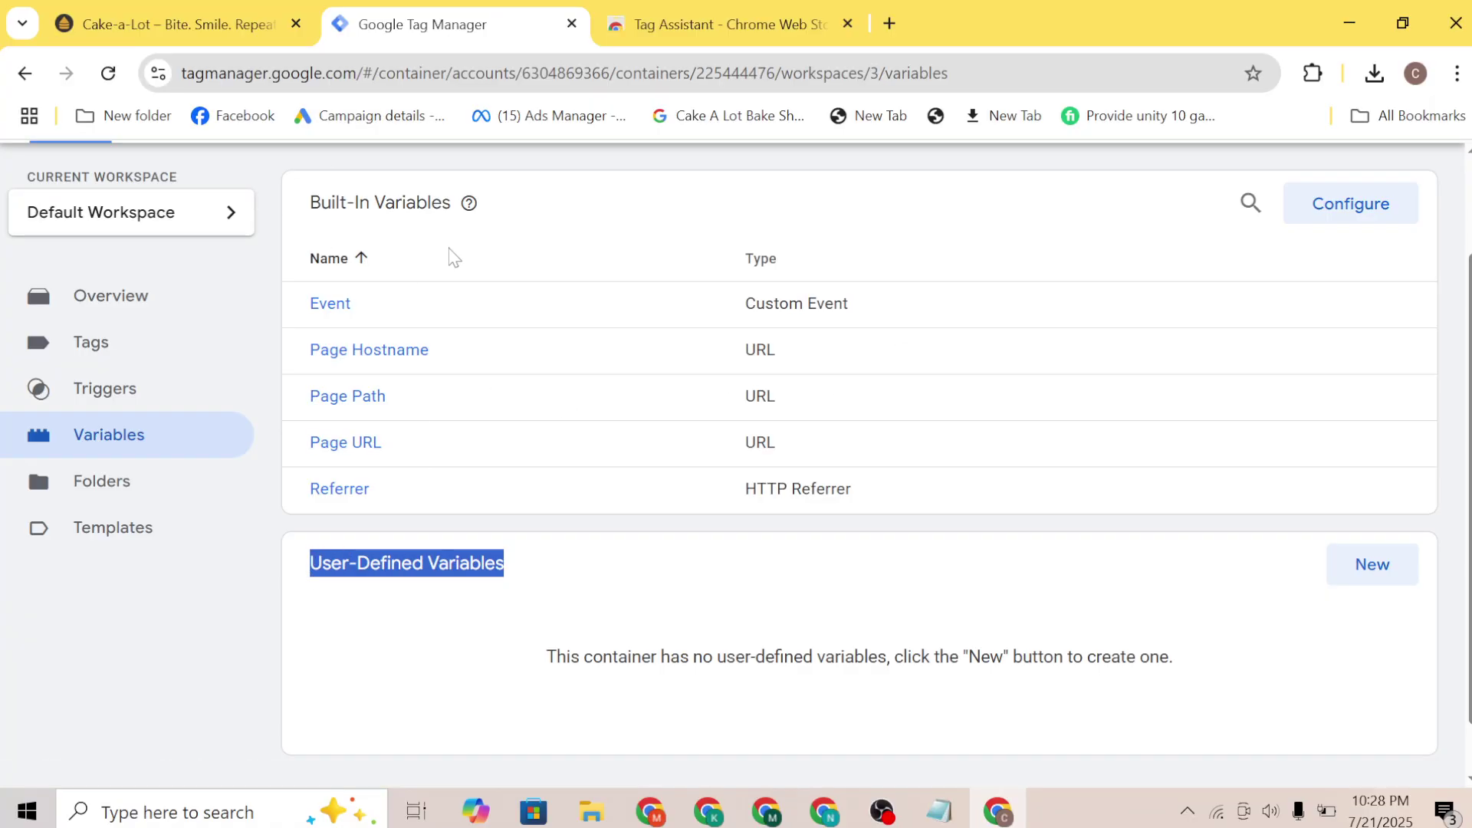
scroll(456, 264, up, 1)
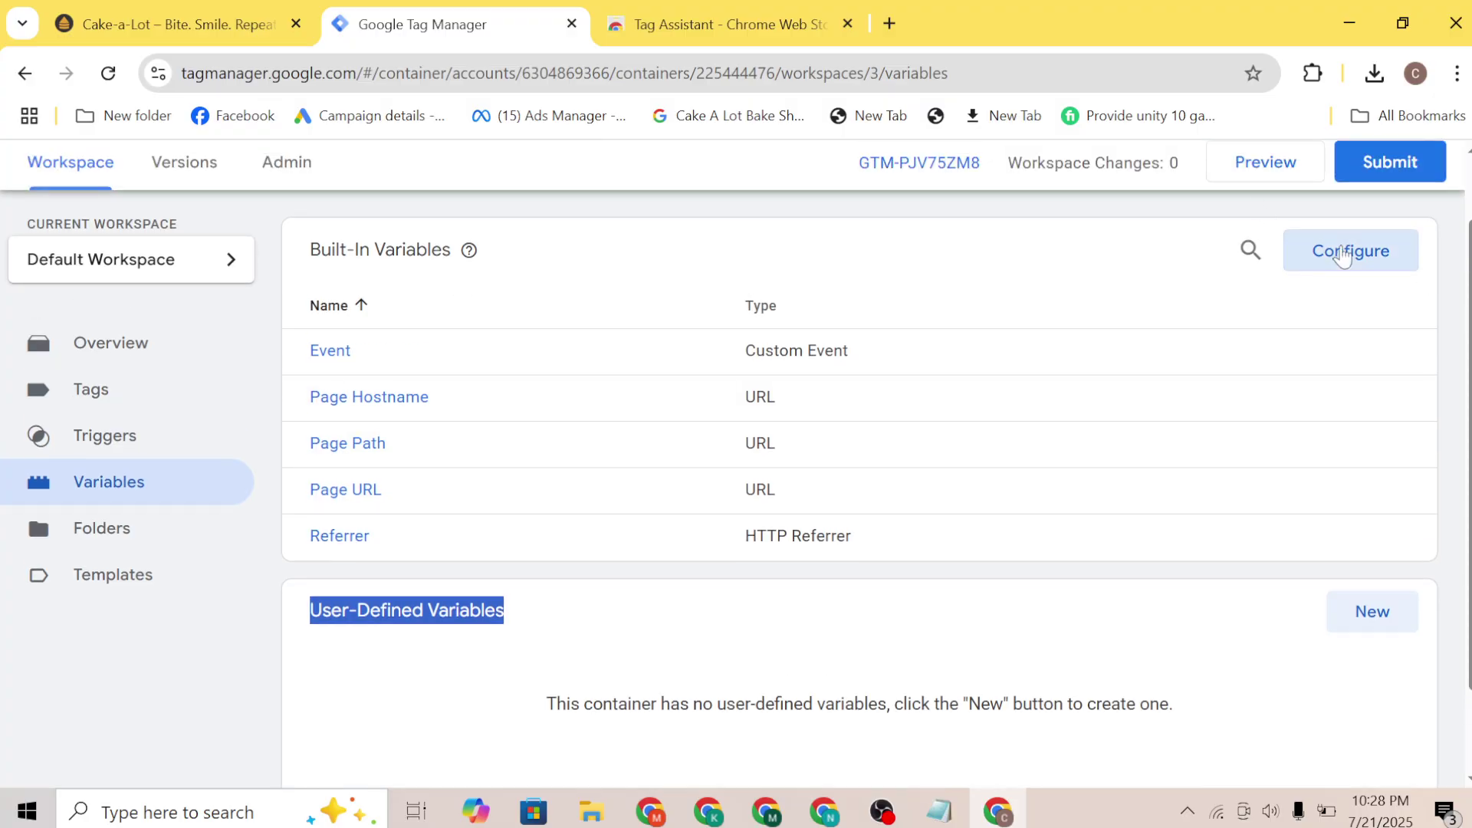
Enable the built-in variables Click Element, Click Classes, Click ID, Click Target, Click URL and Click Text
click(1308, 253)
scroll(897, 478, down, 5)
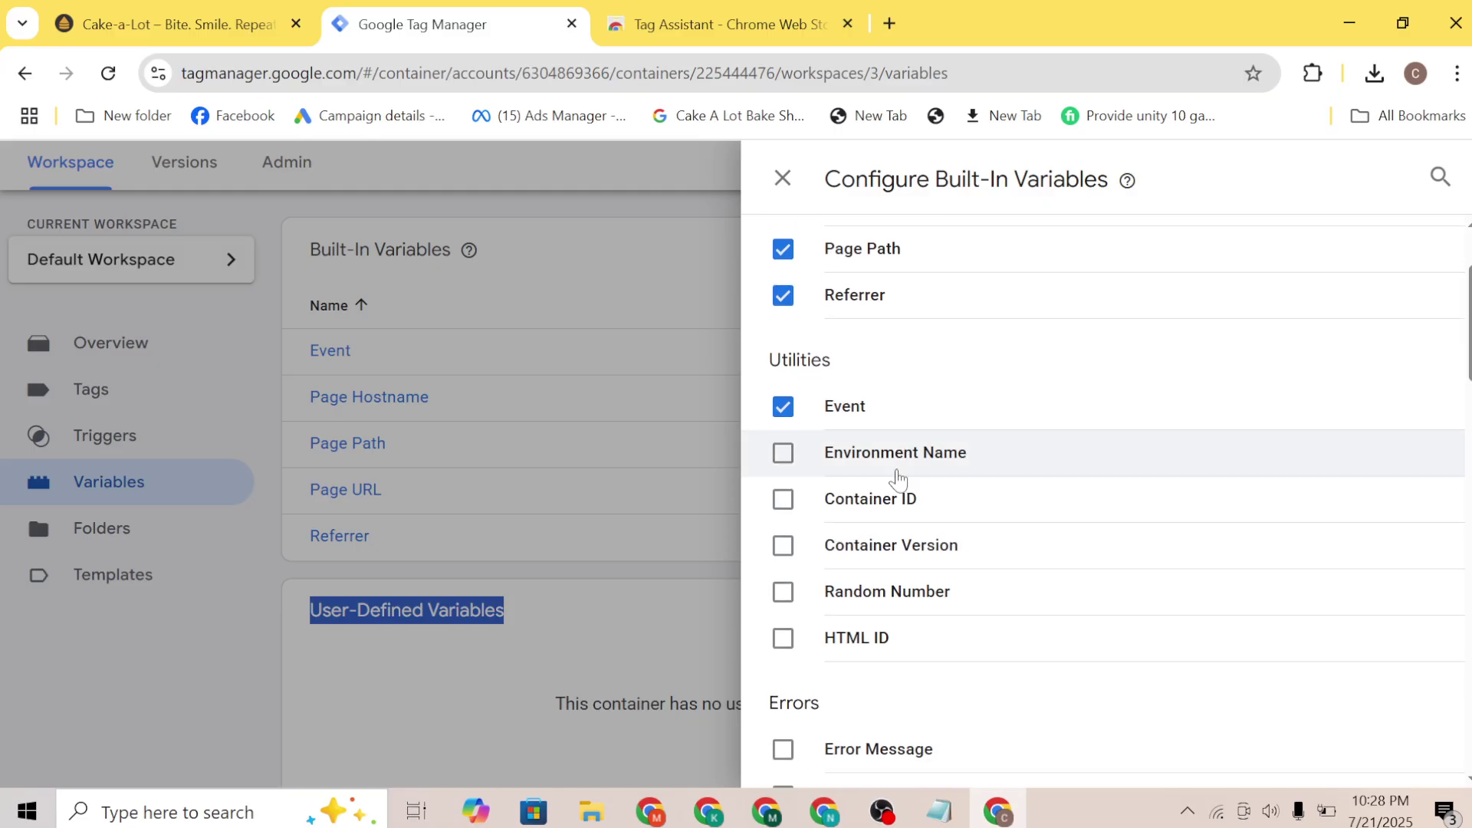
scroll(832, 609, down, 4)
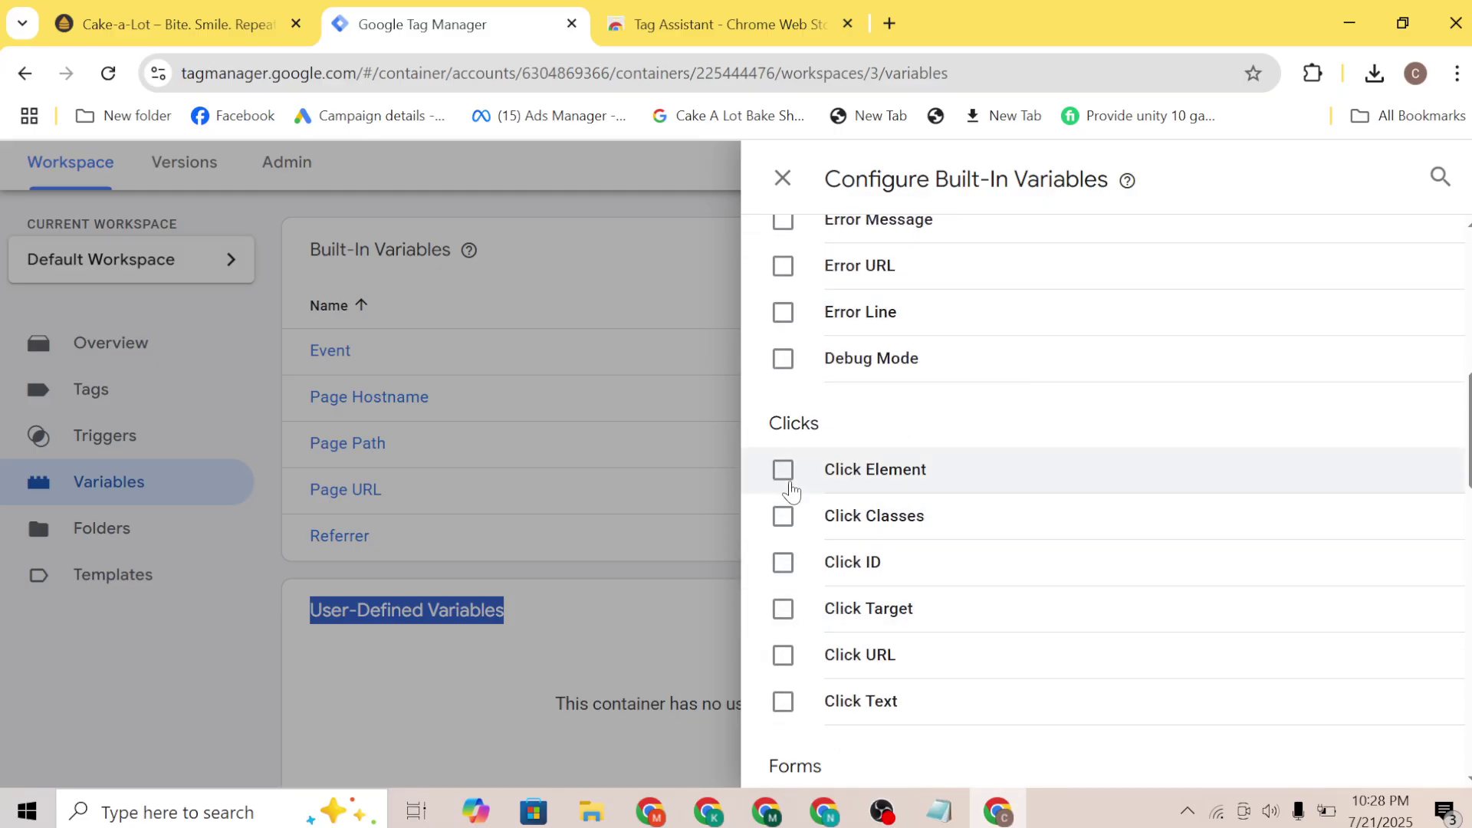
click(783, 471)
click(783, 516)
click(783, 562)
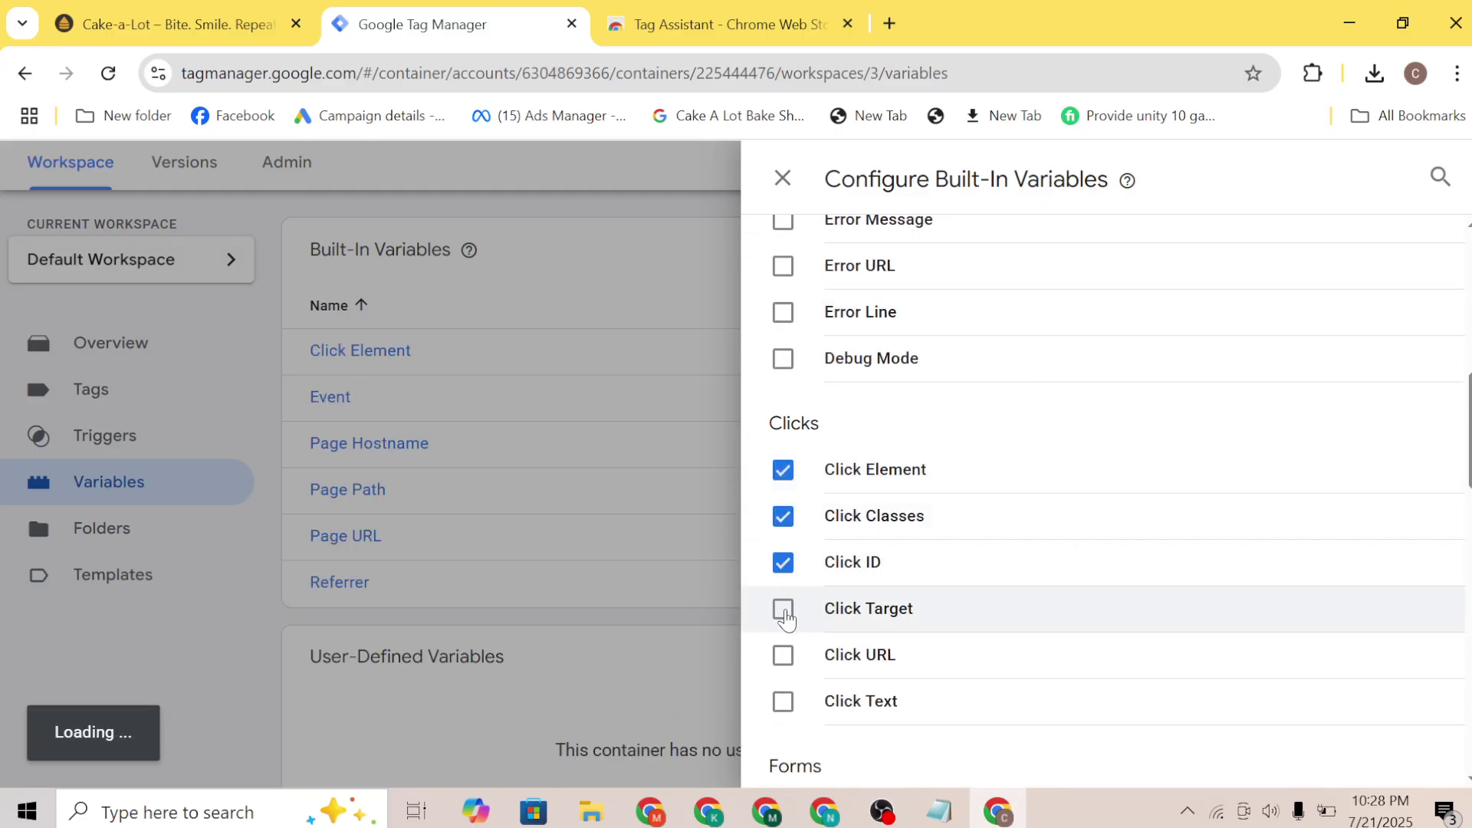
click(783, 609)
click(783, 655)
click(783, 702)
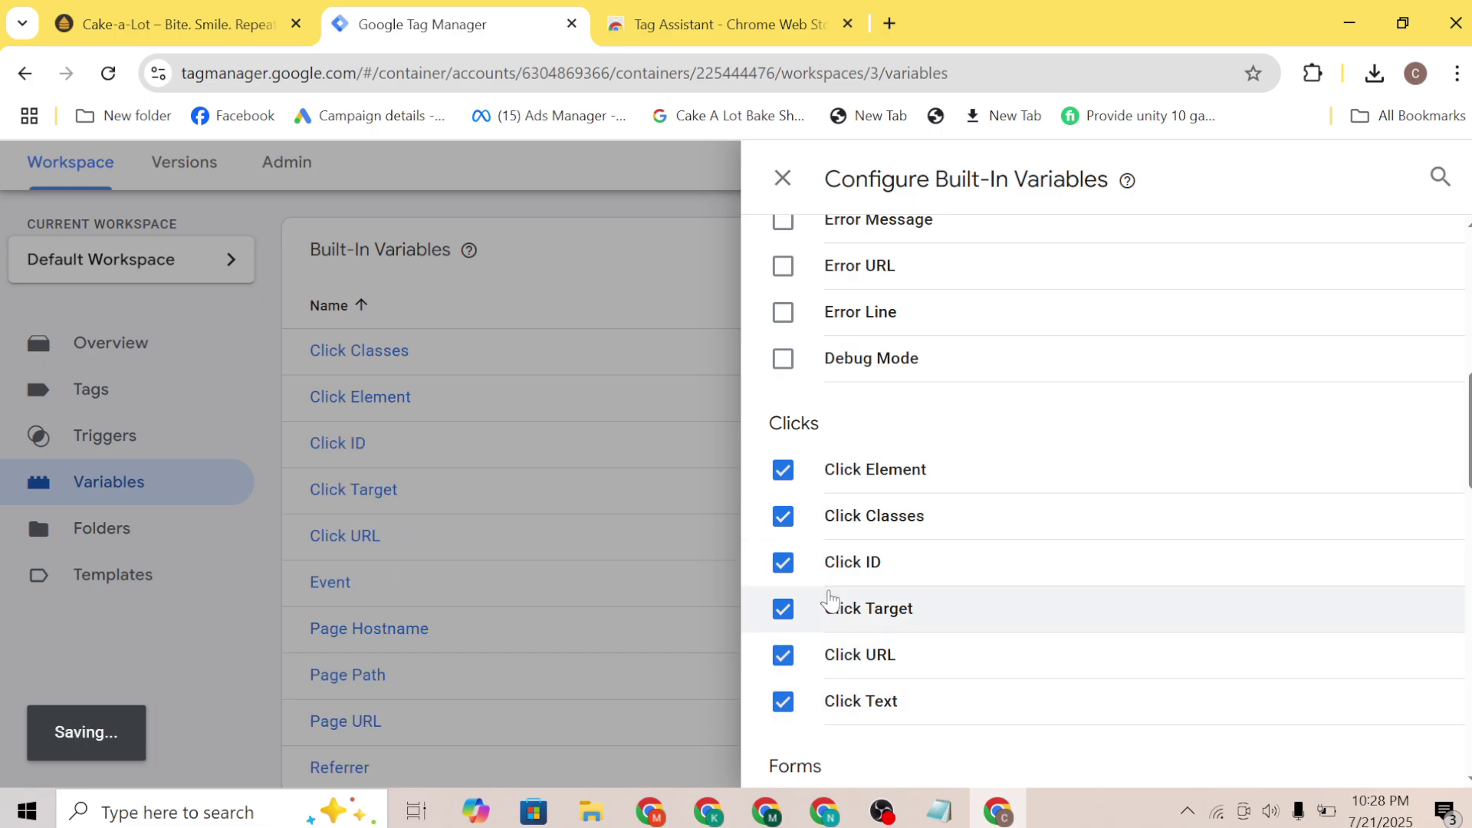
Enable the built-in variables Form Element and Form Classes, and close the built-in variable configuration
scroll(830, 600, down, 4)
click(783, 506)
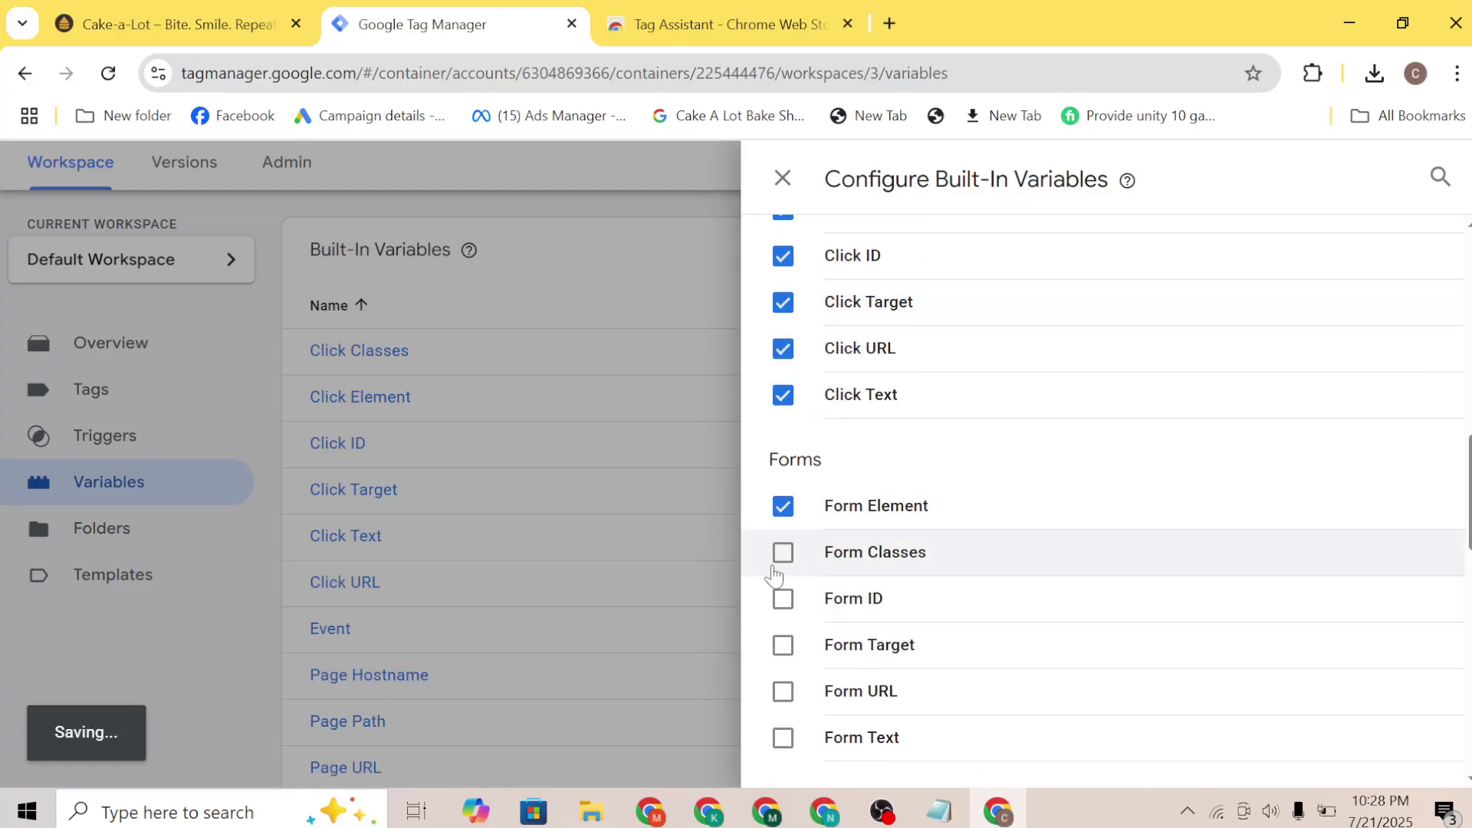
click(782, 554)
click(783, 177)
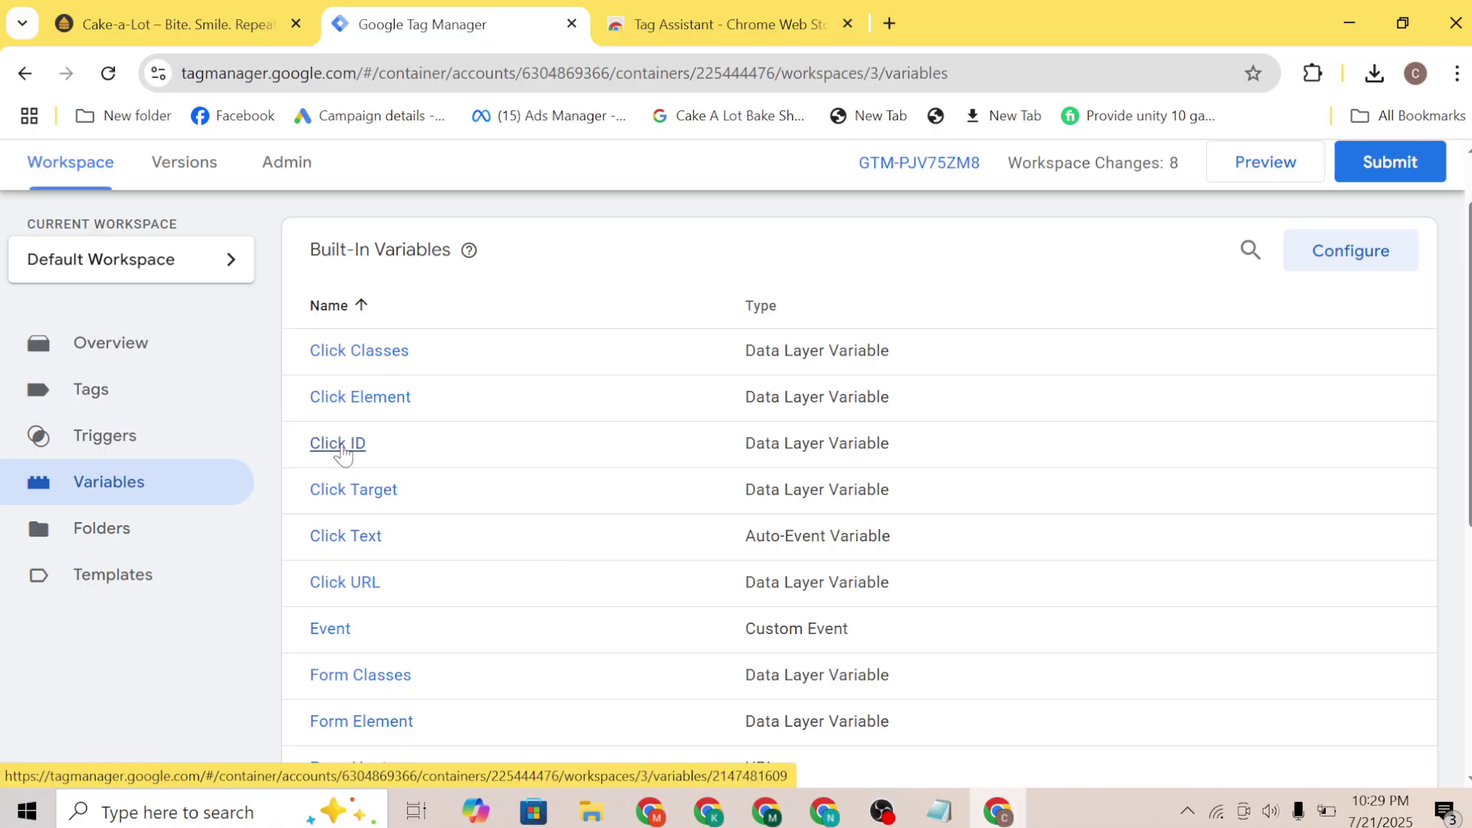
Start a new user-defined variable and open the choice of variable types for it
scroll(342, 453, down, 2)
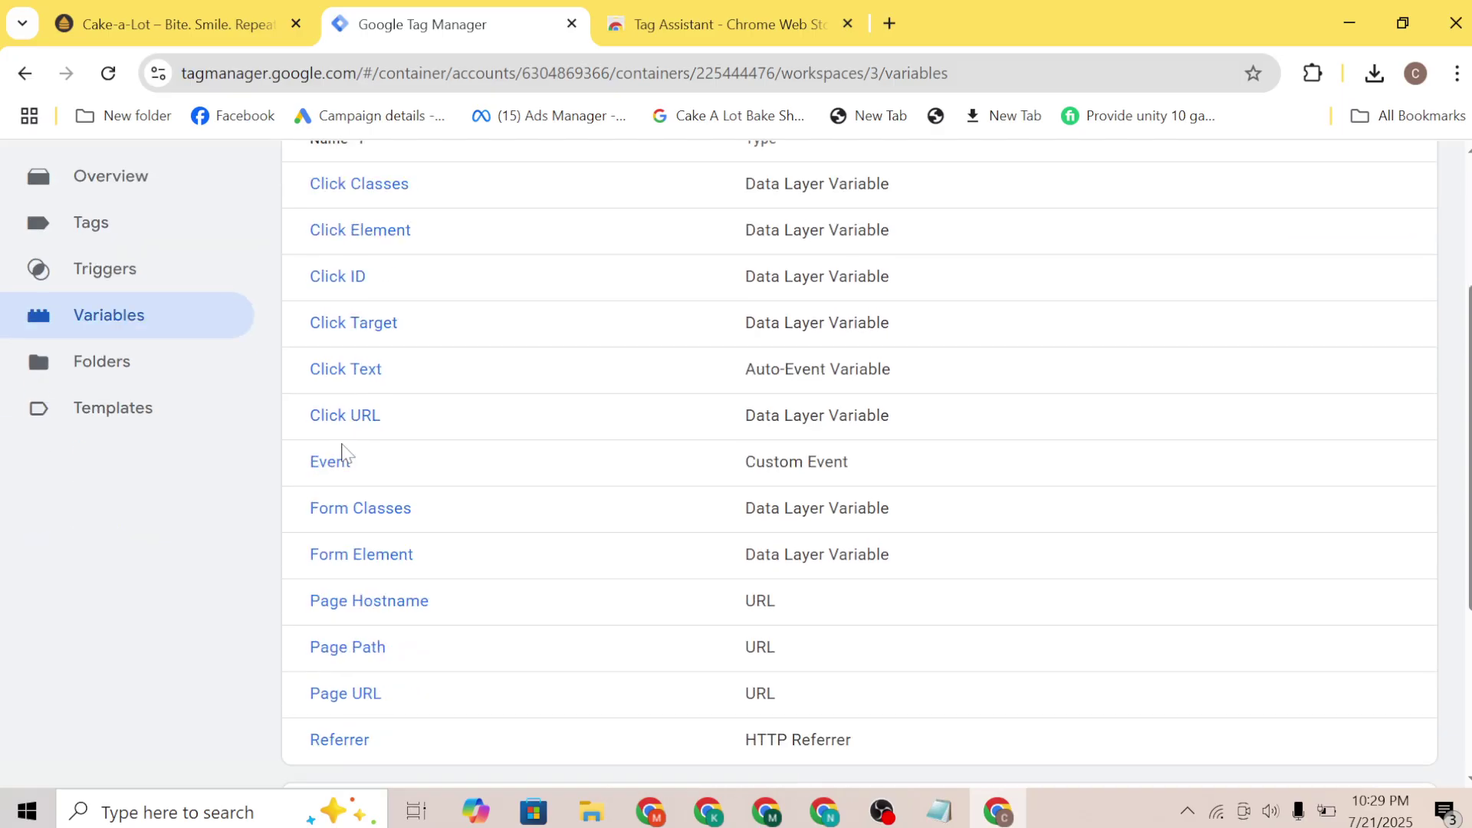
scroll(342, 453, down, 4)
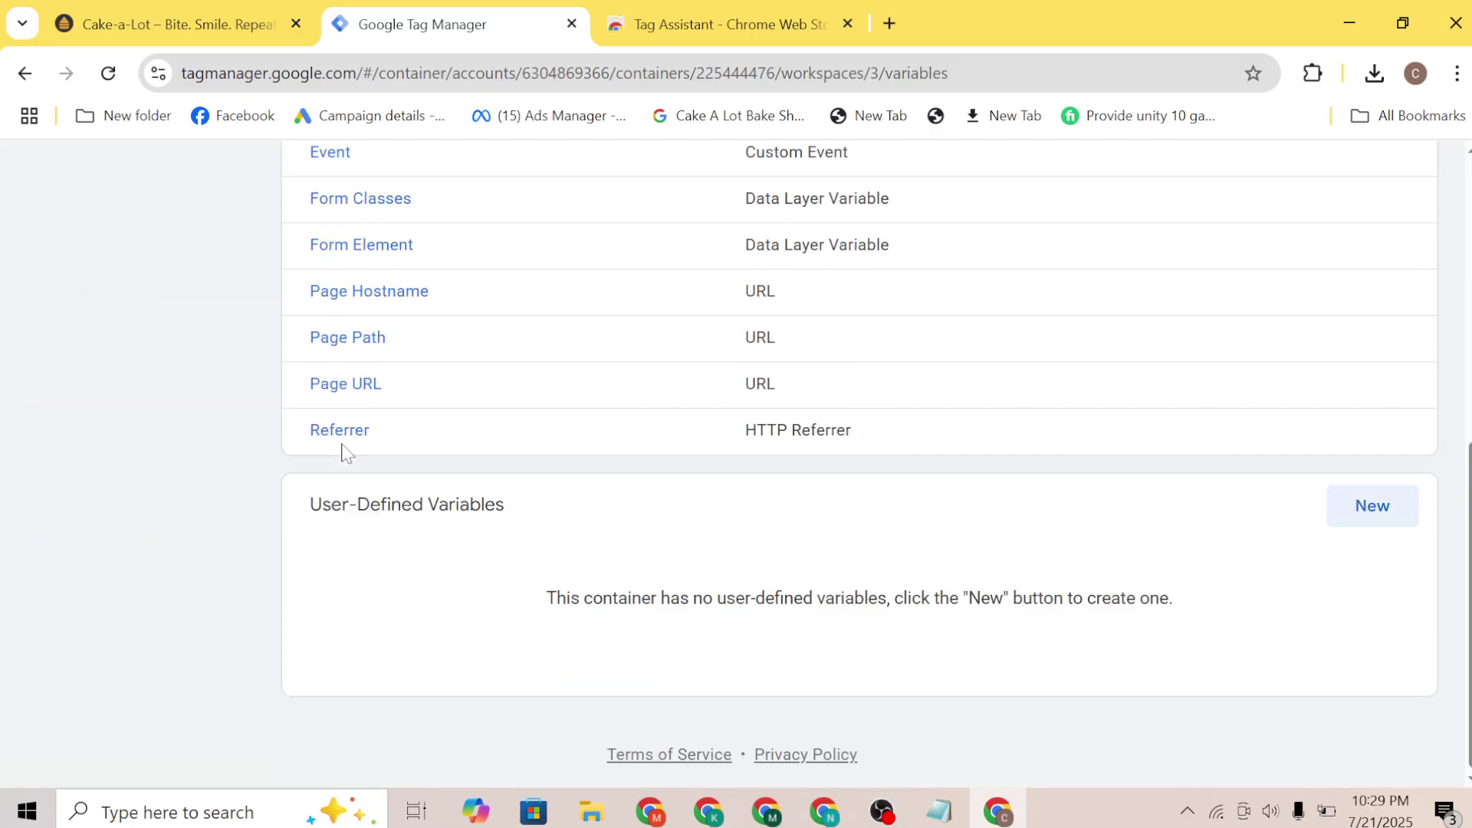
click(1351, 510)
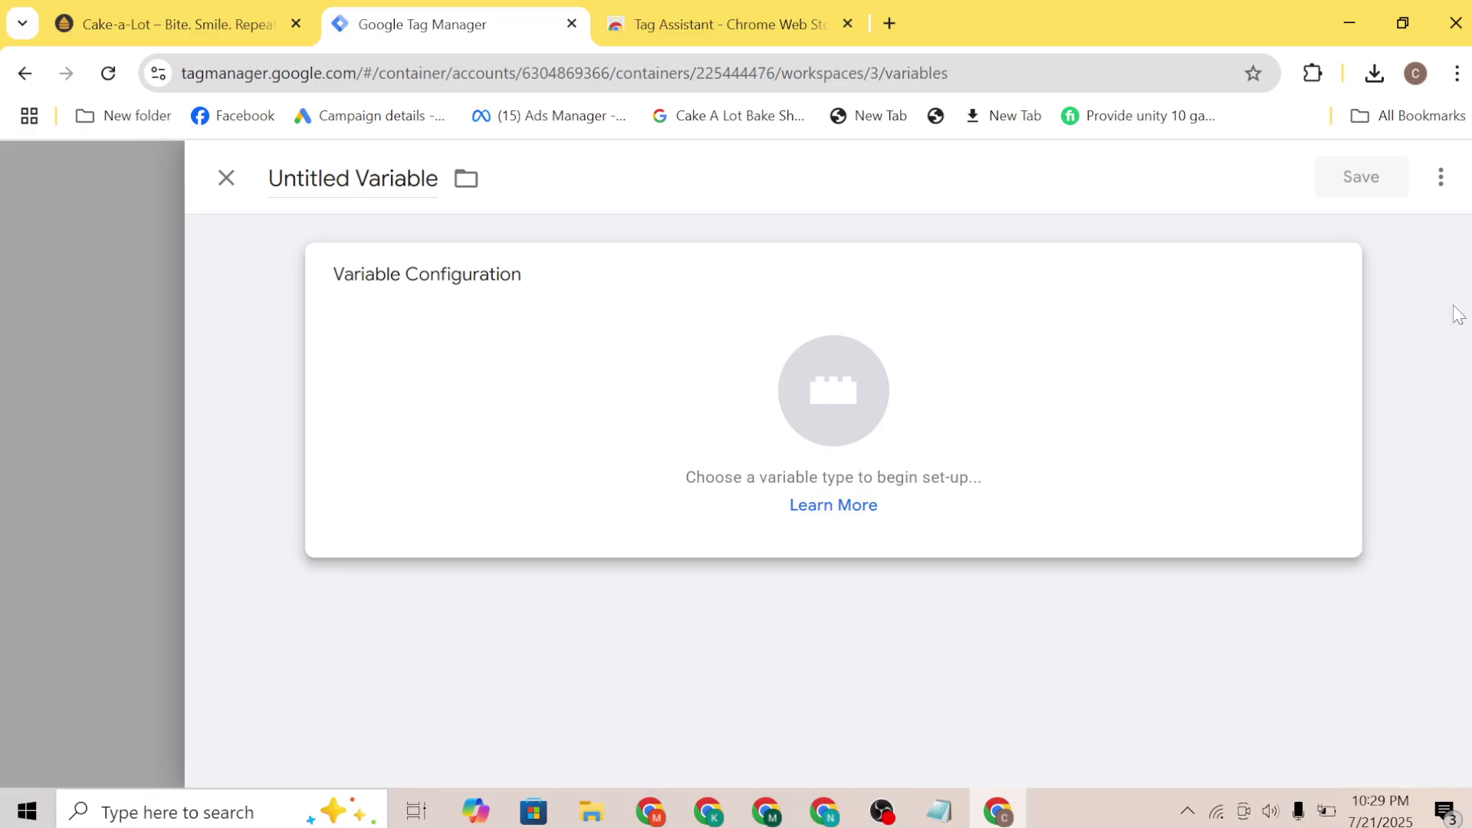
click(1343, 290)
Examine the available variable types across the Navigation, Page Variables, Page Elements and Utilities groups
scroll(836, 531, down, 9)
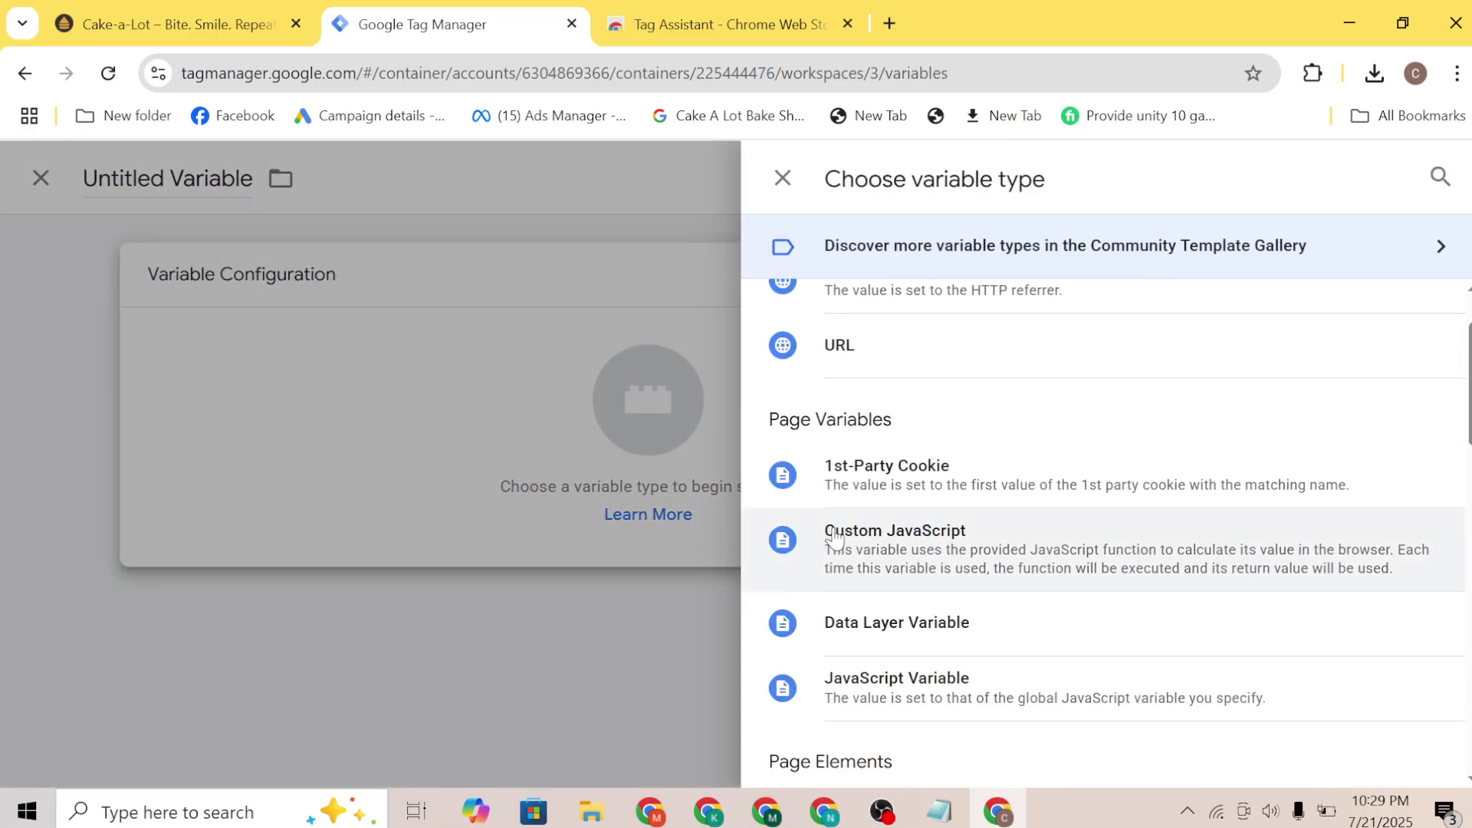
scroll(847, 676, down, 5)
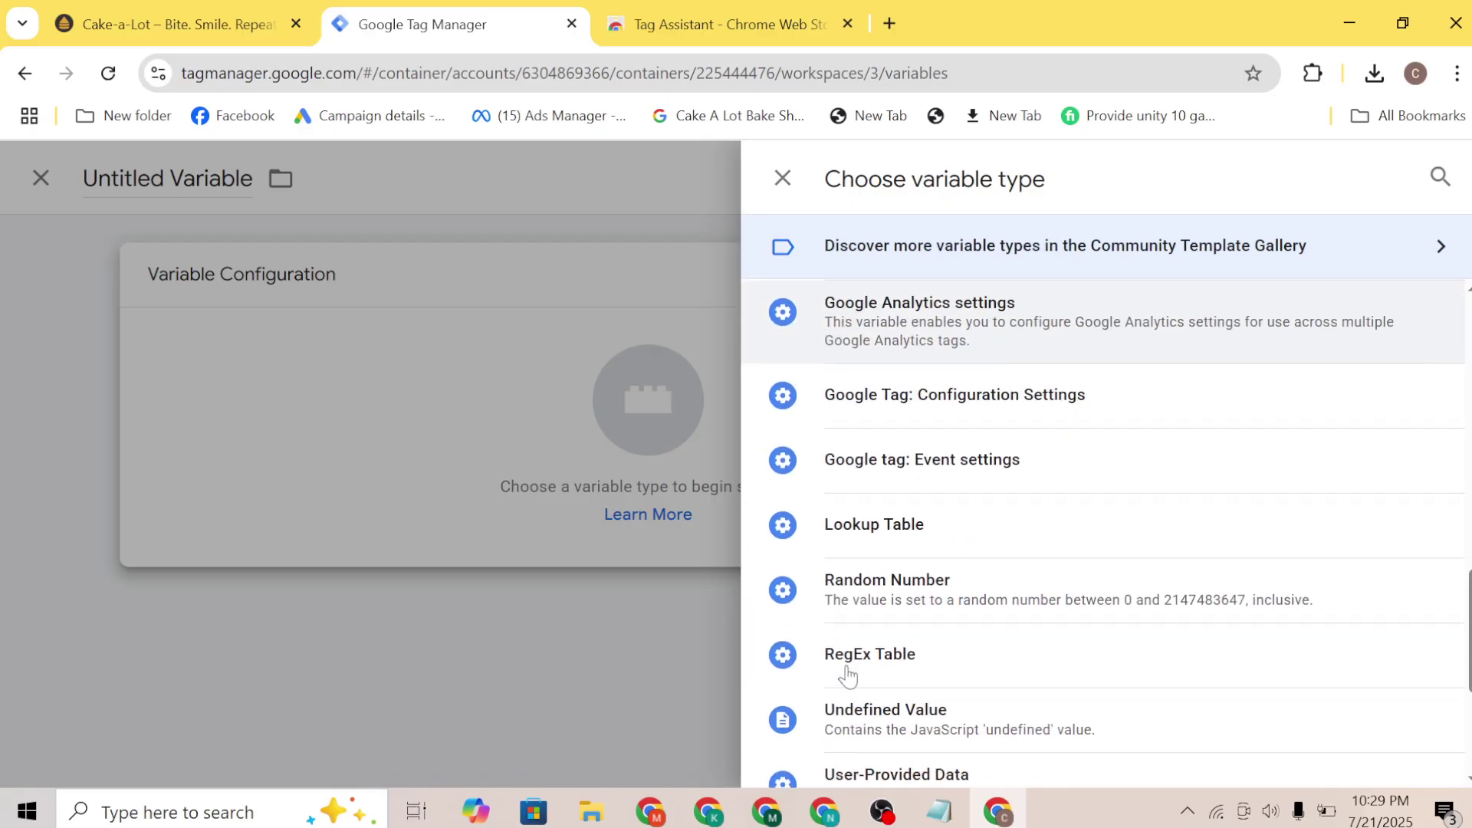
scroll(846, 676, up, 12)
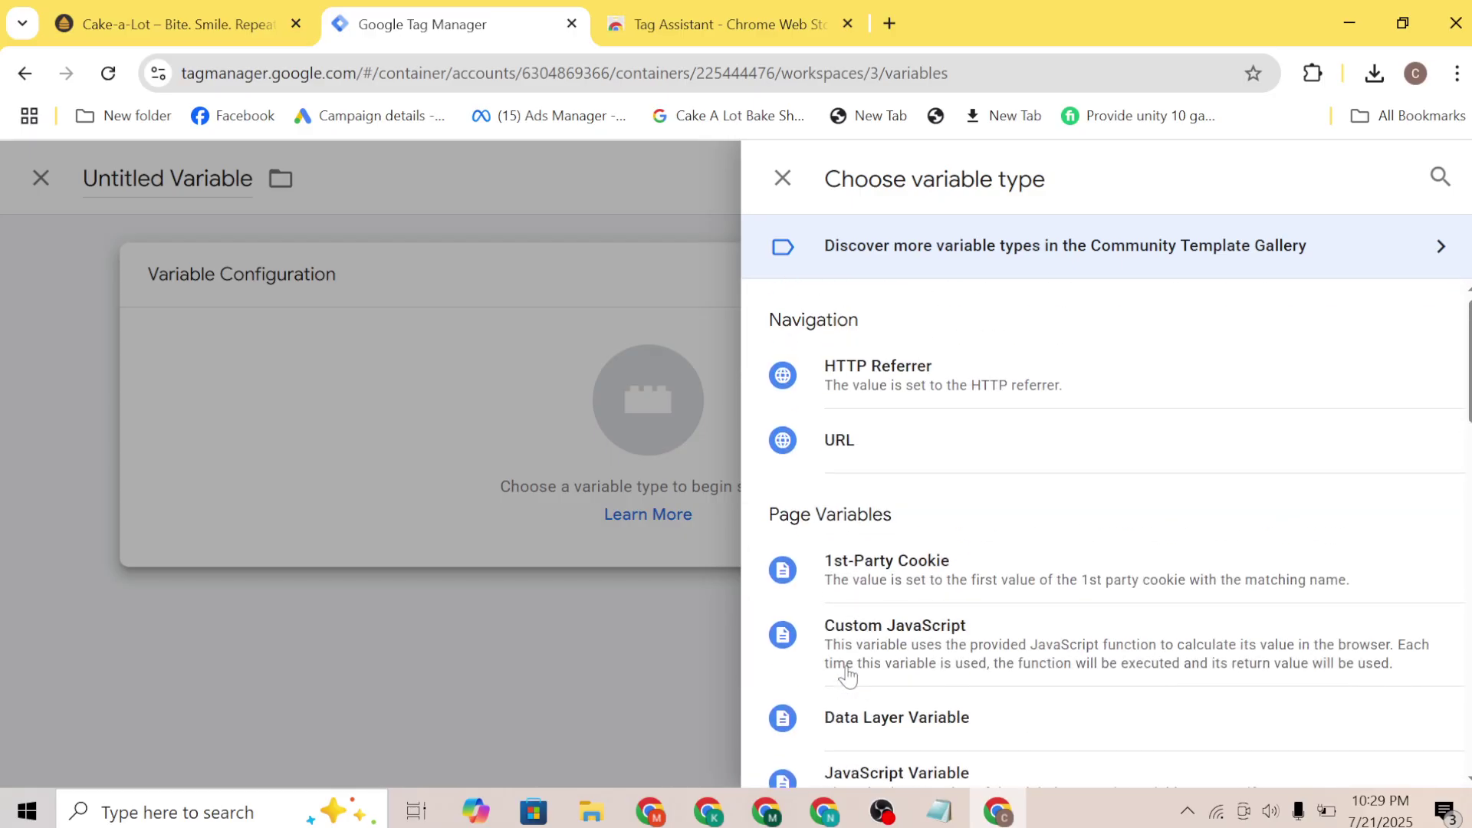
scroll(847, 677, down, 5)
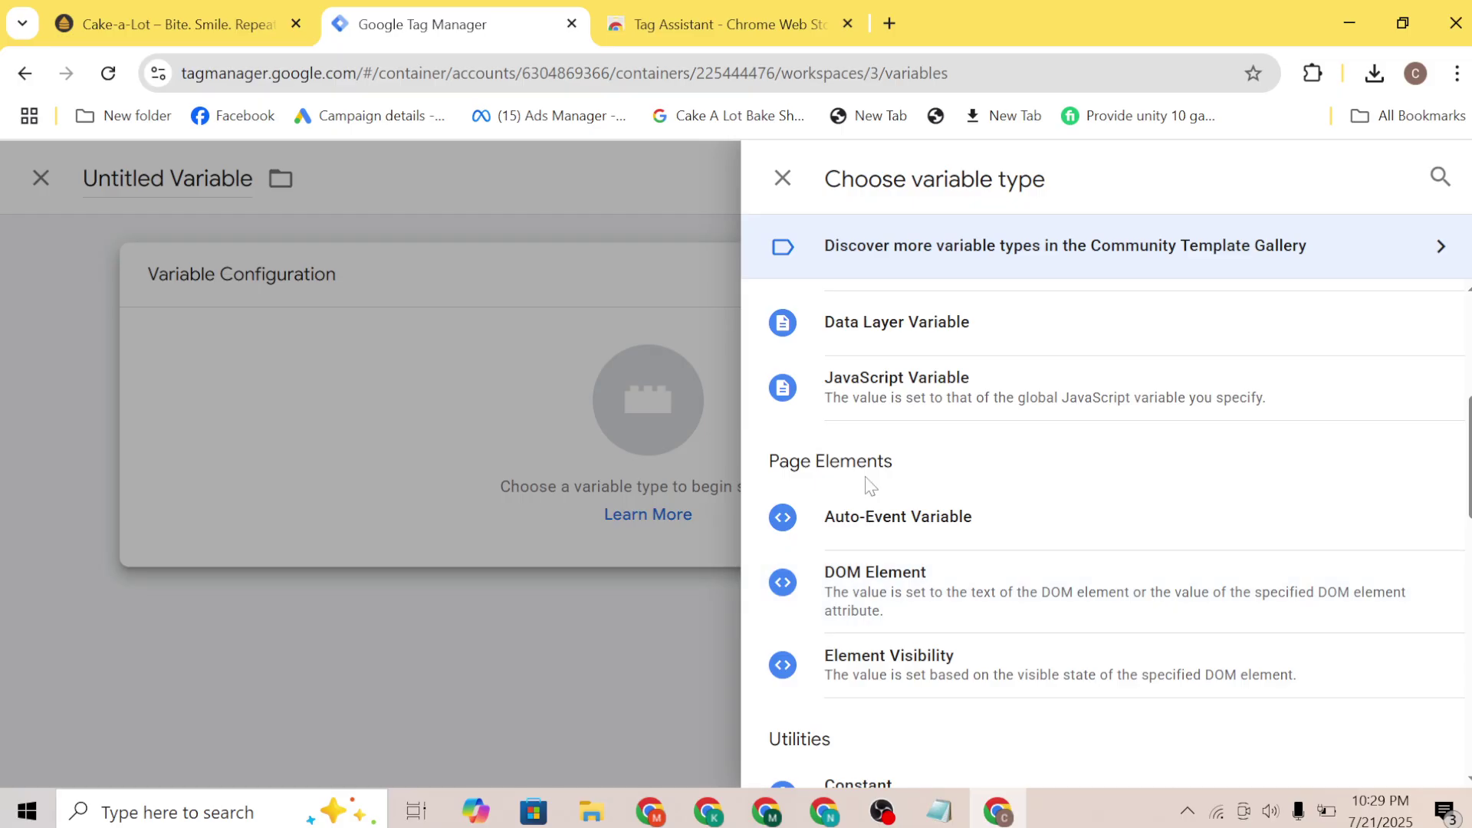
scroll(924, 403, down, 1)
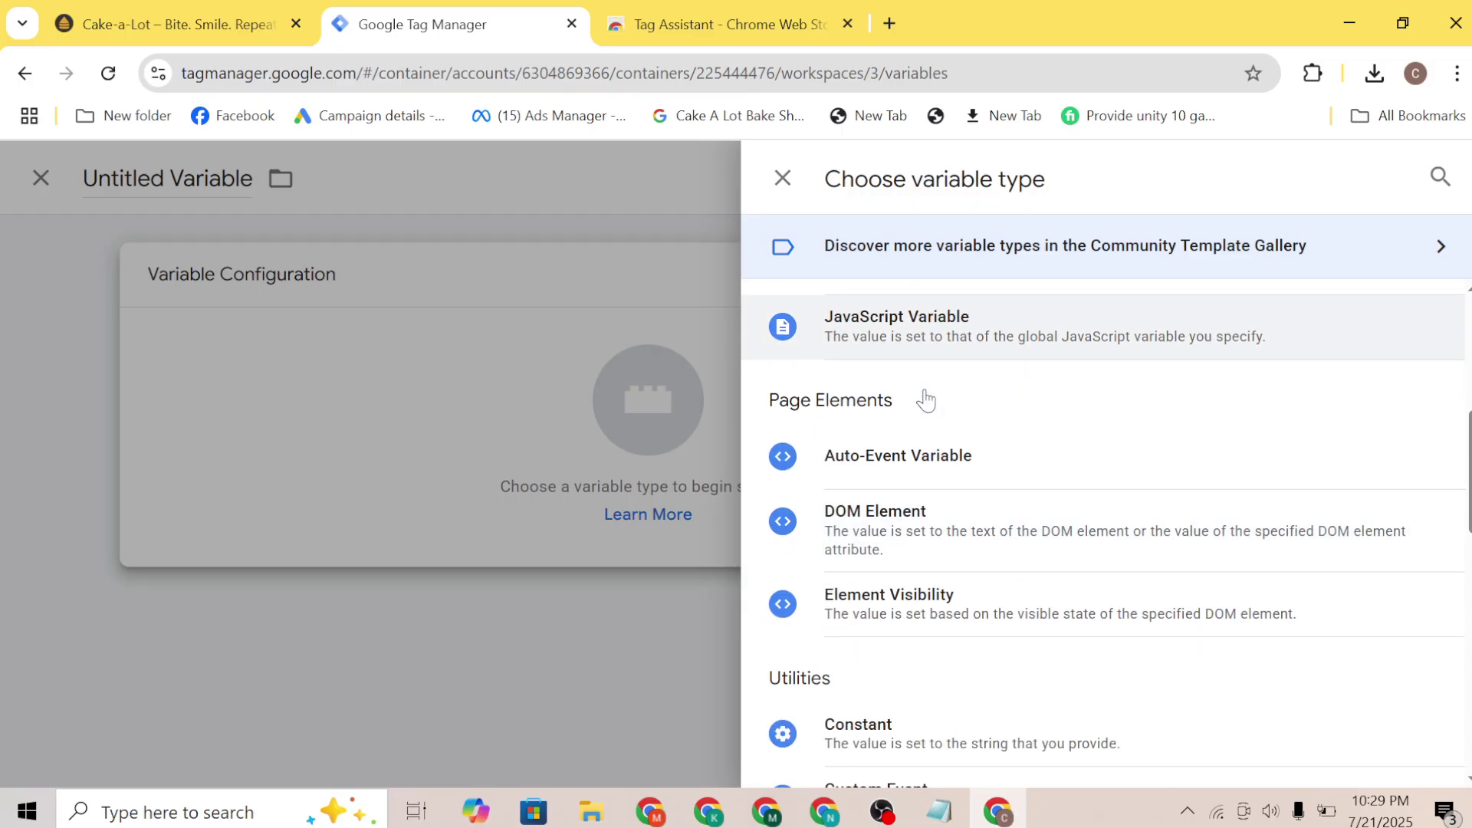
scroll(892, 618, down, 3)
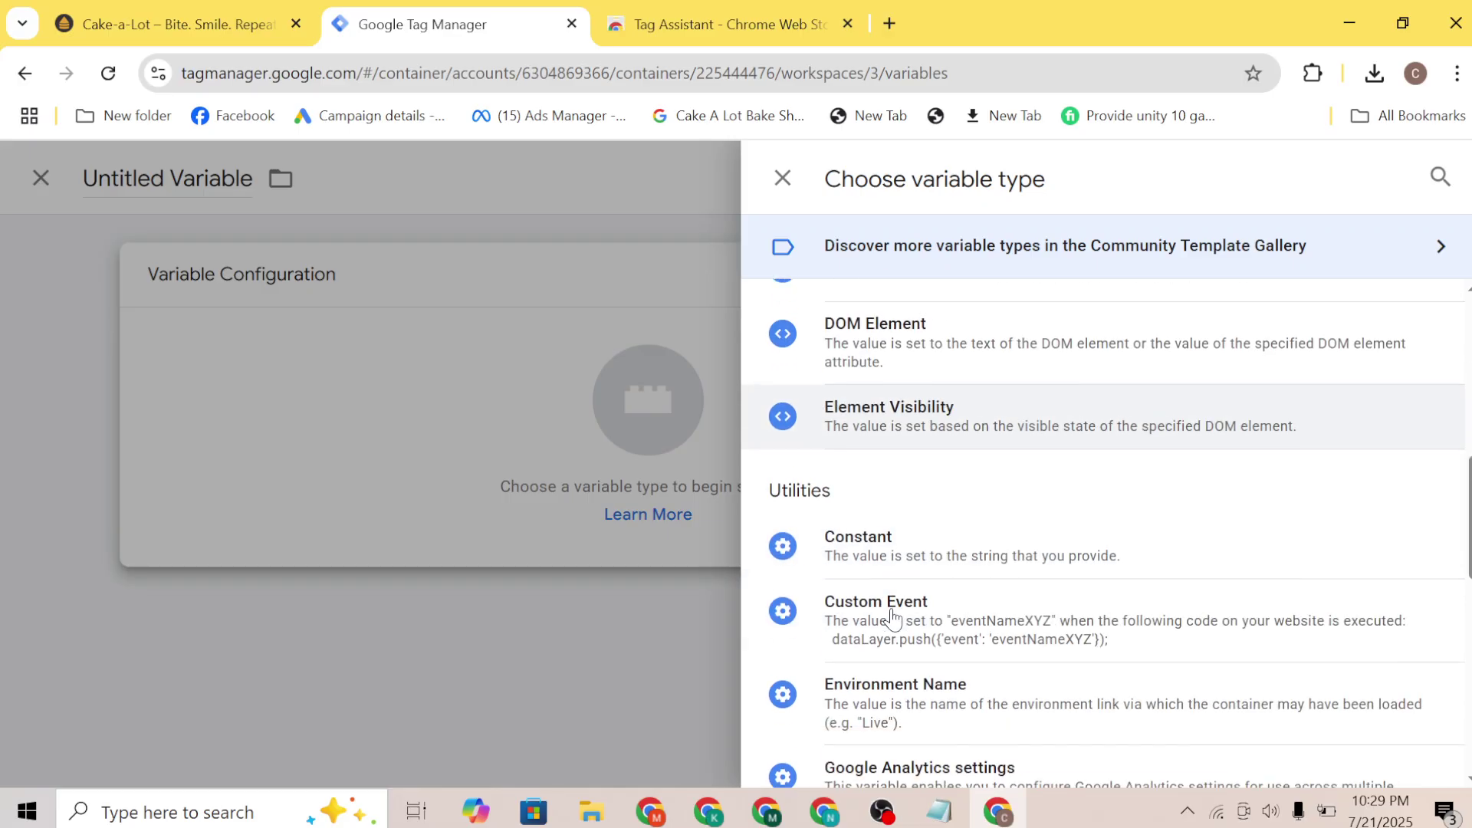
scroll(856, 541, down, 2)
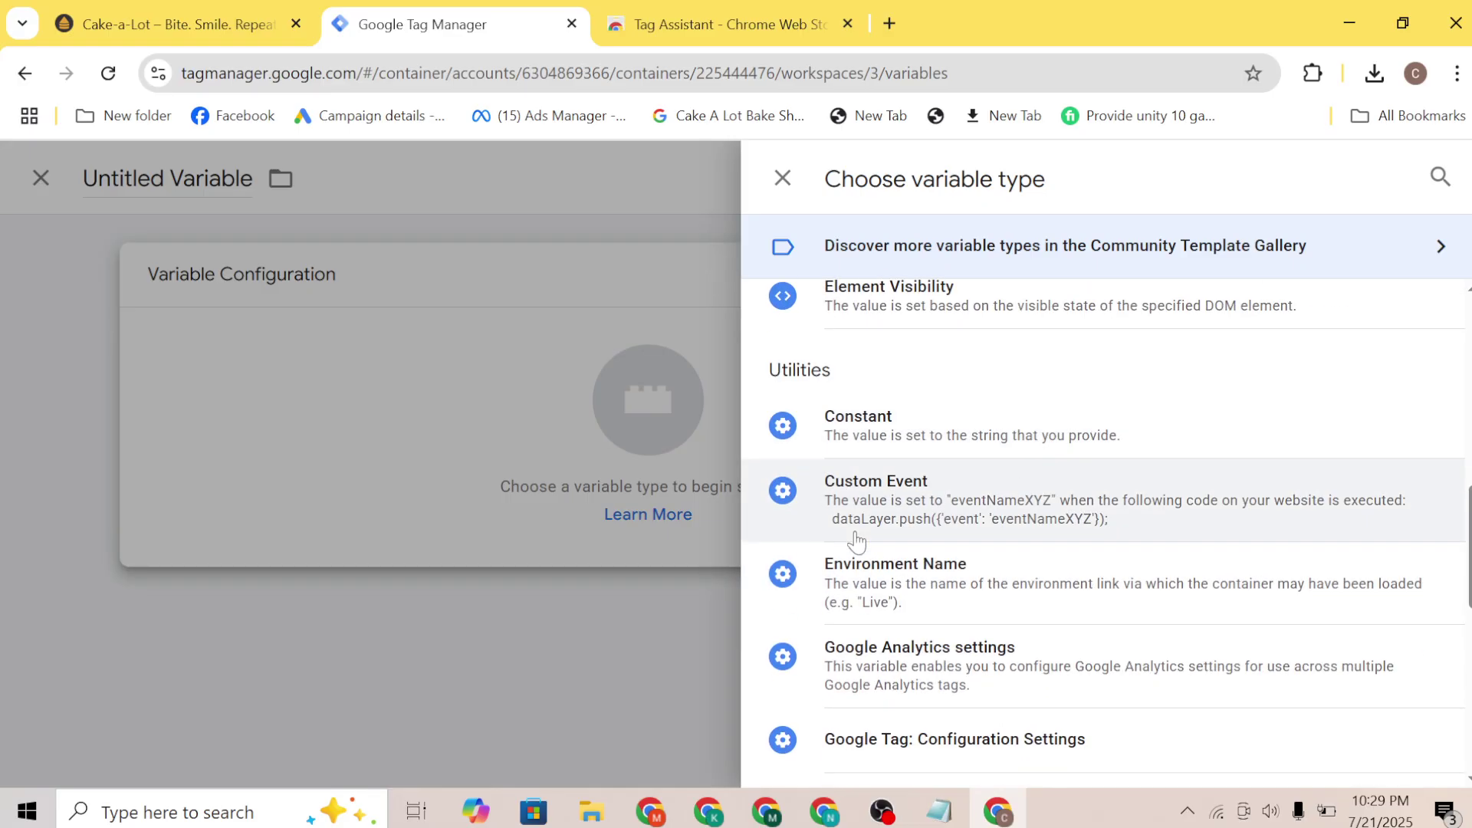
scroll(865, 617, down, 1)
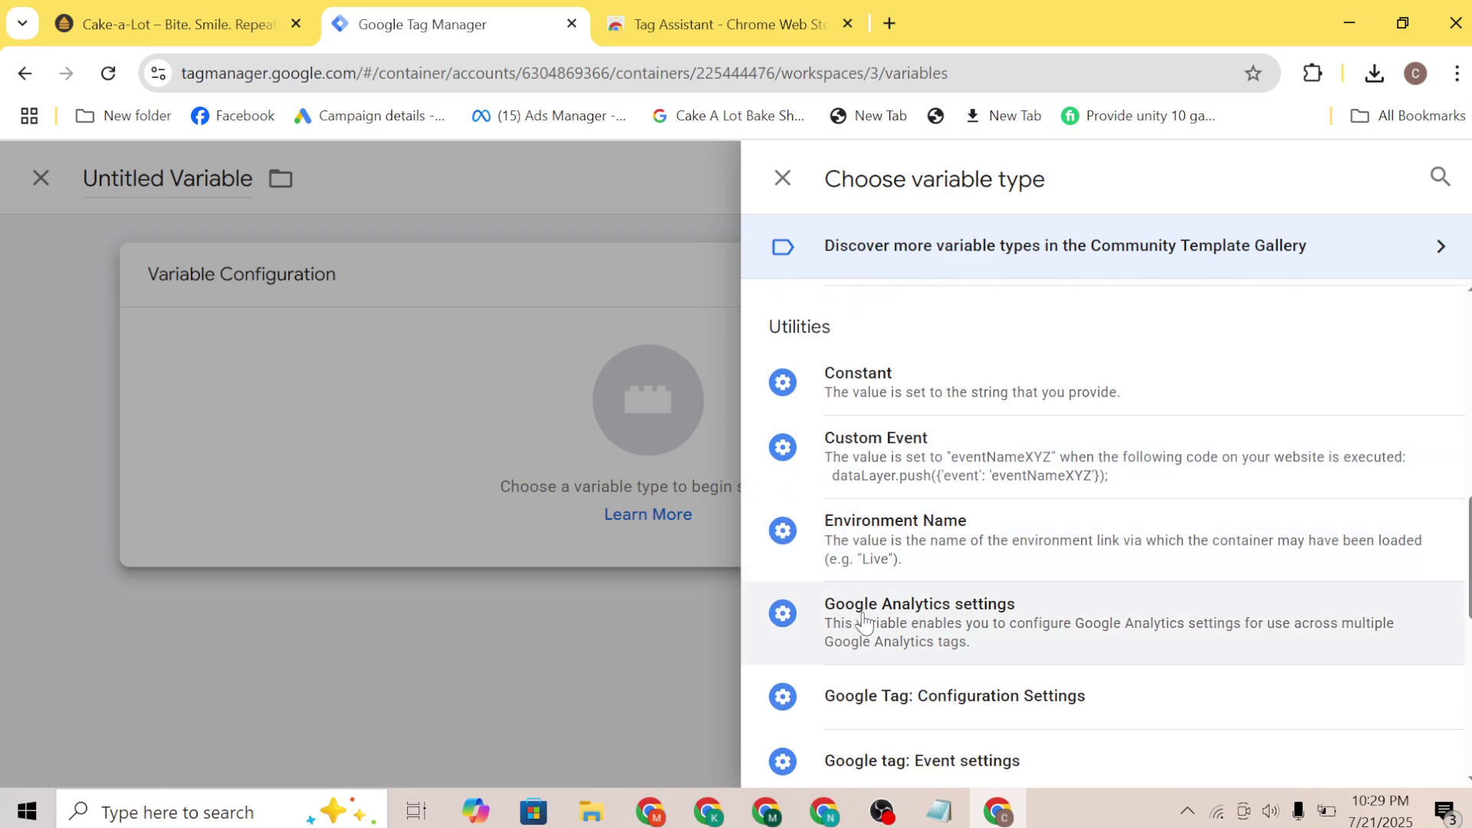
scroll(864, 621, down, 2)
scroll(868, 729, down, 2)
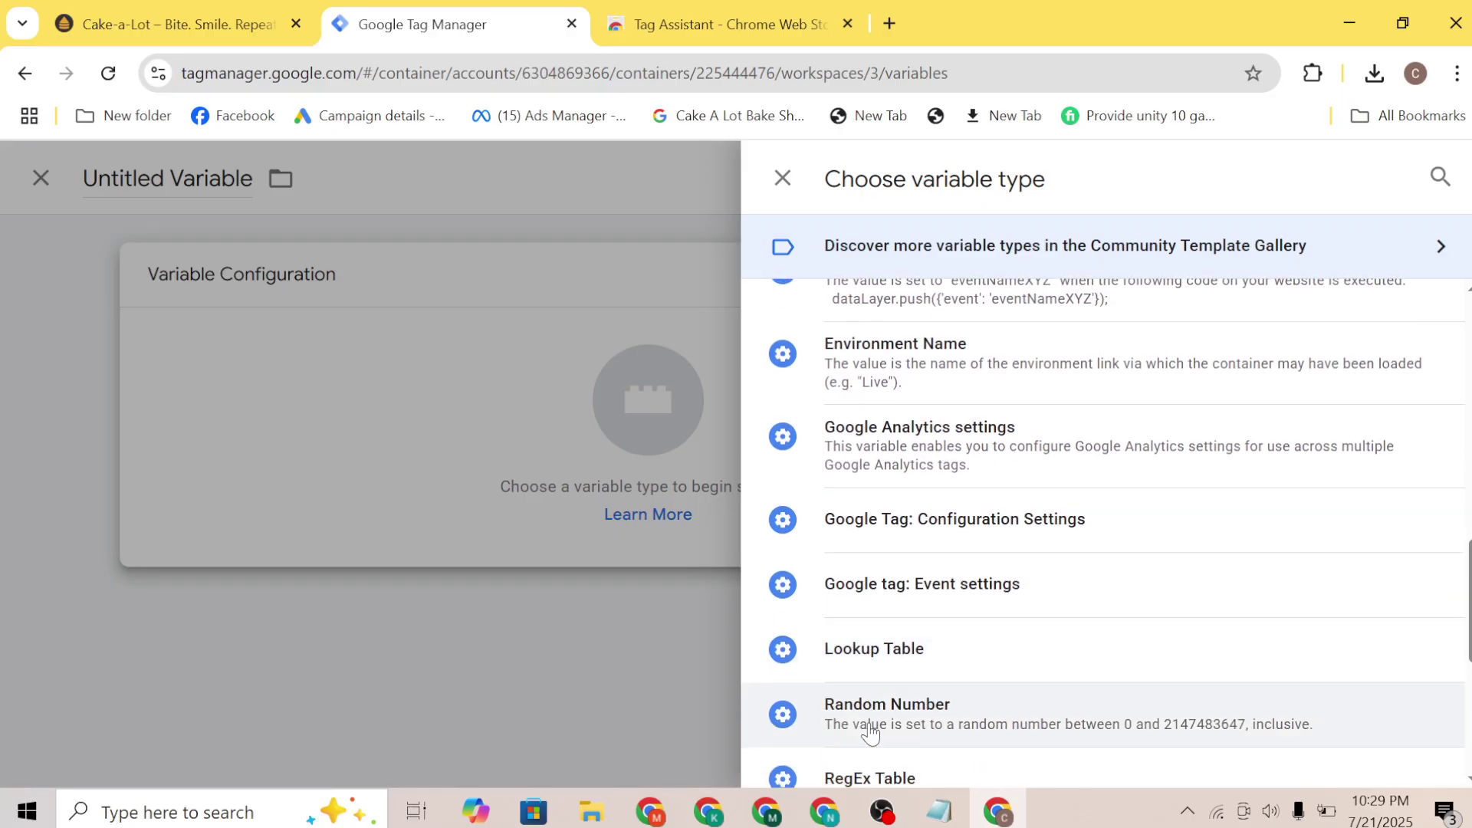
scroll(870, 732, down, 2)
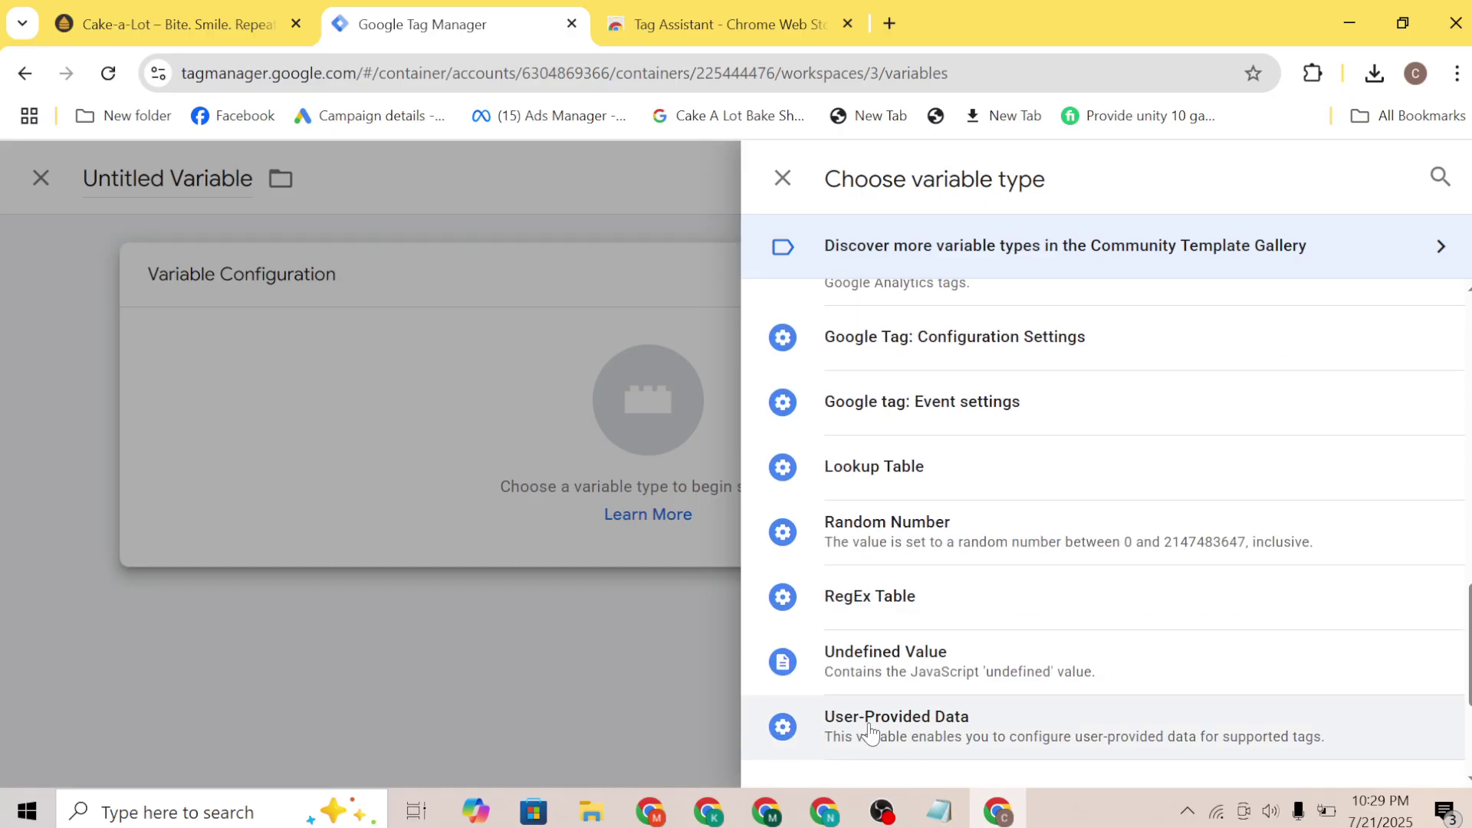
scroll(870, 732, up, 15)
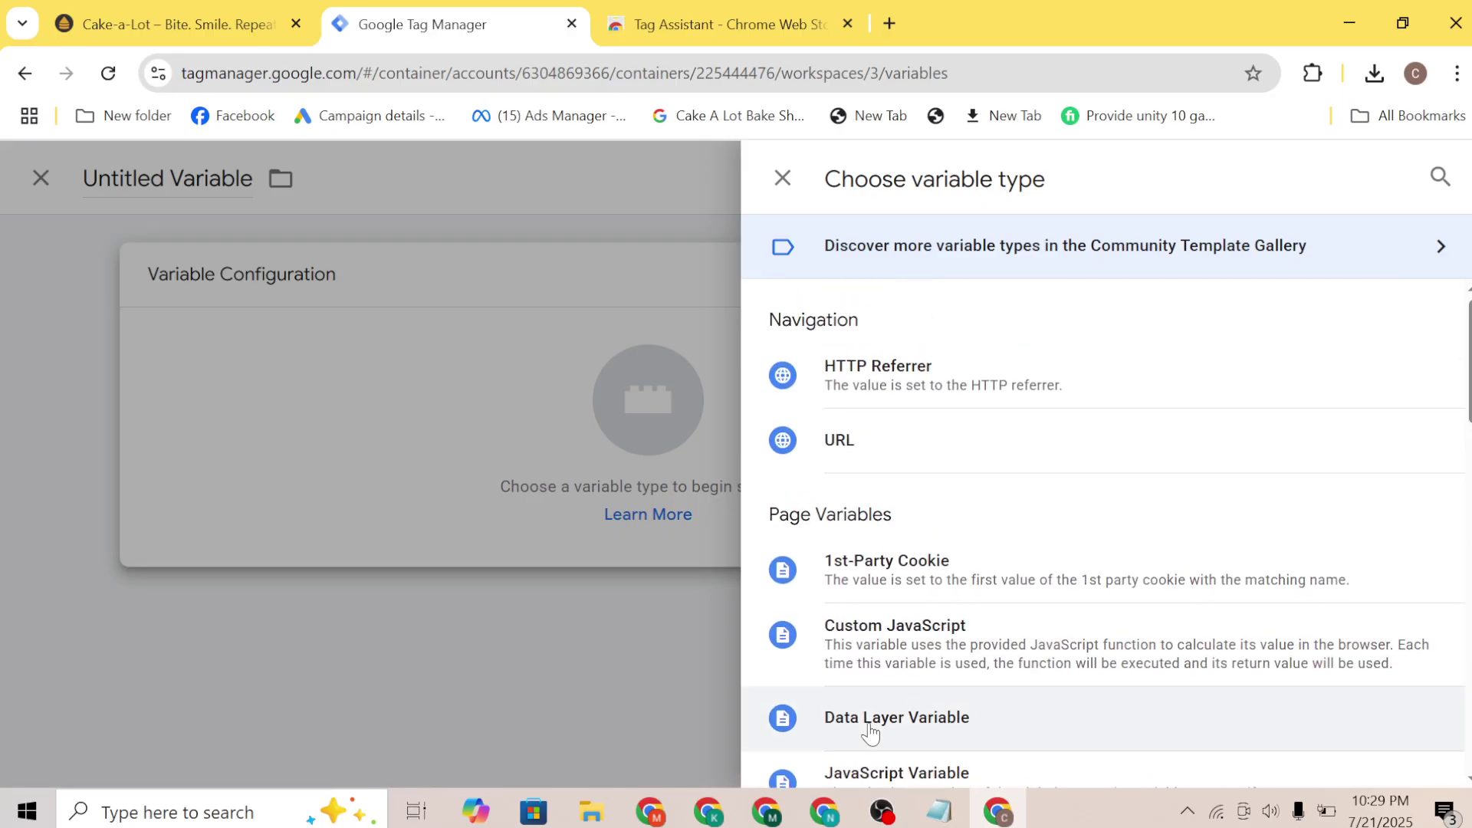
Choose the Auto-Event Variable type, inspect the element and history options it offers, and discard the unsaved variable
scroll(855, 563, down, 2)
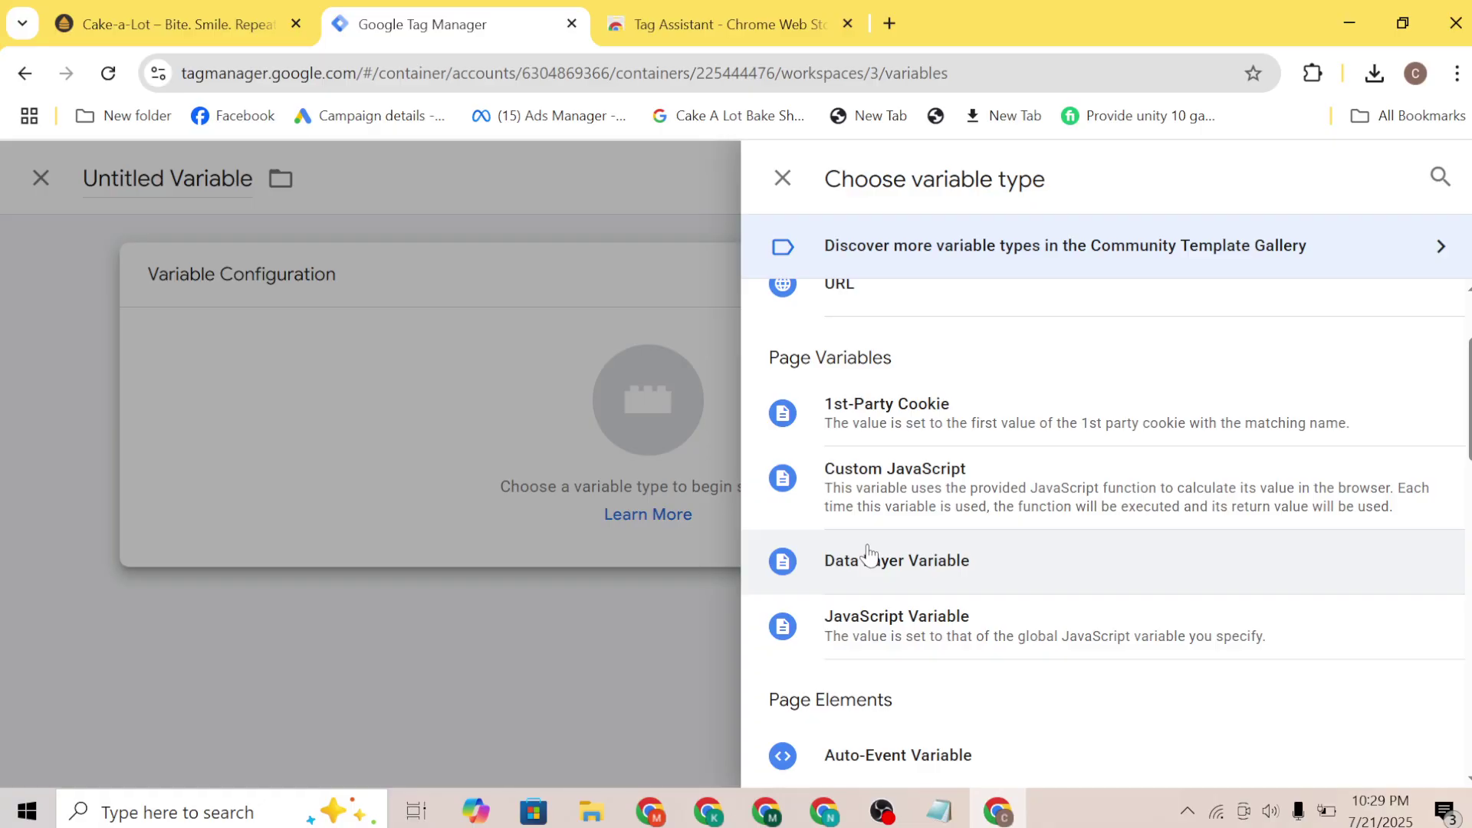
scroll(859, 614, down, 2)
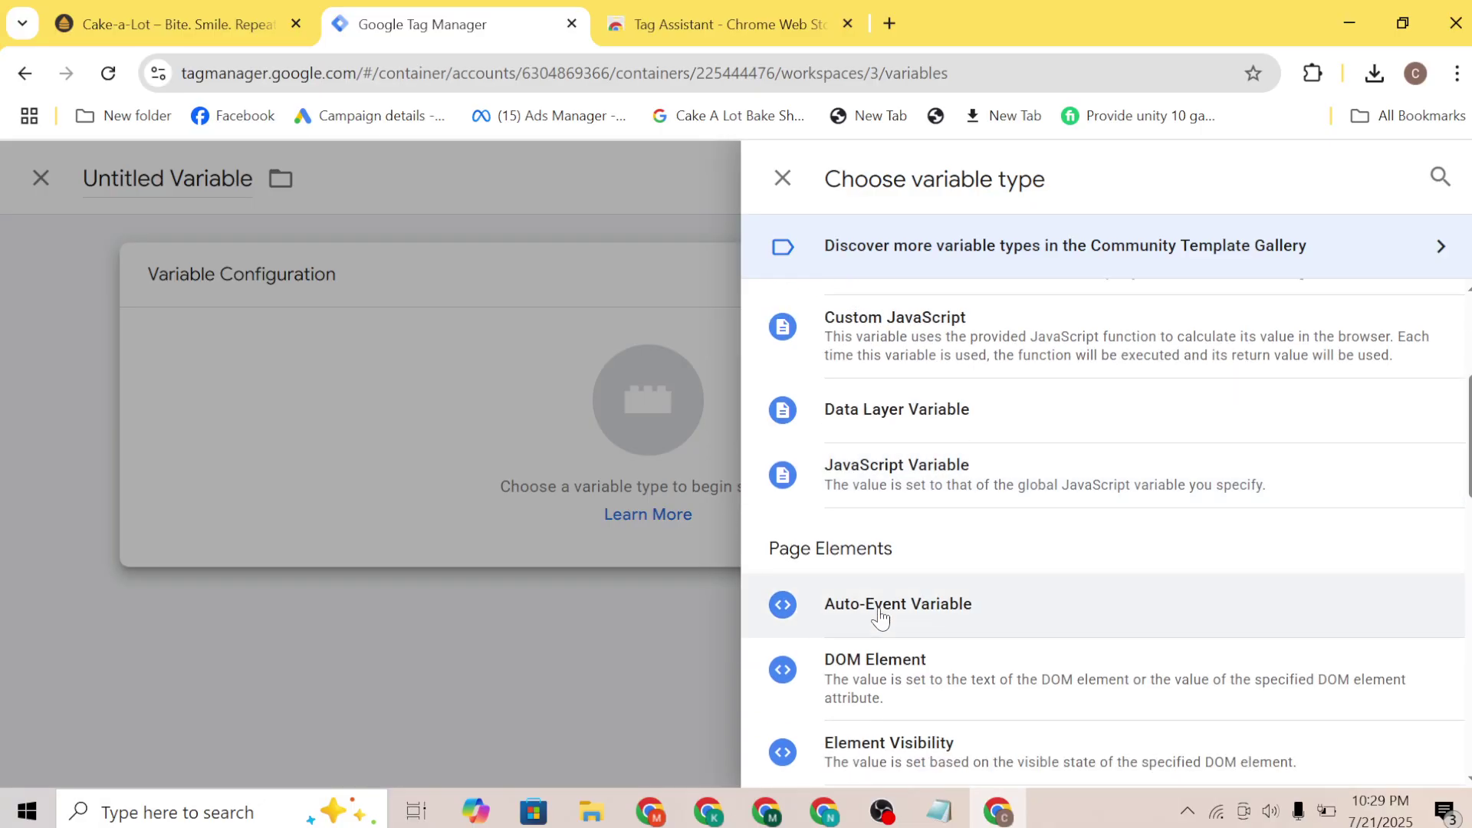
click(834, 611)
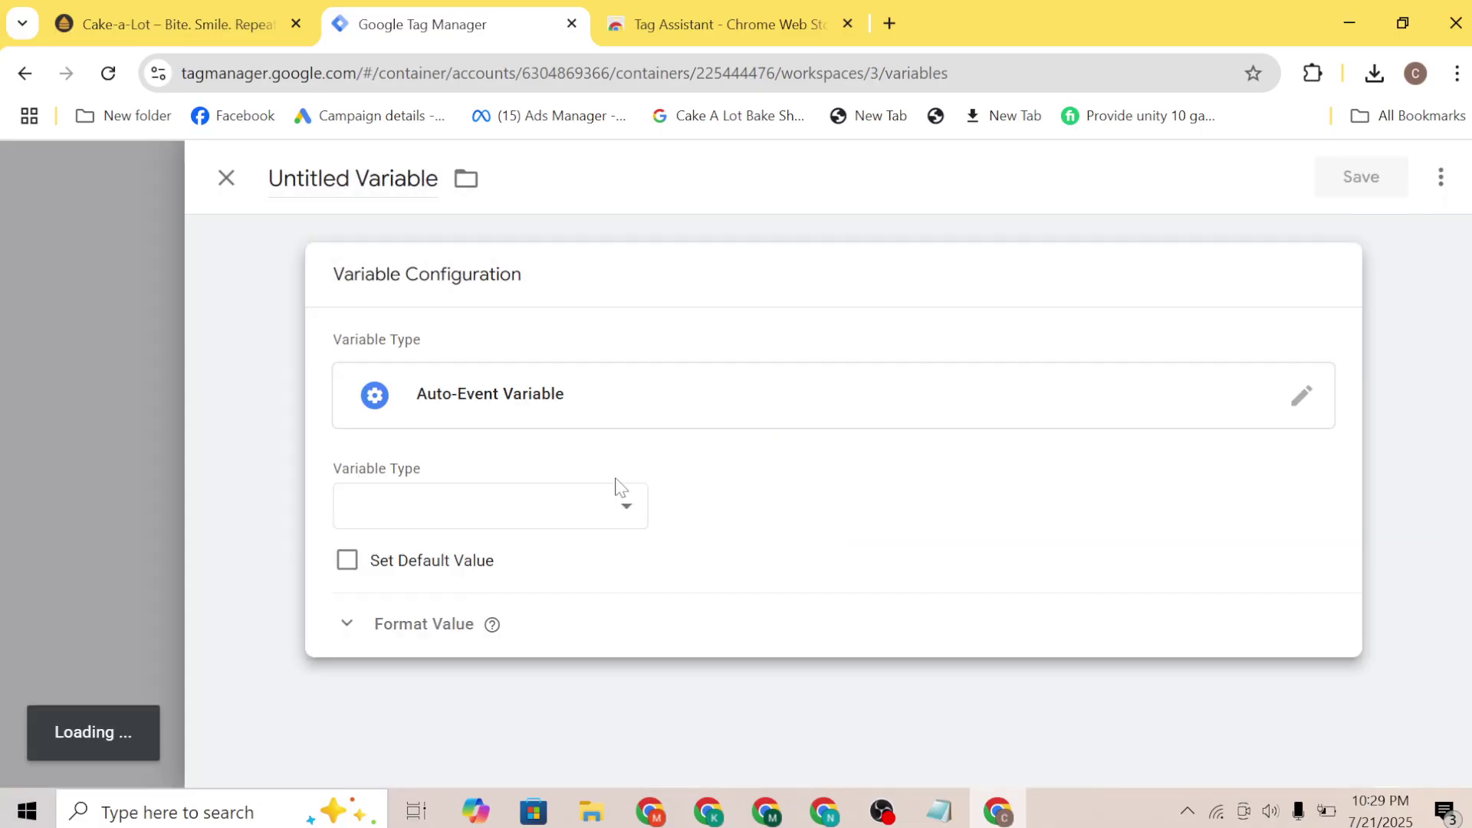
click(557, 498)
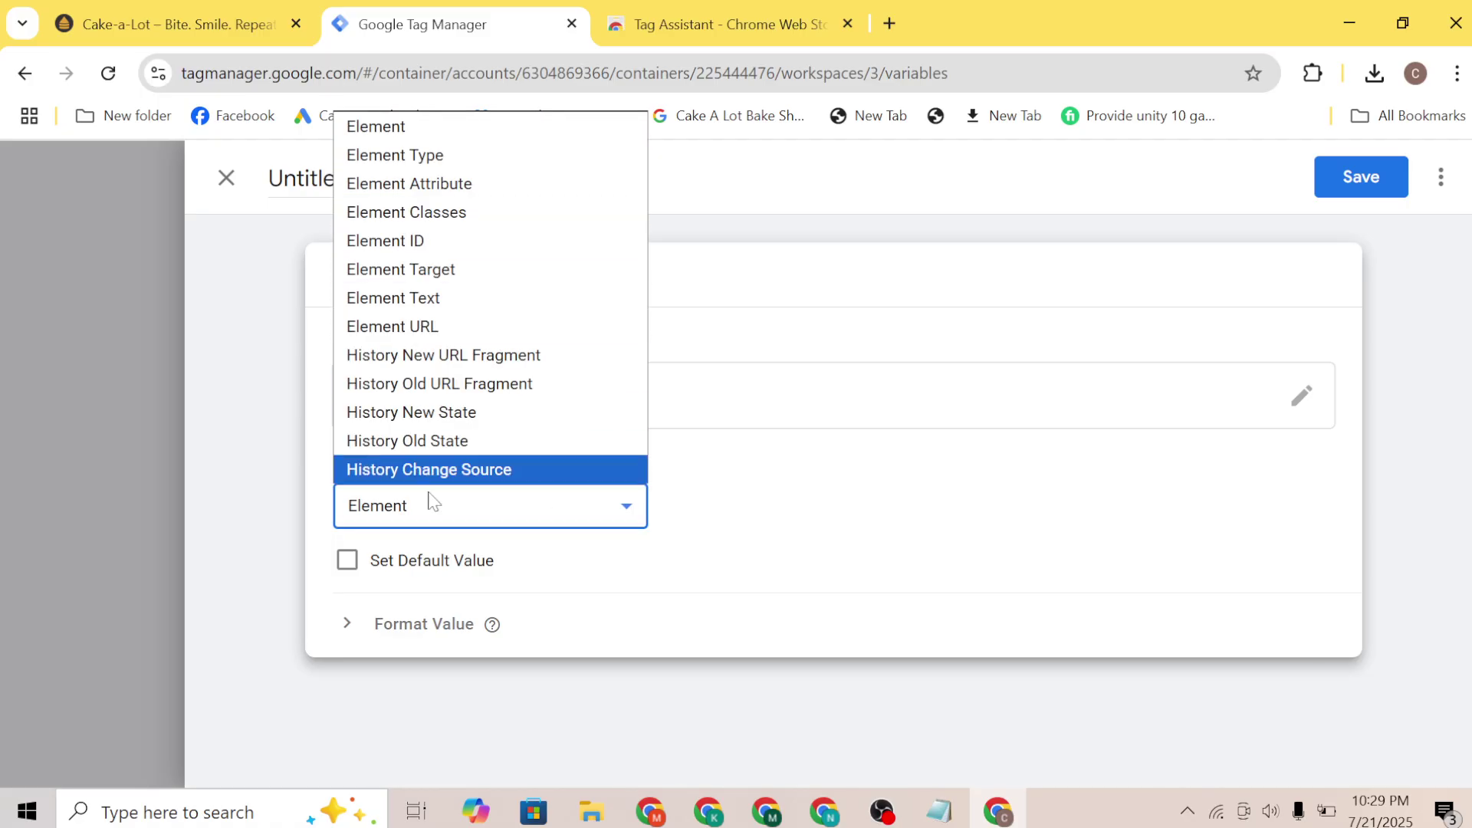
click(287, 422)
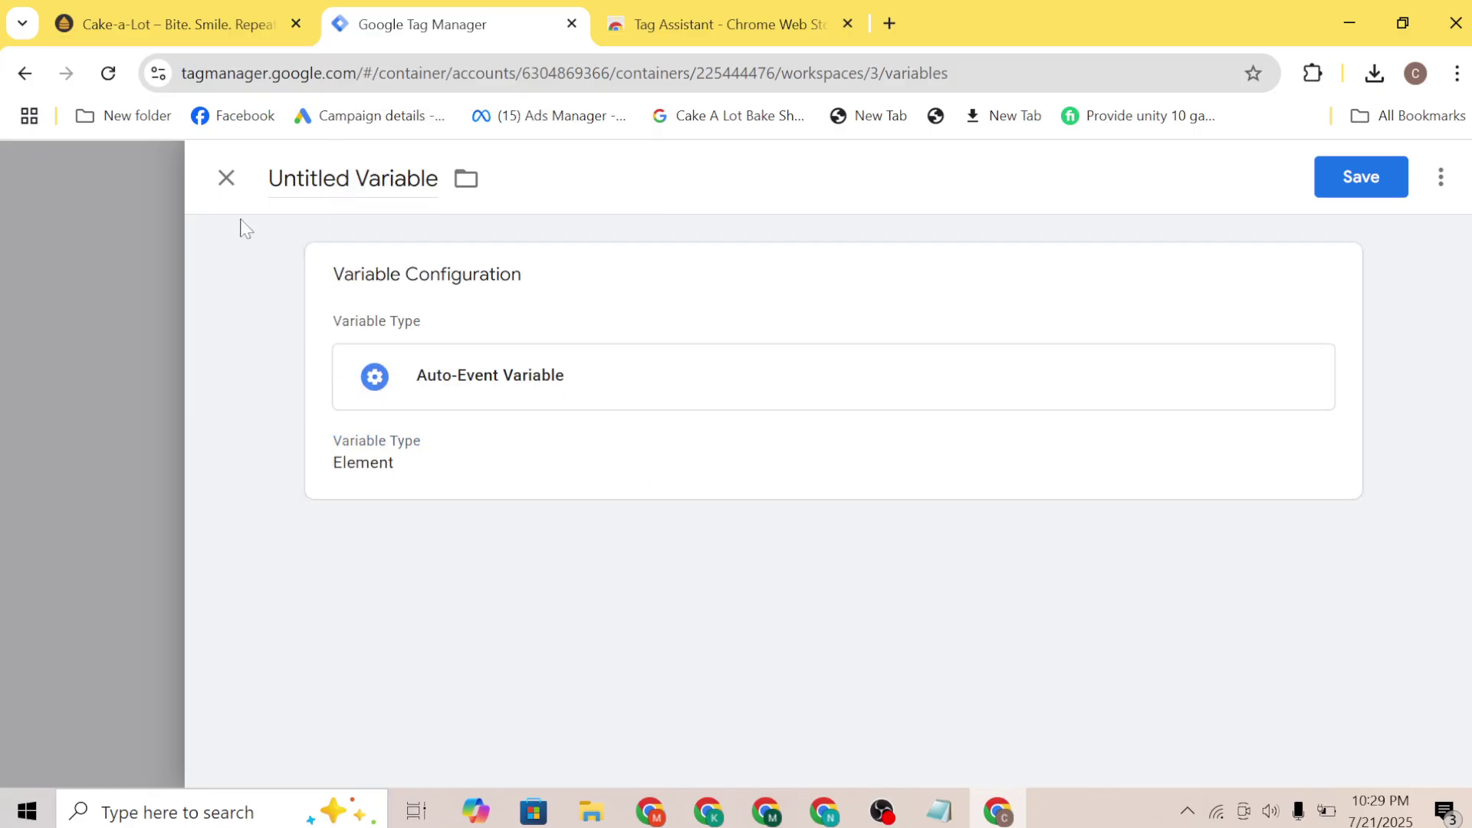
click(226, 178)
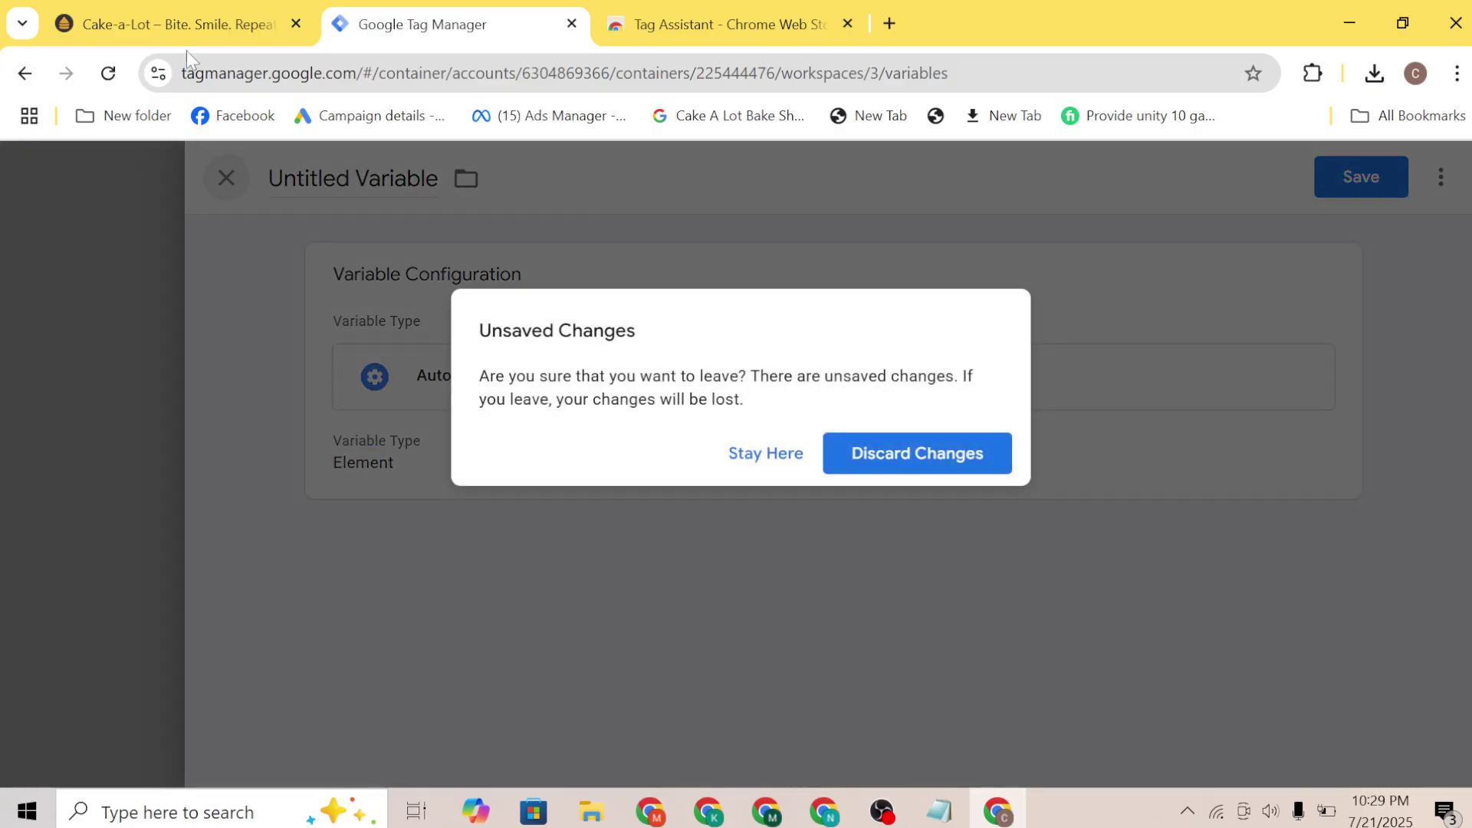
click(881, 460)
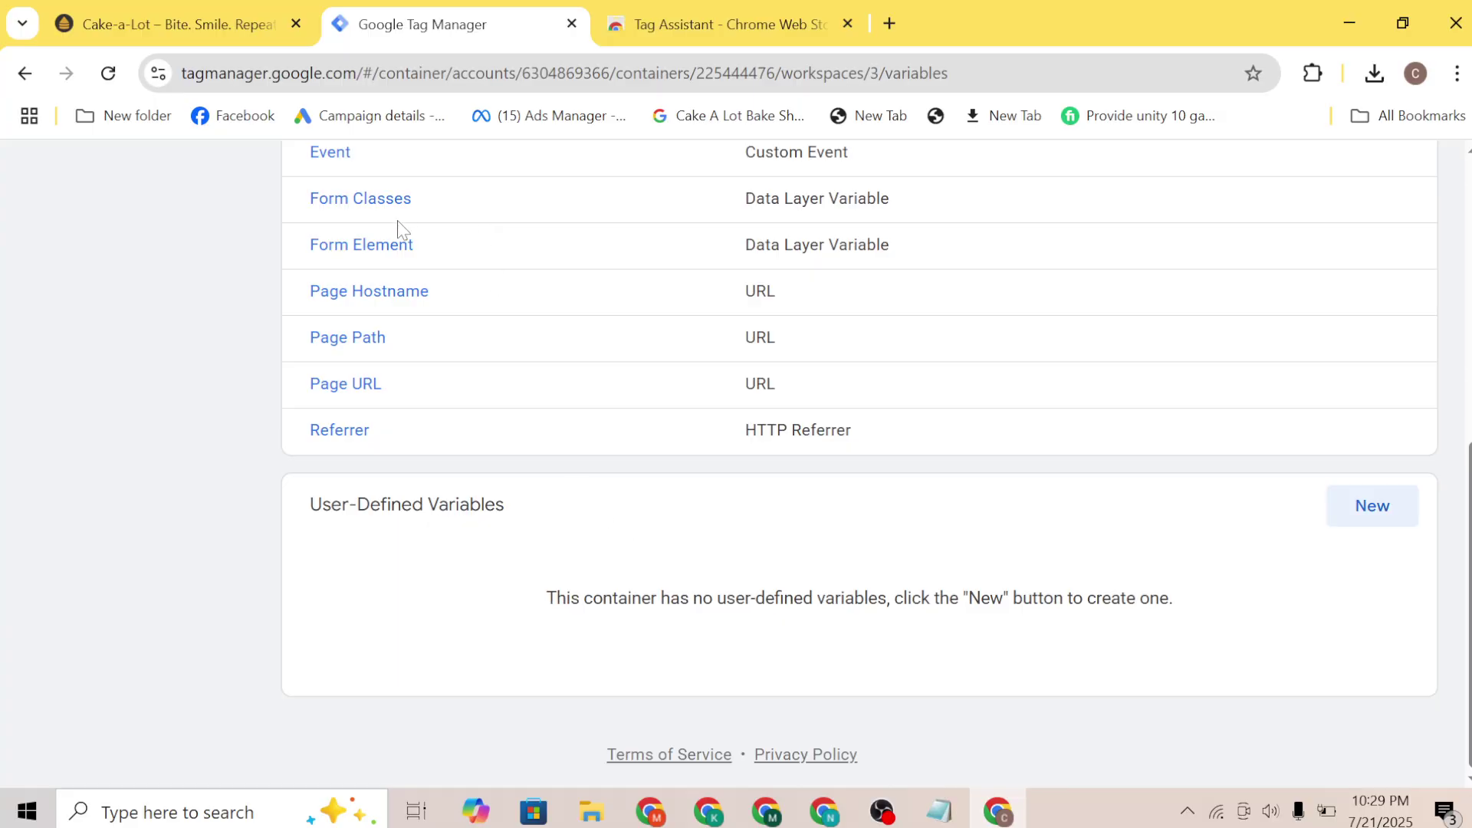
Switch to the Cake-a-Lot website and look over its home page from the header banner down to the footer
click(177, 23)
scroll(360, 407, down, 3)
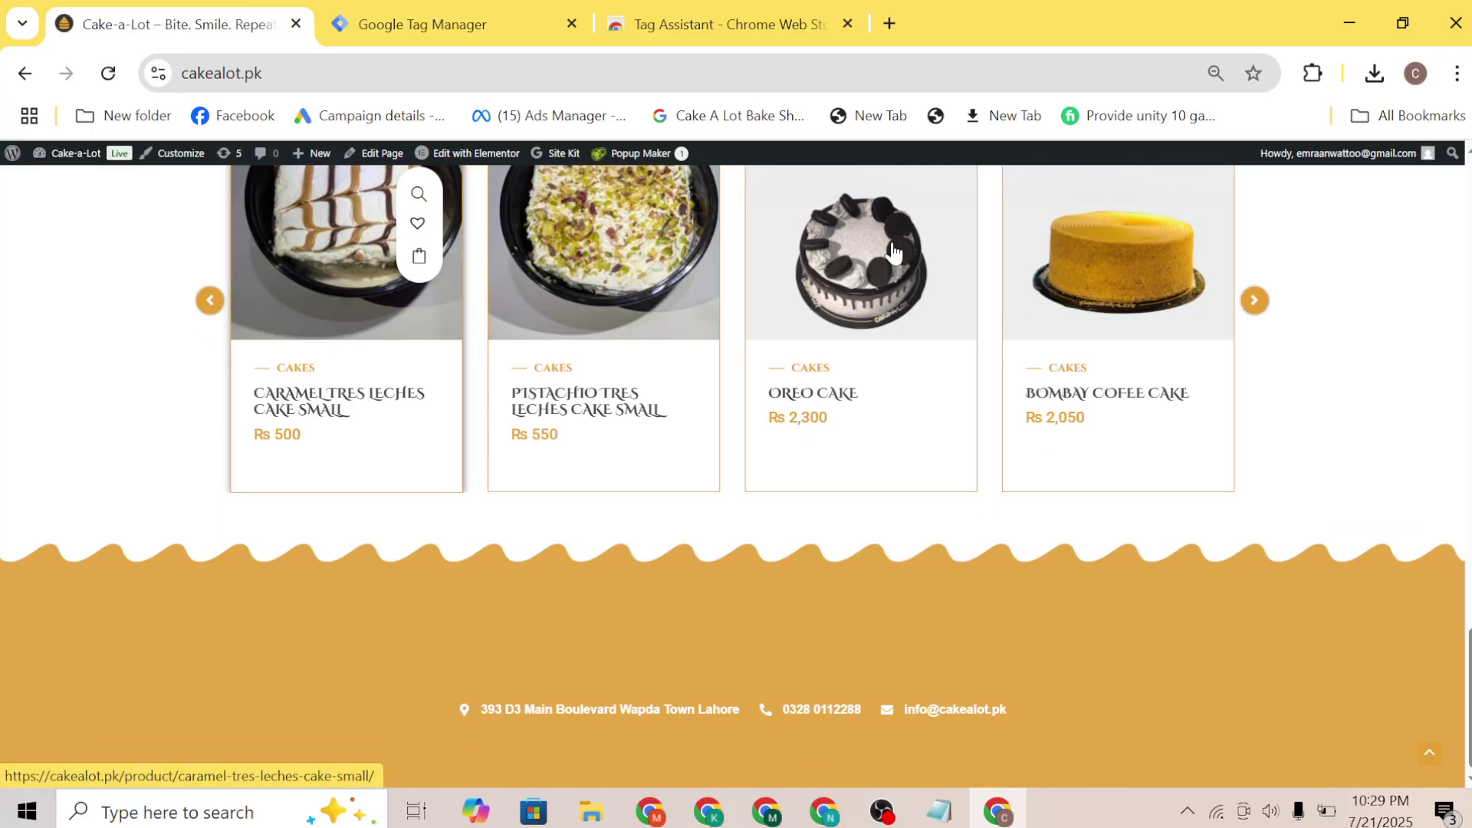
scroll(893, 252, up, 10)
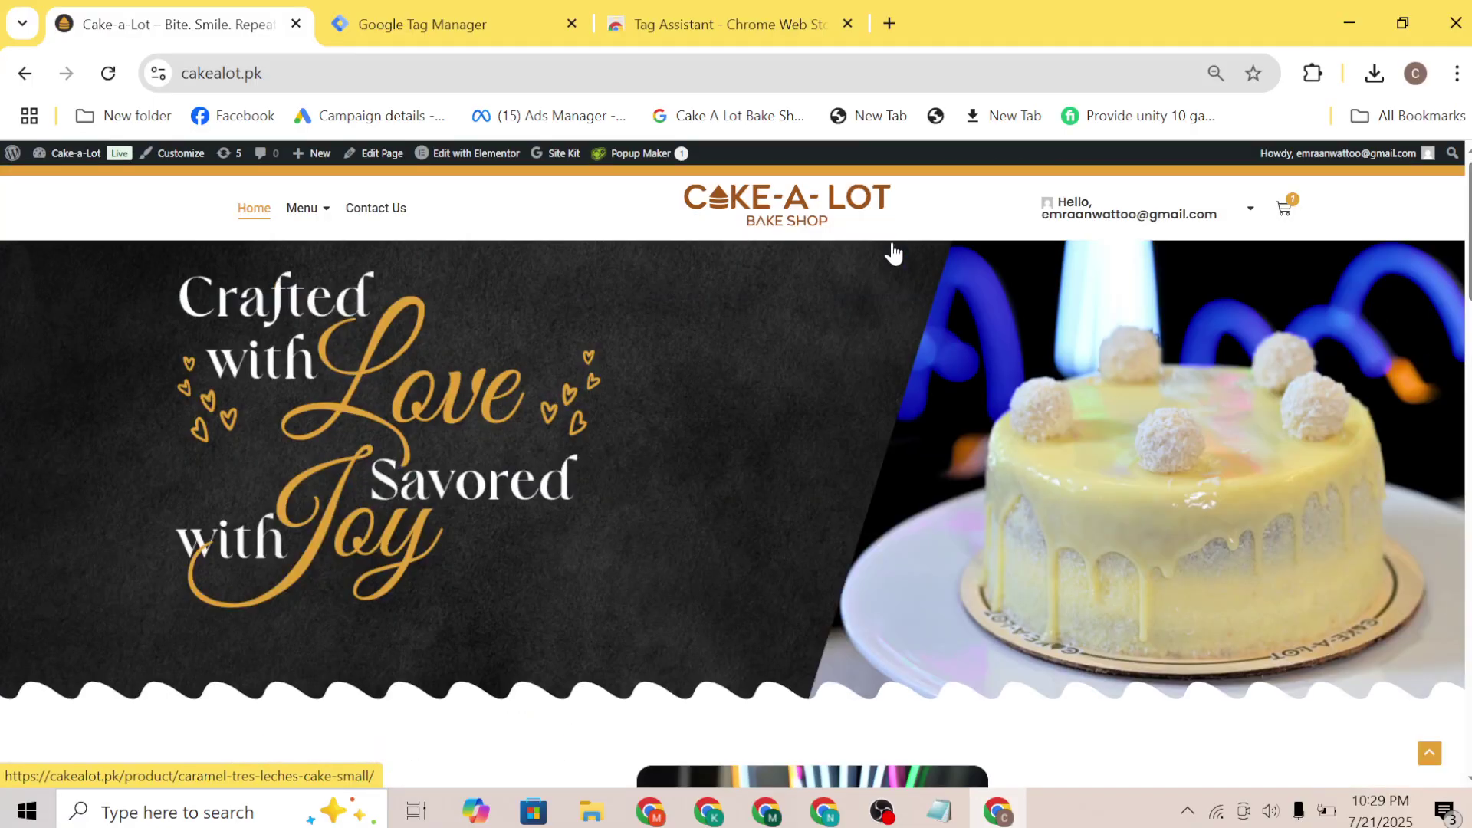
scroll(894, 251, down, 10)
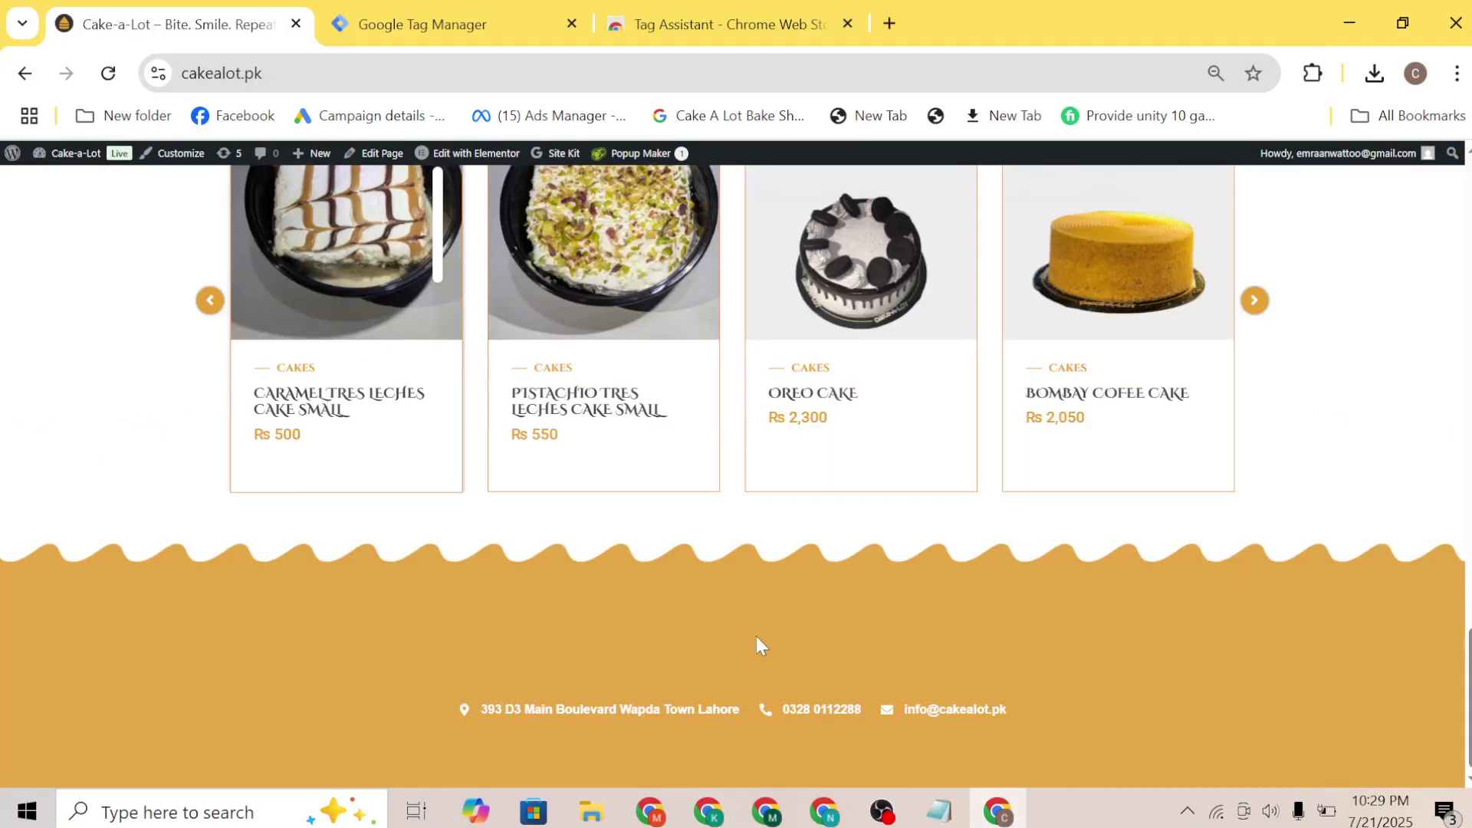
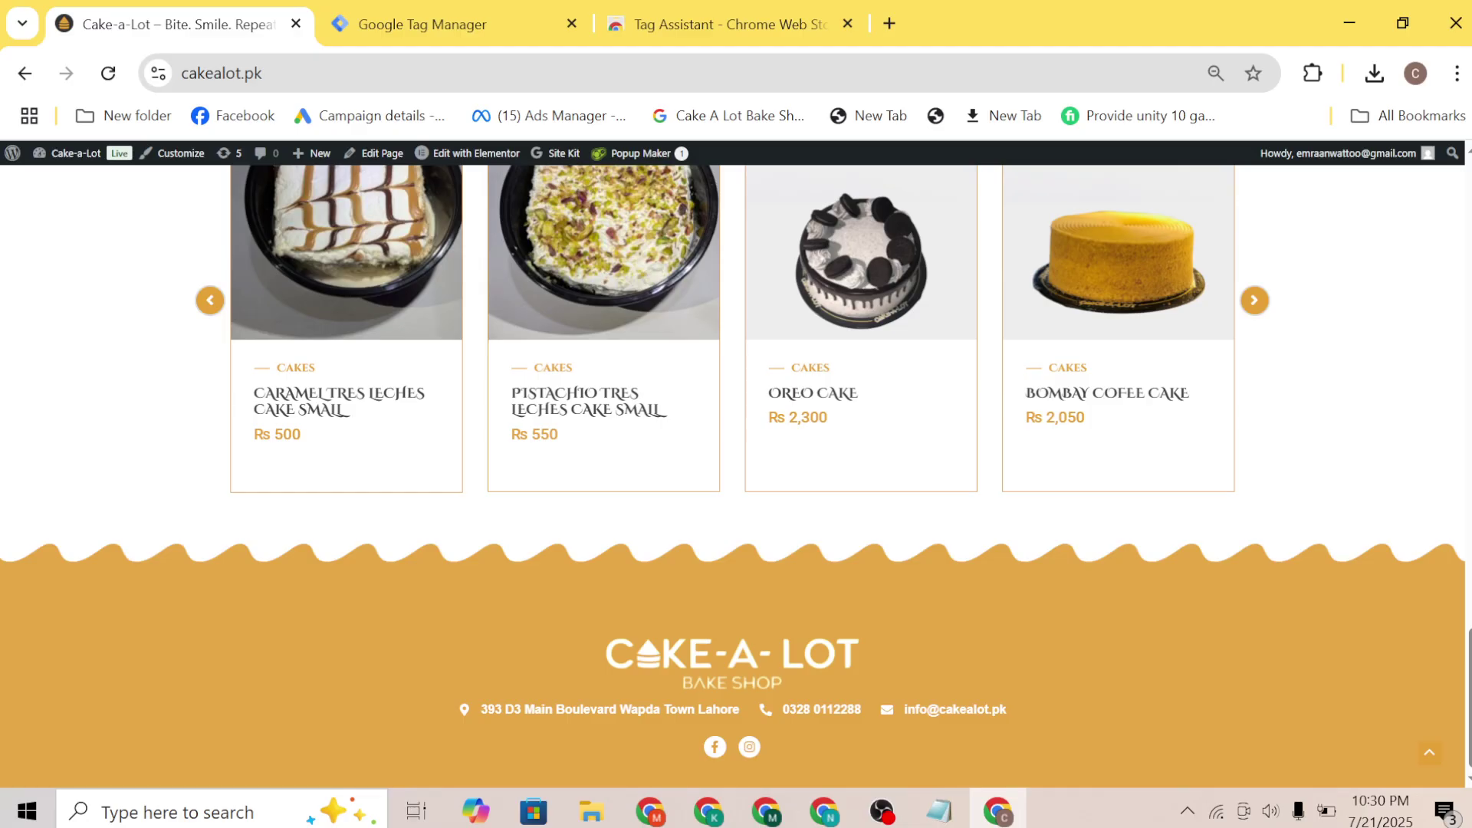
Return to Google Tag Manager and review the enabled built-in variables and the User-Defined Variables section
click(414, 23)
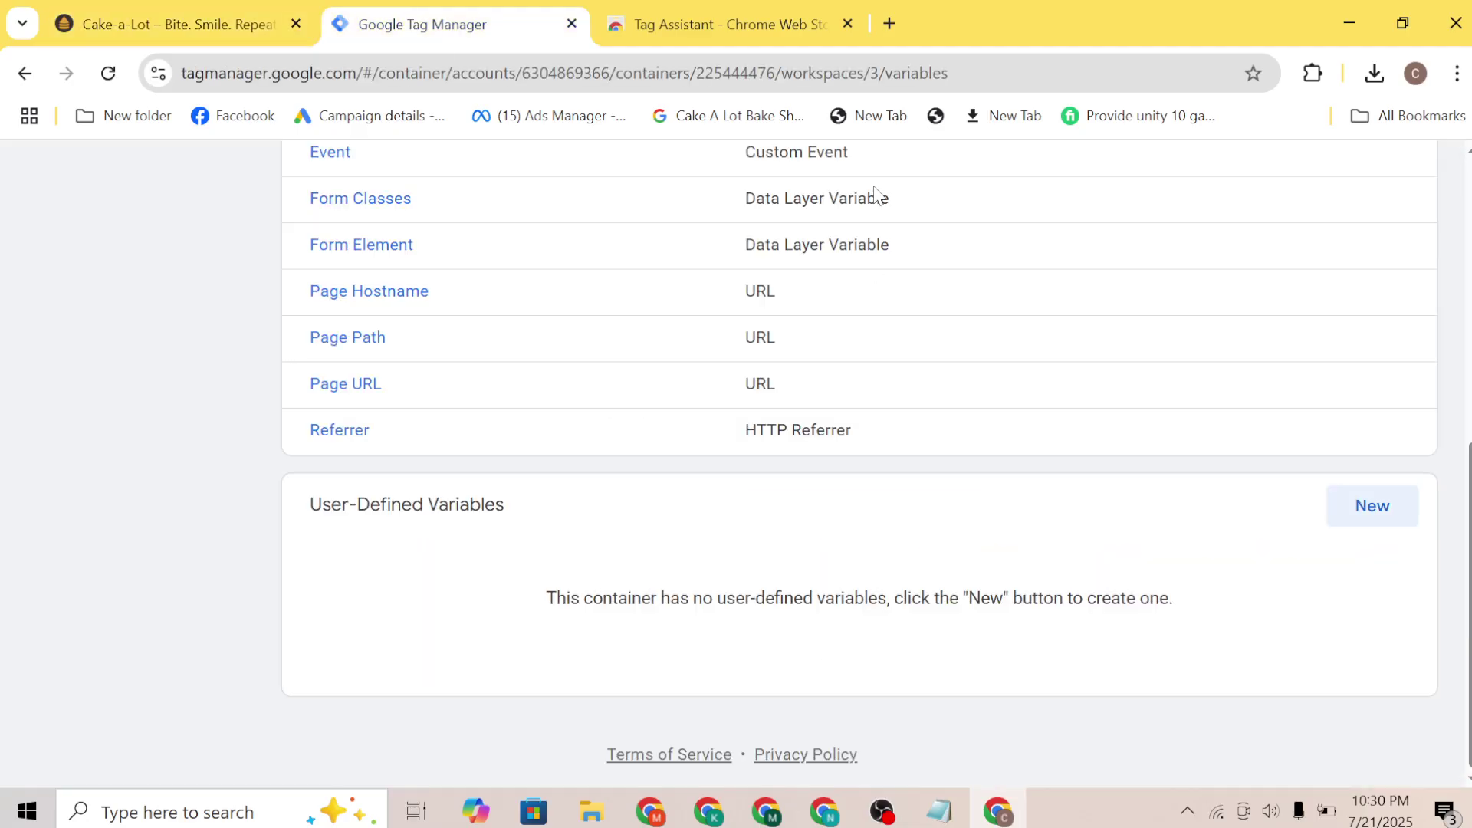
scroll(874, 186, up, 6)
scroll(901, 504, down, 6)
scroll(905, 511, up, 6)
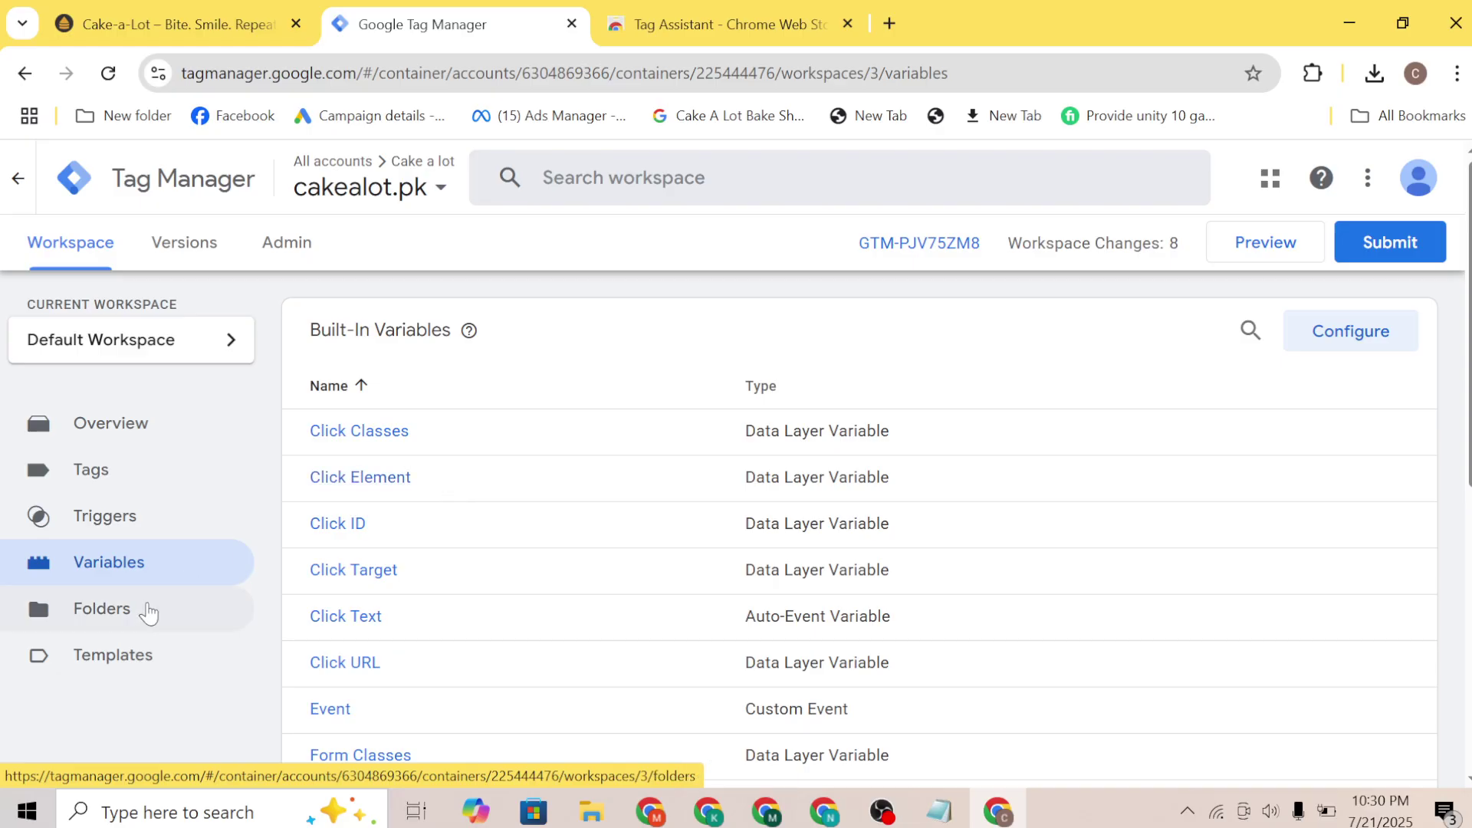
Go to the container's triggers, start a new trigger and open the choice of trigger types for it
click(79, 498)
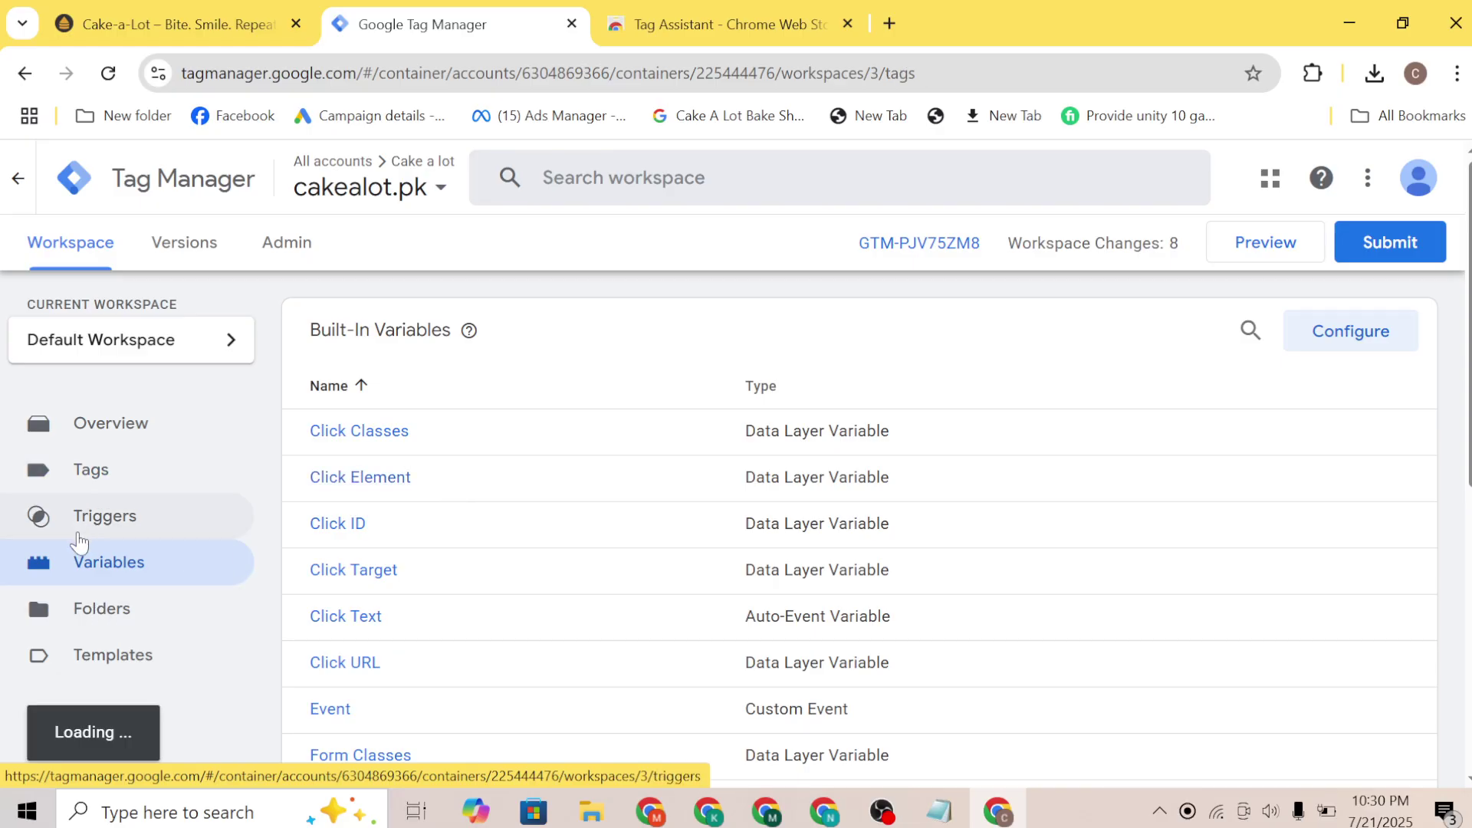
click(80, 530)
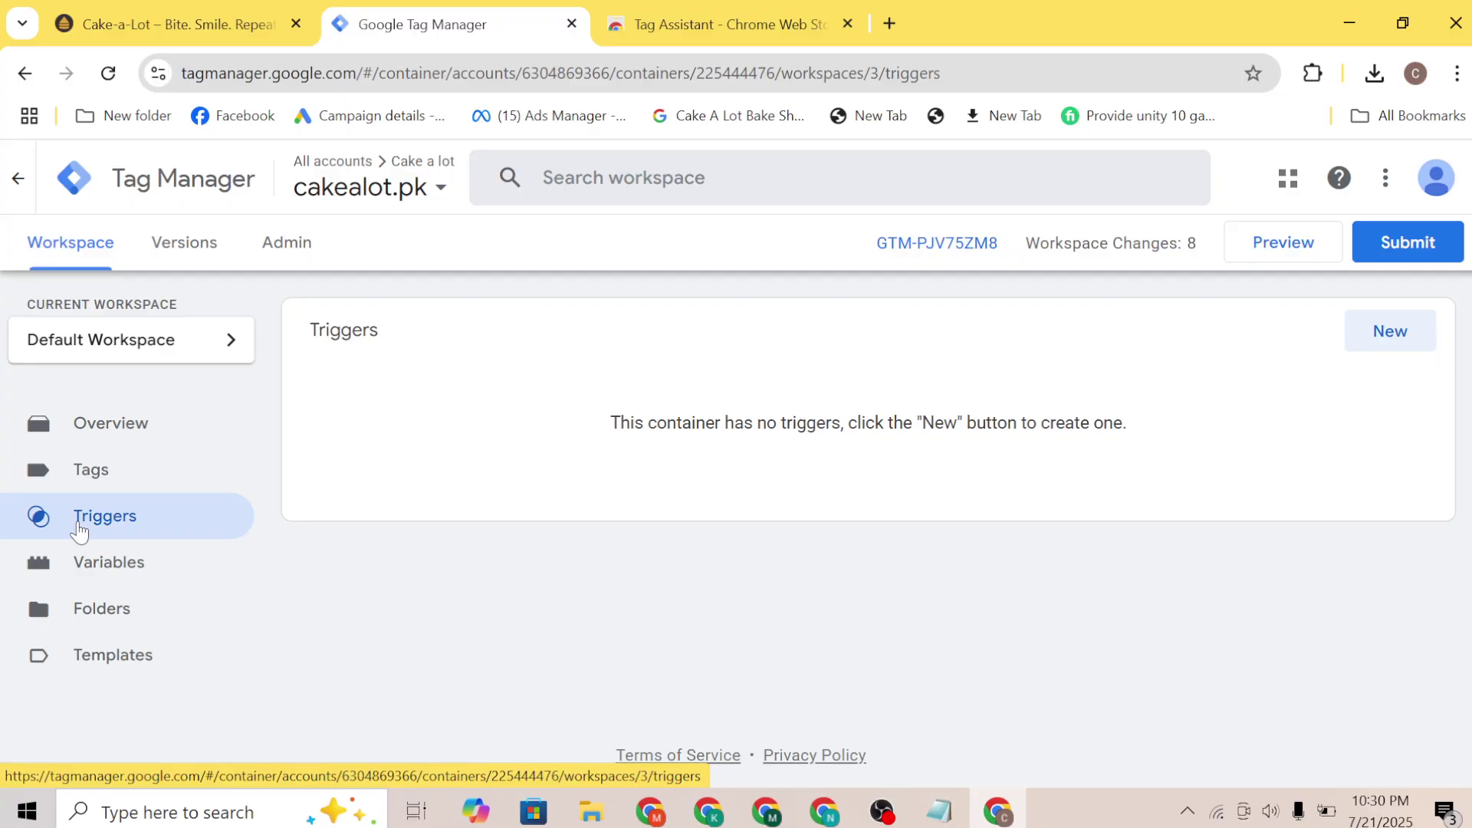
click(1368, 338)
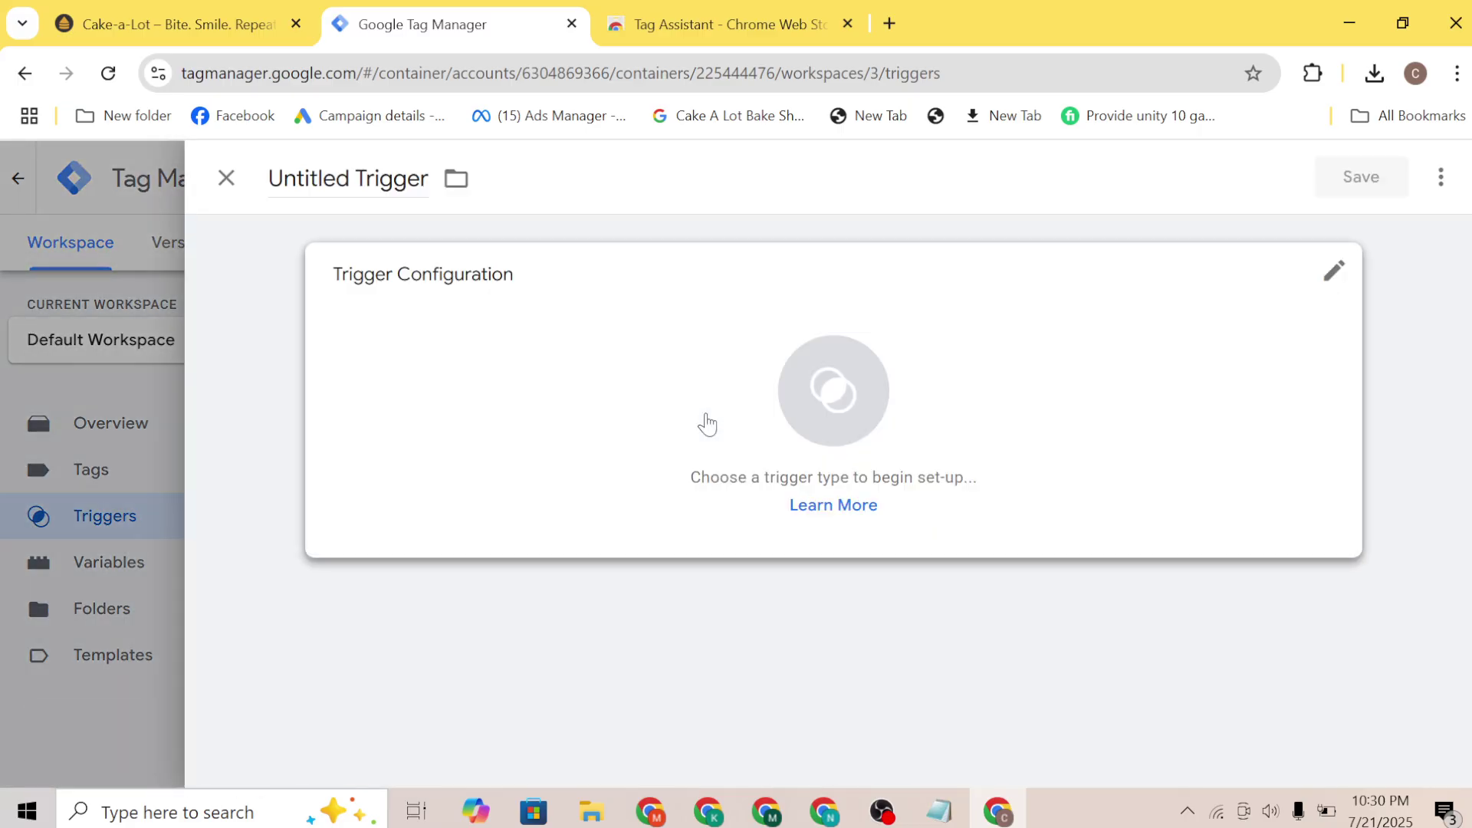
click(1326, 274)
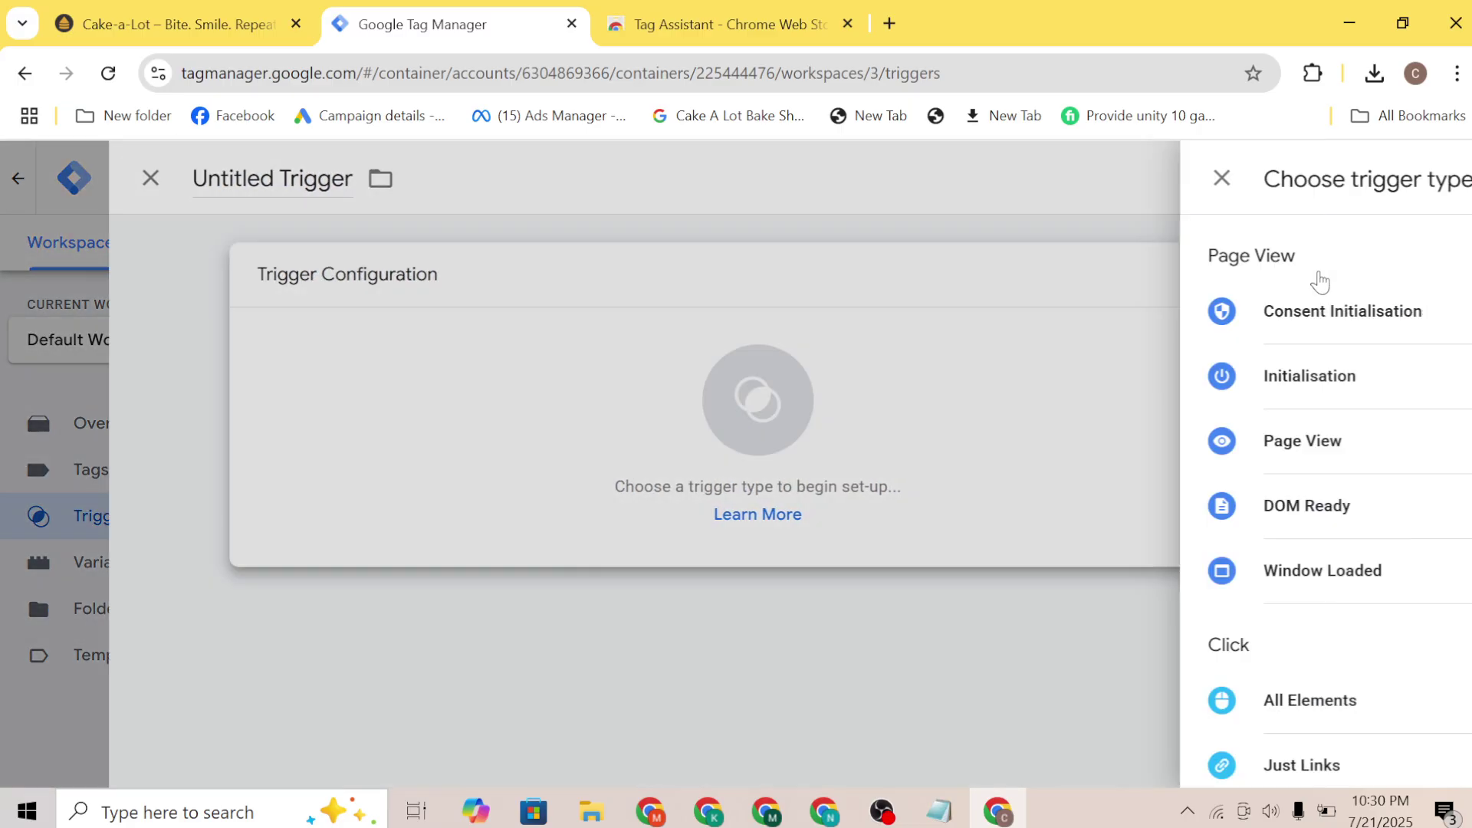
Look through the trigger types and set the new trigger to Click - Just Links
scroll(833, 457, down, 10)
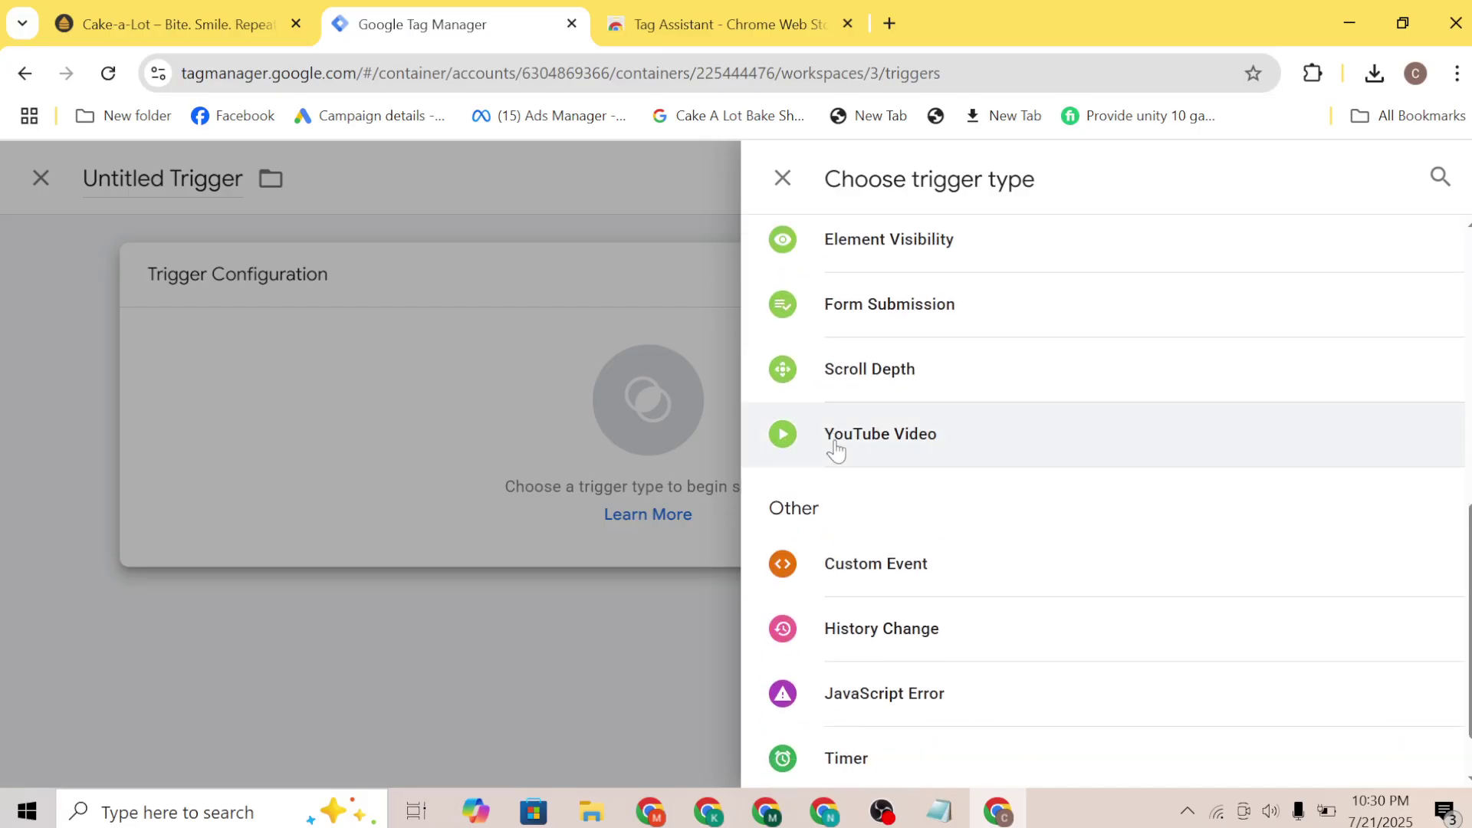
scroll(836, 451, down, 1)
scroll(835, 450, up, 5)
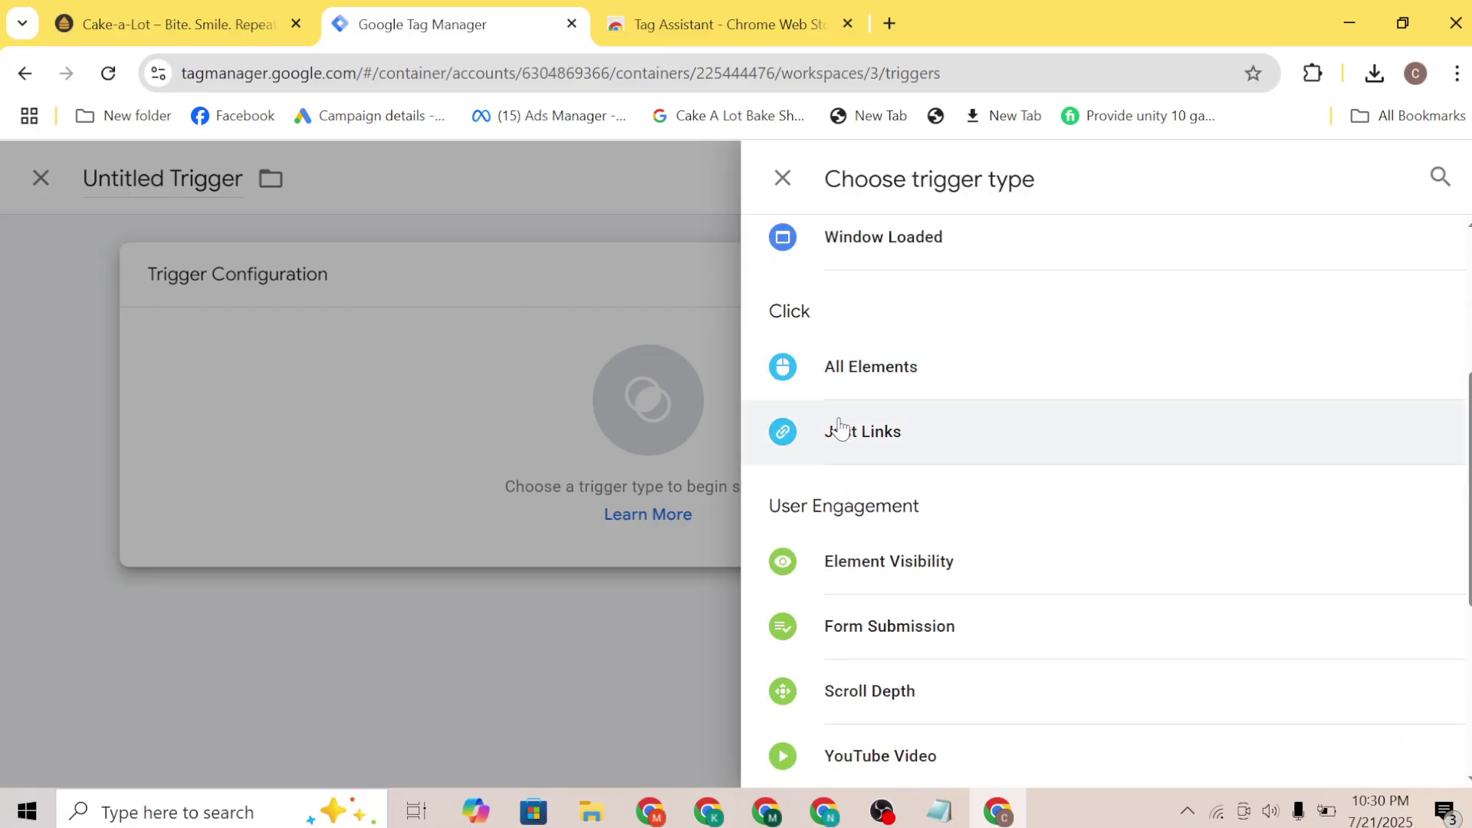
click(836, 436)
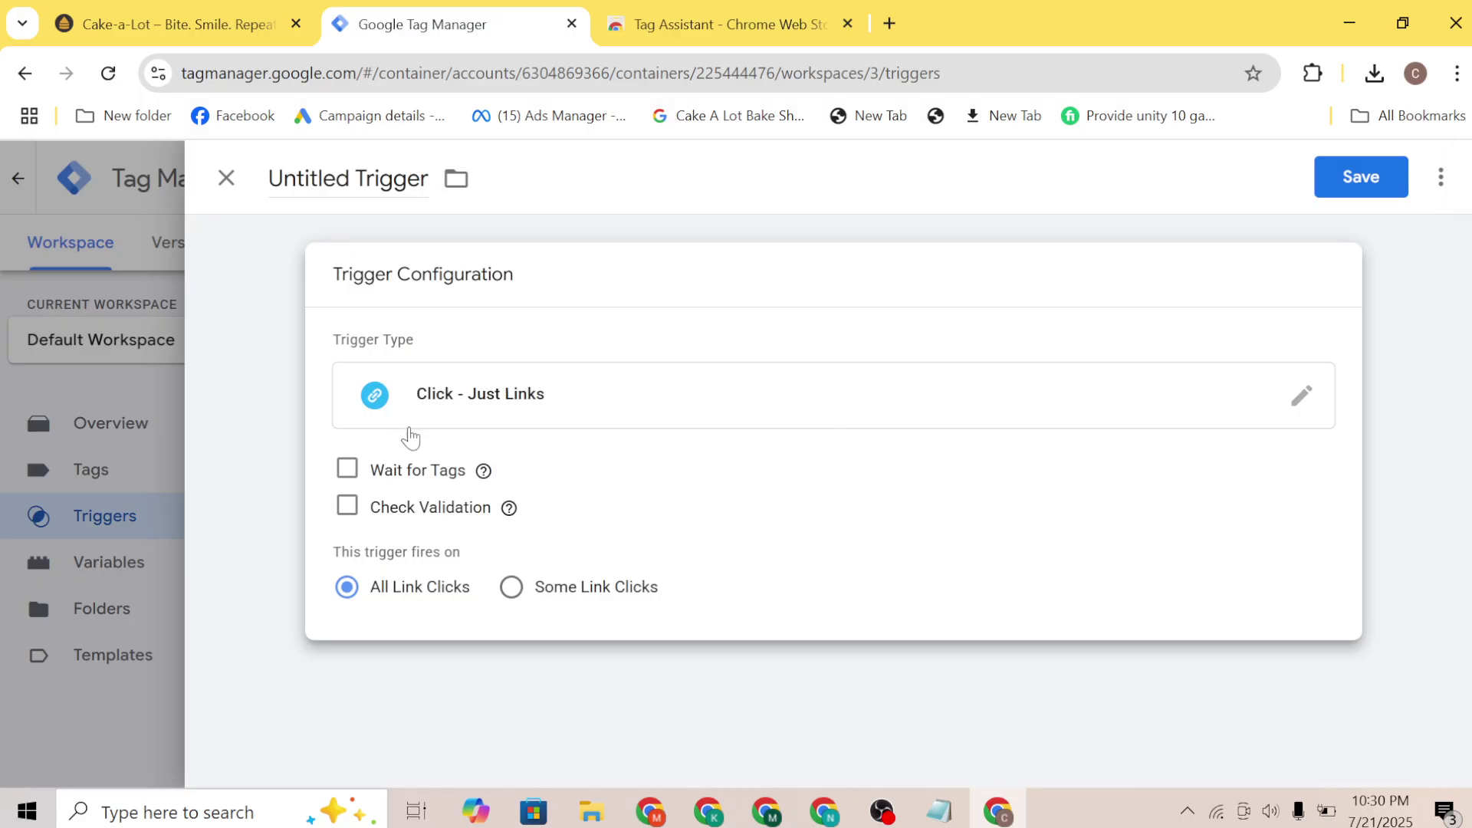
Change the trigger type to Click - All Elements firing on Some Clicks, and list the variables available for its condition
click(1302, 396)
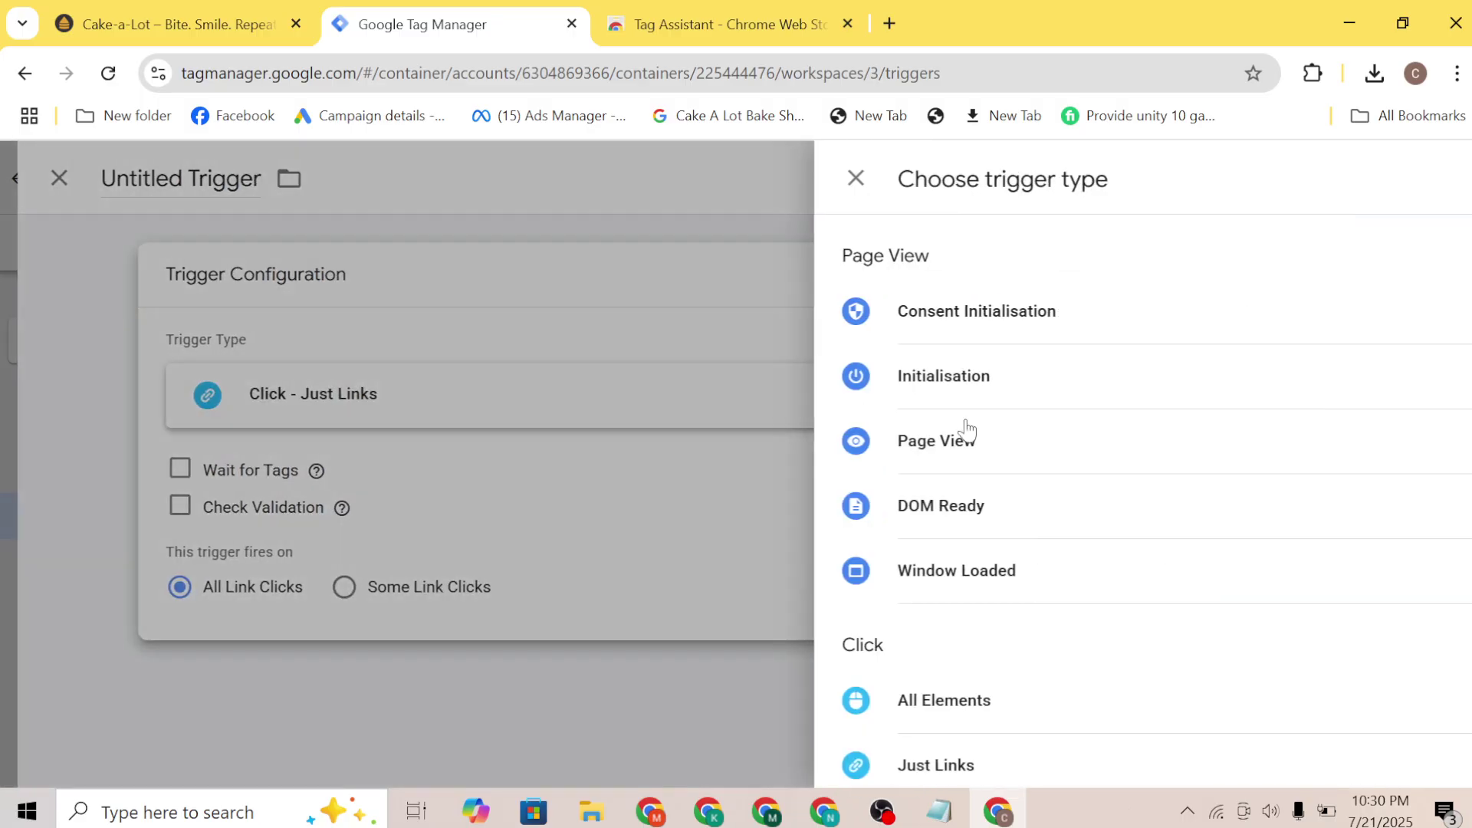
scroll(842, 583, down, 2)
click(852, 545)
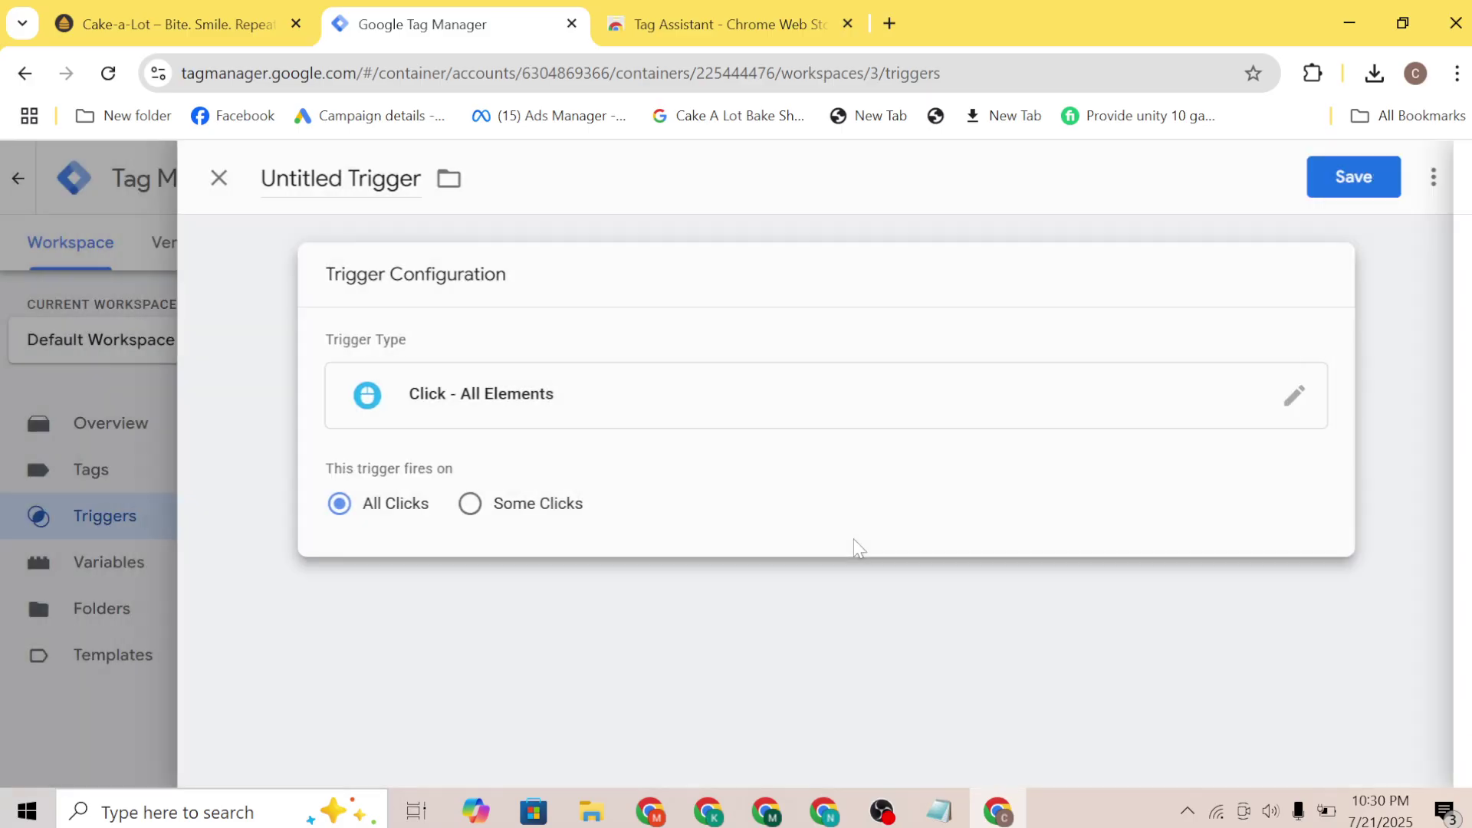
click(477, 504)
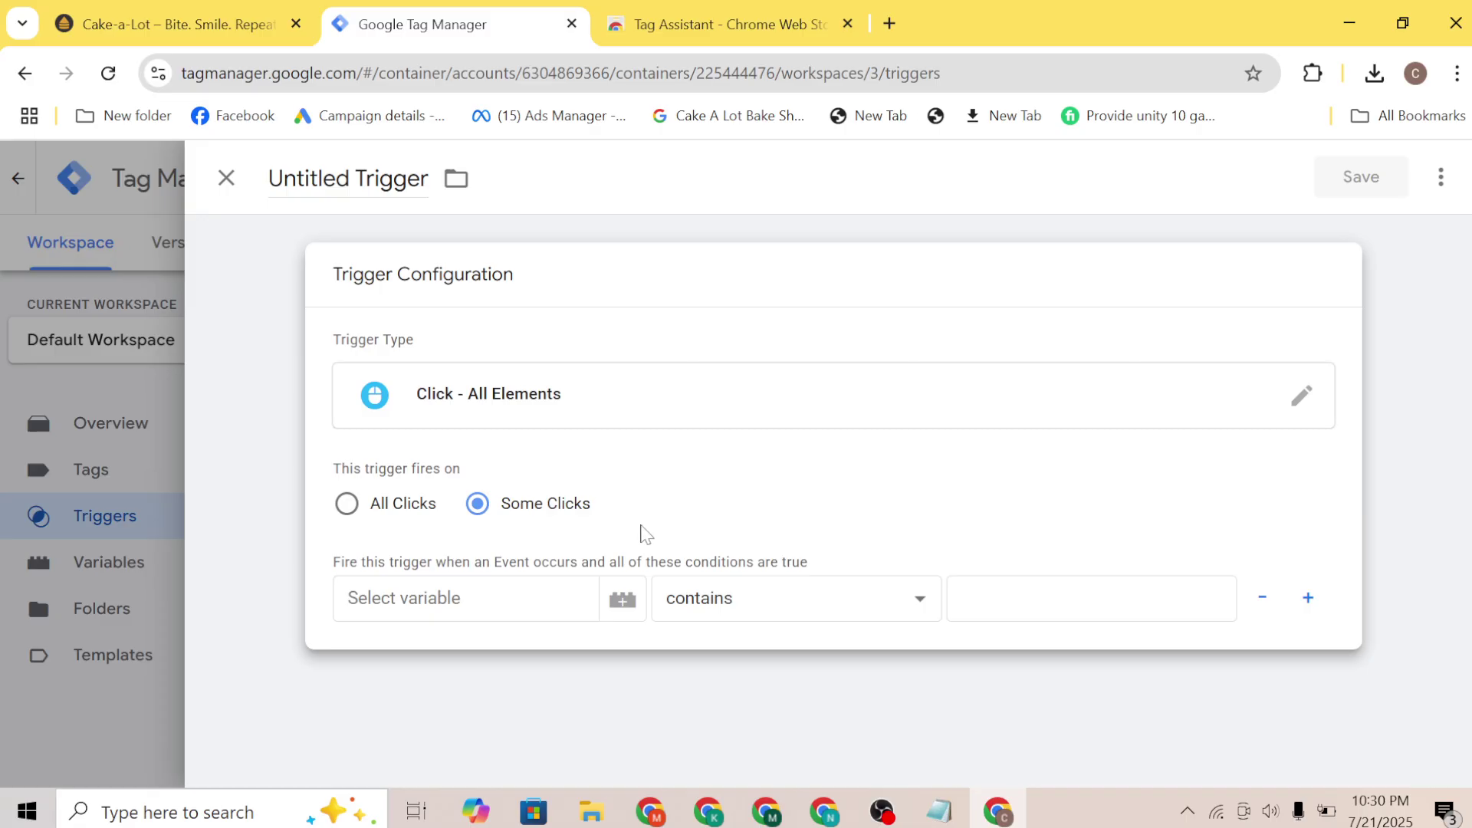
click(429, 598)
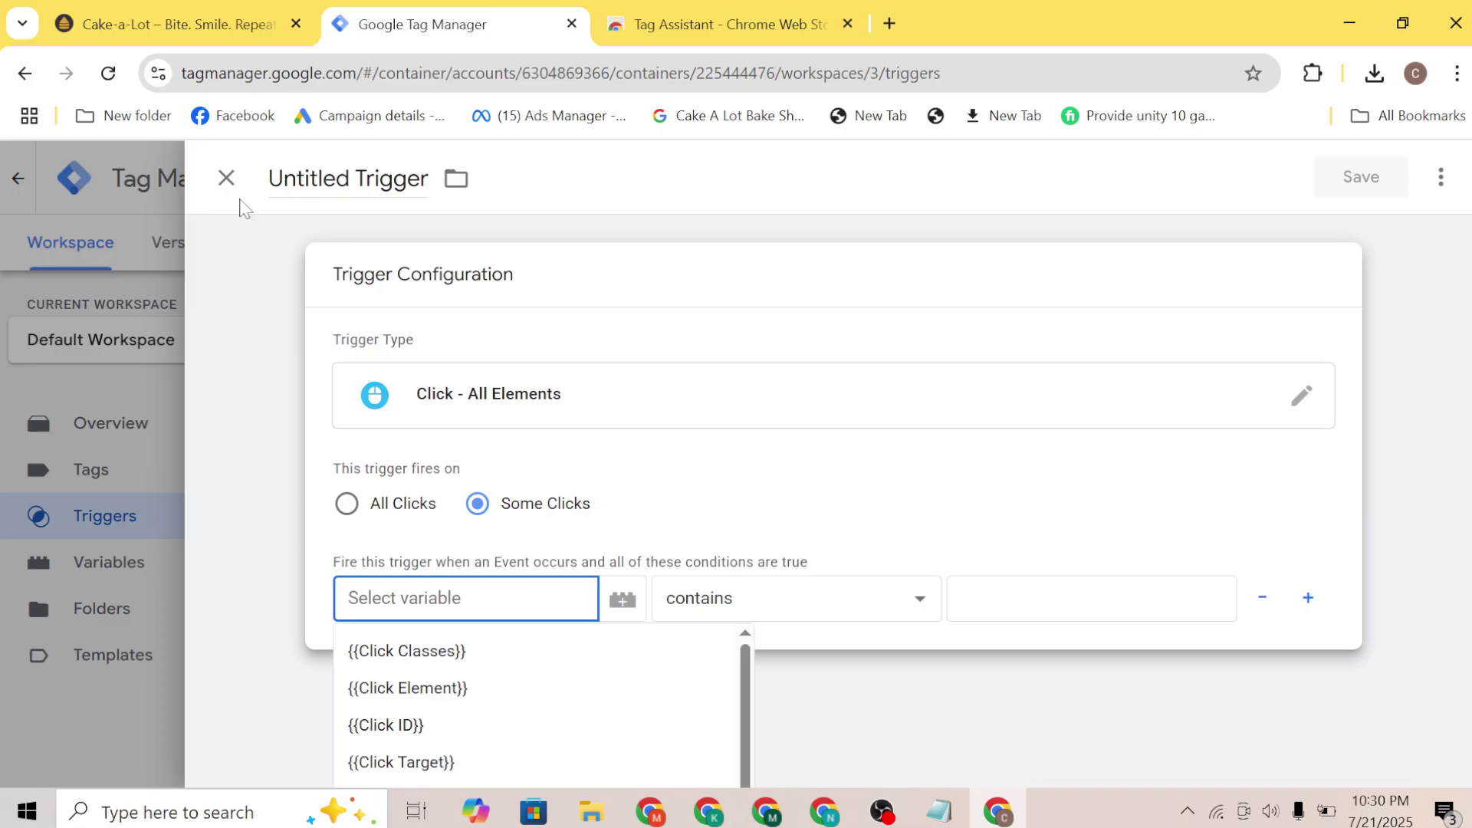
Discard the unsaved click trigger, start a new trigger and open its choice of trigger types
click(226, 178)
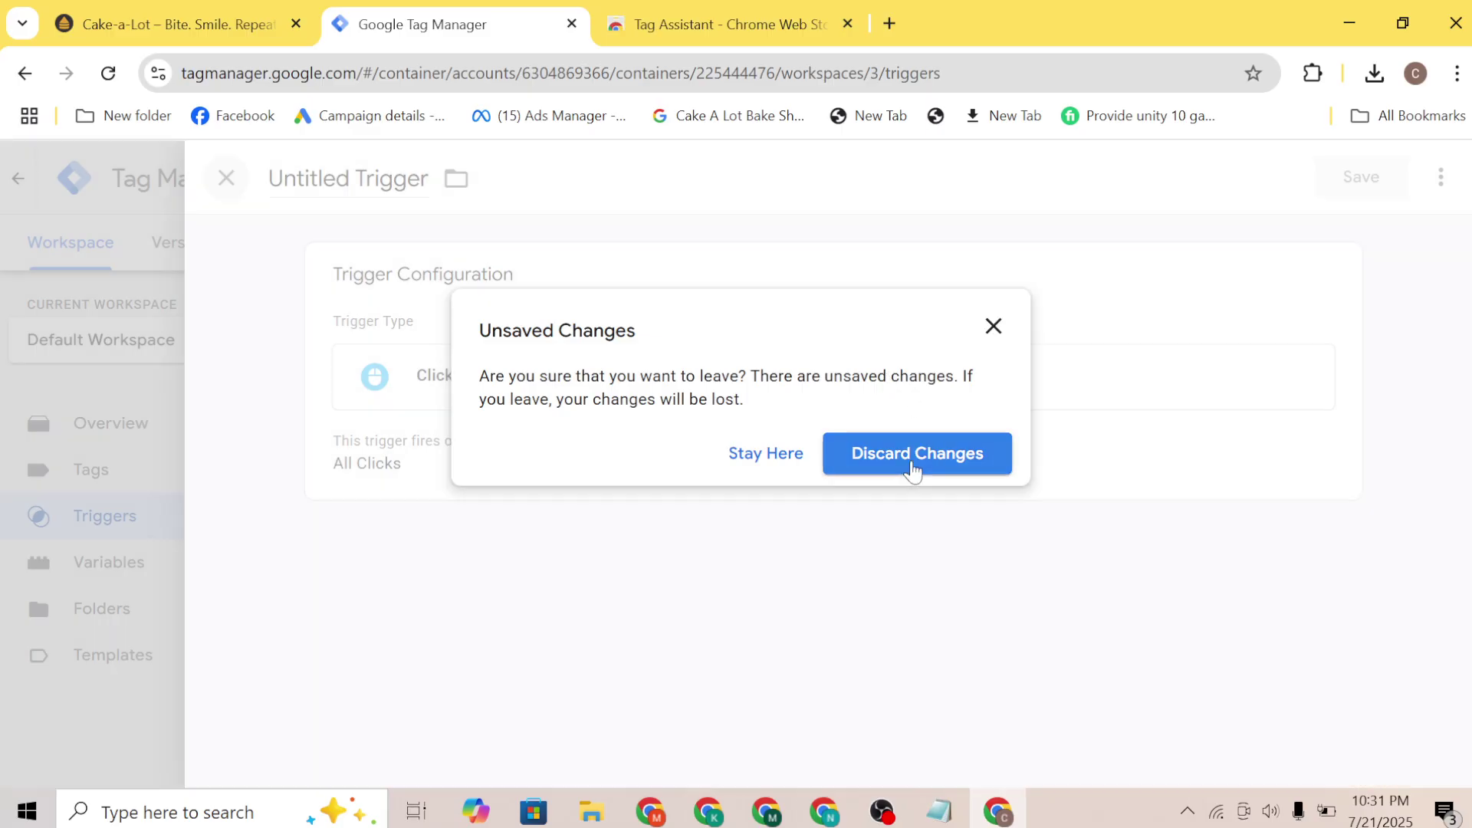
click(912, 462)
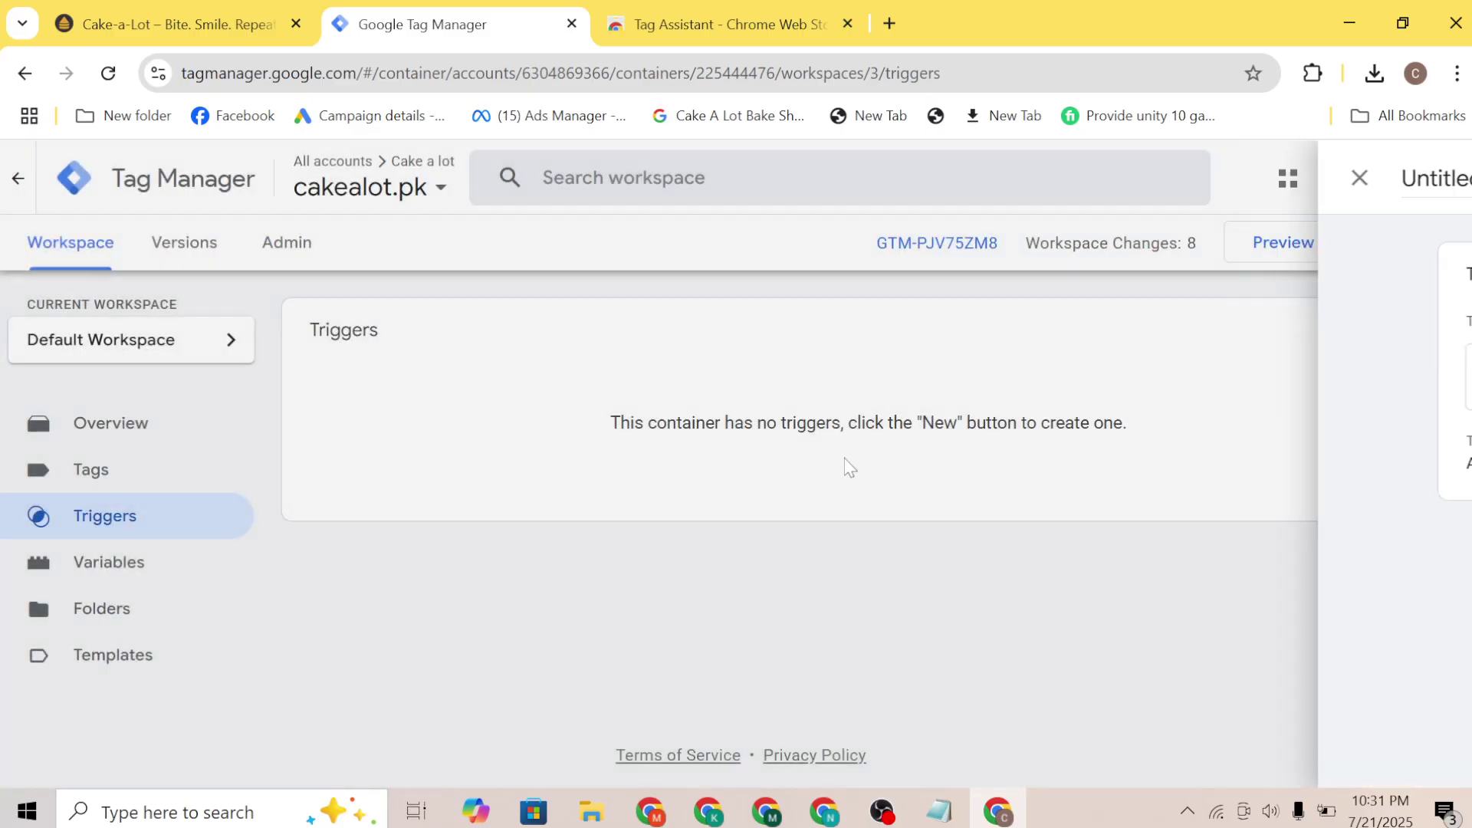
click(1391, 331)
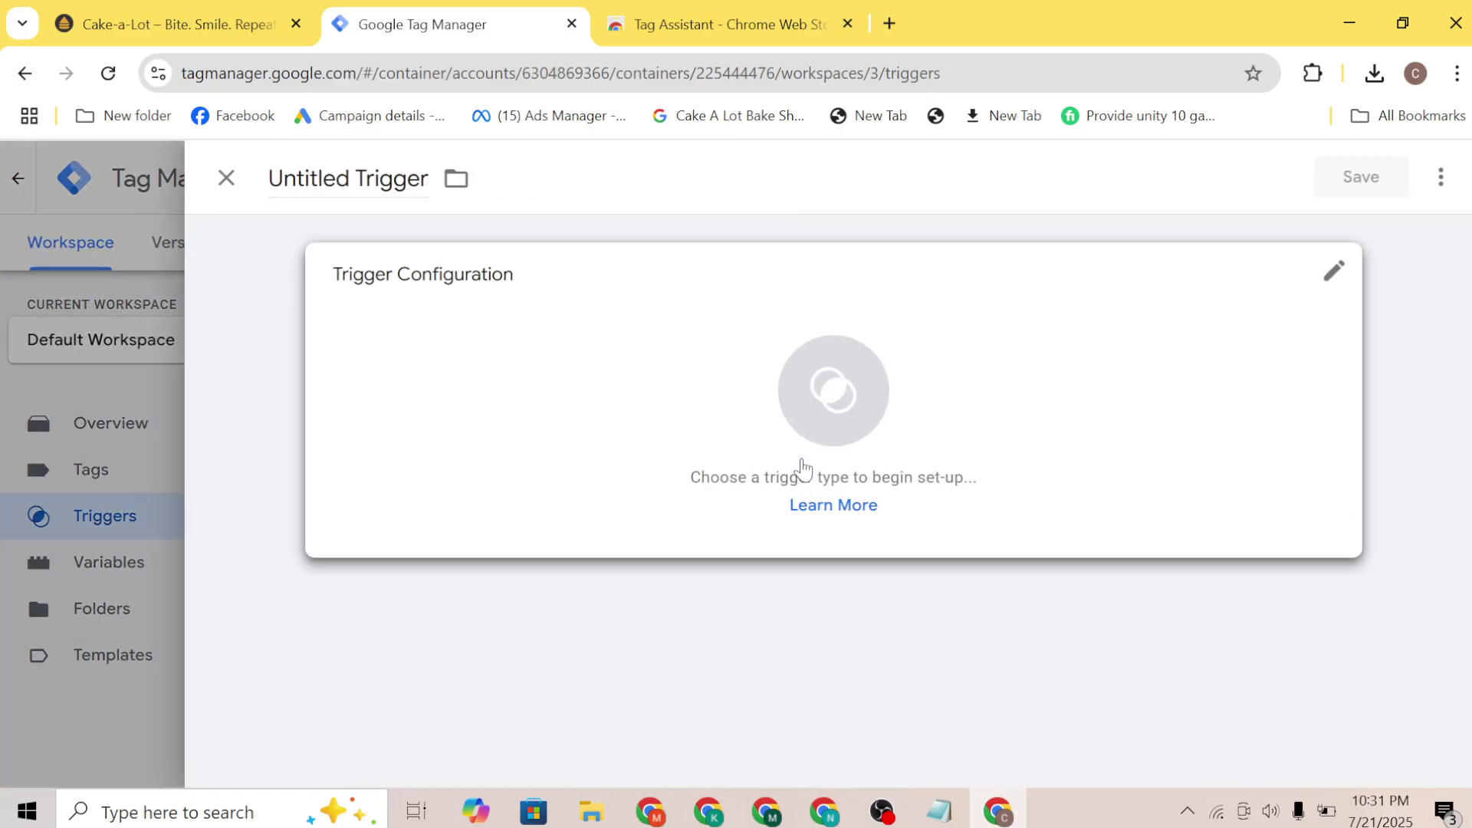
click(779, 460)
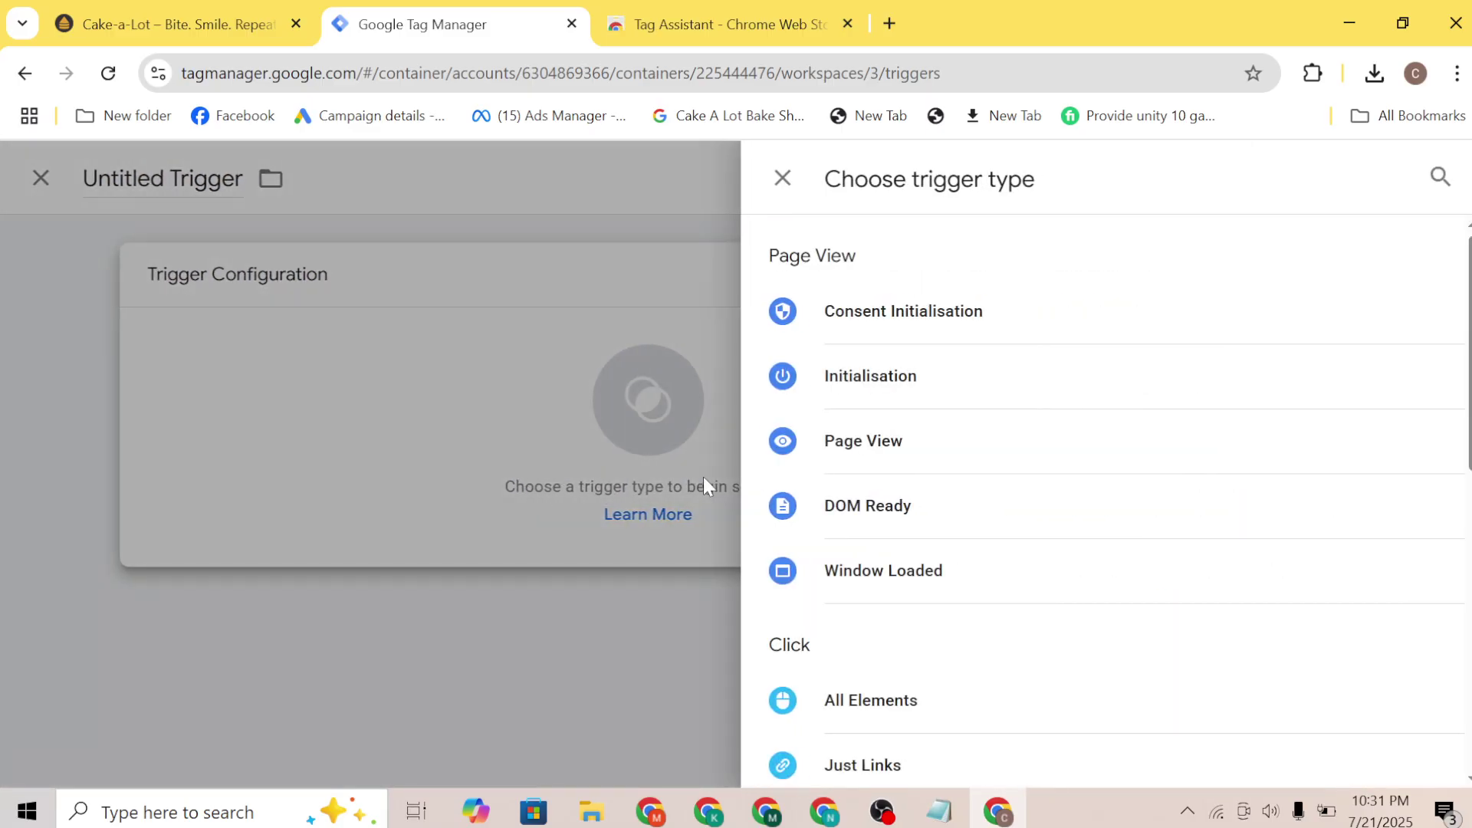
Look through the full list of trigger types, from Page View to Trigger Group, and close the new trigger without saving
scroll(907, 458, down, 4)
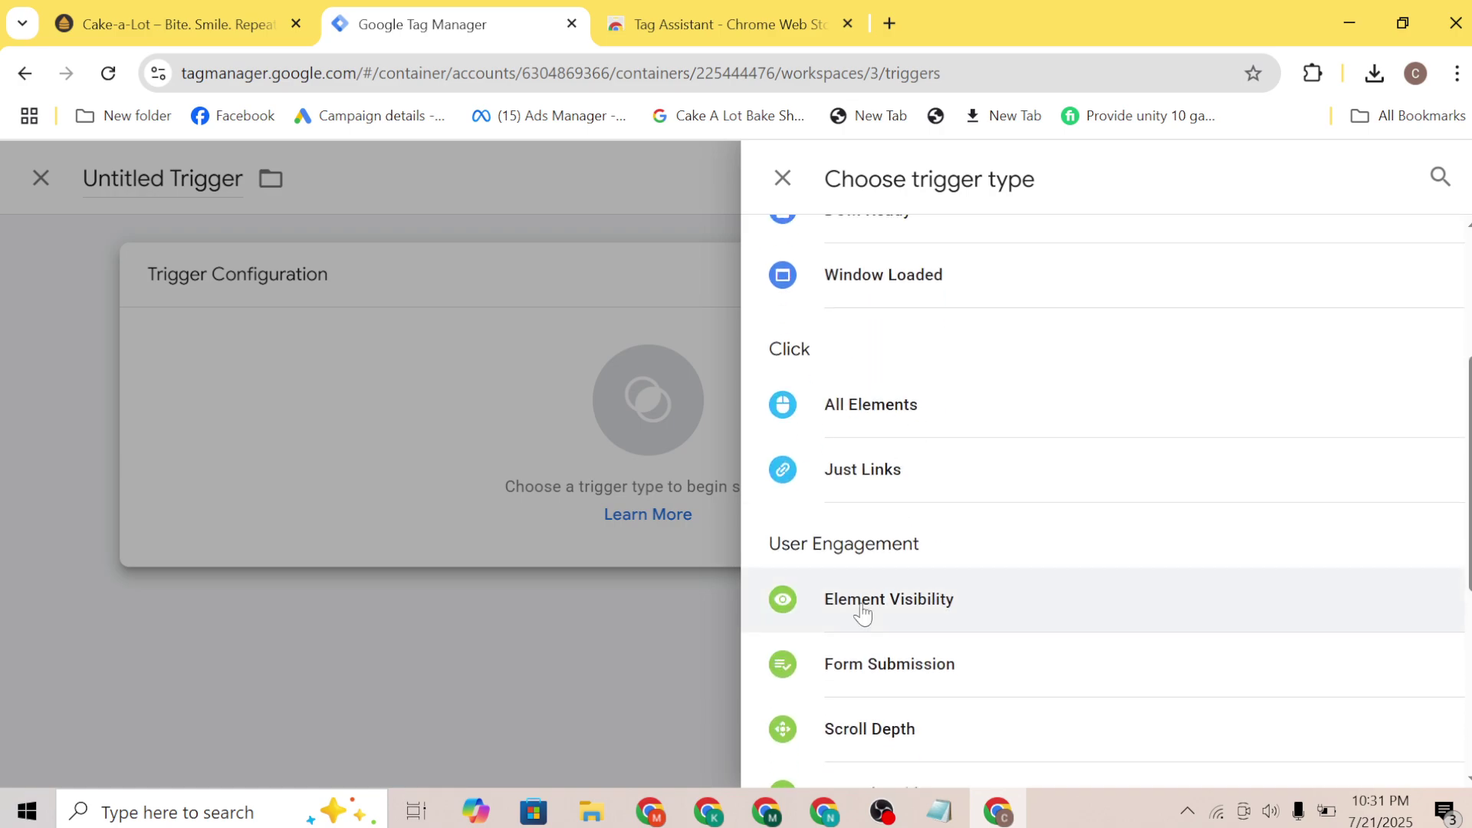
scroll(860, 627, down, 1)
scroll(860, 627, down, 3)
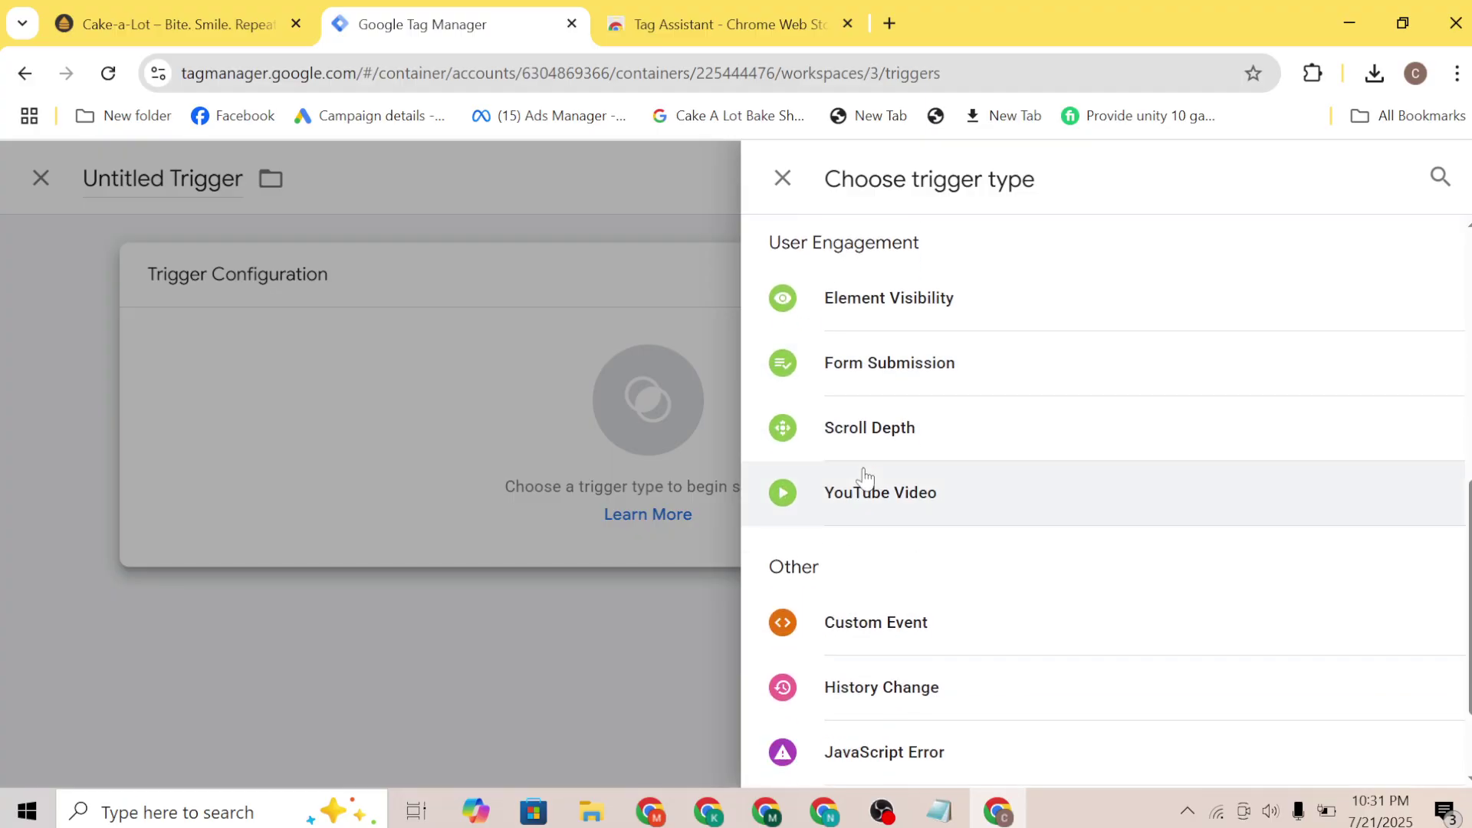
scroll(864, 444, down, 2)
scroll(864, 447, up, 5)
scroll(865, 446, up, 4)
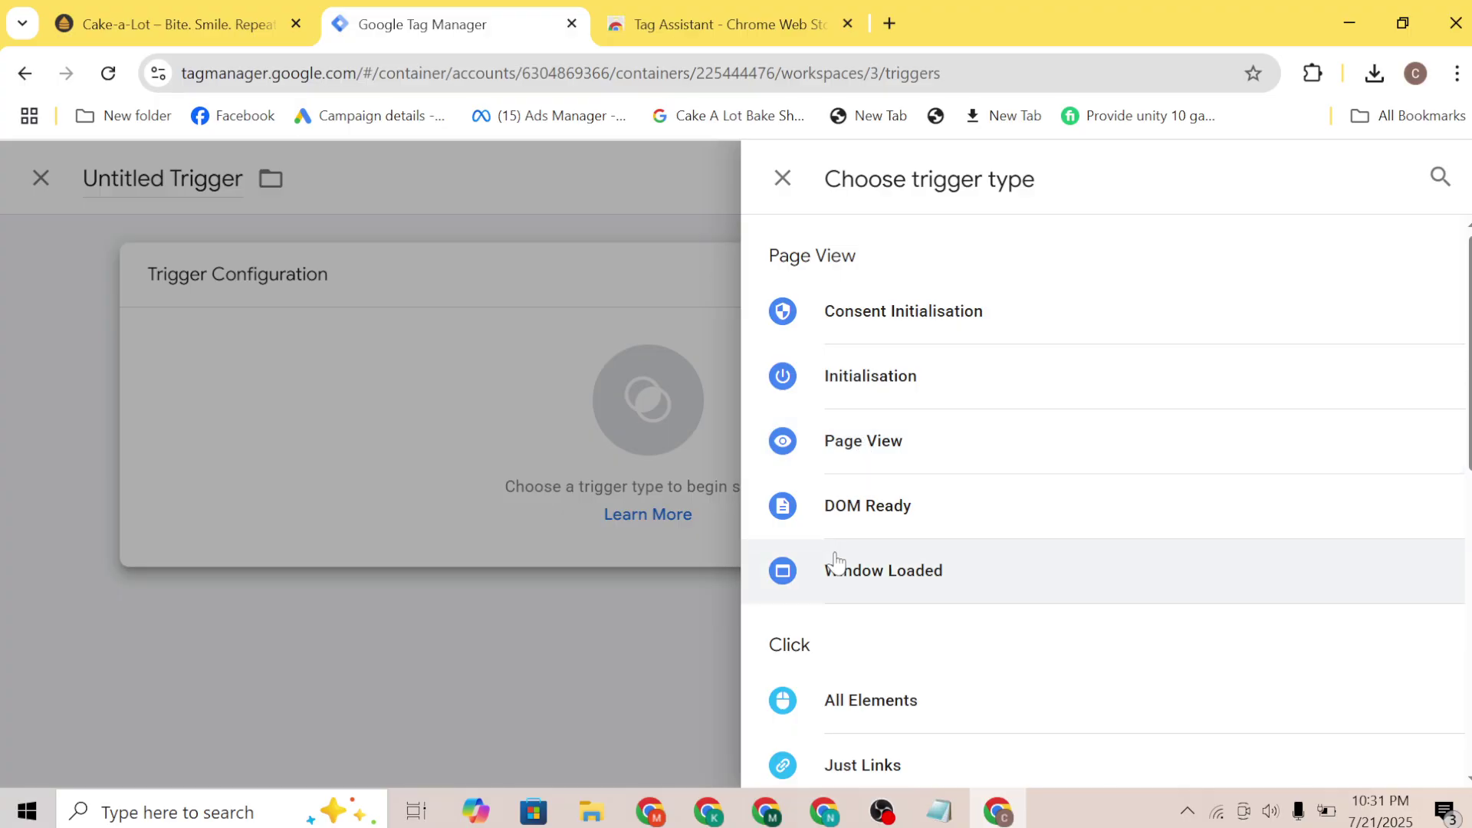
scroll(835, 565, down, 9)
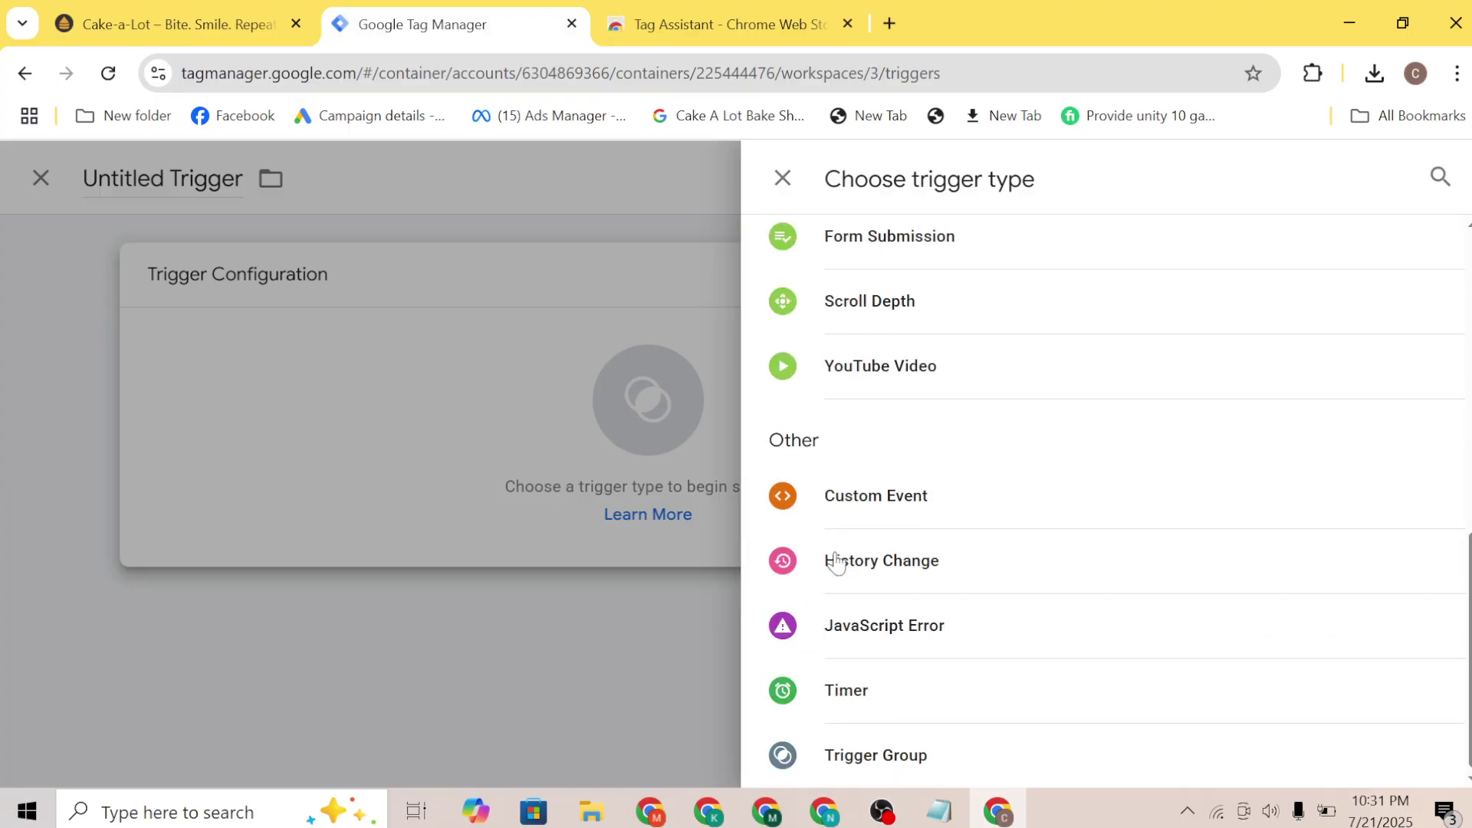
click(783, 179)
click(228, 179)
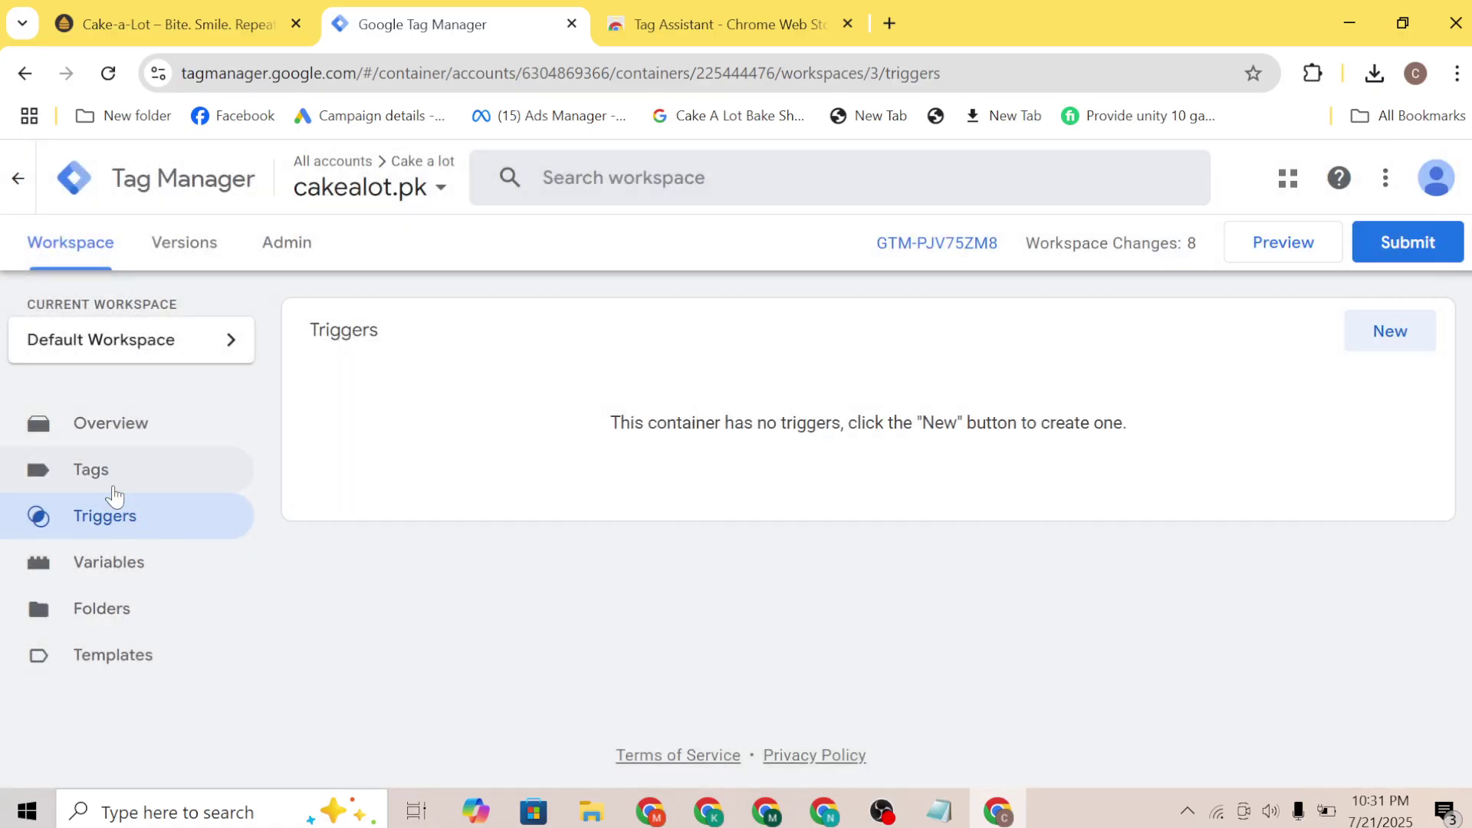
Start a new tag in the container and view the Google Ads tag types, leaving the tag type unset
click(112, 483)
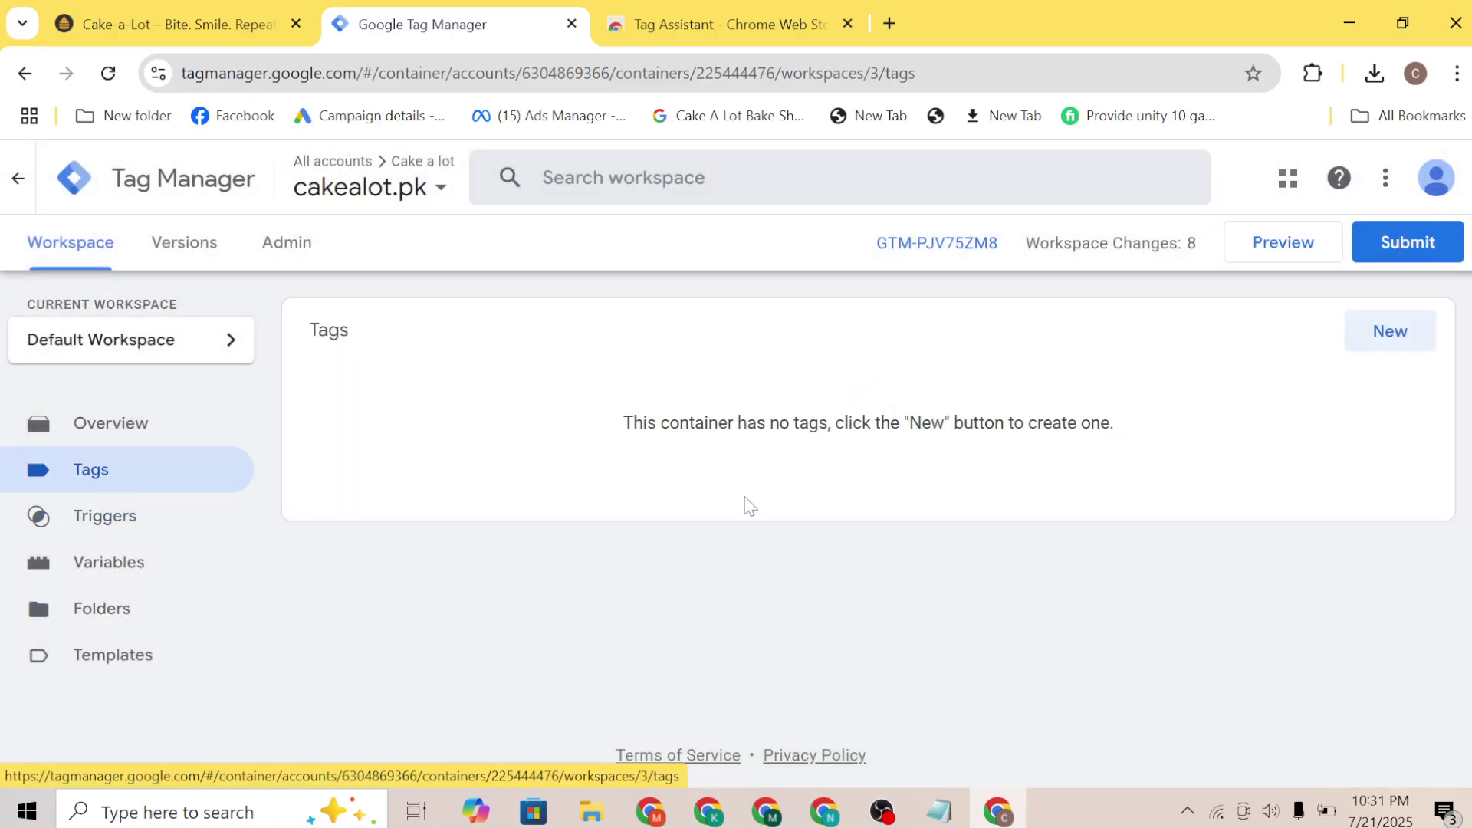
click(1372, 342)
click(1030, 330)
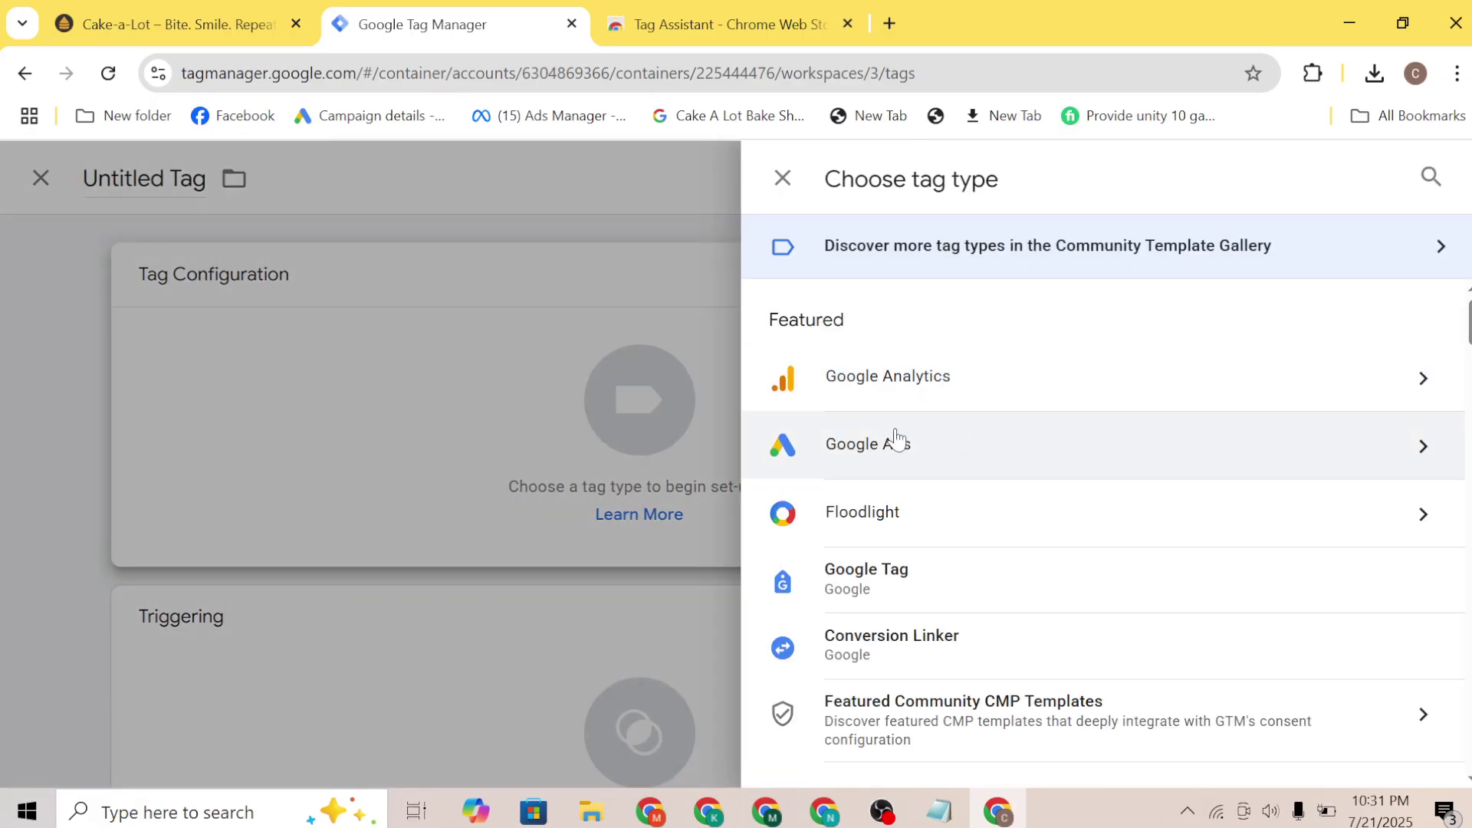
click(862, 468)
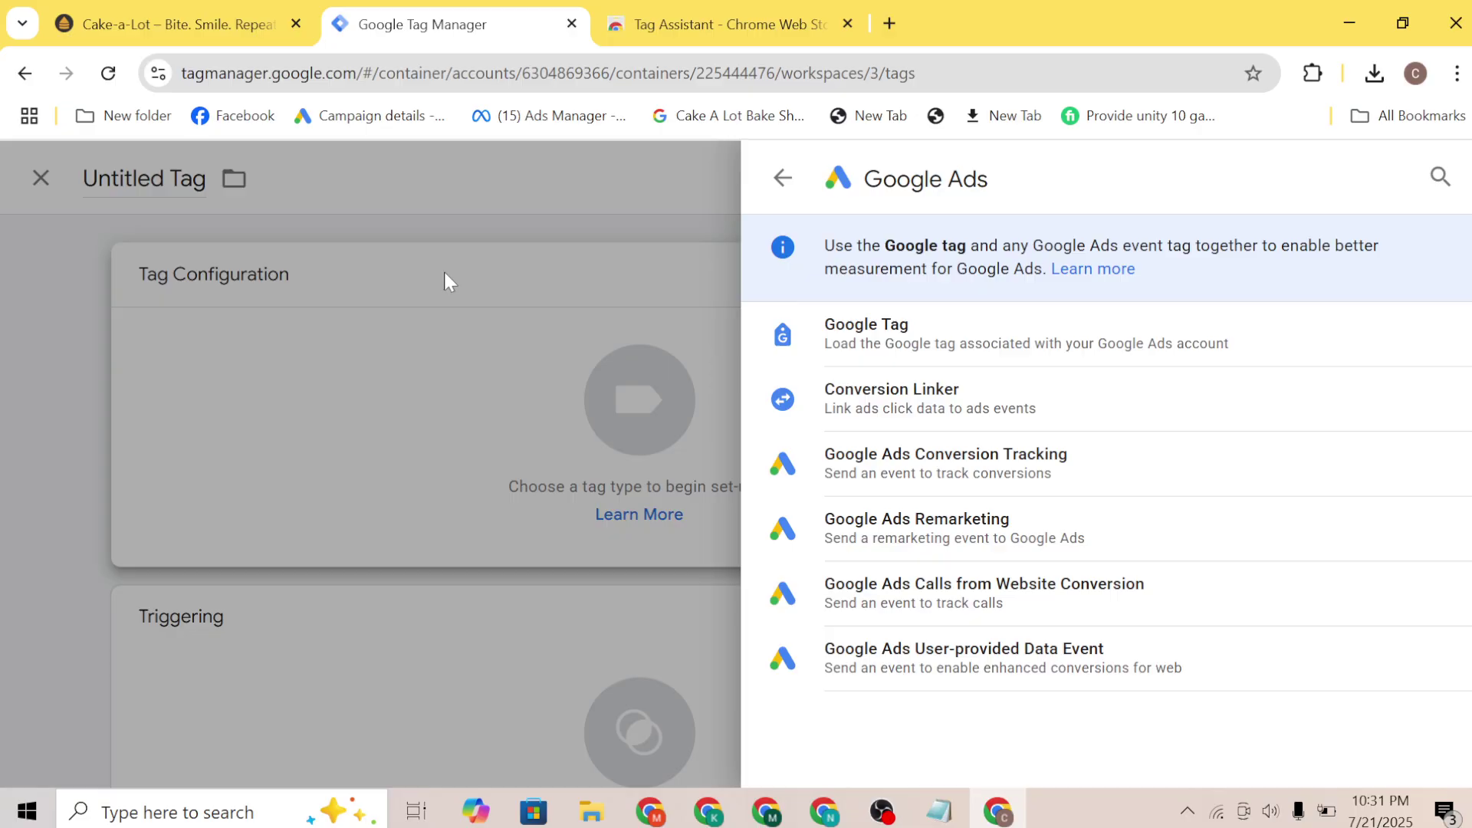
click(782, 179)
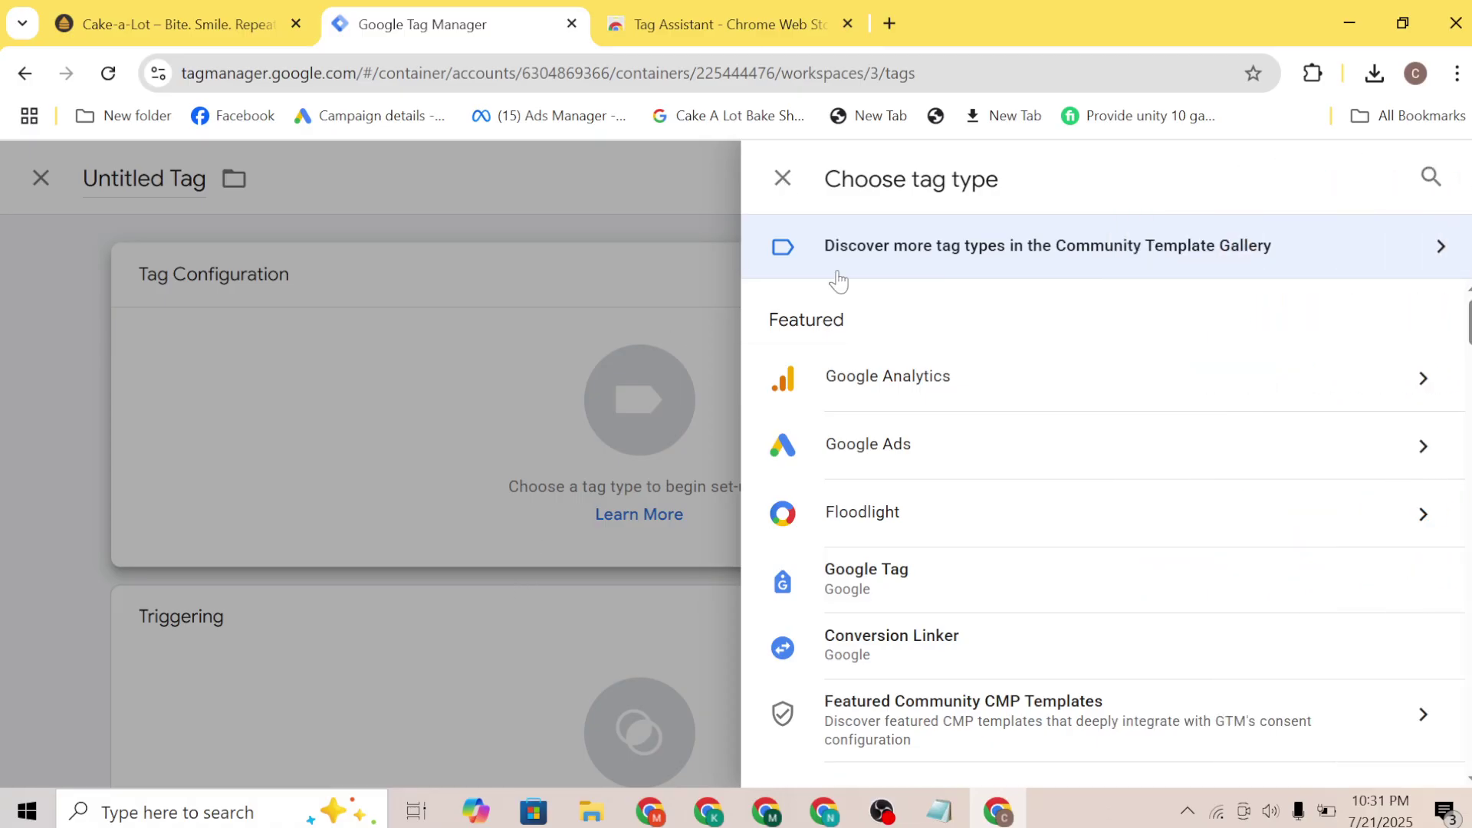
click(791, 185)
View the existing triggers that can be assigned to the new tag, and close the tag without saving
scroll(829, 673, down, 2)
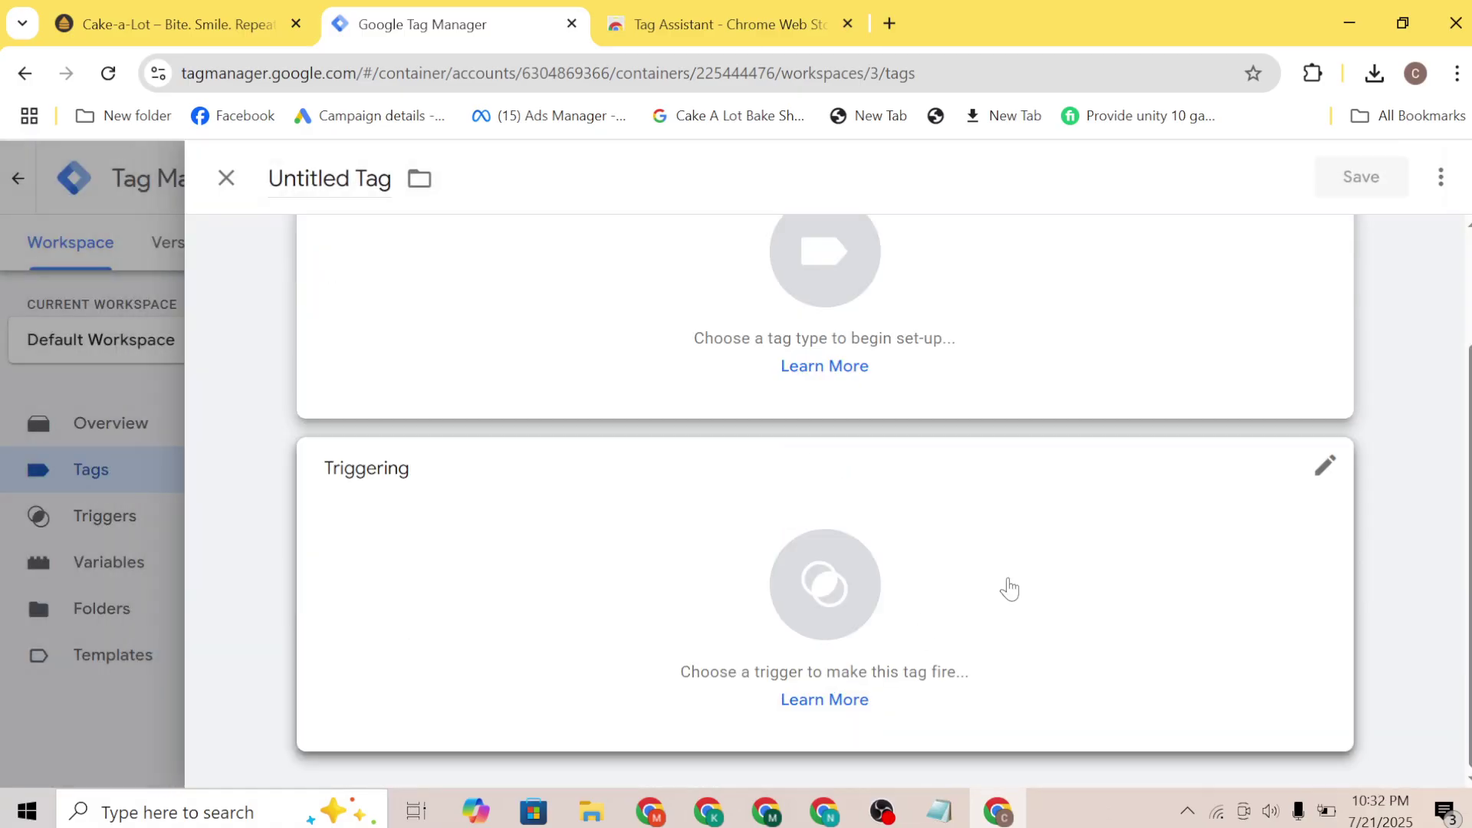
click(1118, 537)
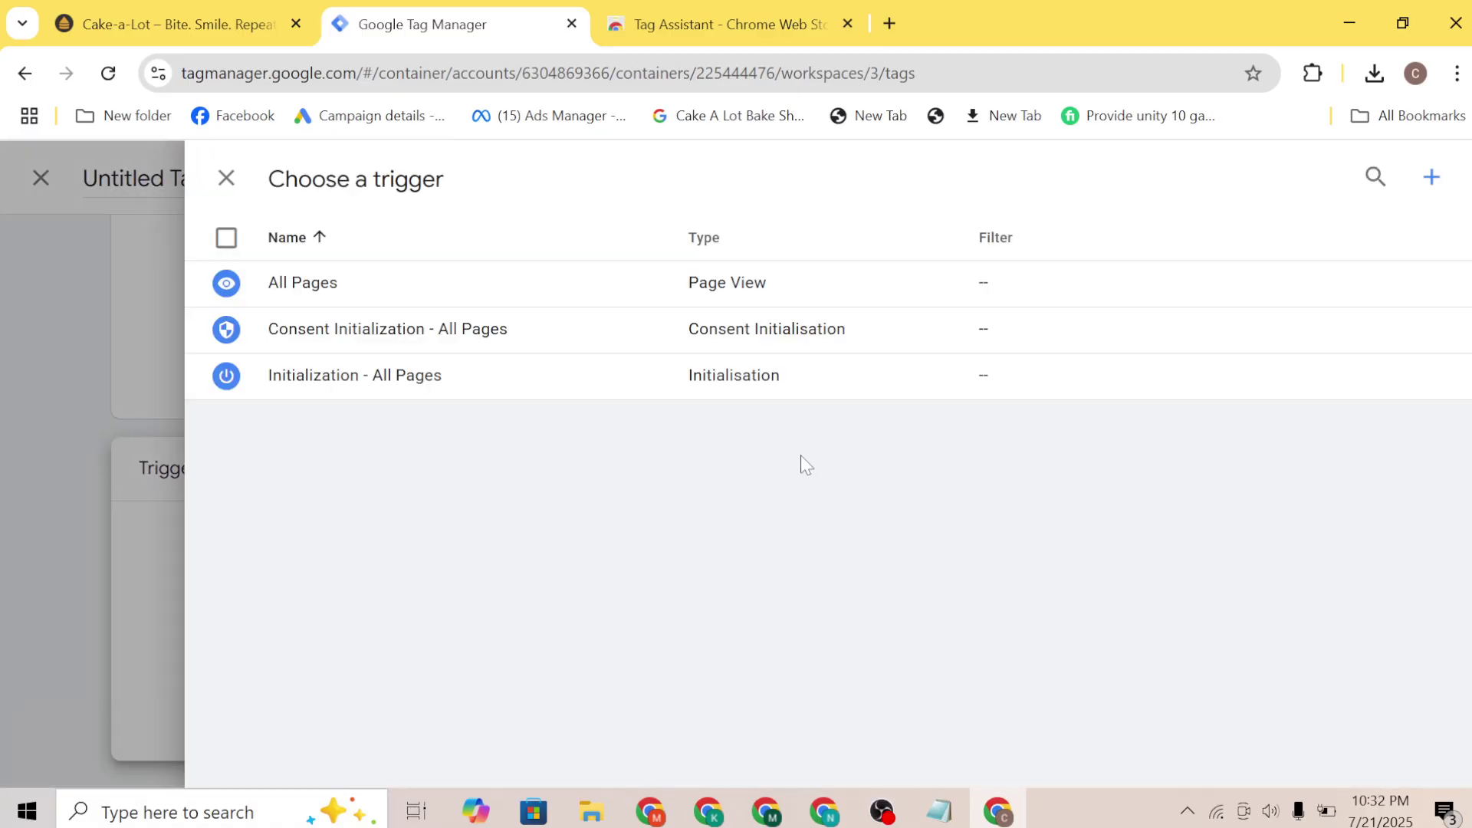
click(238, 188)
click(223, 177)
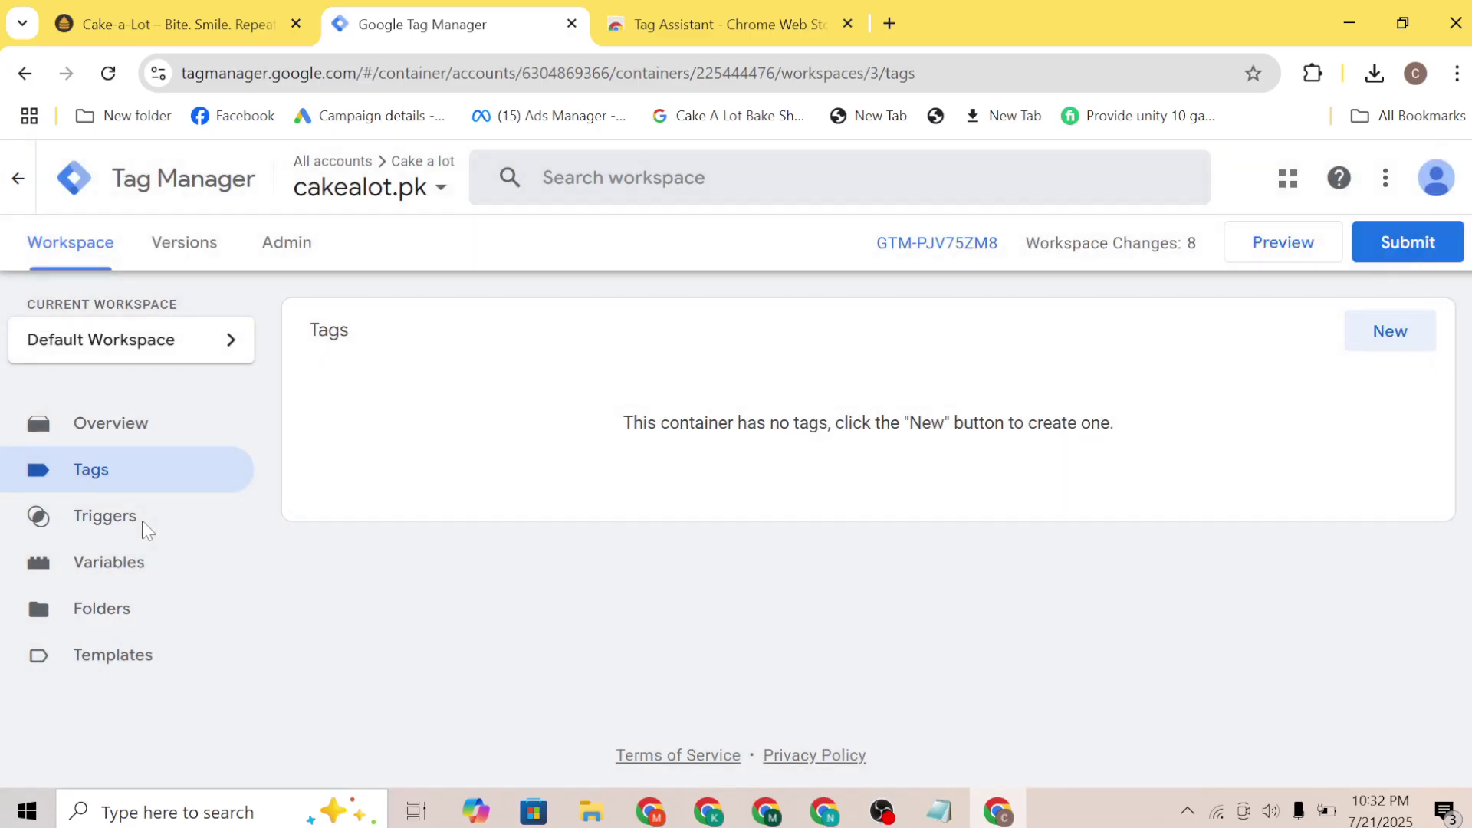
click(125, 517)
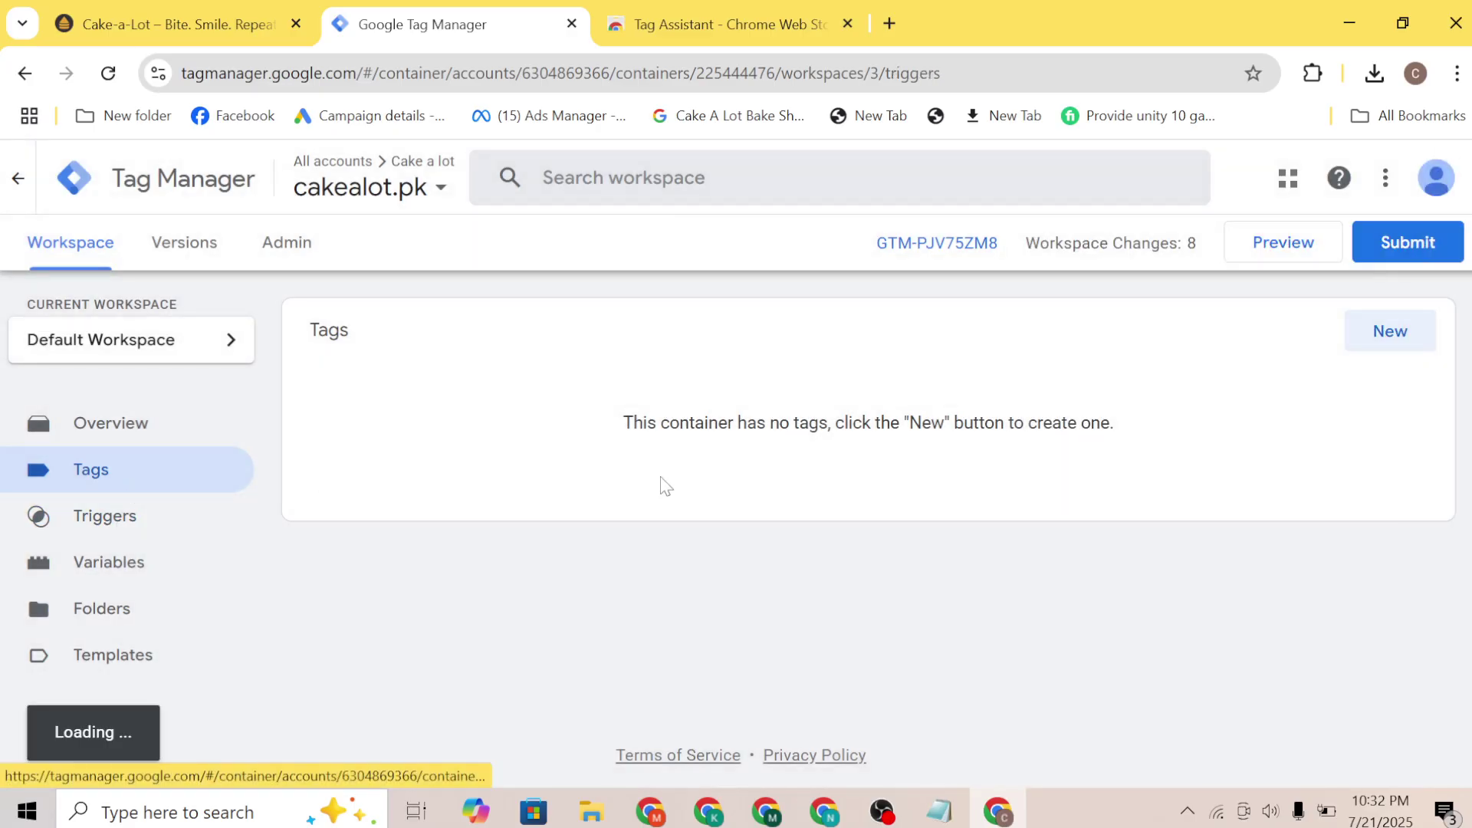
click(1409, 332)
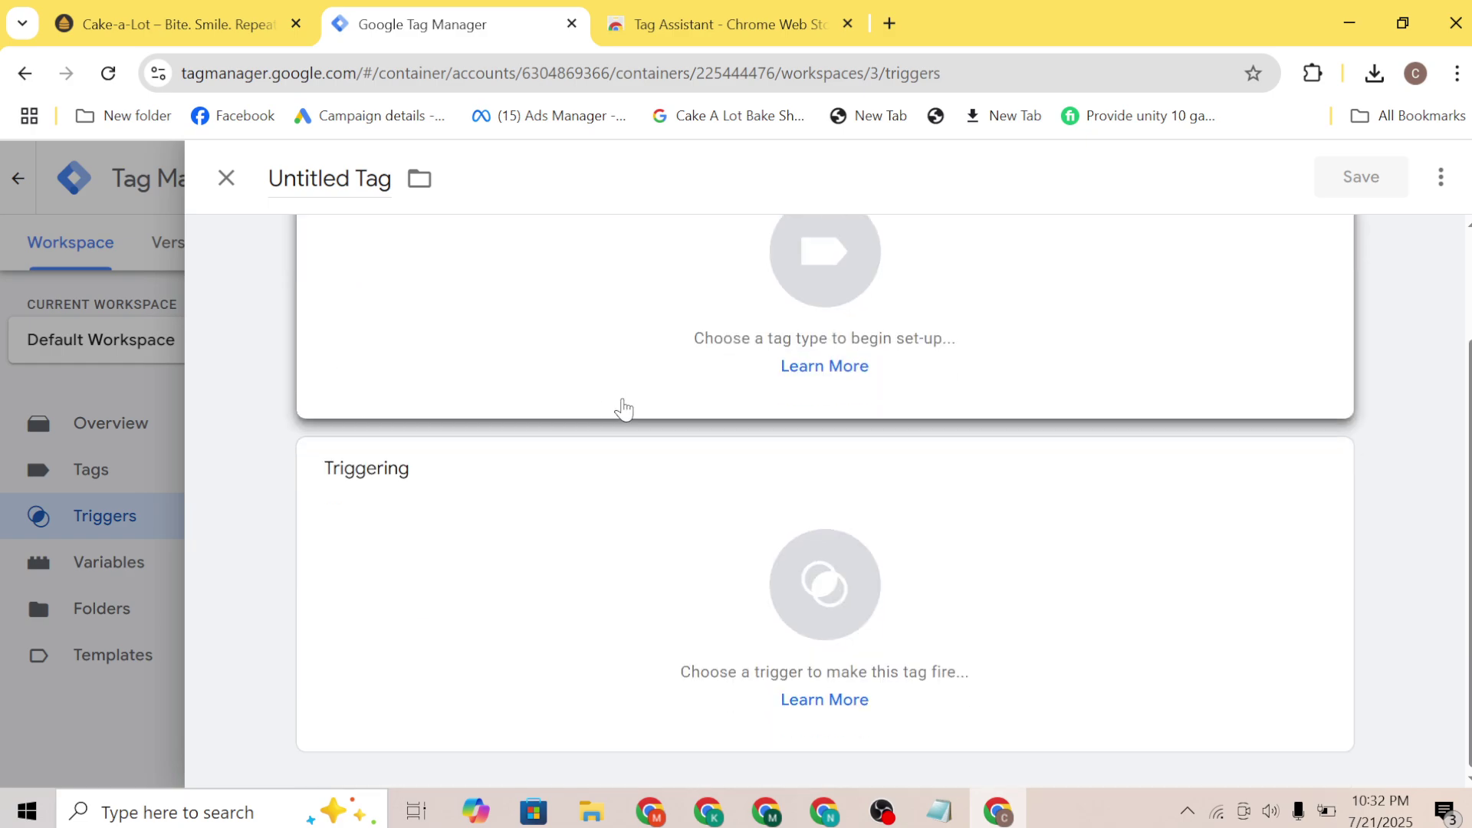
scroll(622, 407, down, 2)
scroll(609, 372, up, 2)
click(625, 384)
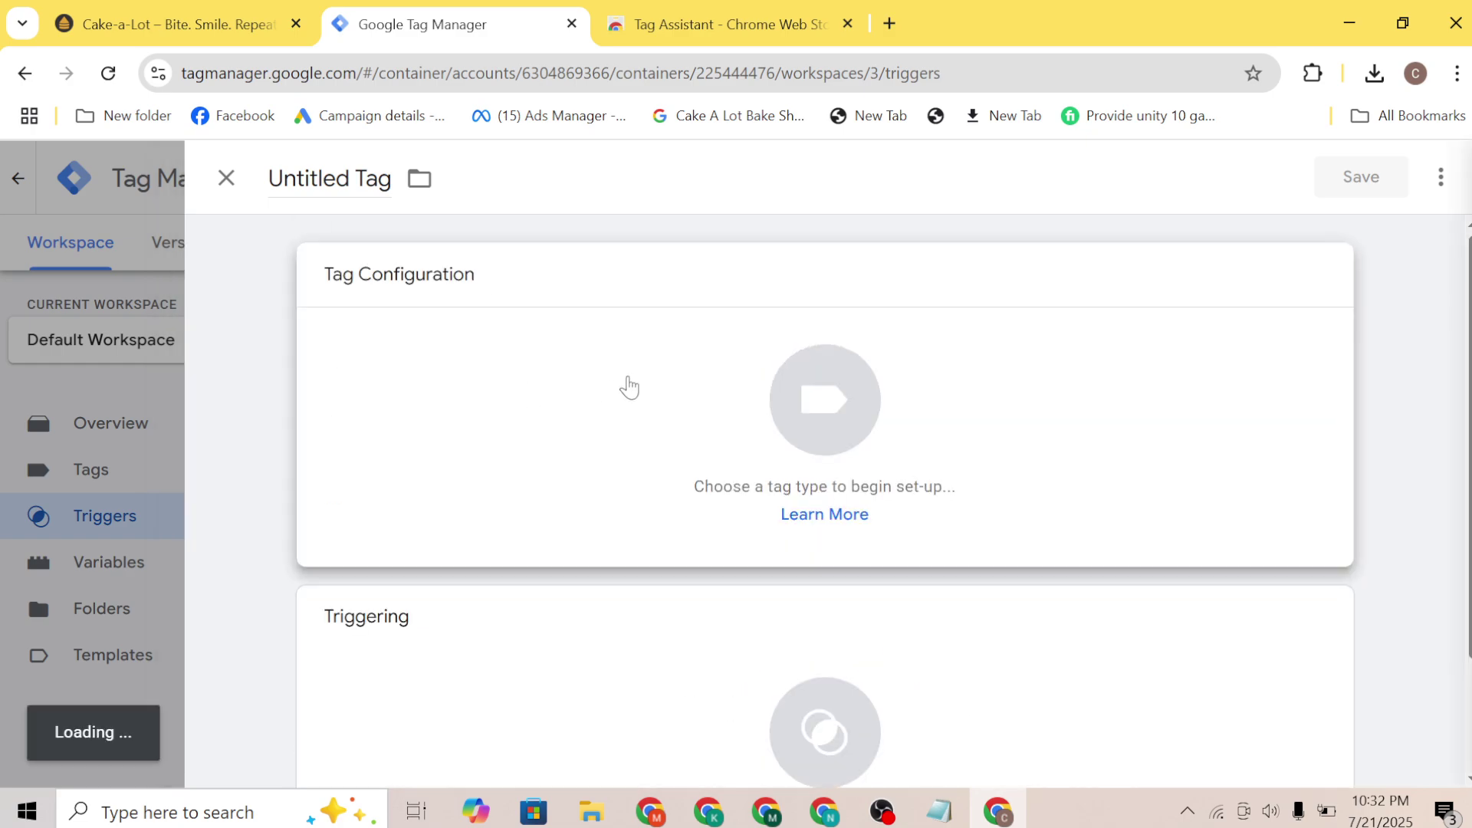
scroll(851, 453, down, 15)
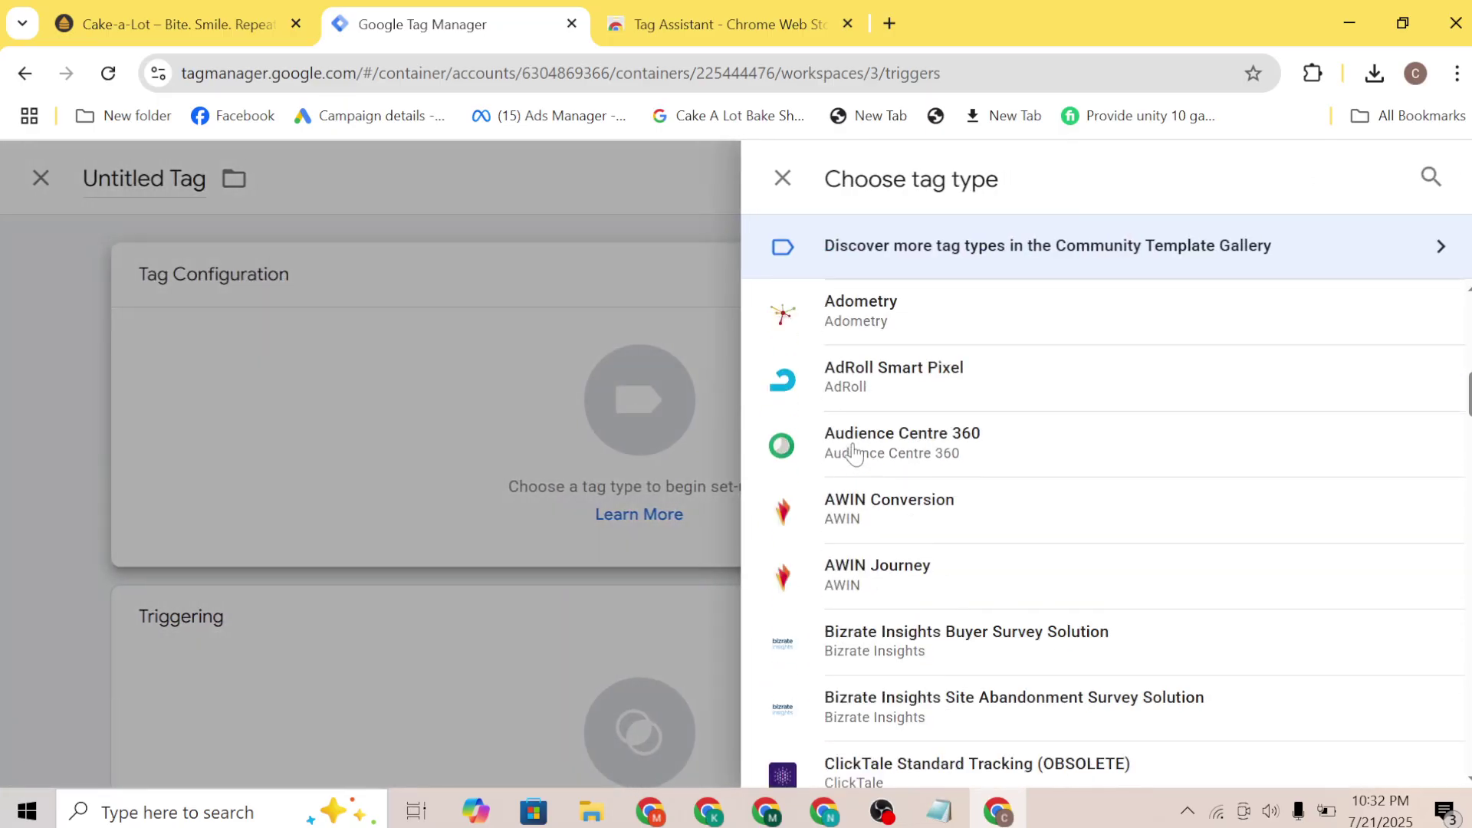
click(777, 192)
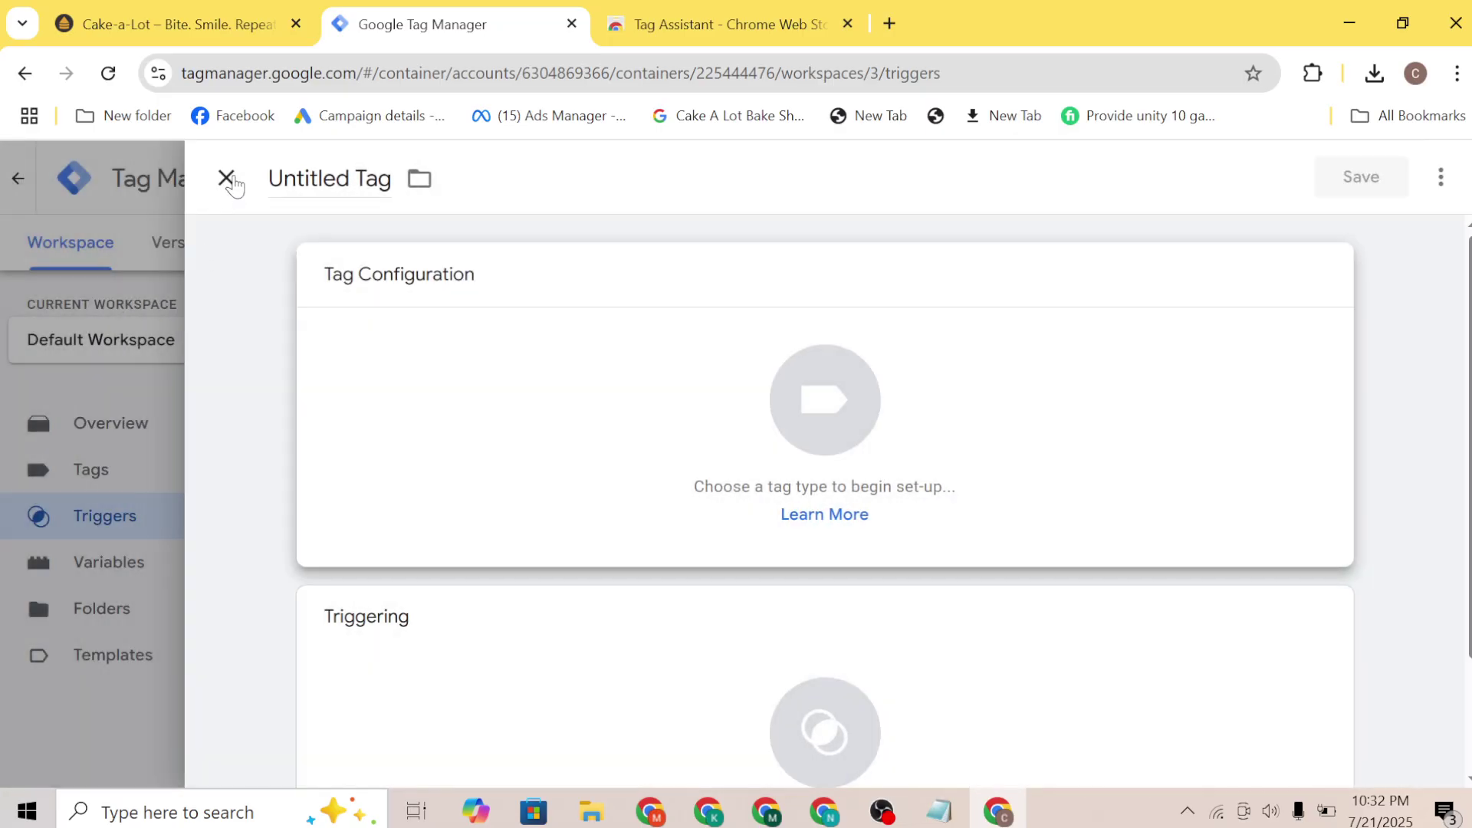
click(224, 178)
Start a new tag, begin creating a trigger from its triggering section and look through the available trigger types
click(114, 469)
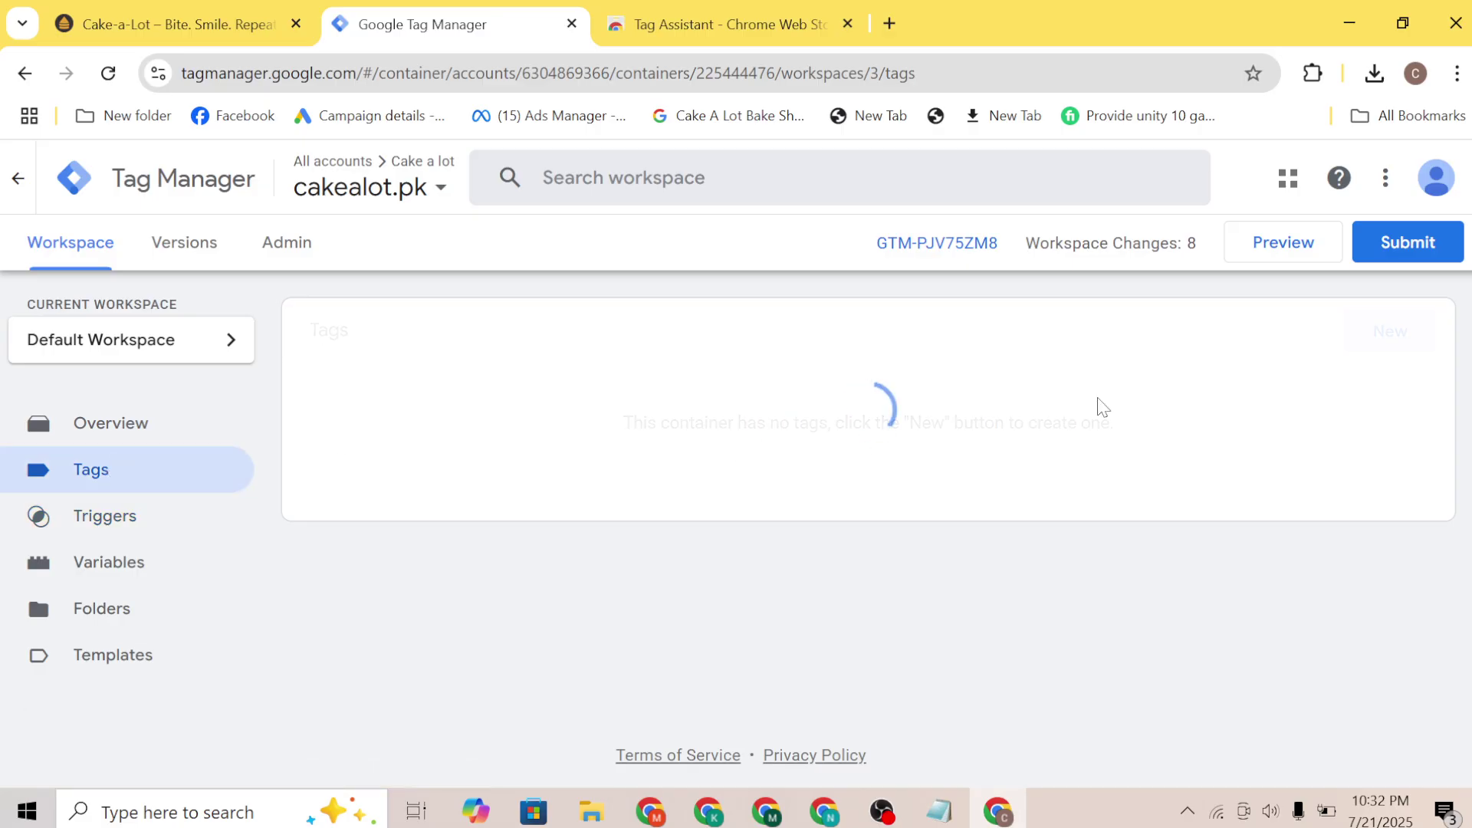
click(1387, 340)
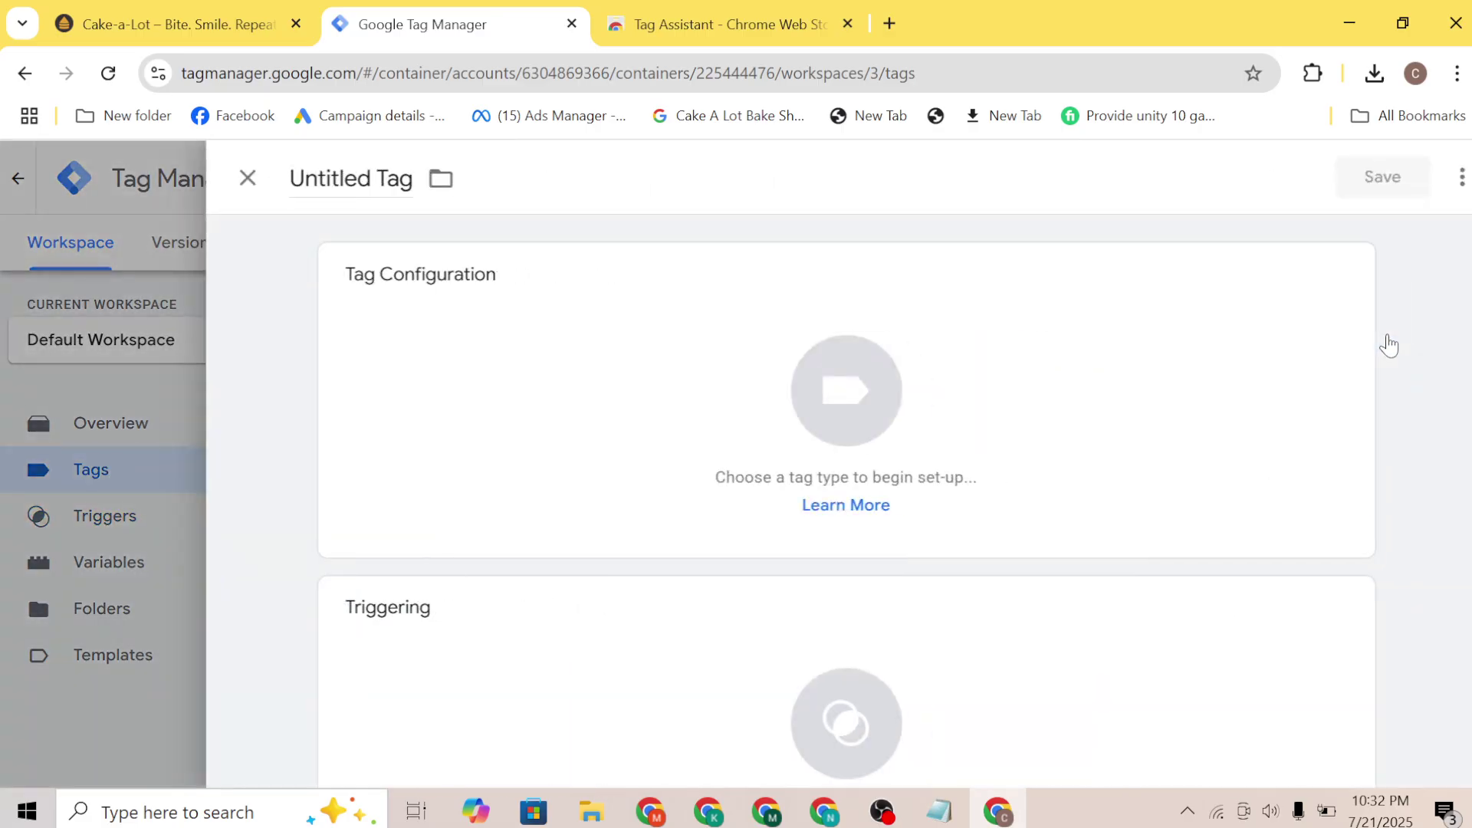
click(986, 639)
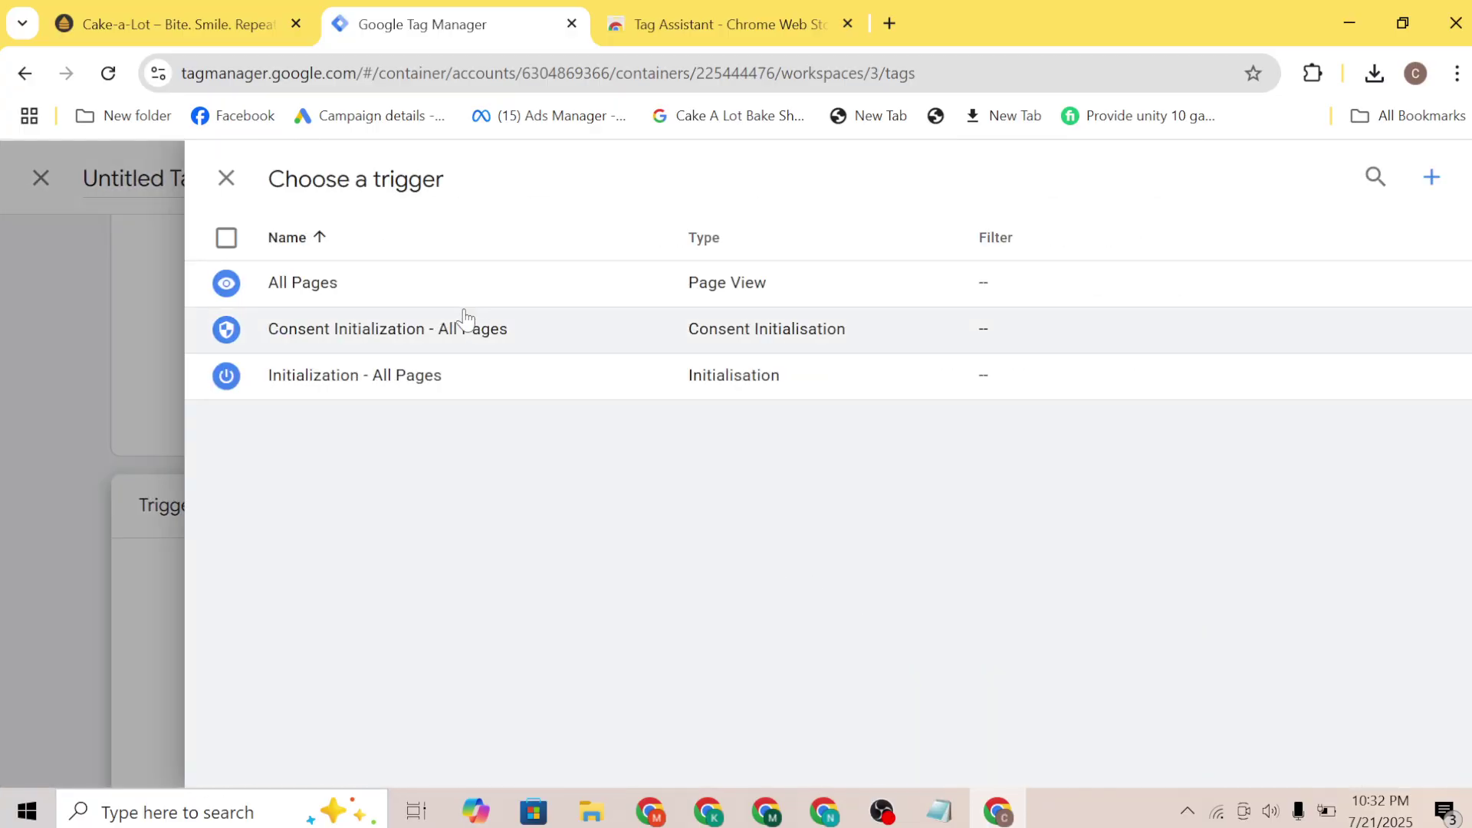
click(1431, 177)
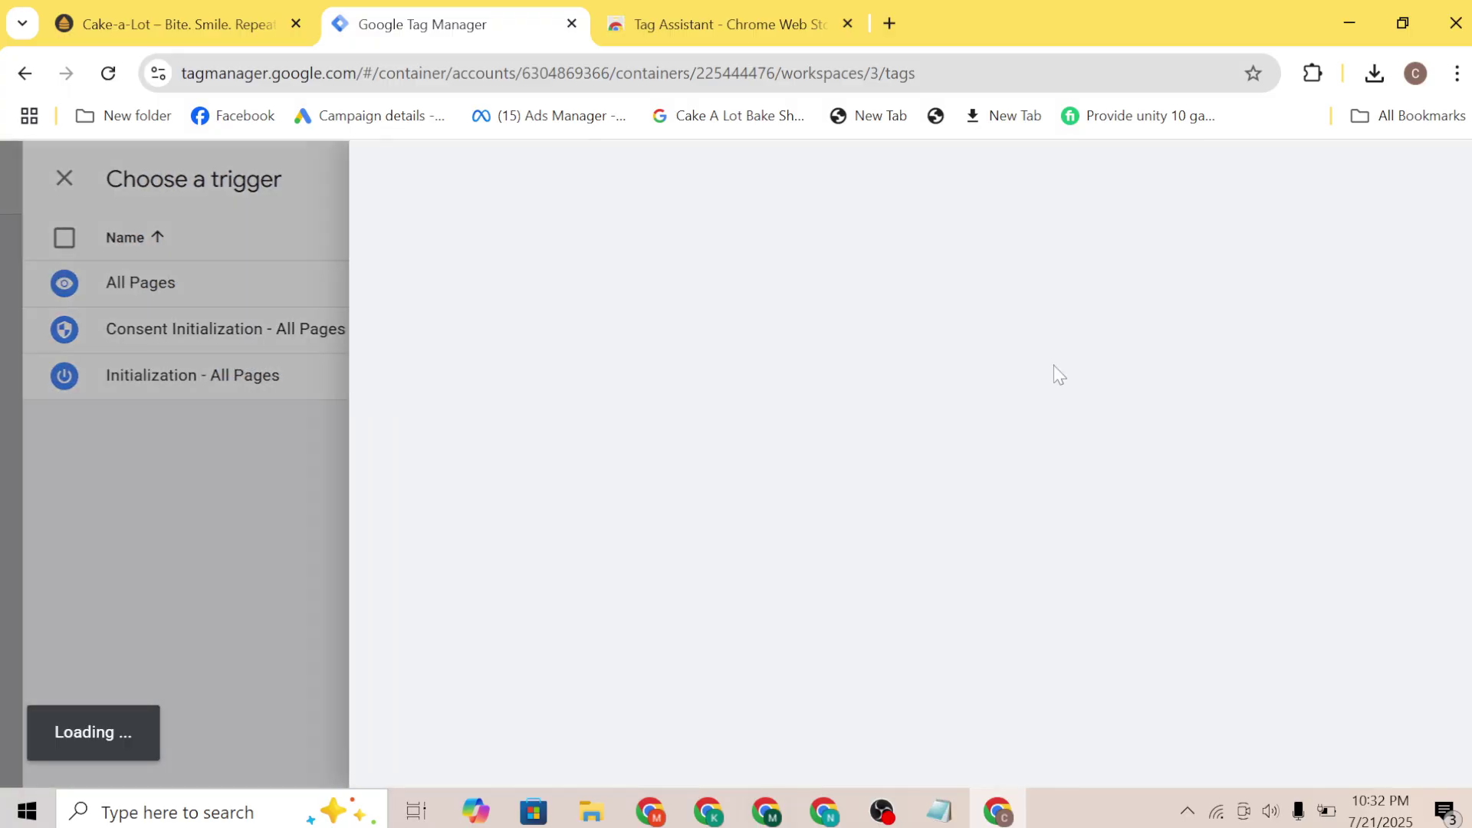
right_click(788, 443)
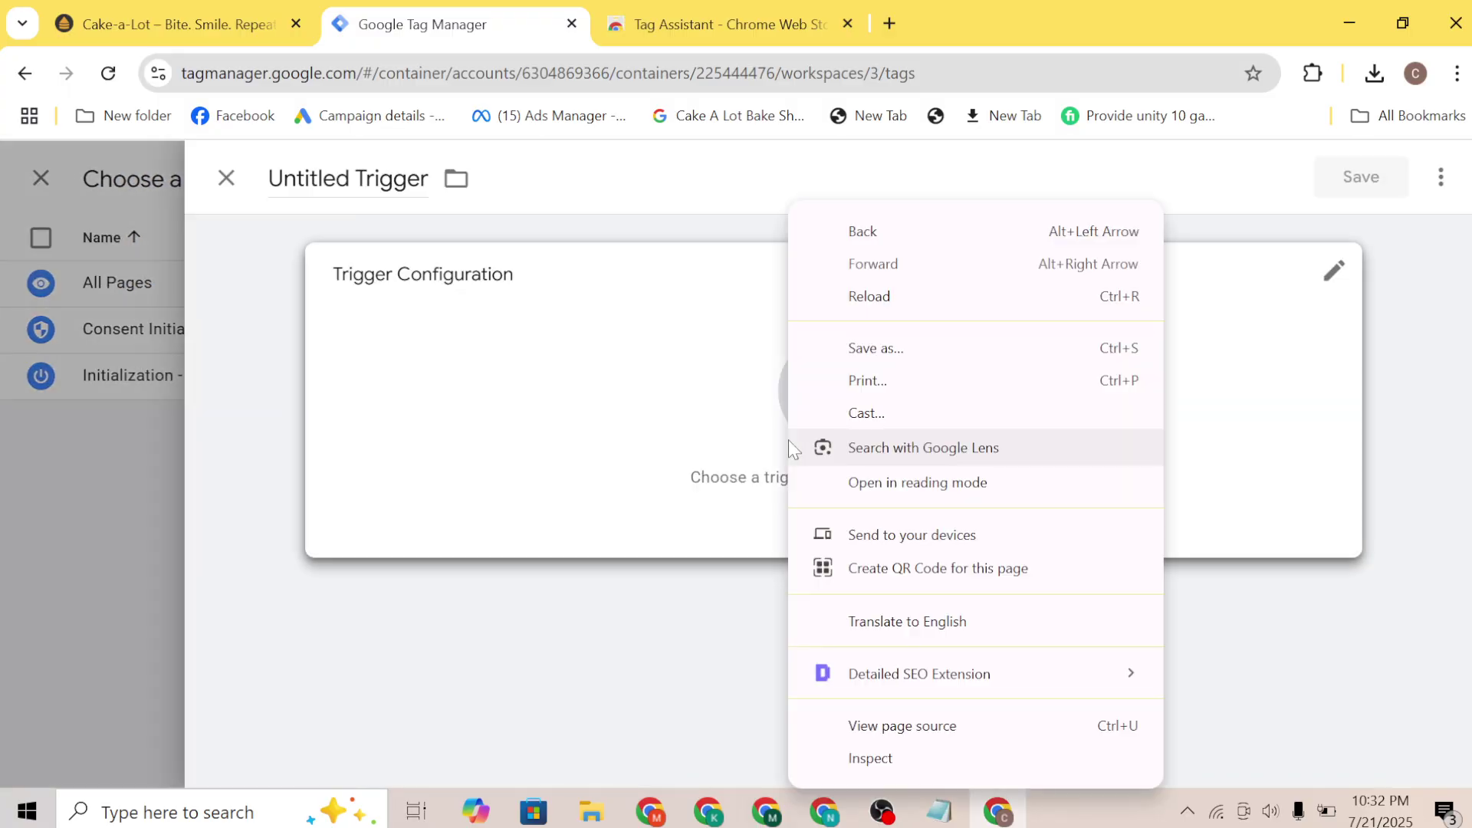
click(688, 428)
scroll(1032, 649, down, 3)
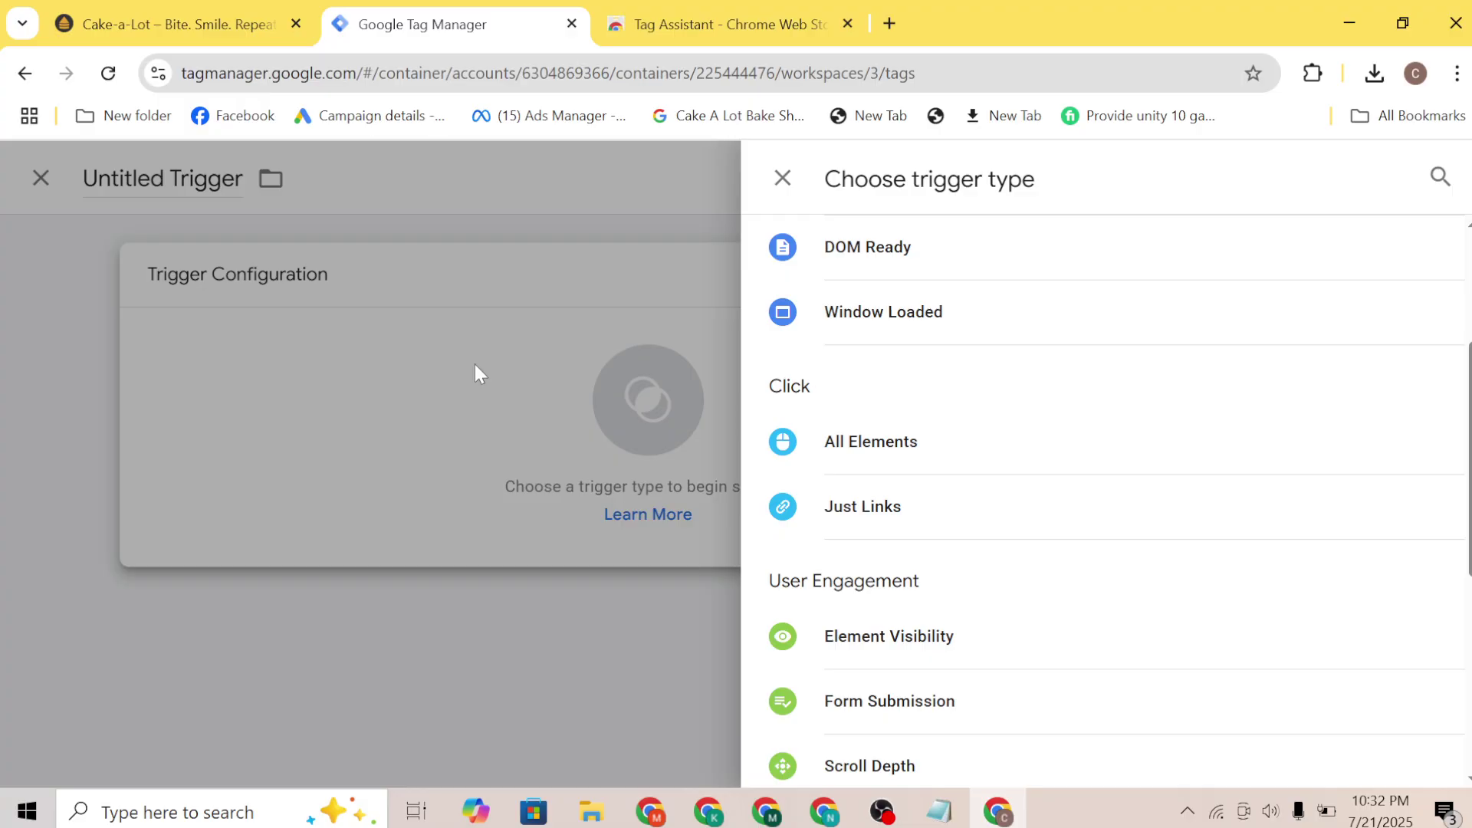
Switch to the Notepad document and add the line "button call" below the website visitors item
click(940, 811)
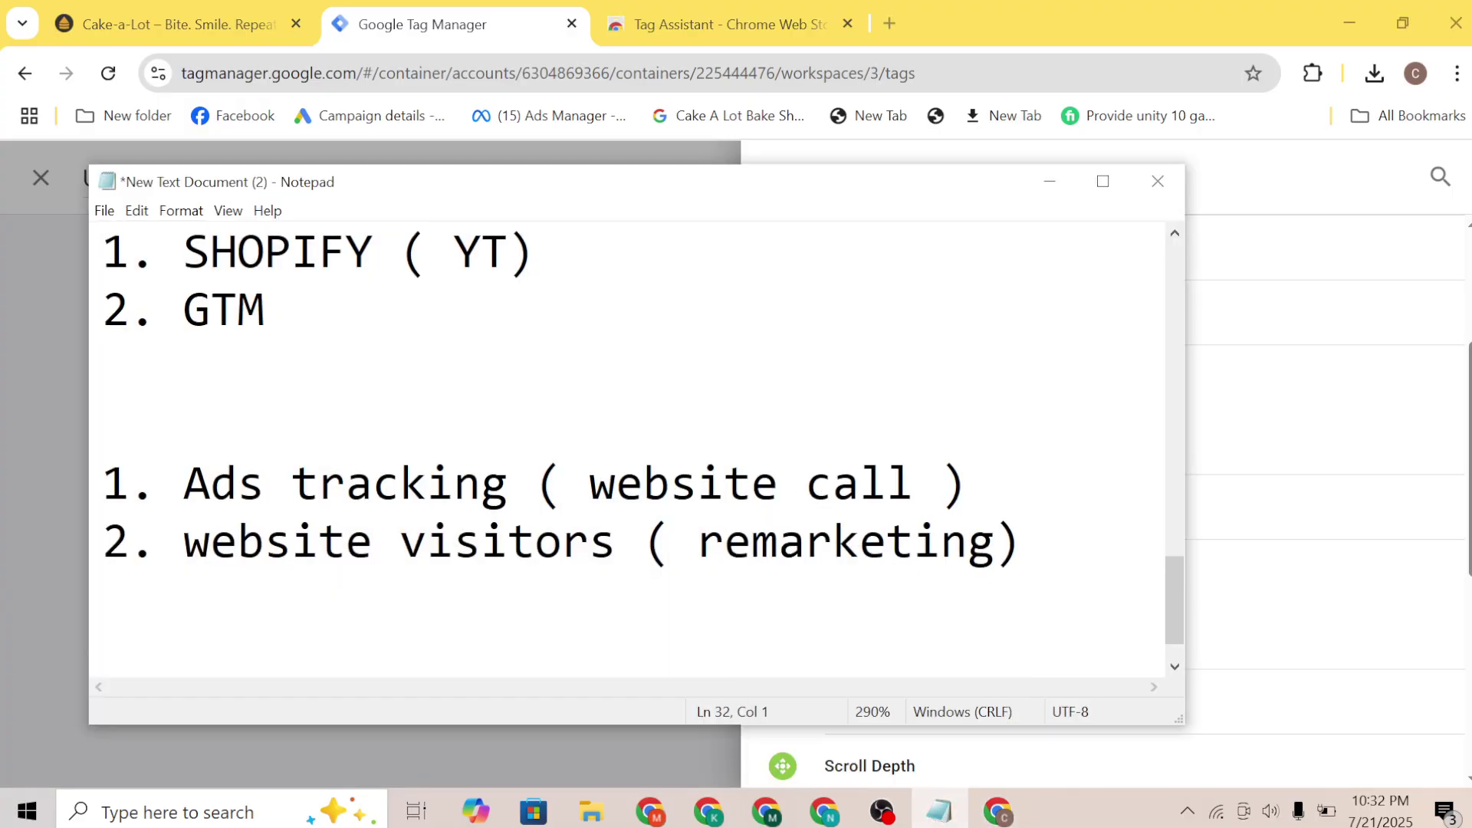
key(Return)
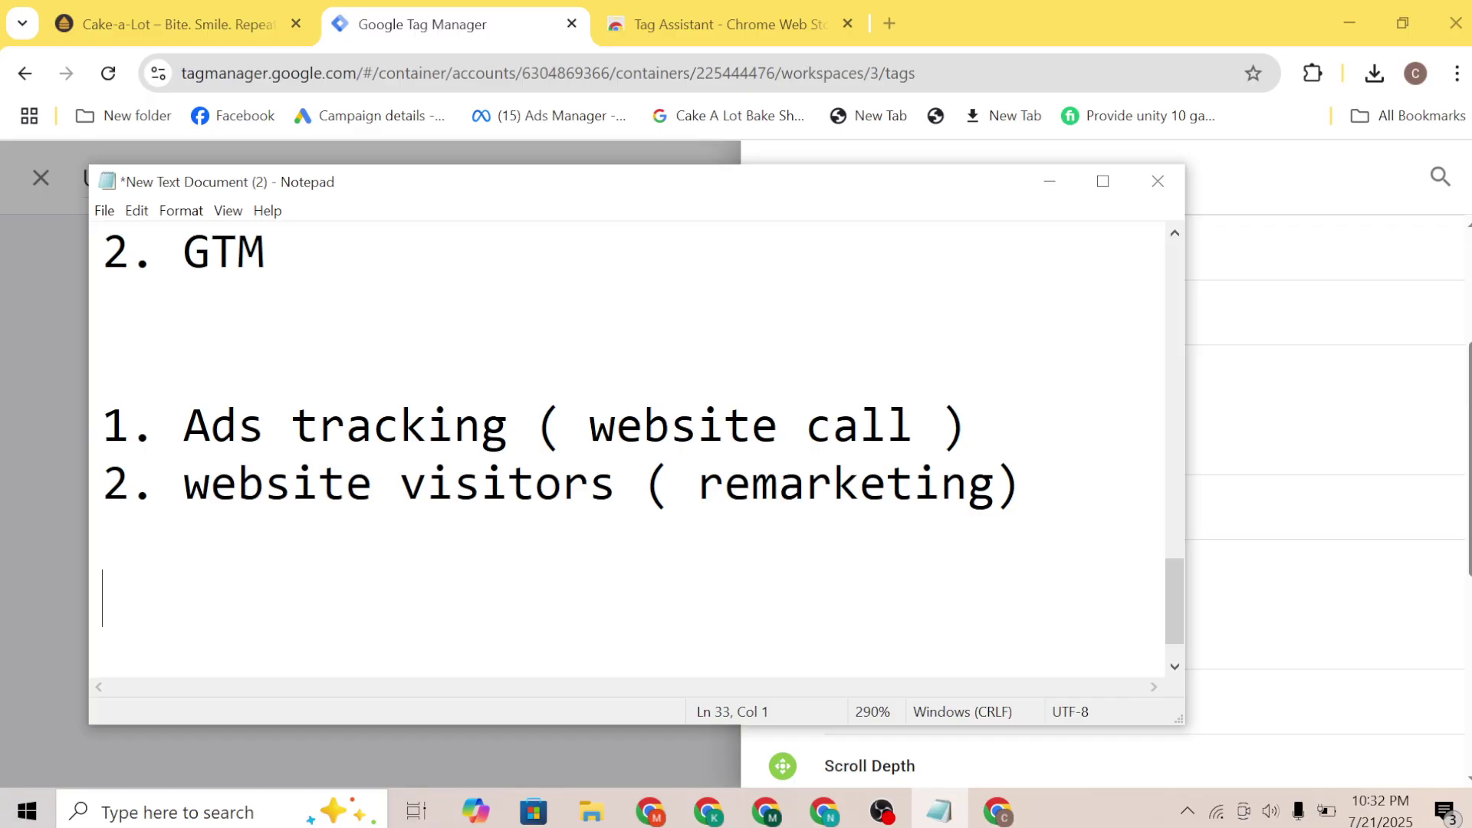
text(butto)
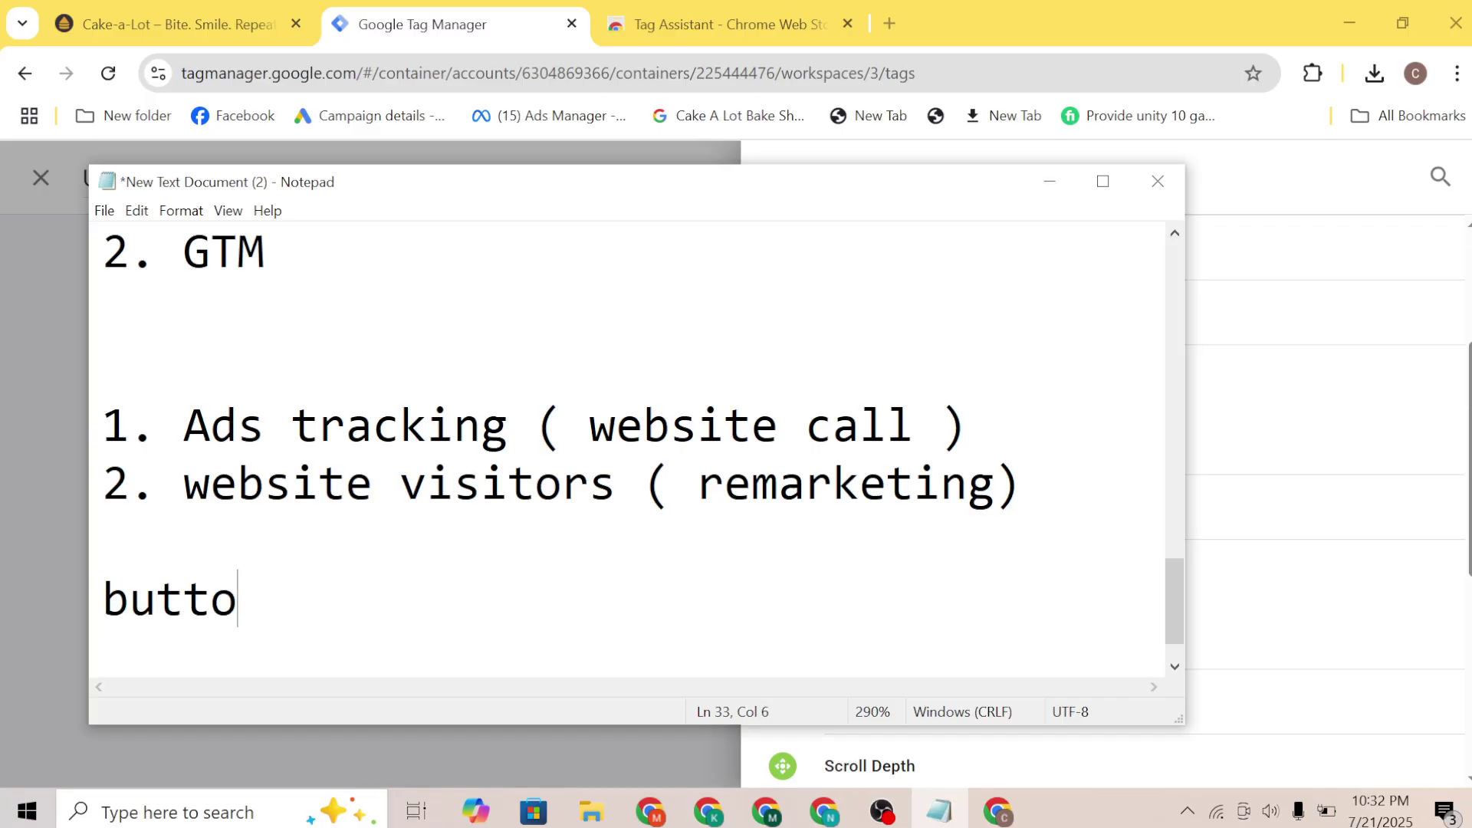
text(n call)
key(Return)
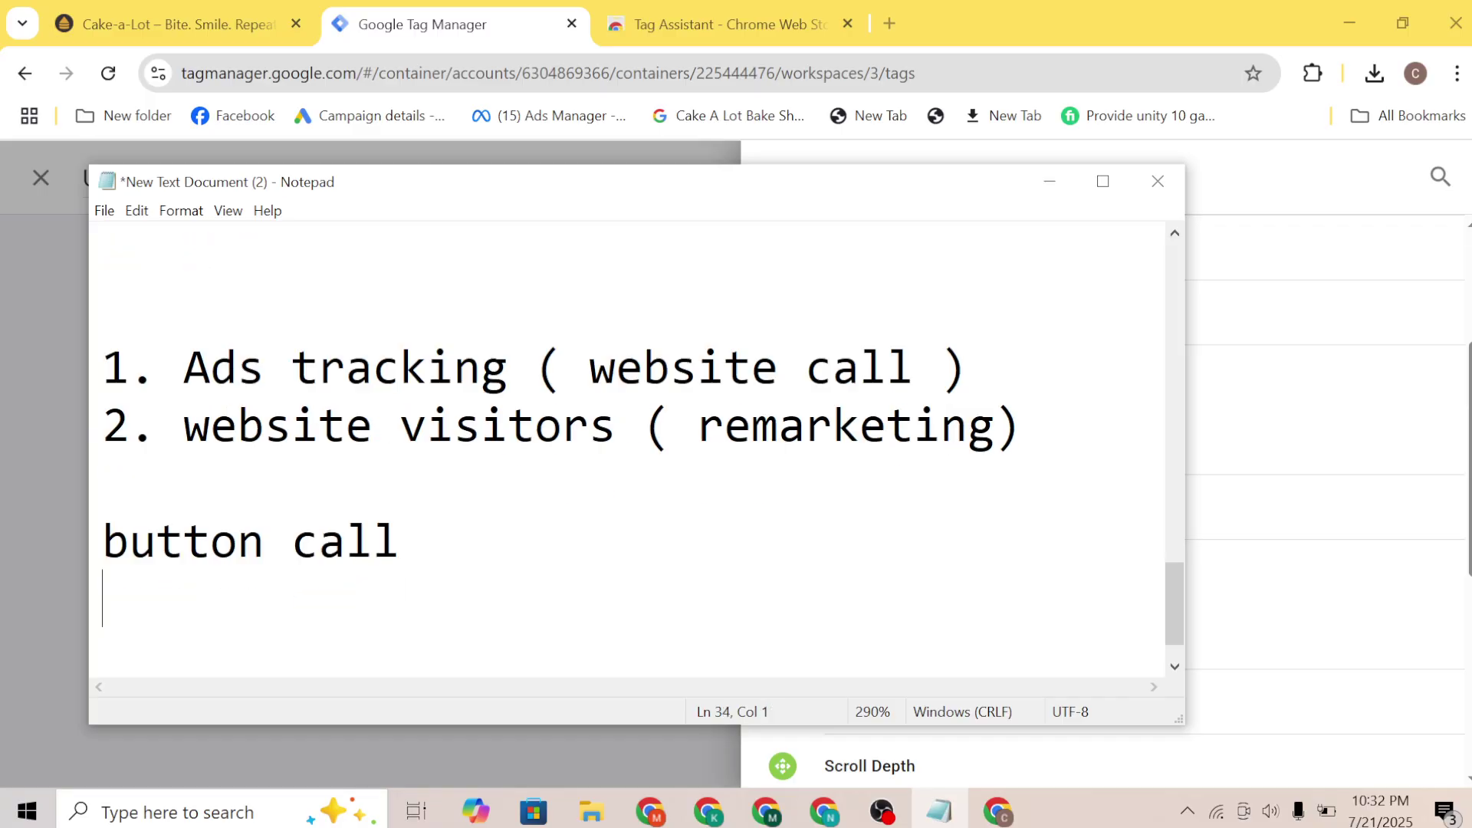
Add the line "tag a code or script" below "button call" and highlight the word "script"
text(tag )
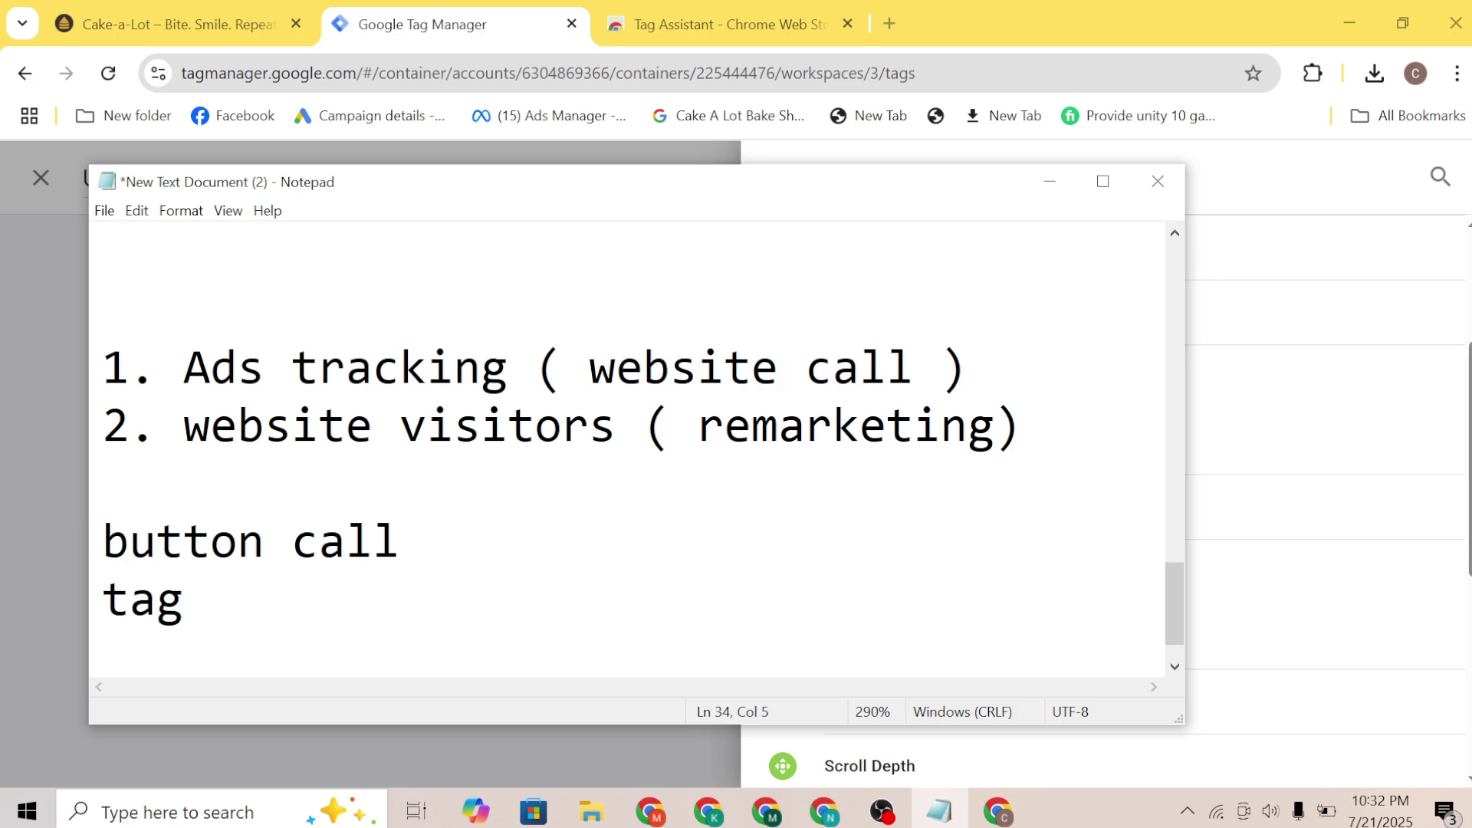
text(a code)
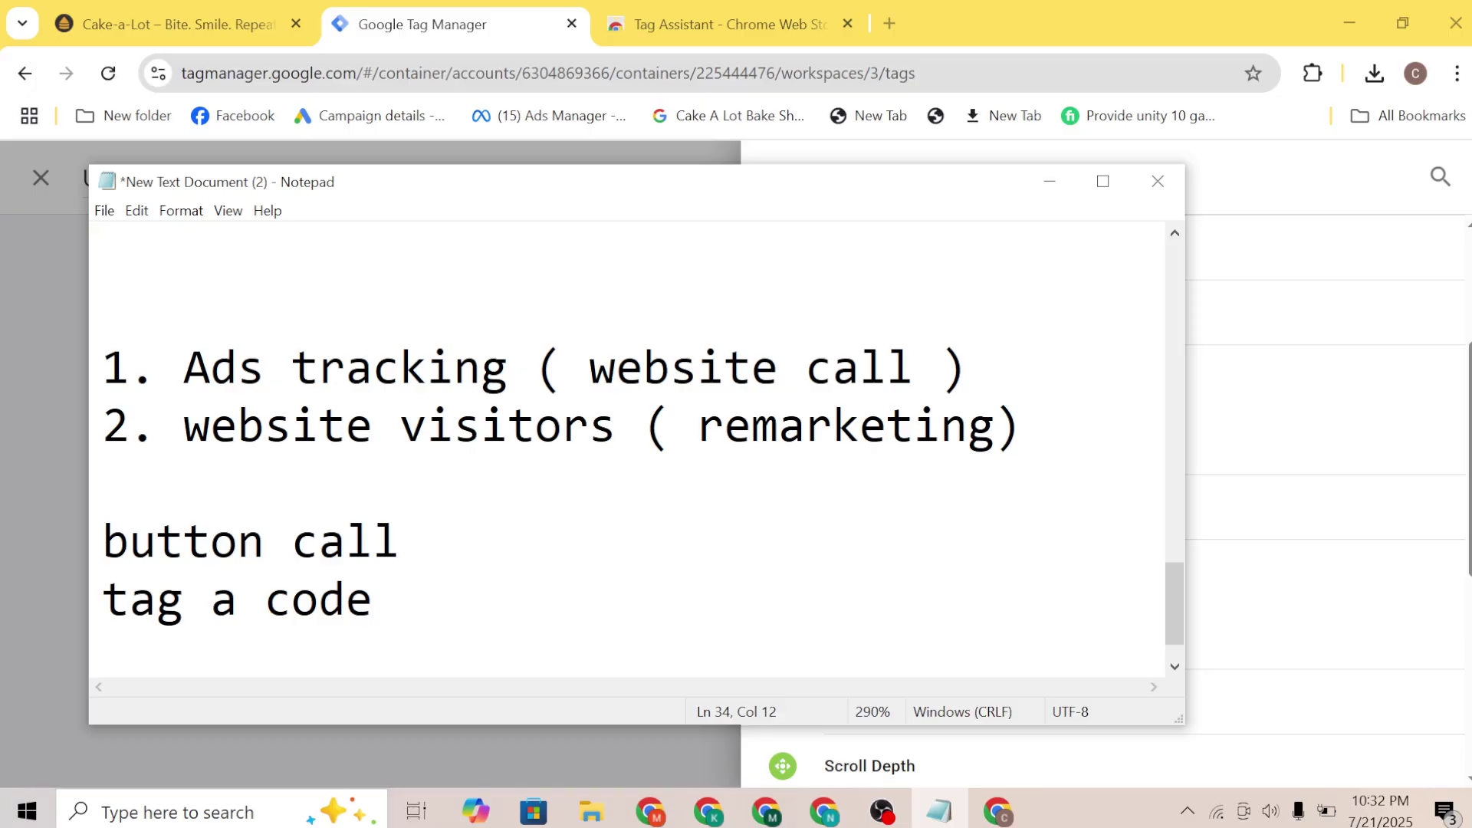
text( or scripte)
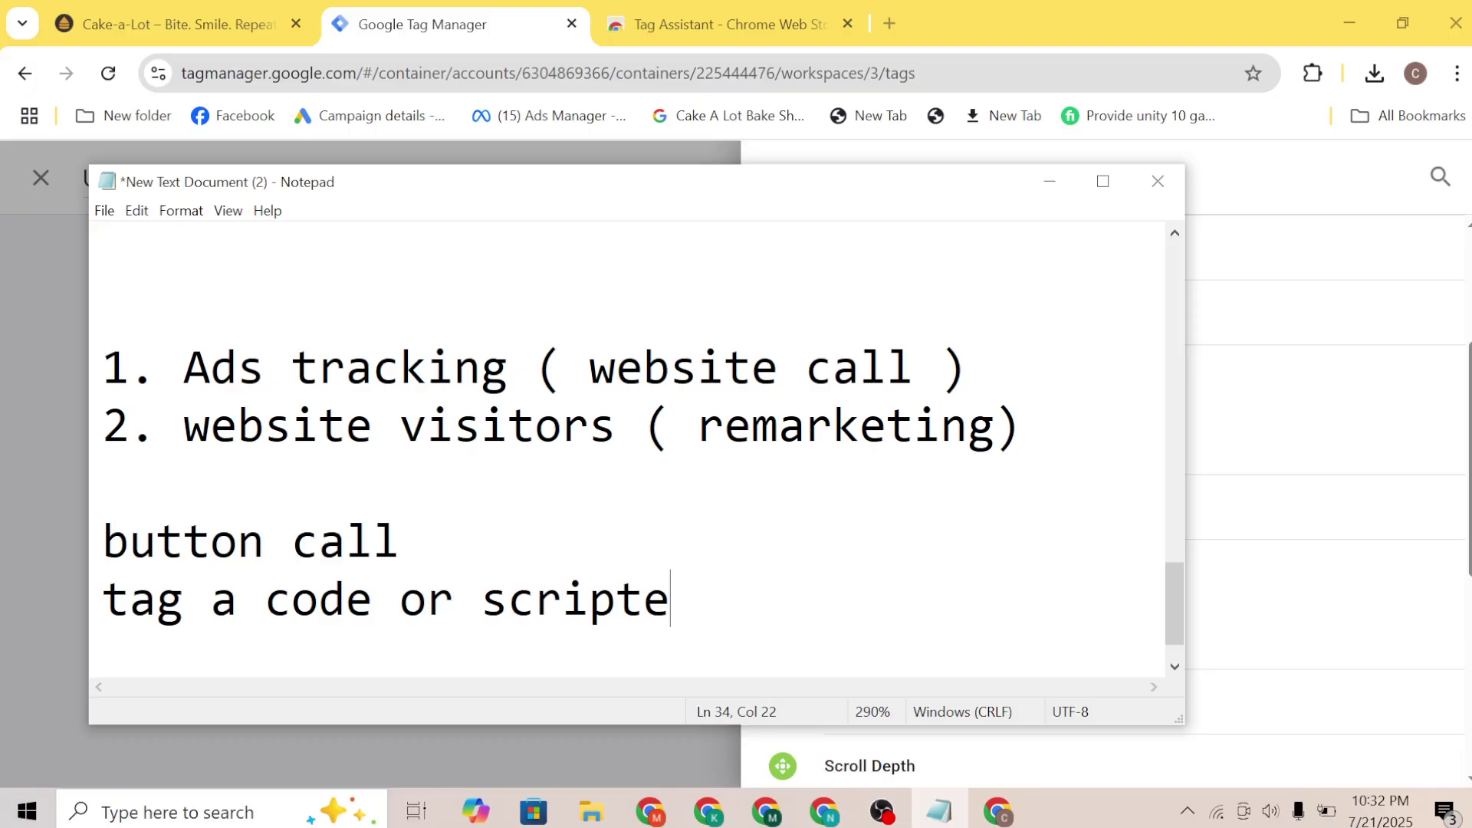
key(BackSpace)
key(BackSpace)
key(shift+Left)
key(shift+Left)
key(shift+Left)
key(shift+Left)
key(shift+Left)
key(shift+Left)
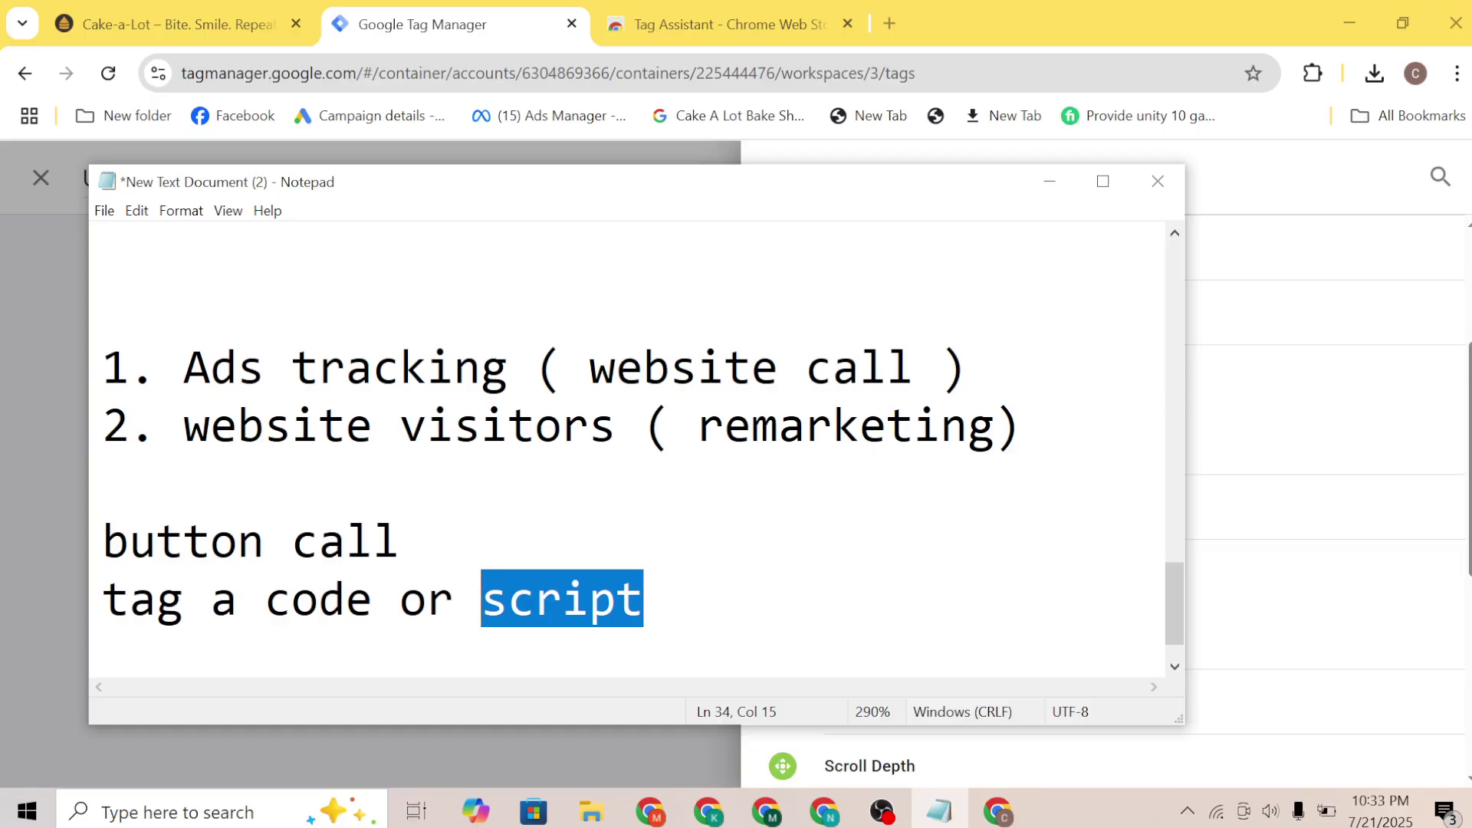
Put the Notepad document away, and close the untitled trigger, trigger list and untitled tag in Tag Manager without saving
click(399, 541)
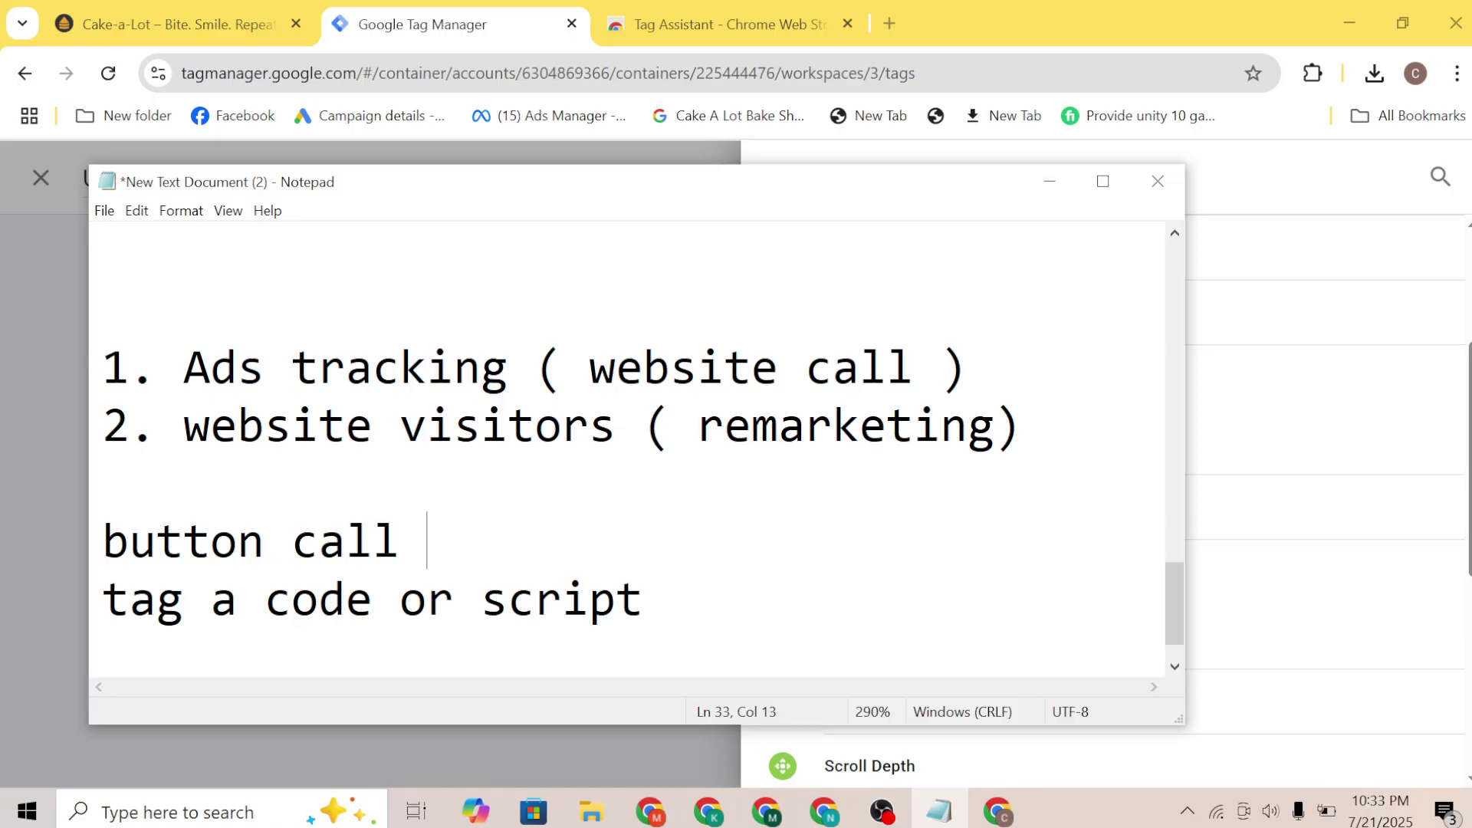
click(1065, 182)
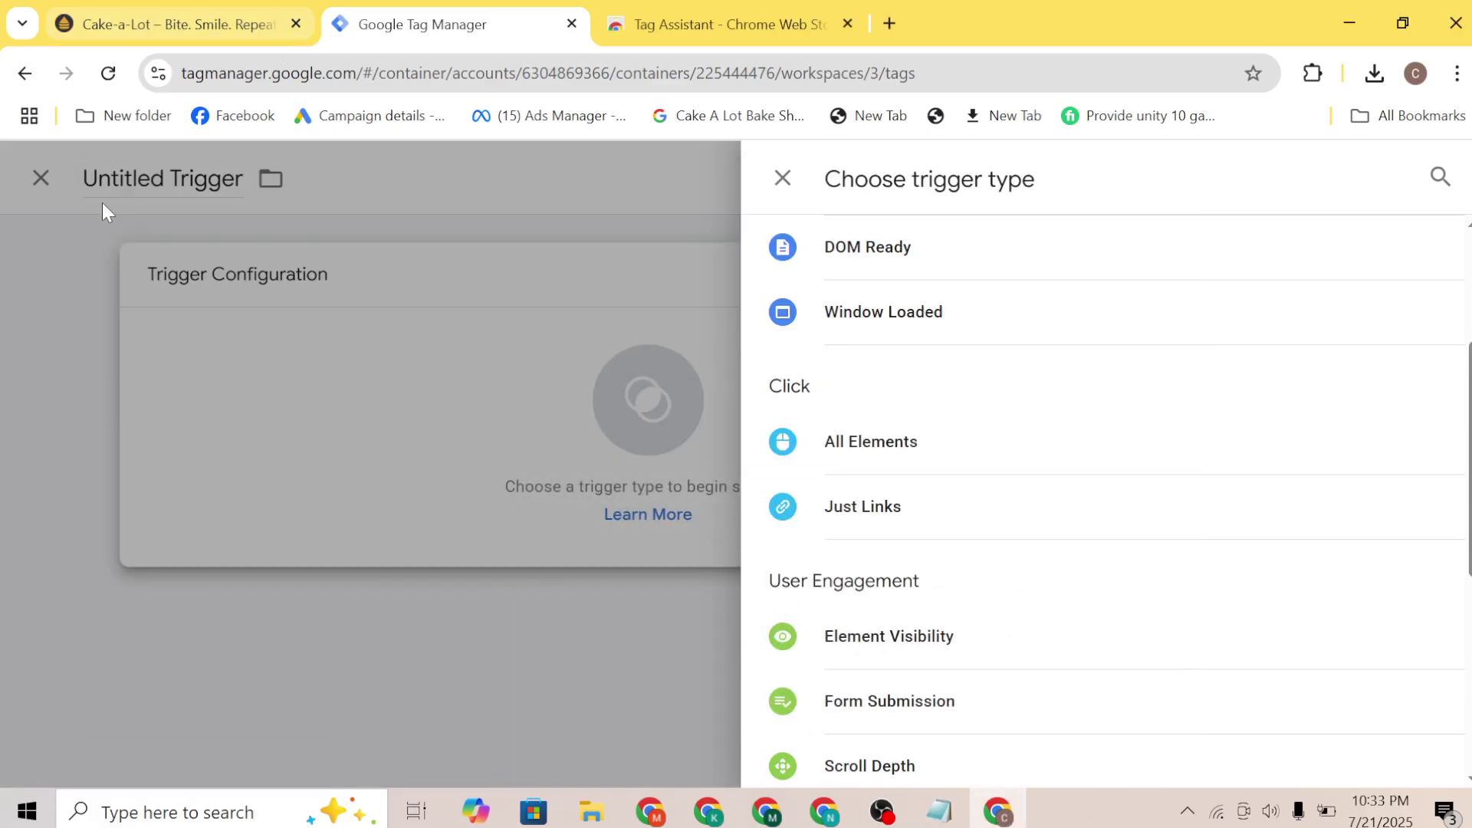
click(44, 177)
click(227, 185)
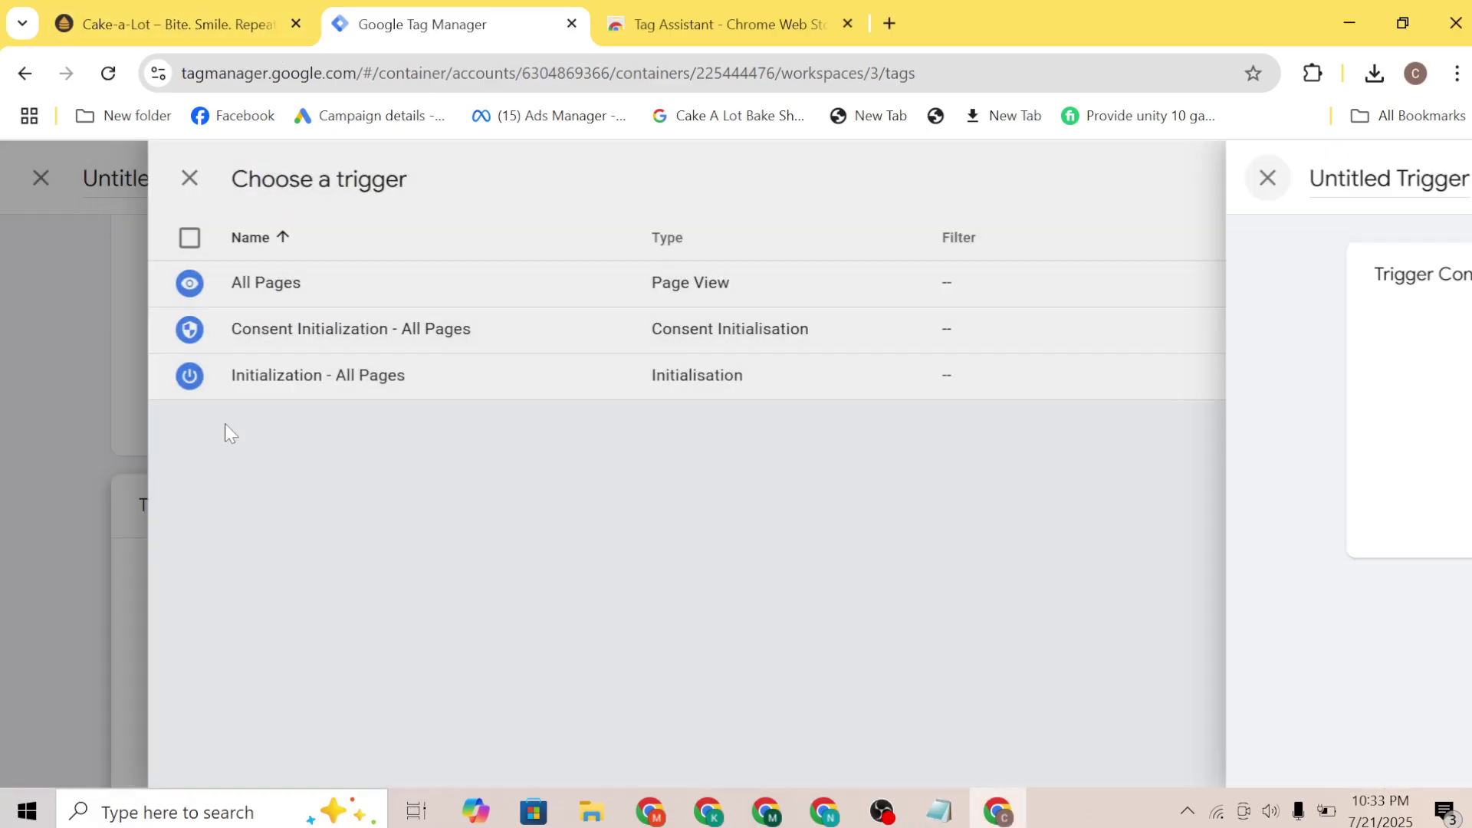
click(228, 184)
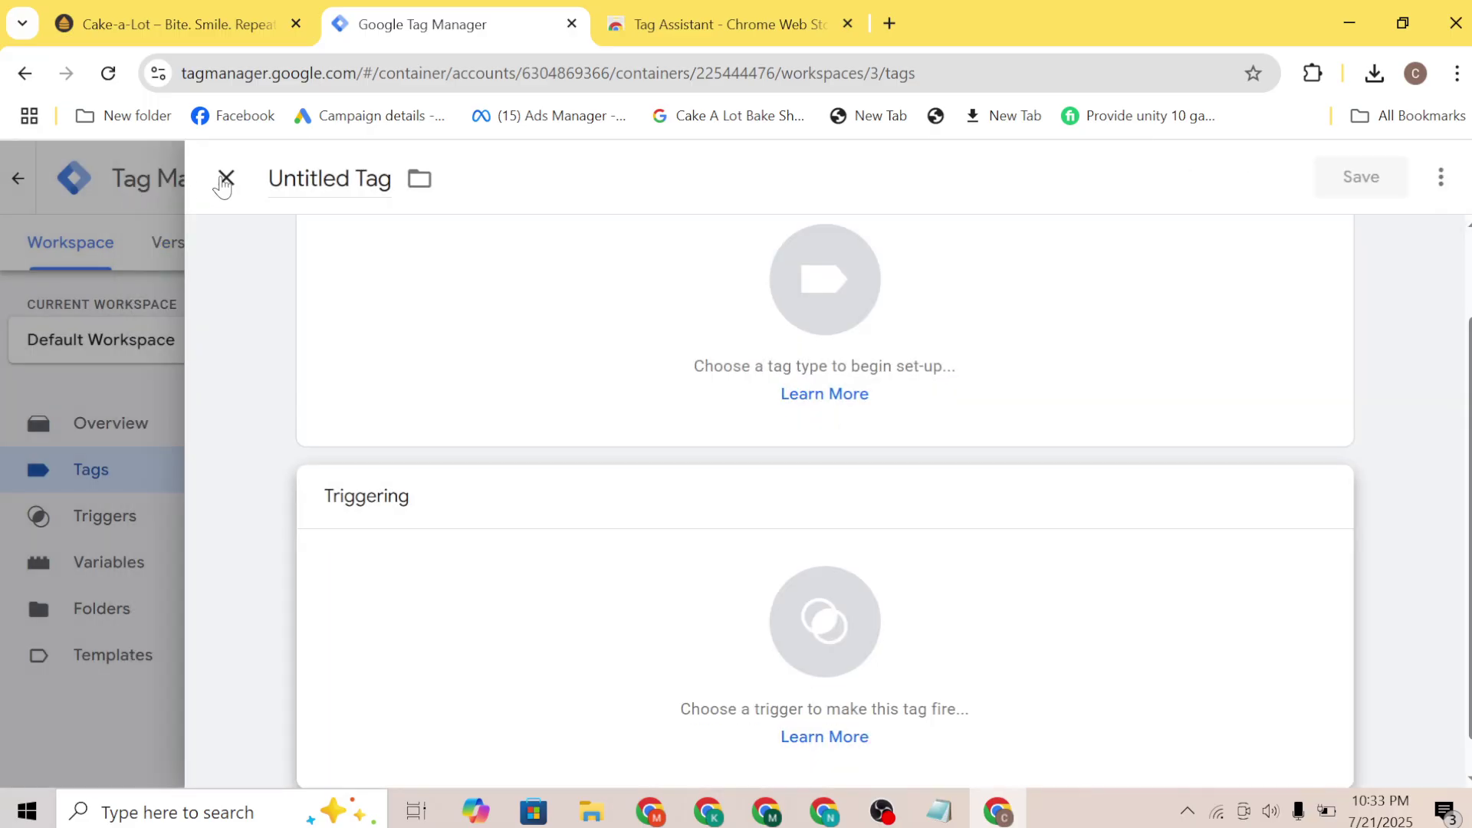
click(225, 181)
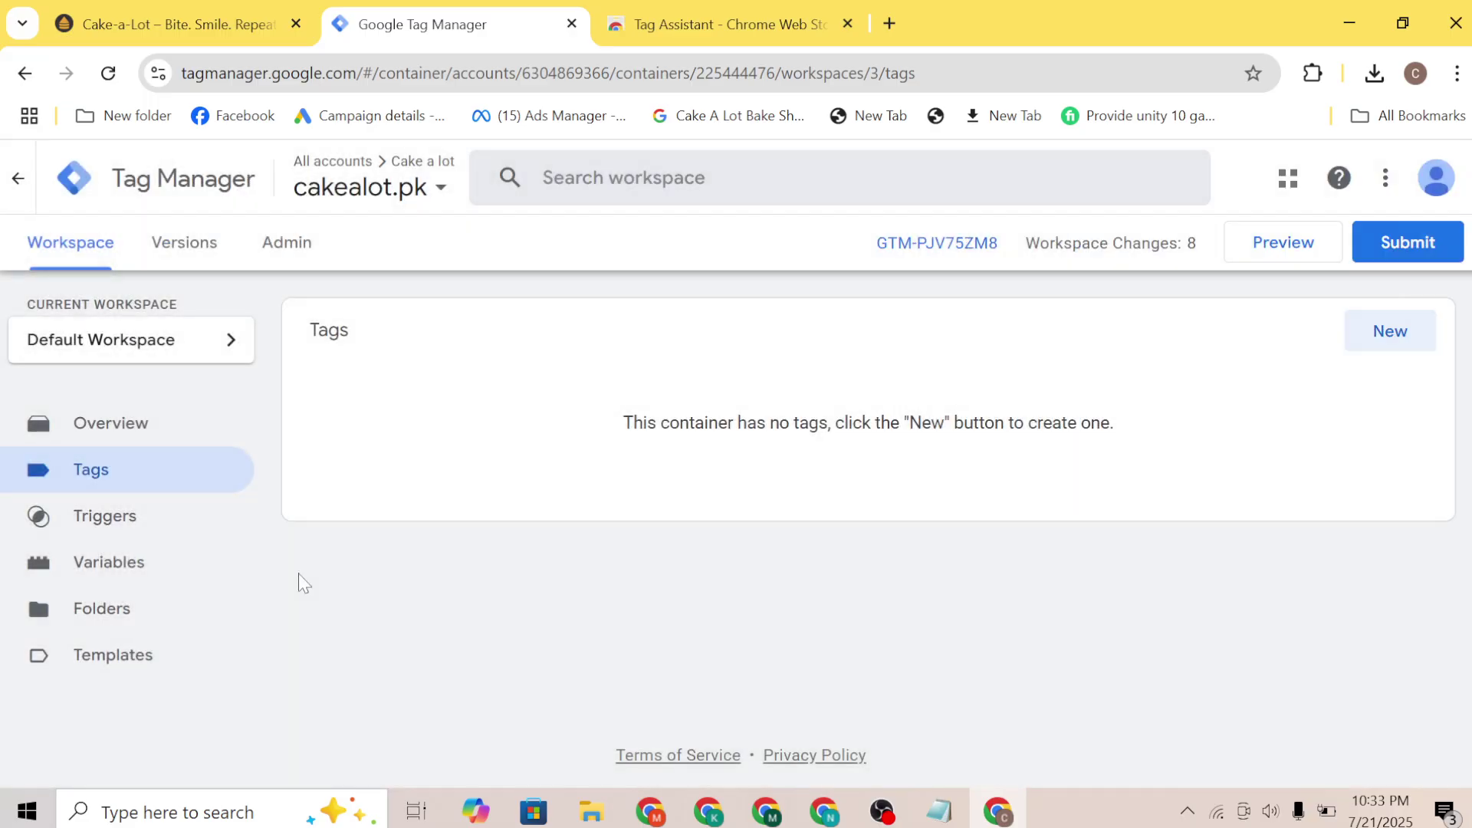
Look through the container's Folders section, including the new folder prompt and the options for adding items to Unfiled items
click(109, 608)
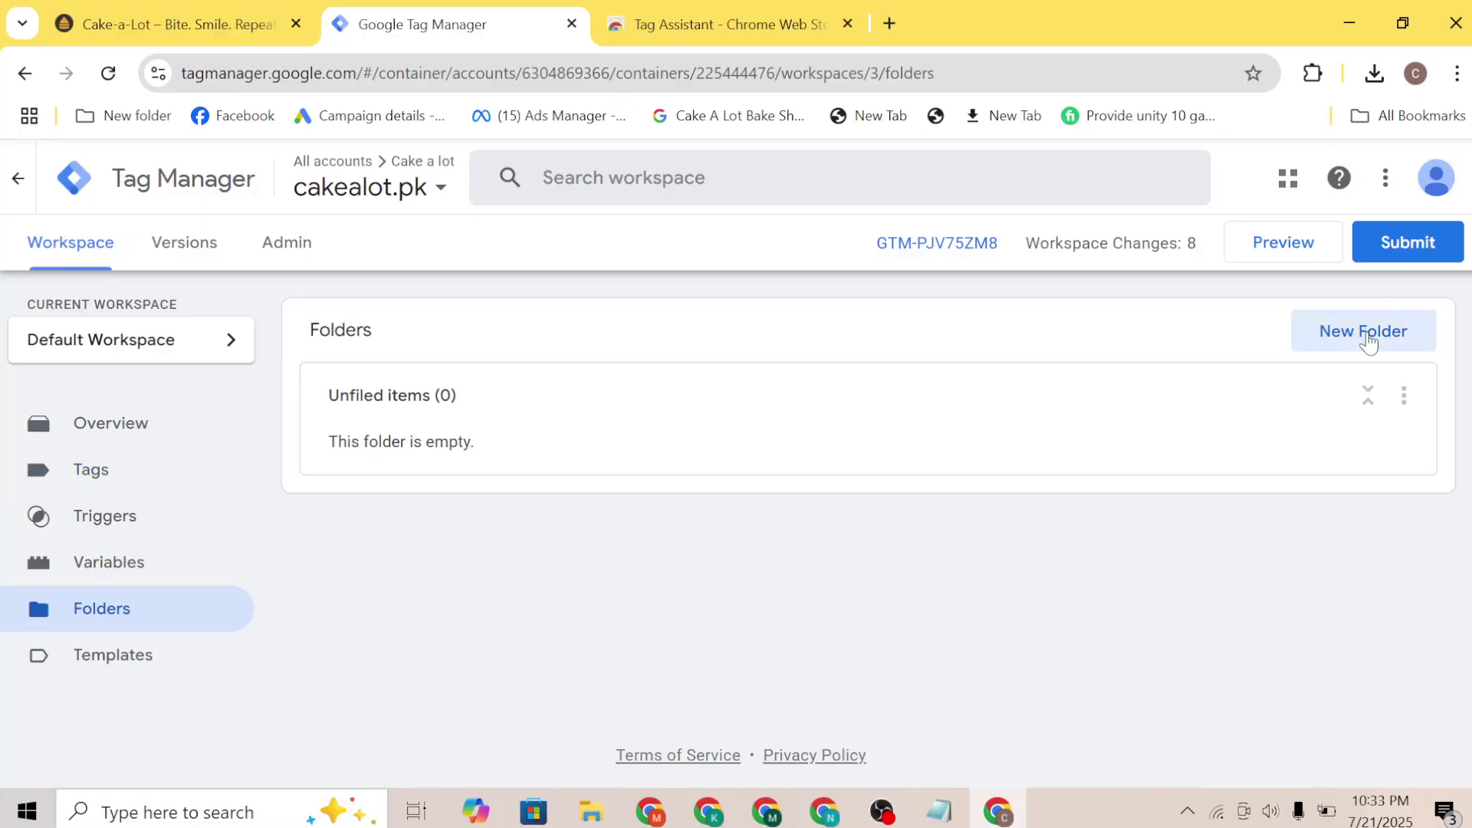
click(1362, 336)
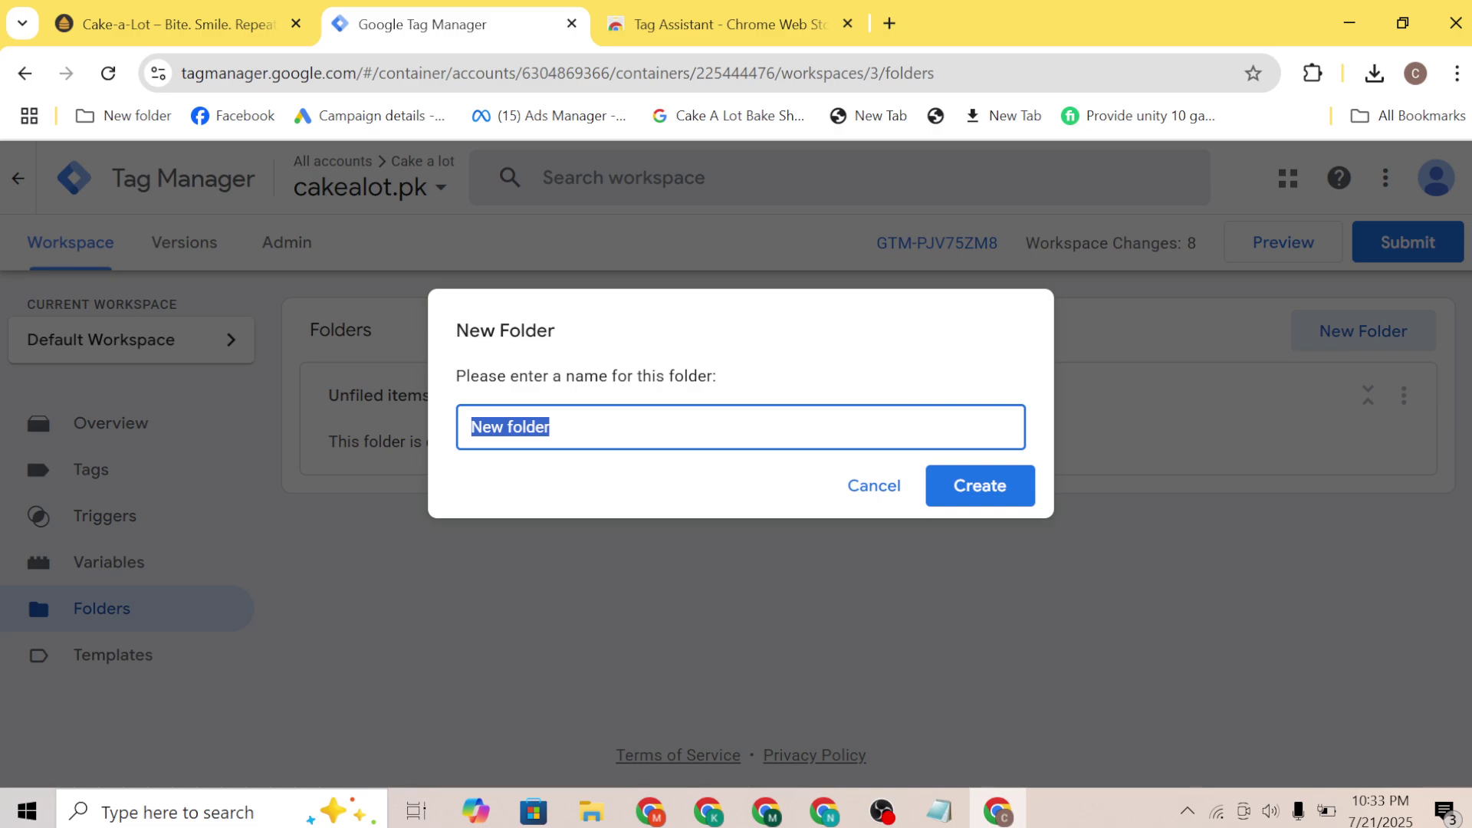
click(873, 485)
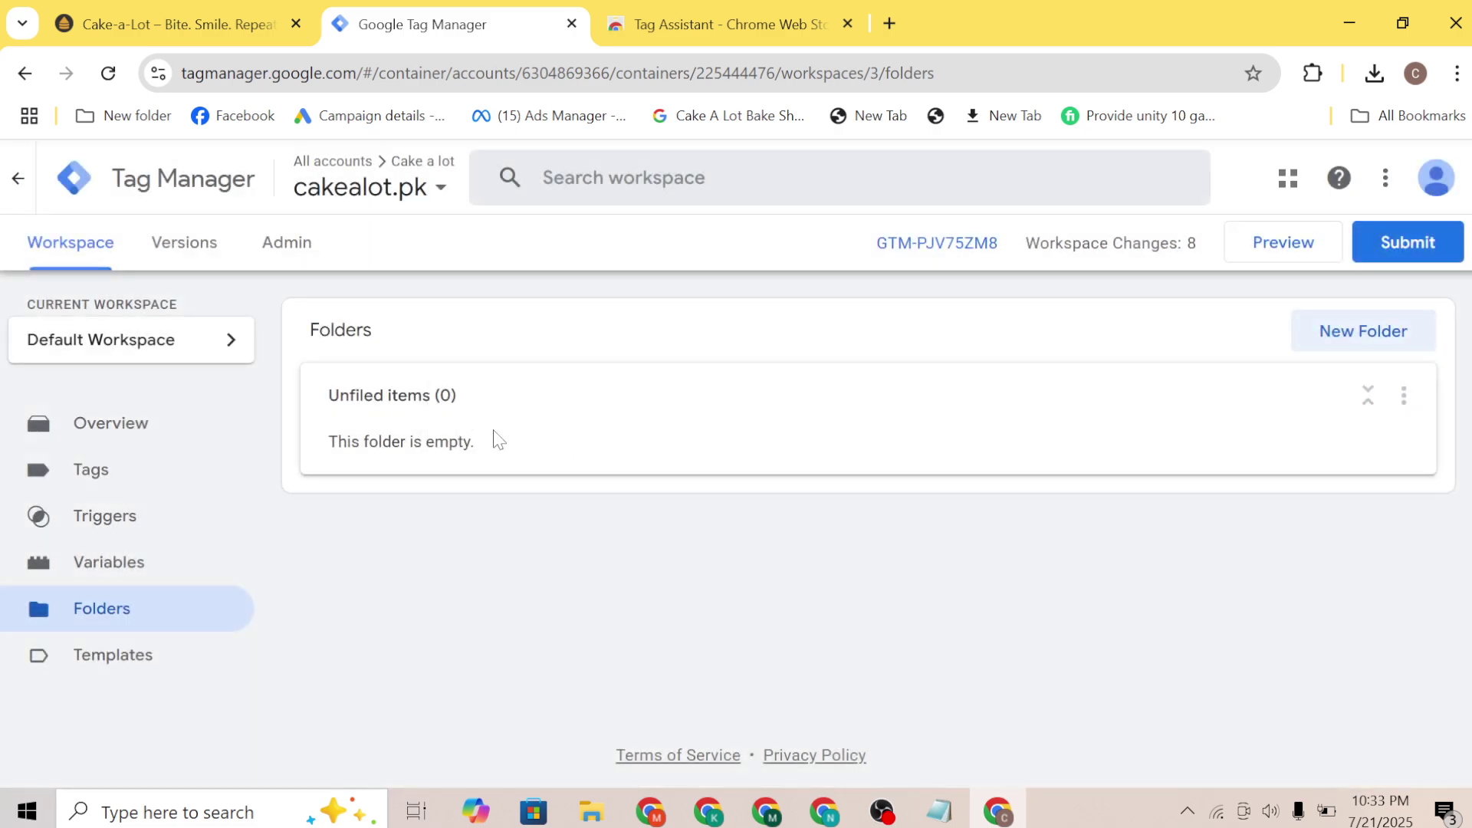
click(1366, 401)
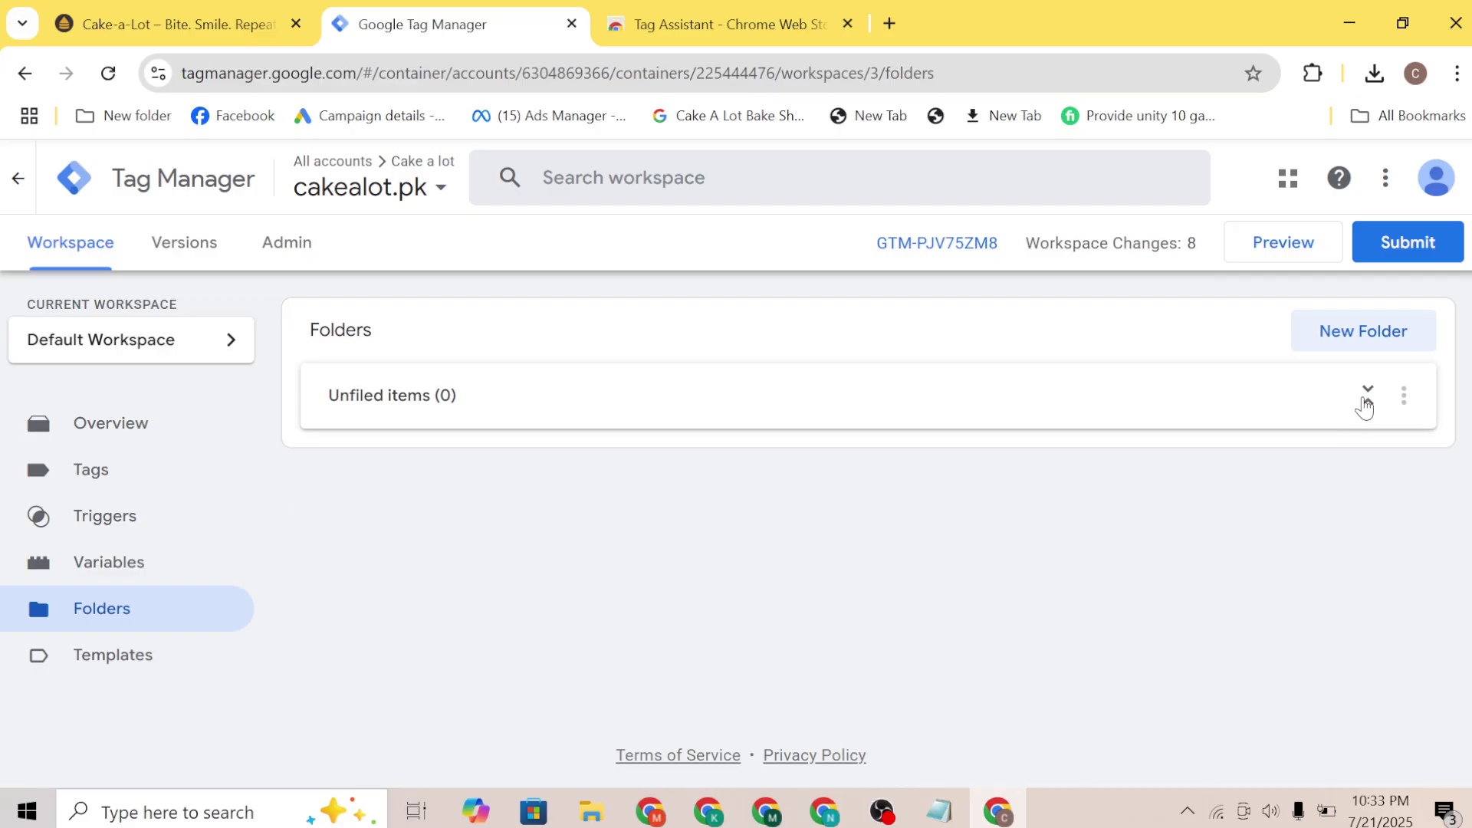
click(1366, 400)
click(1404, 397)
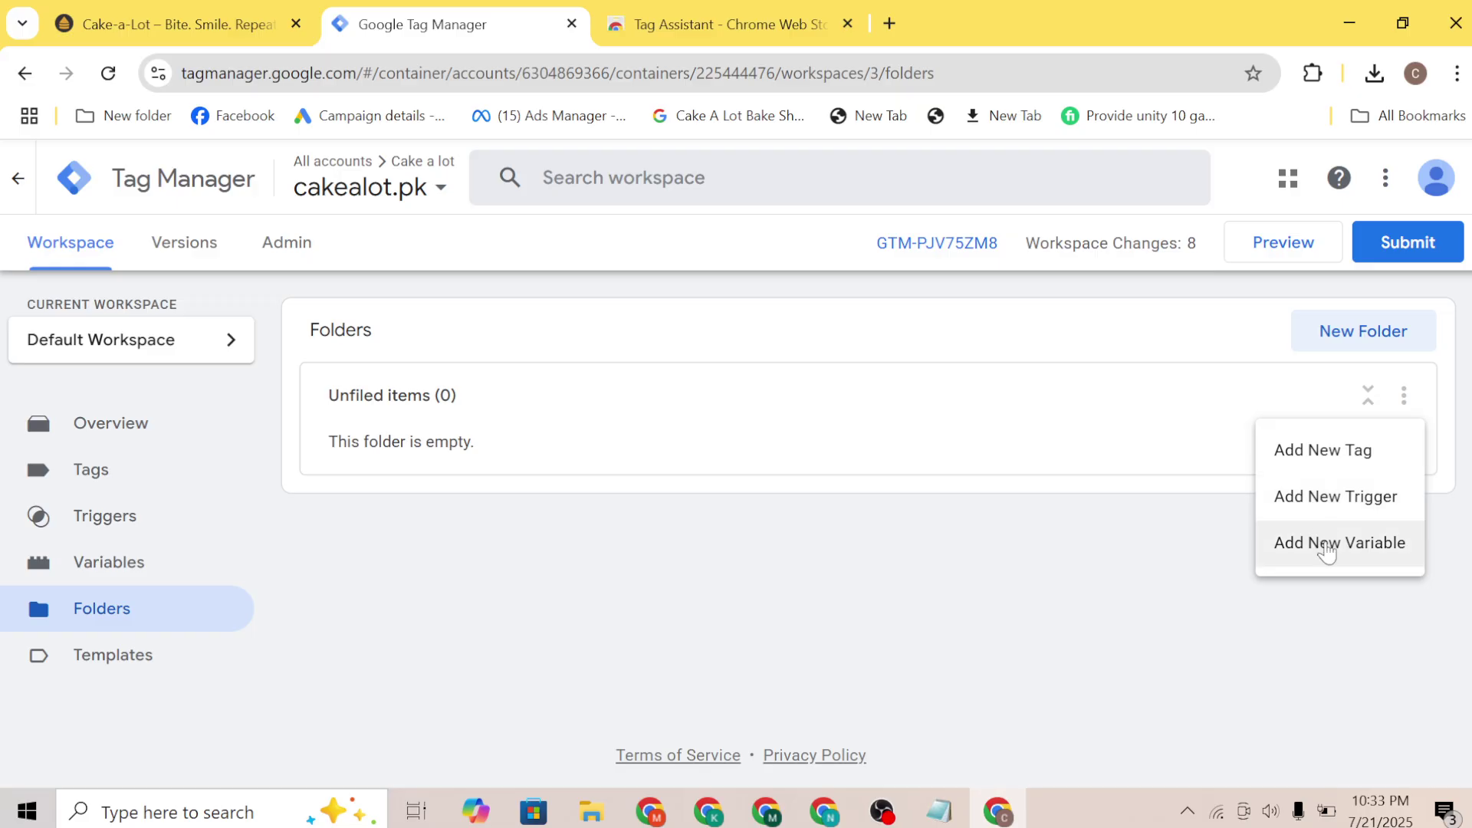
View the Tag Templates and Variable Templates sections of the container
click(115, 661)
click(106, 665)
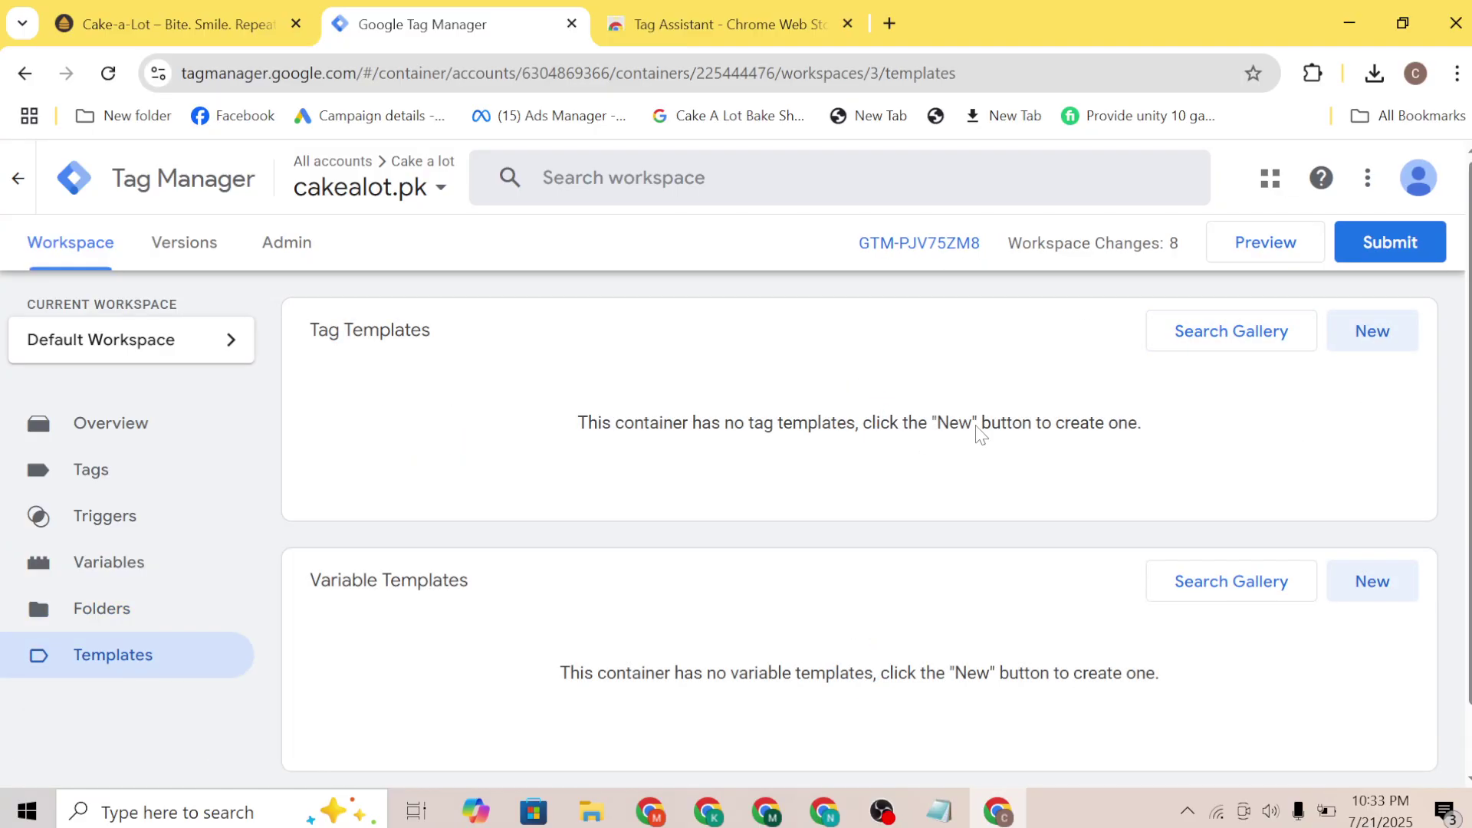
scroll(978, 433, down, 1)
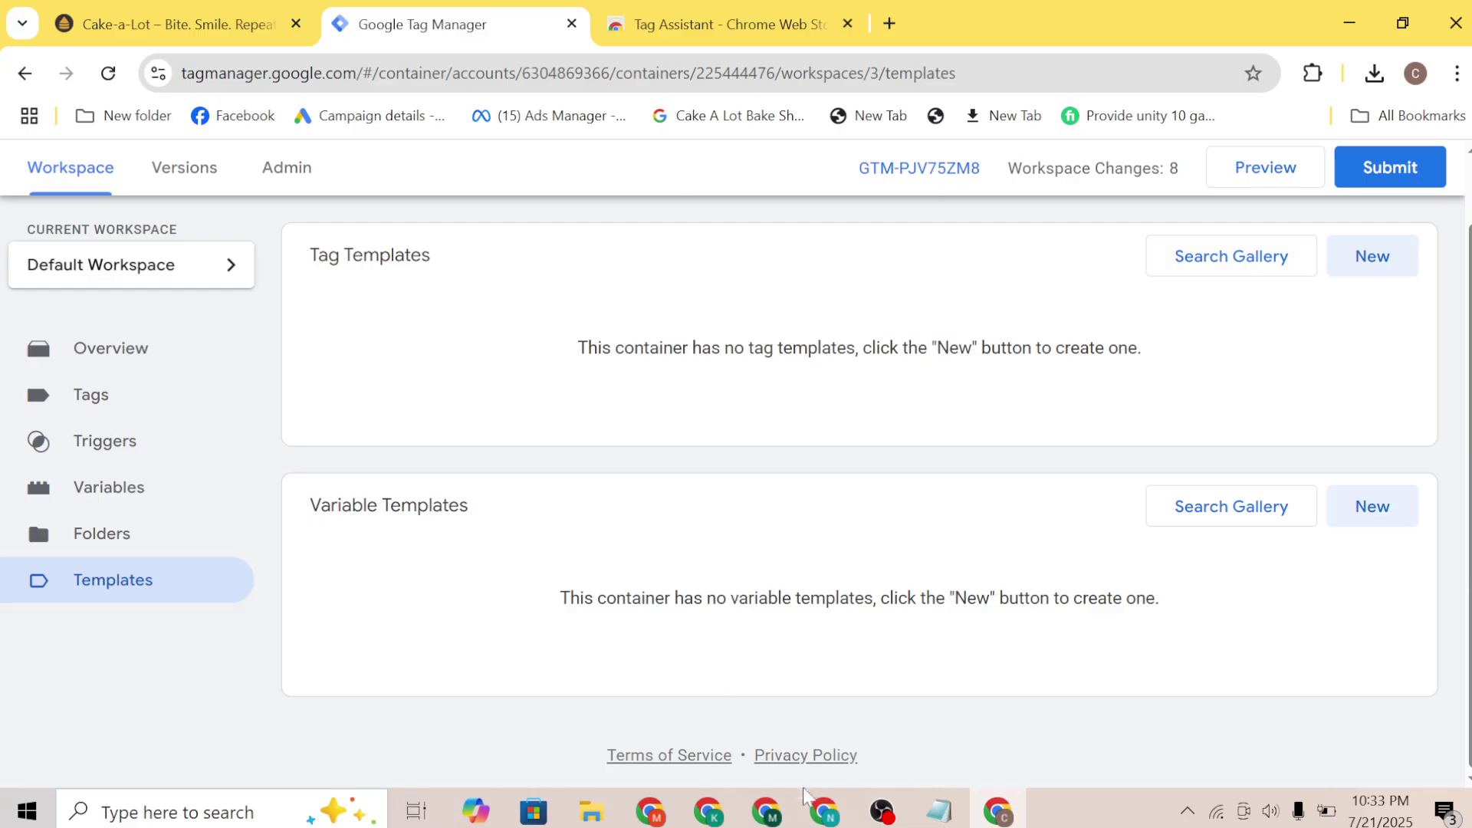
Switch to the Google Meet call window to check the meeting, and return to Tag Manager
mouse_move(664, 817)
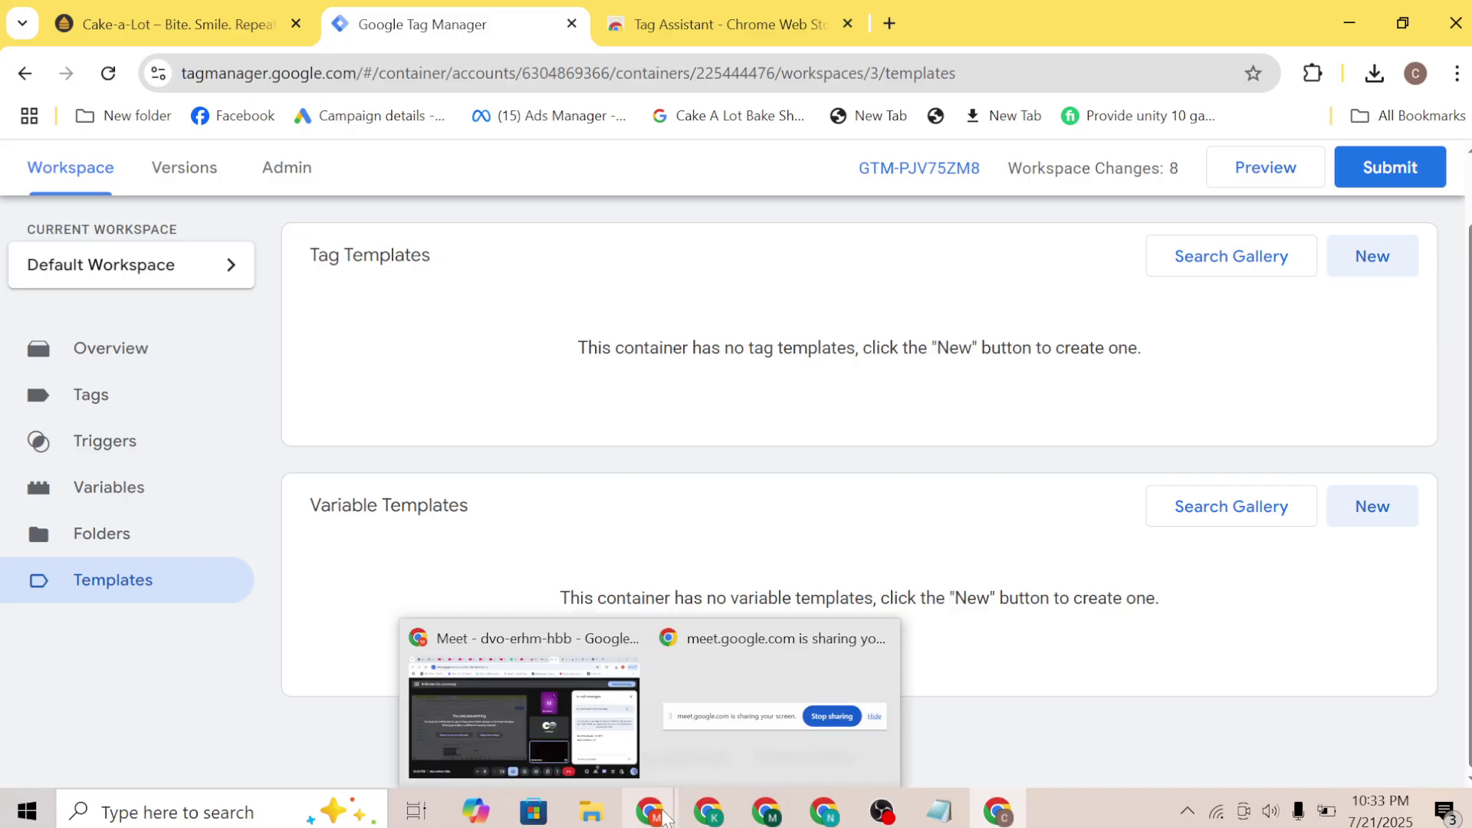
click(537, 713)
mouse_move(855, 618)
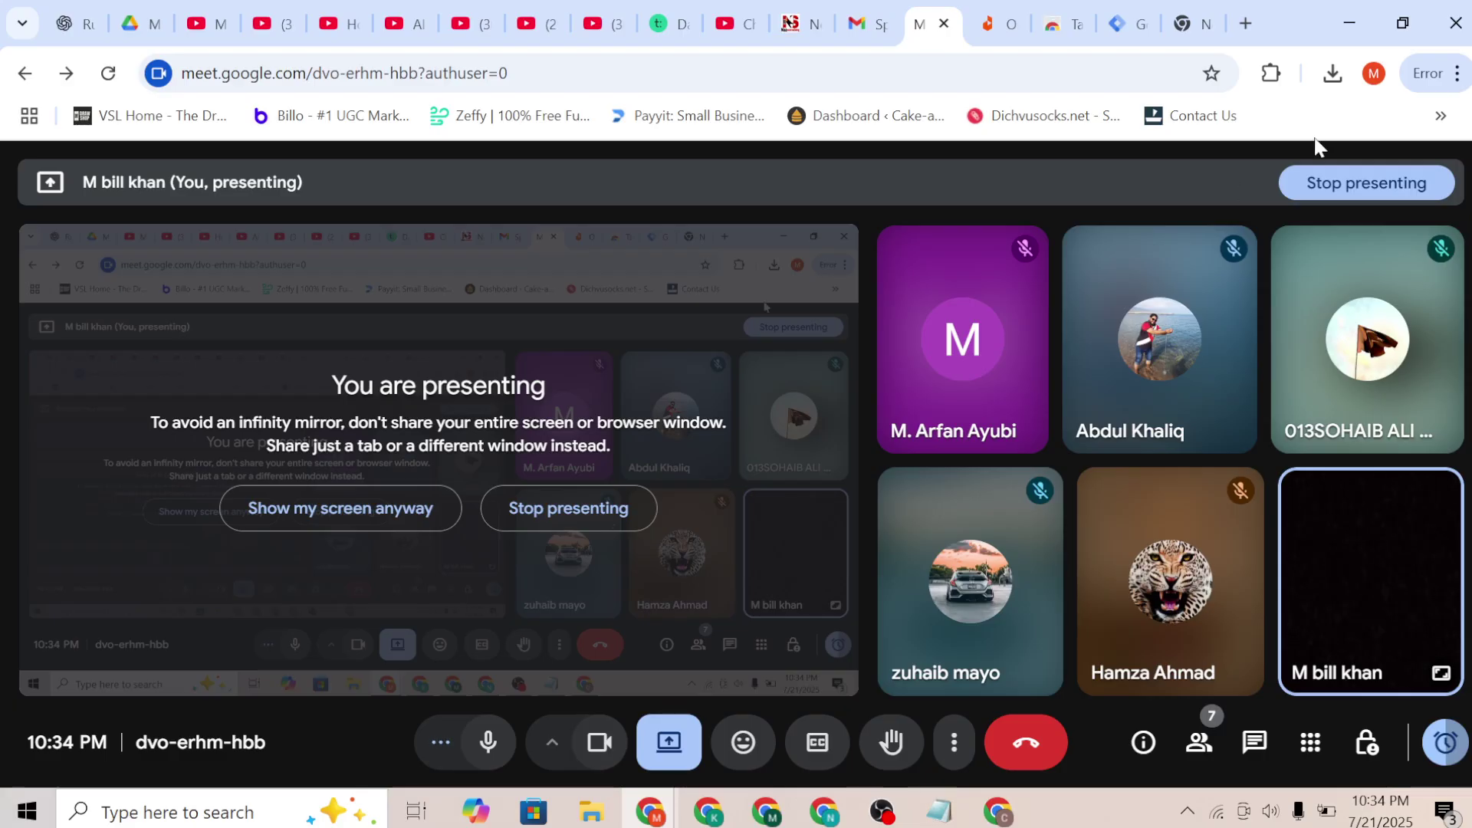
key(alt+Tab)
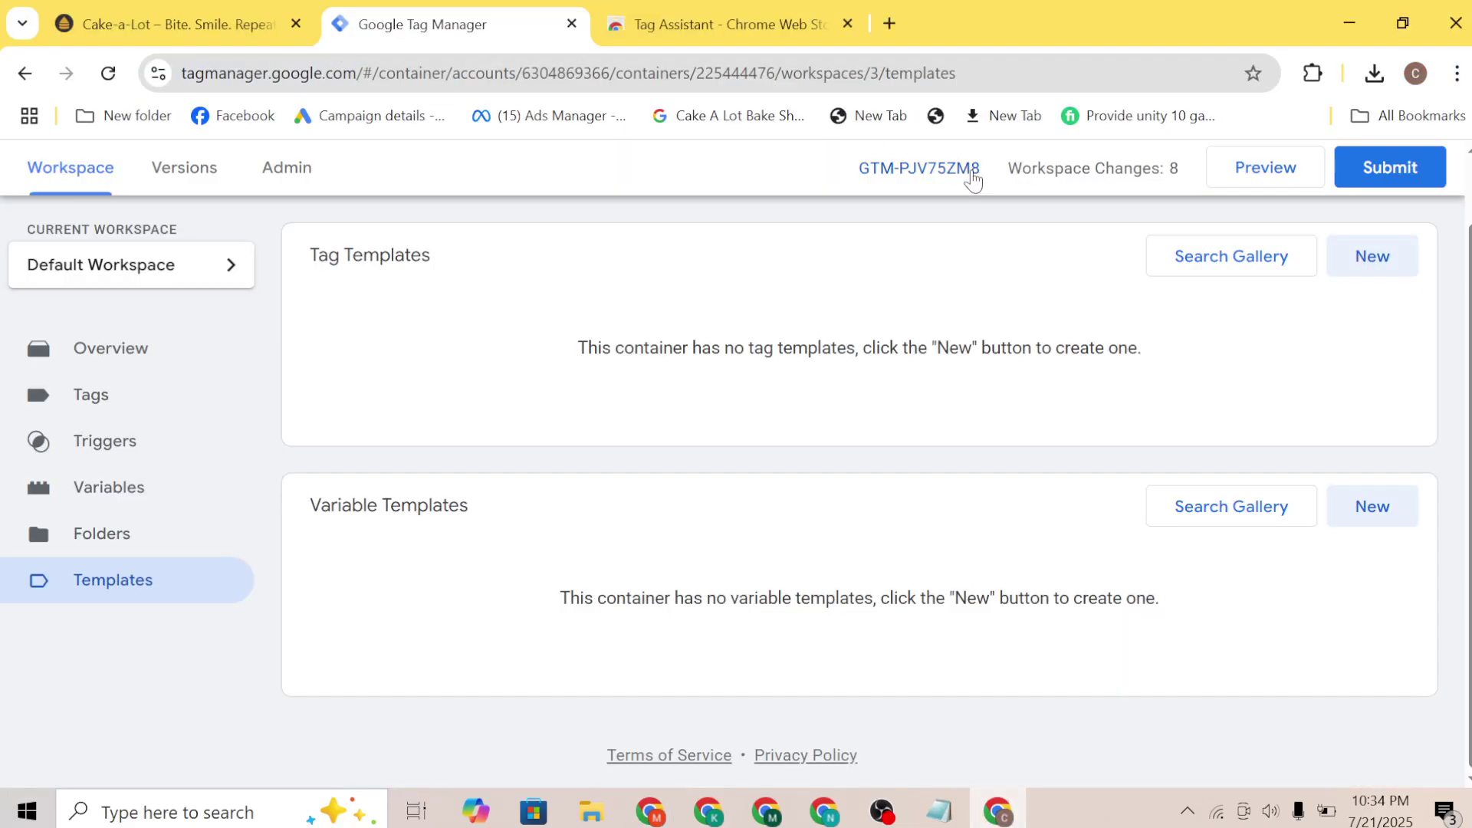
Search Google for "google ads" in a new browser tab and open the first Cake Bakery in Lahore campaign in Google Ads
click(893, 20)
text(google ads)
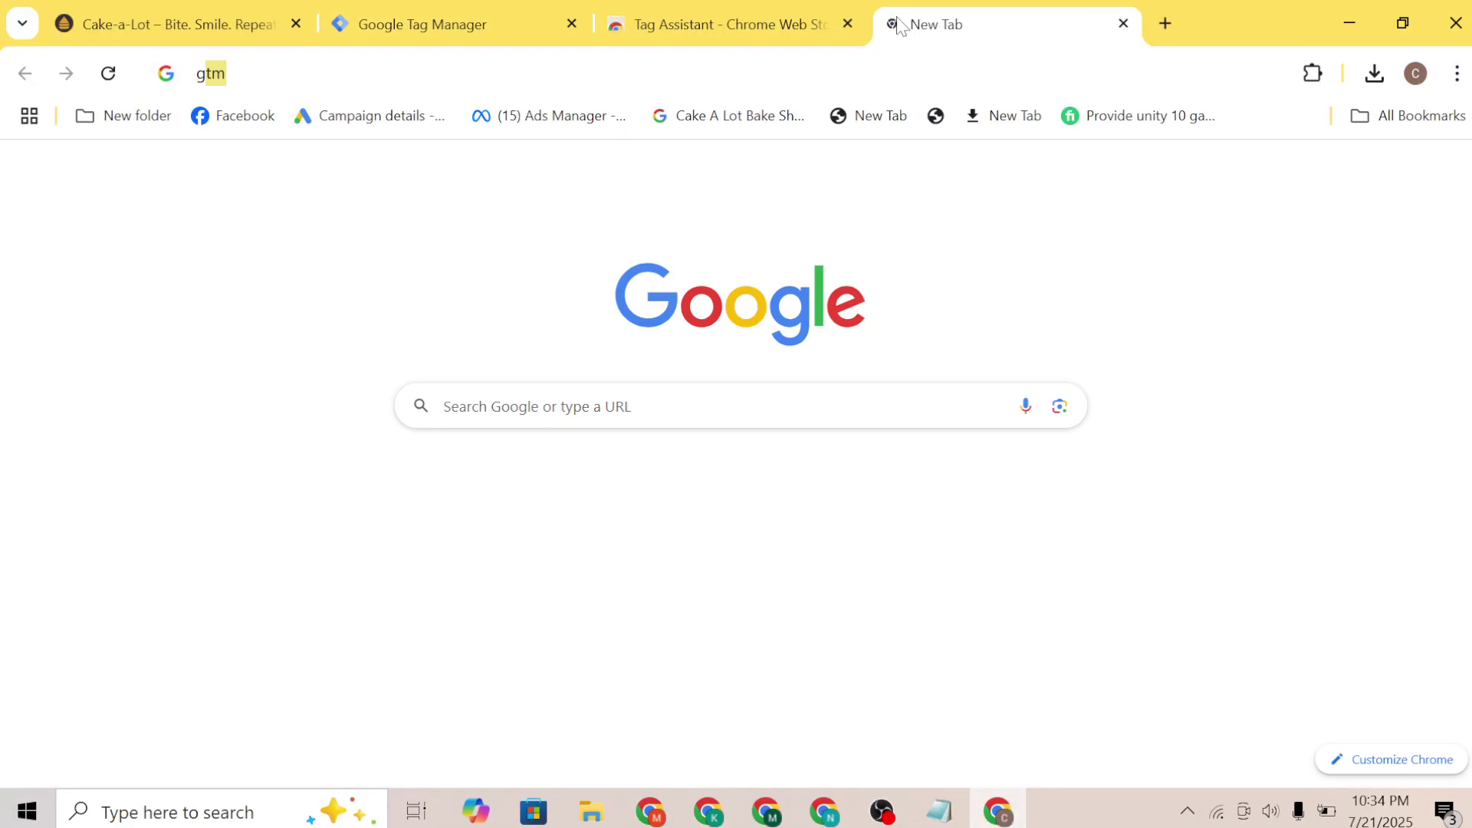
key(Return)
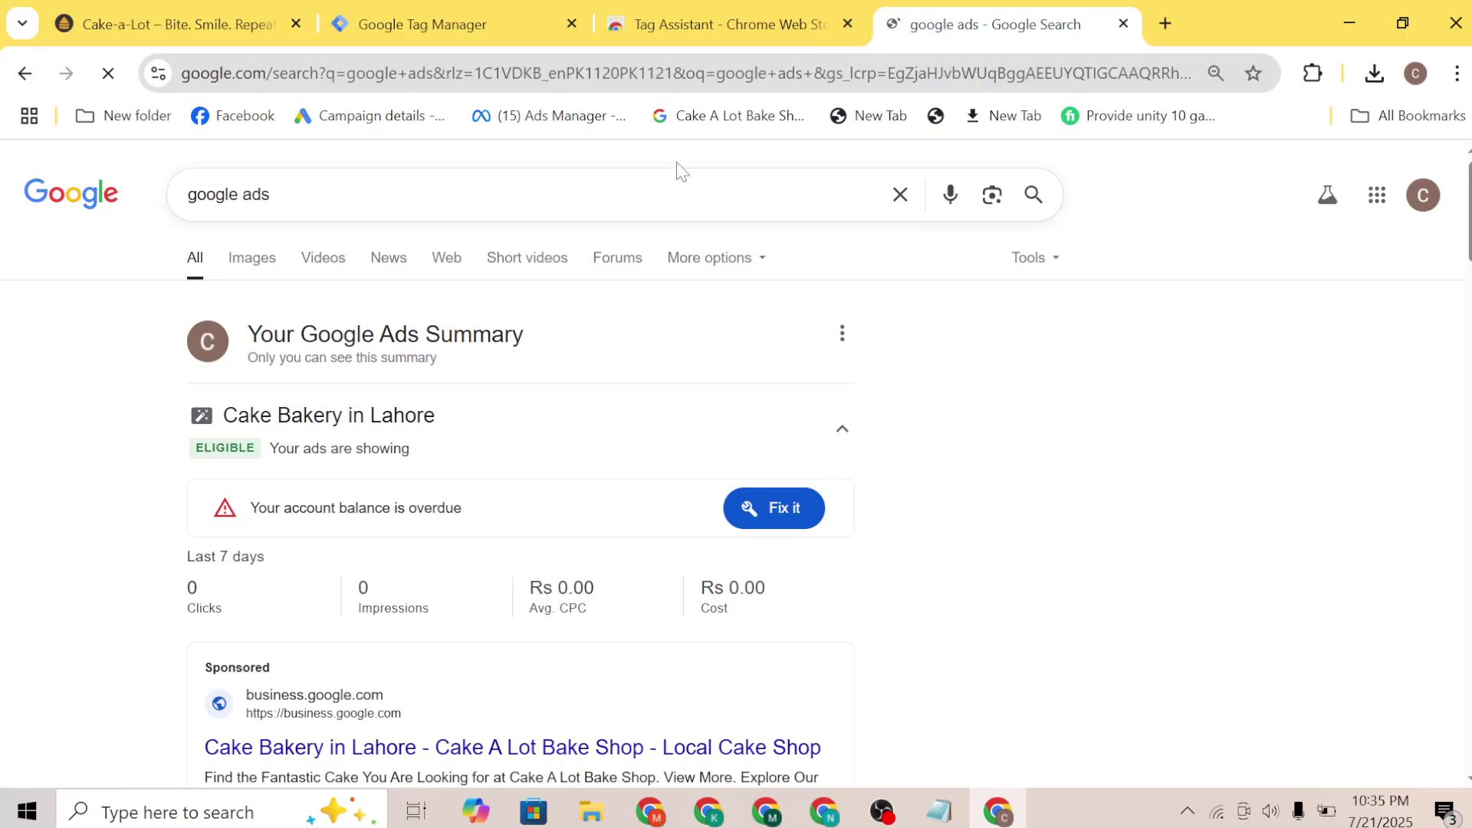
scroll(592, 444, down, 6)
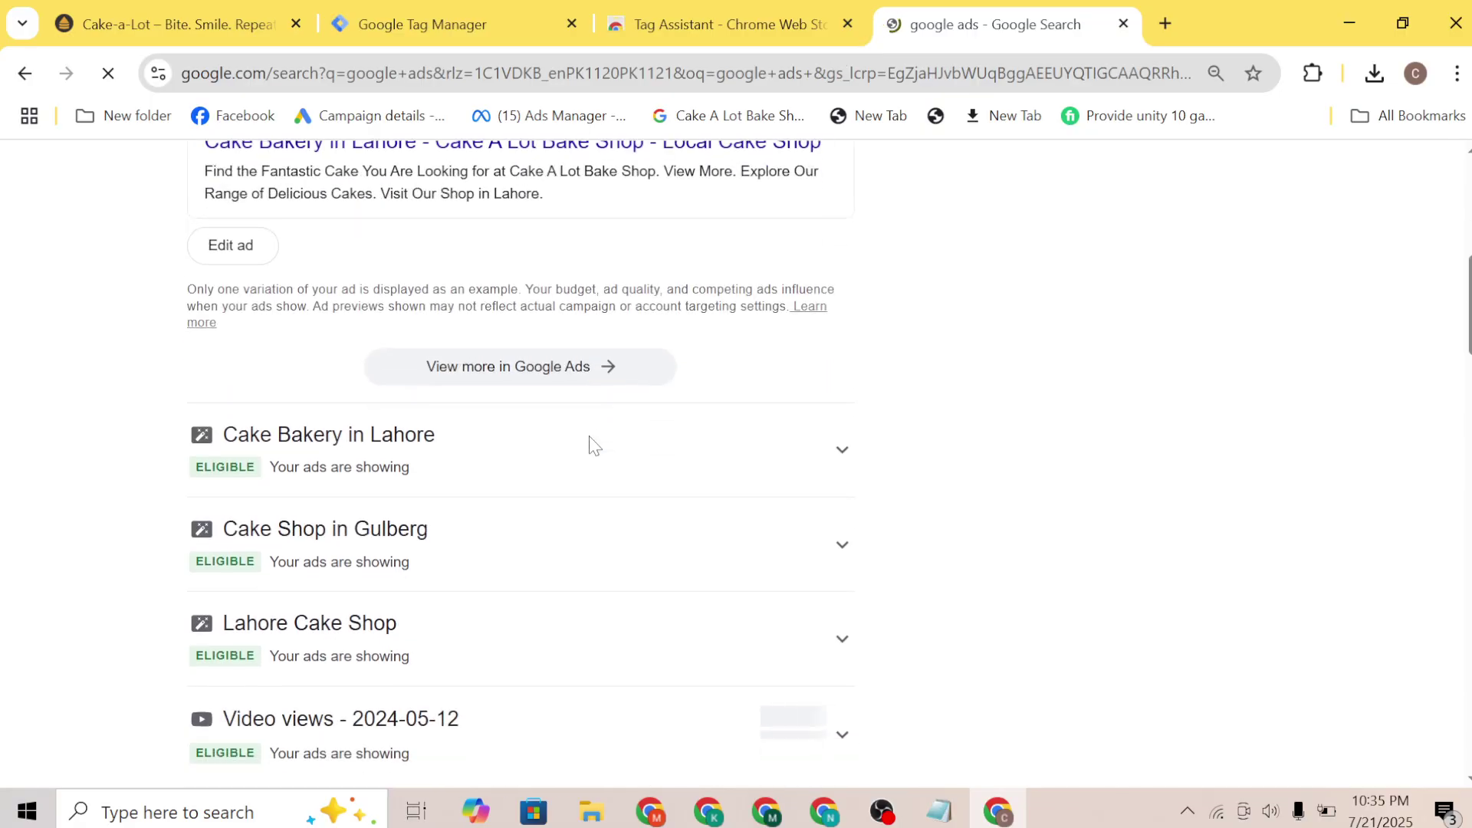
click(521, 367)
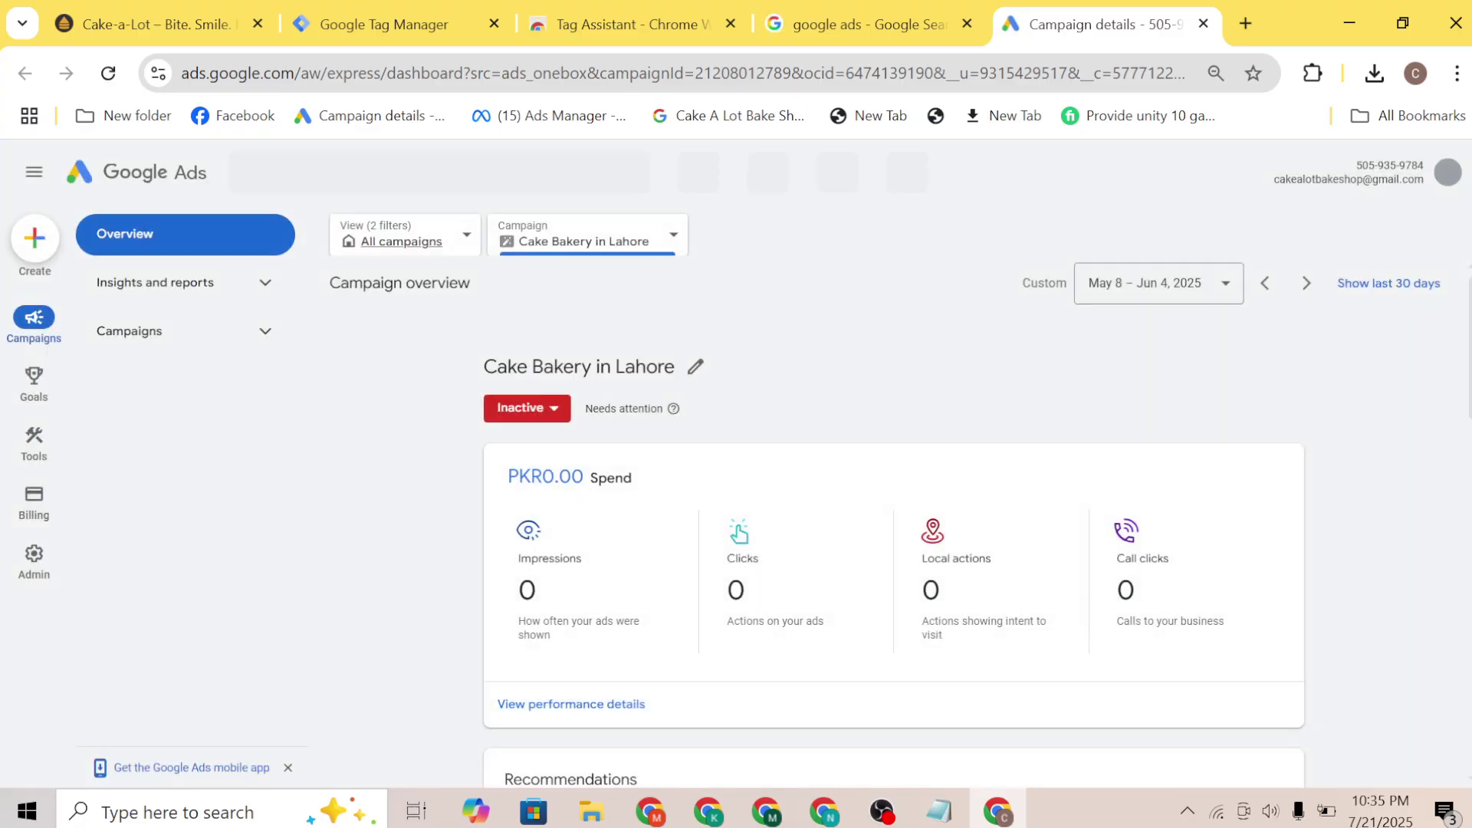
Open the conversions summary under the account's goals and examine the existing purchase, checkout, phone call and contact conversion actions
mouse_move(33, 383)
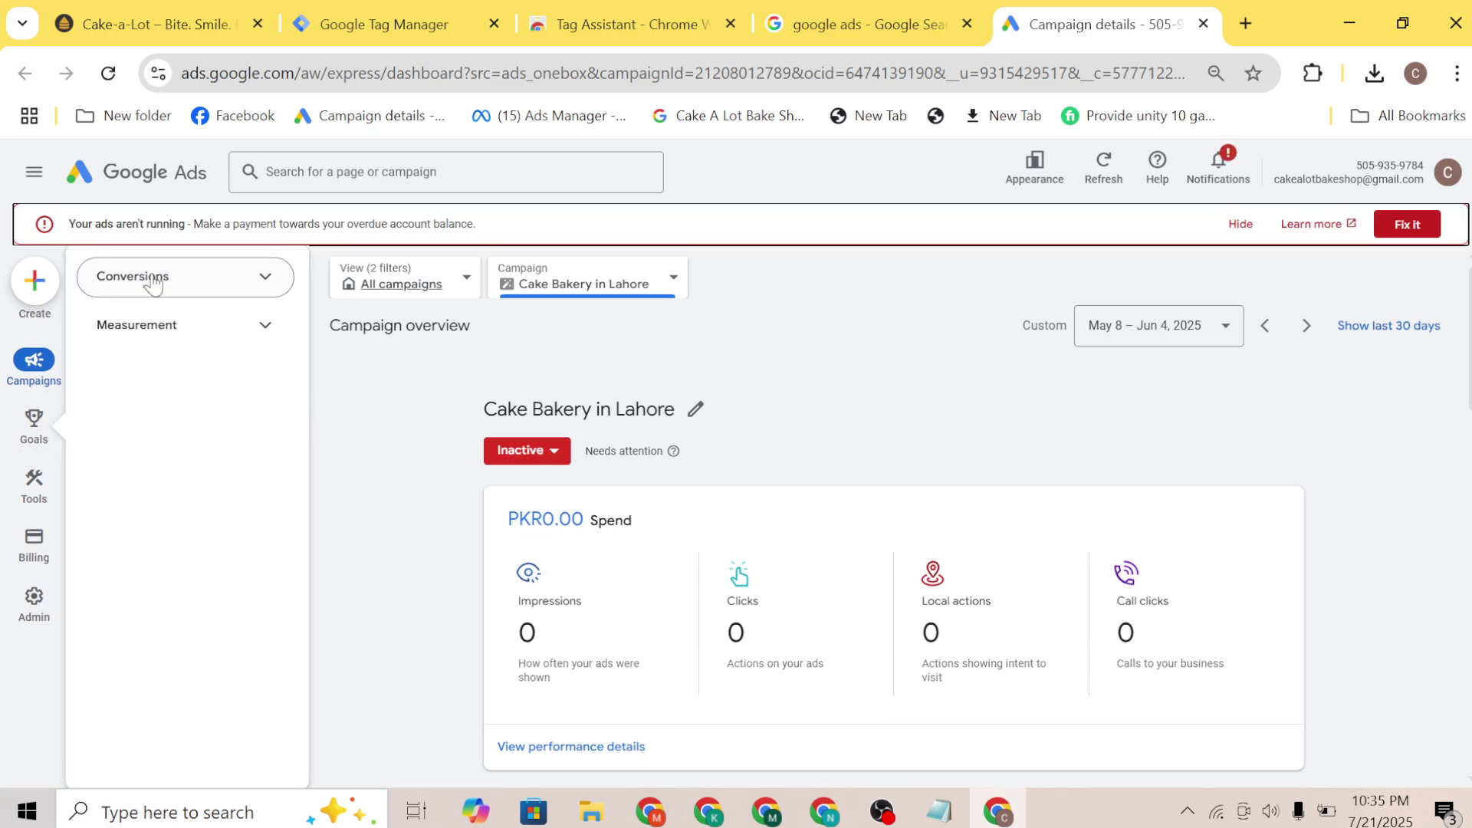
click(180, 278)
click(139, 325)
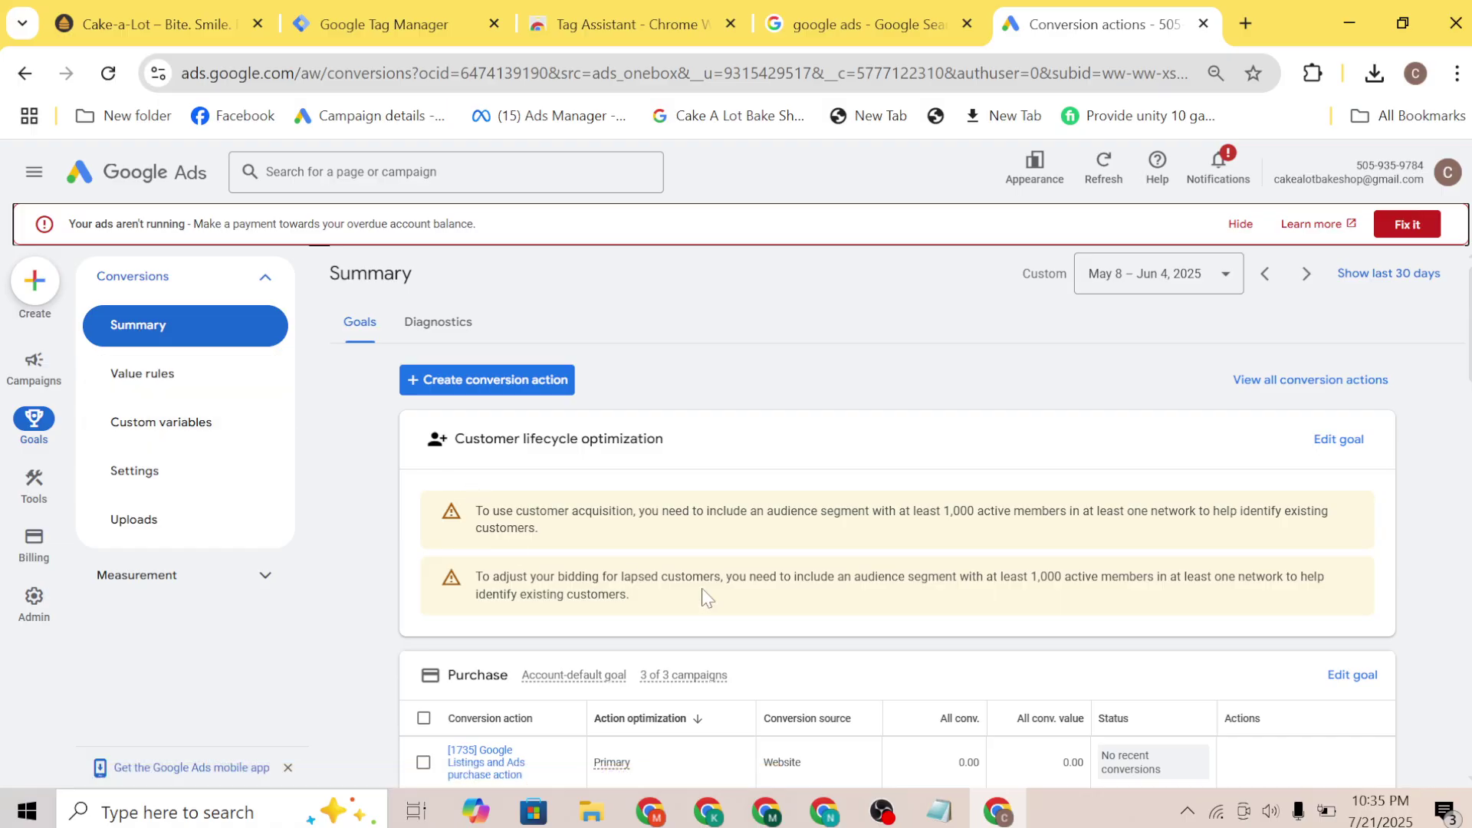
scroll(700, 595, down, 3)
scroll(491, 557, down, 5)
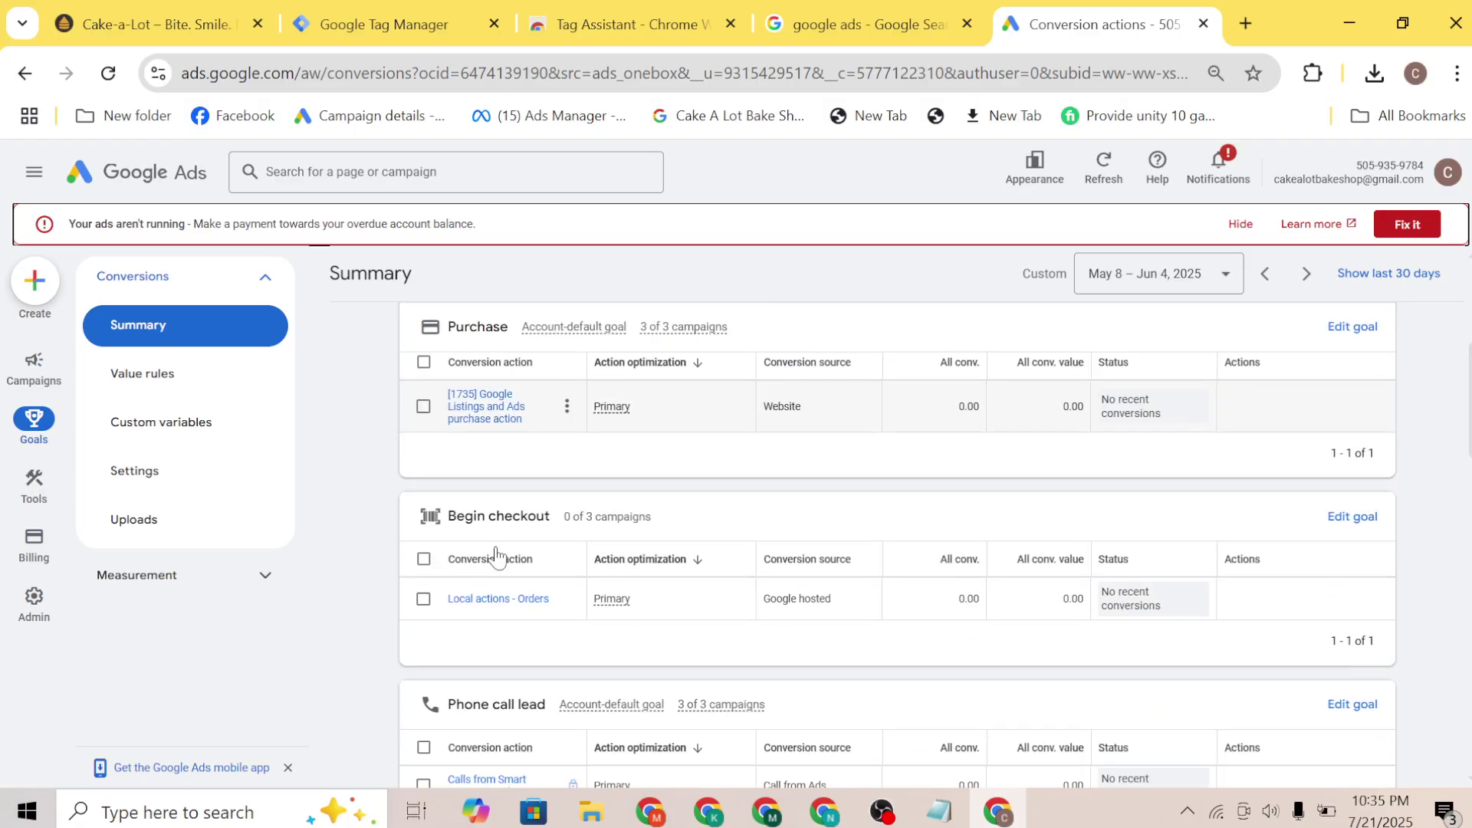
scroll(496, 554, down, 2)
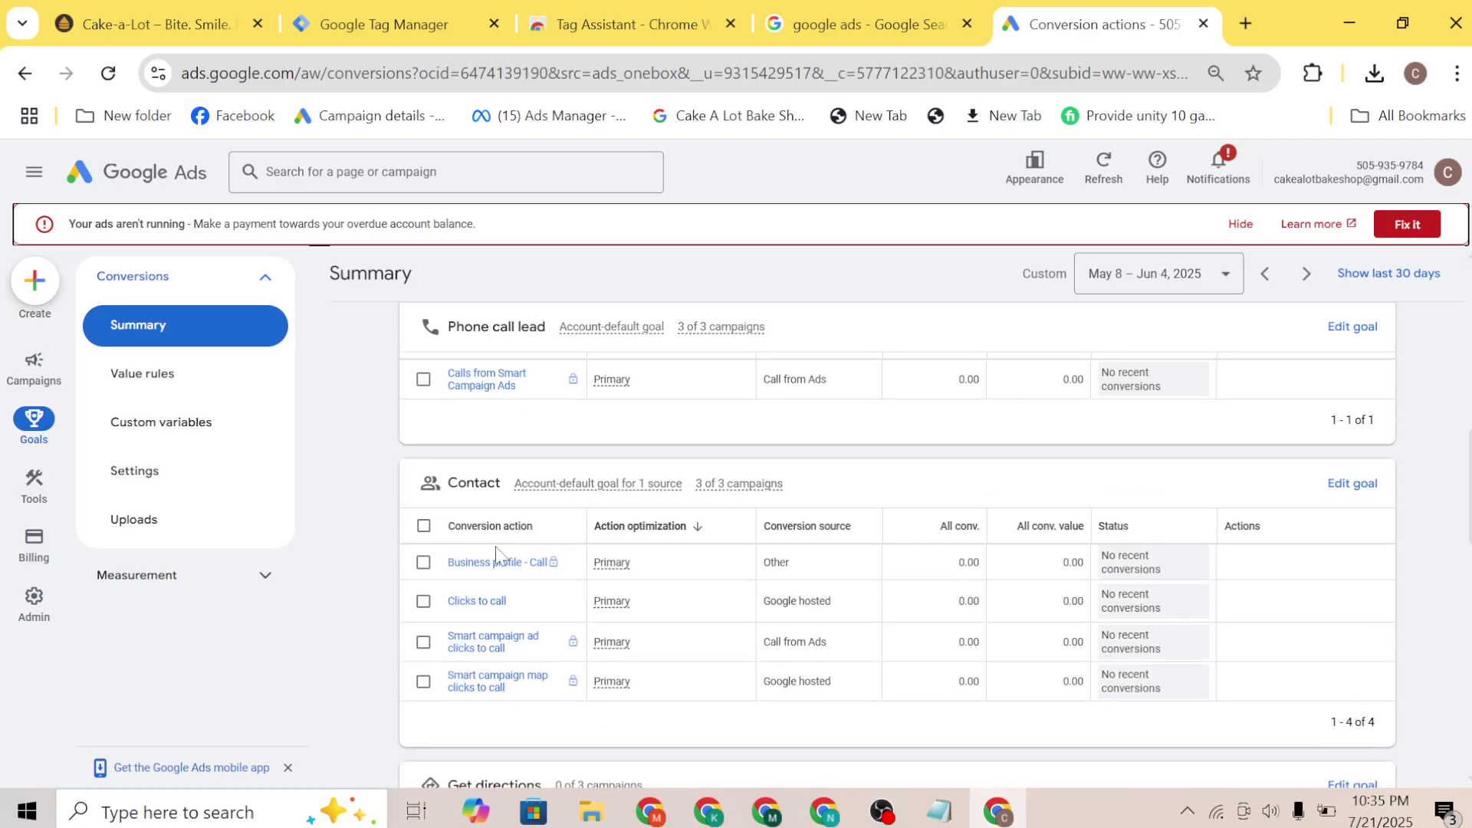
scroll(634, 559, down, 2)
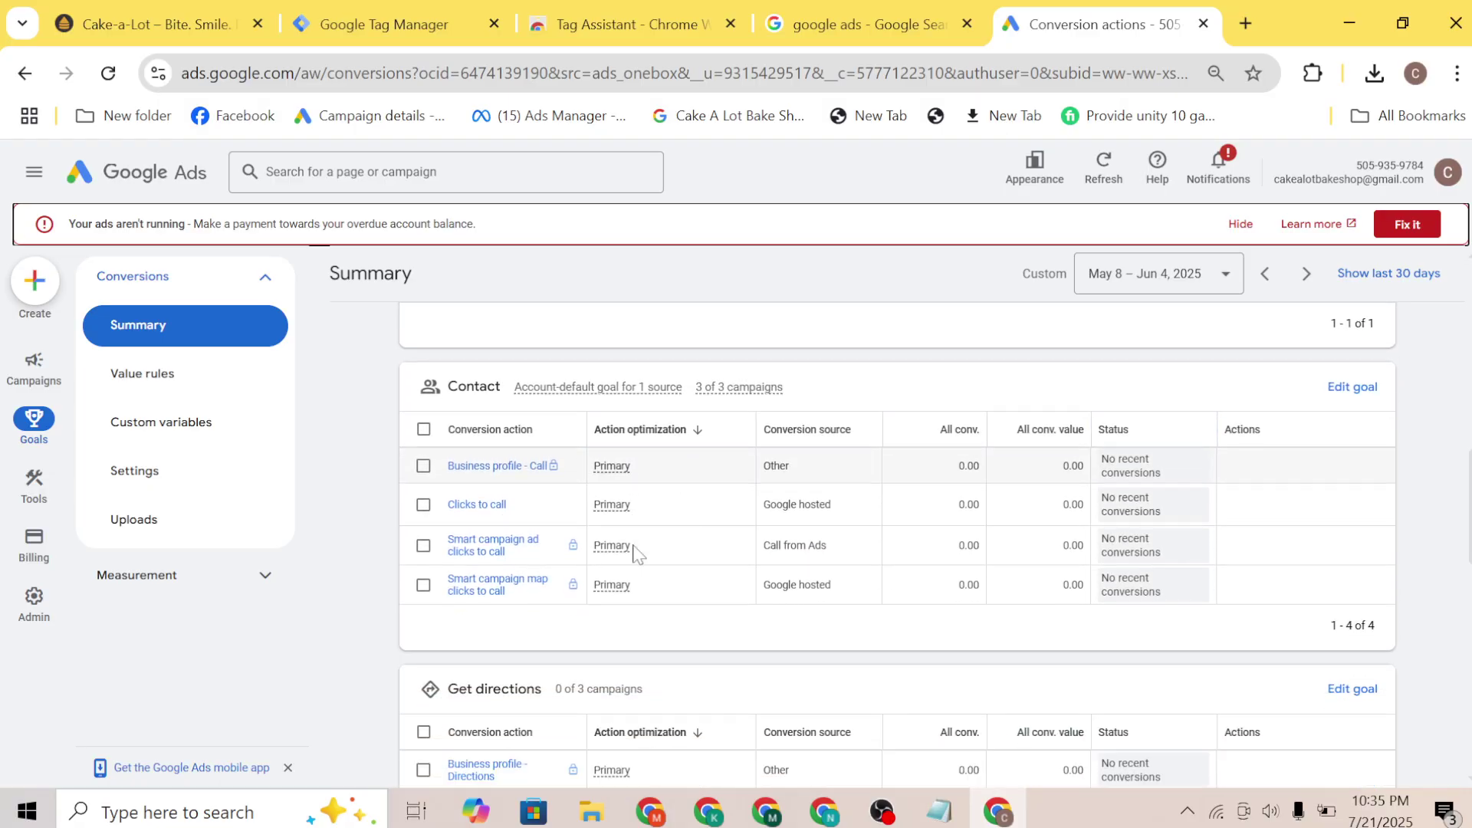
scroll(651, 633, up, 10)
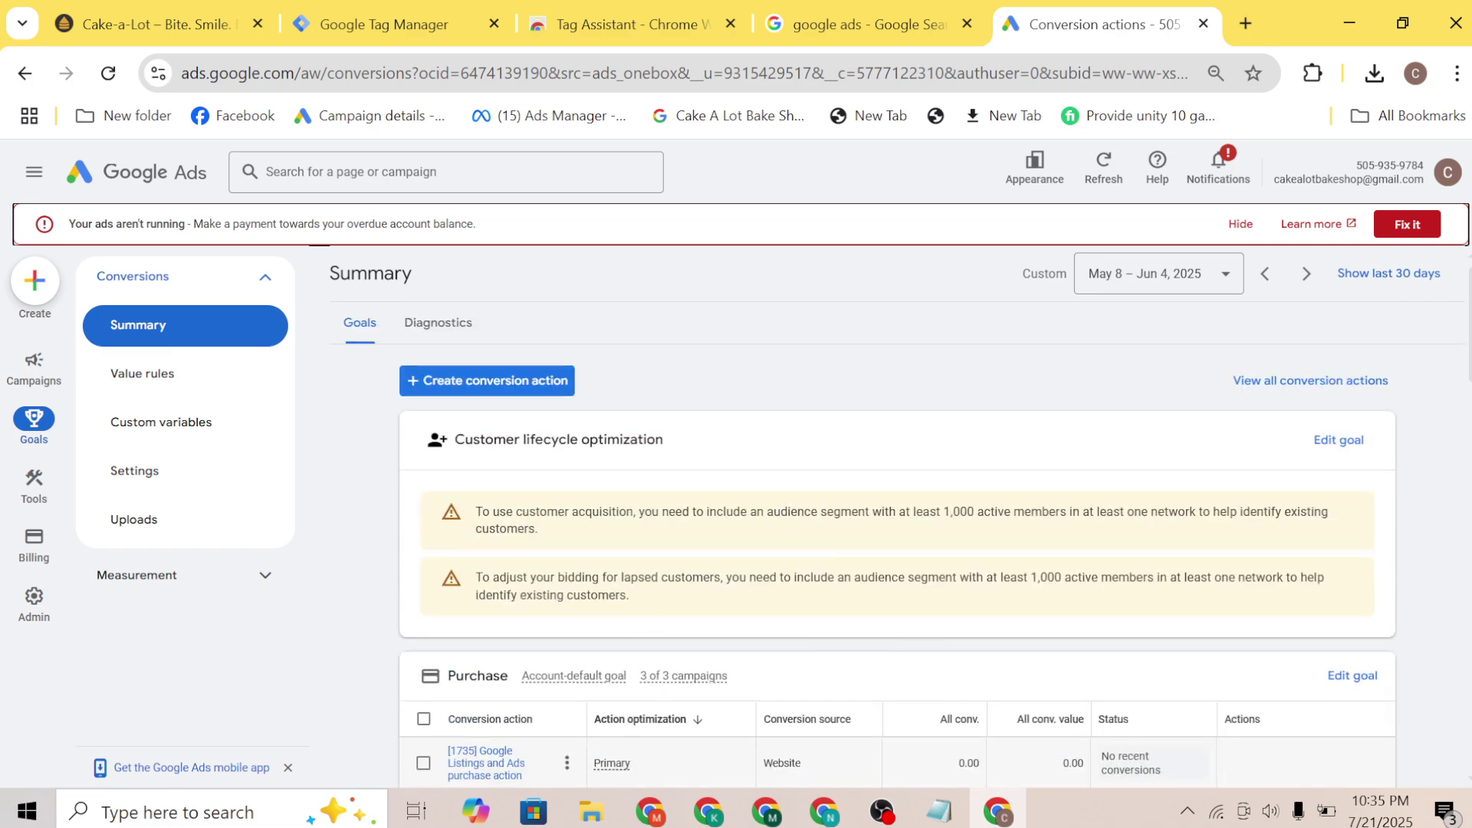
Start a new phone call conversion action with "Clicks on your number on your mobile website" as its source, and continue to its settings
click(503, 382)
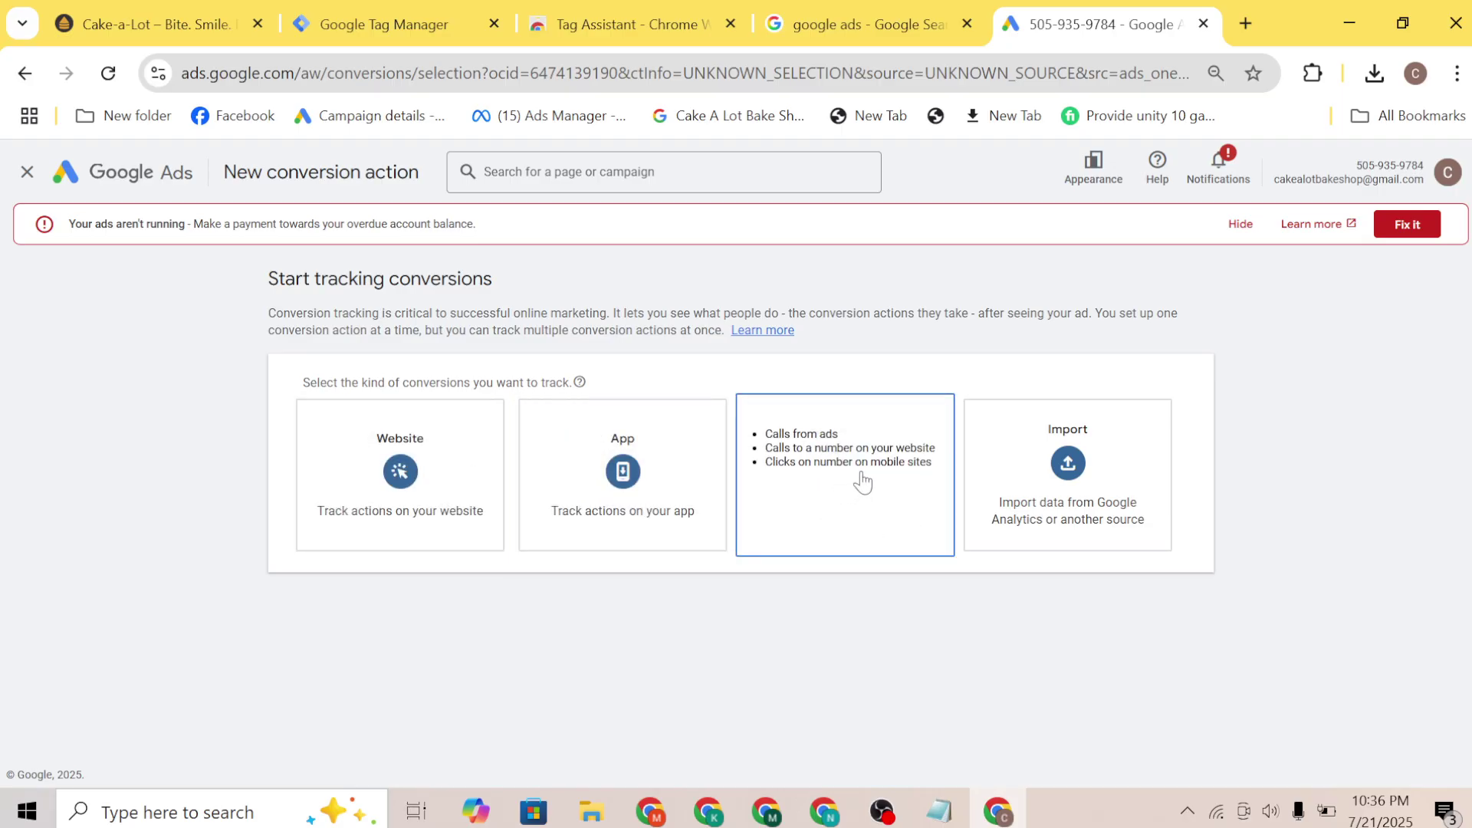
click(865, 482)
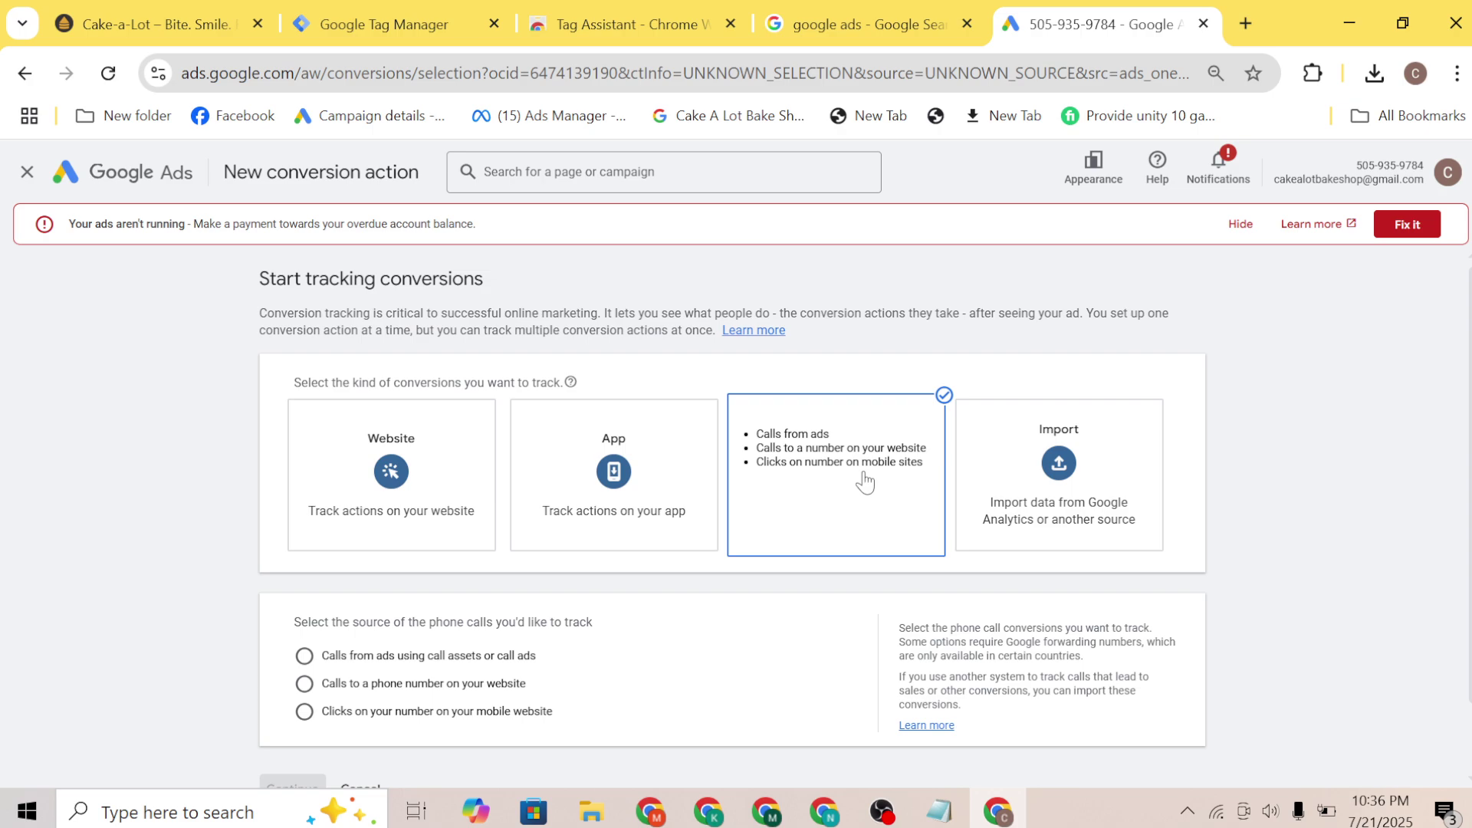
scroll(307, 659, down, 1)
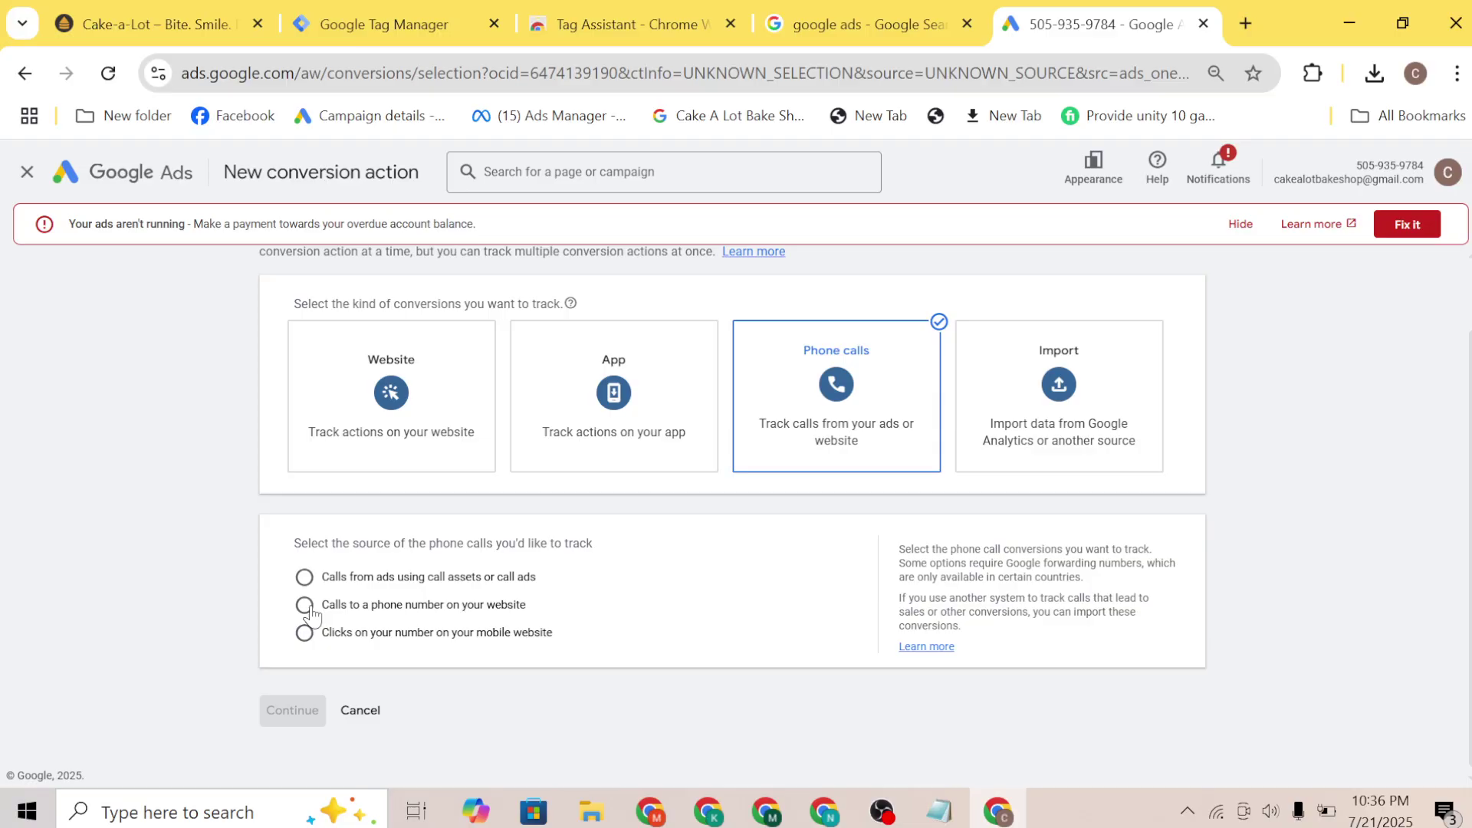
click(308, 606)
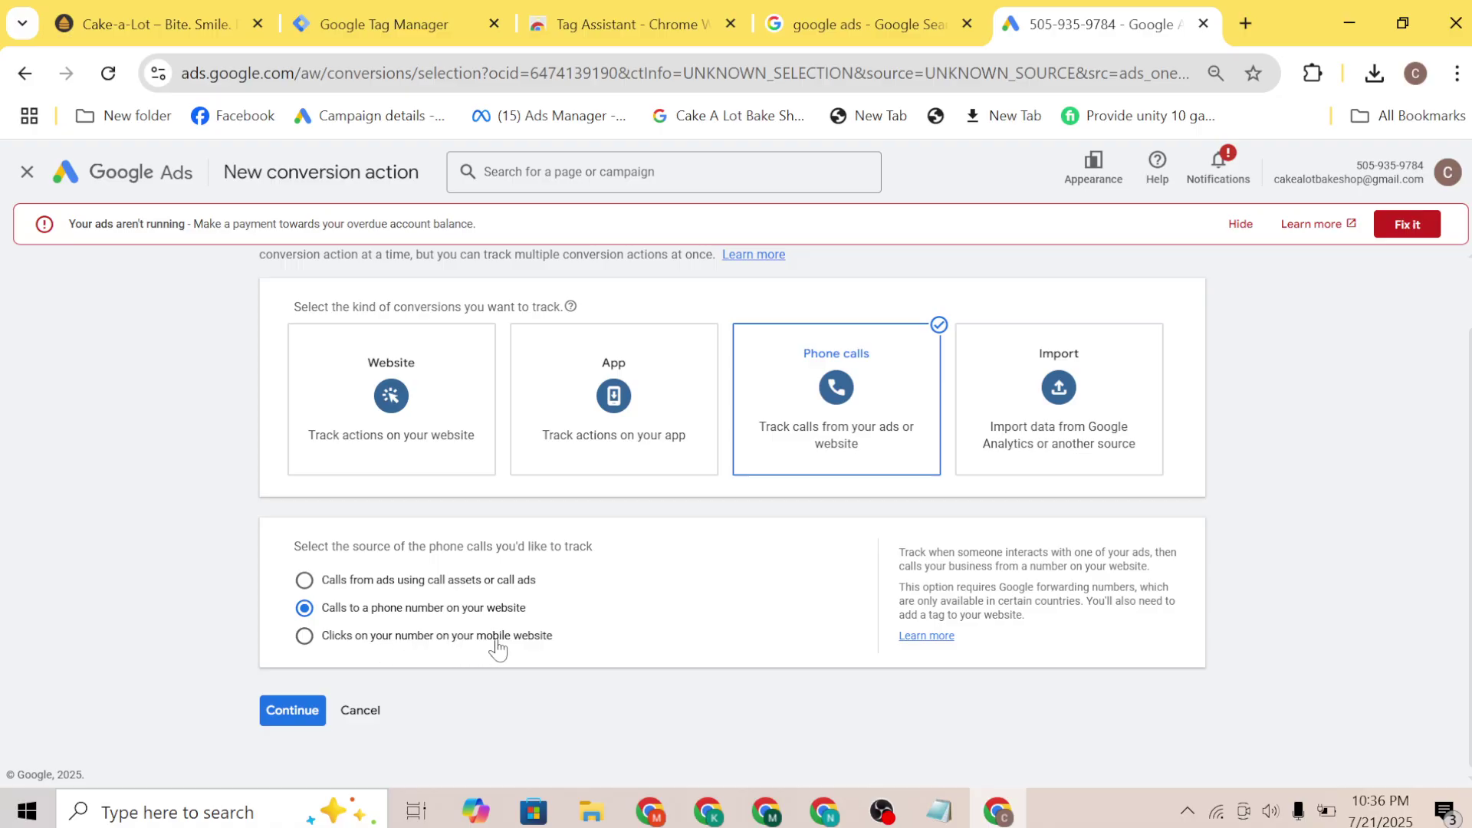
click(304, 636)
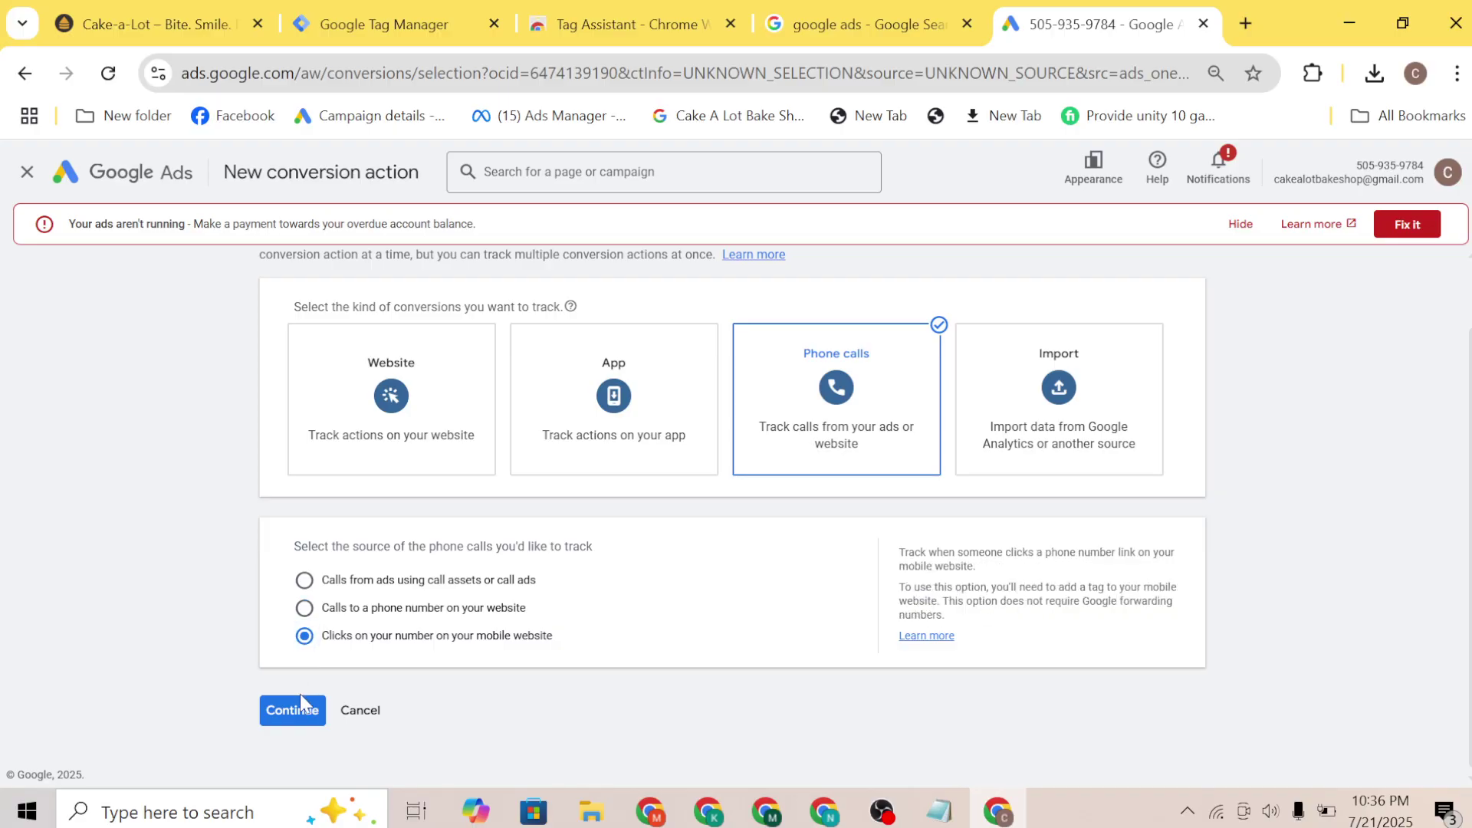
click(301, 711)
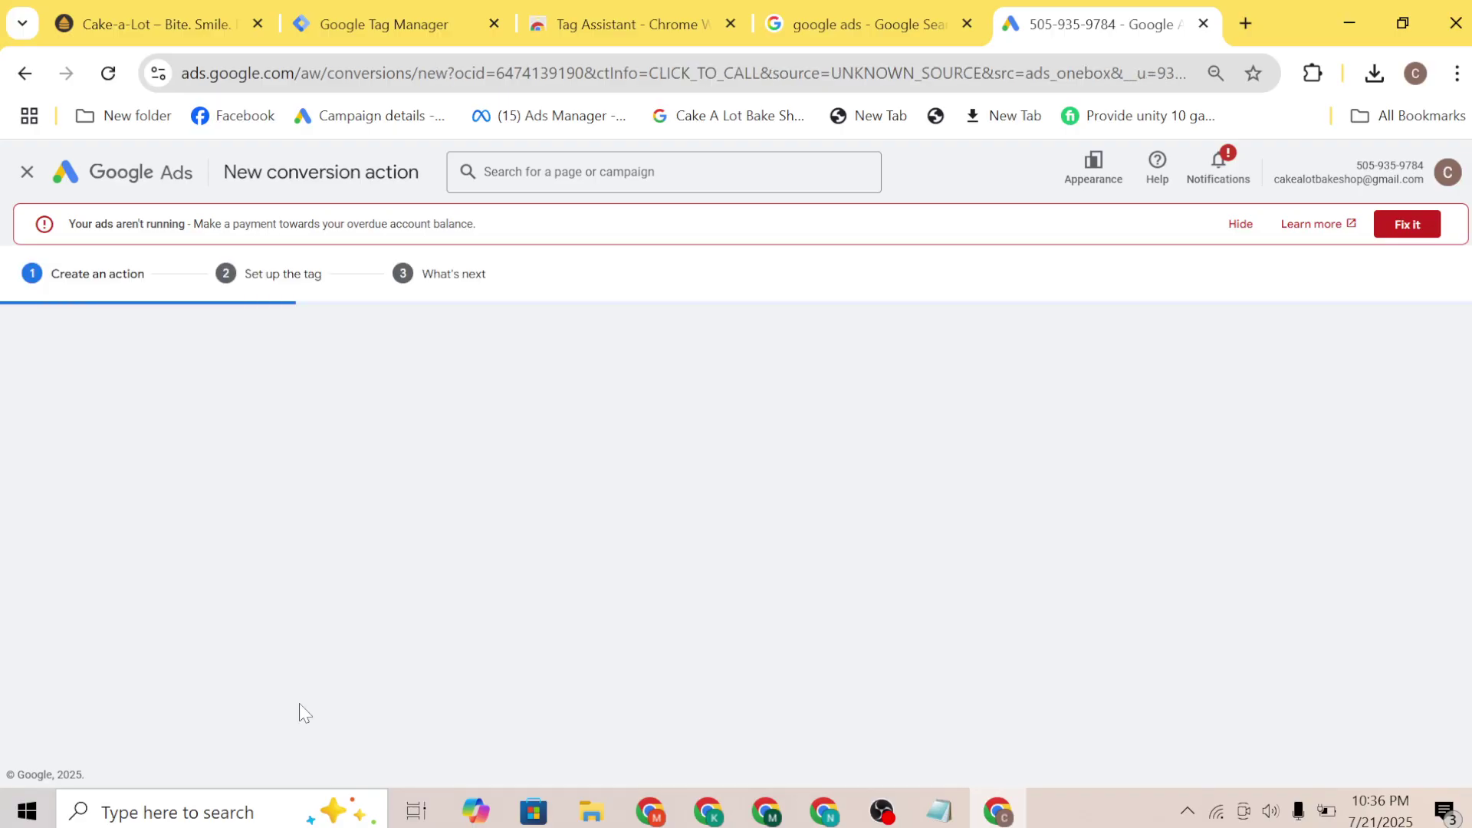
Name the conversion action "call tracker" and choose to use the same value for each conversion
scroll(559, 717, down, 1)
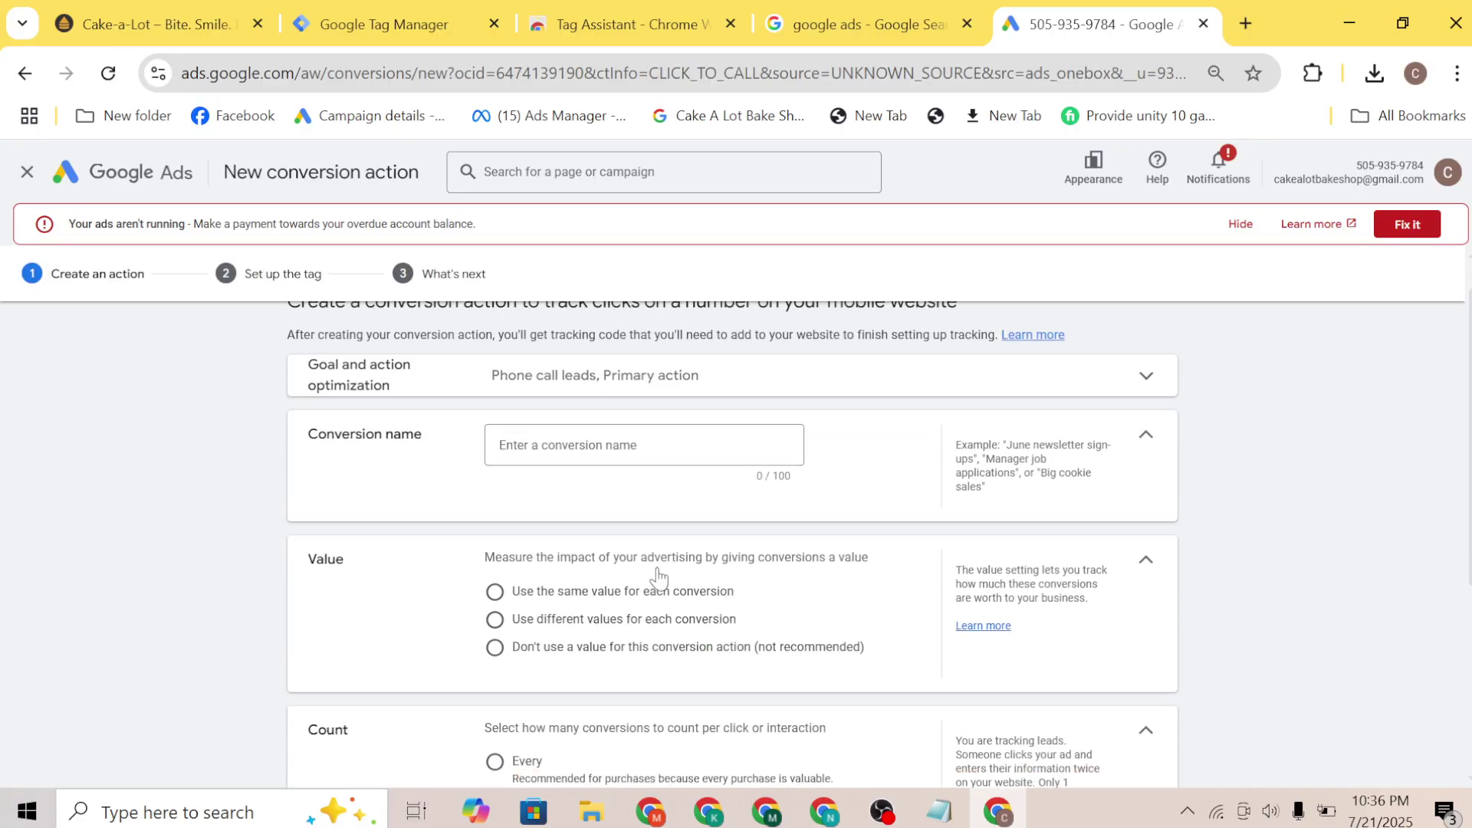
click(553, 392)
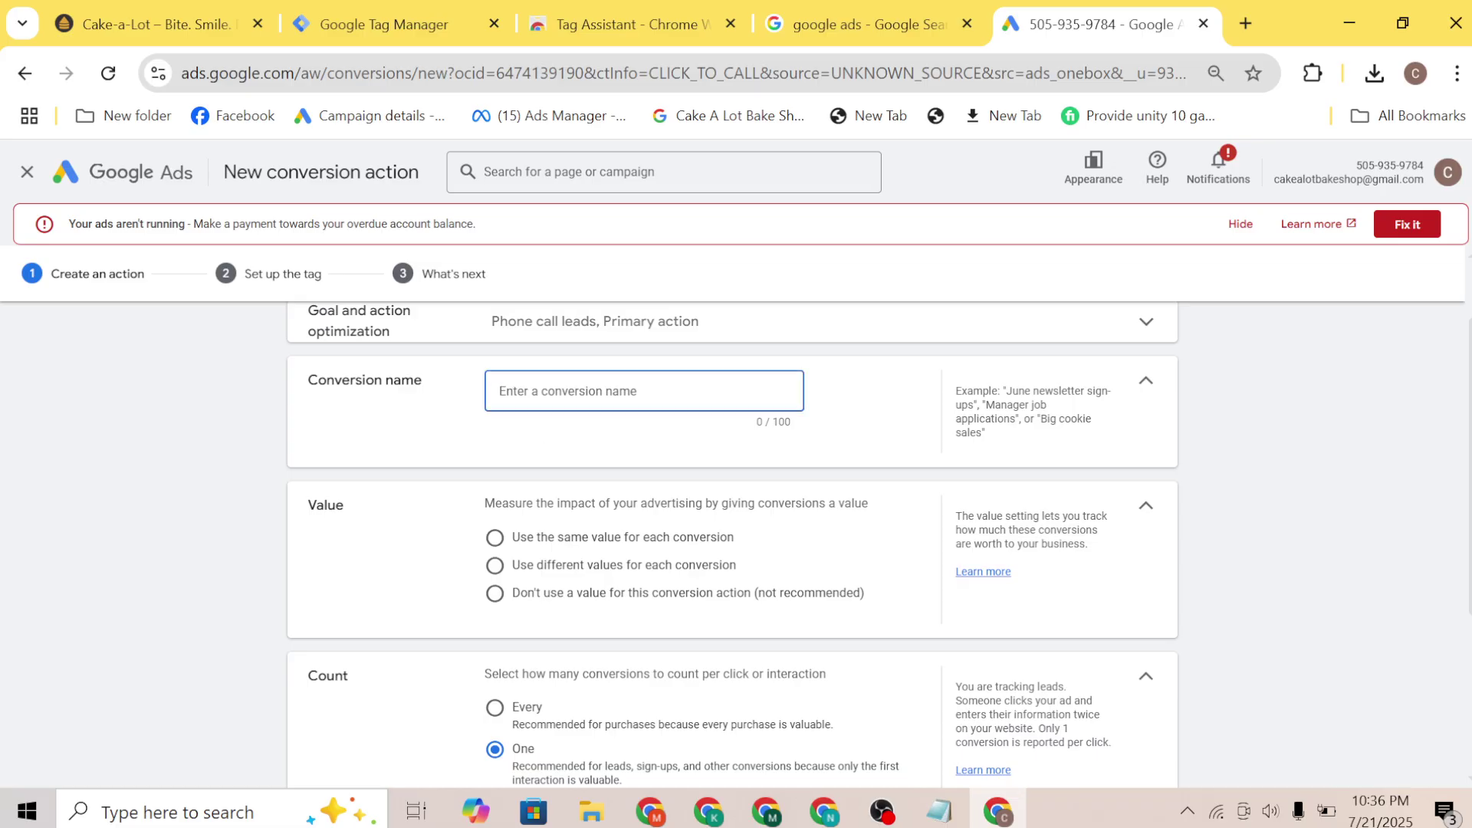
text(call tracker)
scroll(628, 608, down, 1)
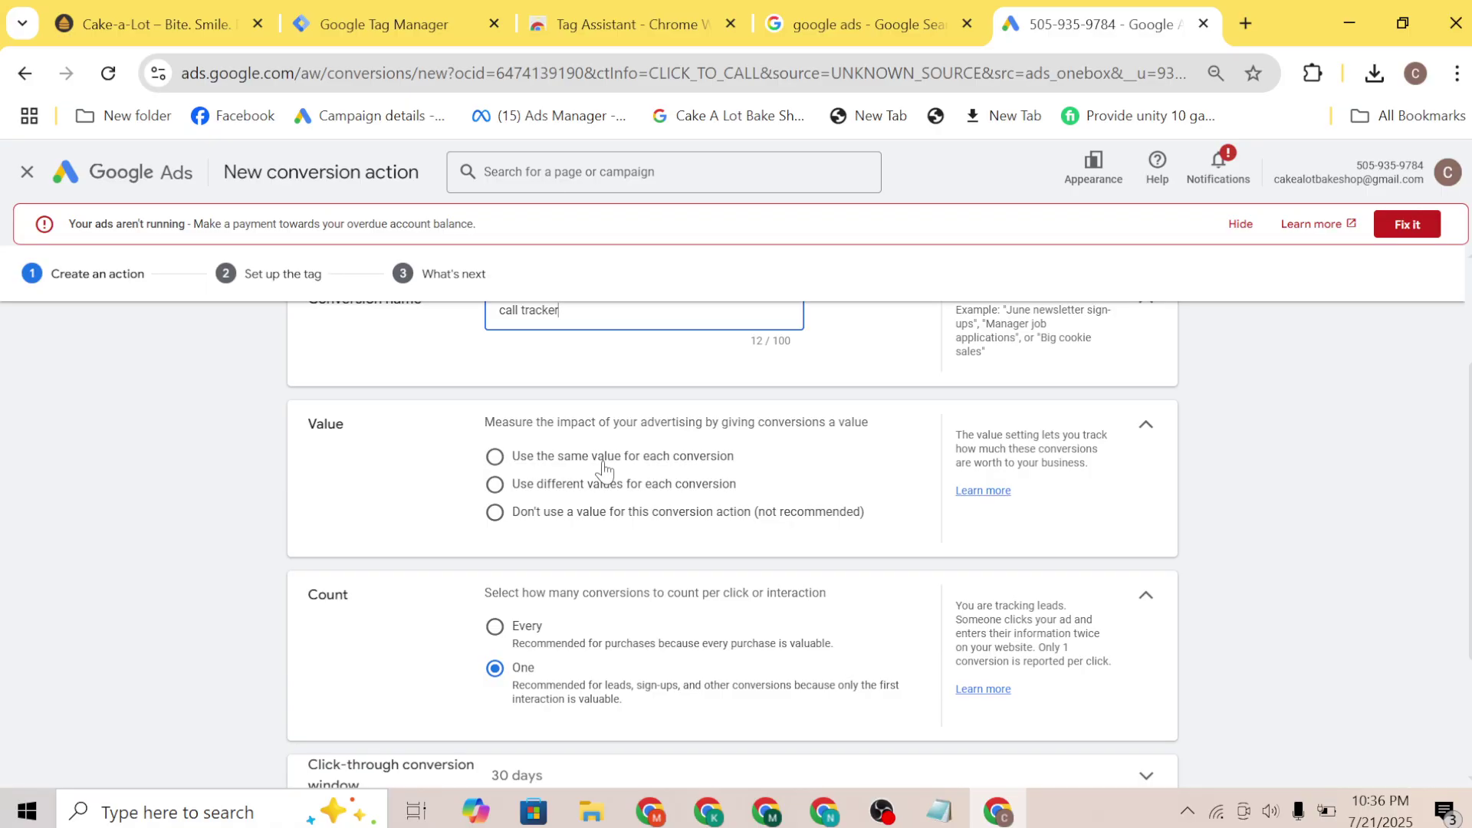
click(496, 459)
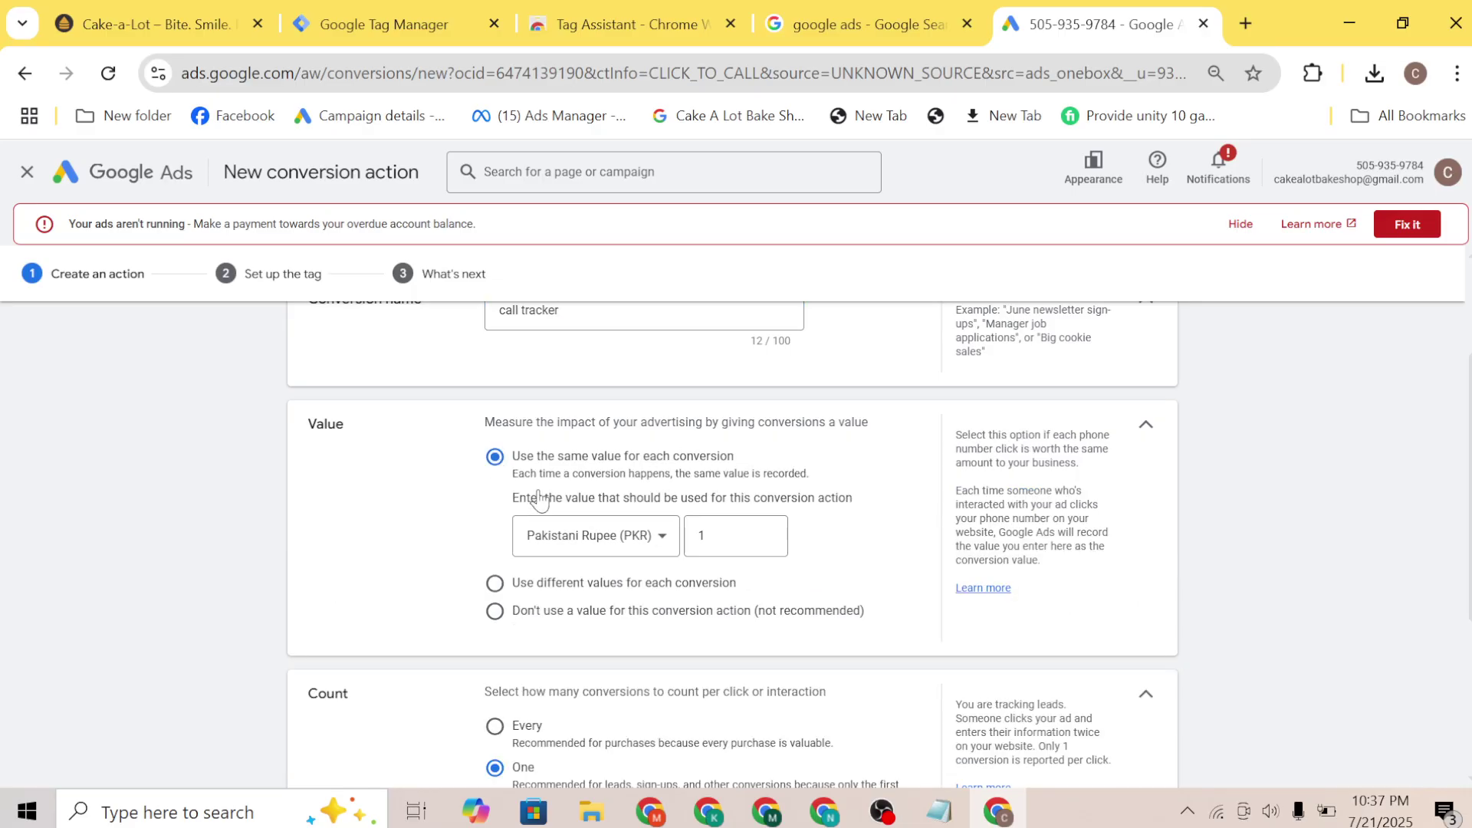
Set the call tracker conversion action's count option to record every conversion
scroll(529, 494, down, 2)
scroll(537, 506, down, 1)
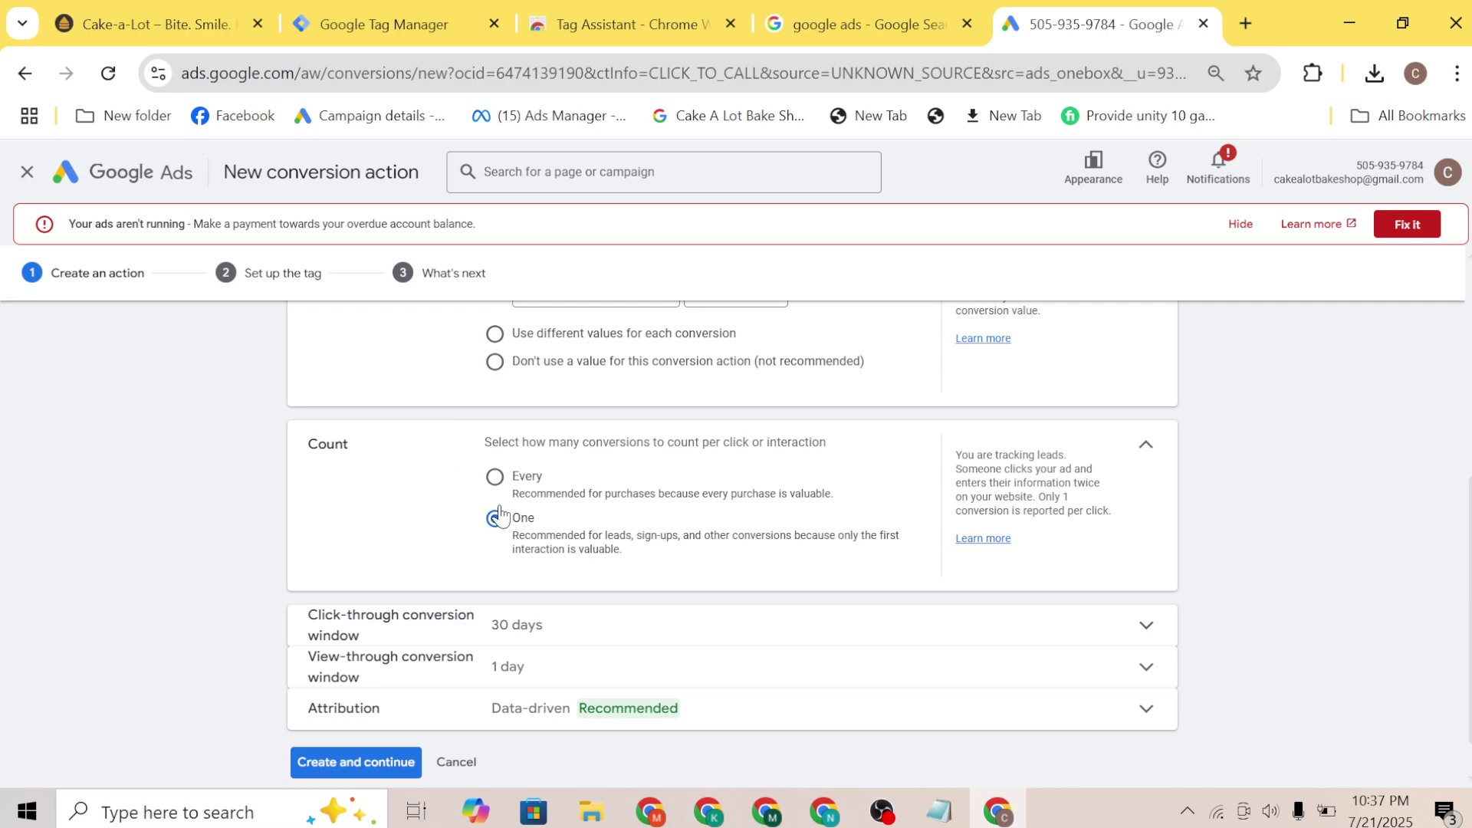
drag(836, 494, 790, 497)
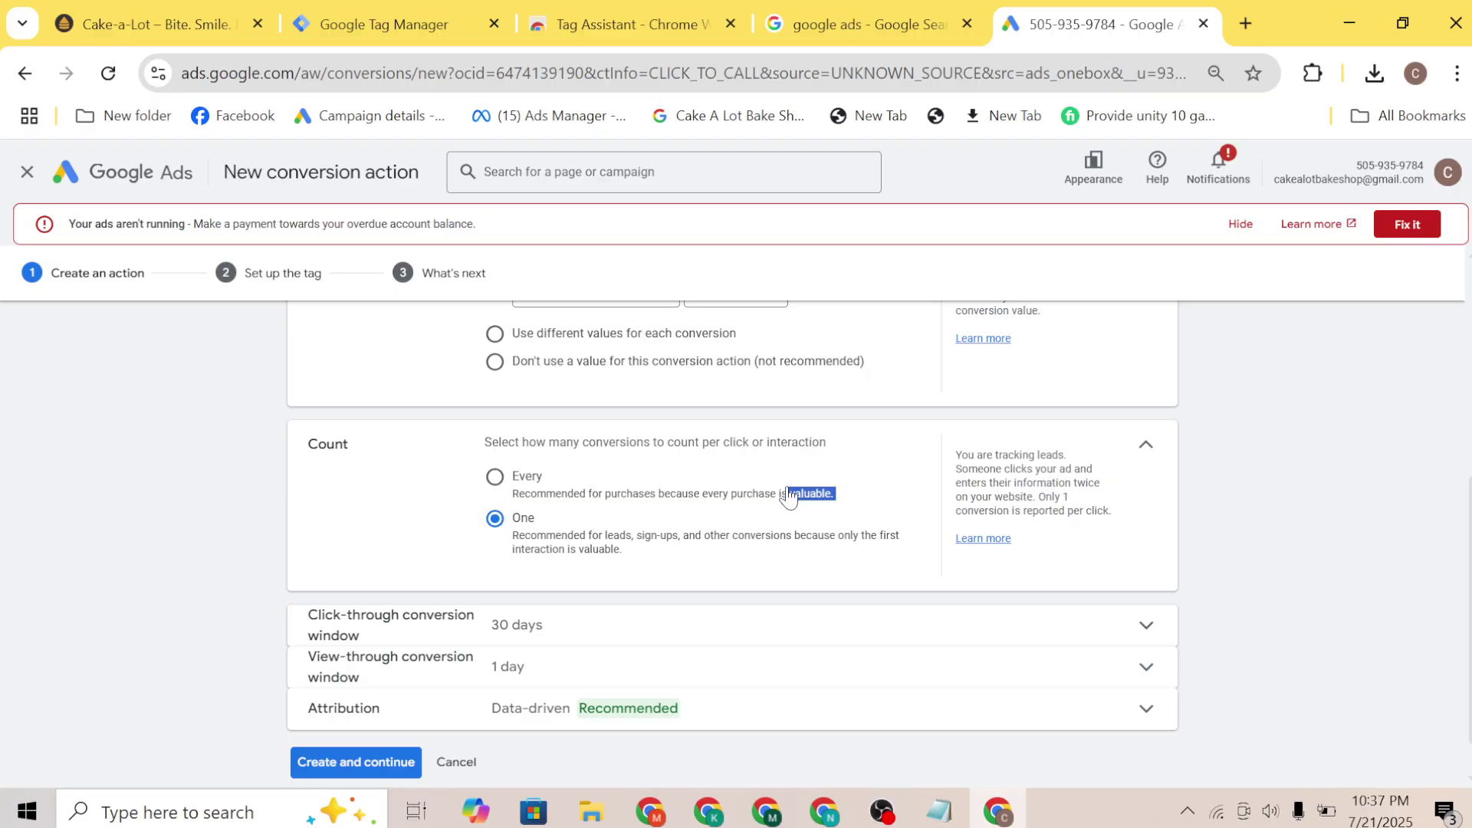
click(512, 483)
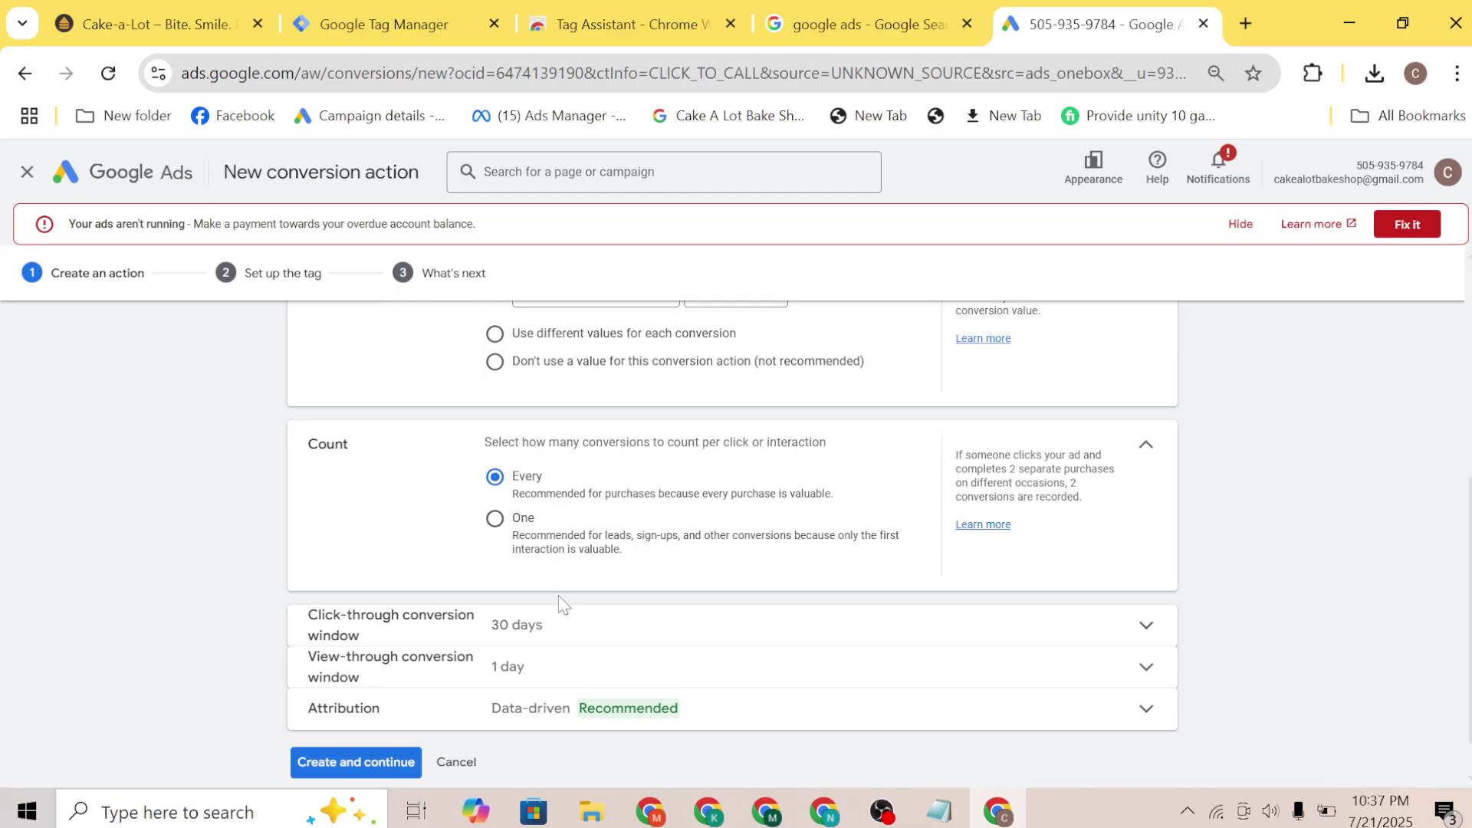
Examine the click-through and view-through conversion window settings and the attribution model, including the available view-through durations
click(565, 631)
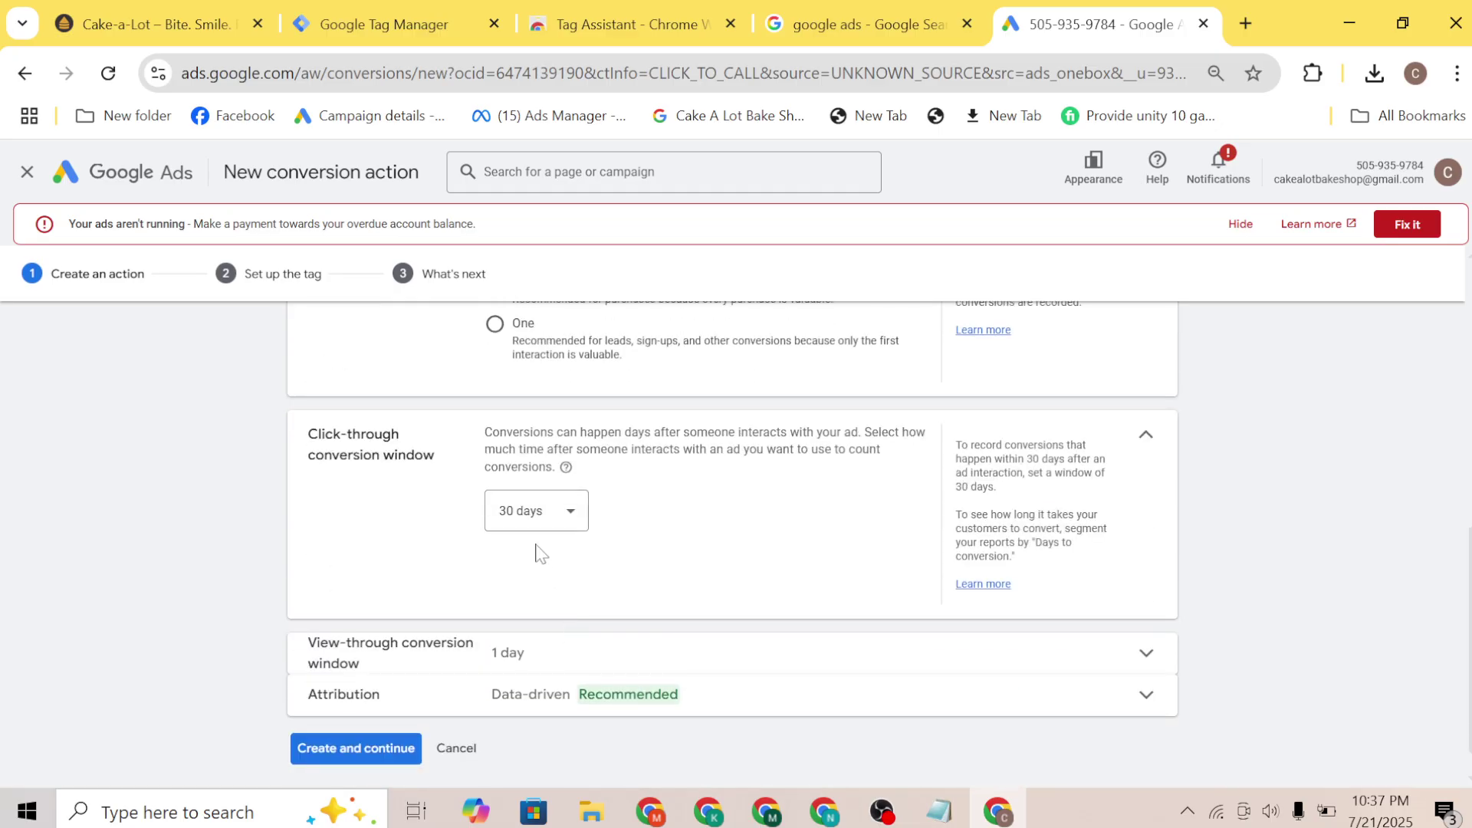
click(586, 673)
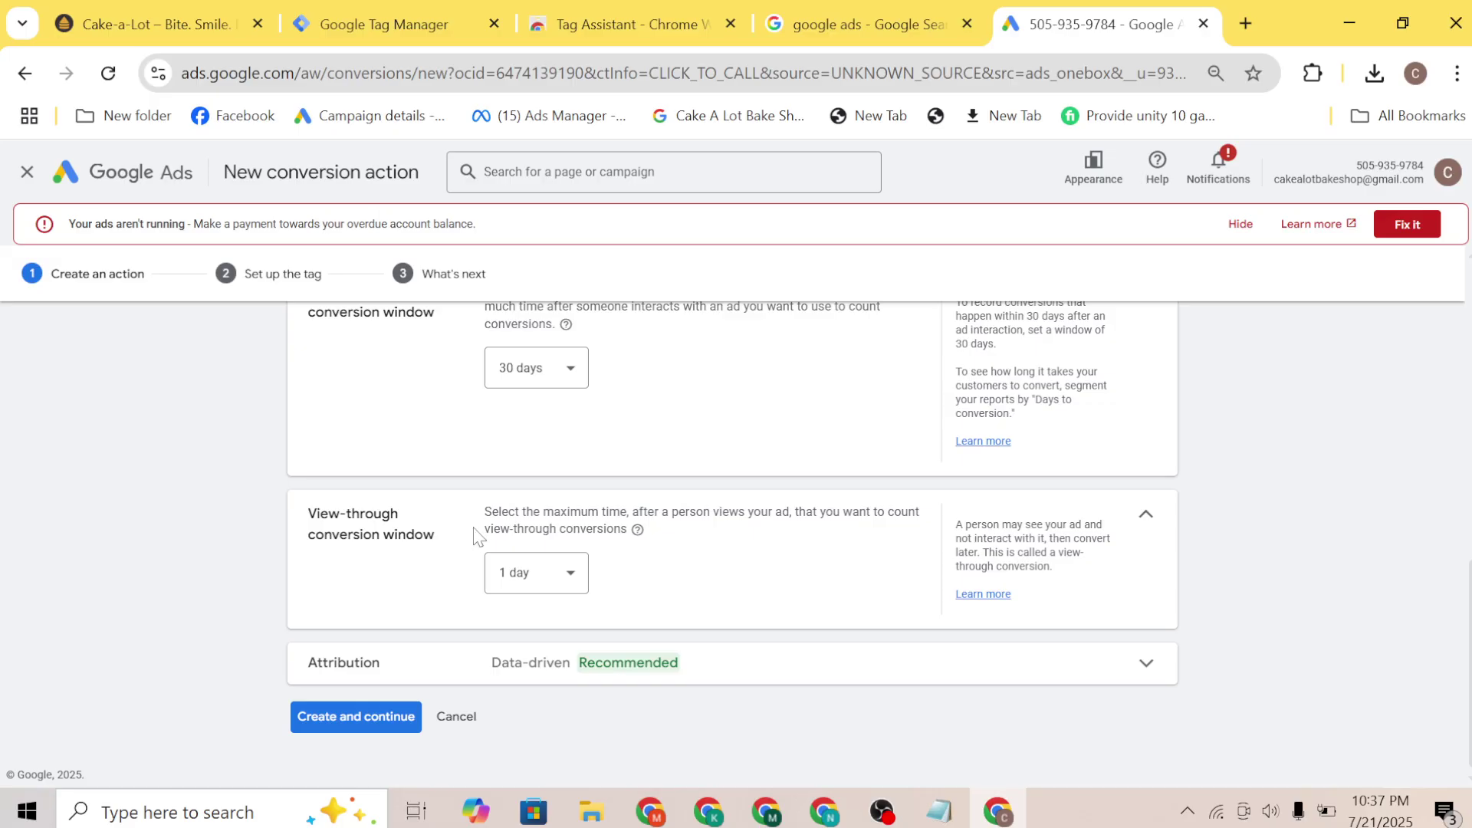
drag(483, 512, 892, 534)
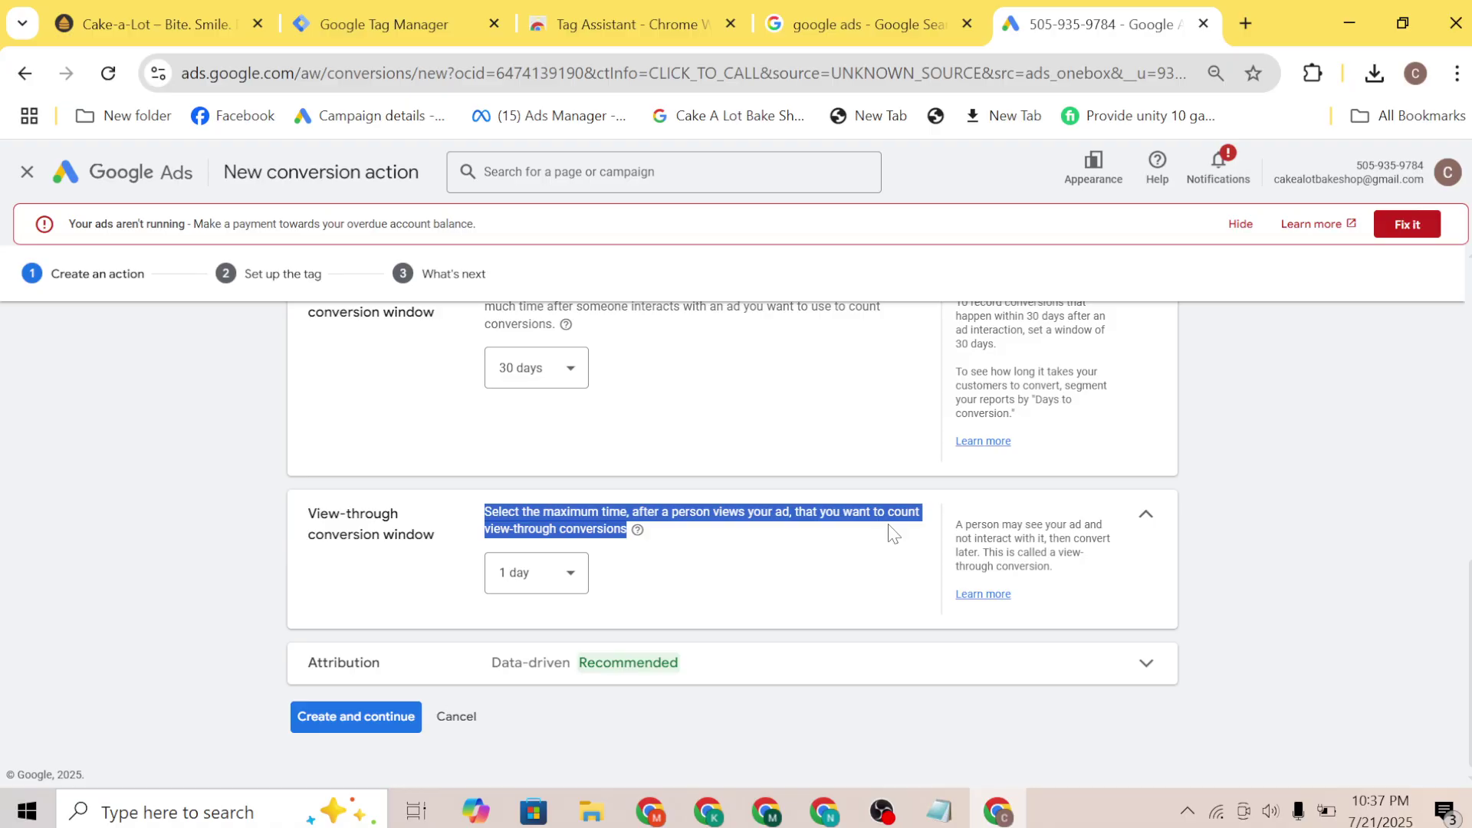
click(536, 577)
scroll(522, 510, down, 1)
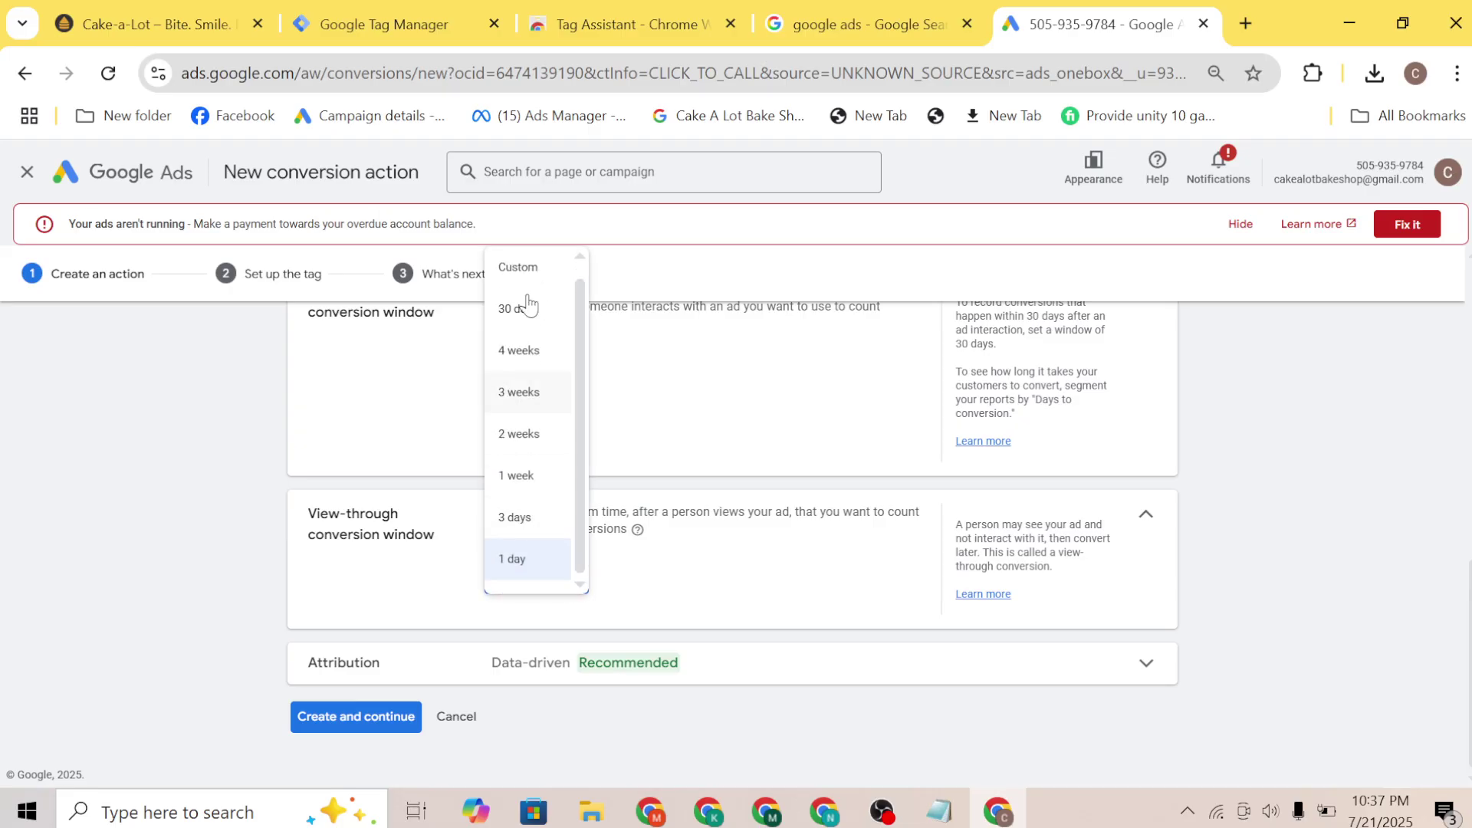
click(394, 597)
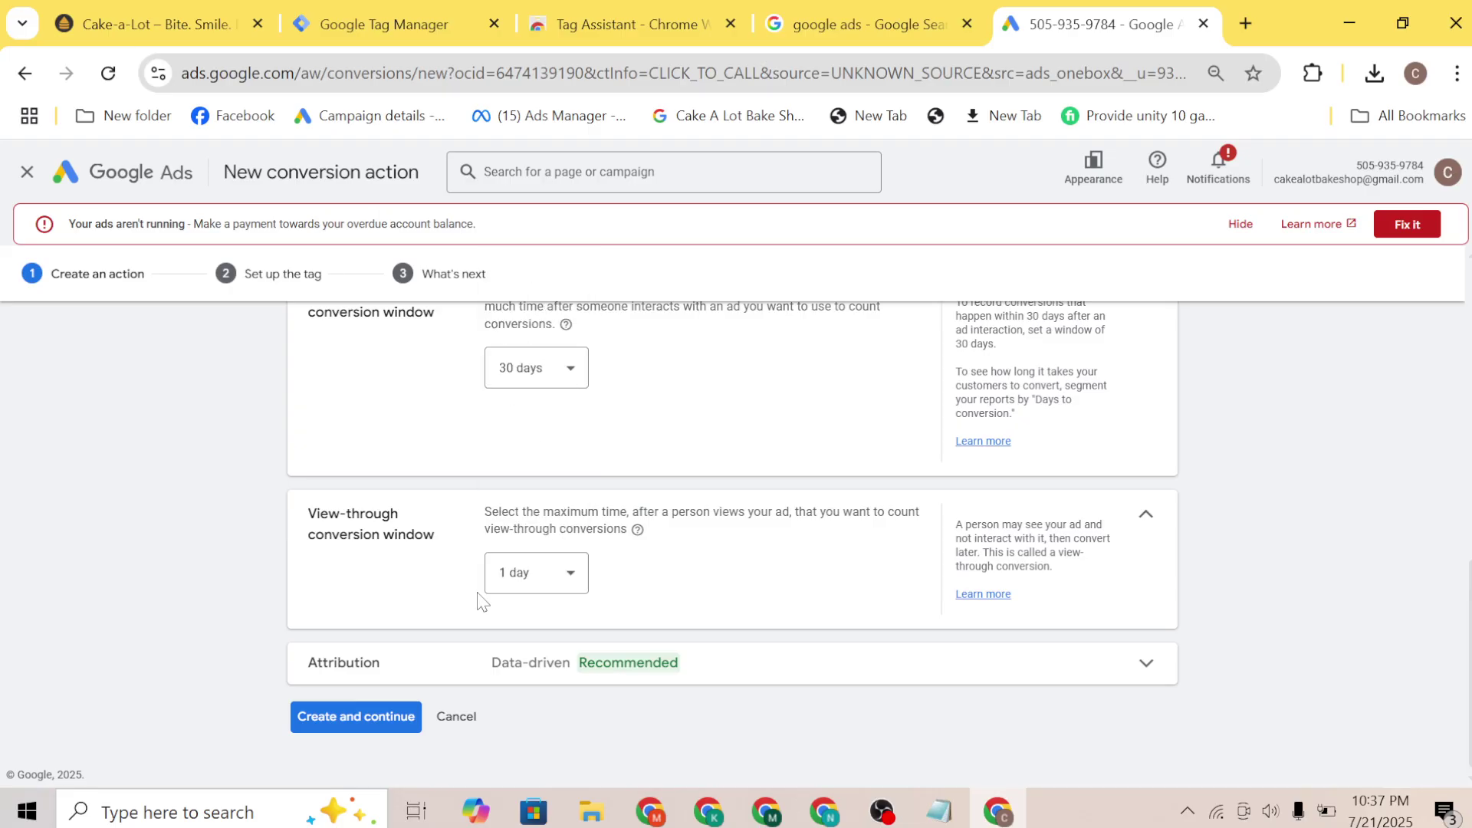
click(698, 661)
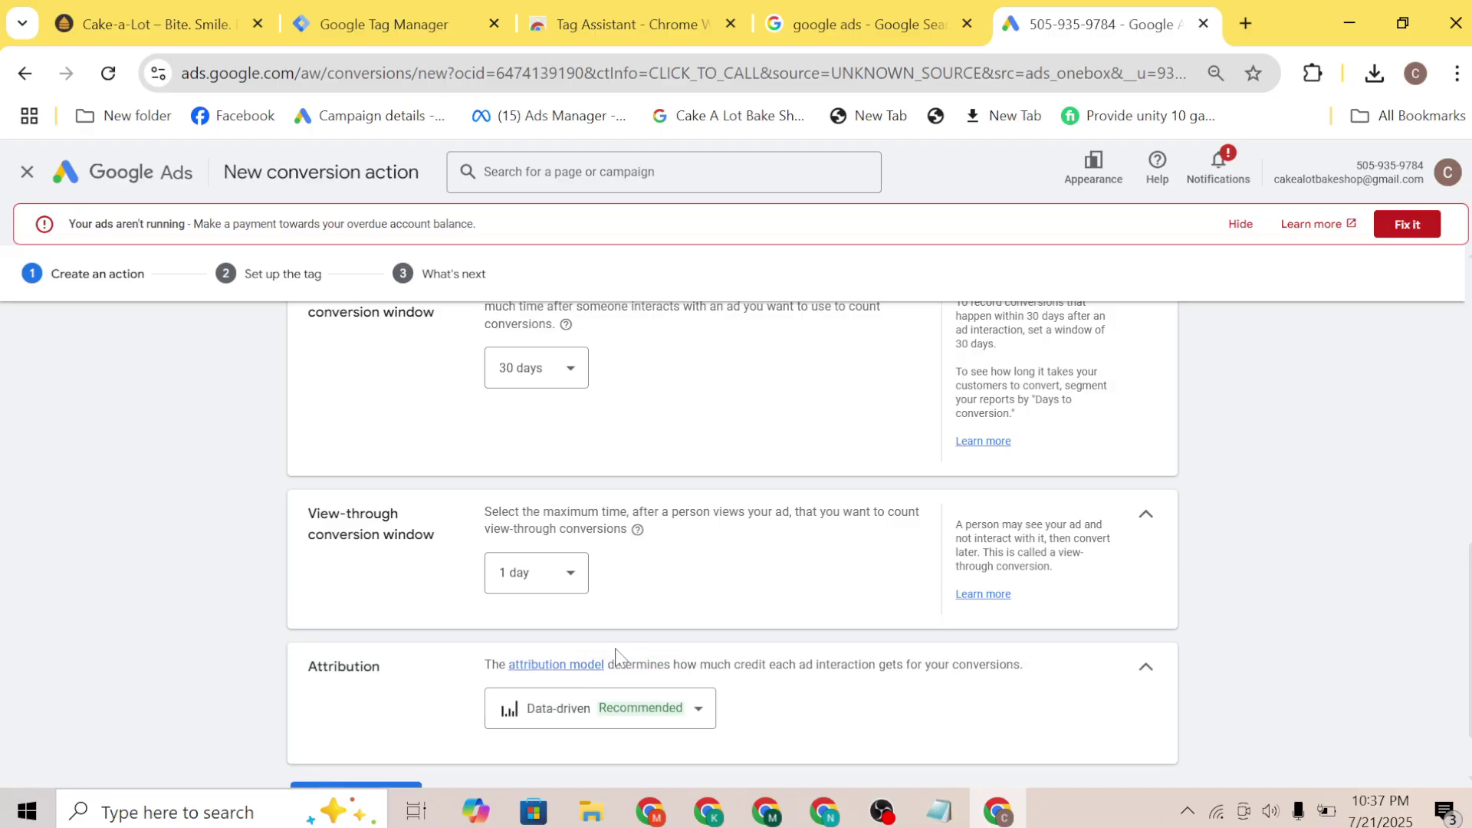
scroll(407, 605, down, 1)
drag(300, 591, 392, 595)
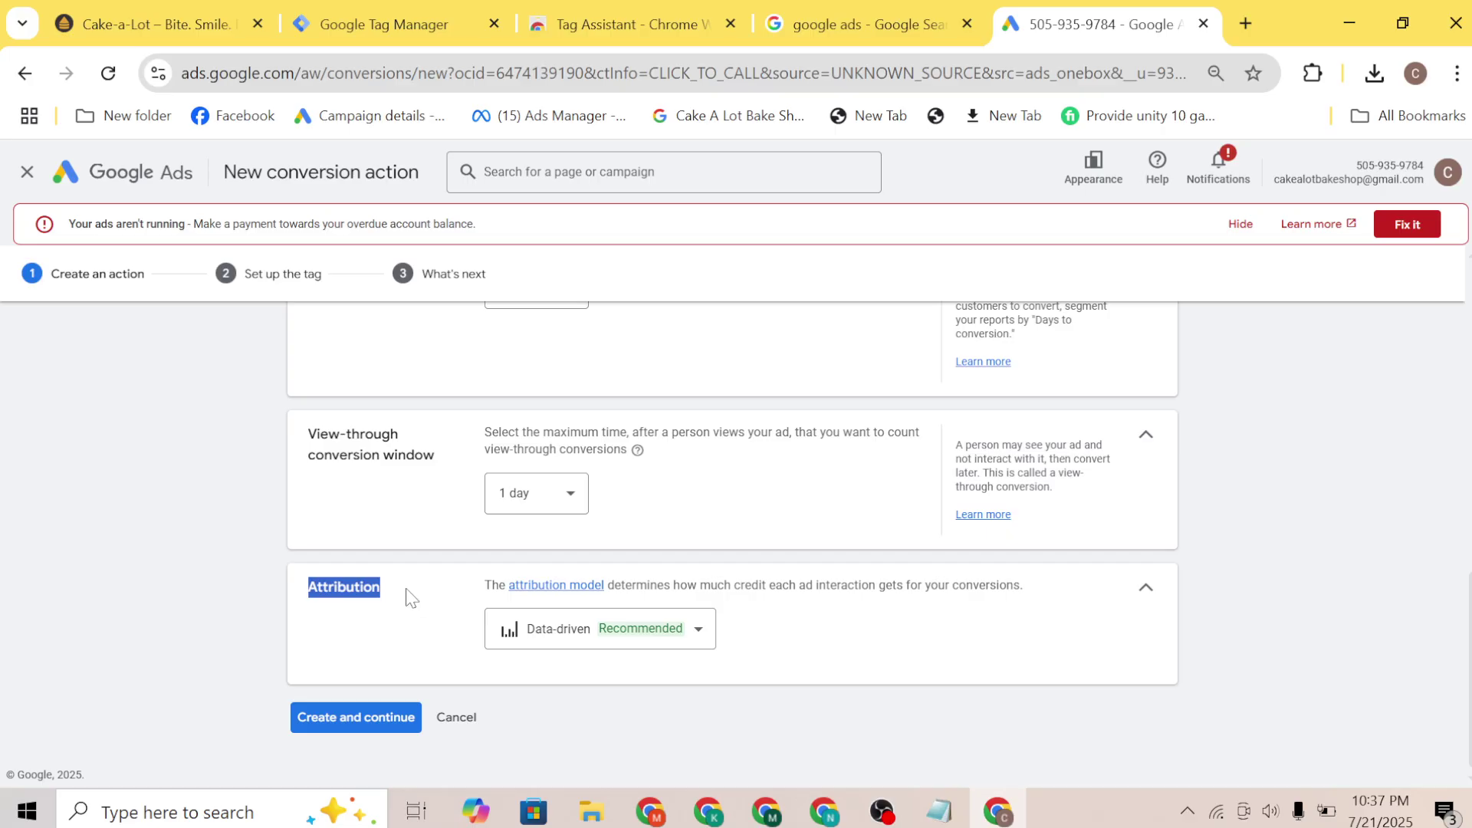
drag(615, 587, 1040, 603)
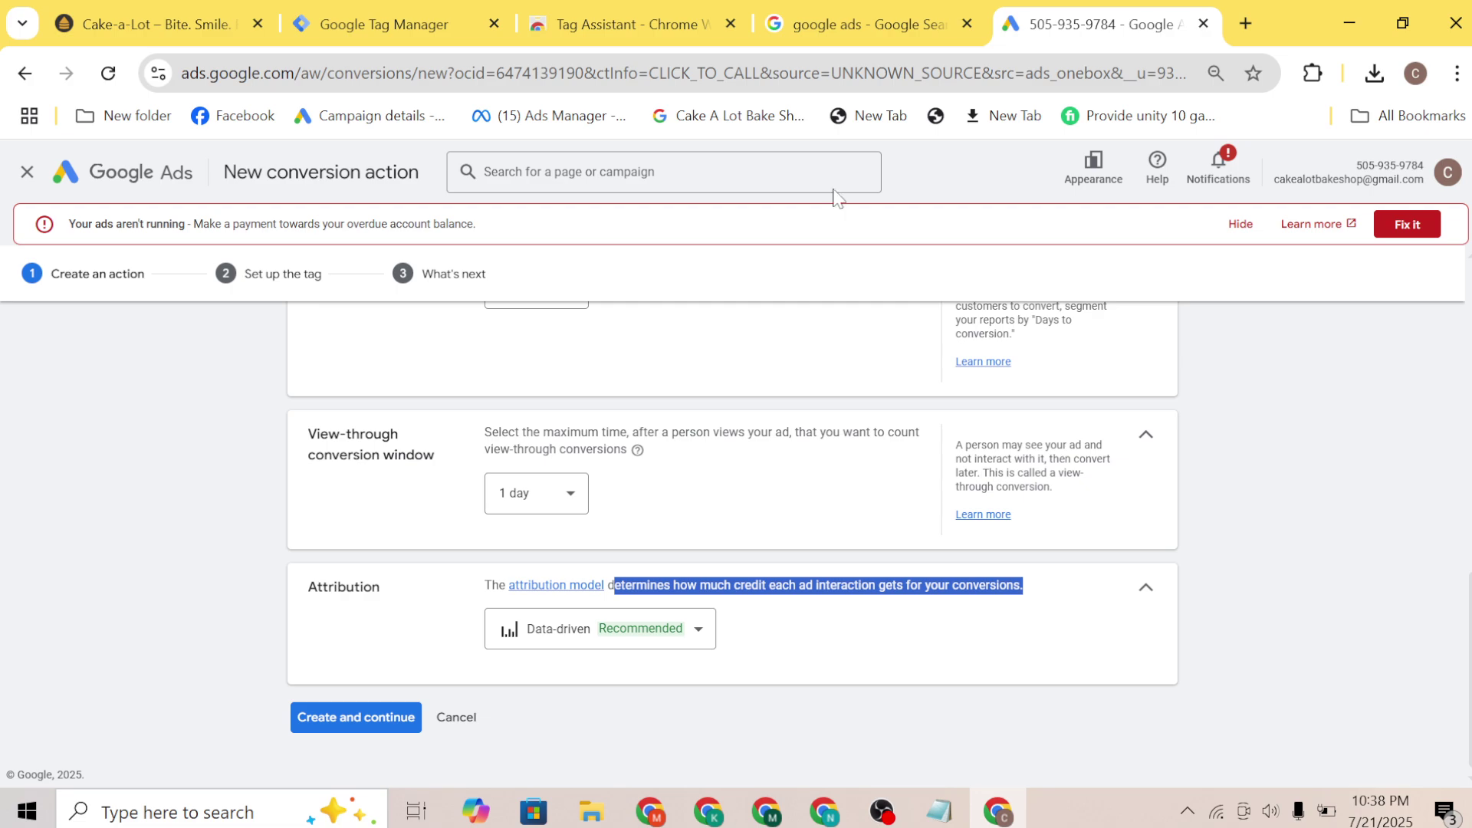
Switch to the Google Meet call to admit the waiting participant, and return to the Google Ads window
mouse_move(650, 812)
click(563, 712)
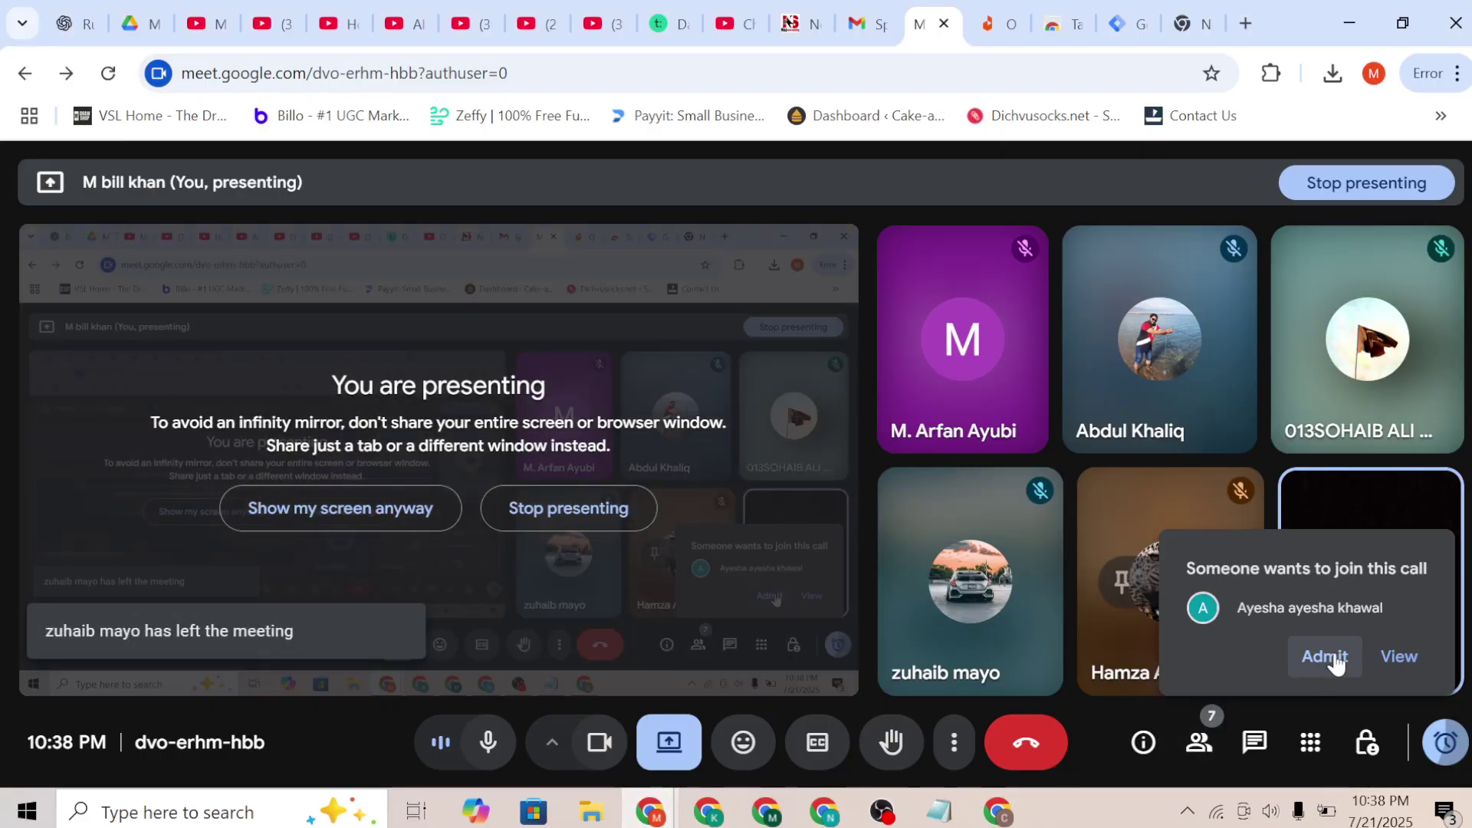
click(998, 814)
Create the call tracker conversion action and choose Google Tag Manager as the tag setup method
click(357, 723)
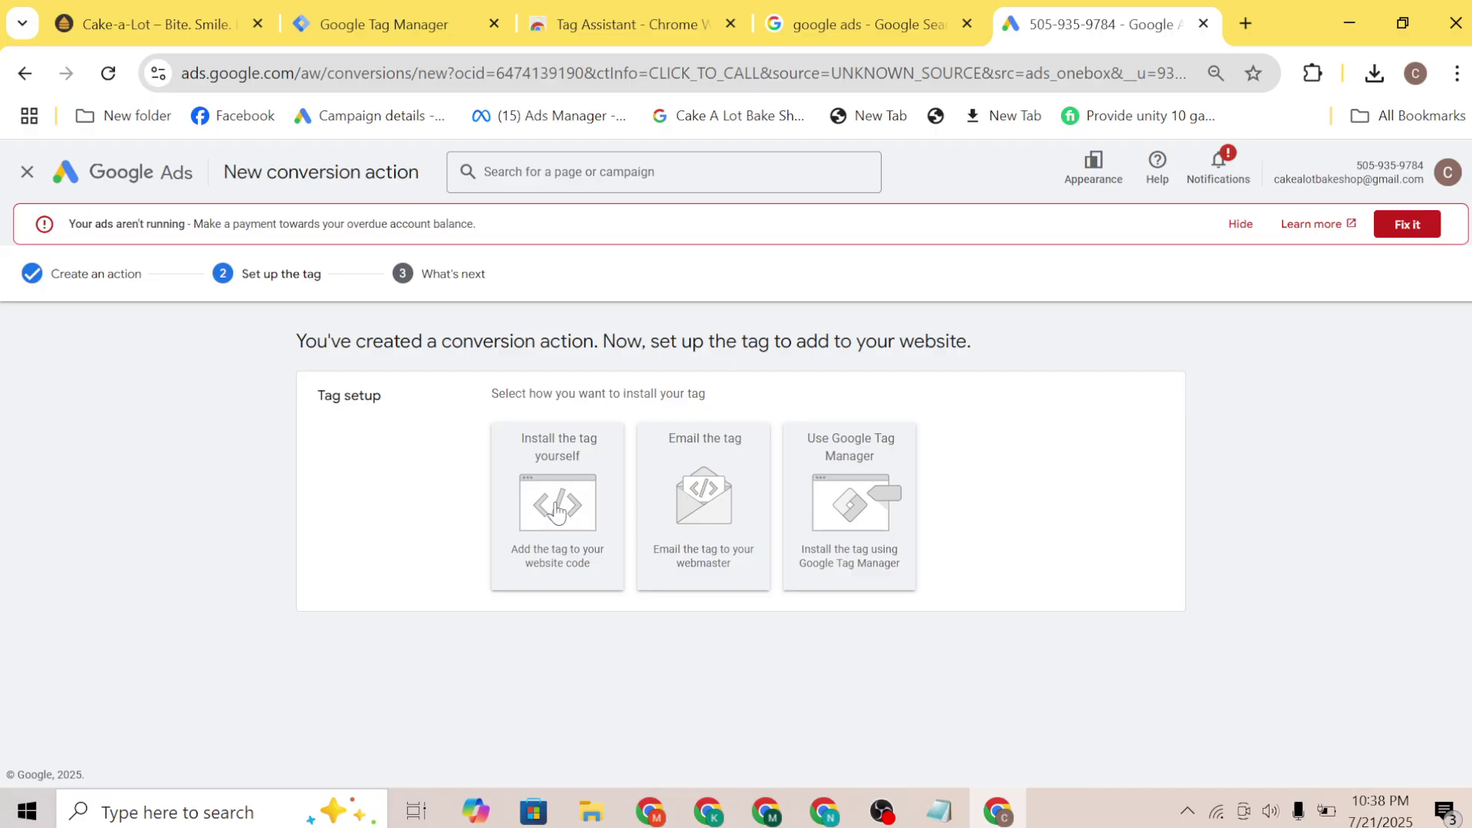
click(856, 510)
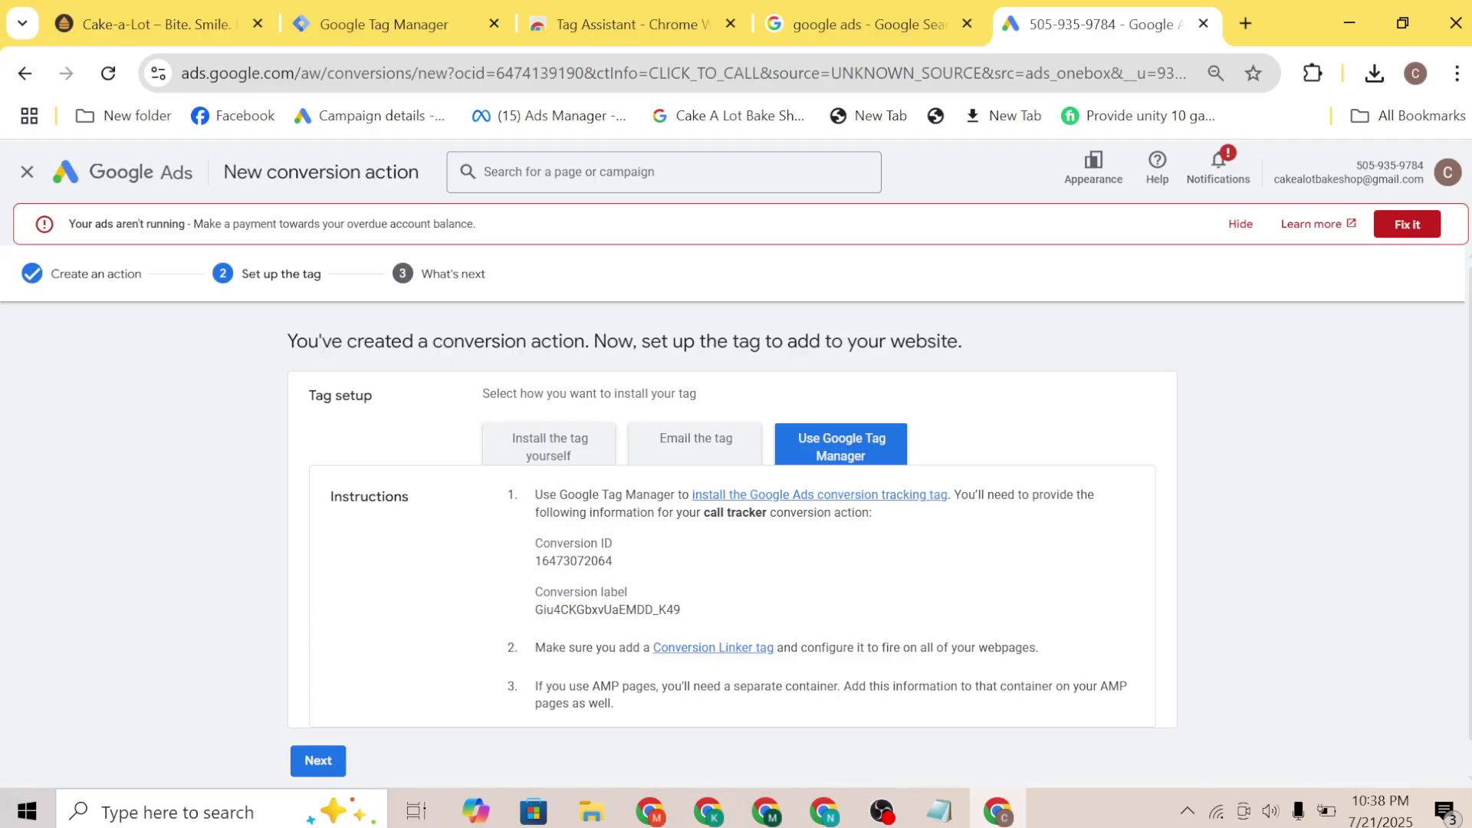
drag(534, 648, 1030, 662)
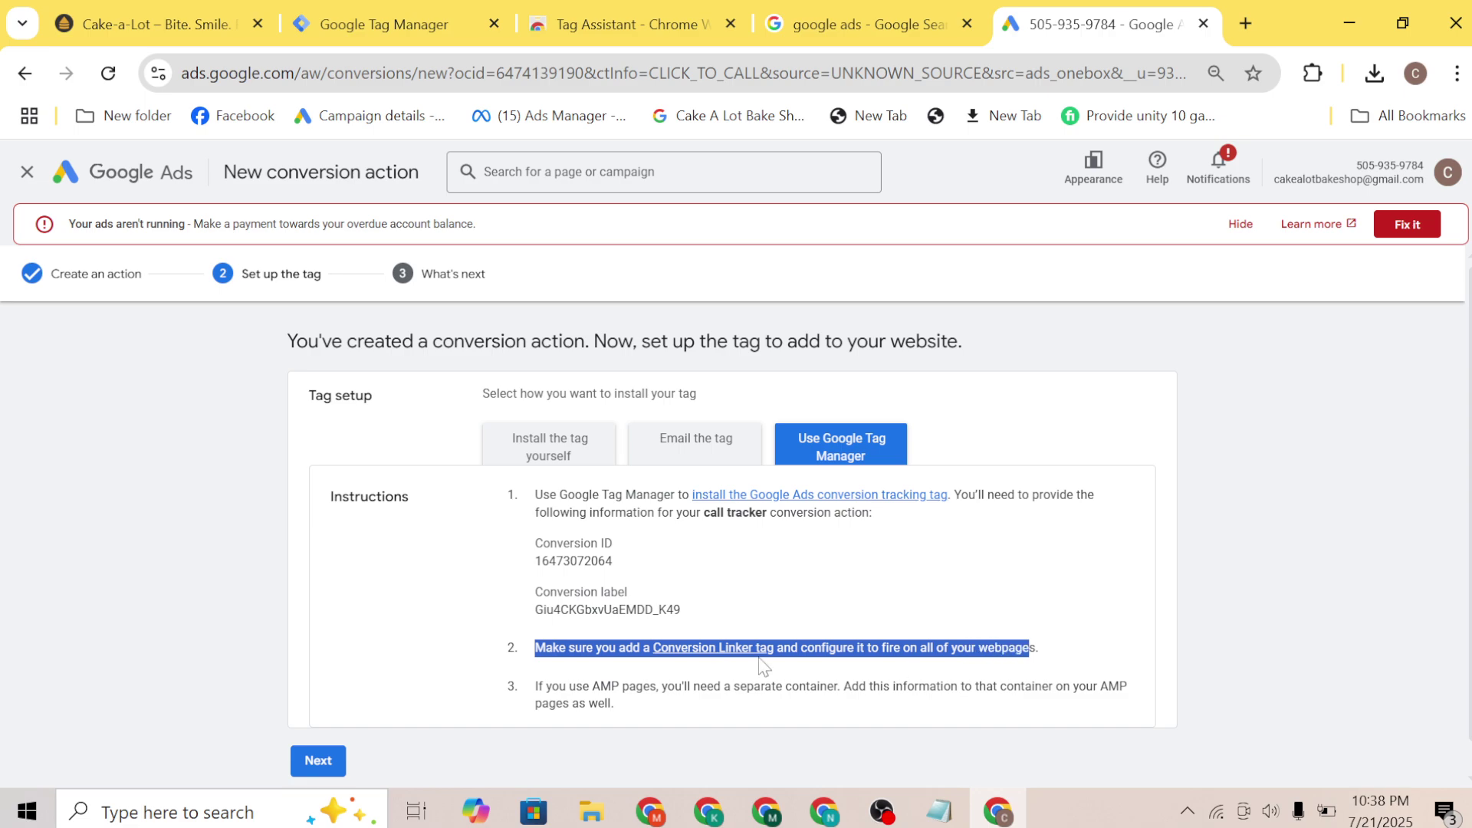
click(755, 588)
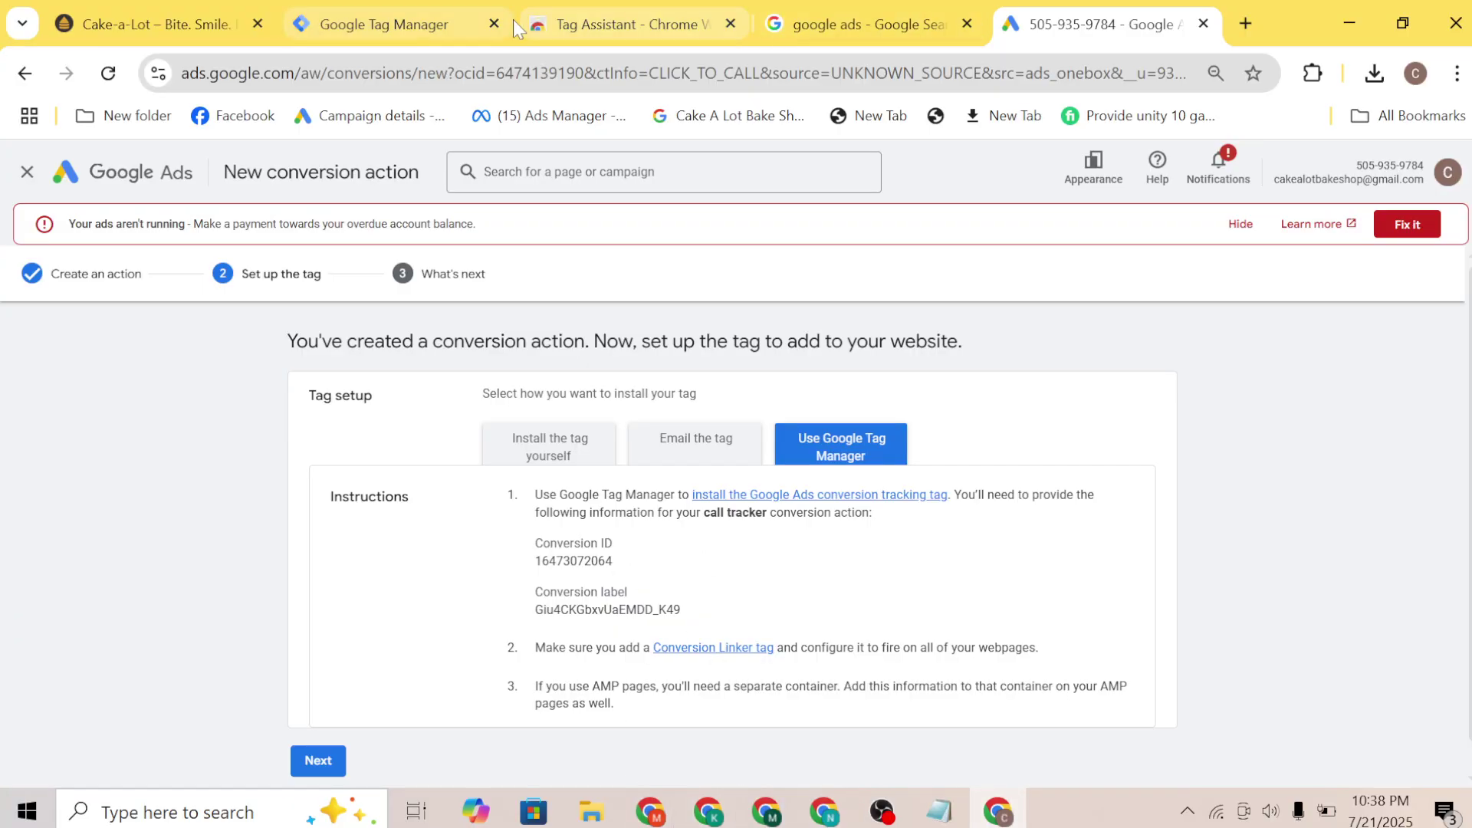
Switch to Google Tag Manager and start a new Google Ads tag of type Conversion Linker in the cakealot.pk container
click(390, 21)
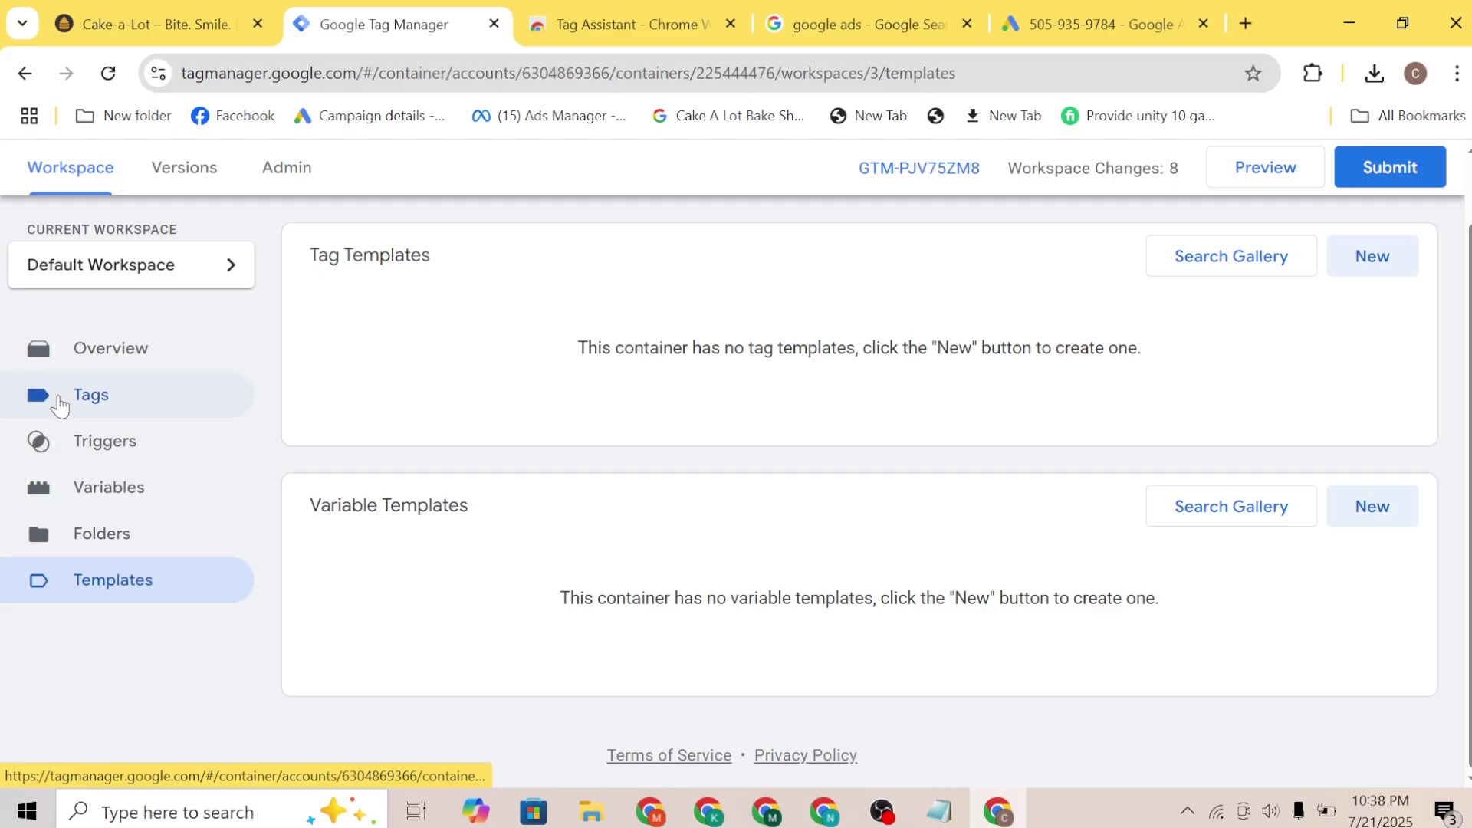
click(60, 395)
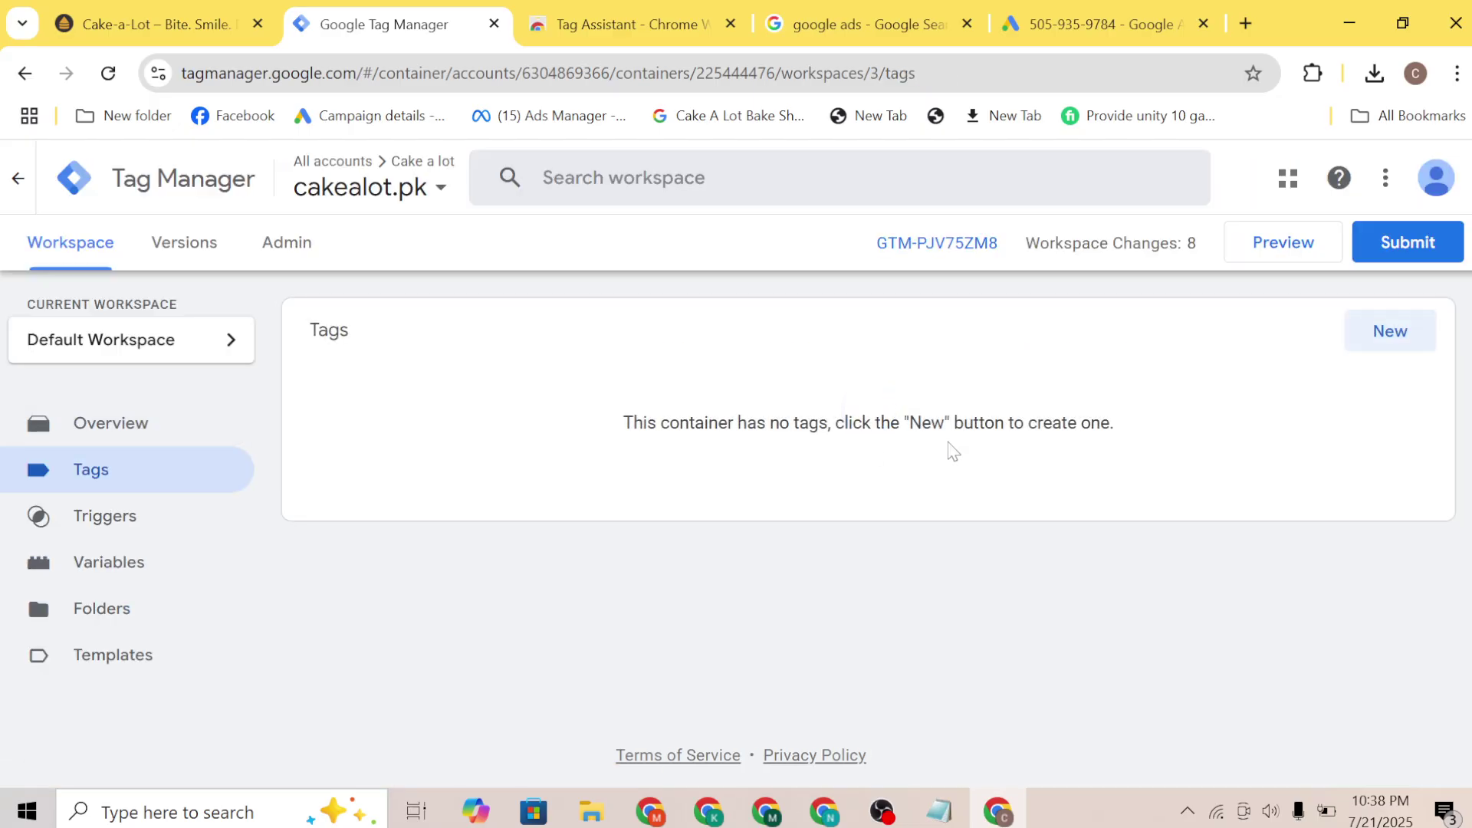
click(1376, 337)
click(754, 387)
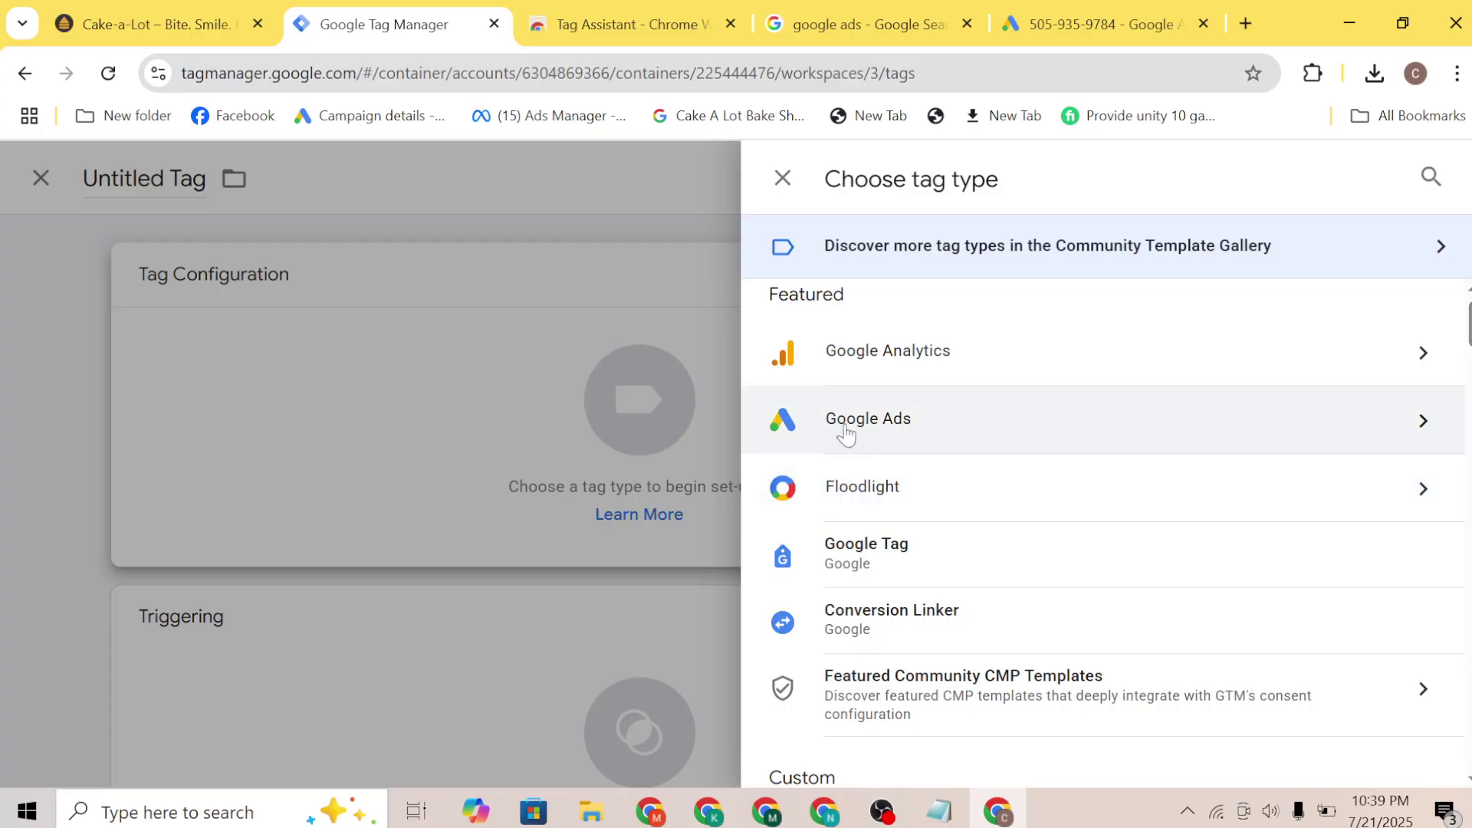
click(844, 424)
click(967, 397)
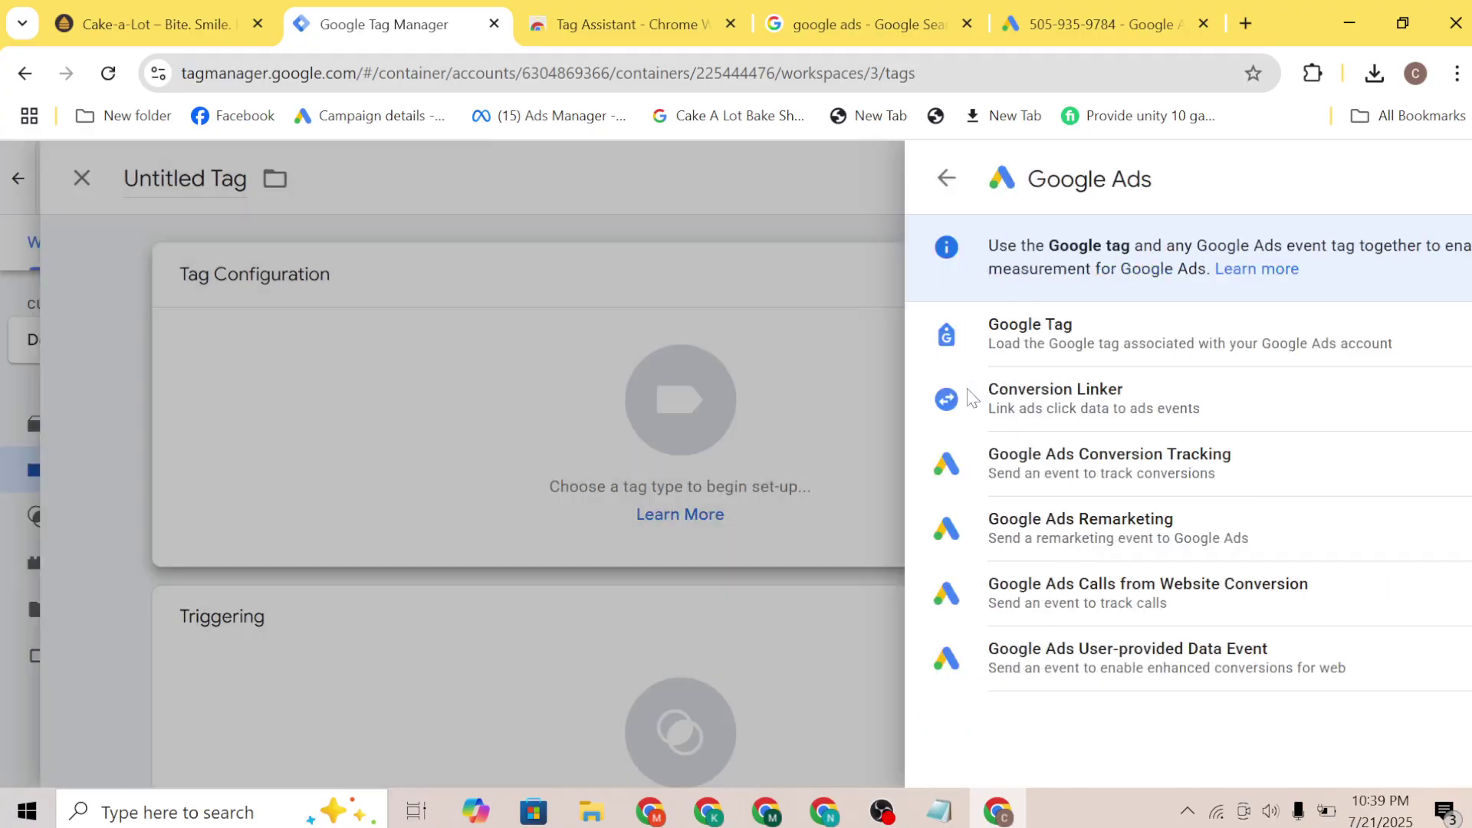
Enable linking on all page URLs, set the tag to fire on All Pages, and save it as "Conversion Linker"
scroll(583, 591, down, 3)
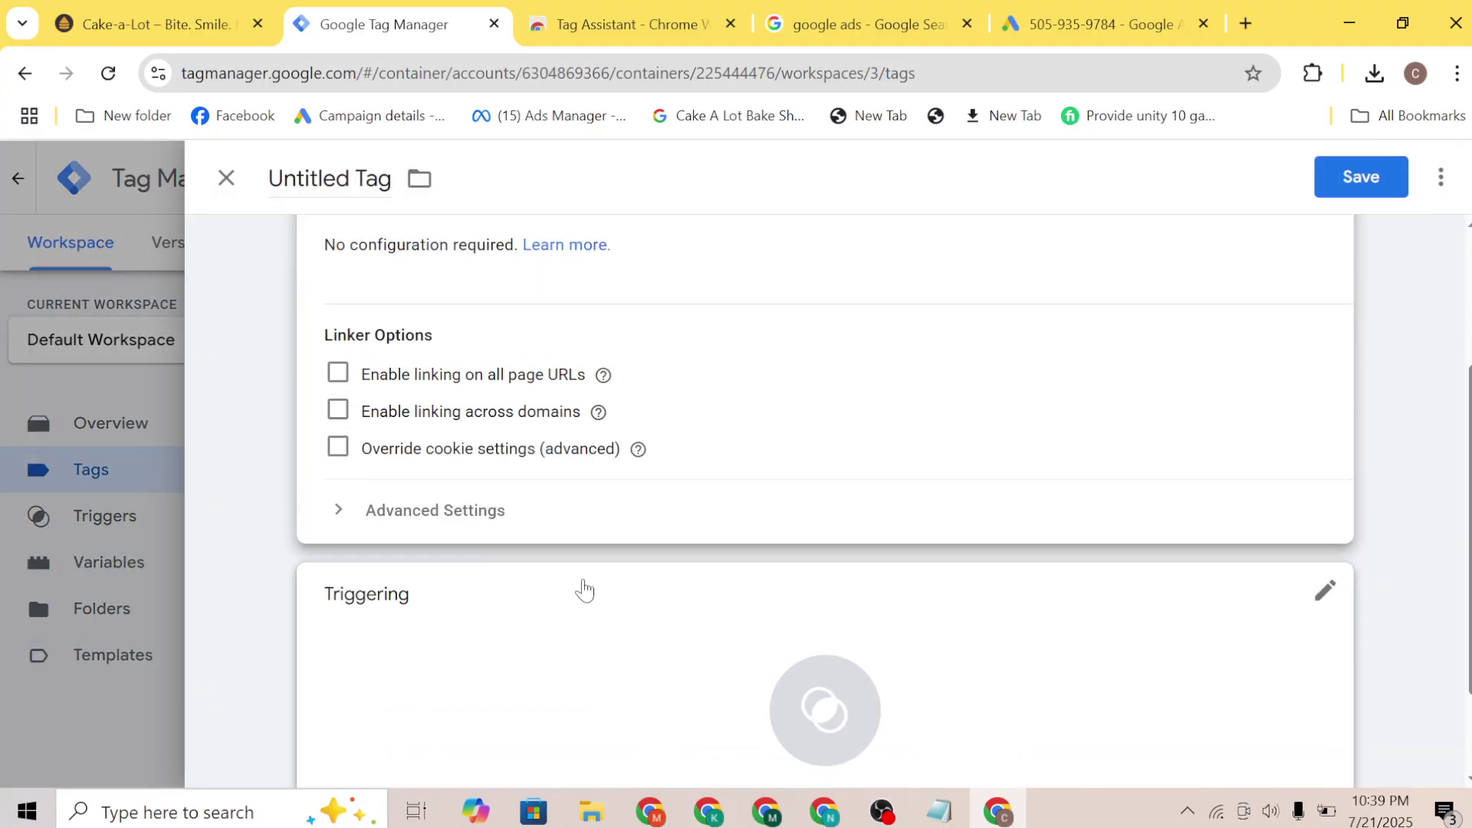
click(338, 373)
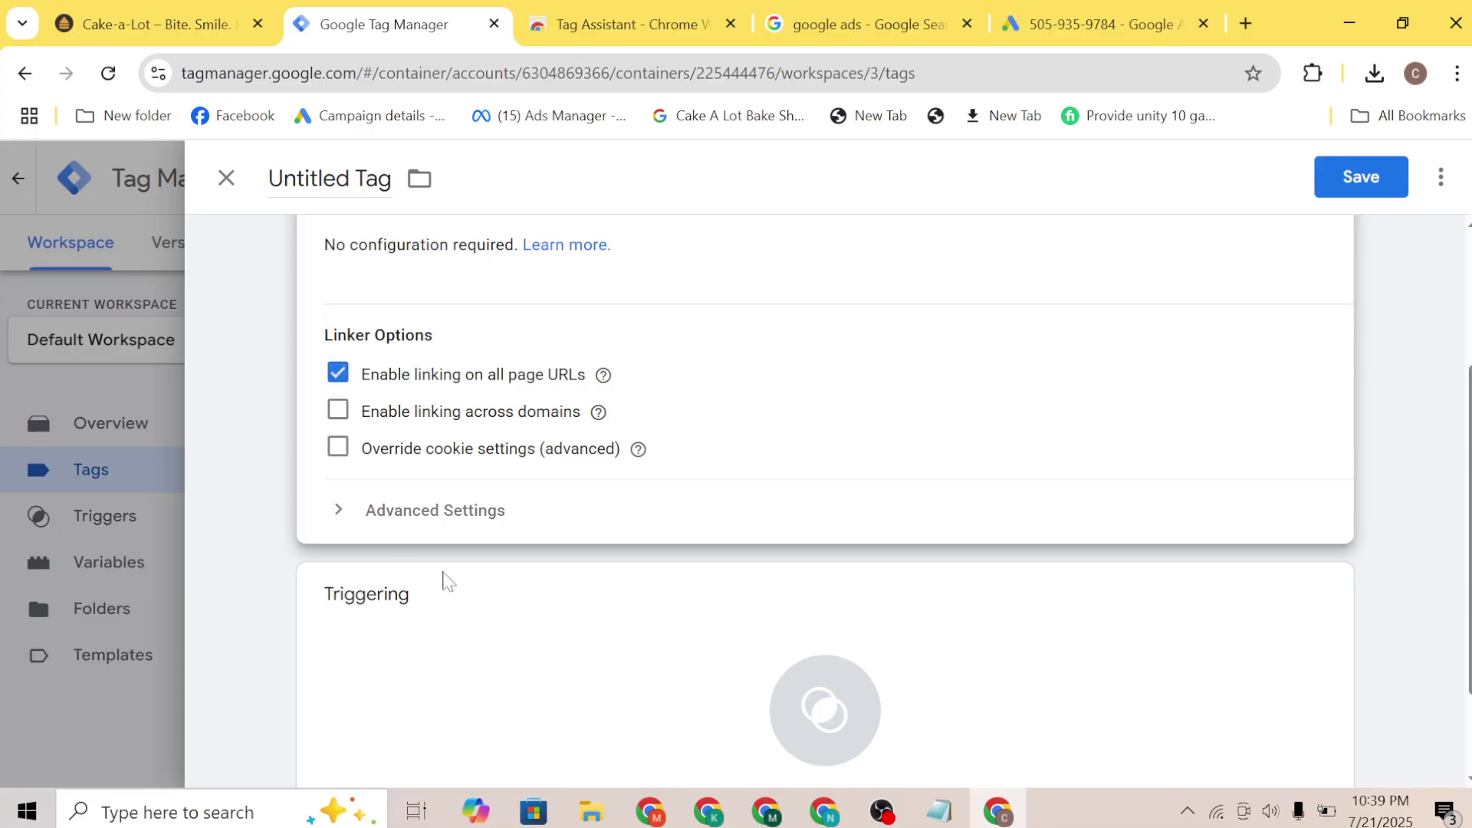
click(471, 620)
click(329, 300)
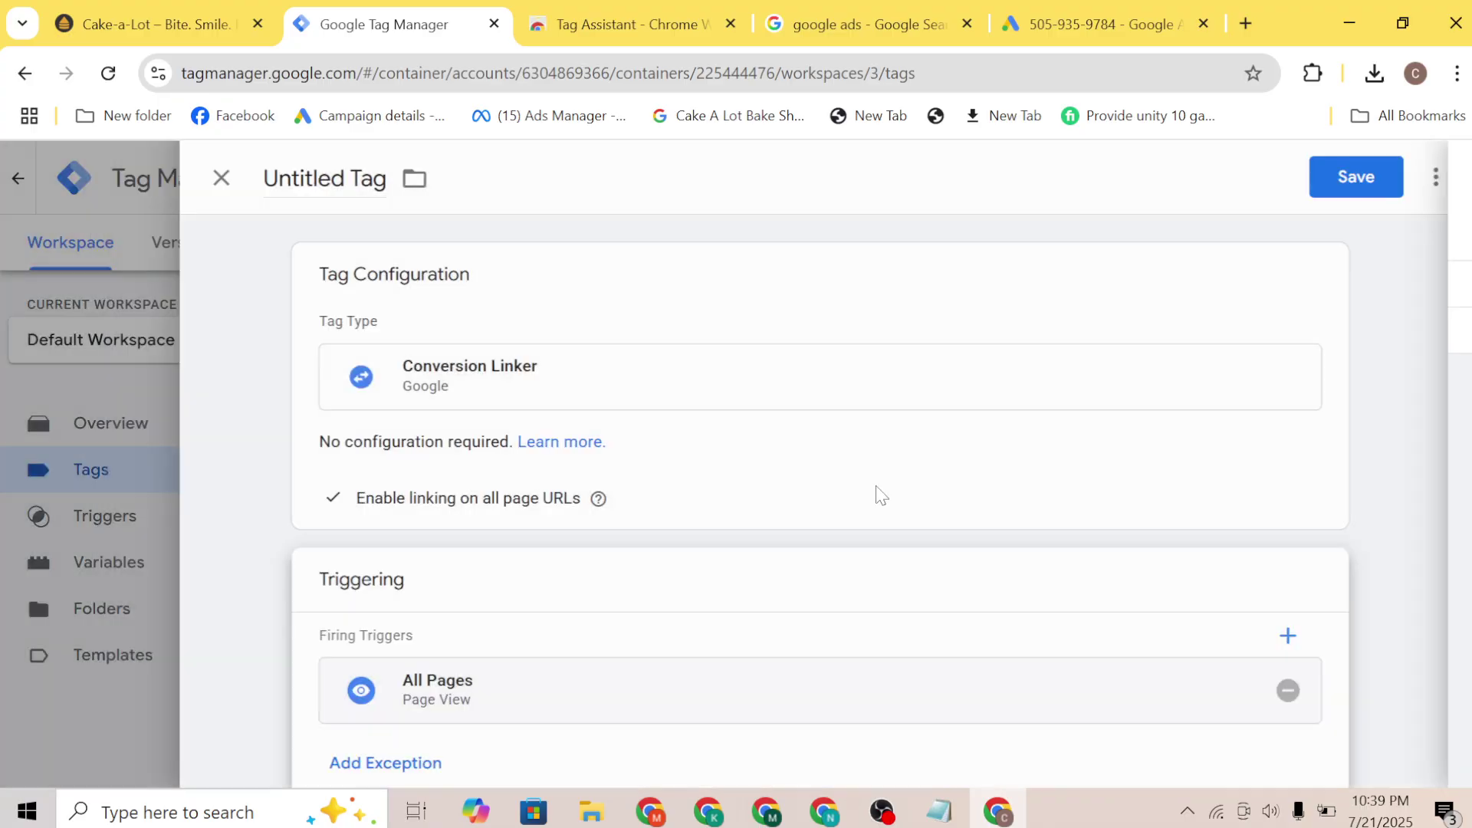
click(1331, 188)
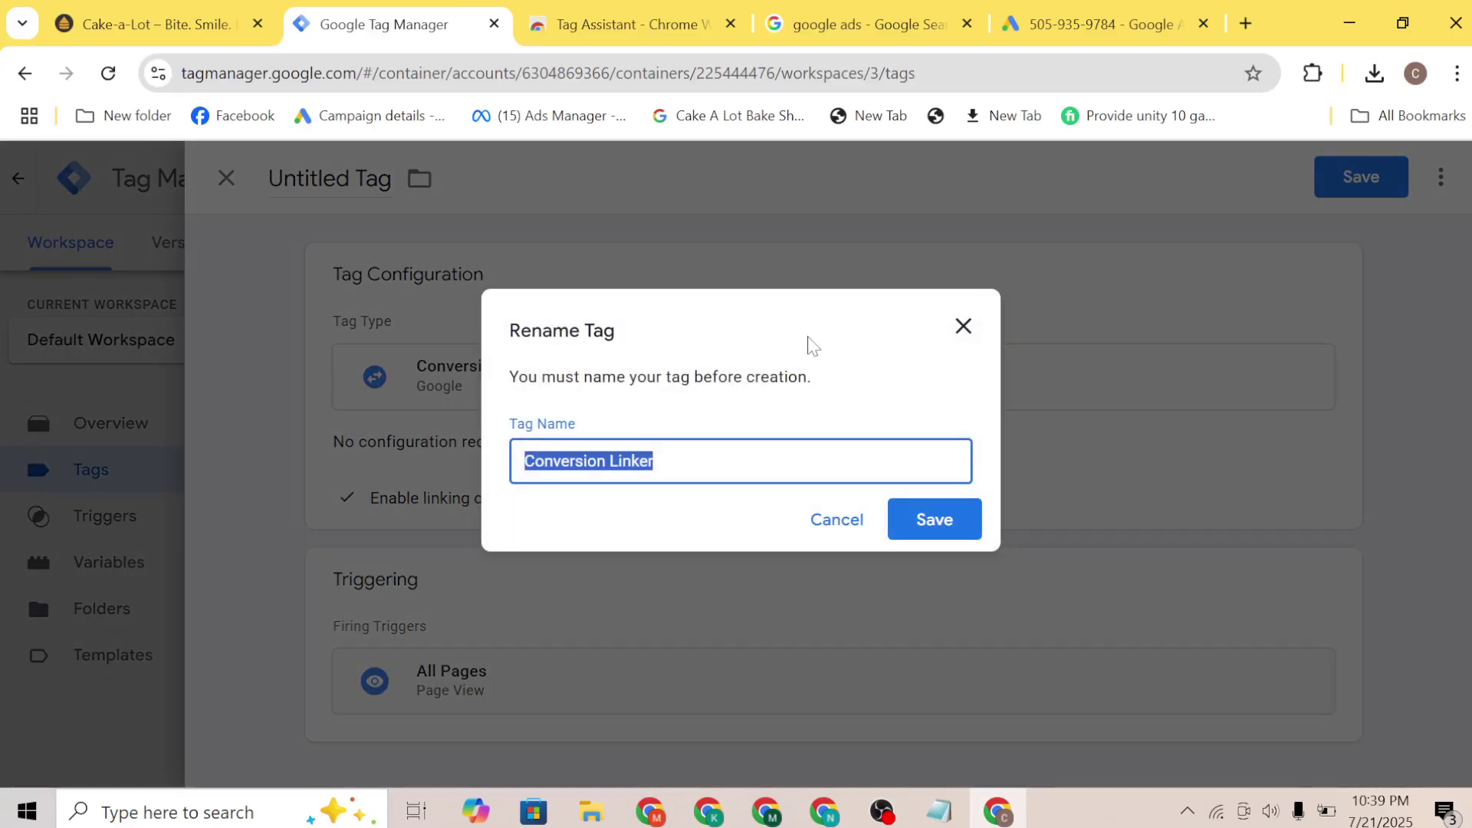
click(926, 528)
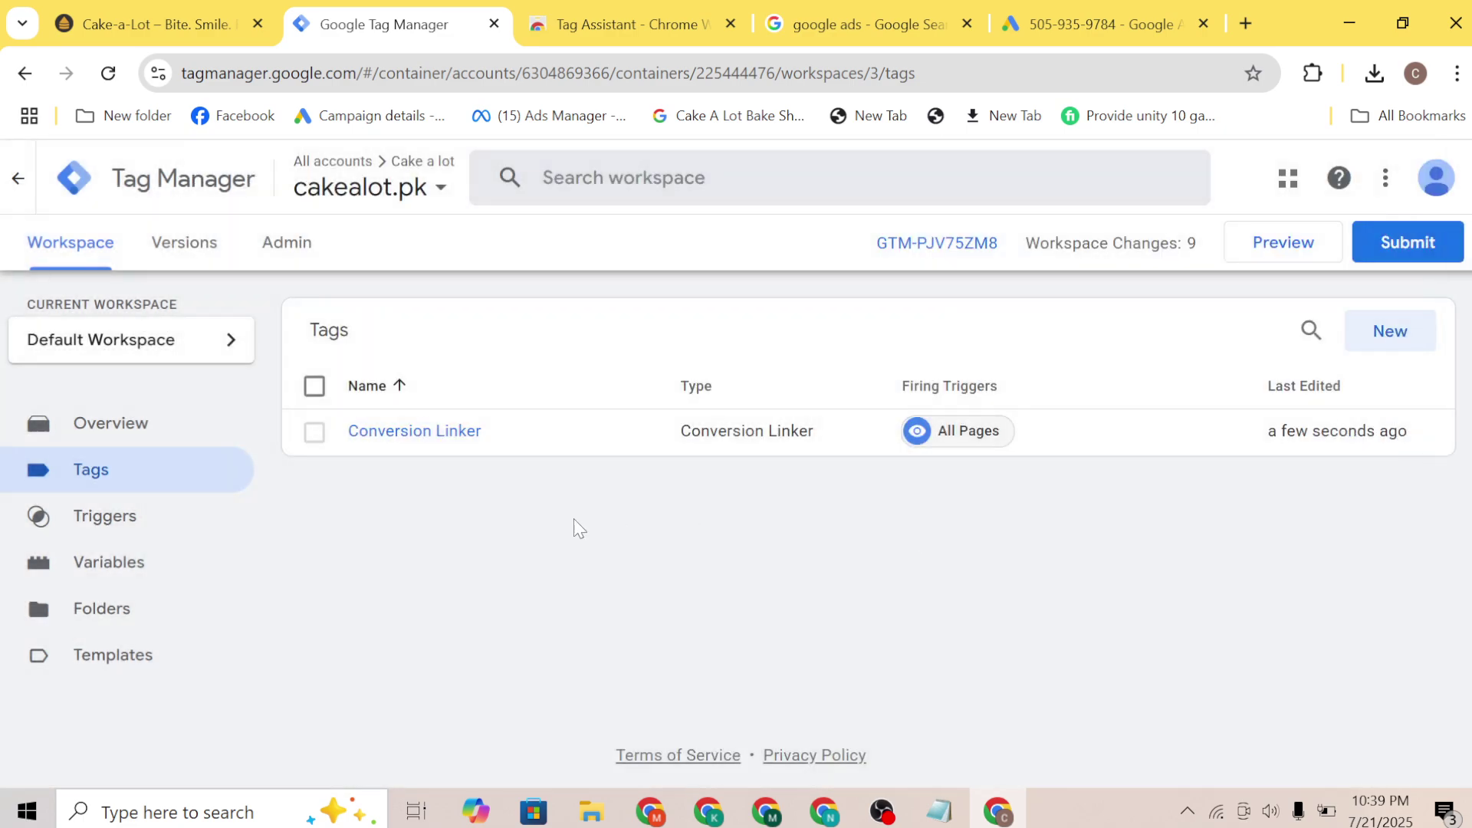
Start another new tag with Google Ads Conversion Tracking as its type
click(1392, 336)
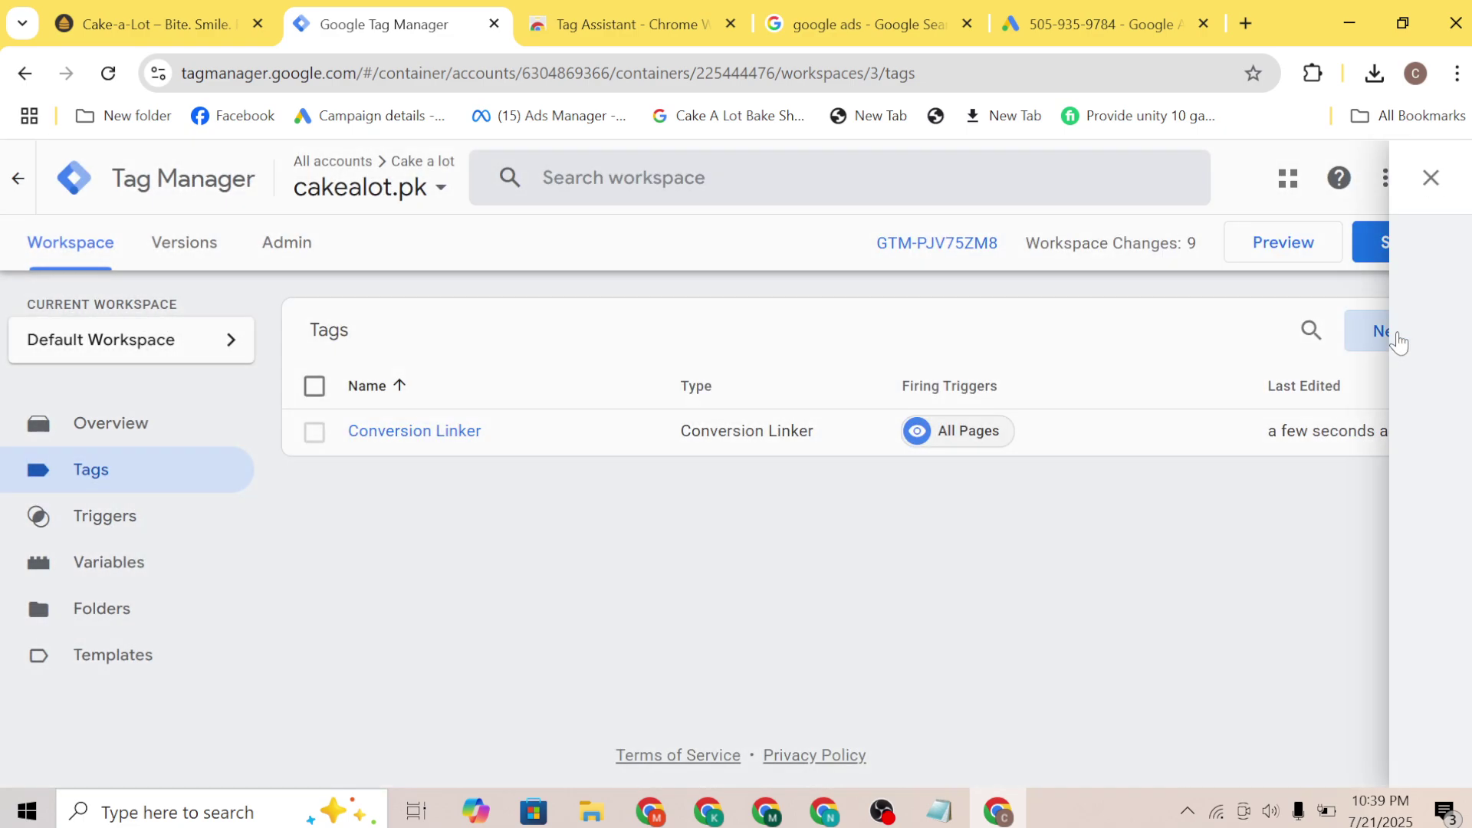
click(698, 376)
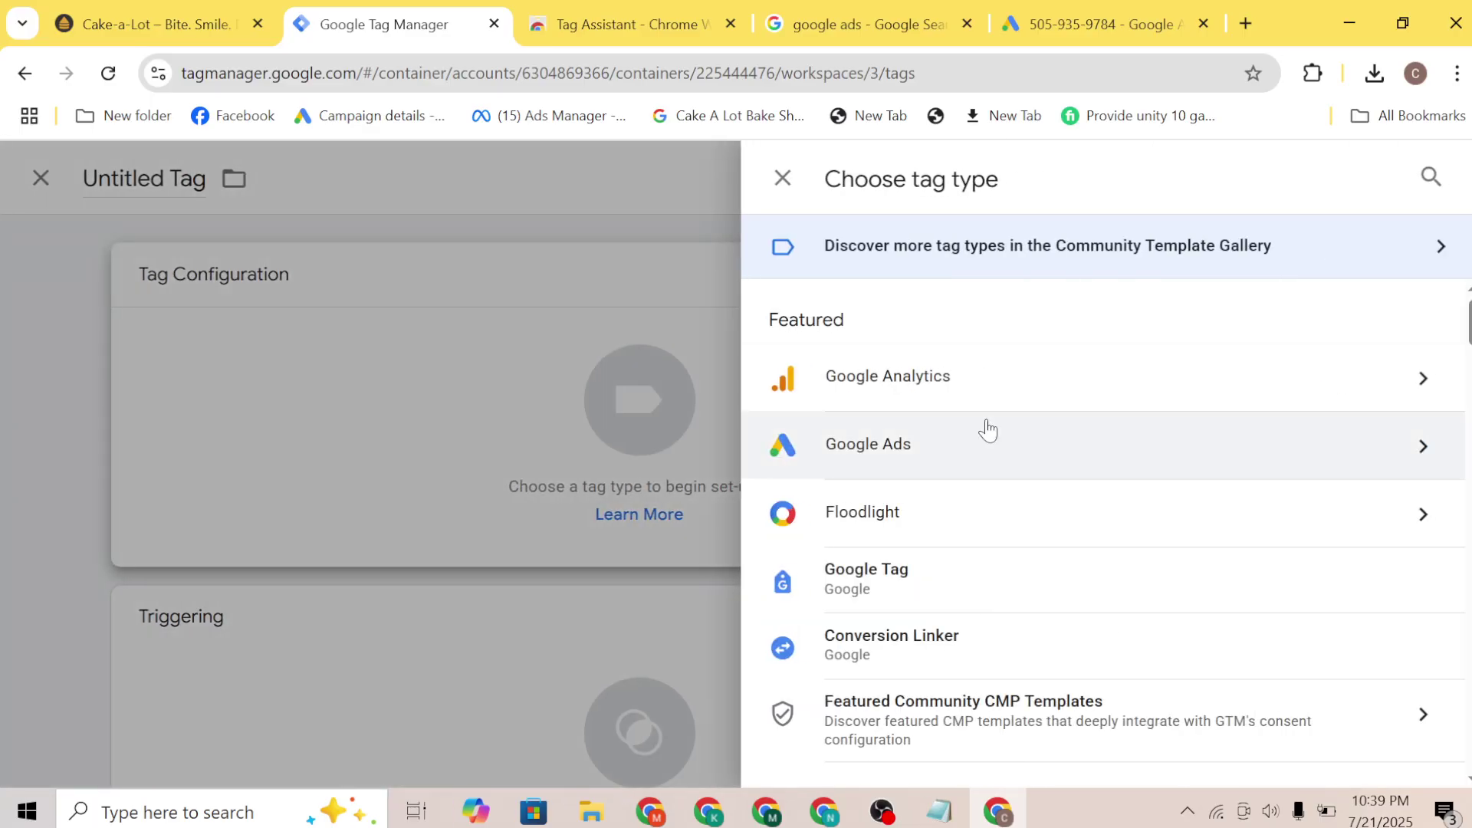
click(863, 460)
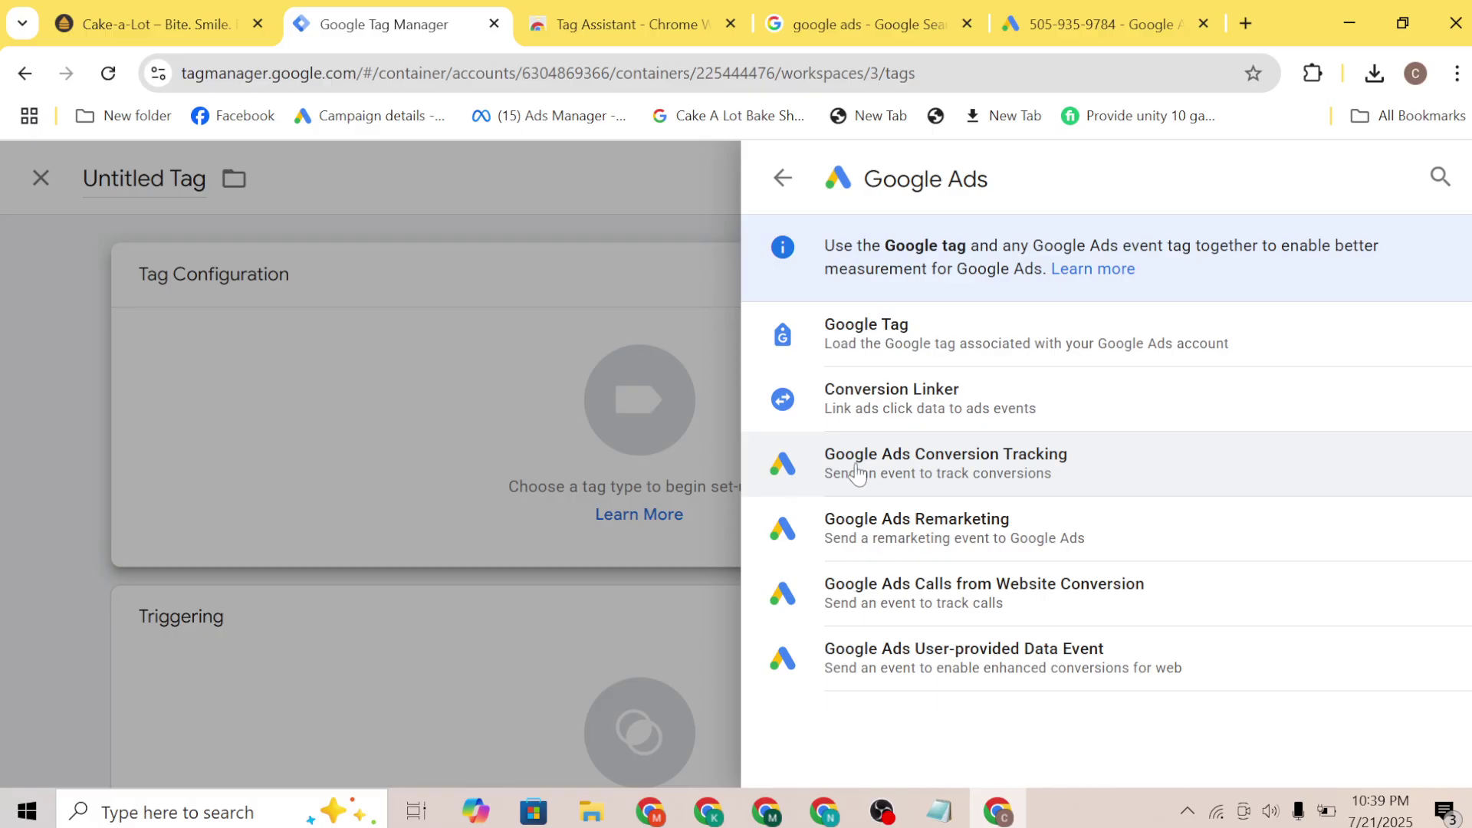
click(942, 481)
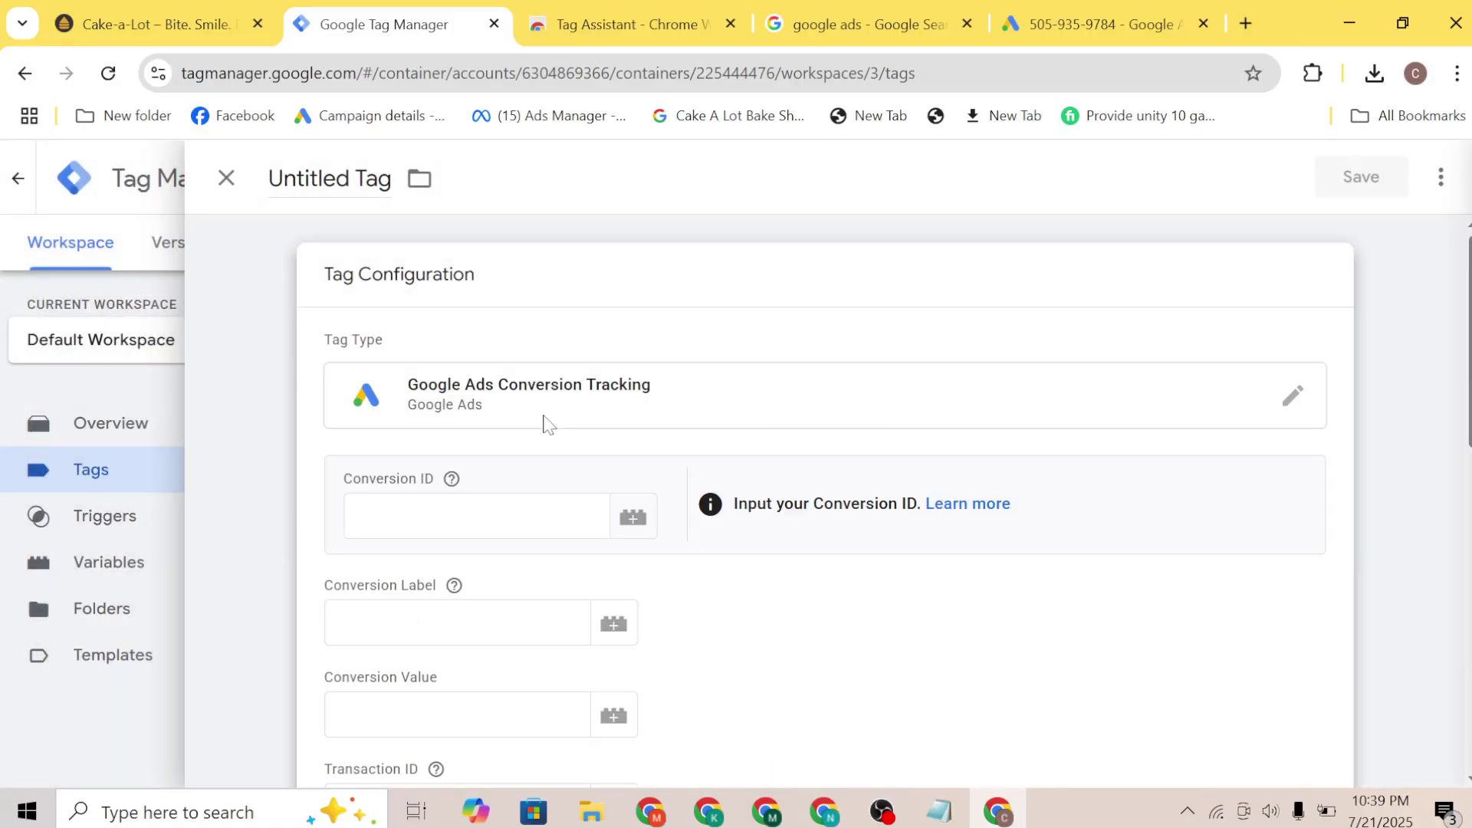
scroll(368, 521, down, 1)
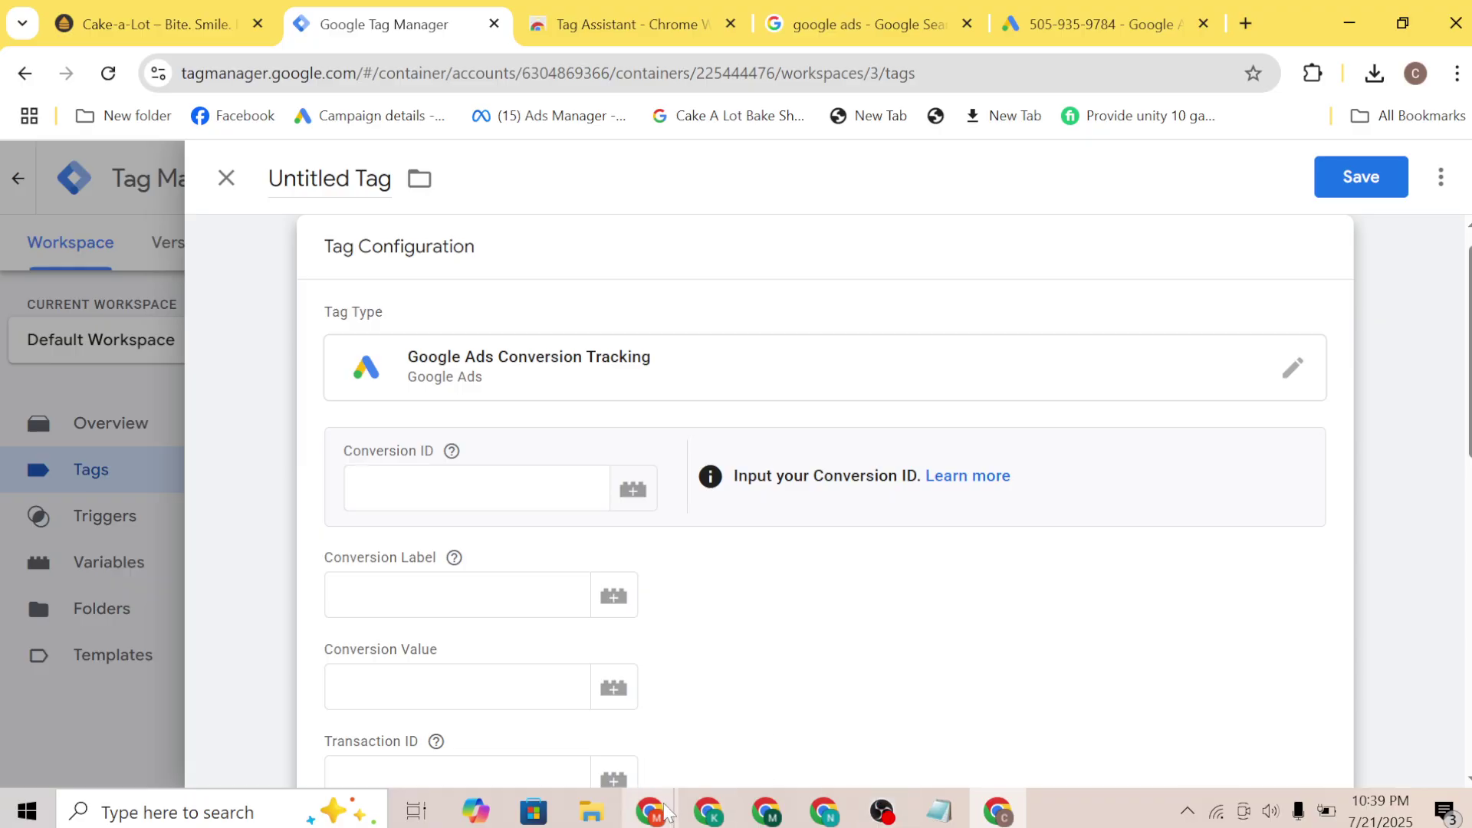
Copy the call tracker's Conversion ID from Google Ads into the Conversion ID field of the new Tag Manager tag
click(1043, 19)
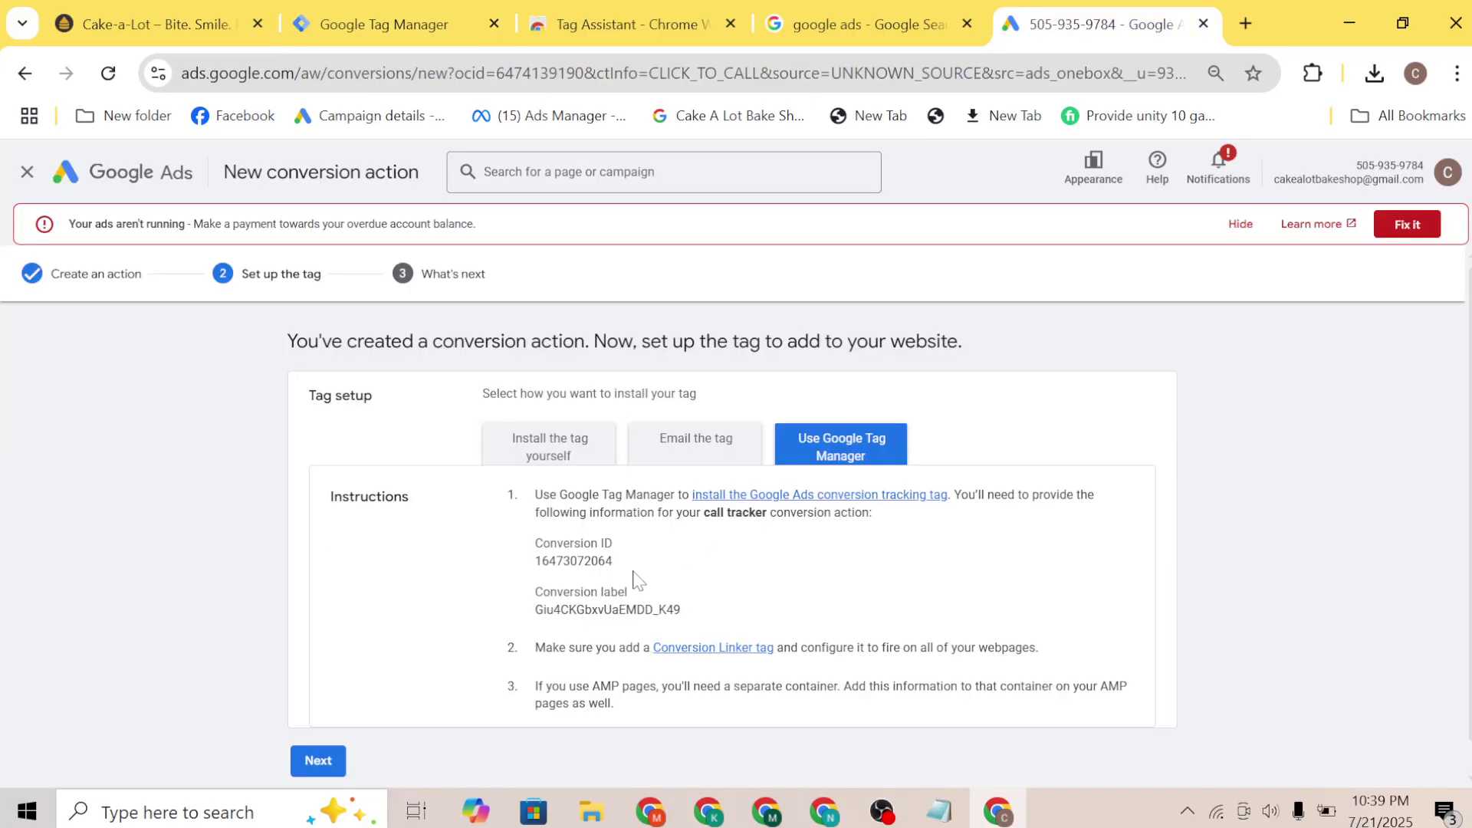
drag(617, 568, 534, 569)
key(ctrl+c)
click(376, 11)
click(477, 489)
key(ctrl+v)
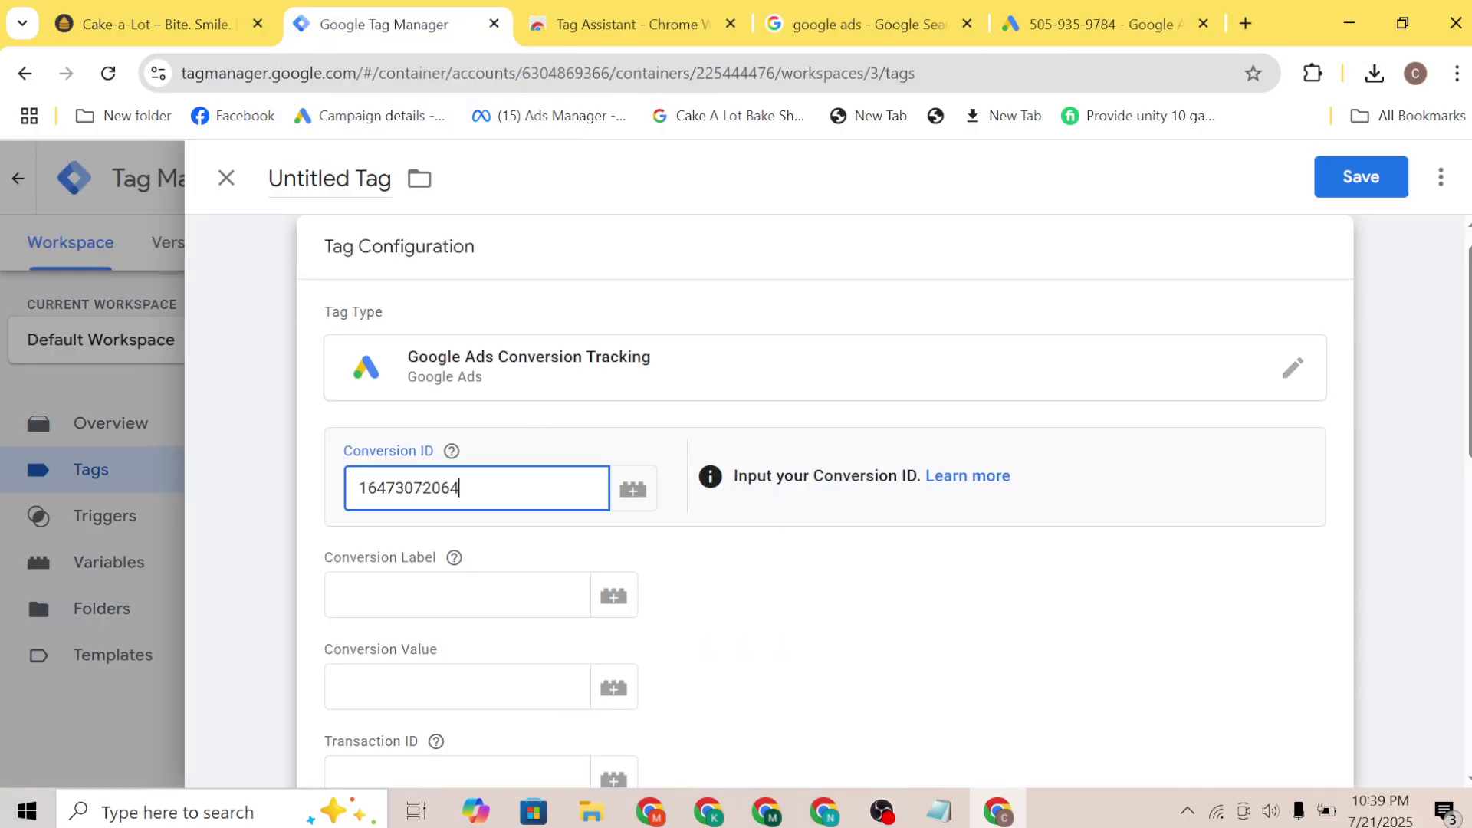
Create the missing Google tag for the entered Conversion ID, firing on Initialization - All Pages, and save it
click(458, 595)
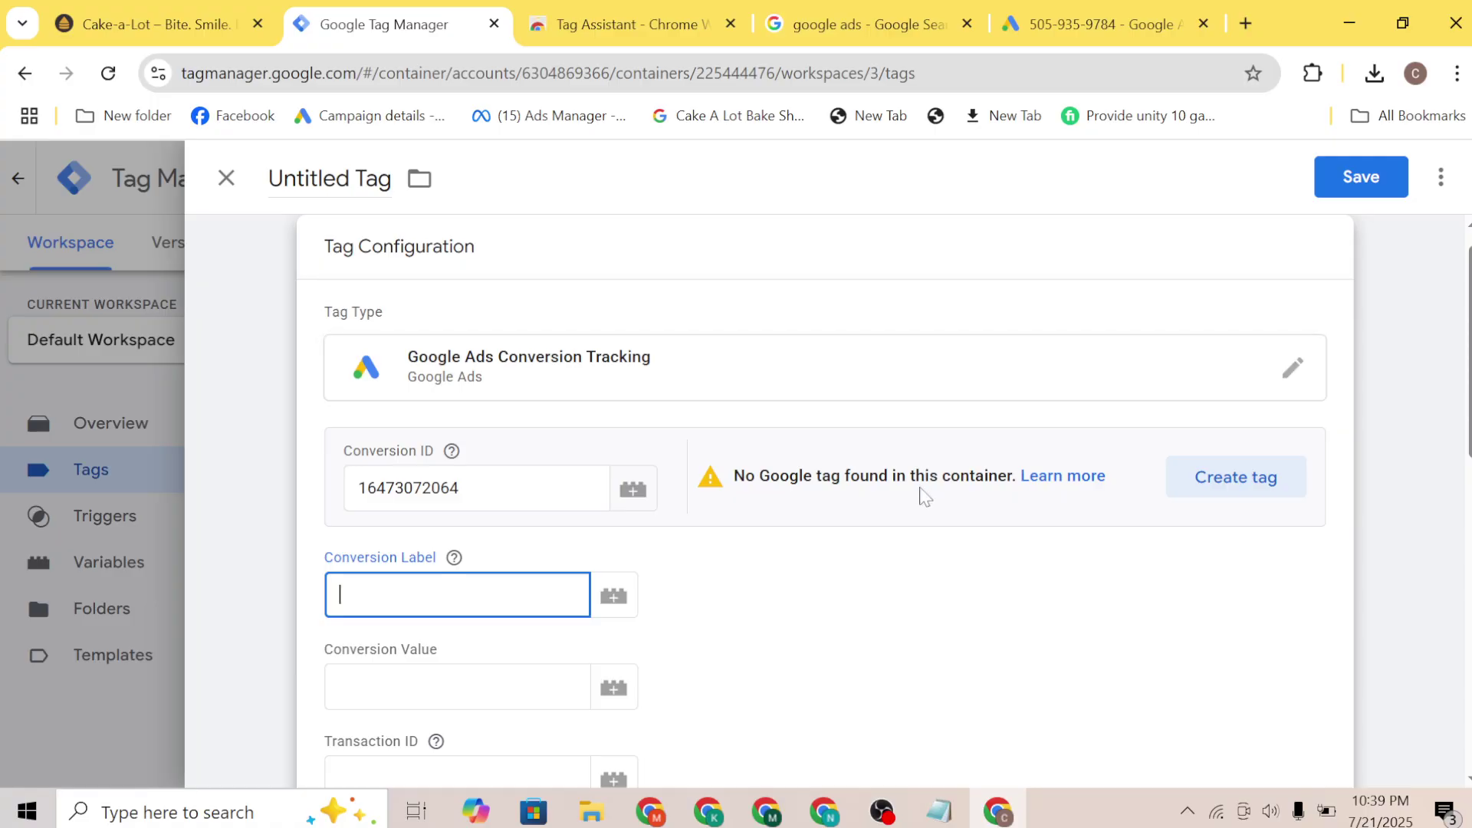
click(734, 481)
drag(734, 481, 994, 483)
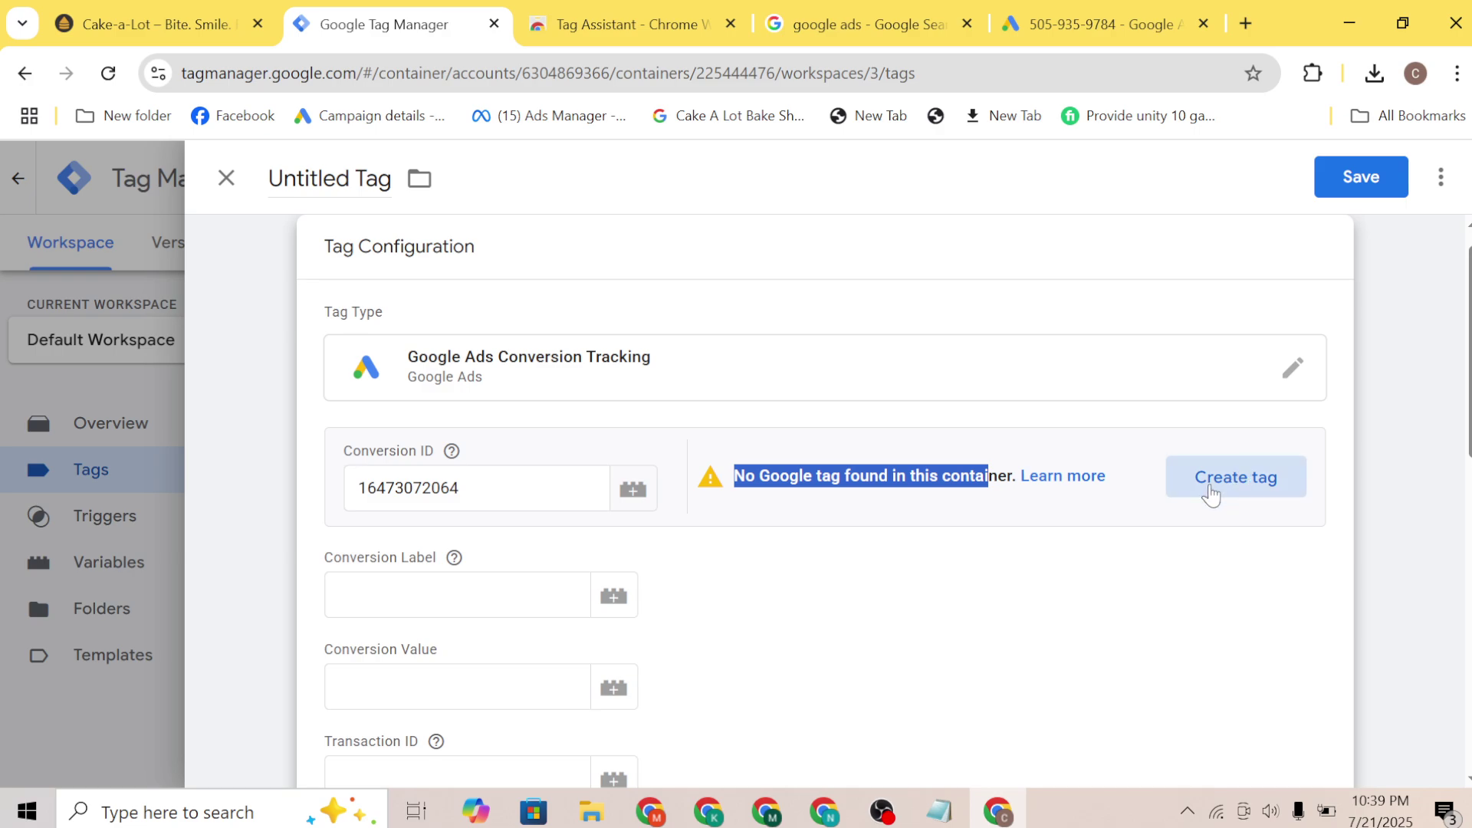
click(1212, 494)
scroll(943, 490, down, 2)
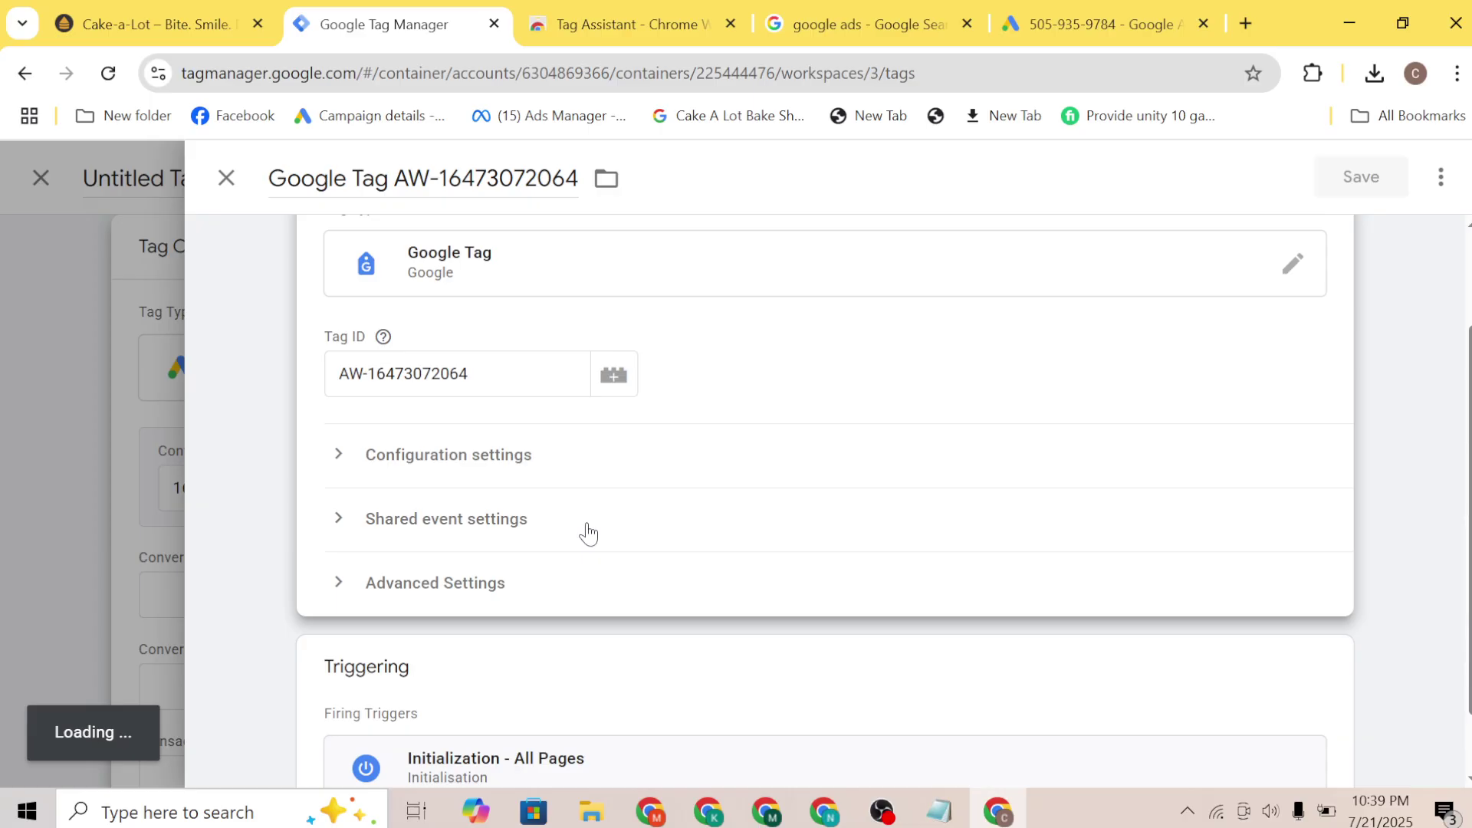
scroll(536, 591, down, 1)
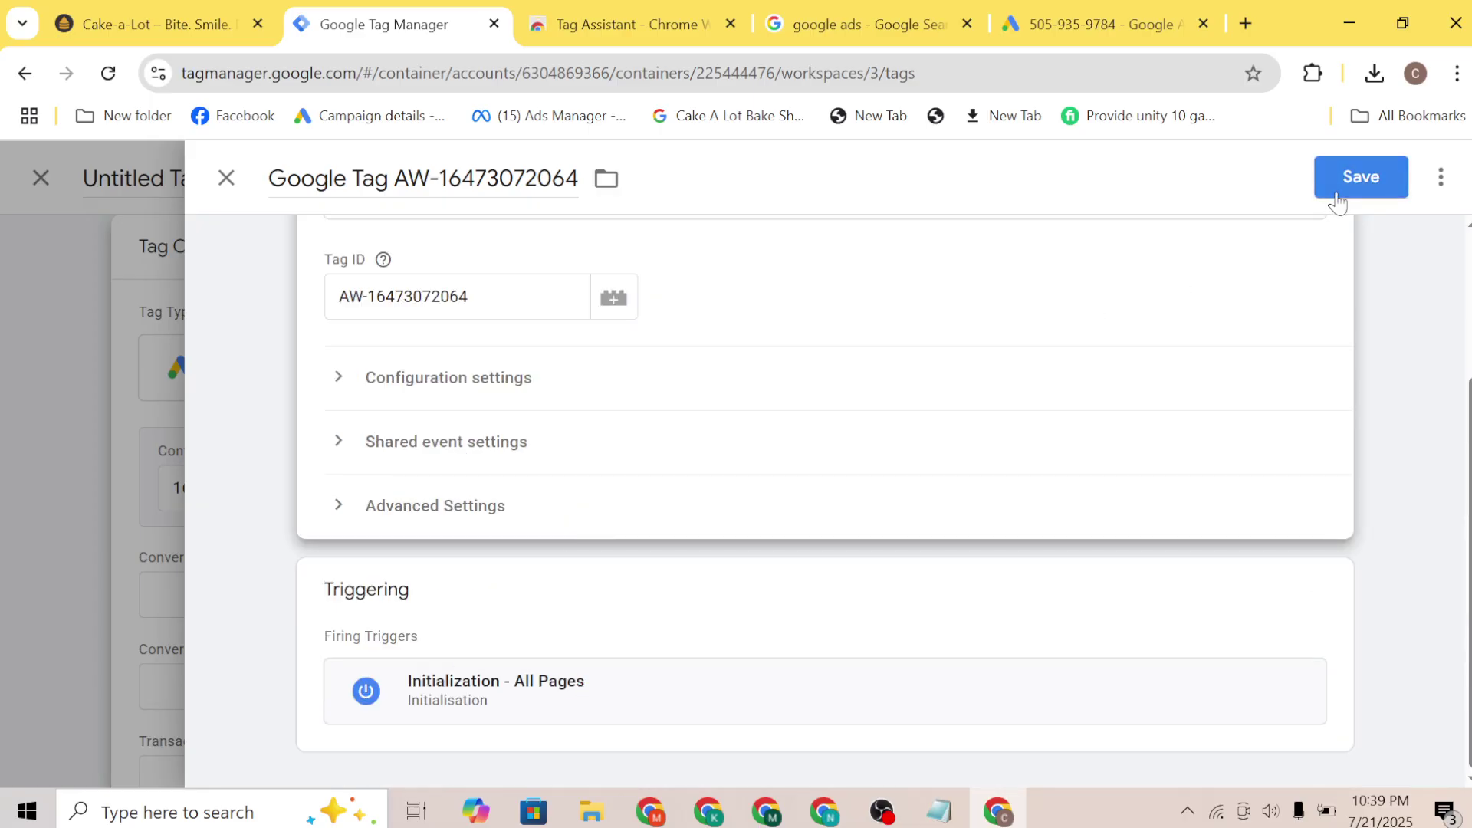
click(1338, 178)
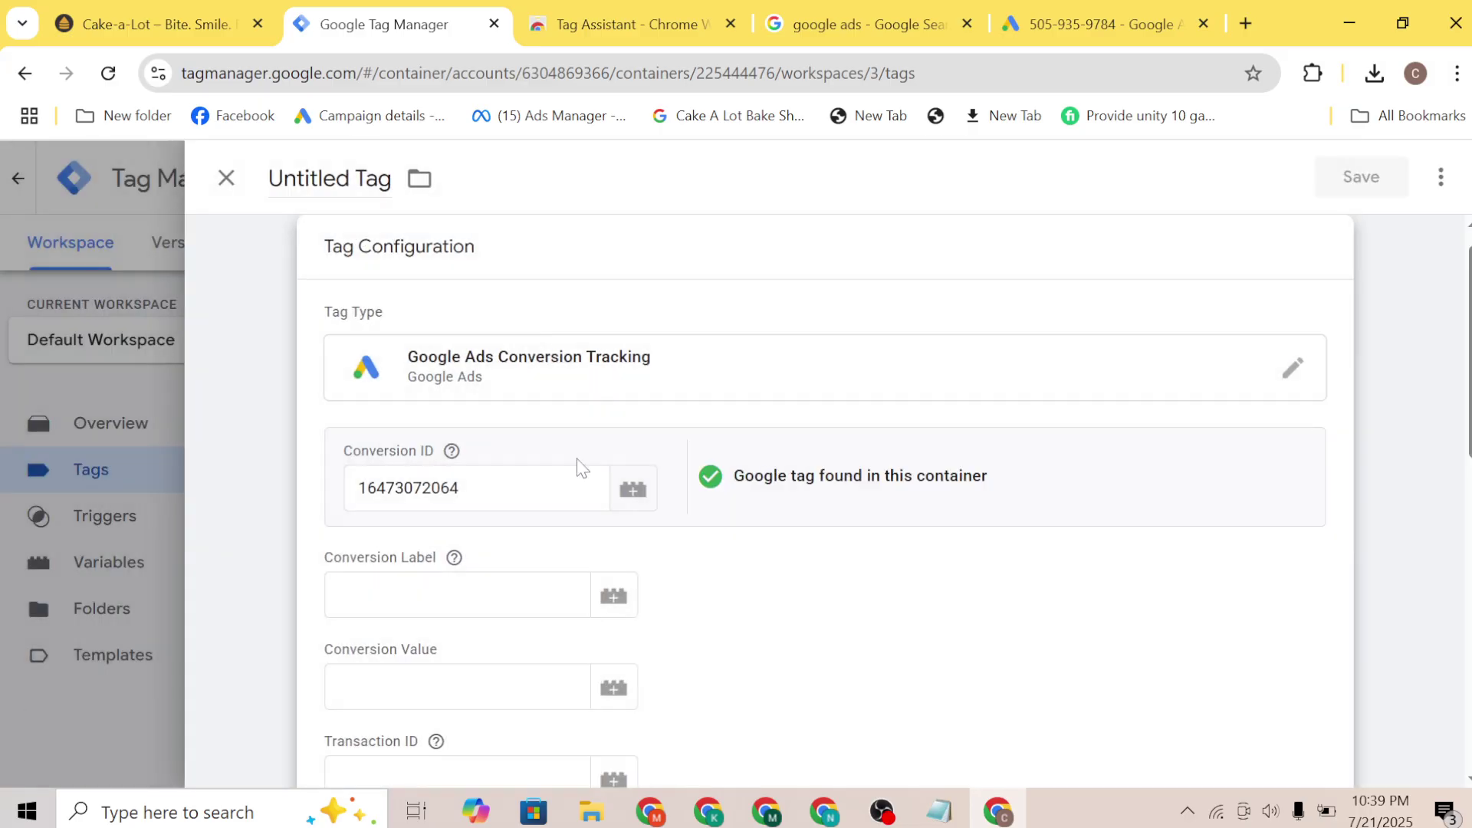
Copy the call tracker's conversion label from Google Ads into the Conversion Label field of the Tag Manager tag
scroll(579, 466, down, 2)
click(460, 433)
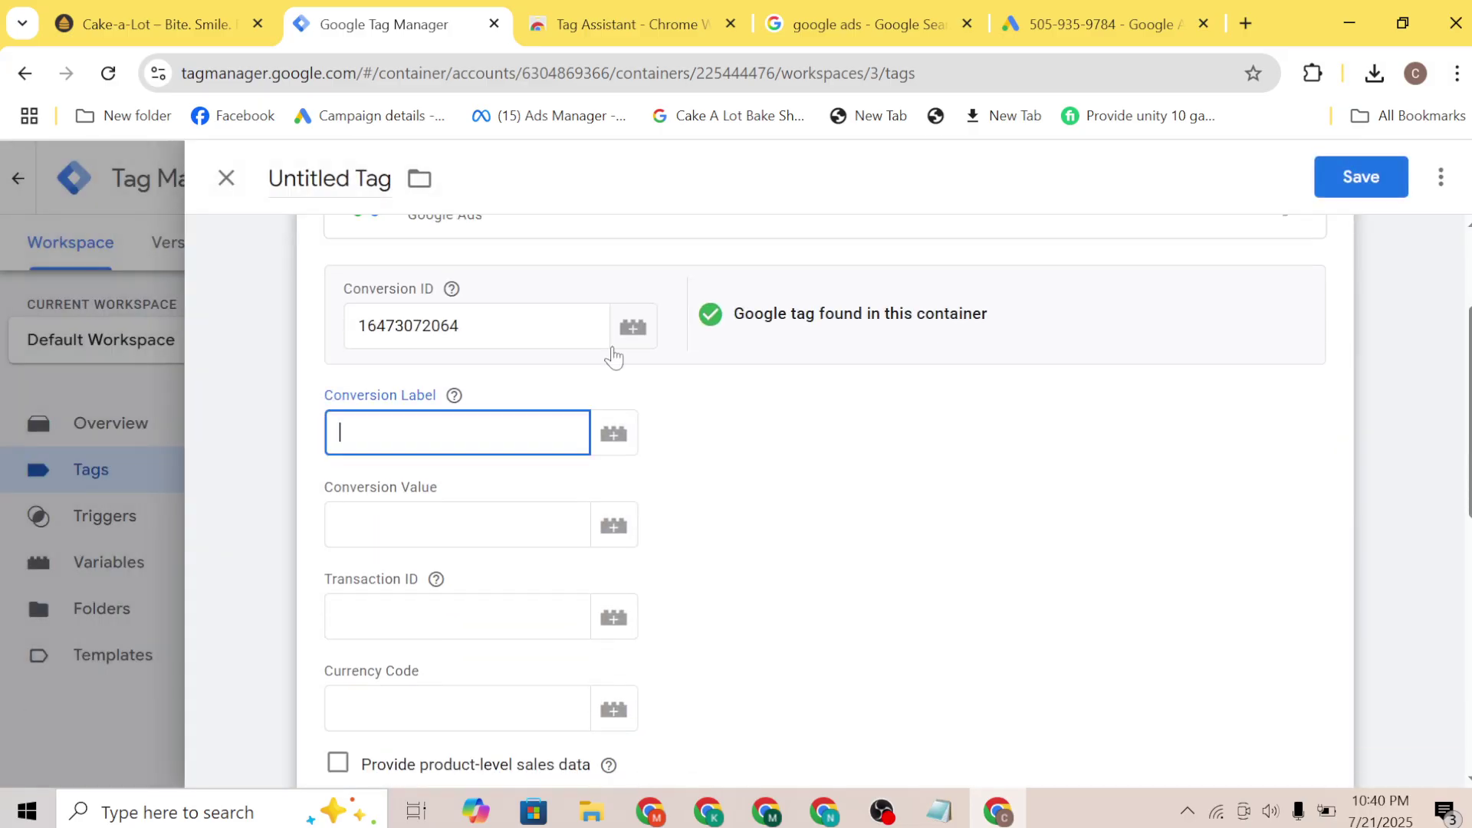
click(1112, 12)
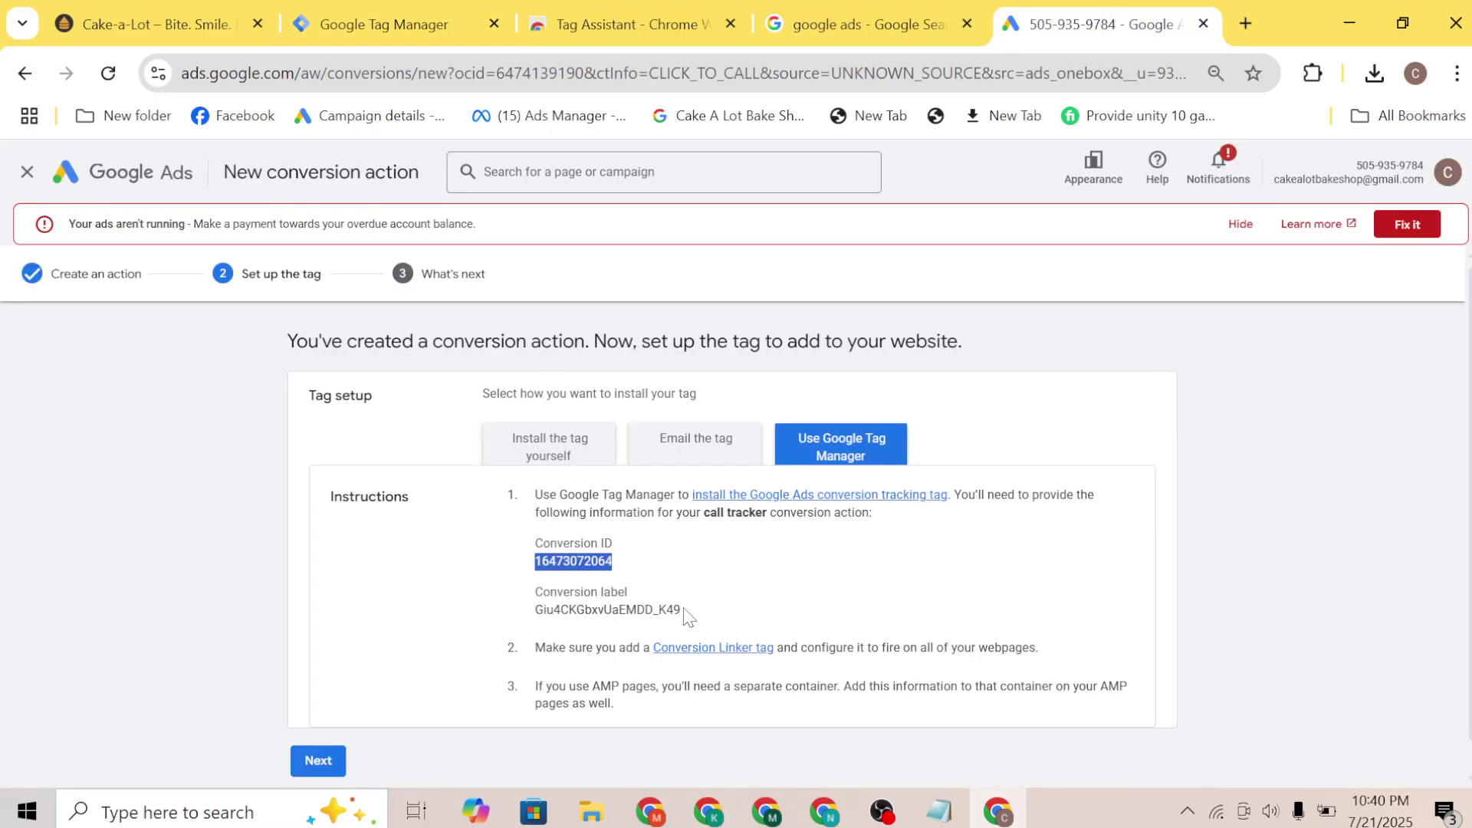
drag(687, 614, 534, 620)
key(ctrl+c)
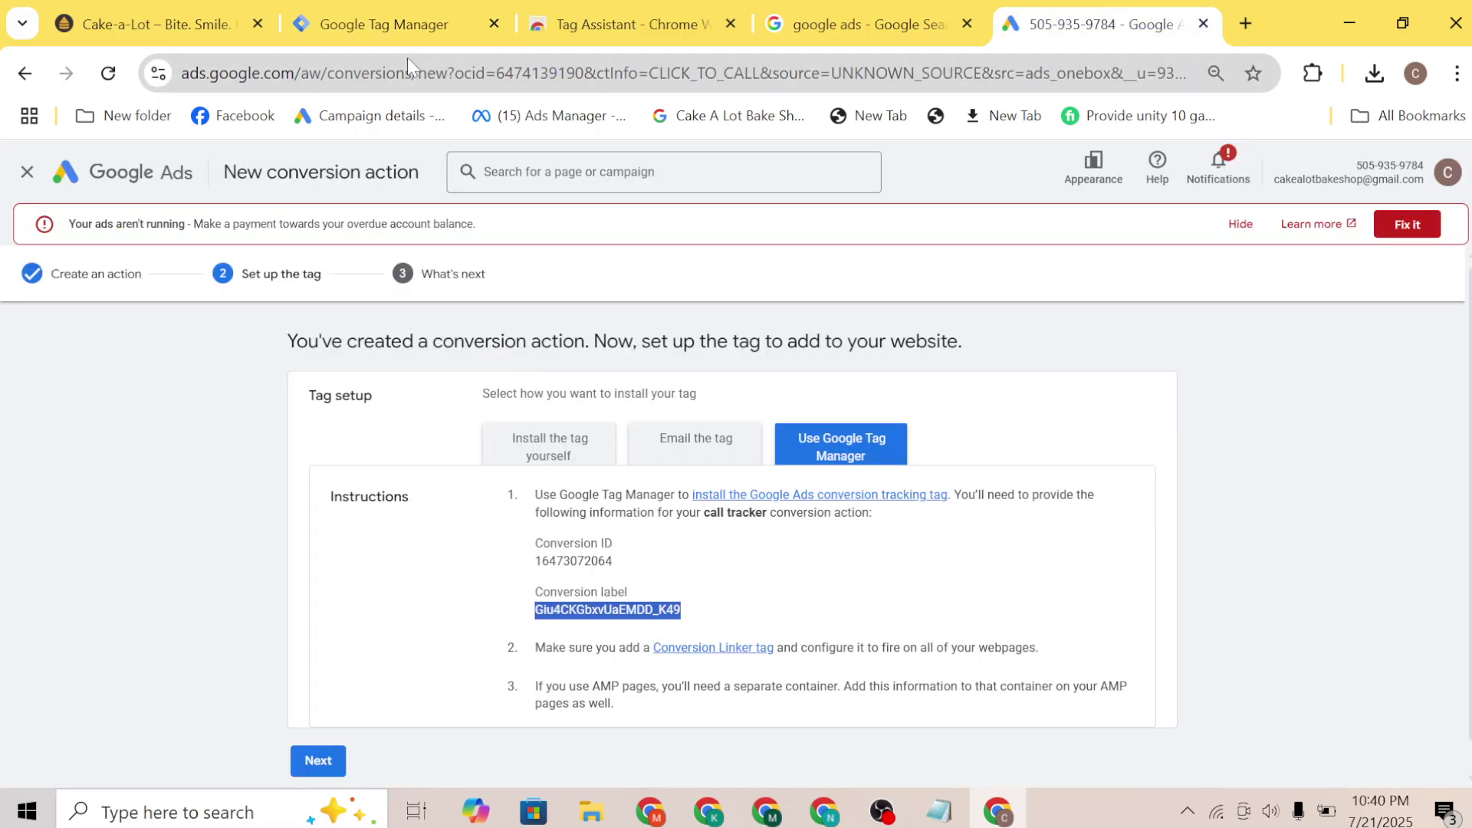
click(376, 9)
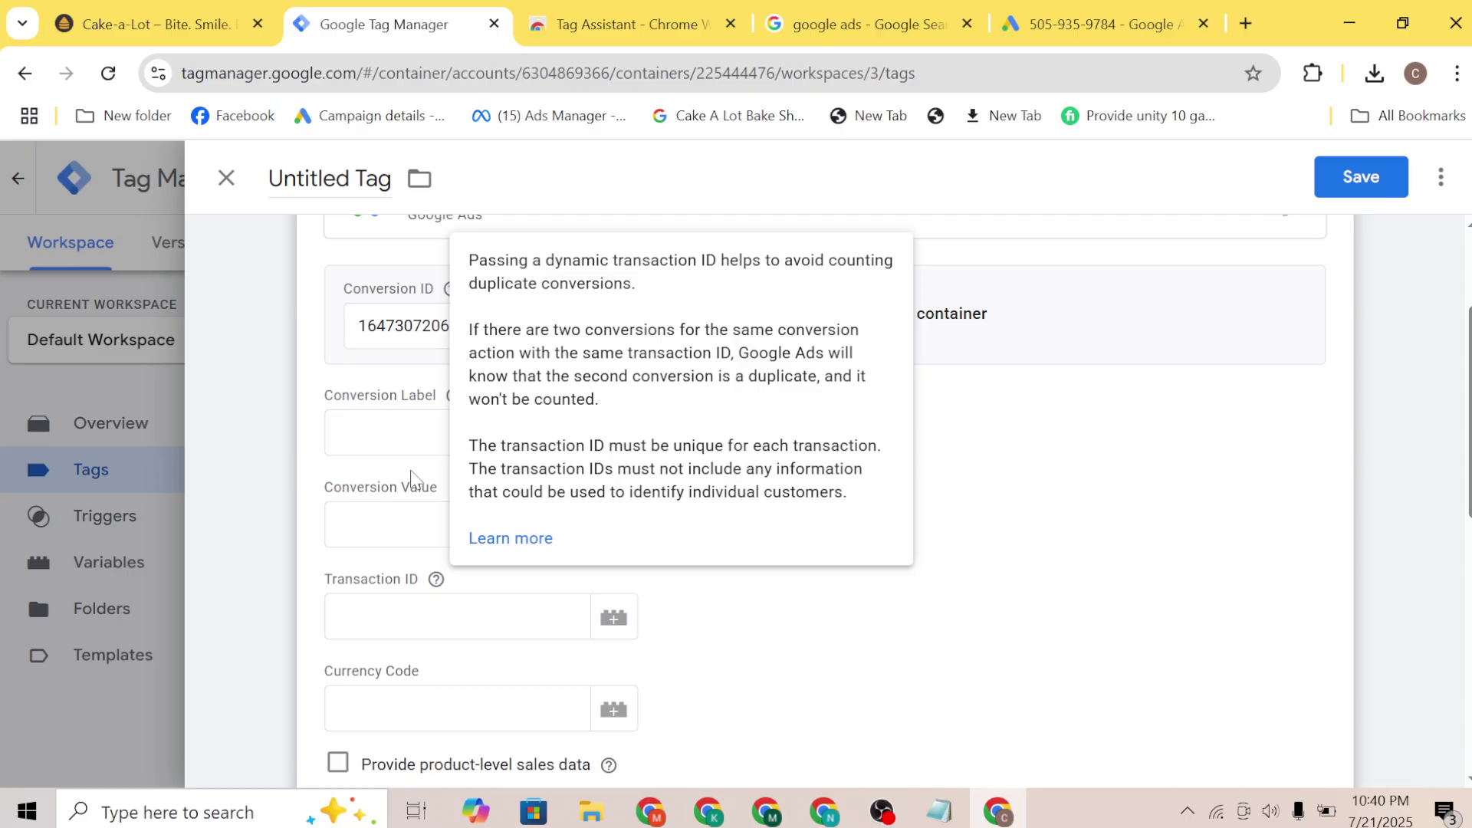
click(387, 434)
key(ctrl+v)
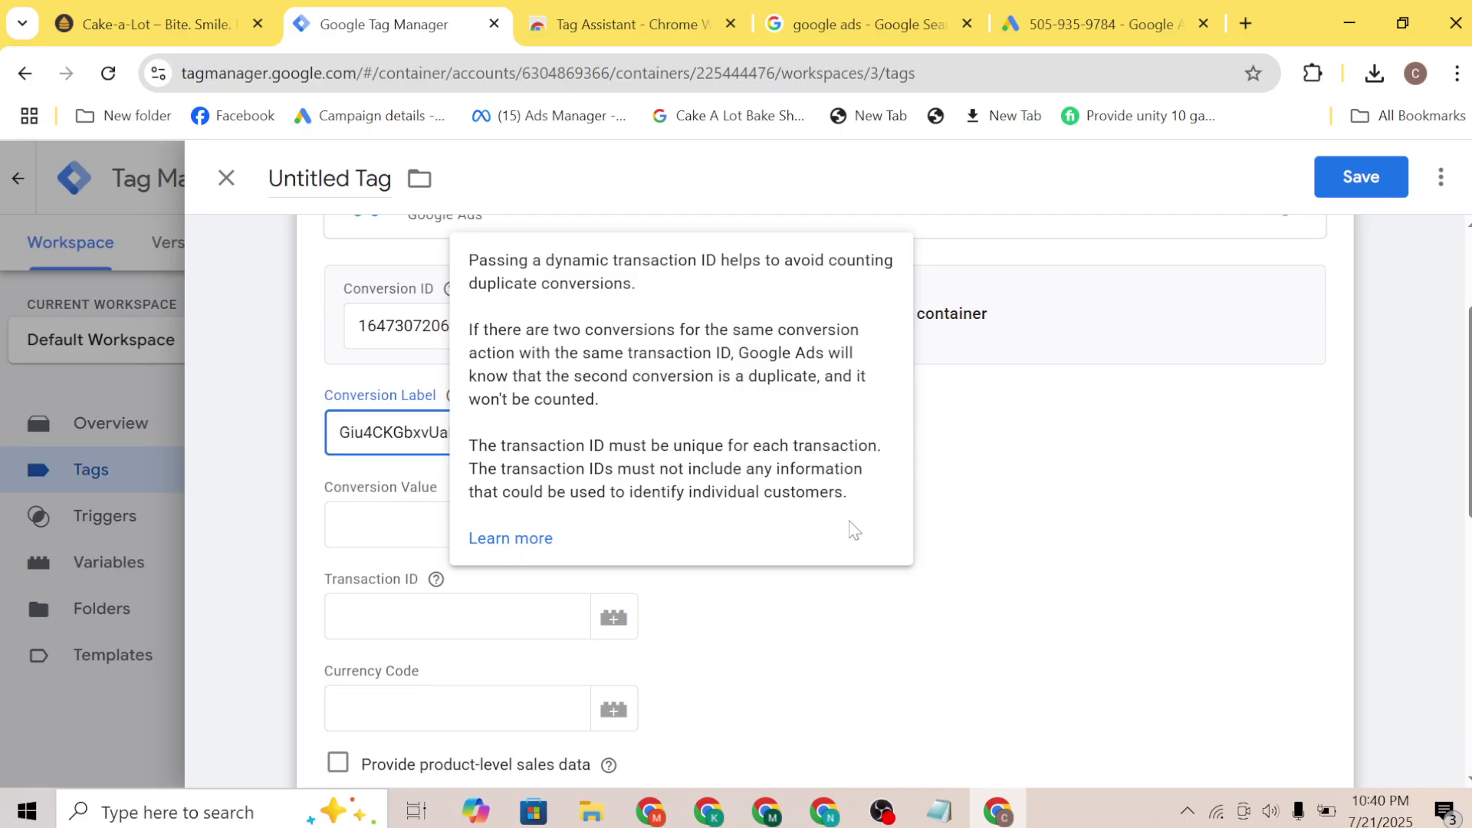
click(966, 537)
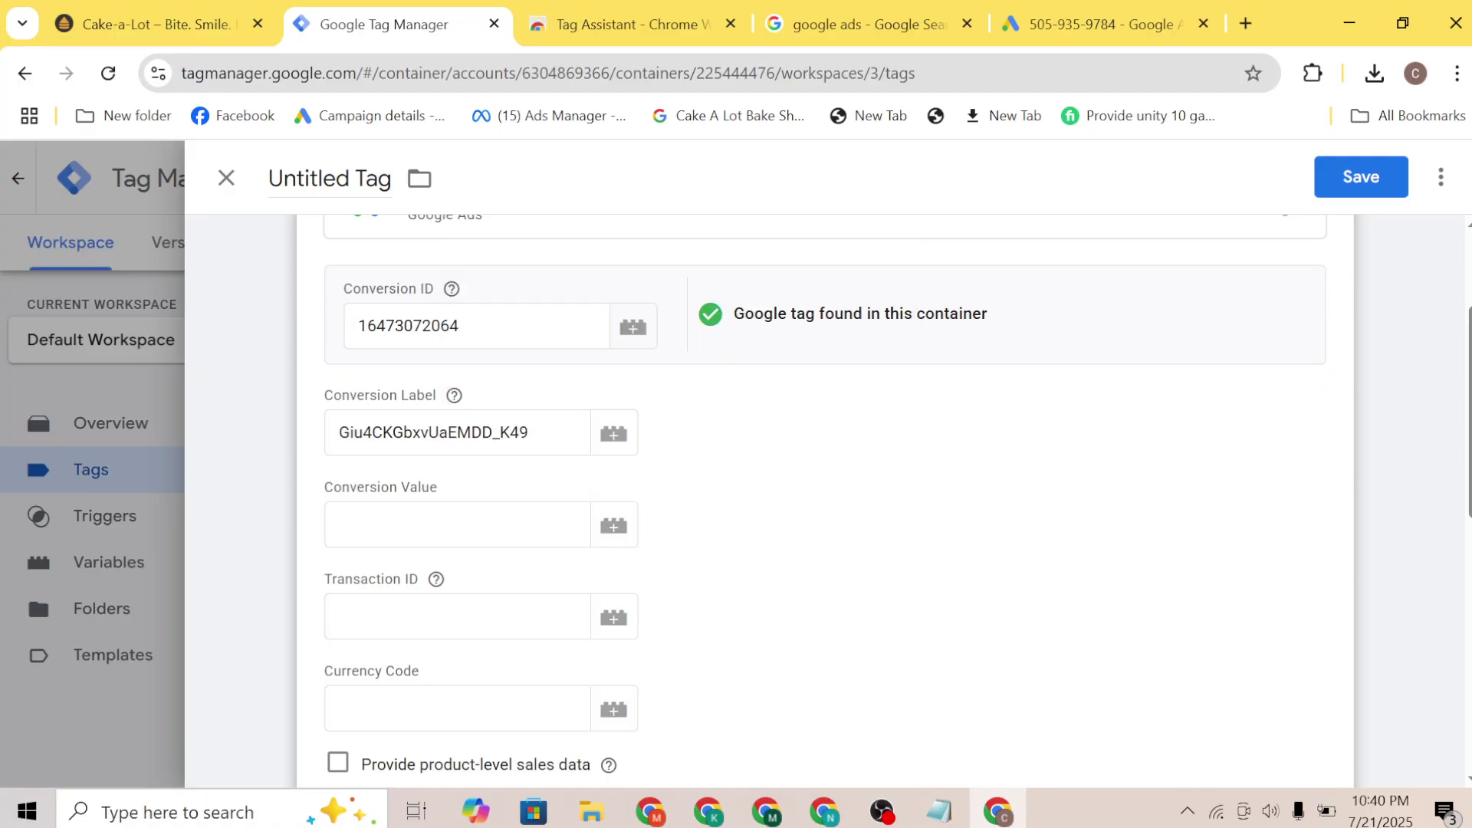
Set the tag's Conversion Value to the Click URL variable
click(620, 535)
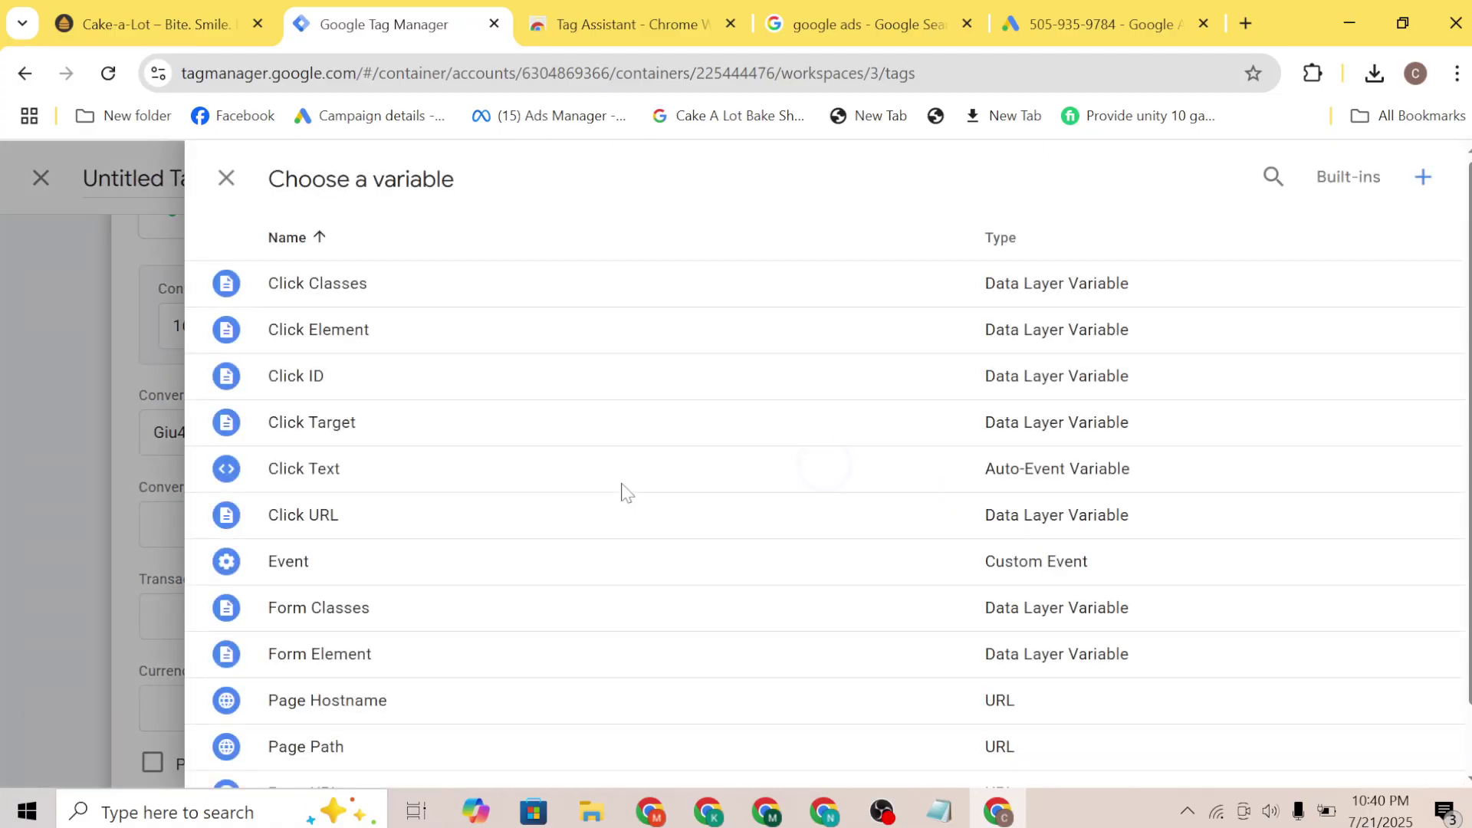
scroll(416, 510, down, 1)
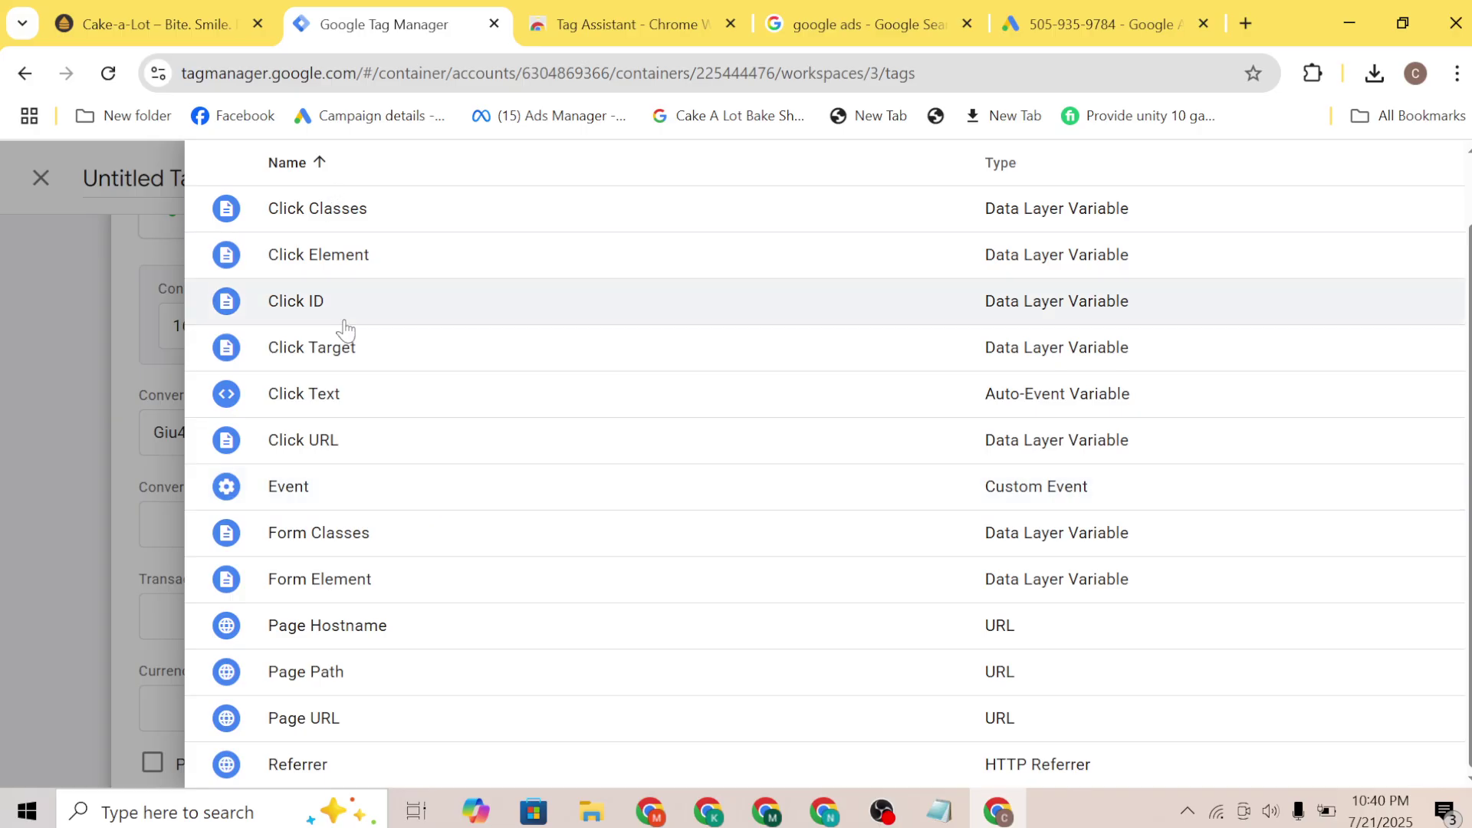
scroll(339, 287, up, 1)
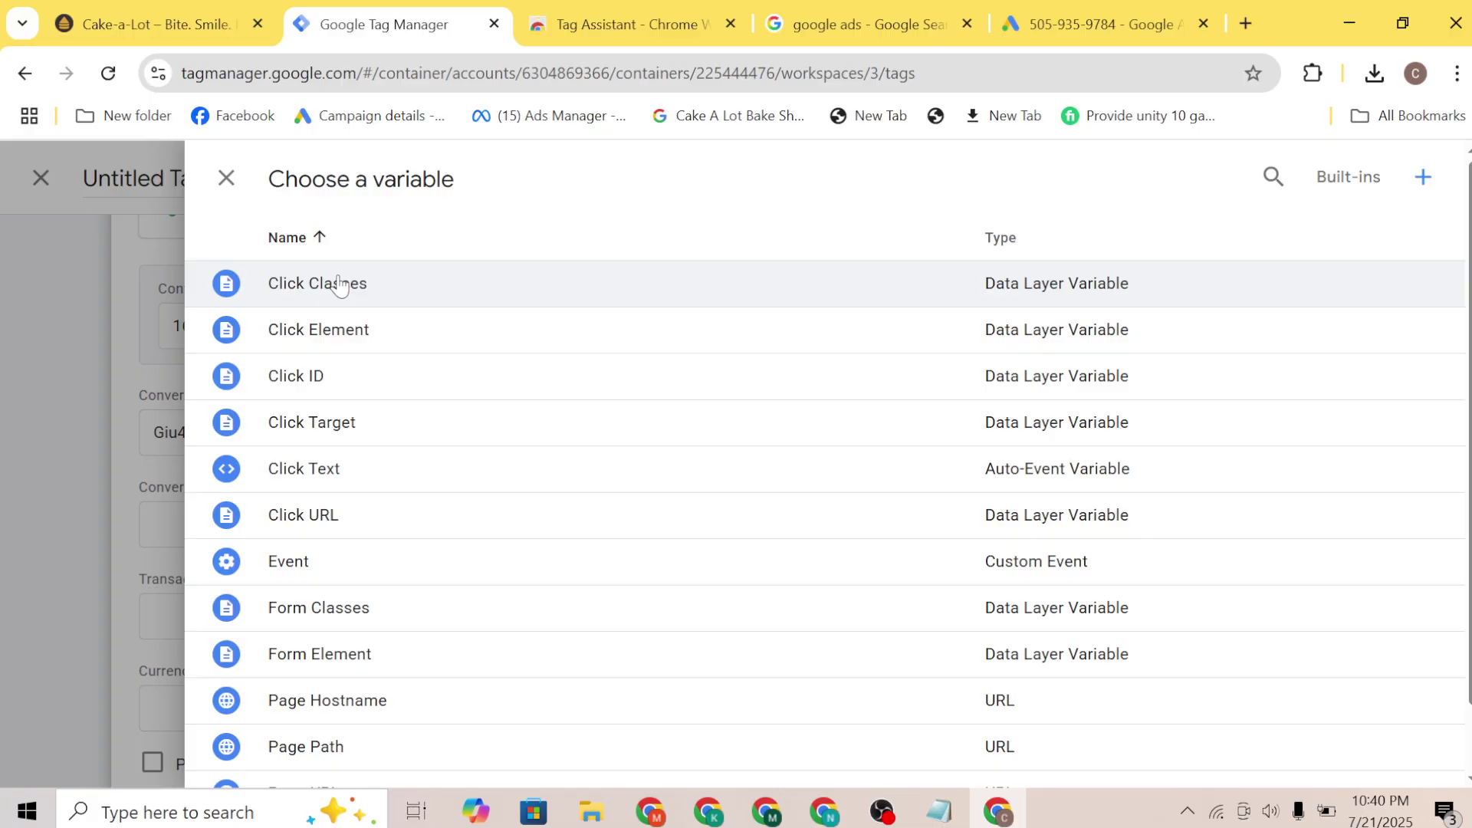
scroll(256, 510, down, 1)
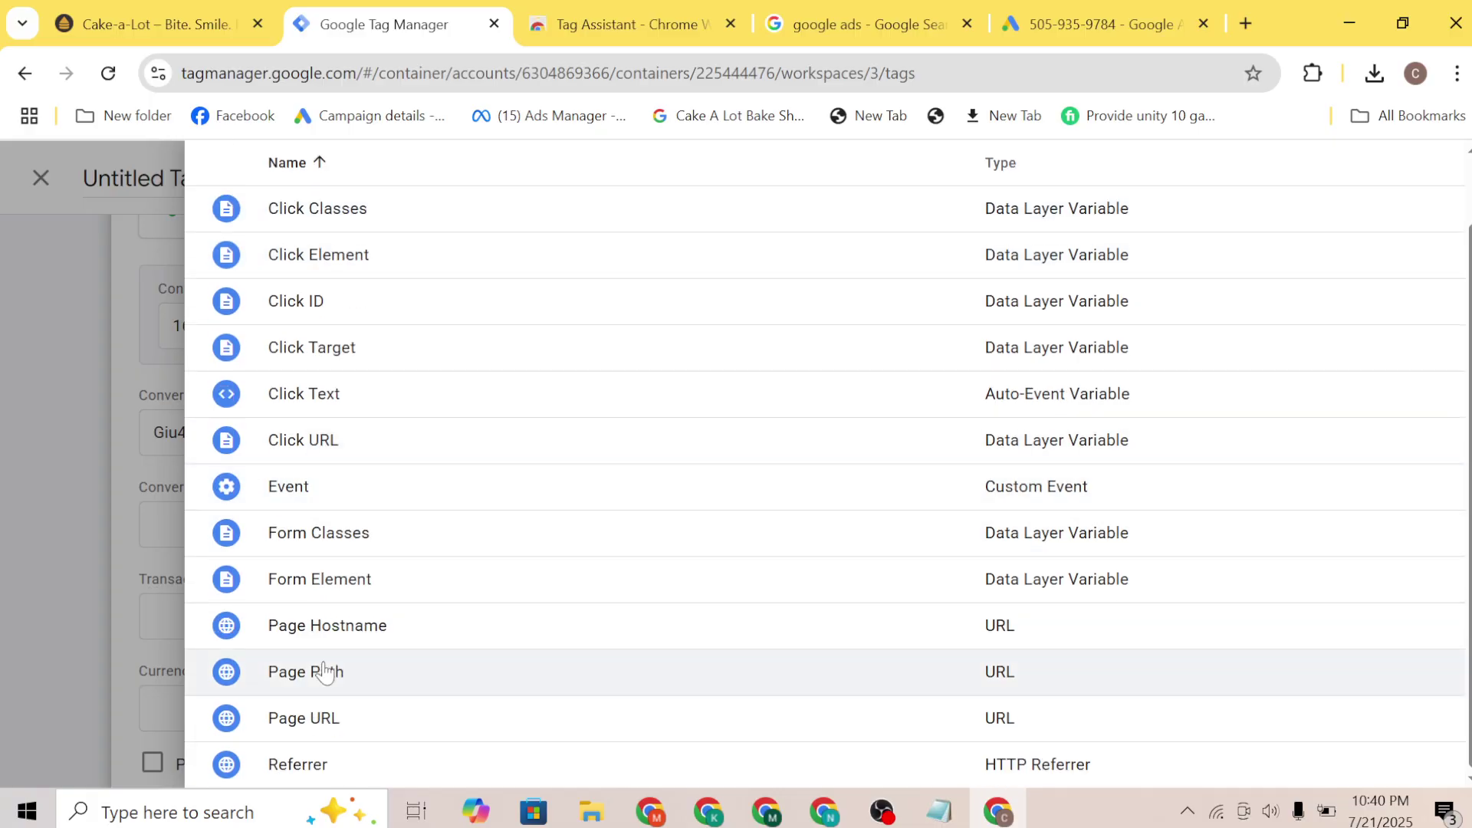
scroll(333, 356, up, 1)
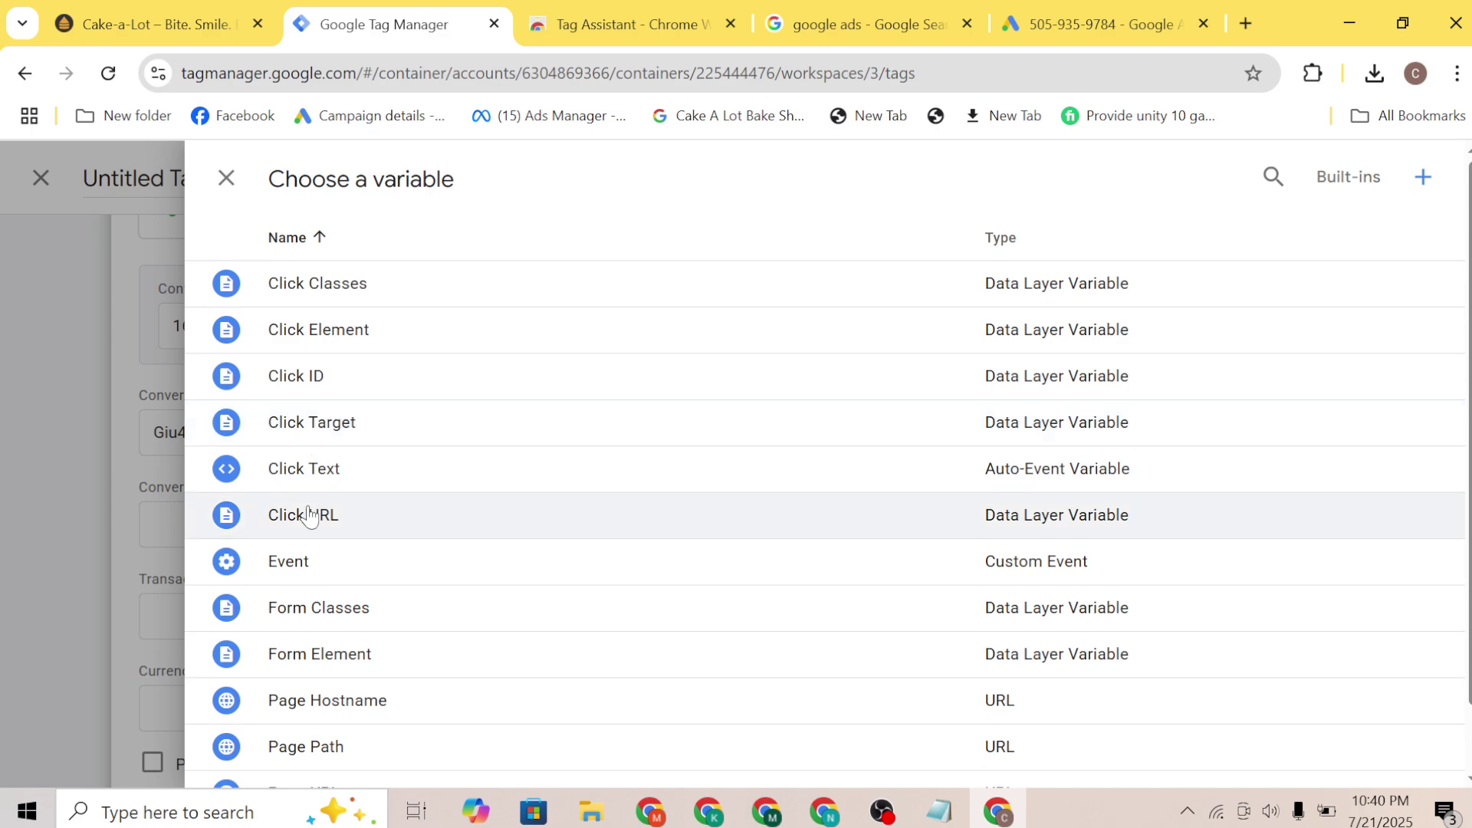
click(309, 516)
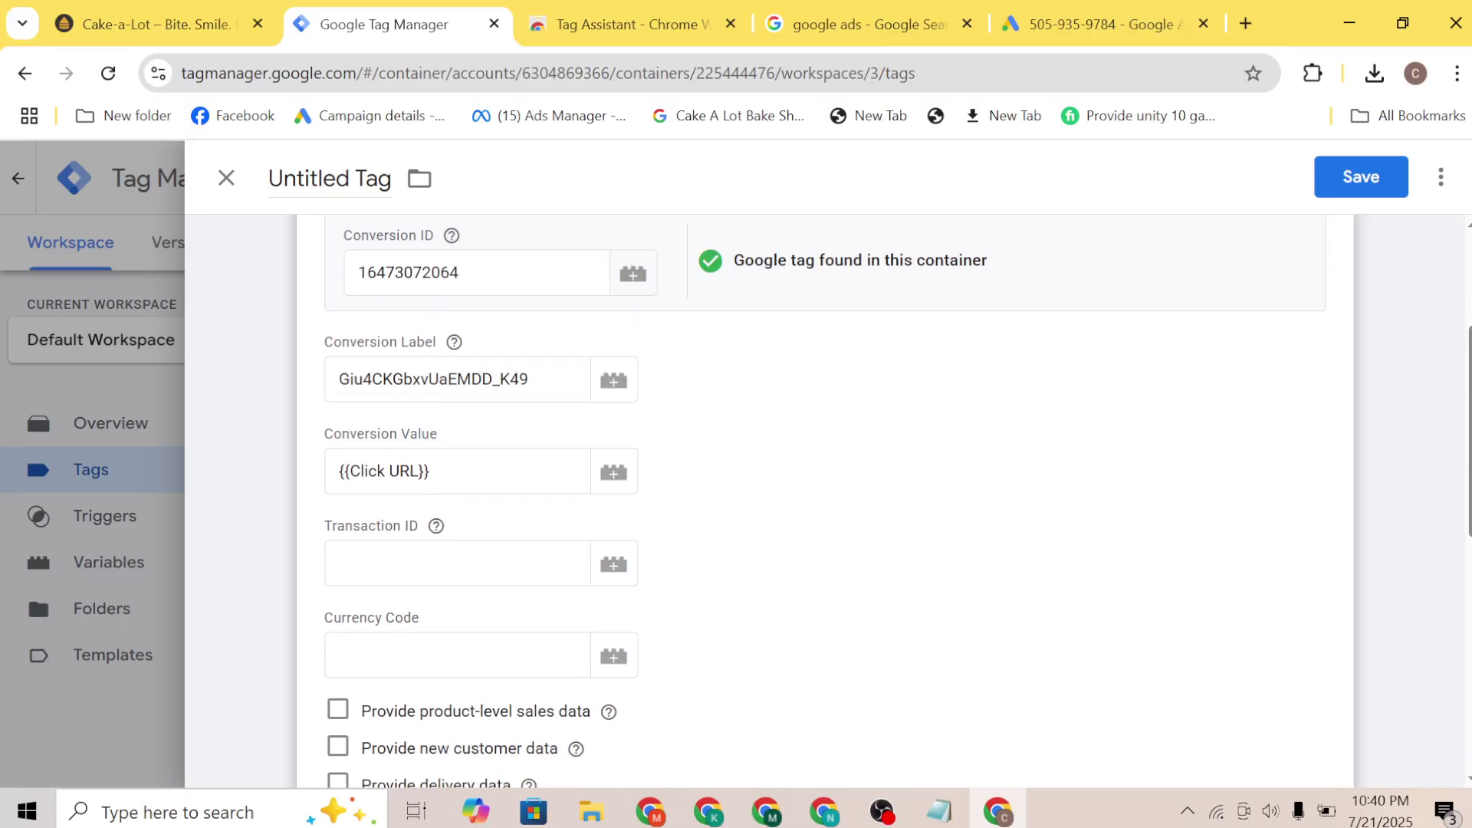
Review the variables available for the Transaction ID and Currency Code fields without choosing one
click(579, 563)
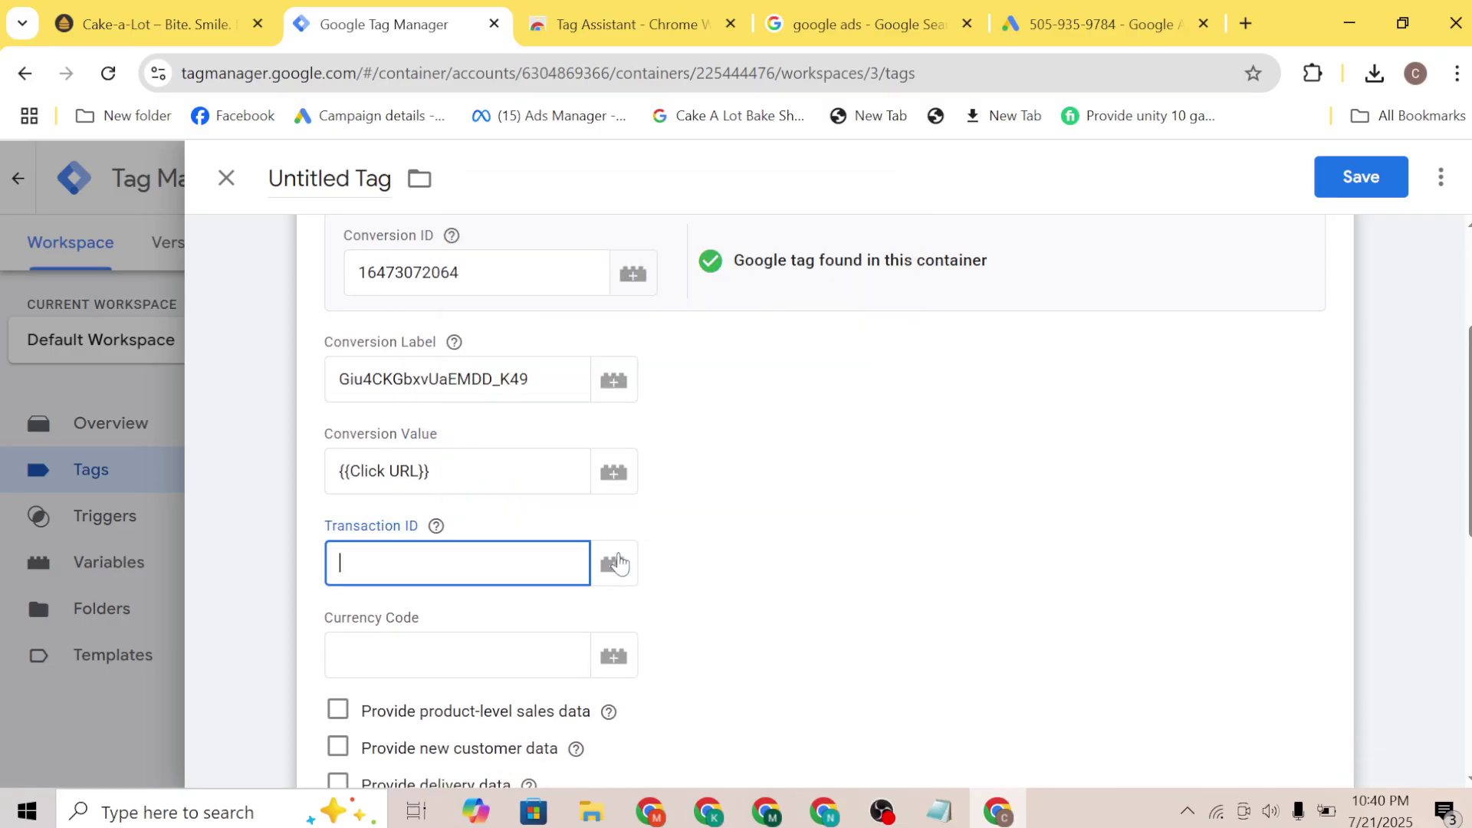
click(619, 564)
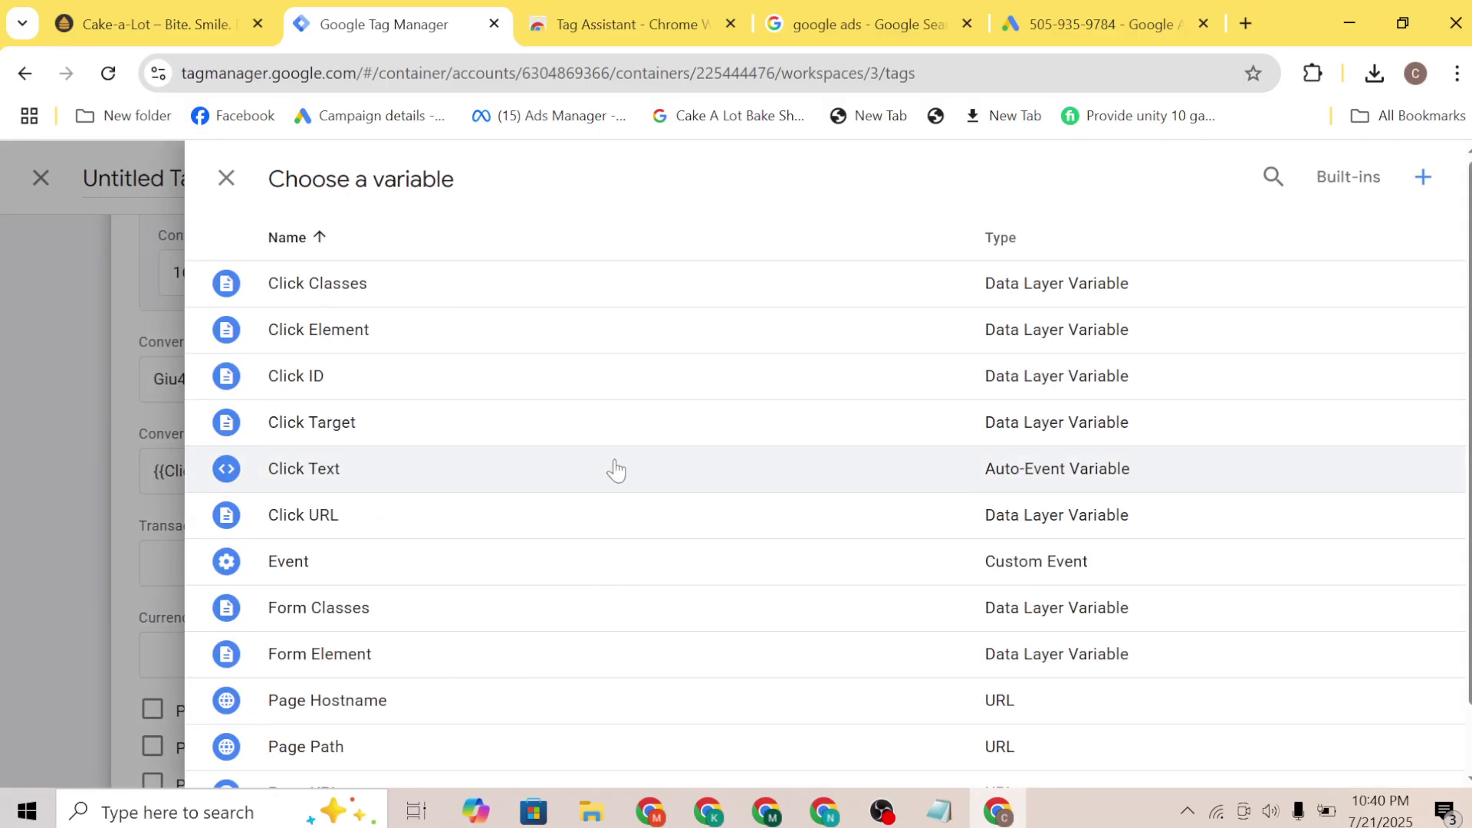
scroll(537, 422, down, 1)
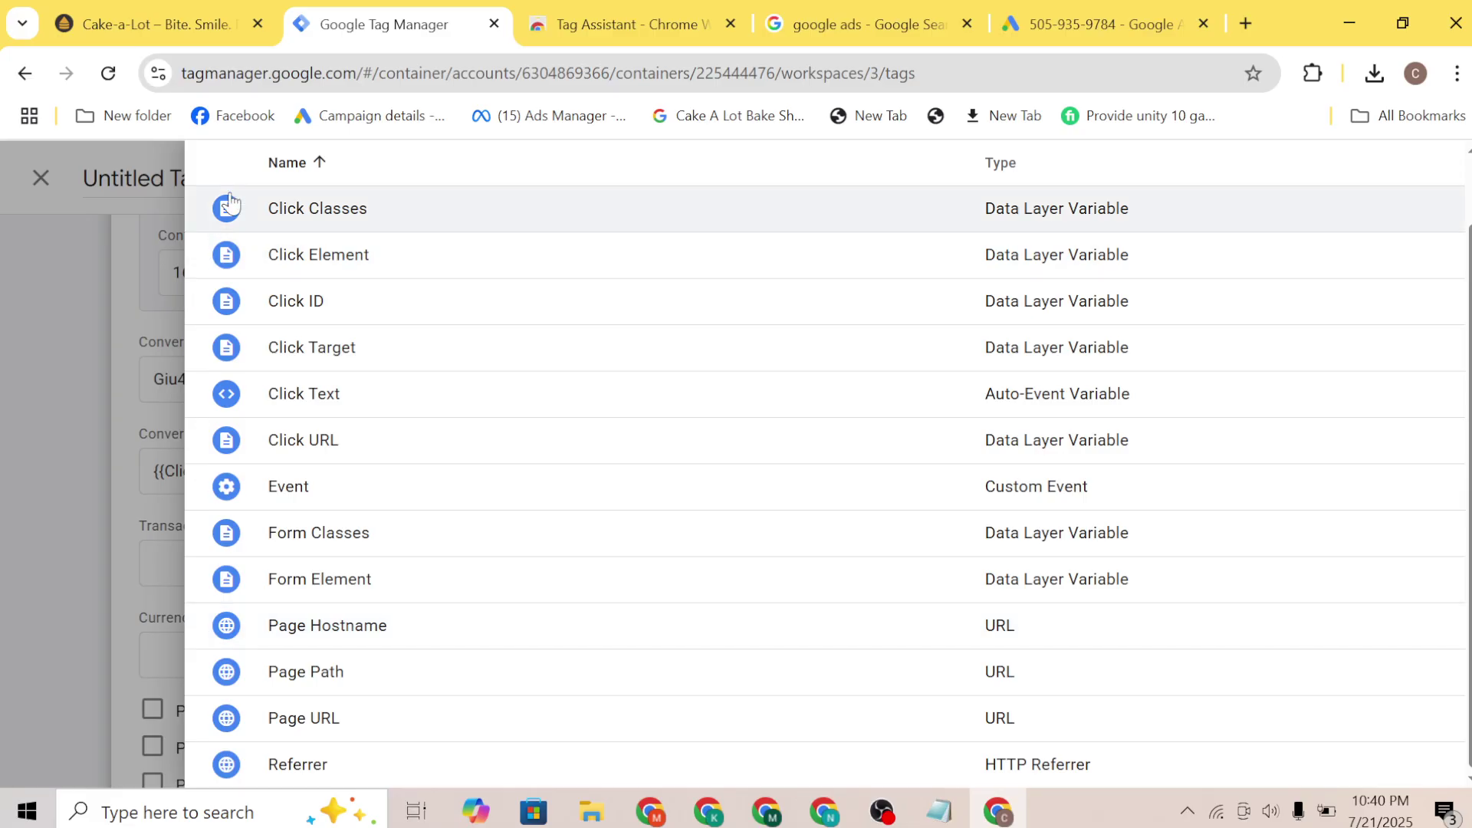
click(69, 396)
scroll(357, 617, down, 2)
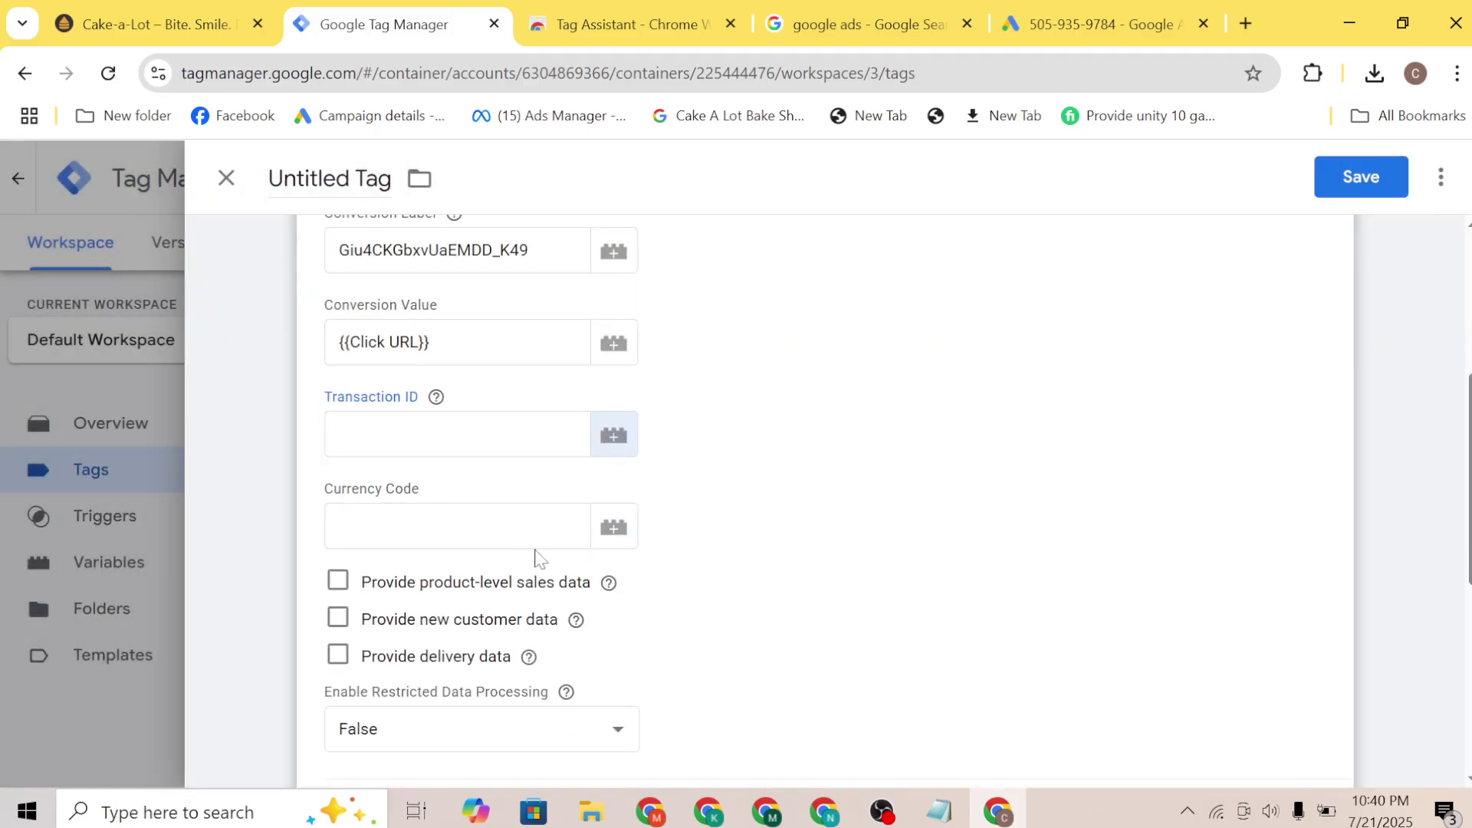
click(614, 528)
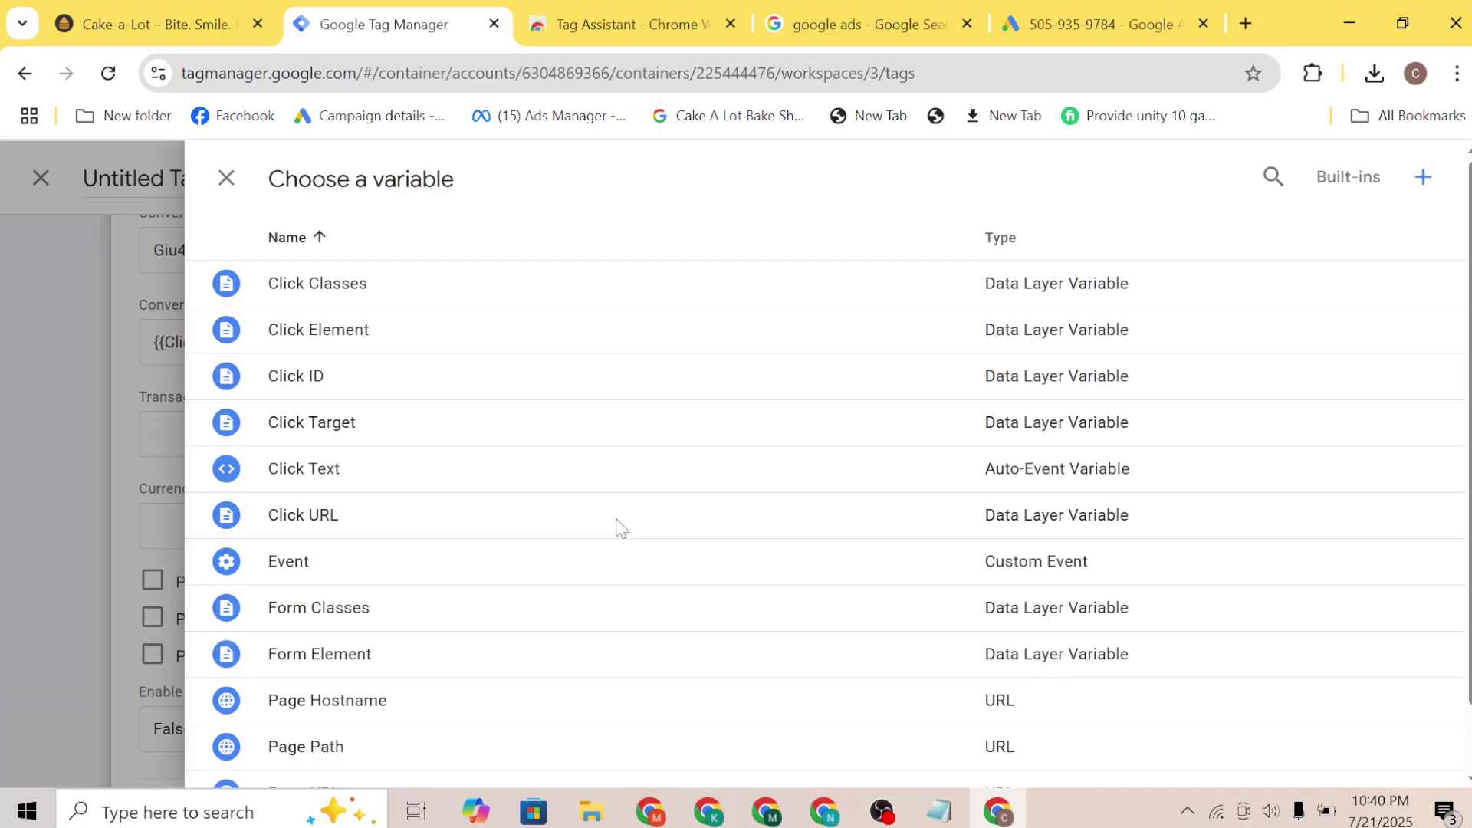
scroll(511, 502, down, 1)
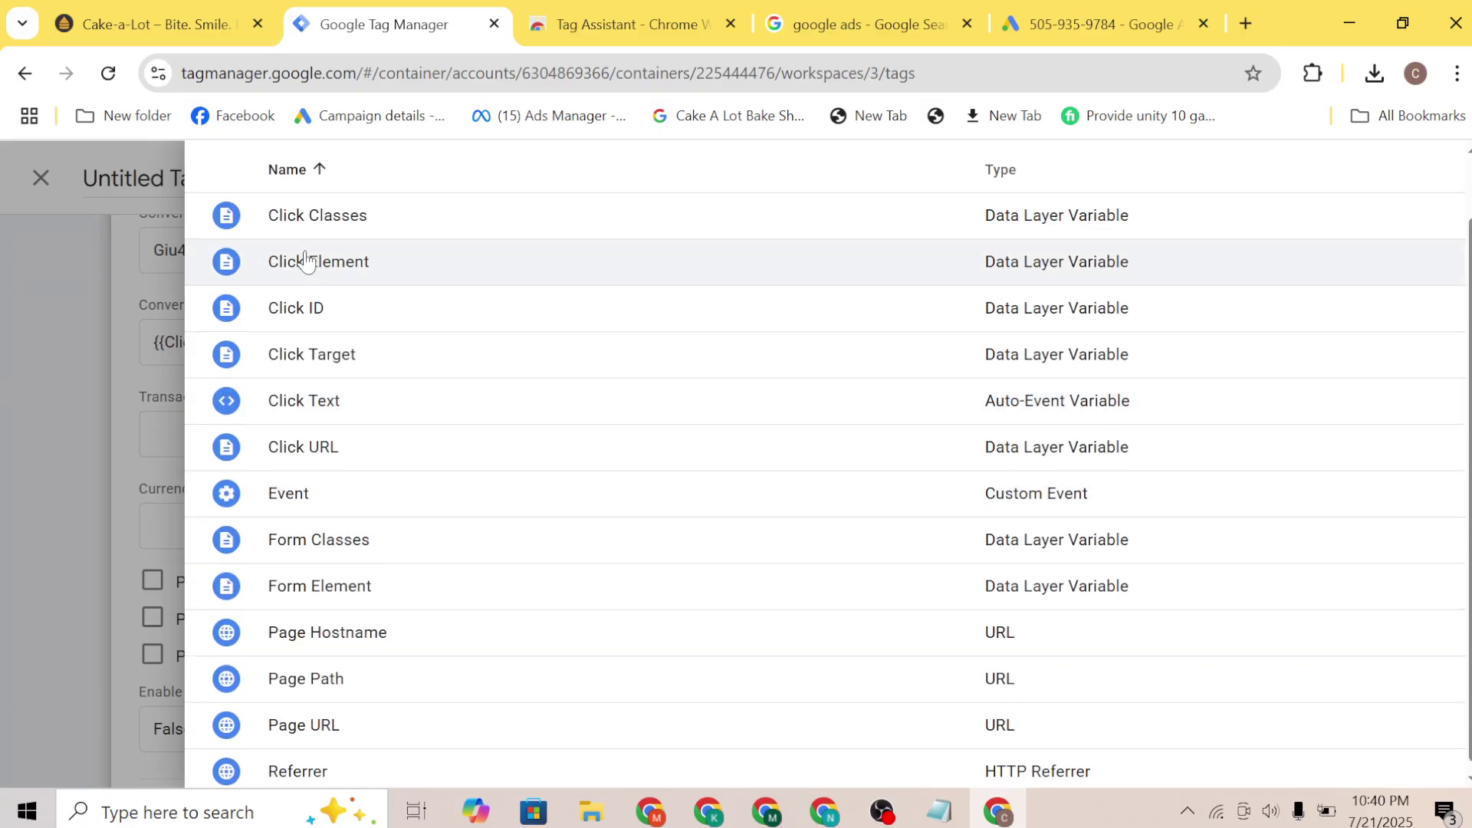
scroll(289, 256, up, 1)
click(224, 180)
Expand the tag's Conversion Linking settings to check the linking option and cookie prefix
scroll(368, 498, down, 3)
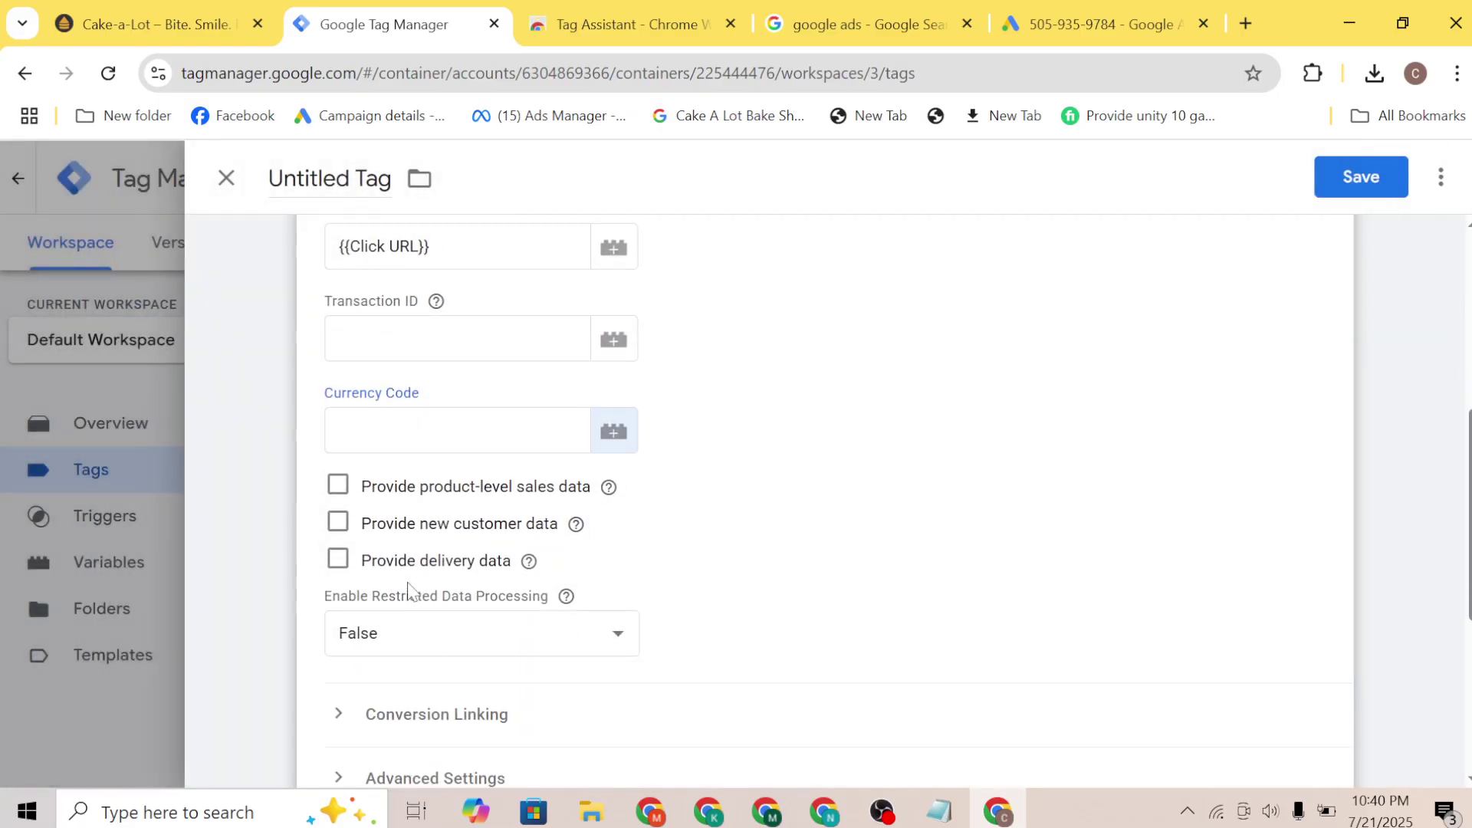
scroll(410, 594, down, 3)
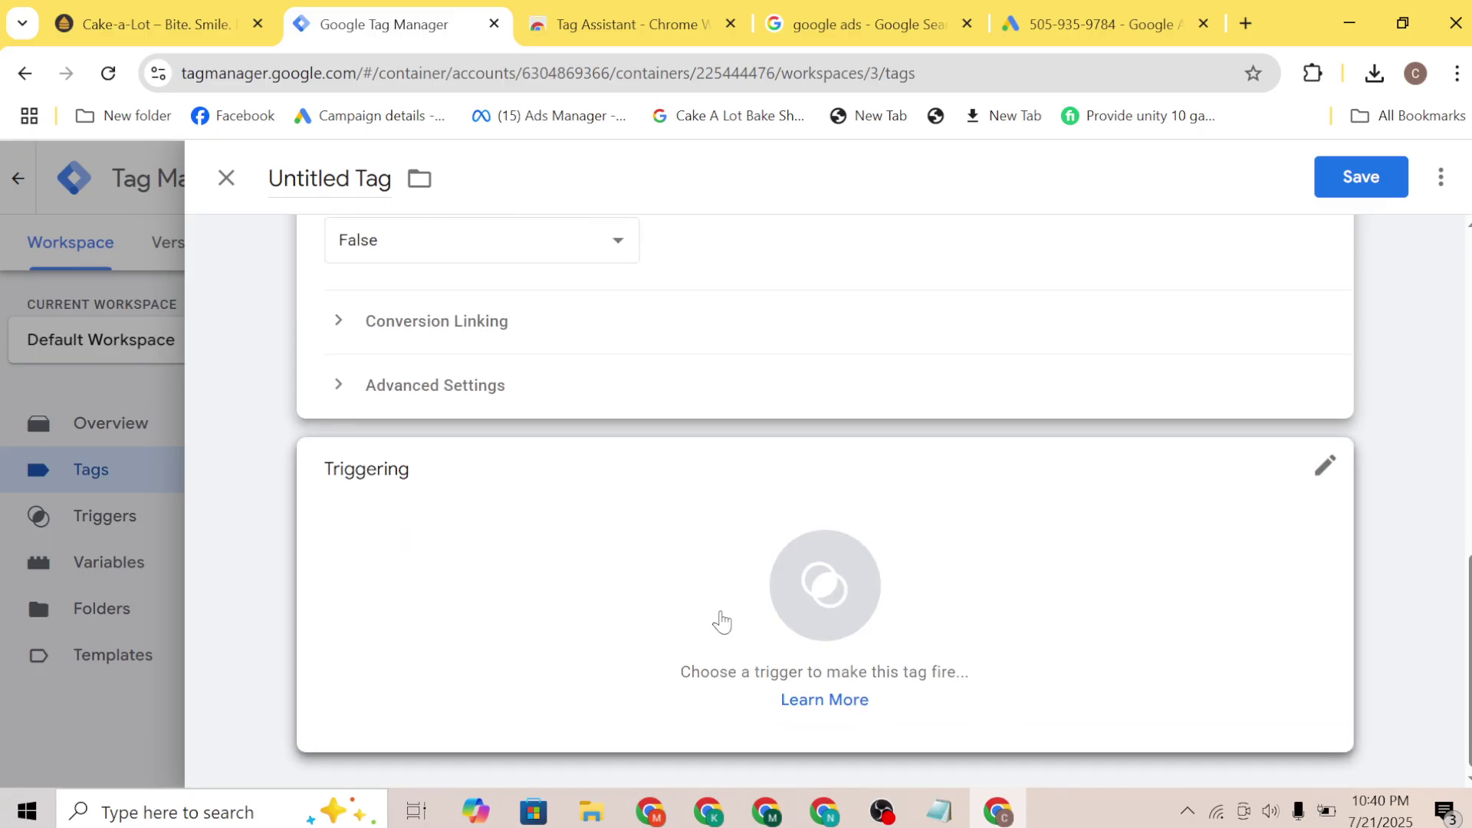
click(339, 326)
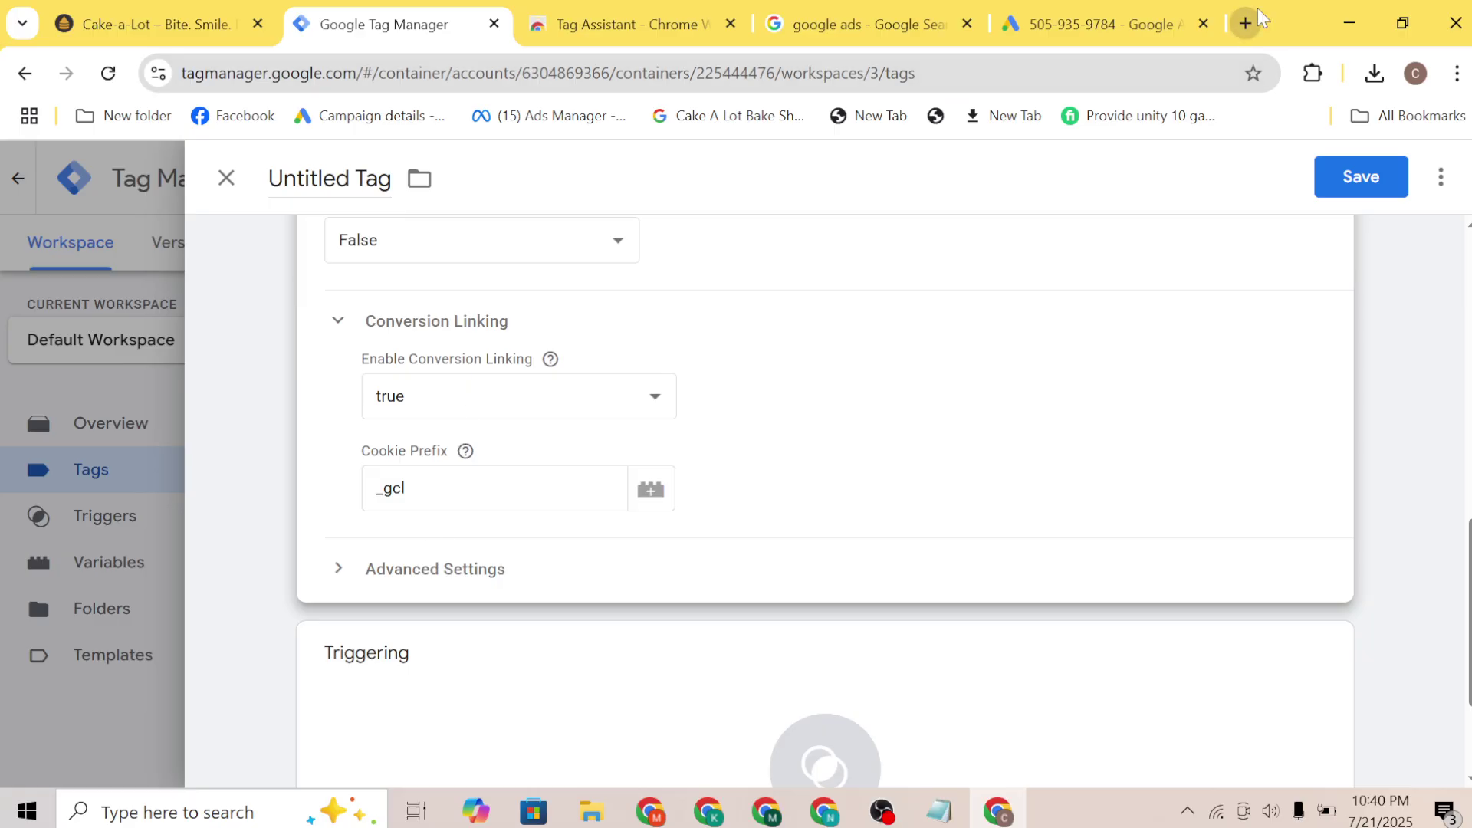
Search Google for "rental cars" in a new tab, open the Rentalcars.com ad, and examine the gclid parameter in its landing page URL
click(1246, 23)
text(rental cars)
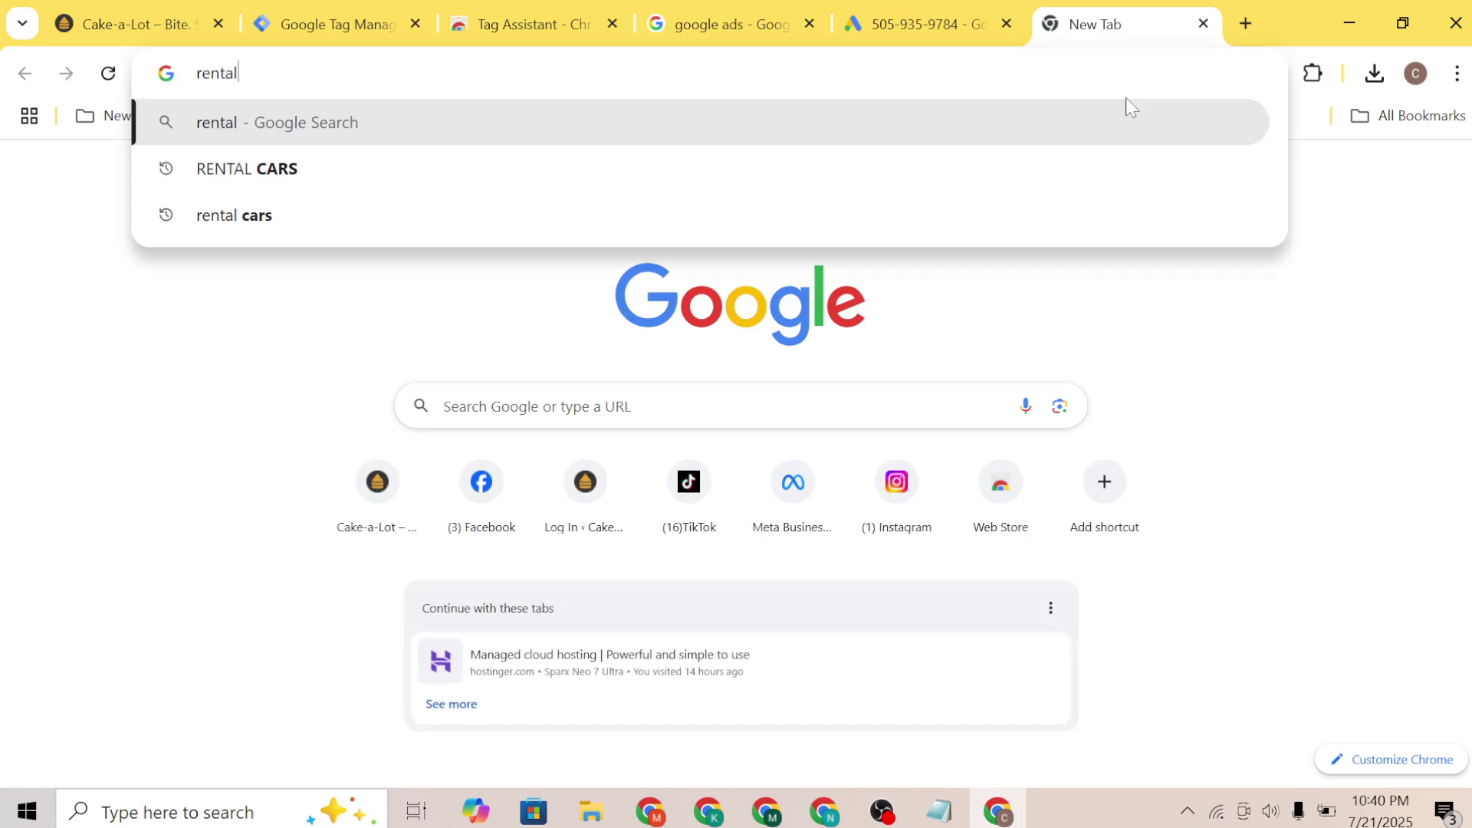
key(Return)
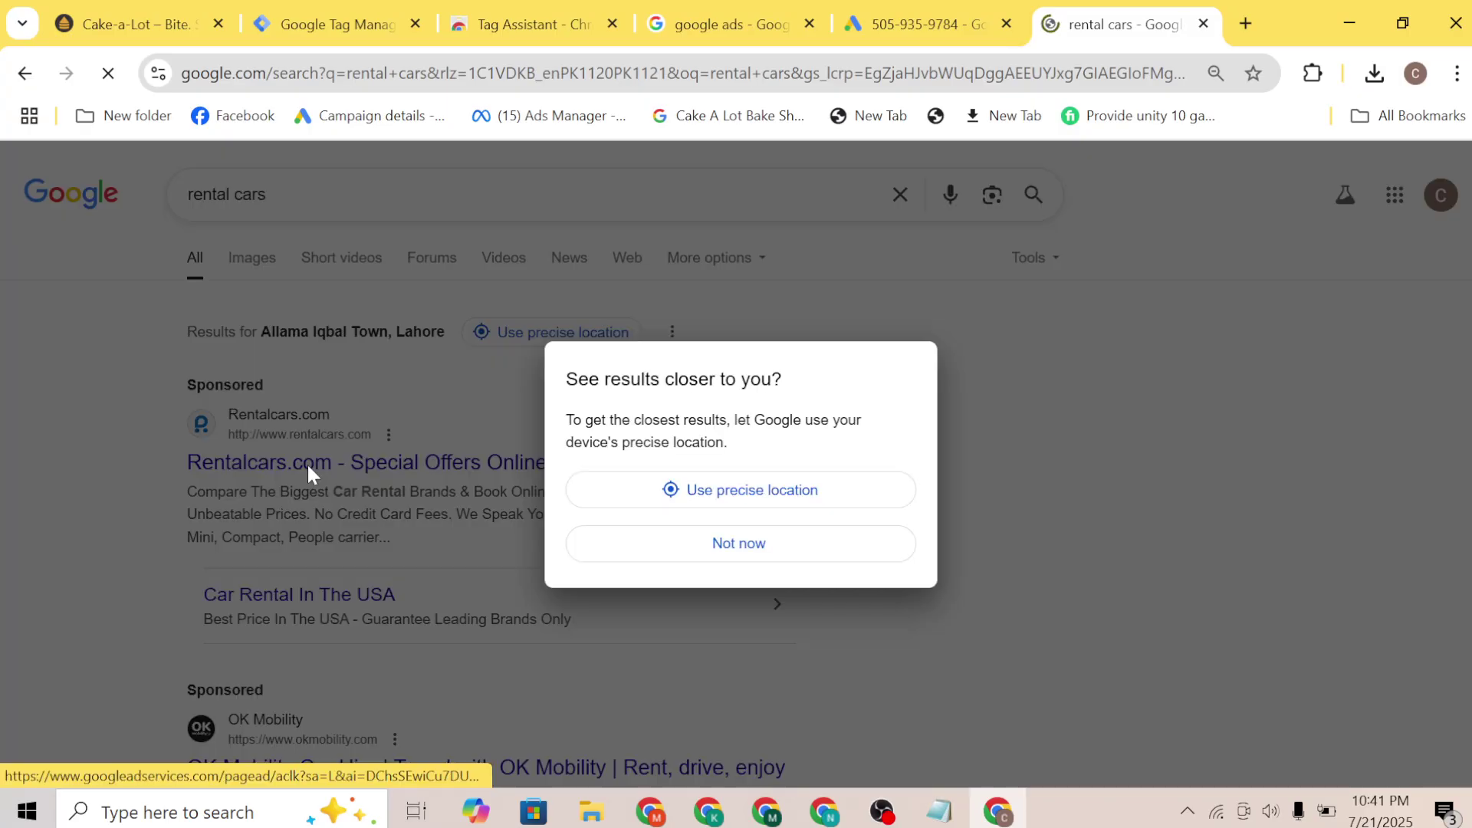
click(735, 542)
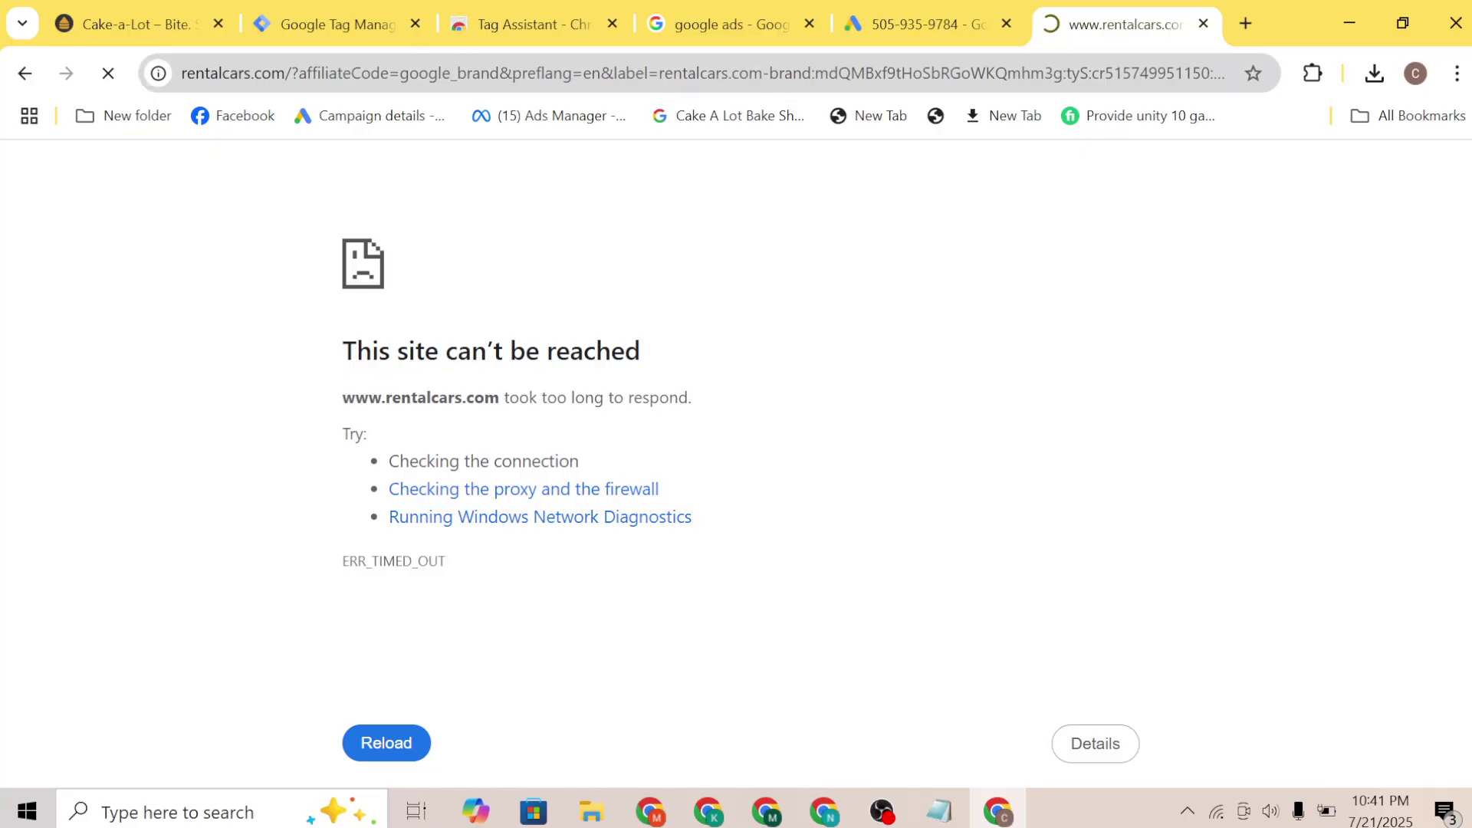
drag(285, 73, 1190, 73)
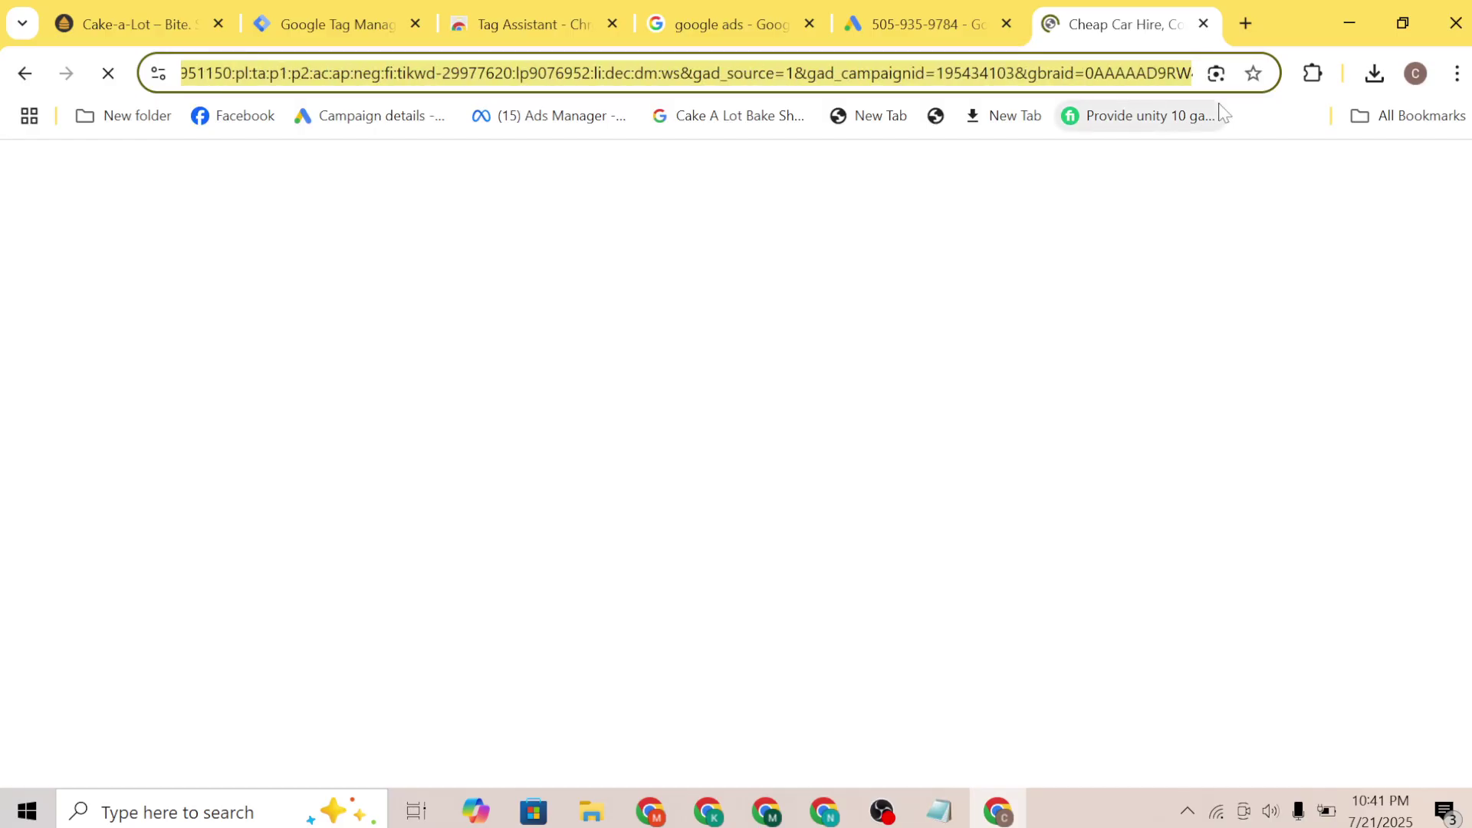
click(920, 82)
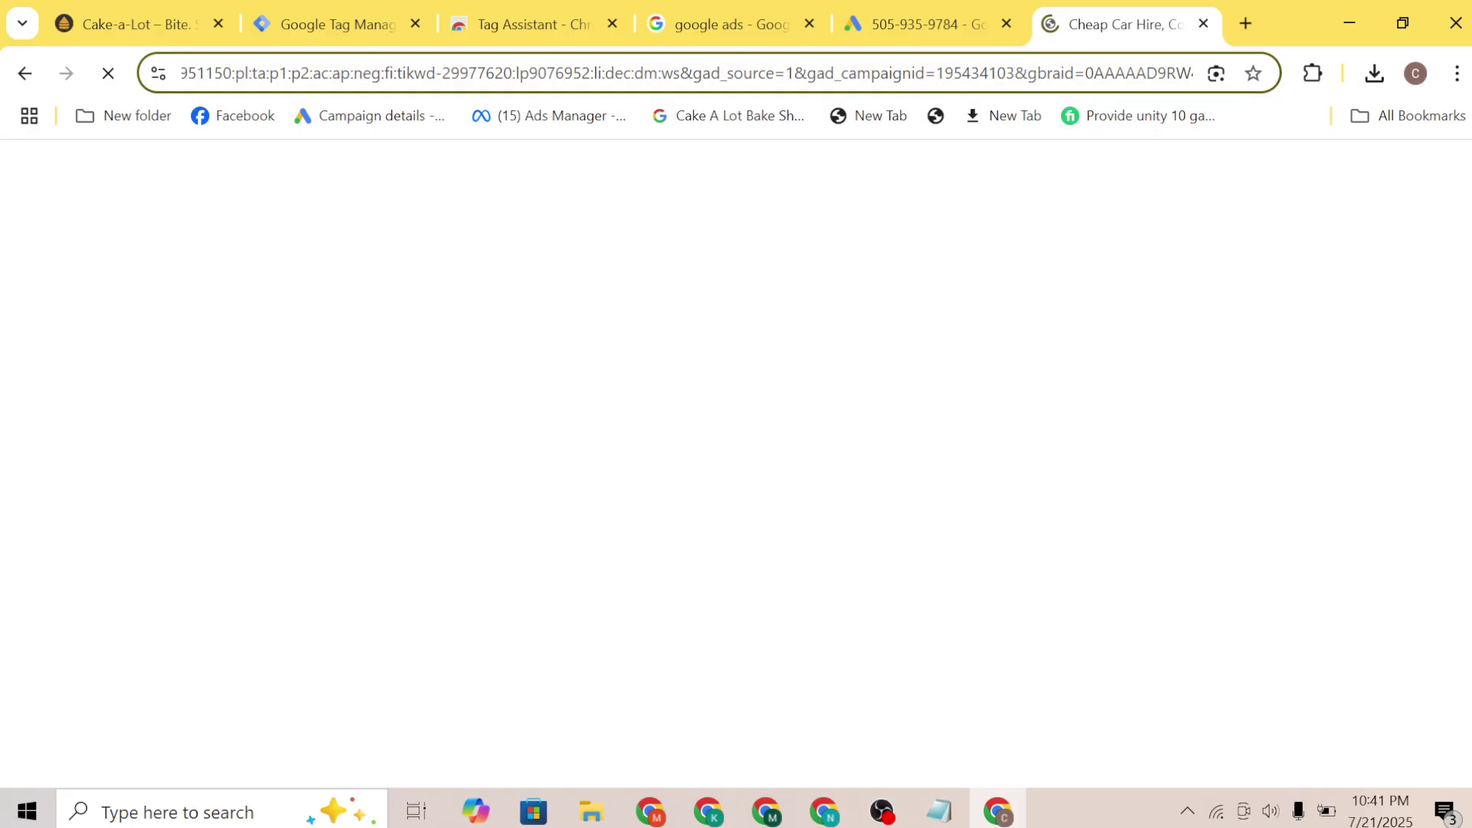
drag(961, 72, 1227, 99)
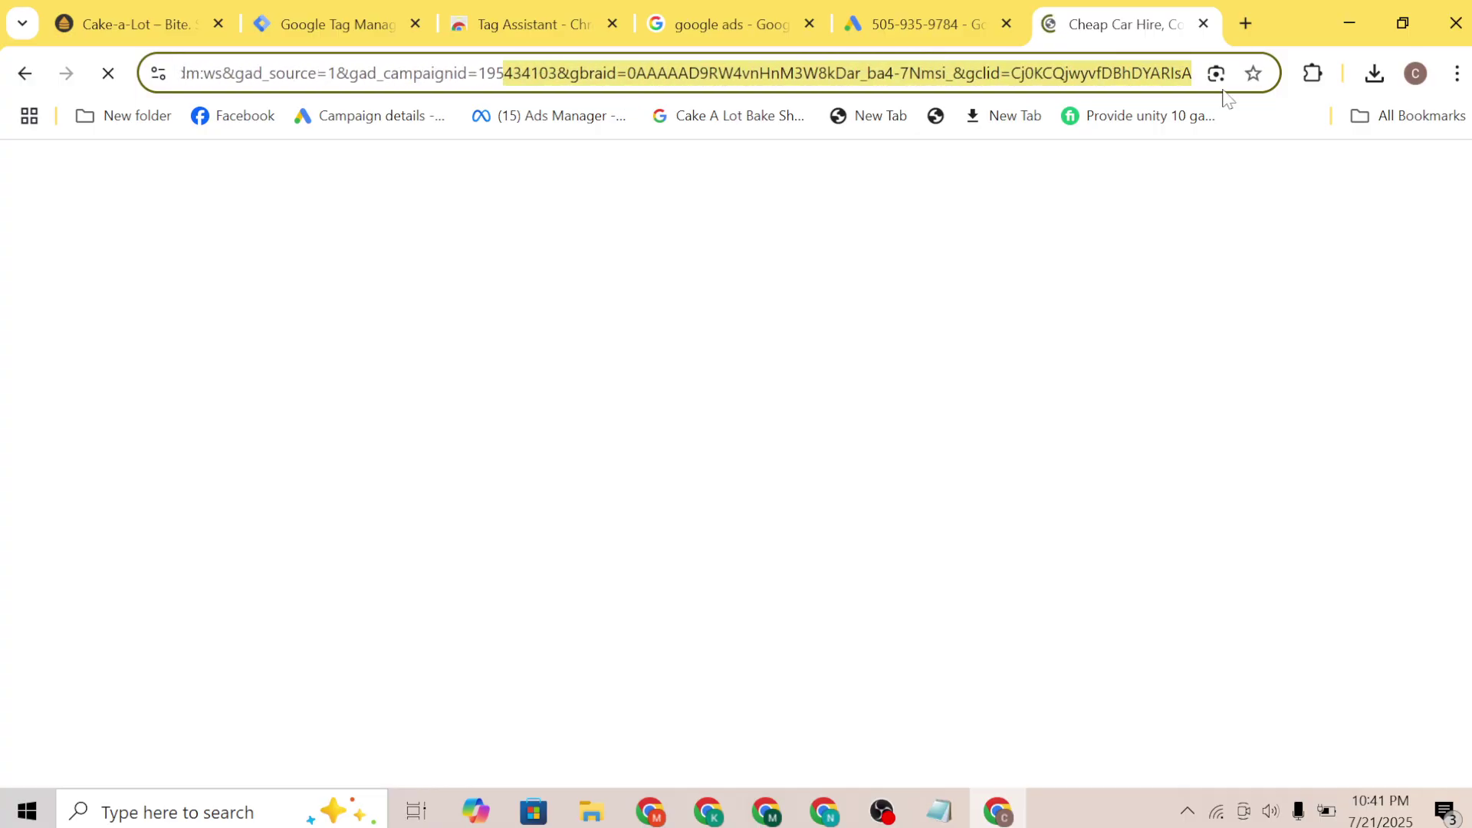
click(976, 73)
key(shift+Right)
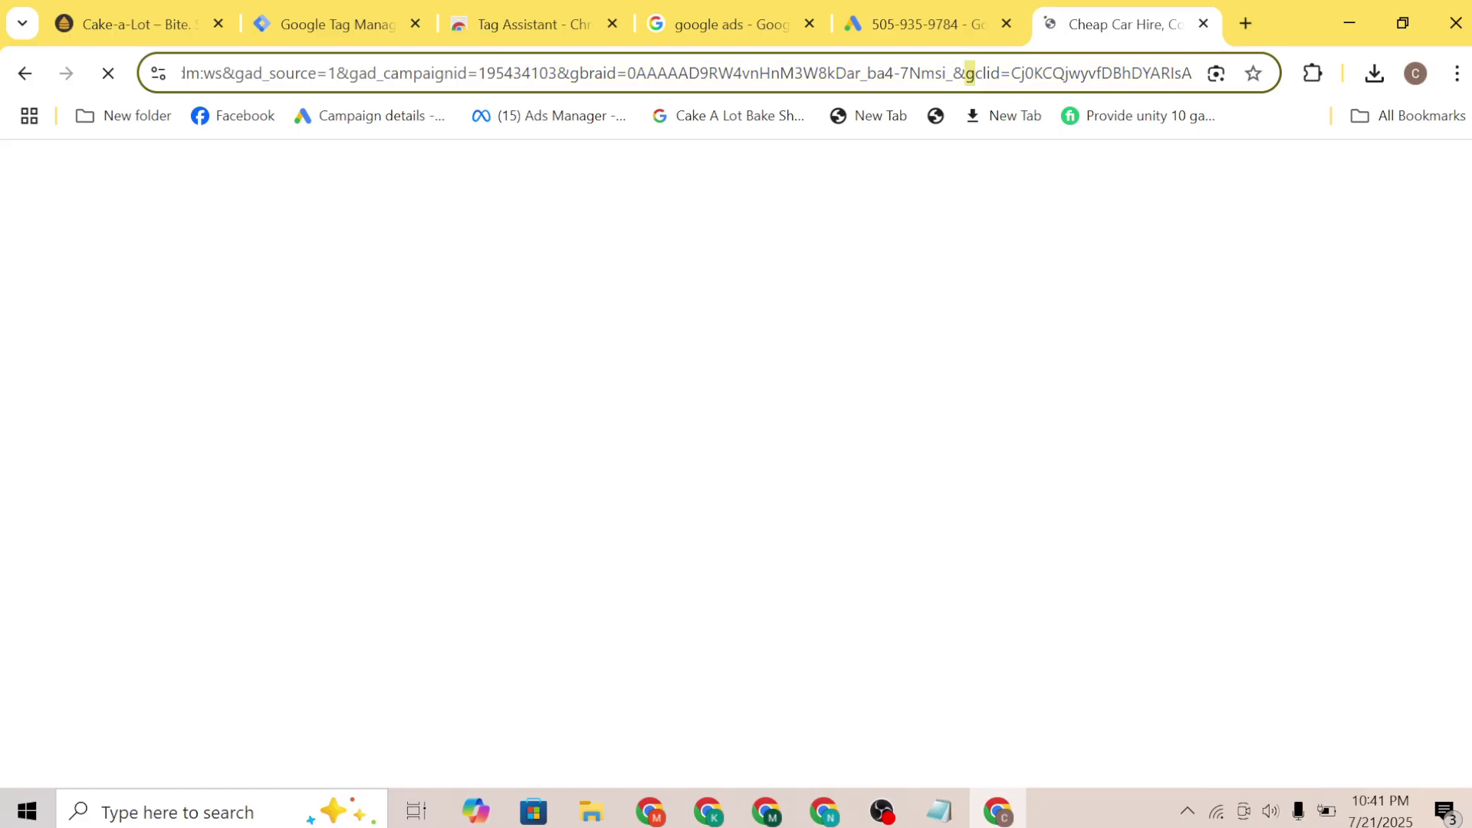
Return to the untitled tag in Google Tag Manager and start a new firing trigger of type Click - Just Links
click(902, 4)
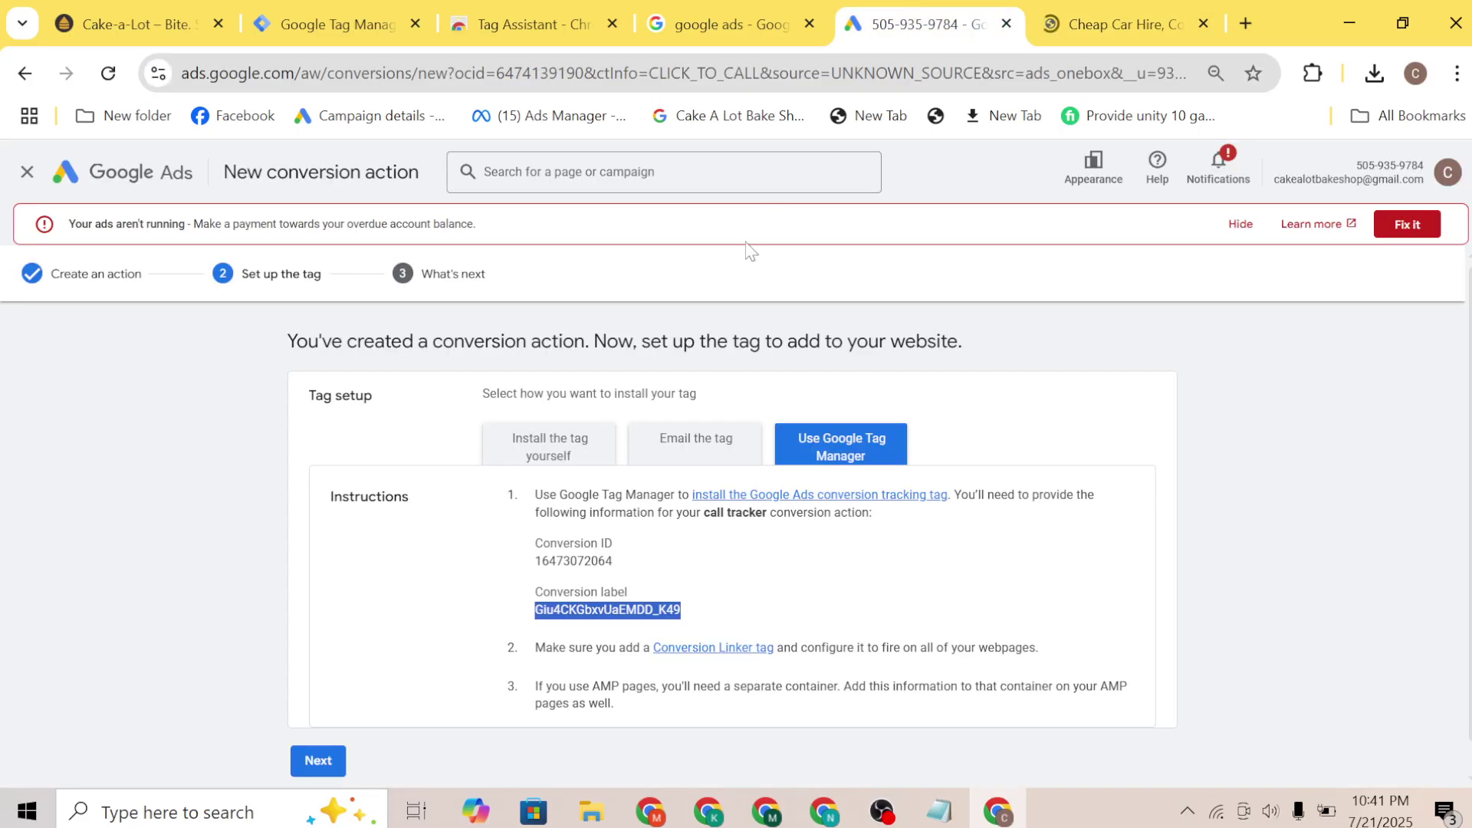
click(391, 26)
scroll(517, 526, down, 2)
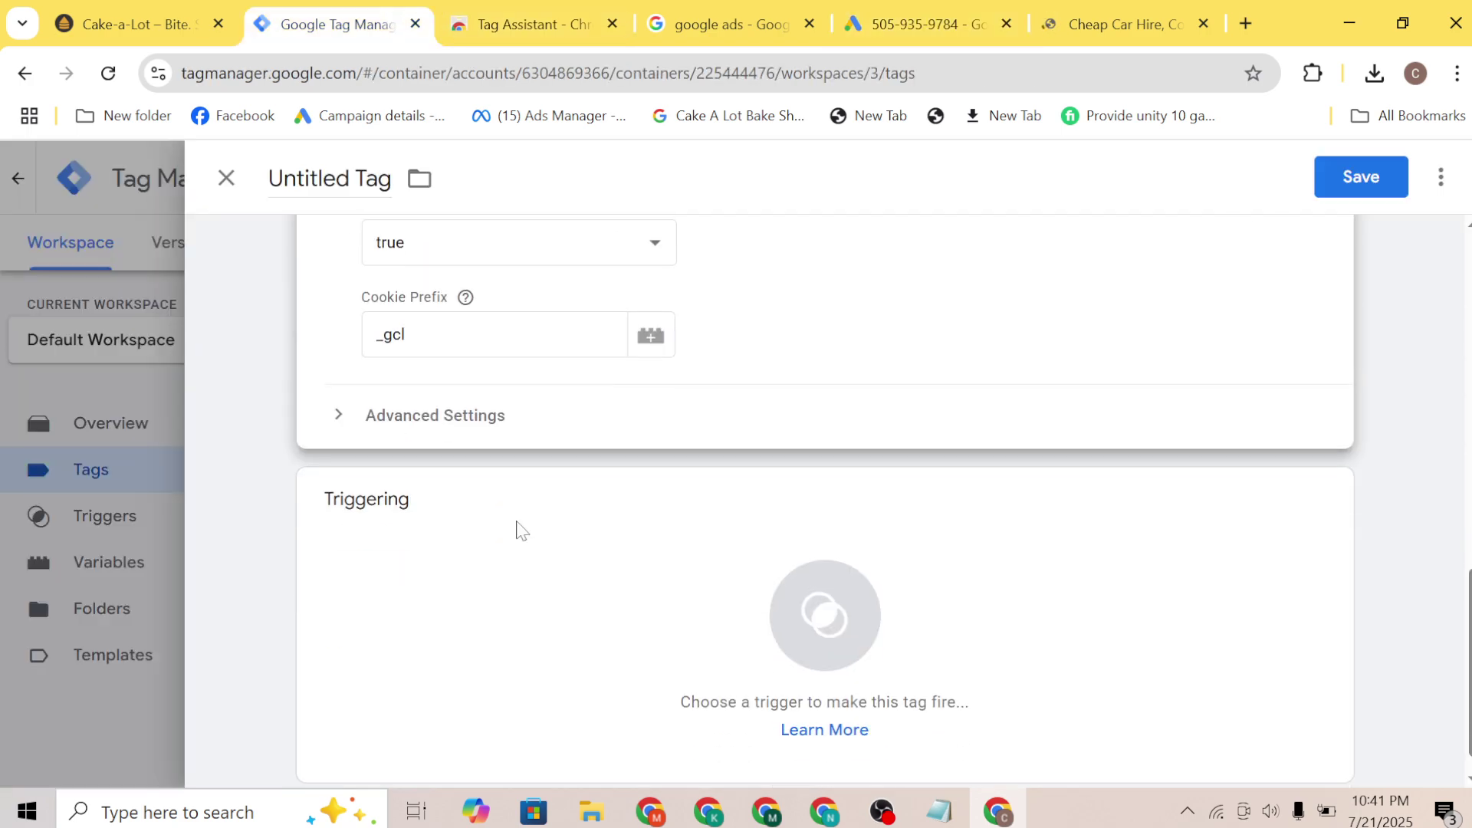
click(836, 595)
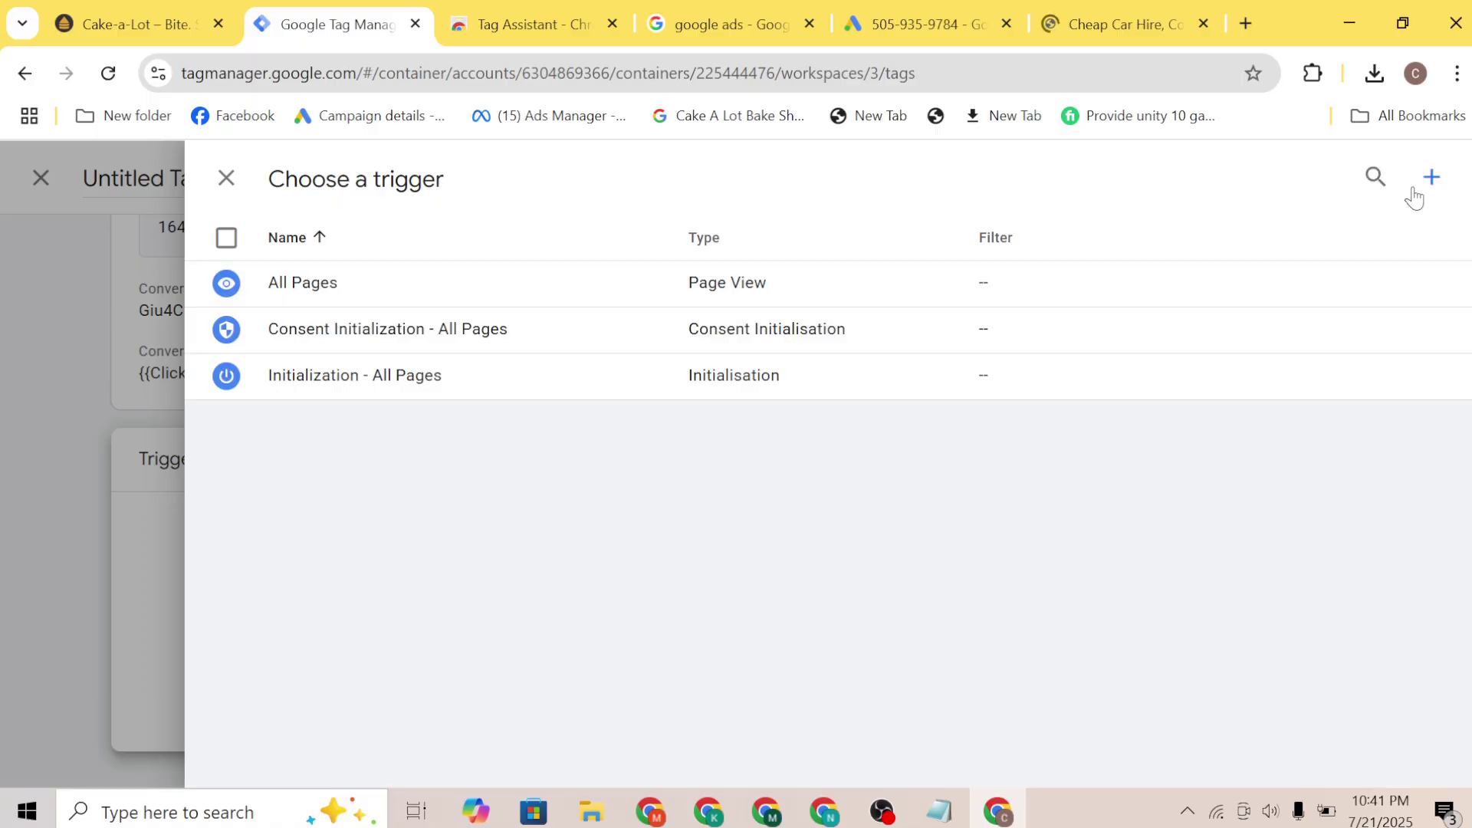
click(1441, 189)
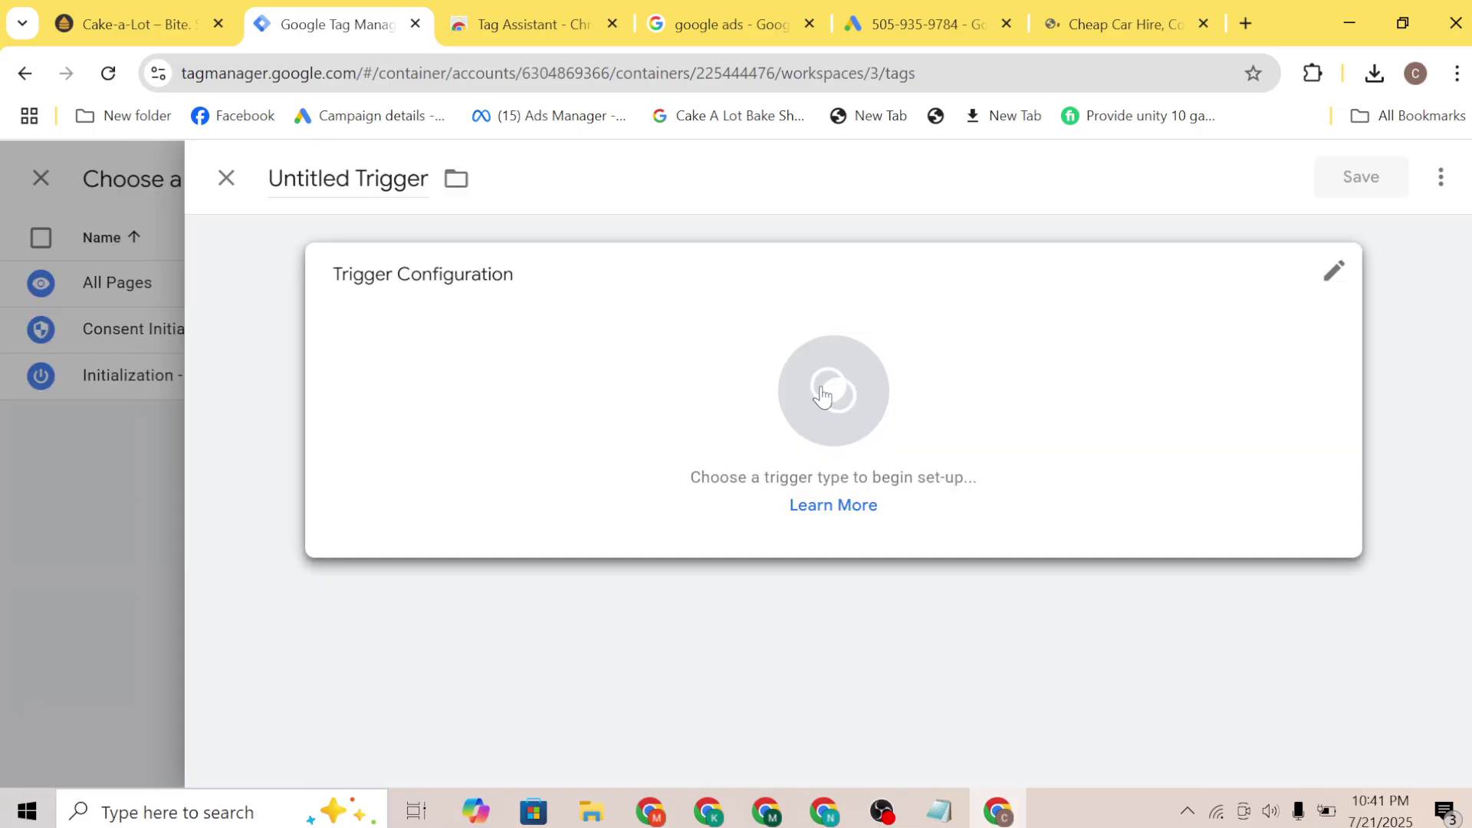
click(820, 395)
scroll(830, 606, down, 3)
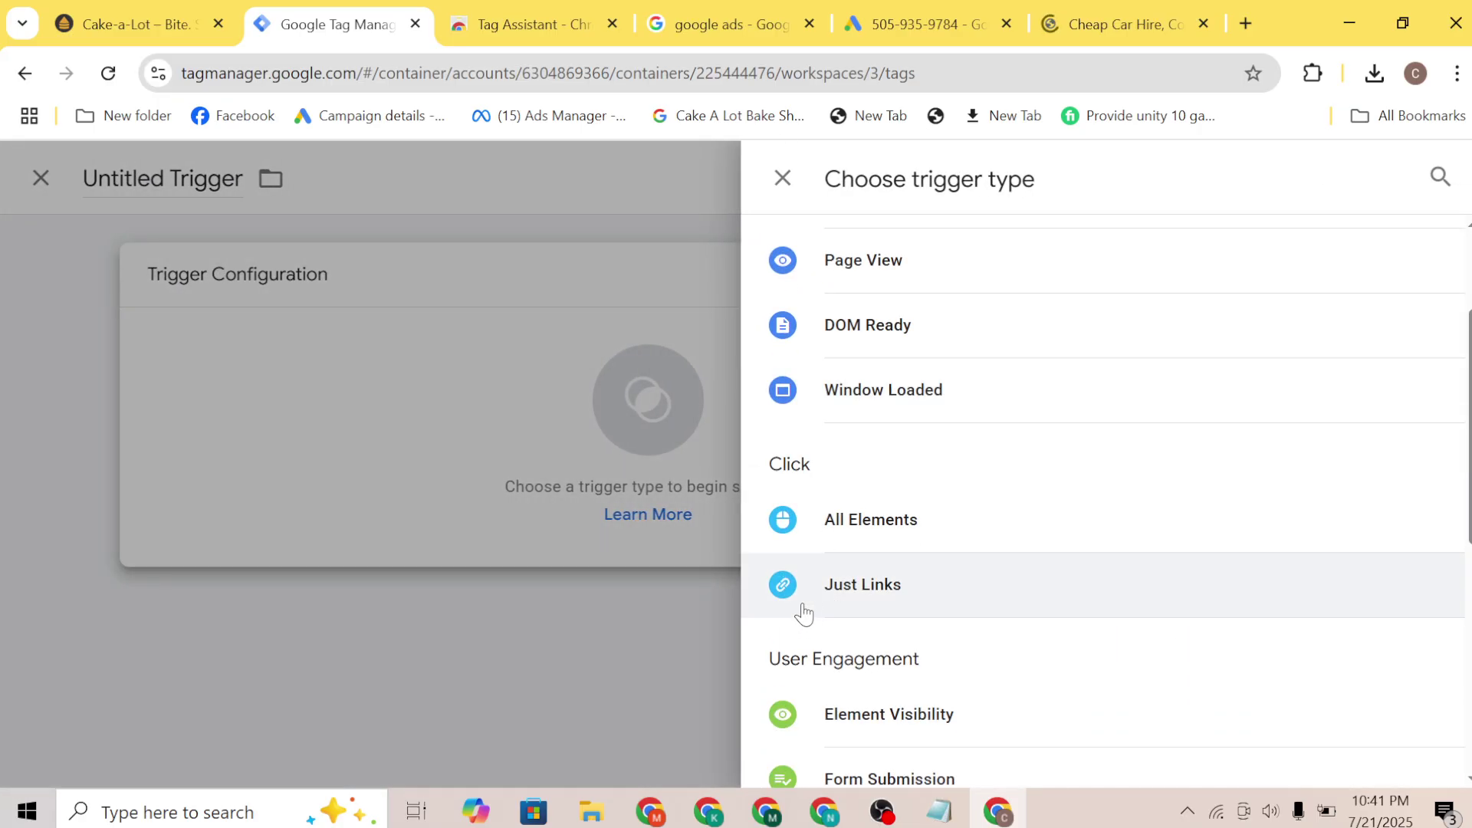
click(802, 606)
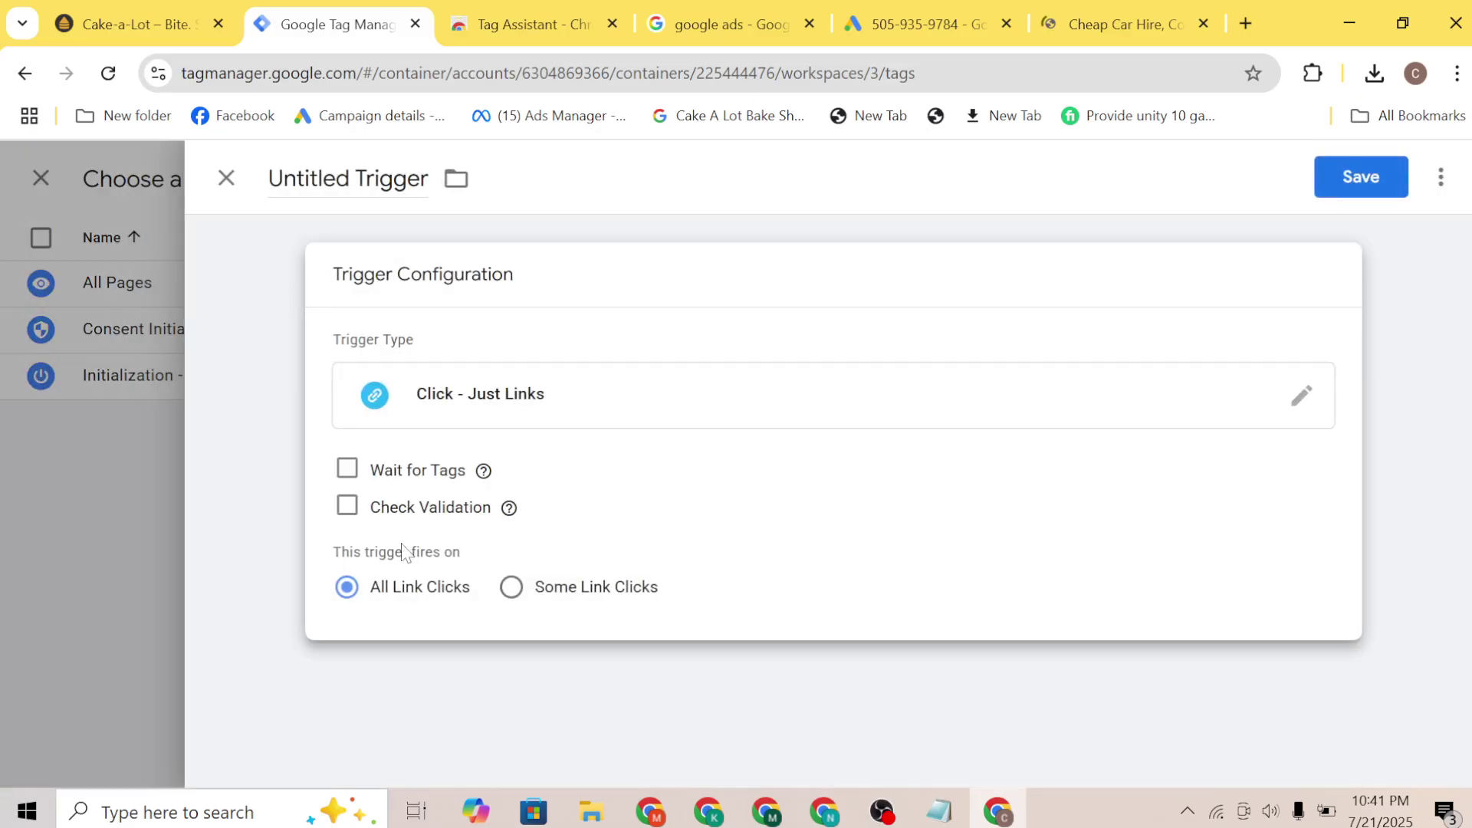
Limit the trigger to some link clicks where Page URL contains "thank_you", and save it with the suggested name
click(511, 588)
click(475, 682)
scroll(476, 733, down, 3)
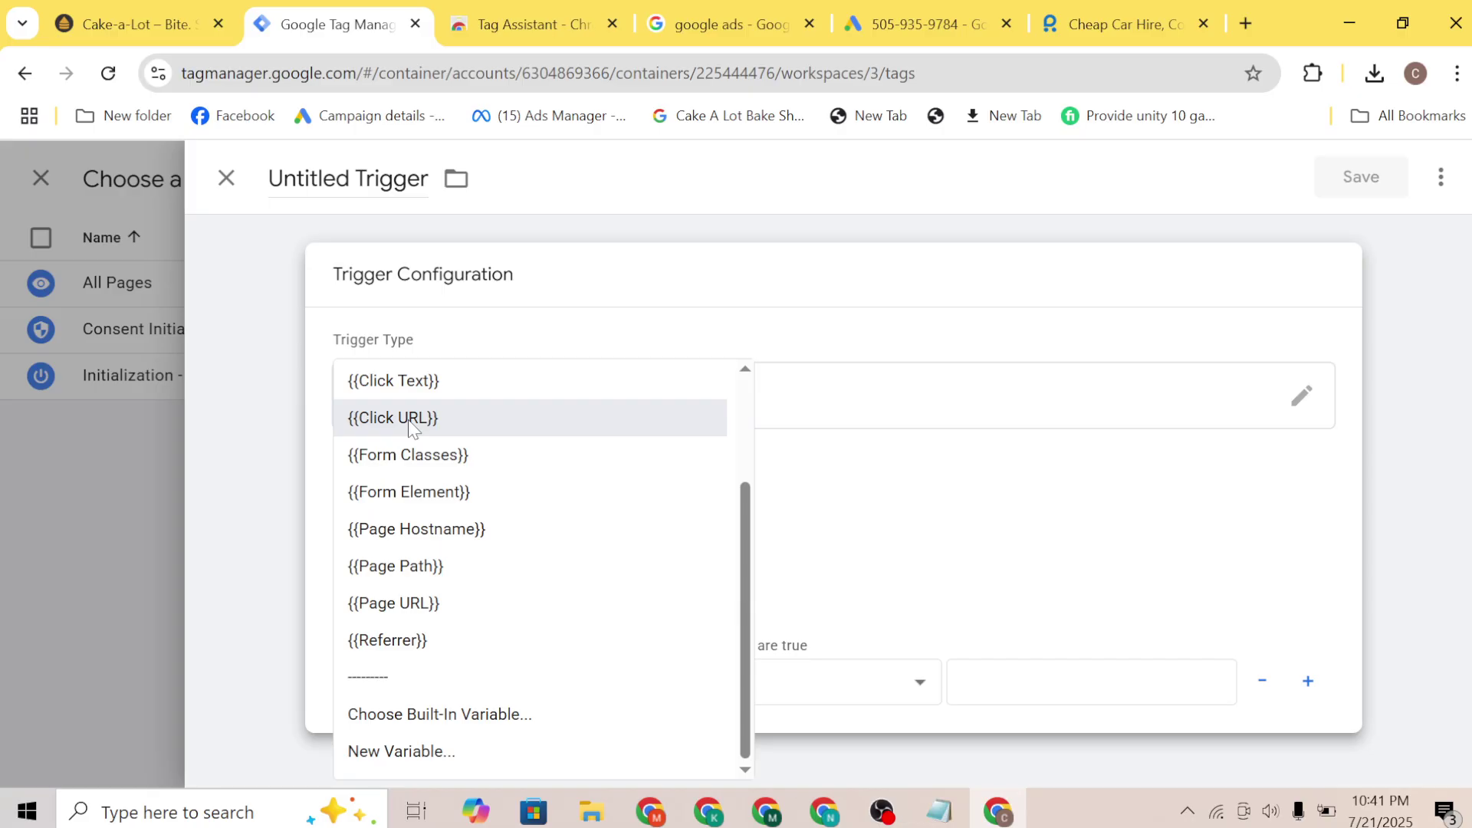
click(389, 606)
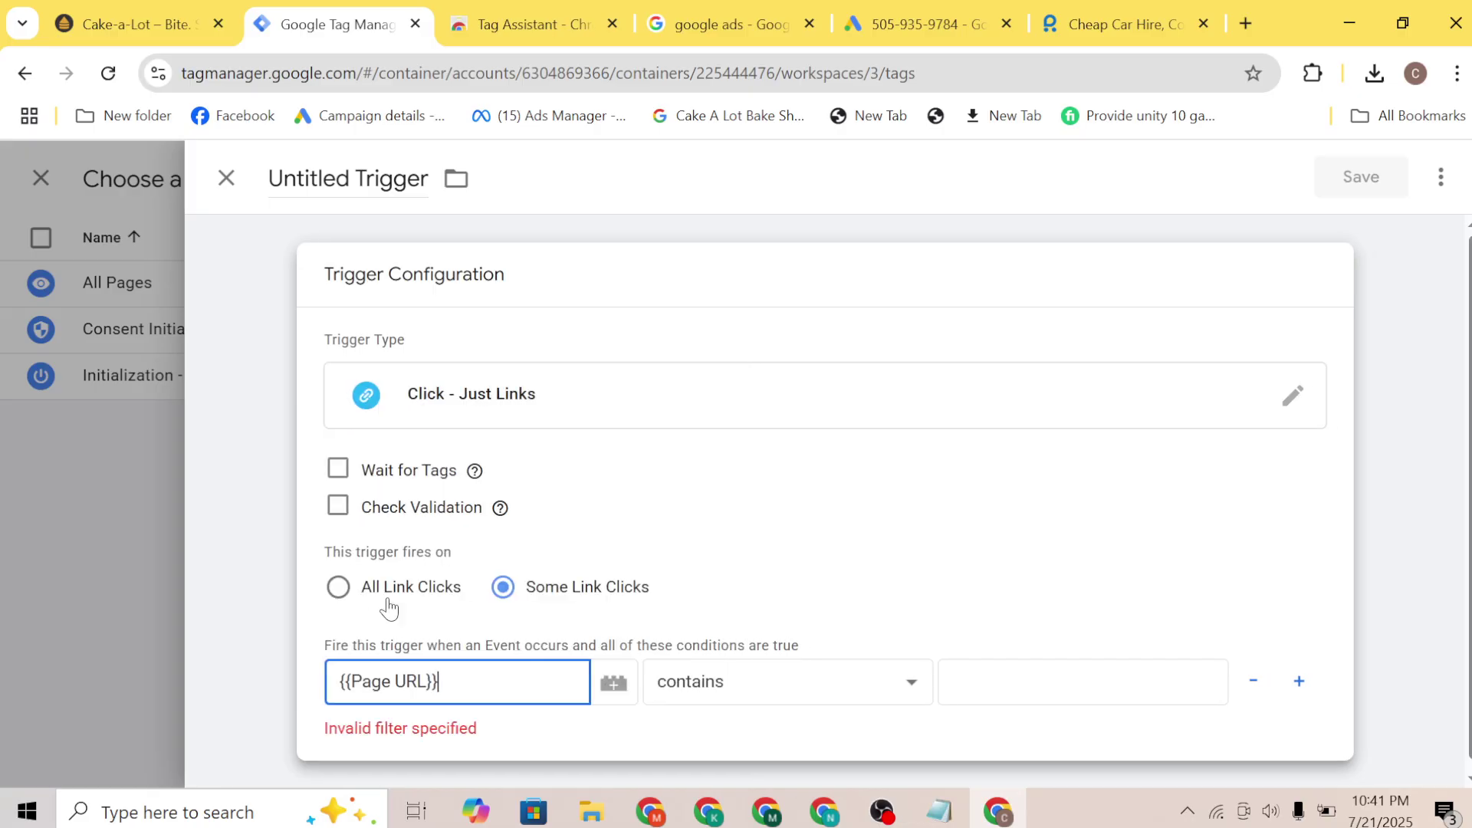
click(710, 681)
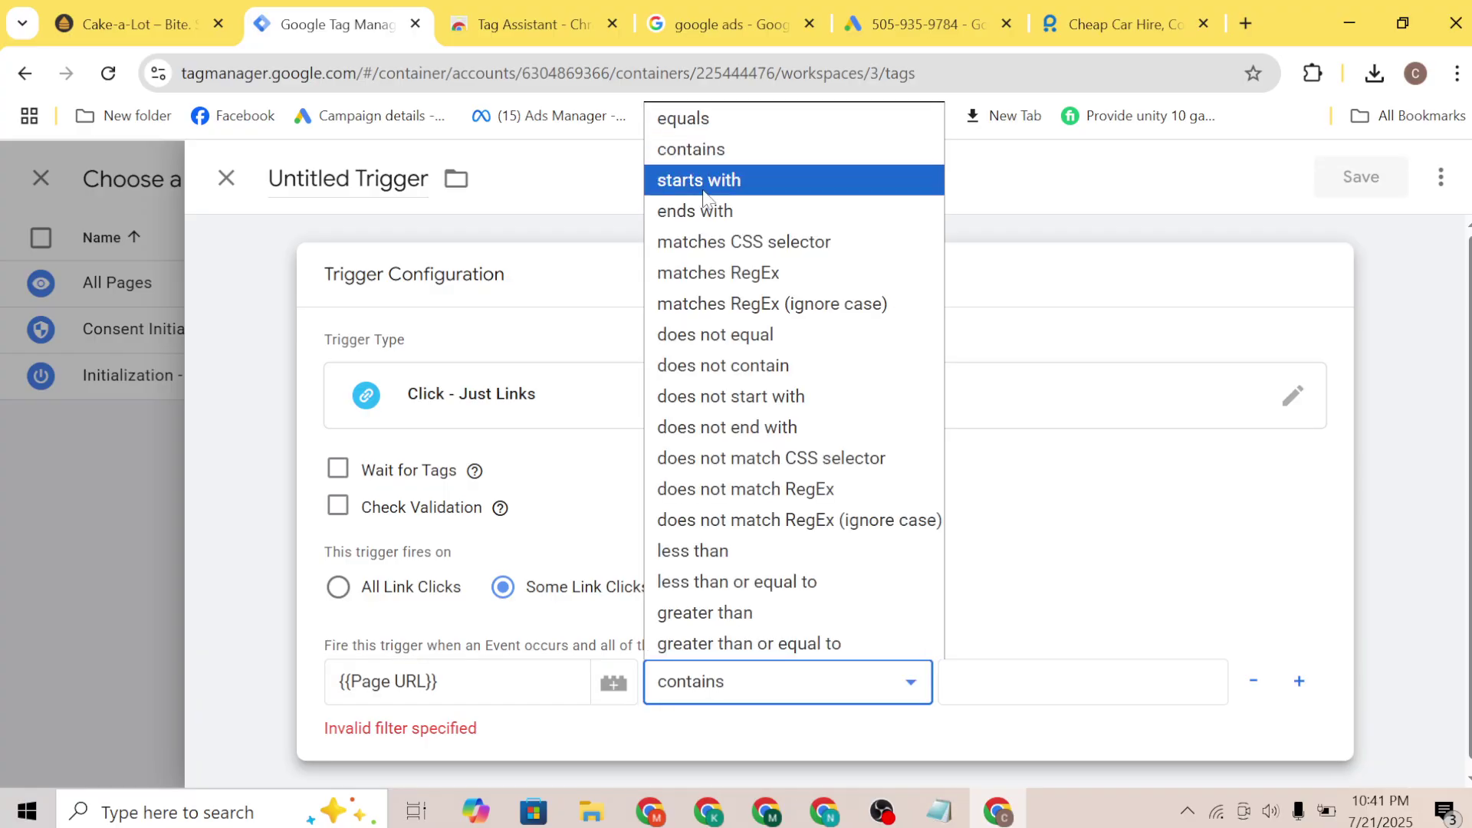
click(707, 148)
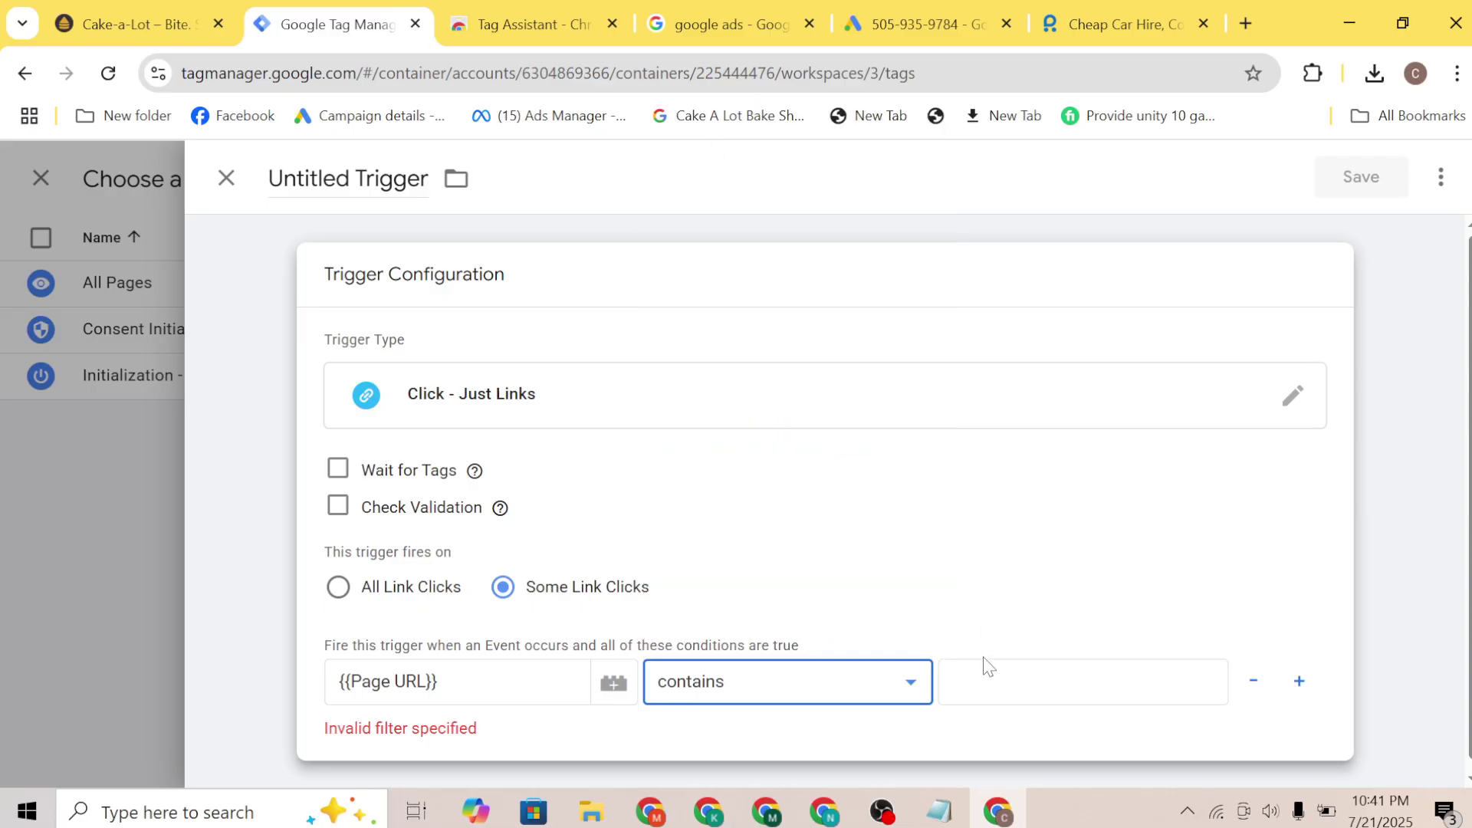
click(1083, 682)
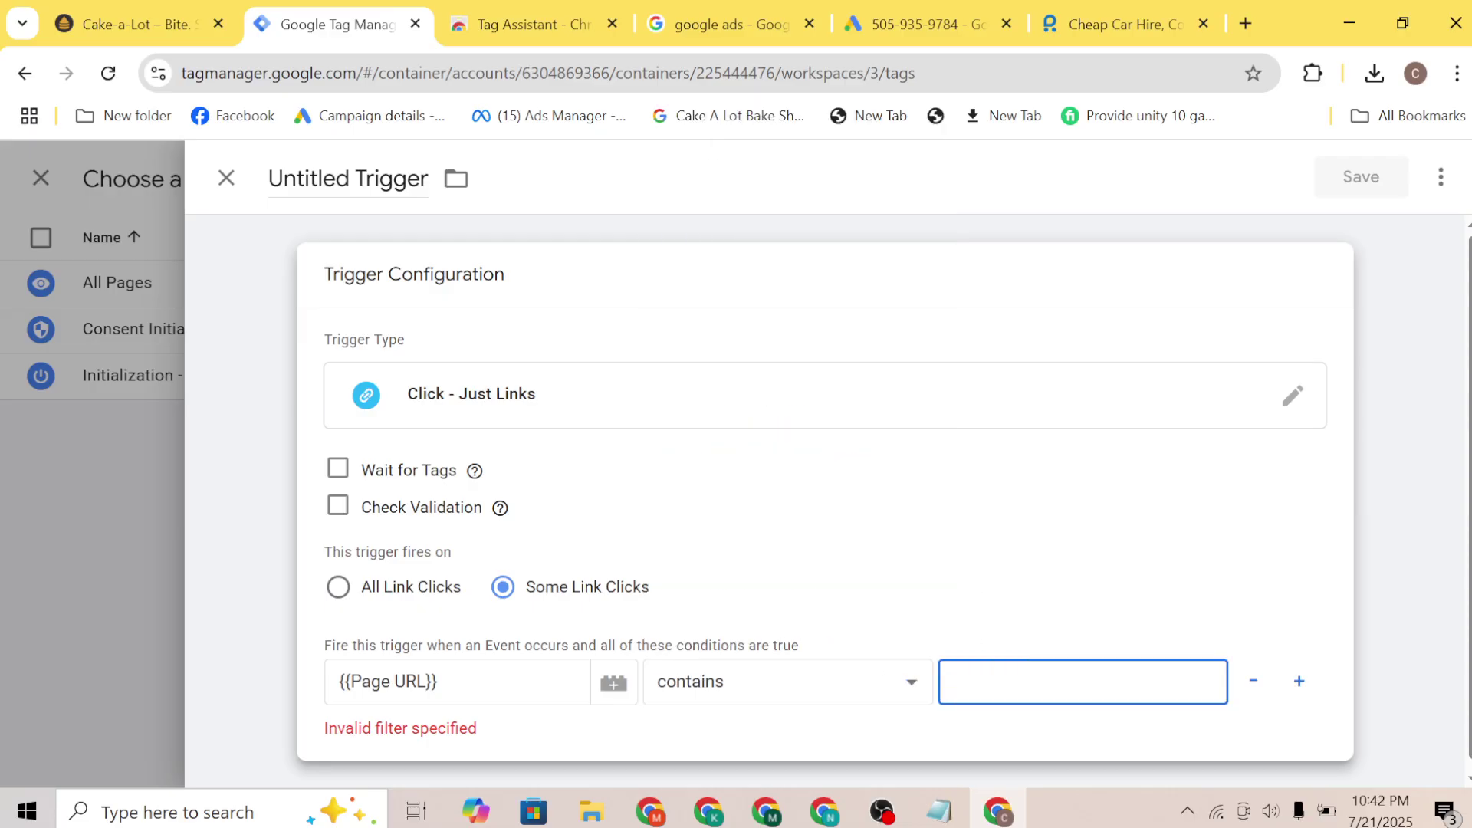
text(thank_you)
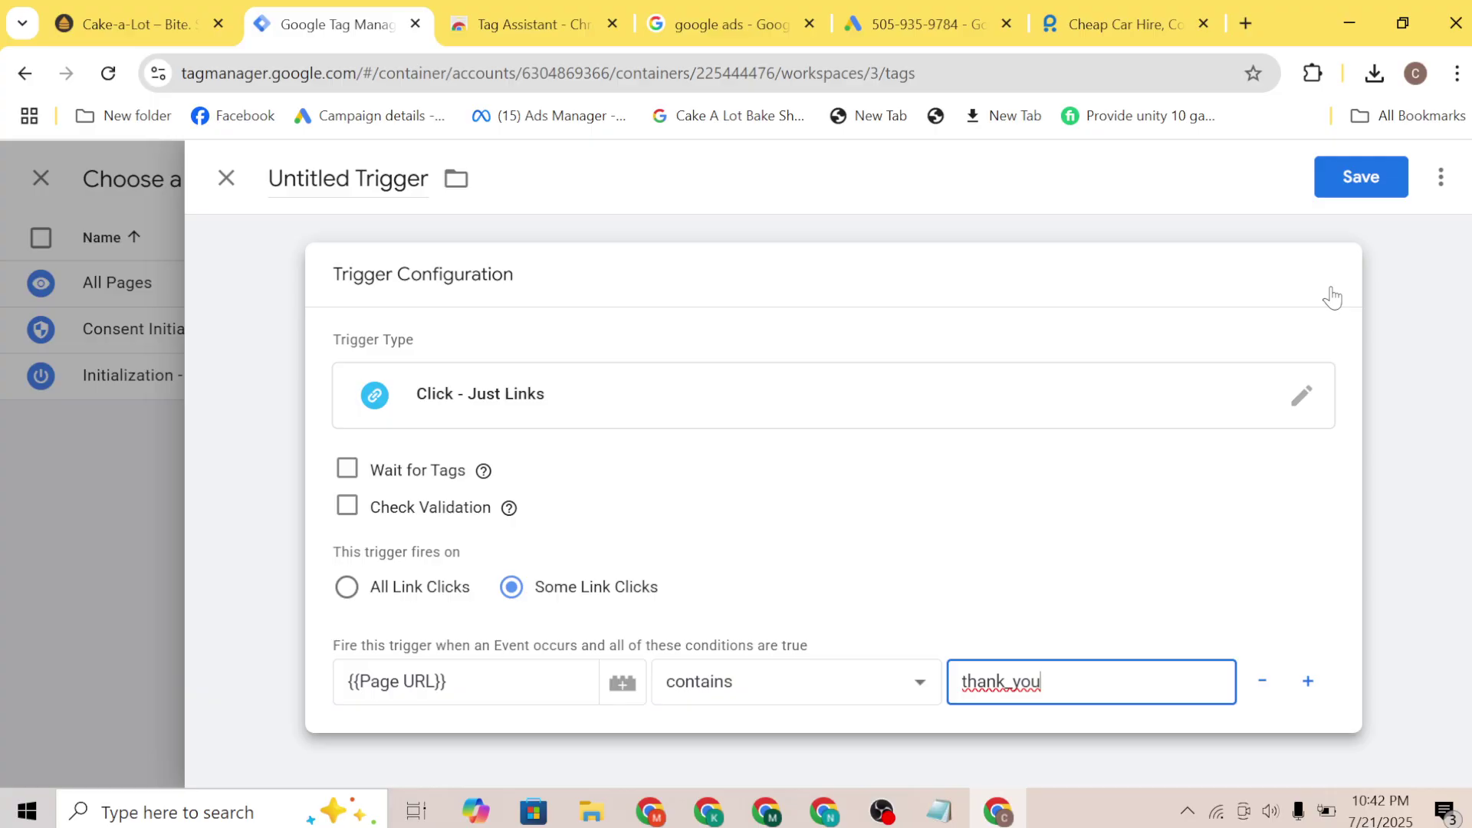
click(1379, 183)
click(973, 526)
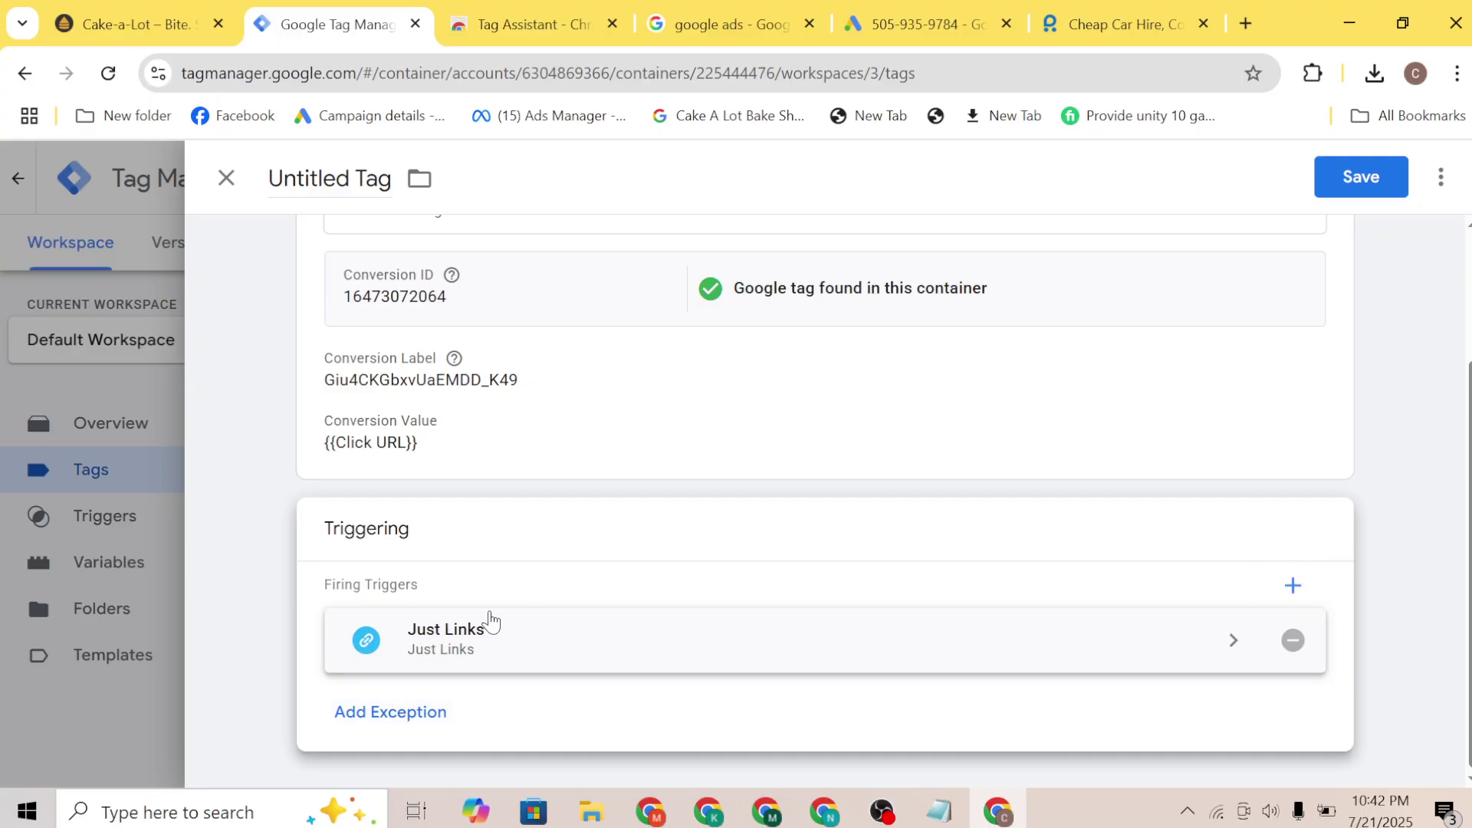
click(1293, 585)
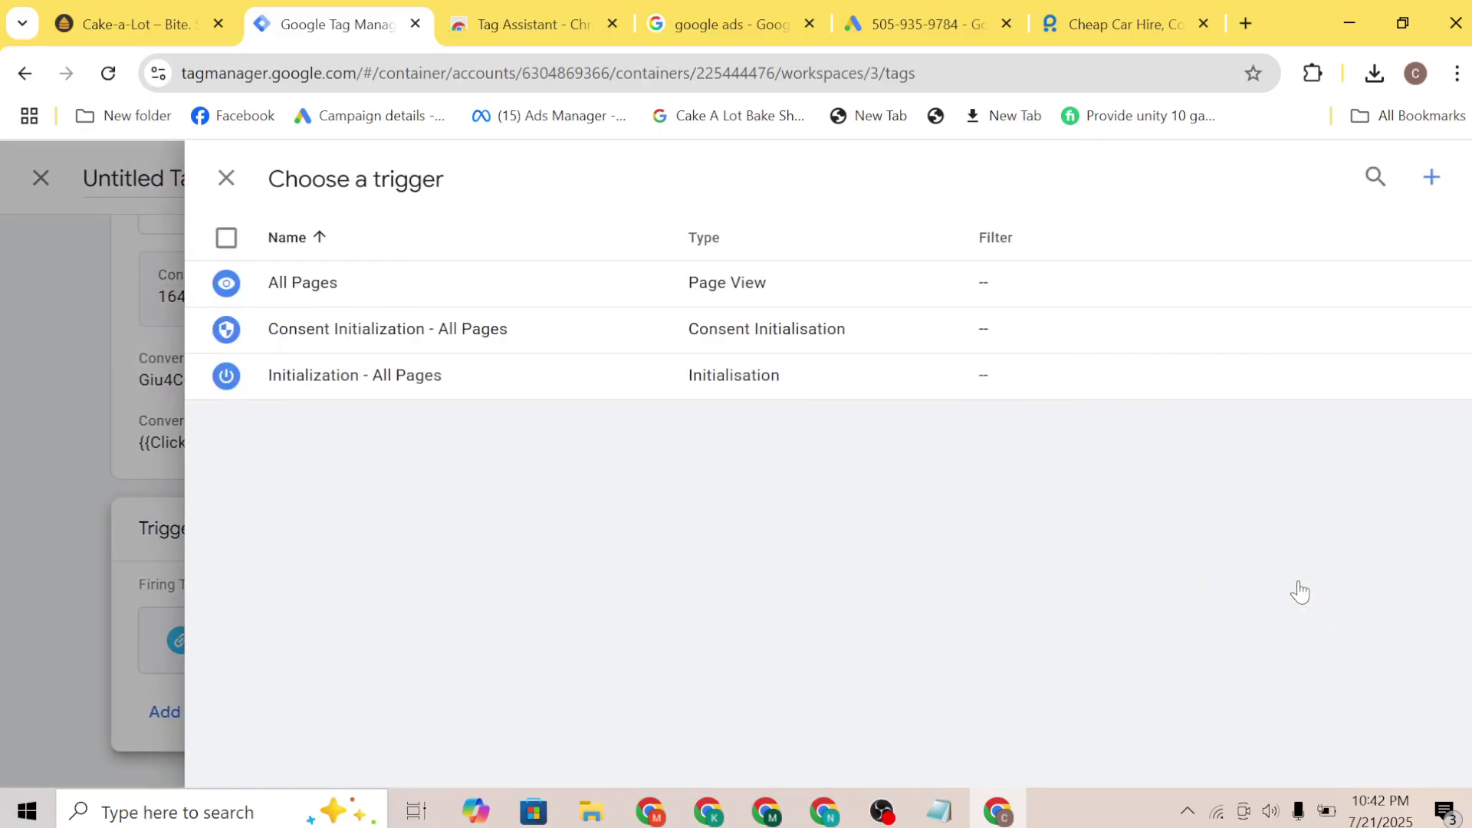
click(1431, 177)
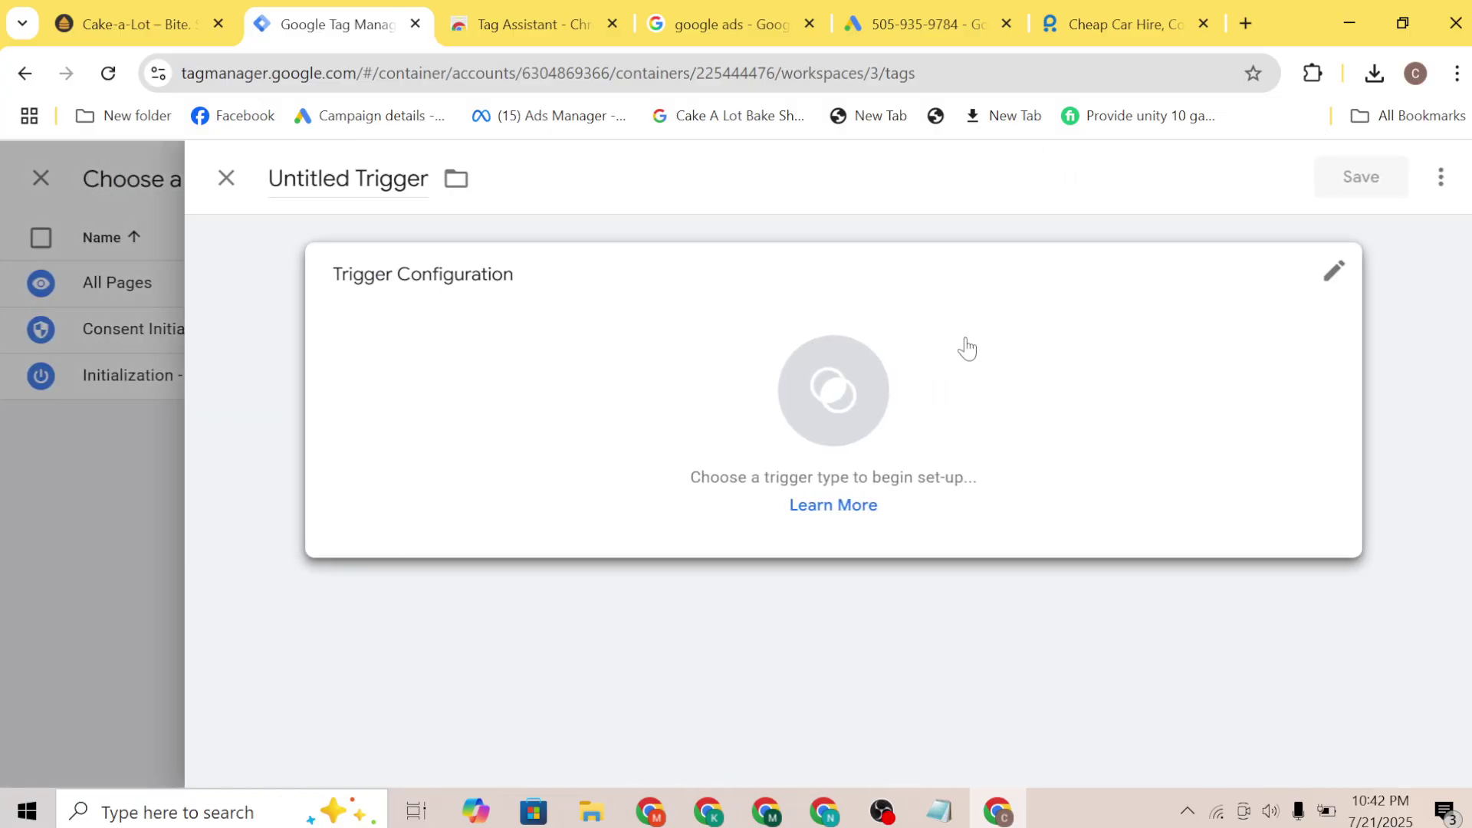
click(1340, 270)
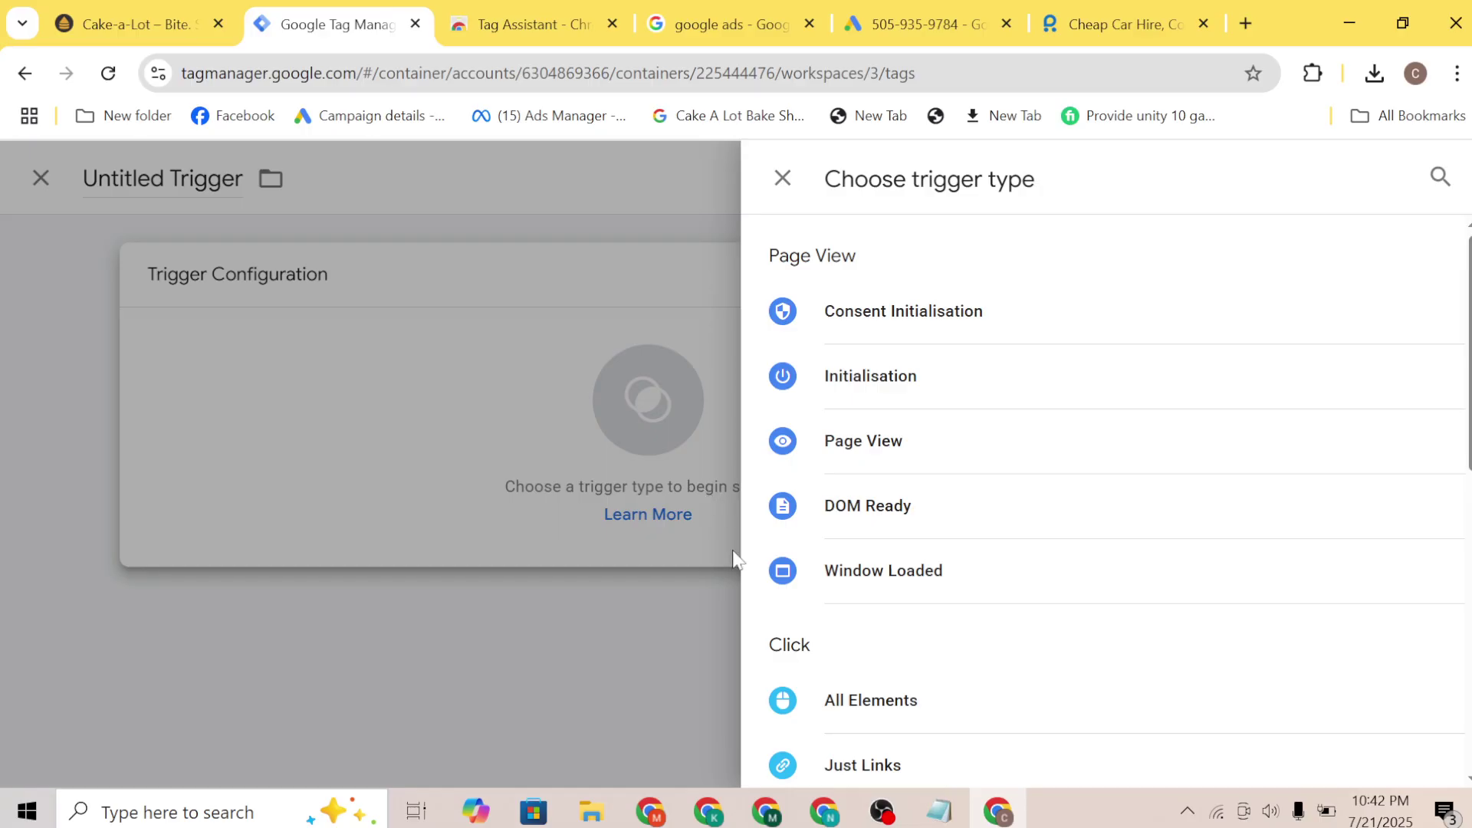
click(862, 753)
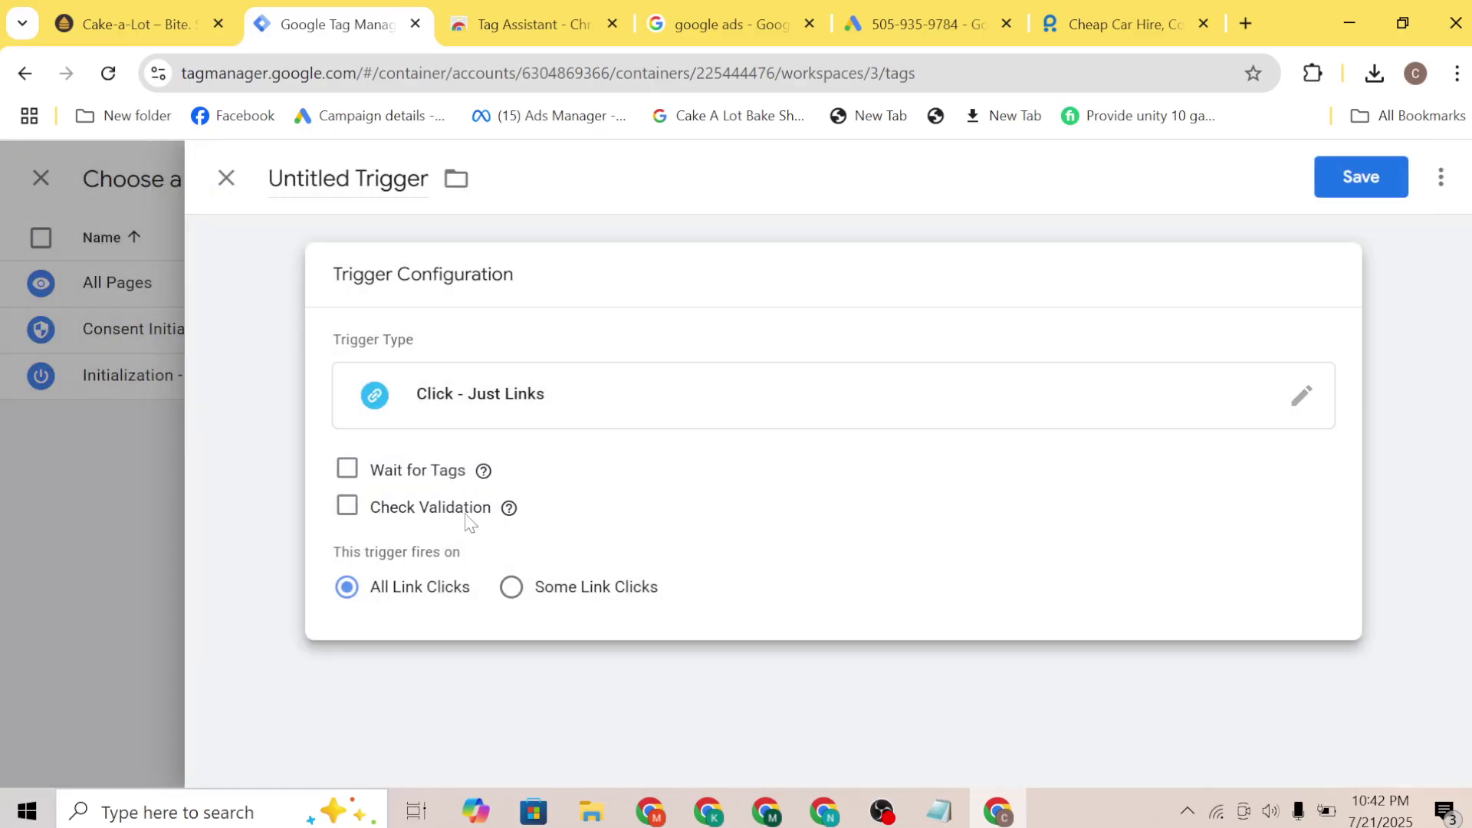
click(226, 179)
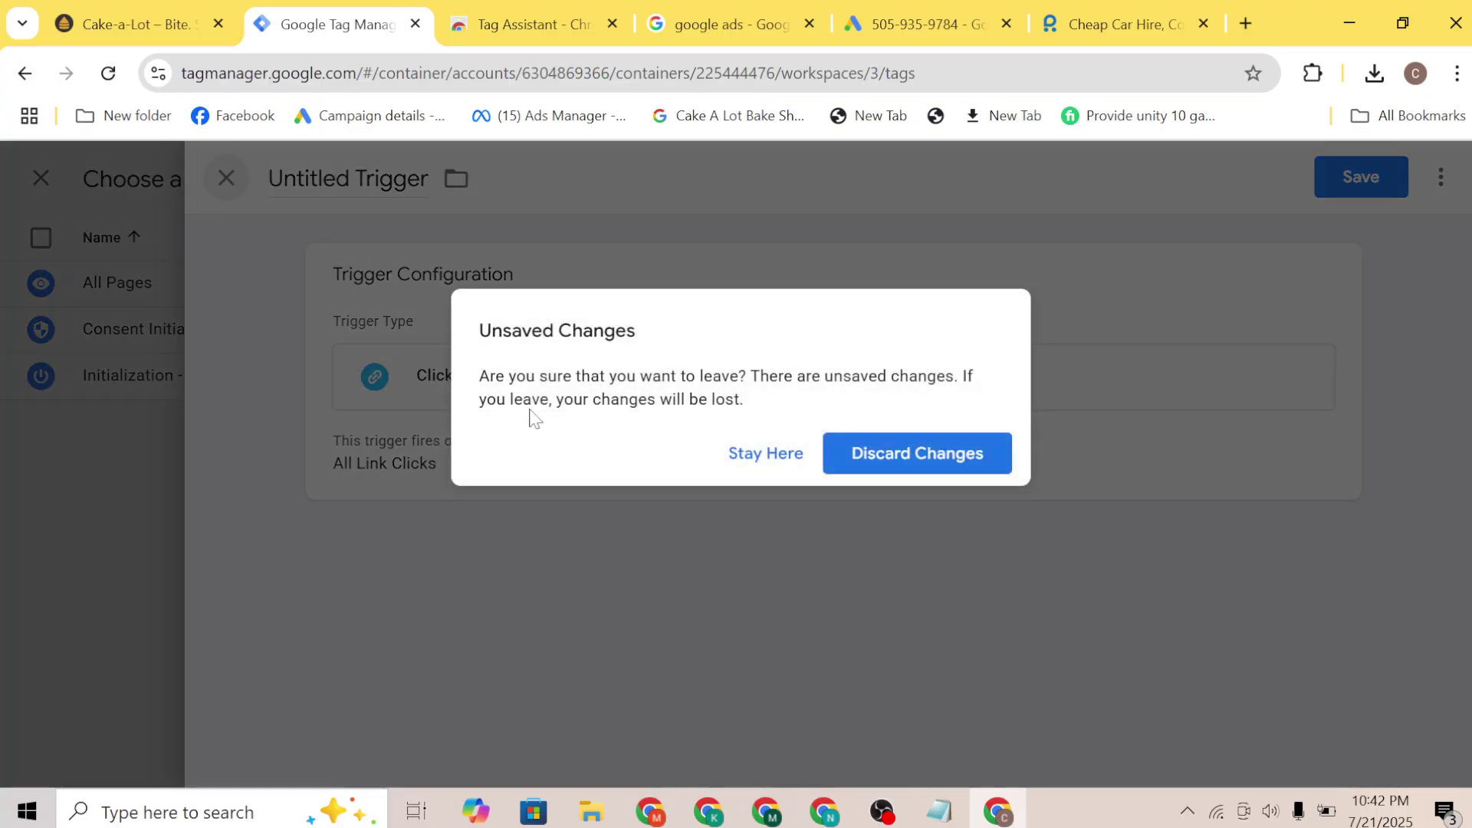
click(930, 456)
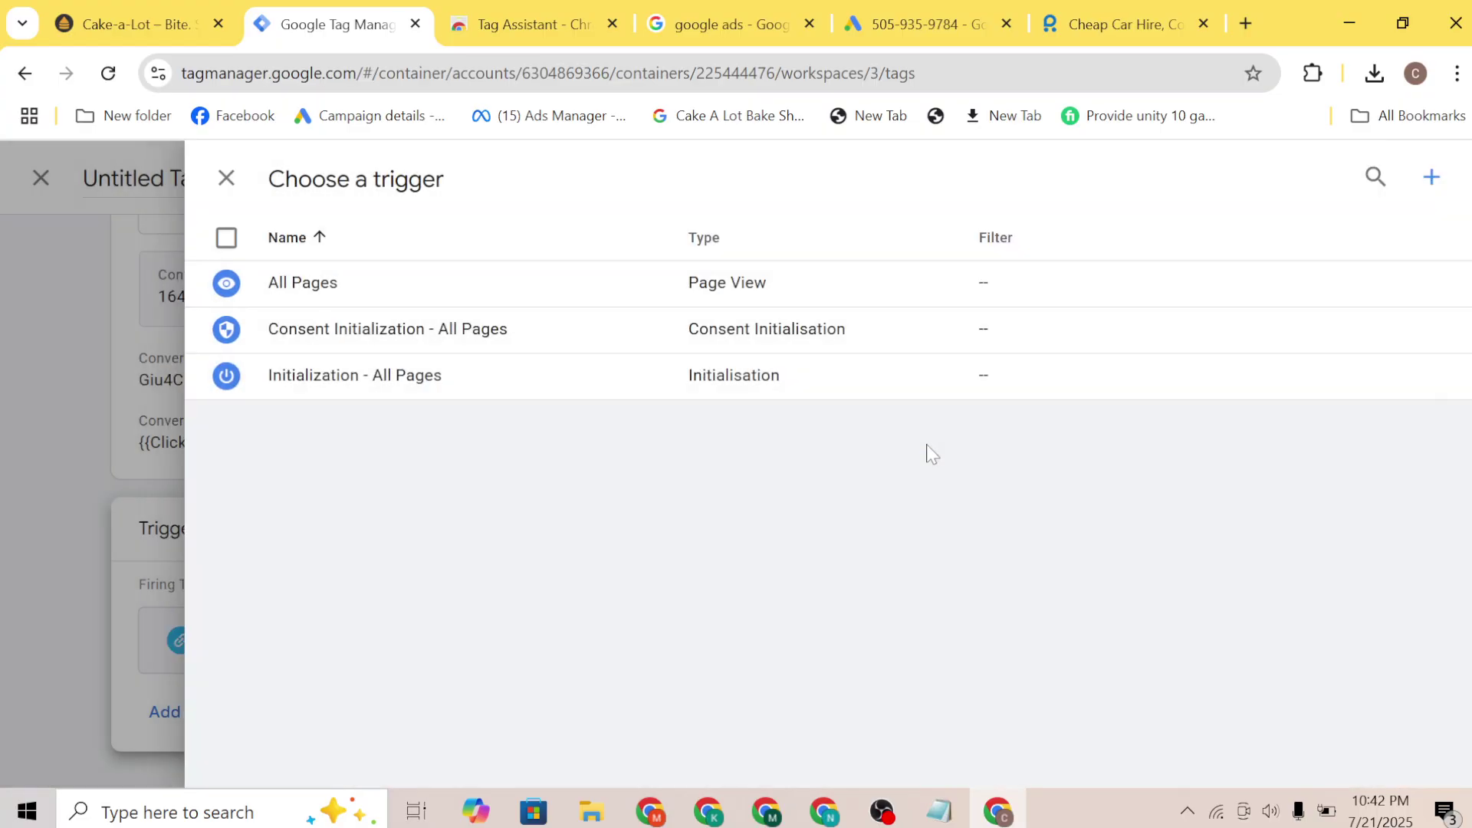
click(227, 178)
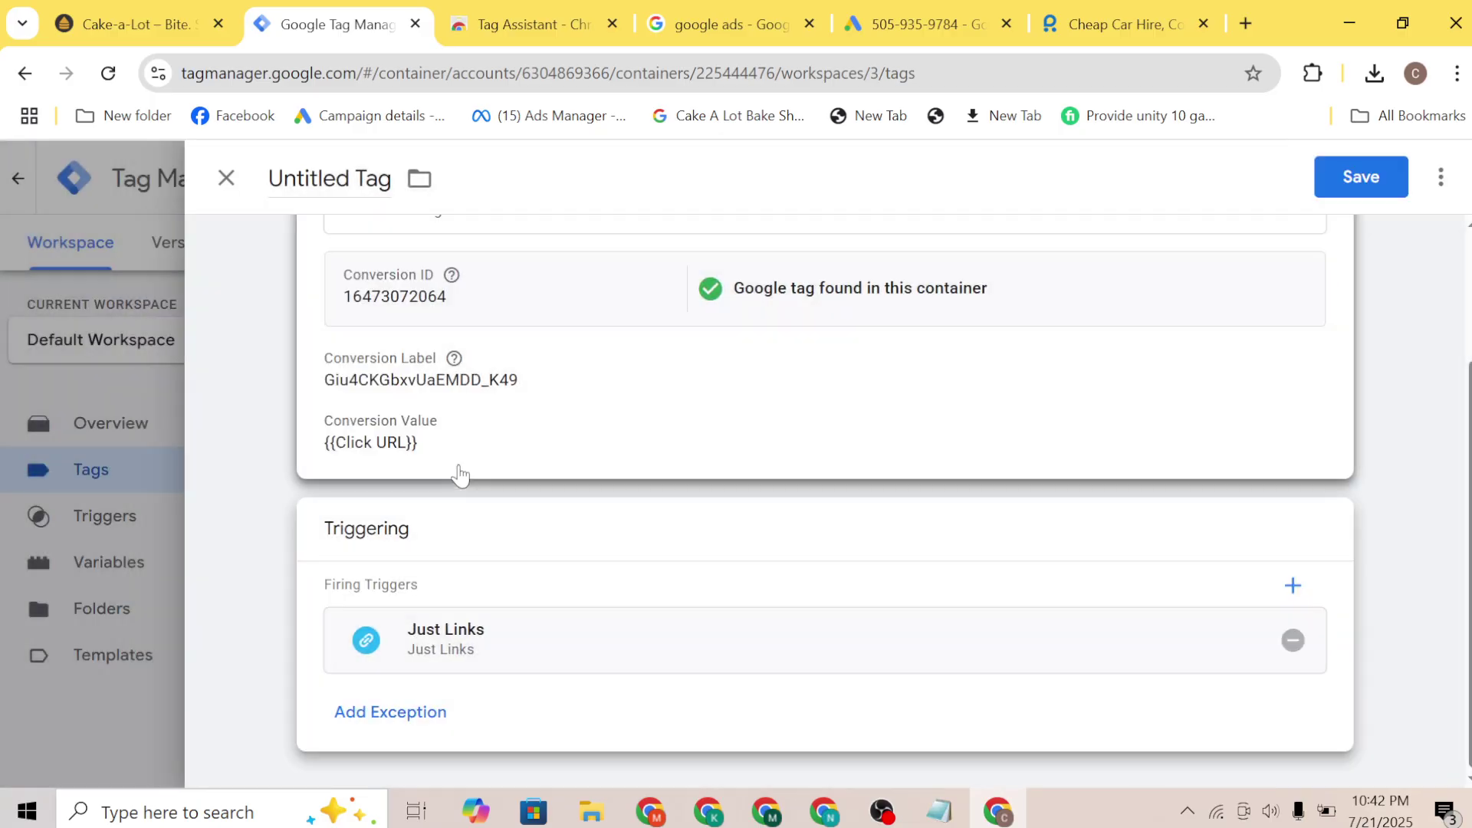
Close the untitled Google Ads Conversion Tracking tag and discard its unsaved changes
click(229, 181)
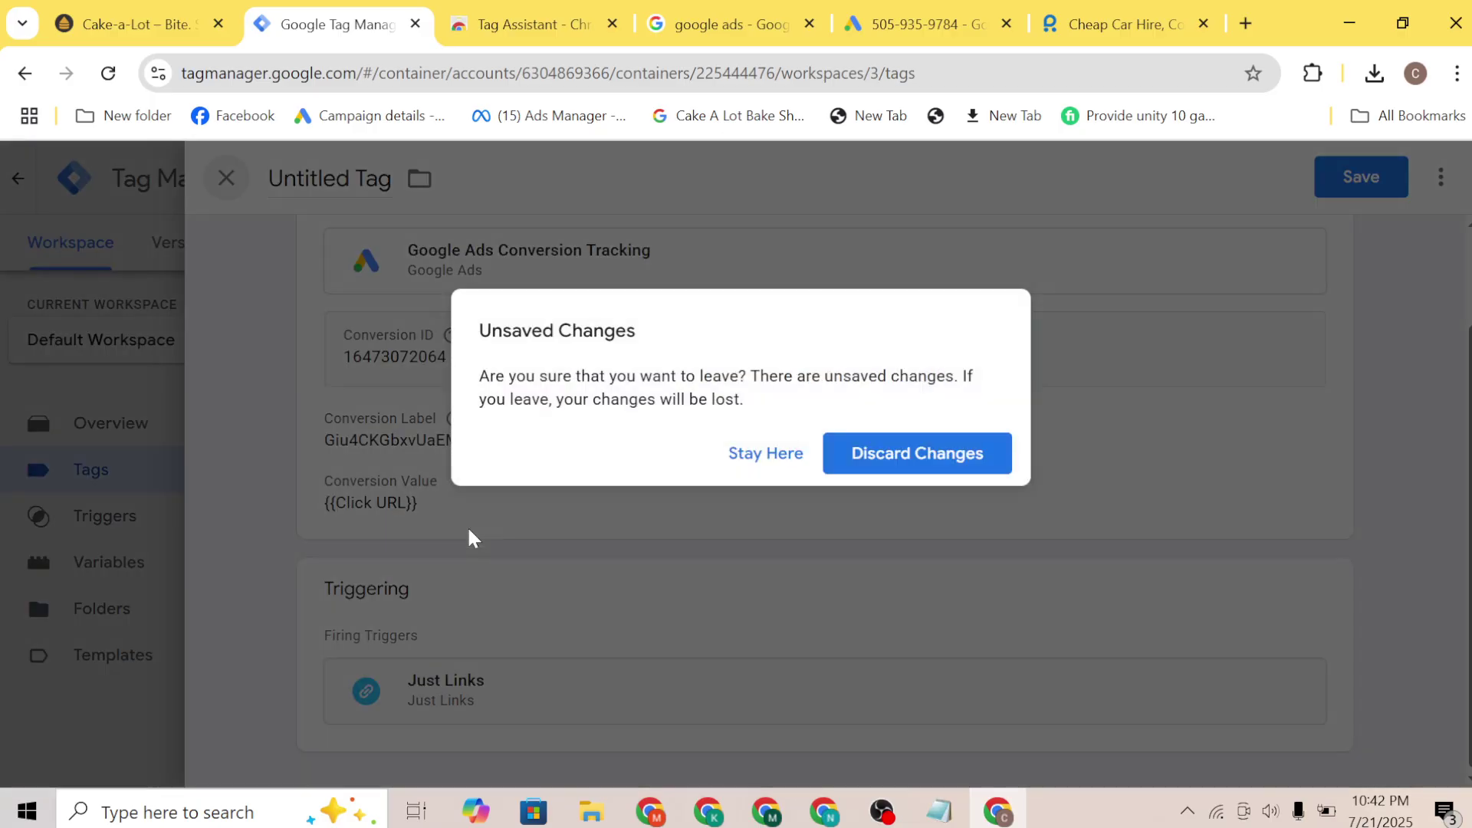
click(909, 461)
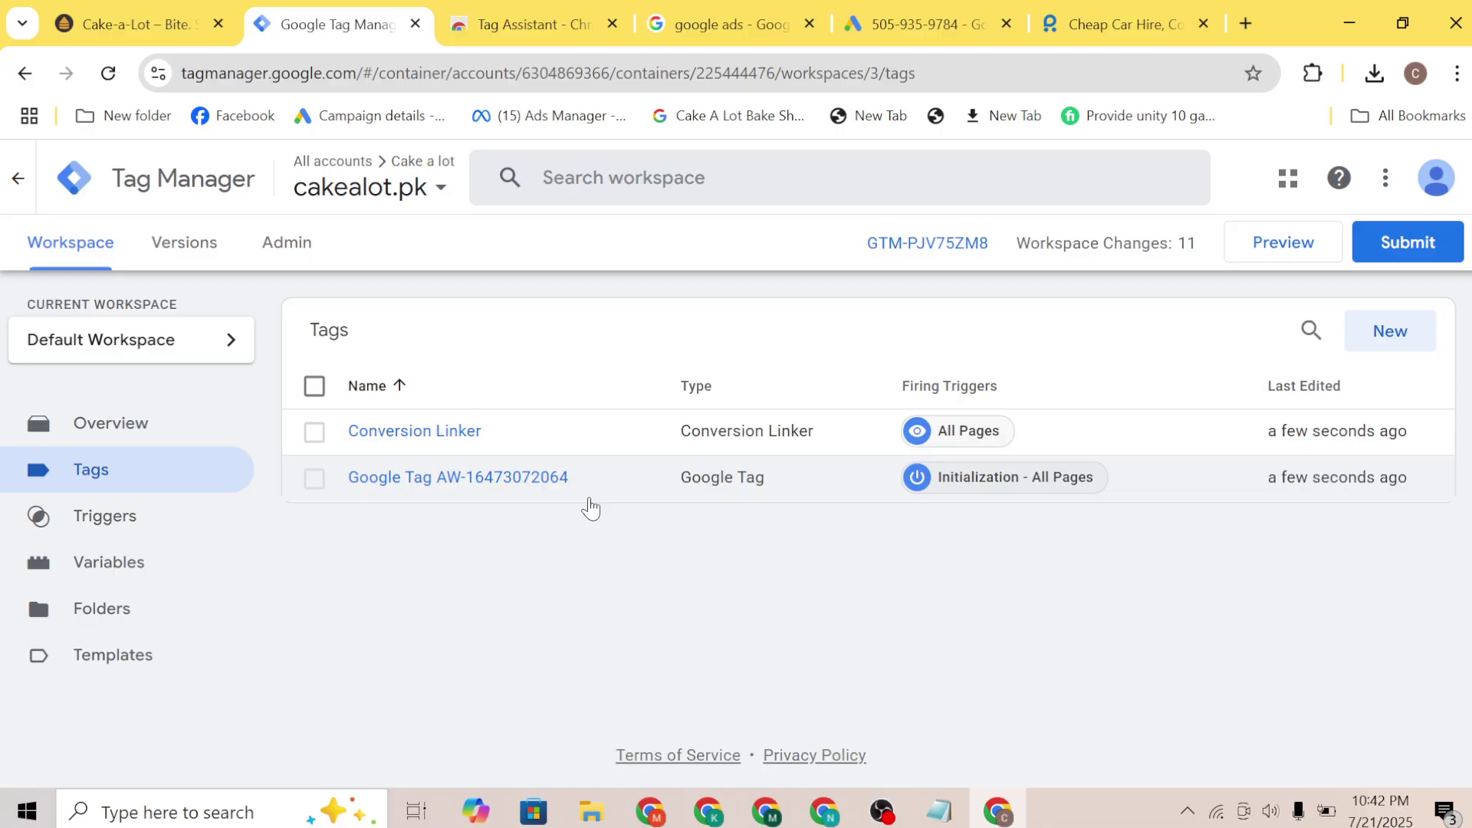
Publish the workspace changes as a version named "google ads tracking" and return to the workspace overview
click(1411, 247)
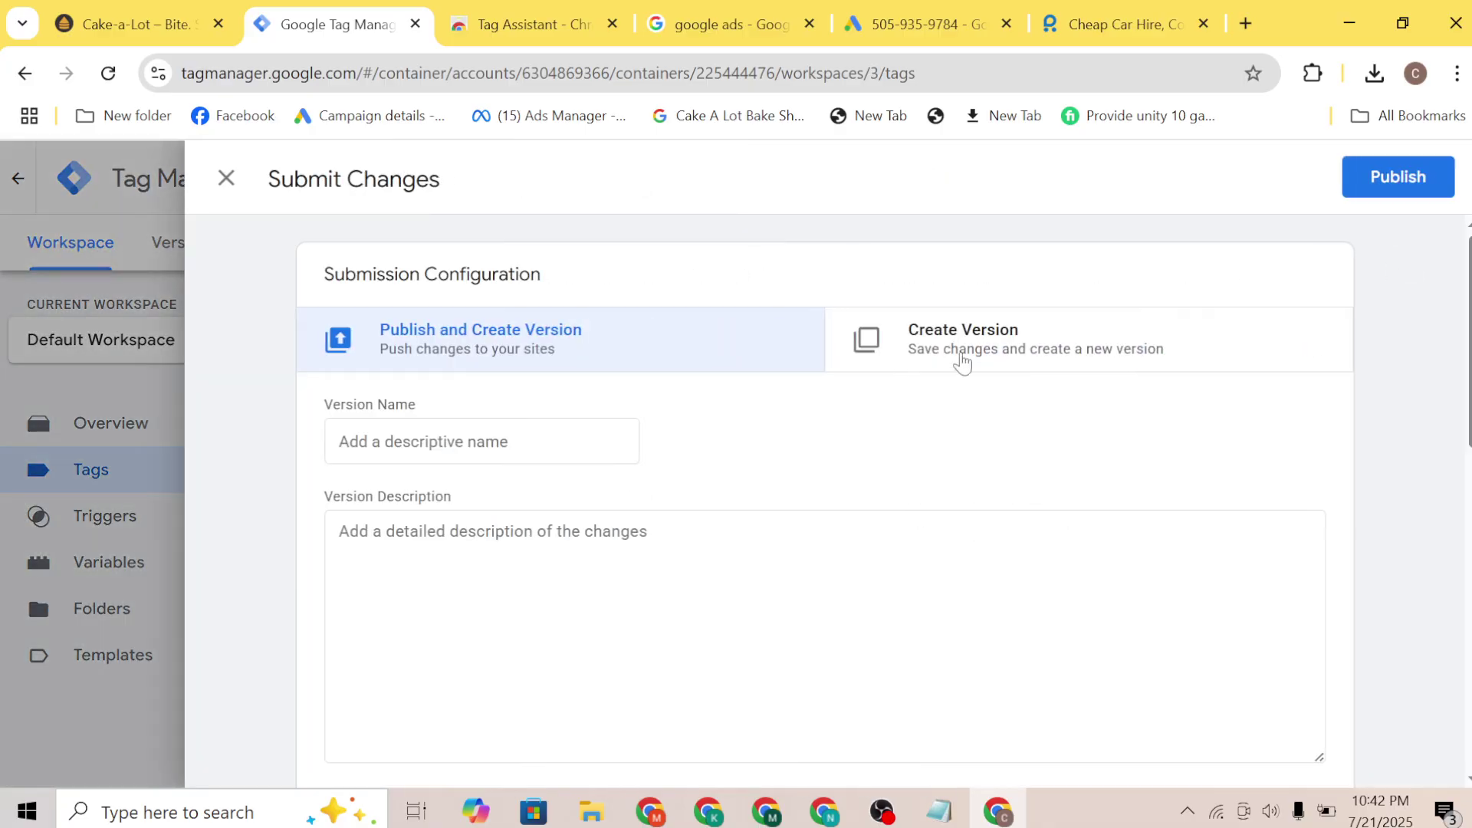
click(357, 441)
text(go)
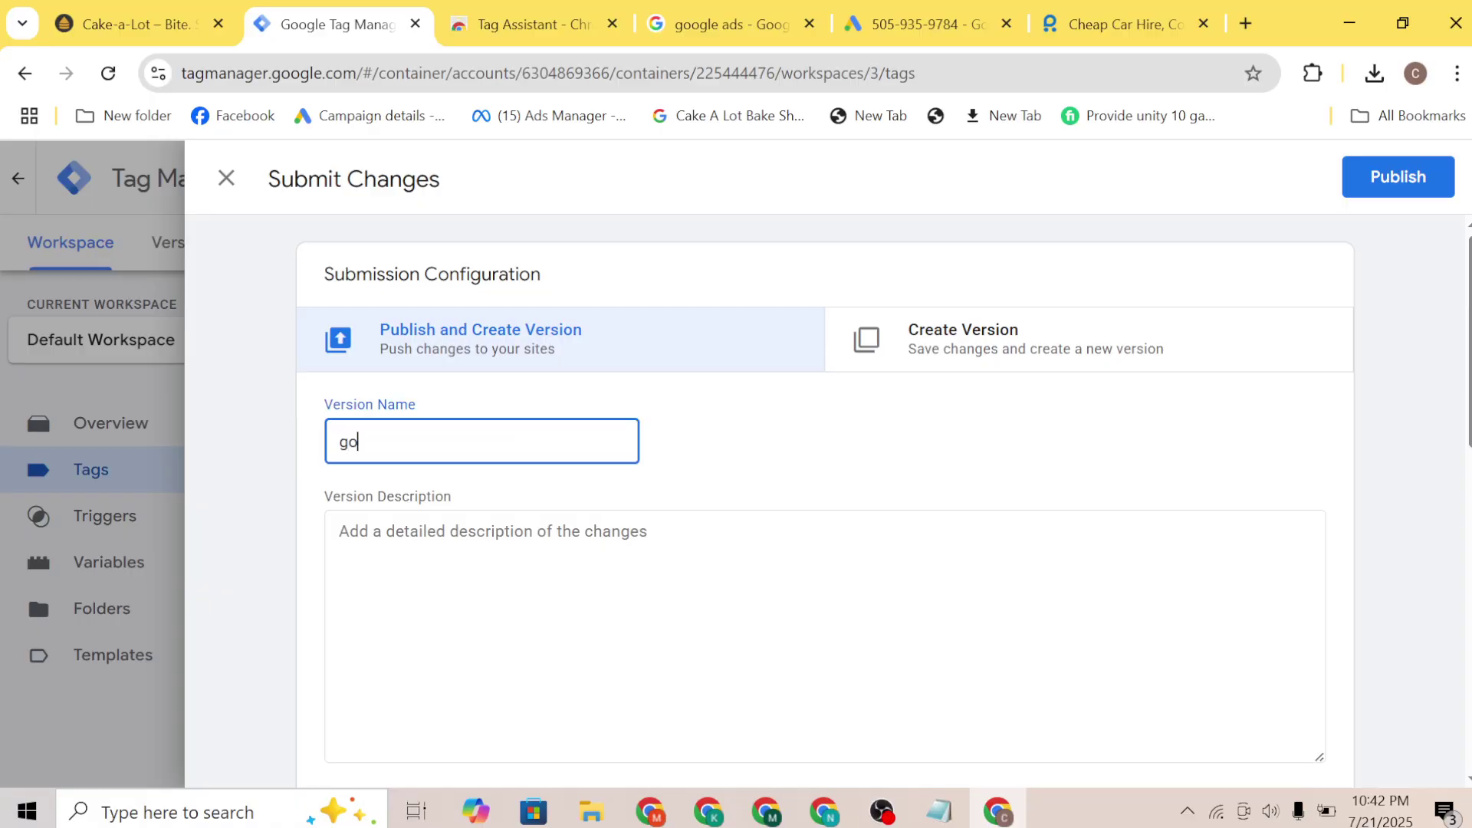
text(ogle ads tracking)
click(1416, 195)
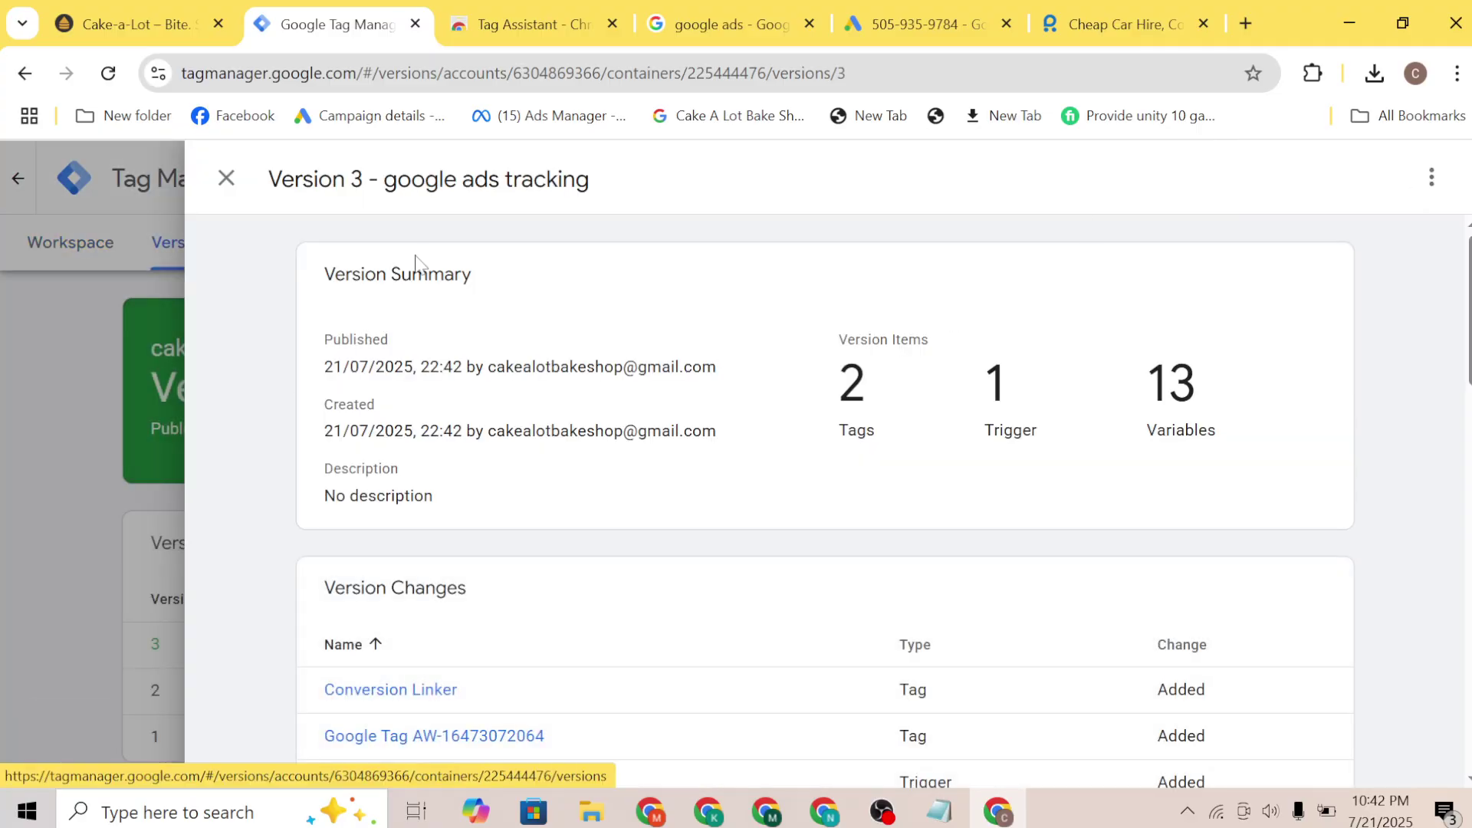
click(224, 179)
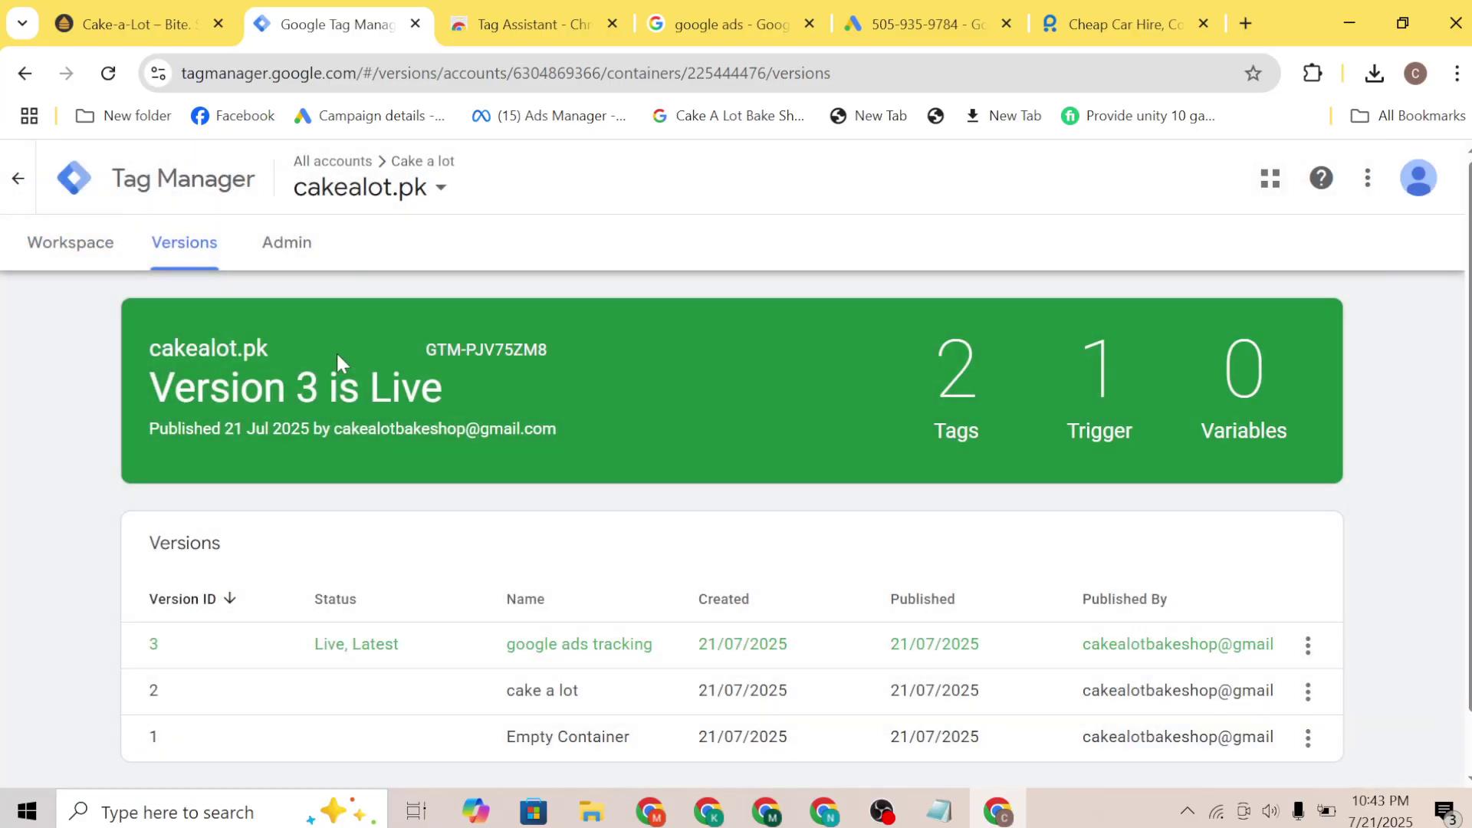
click(48, 246)
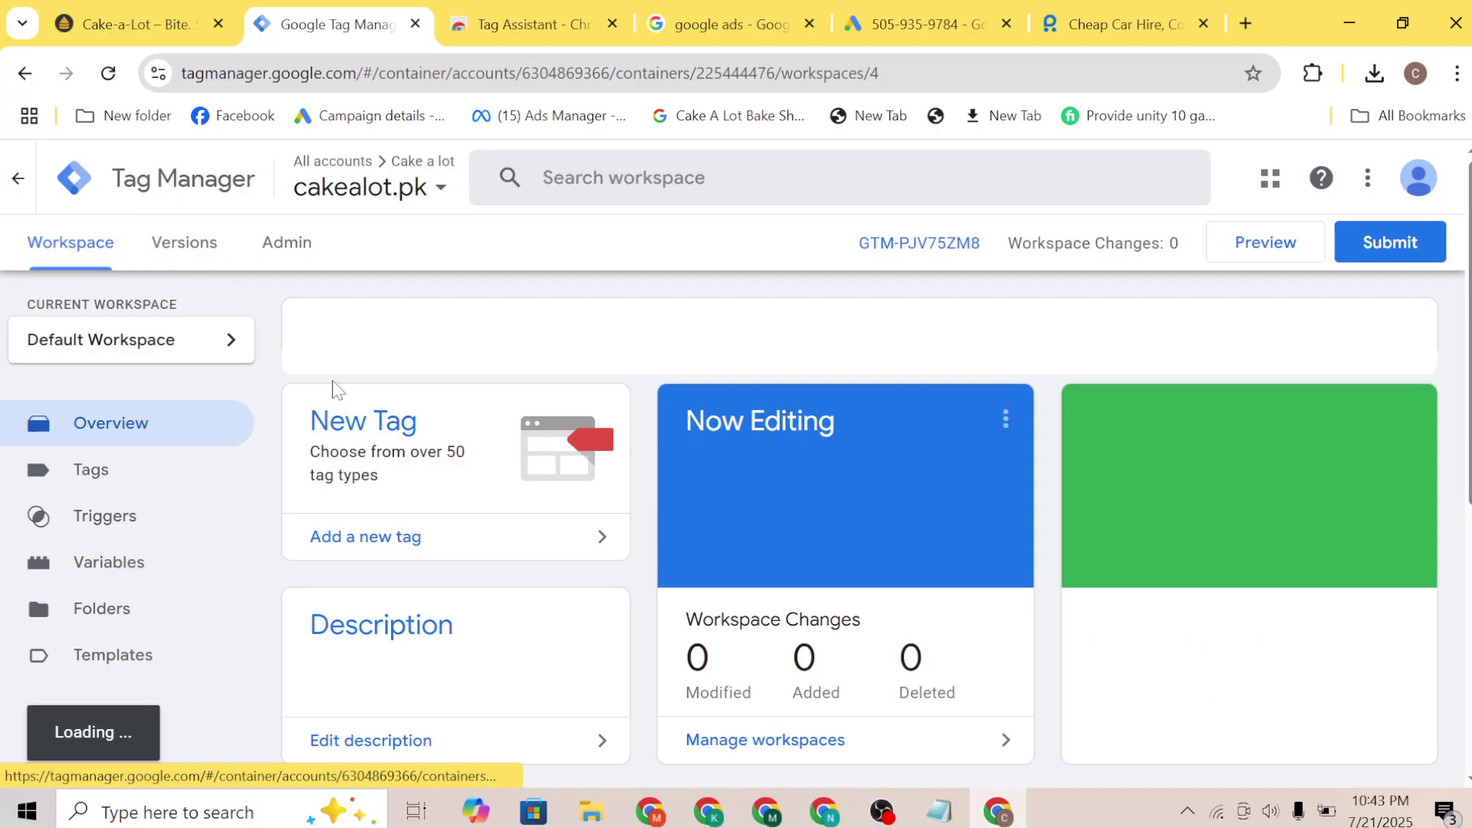
scroll(589, 510, down, 2)
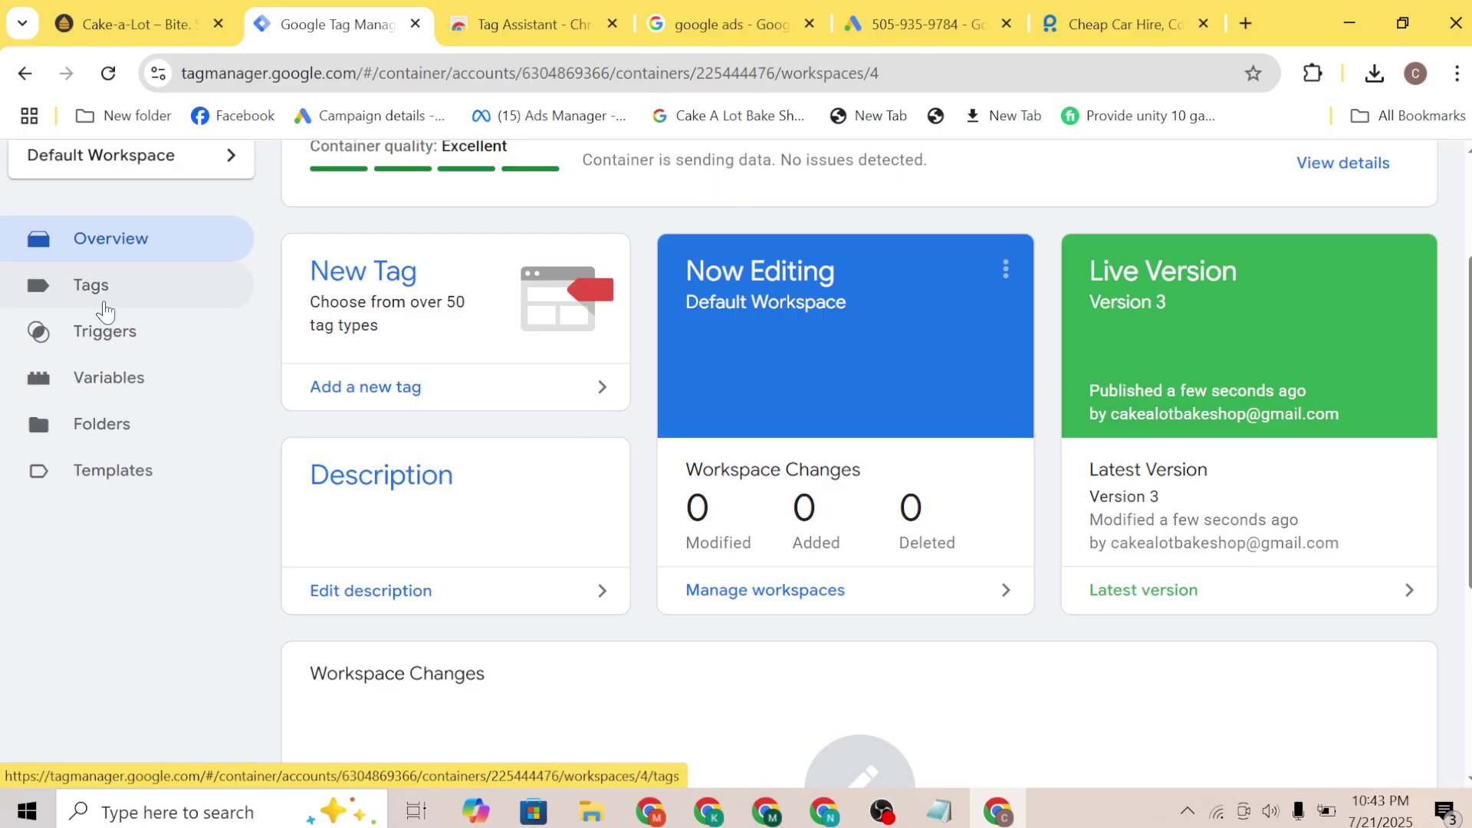
Finish the conversion action's tag setup in Google Ads and go to the conversions summary
click(919, 24)
scroll(715, 576, down, 1)
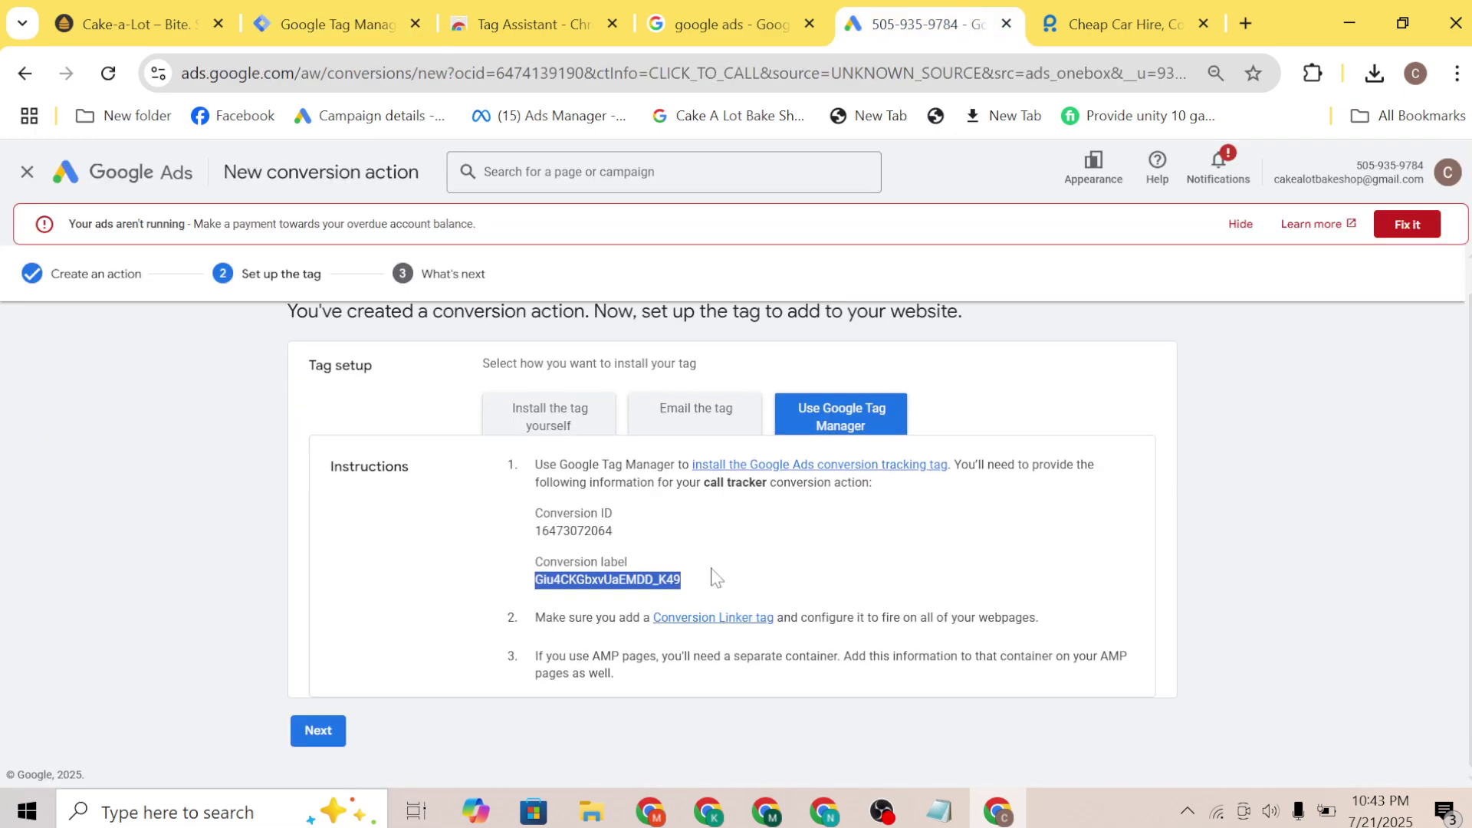
click(317, 731)
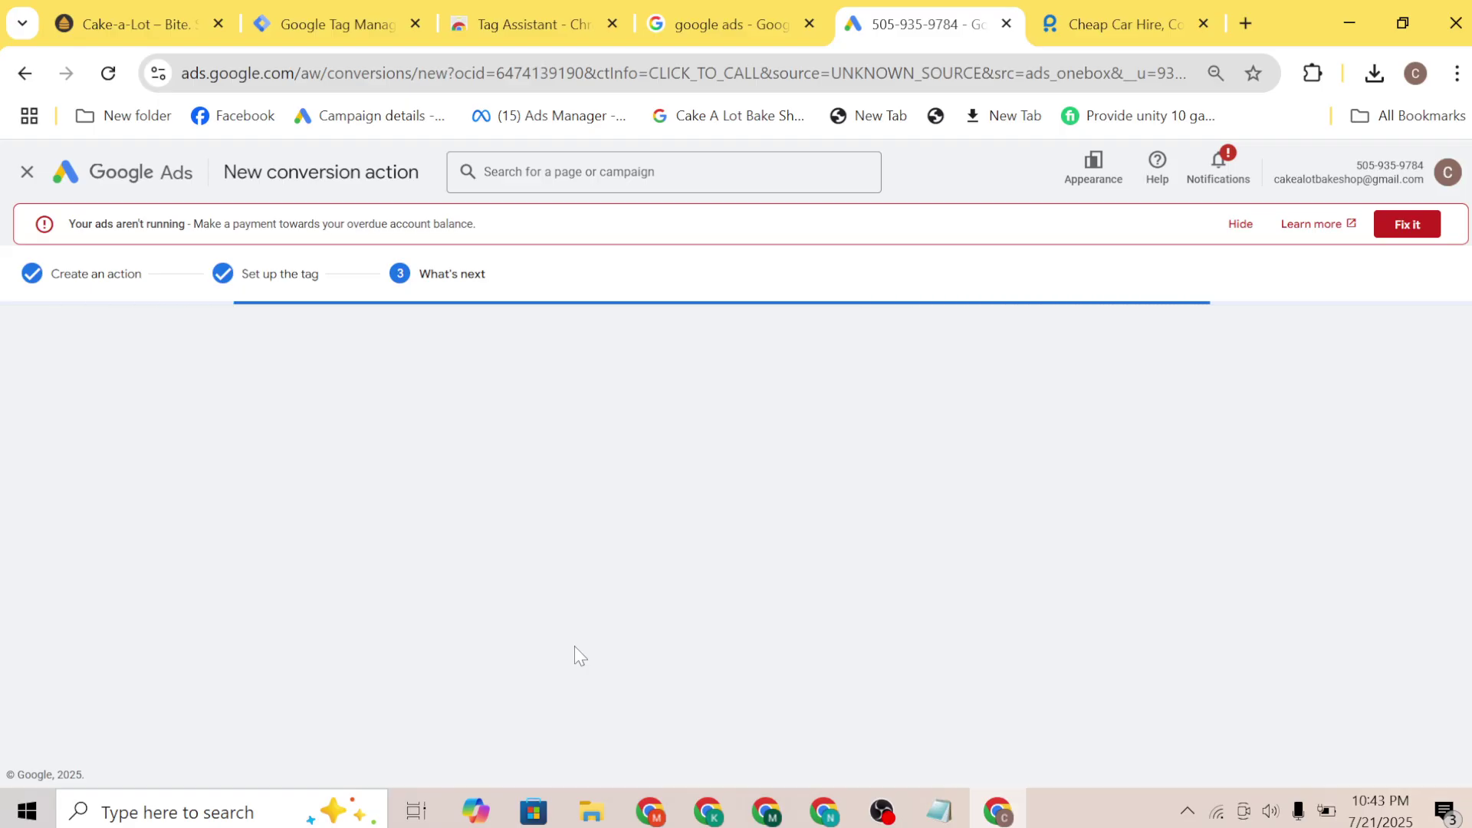
click(328, 690)
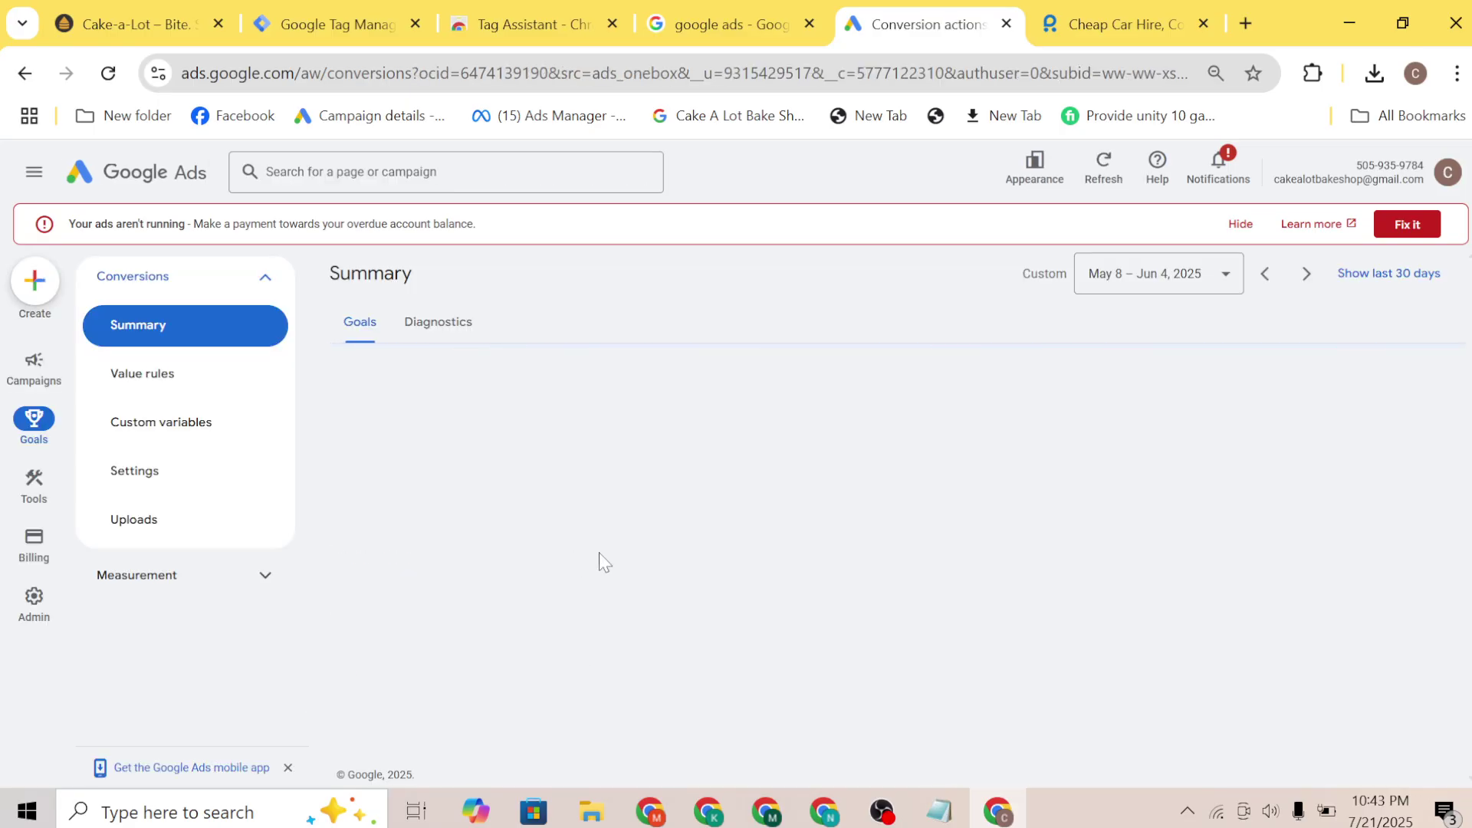
Check the call tracker action's status under Phone call lead and open its details
scroll(600, 554, down, 5)
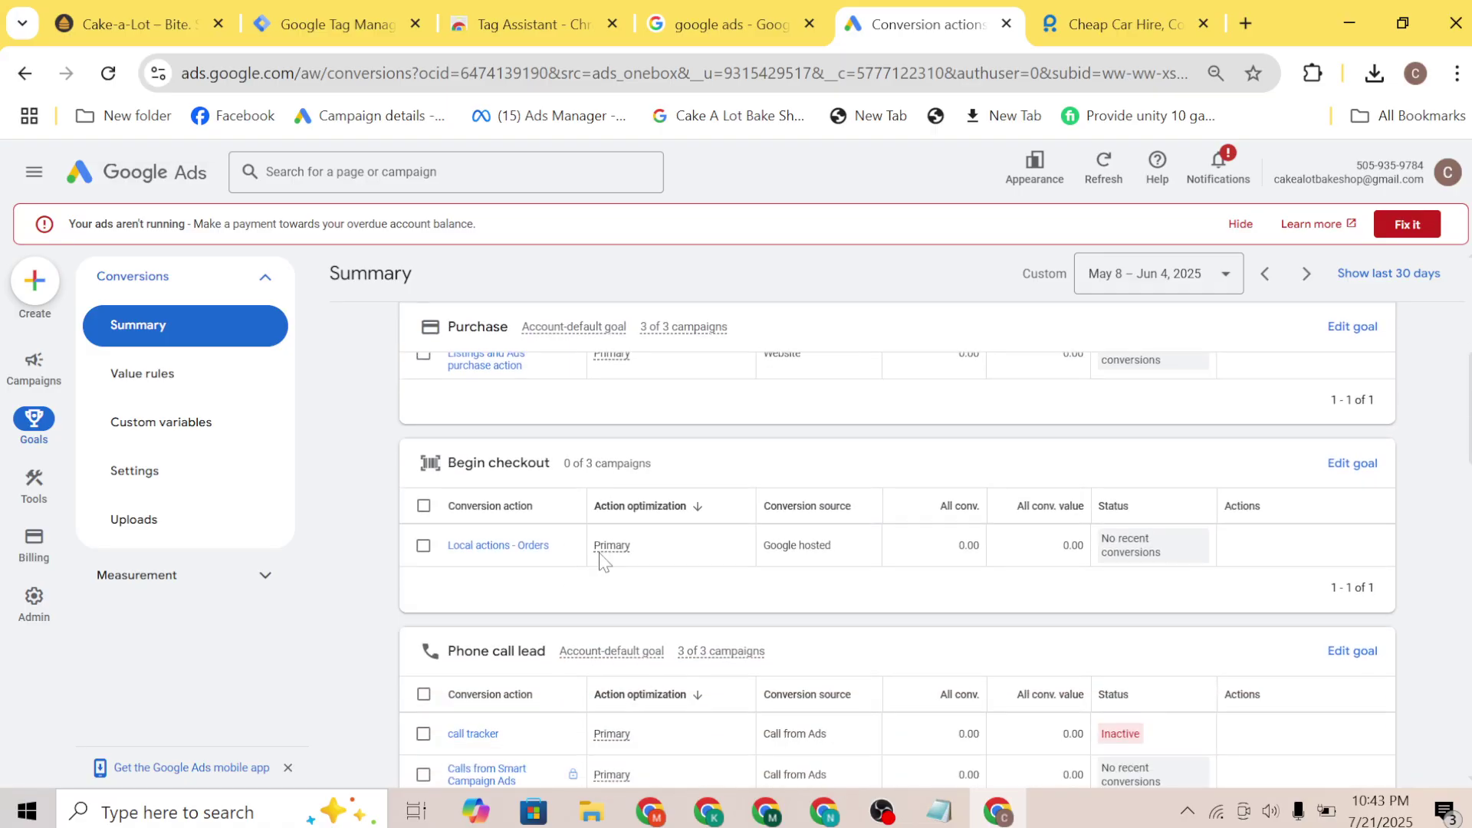
scroll(521, 595, down, 2)
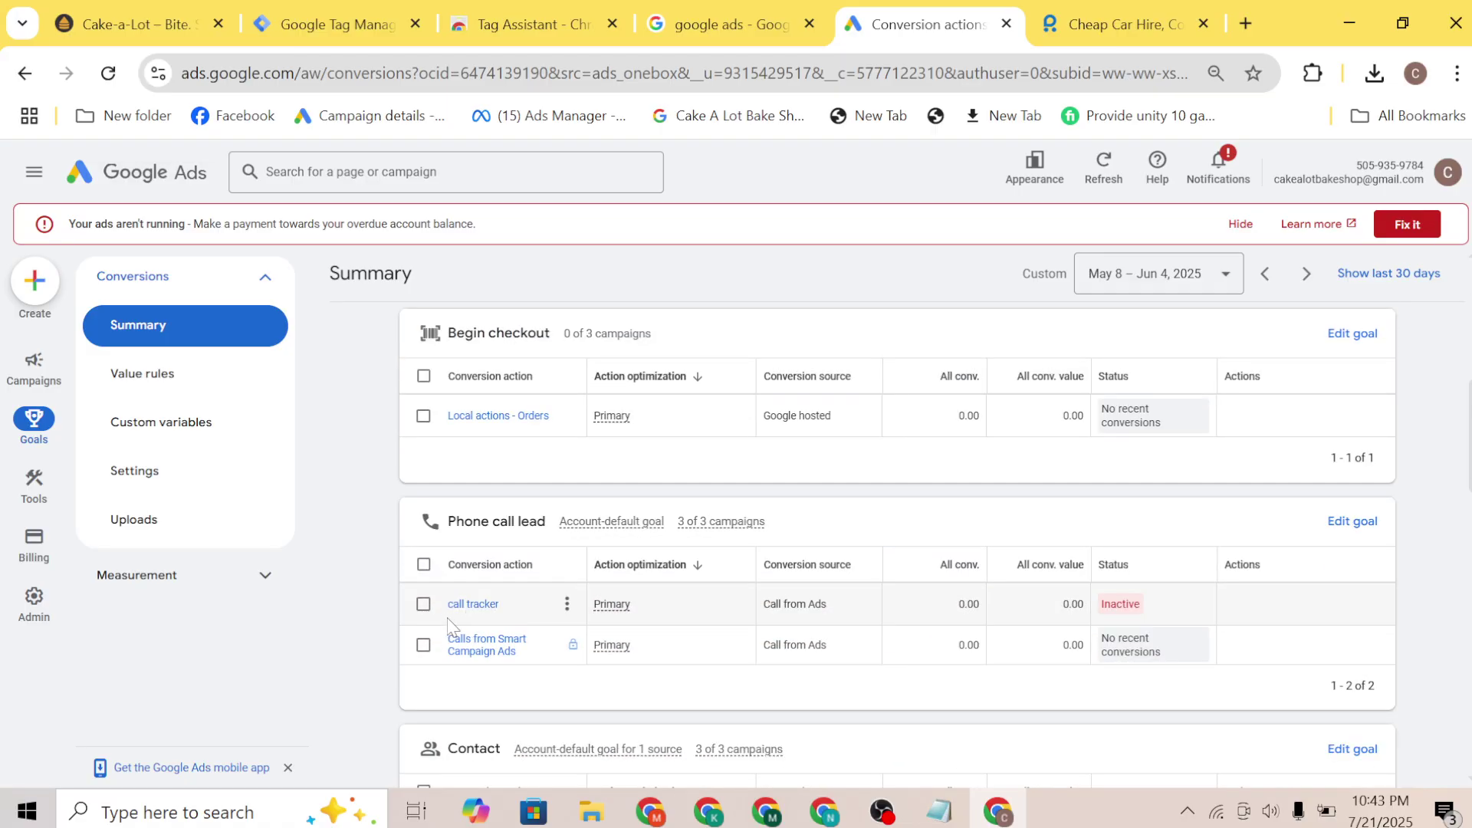
mouse_move(1116, 619)
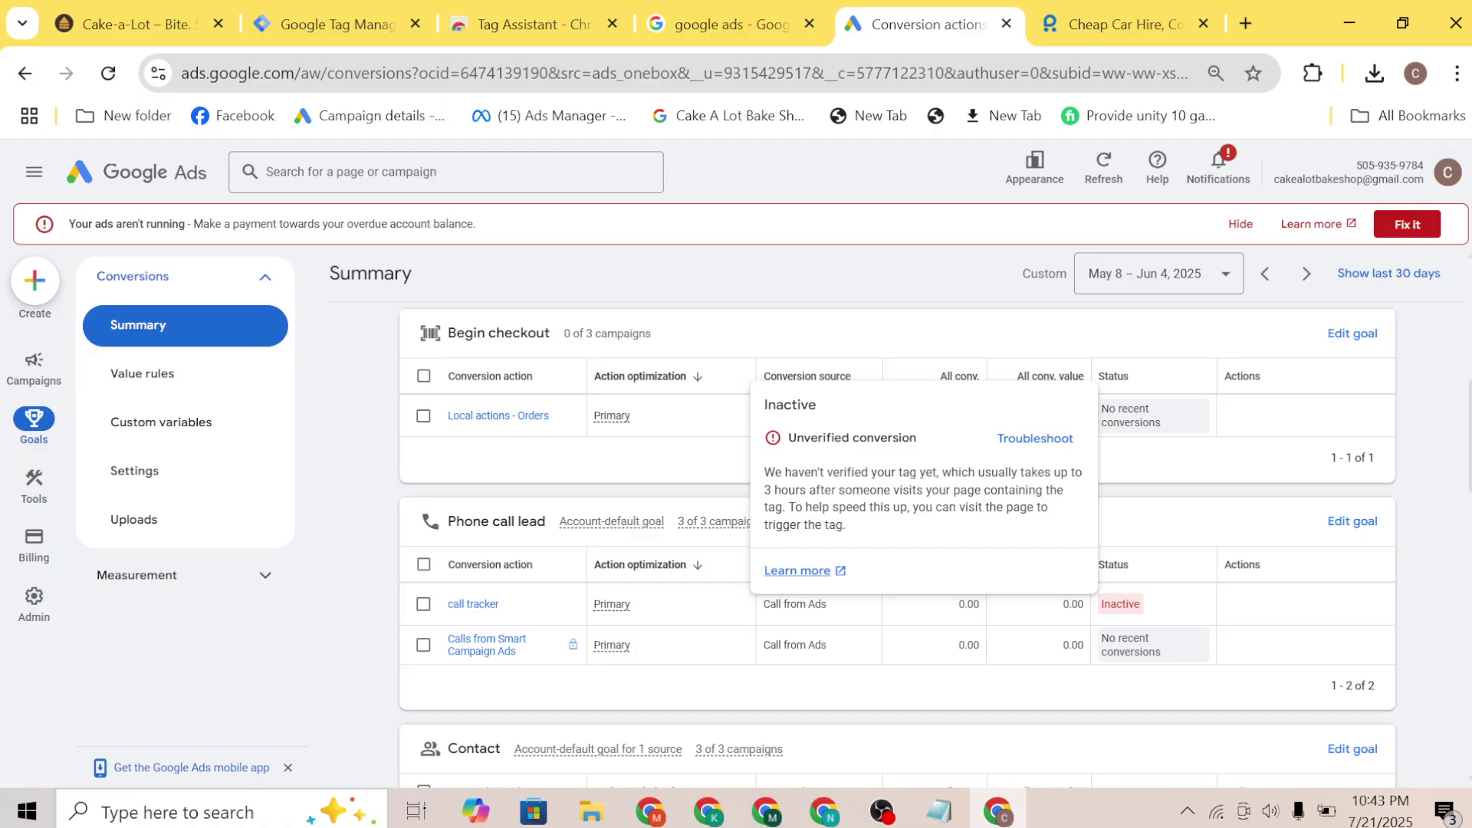
click(491, 606)
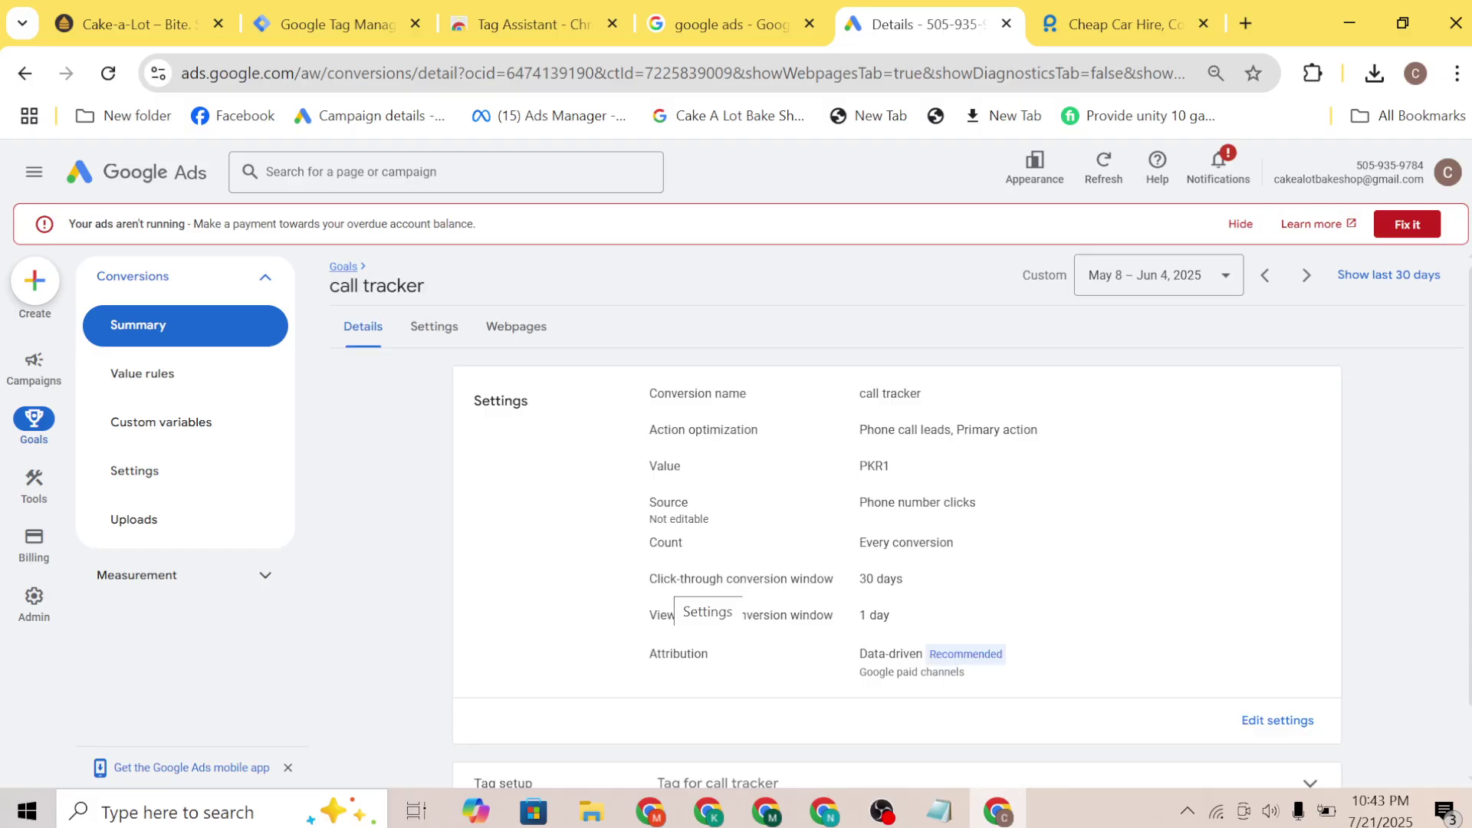
Switch to Google Tag Manager and open the Google Tag from the workspace's tags list
scroll(984, 648, down, 1)
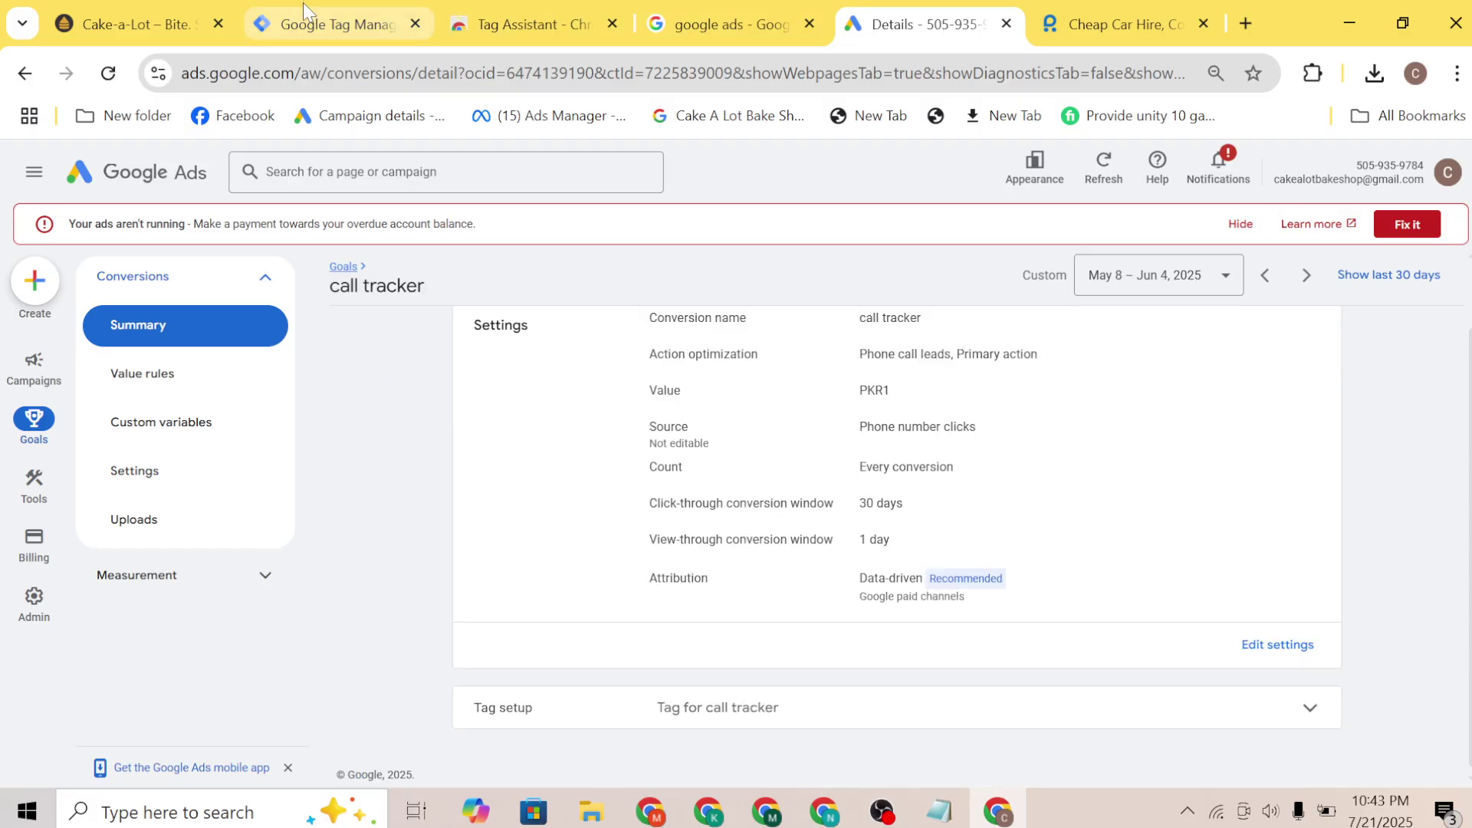
click(326, 17)
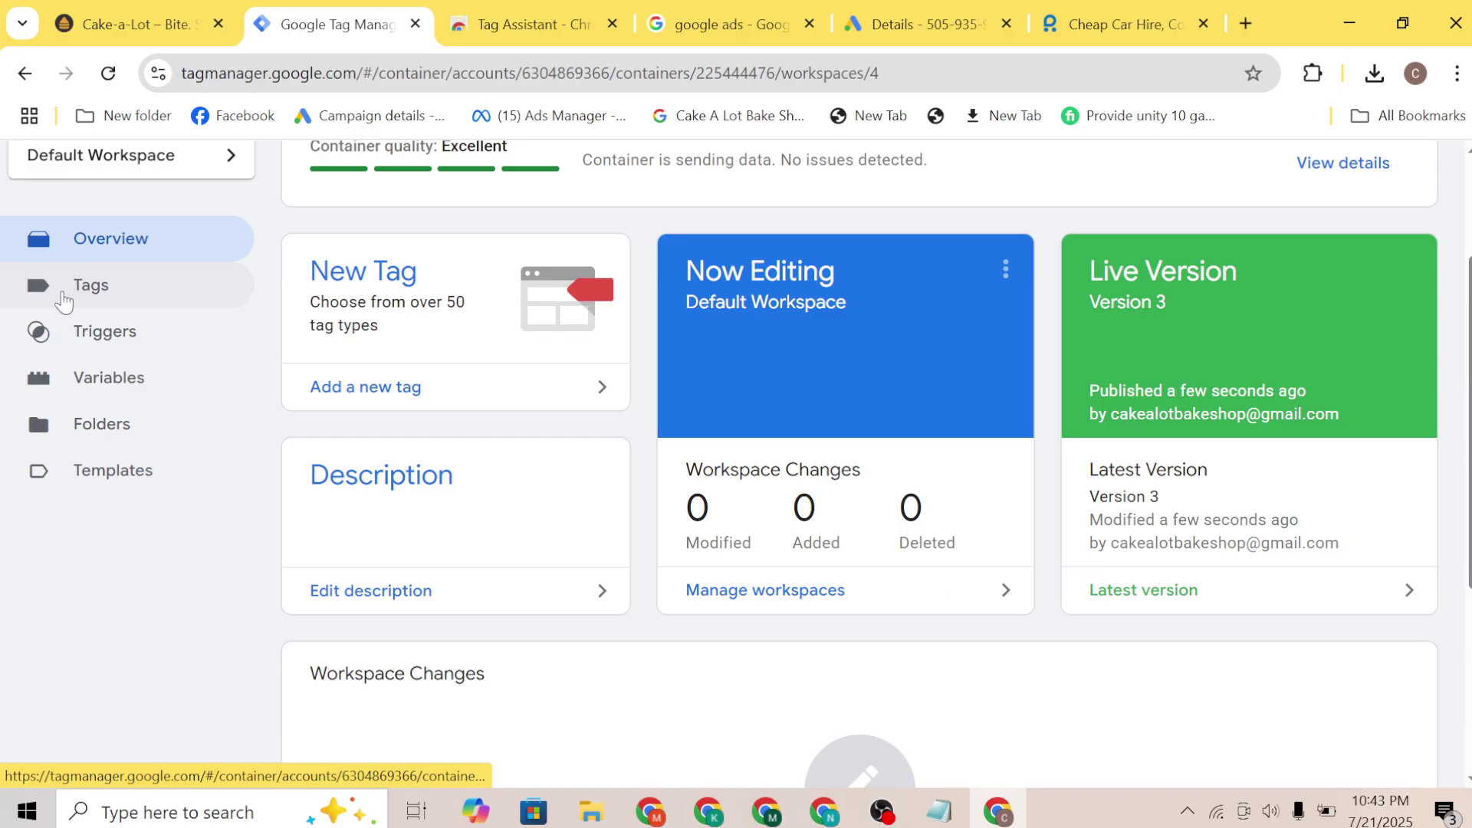
click(64, 299)
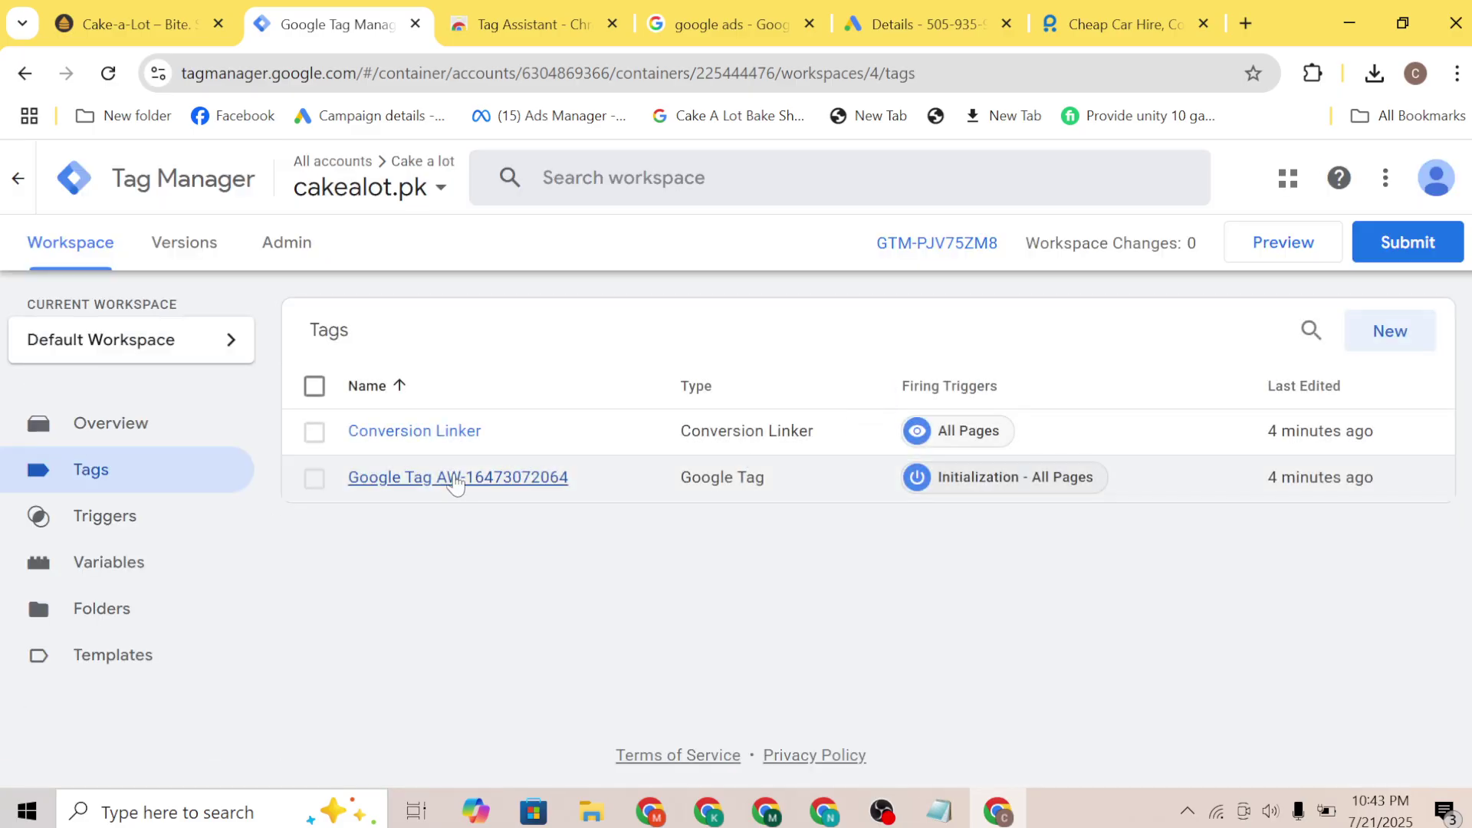
click(456, 478)
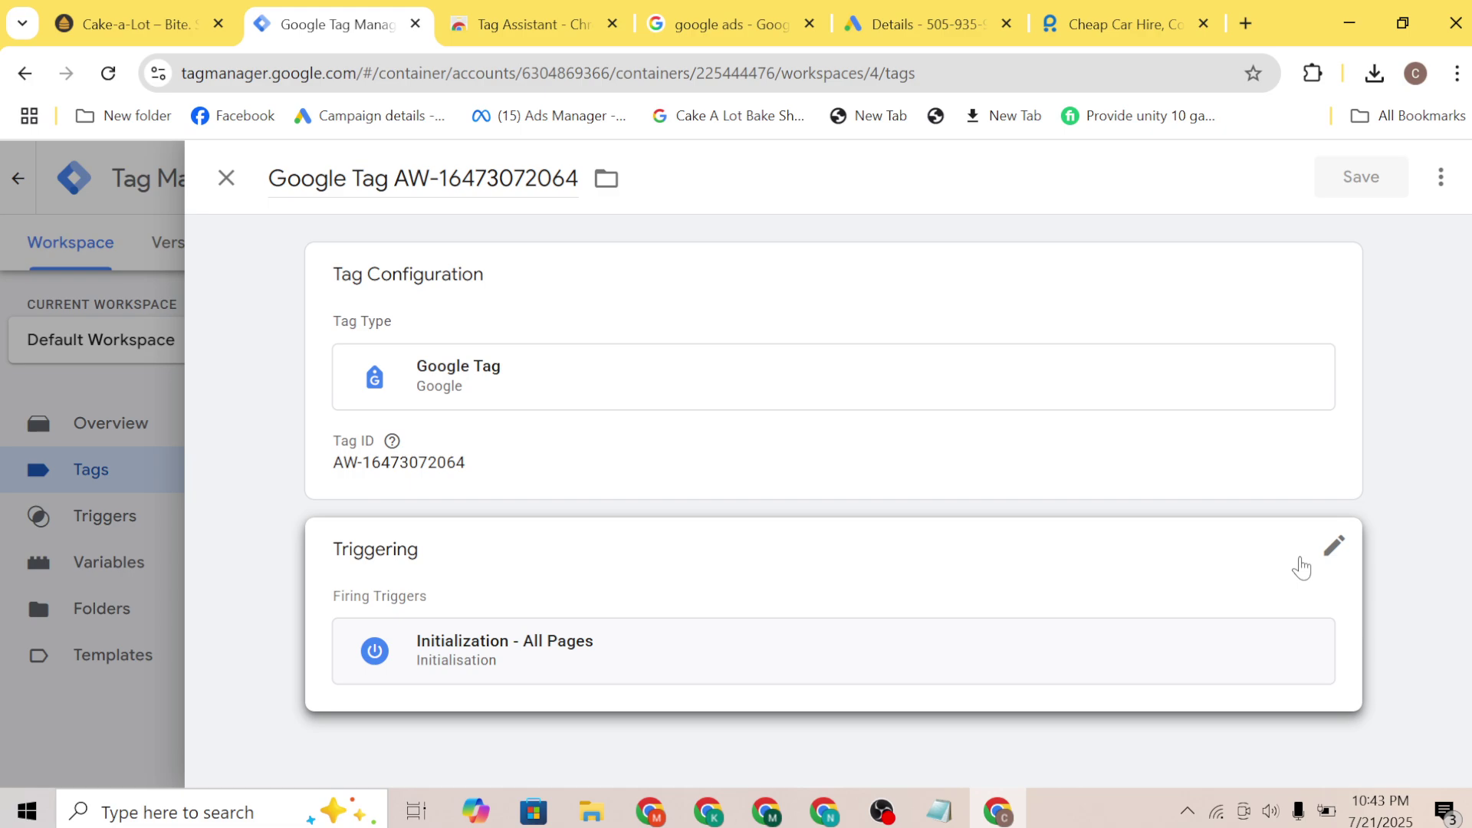
Review the trigger types available for a new firing trigger on the Google Tag, and return to the tags list without saving
click(1326, 559)
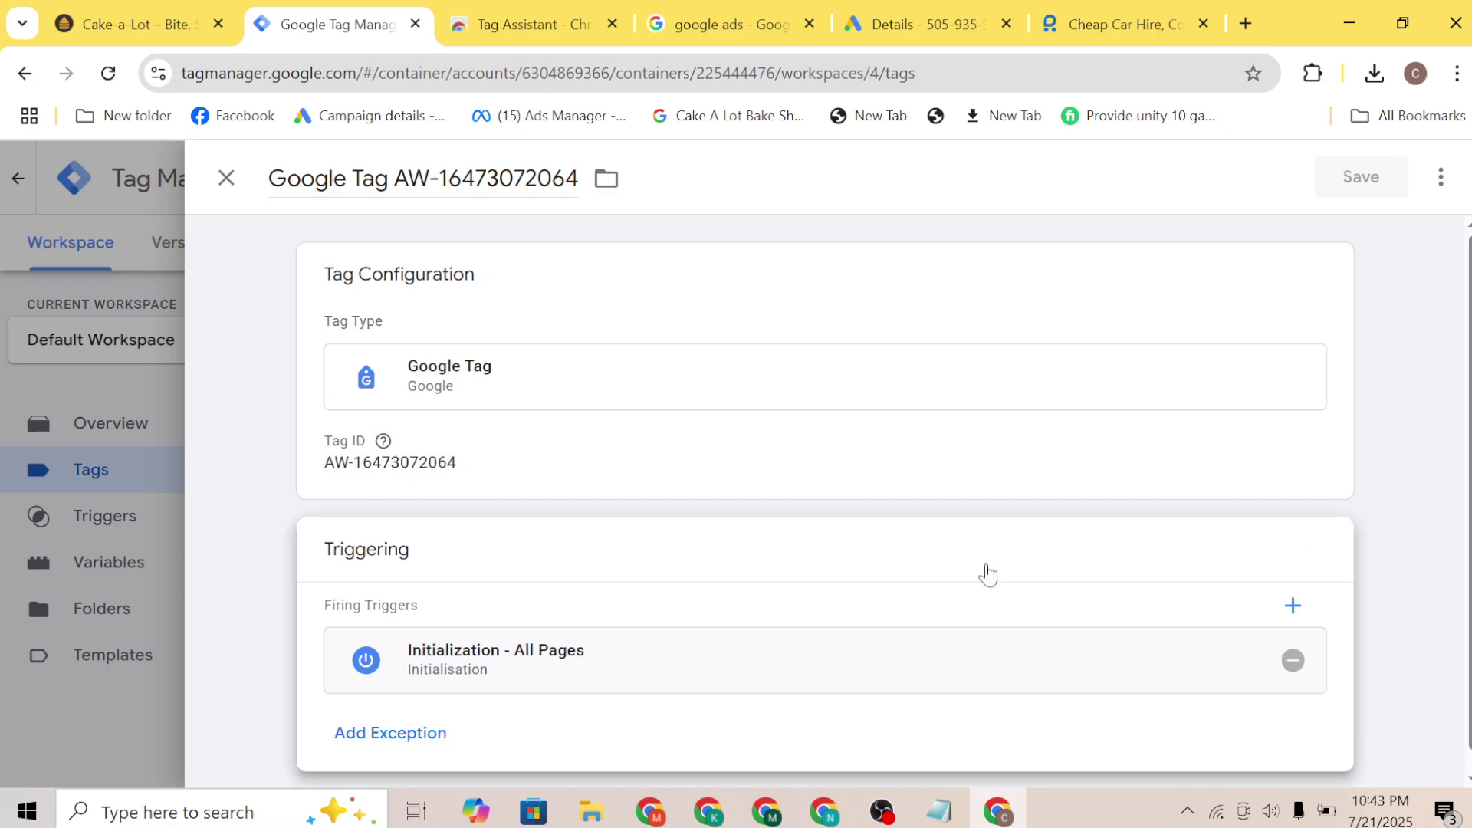
click(1293, 607)
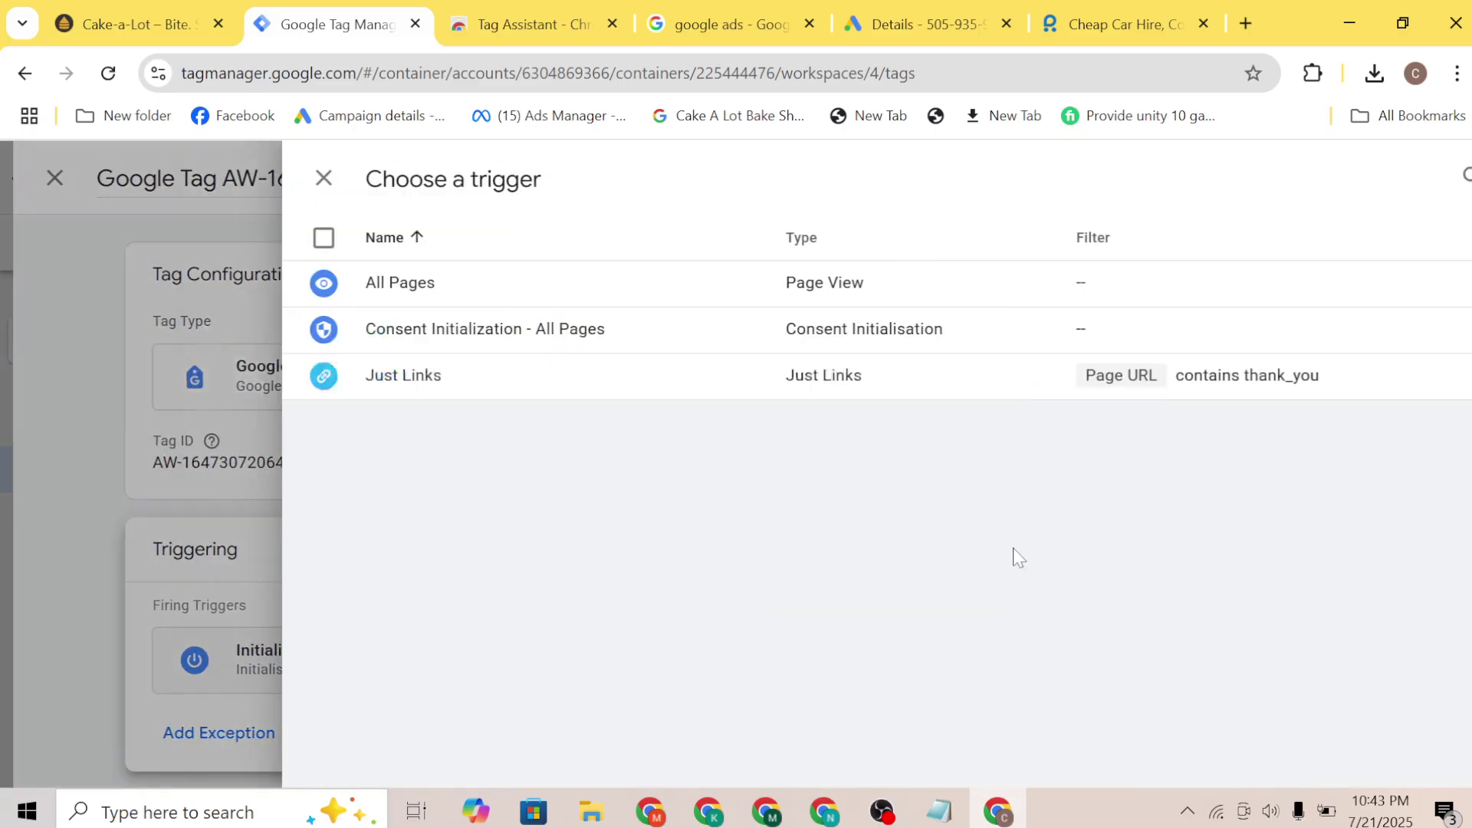
click(1432, 178)
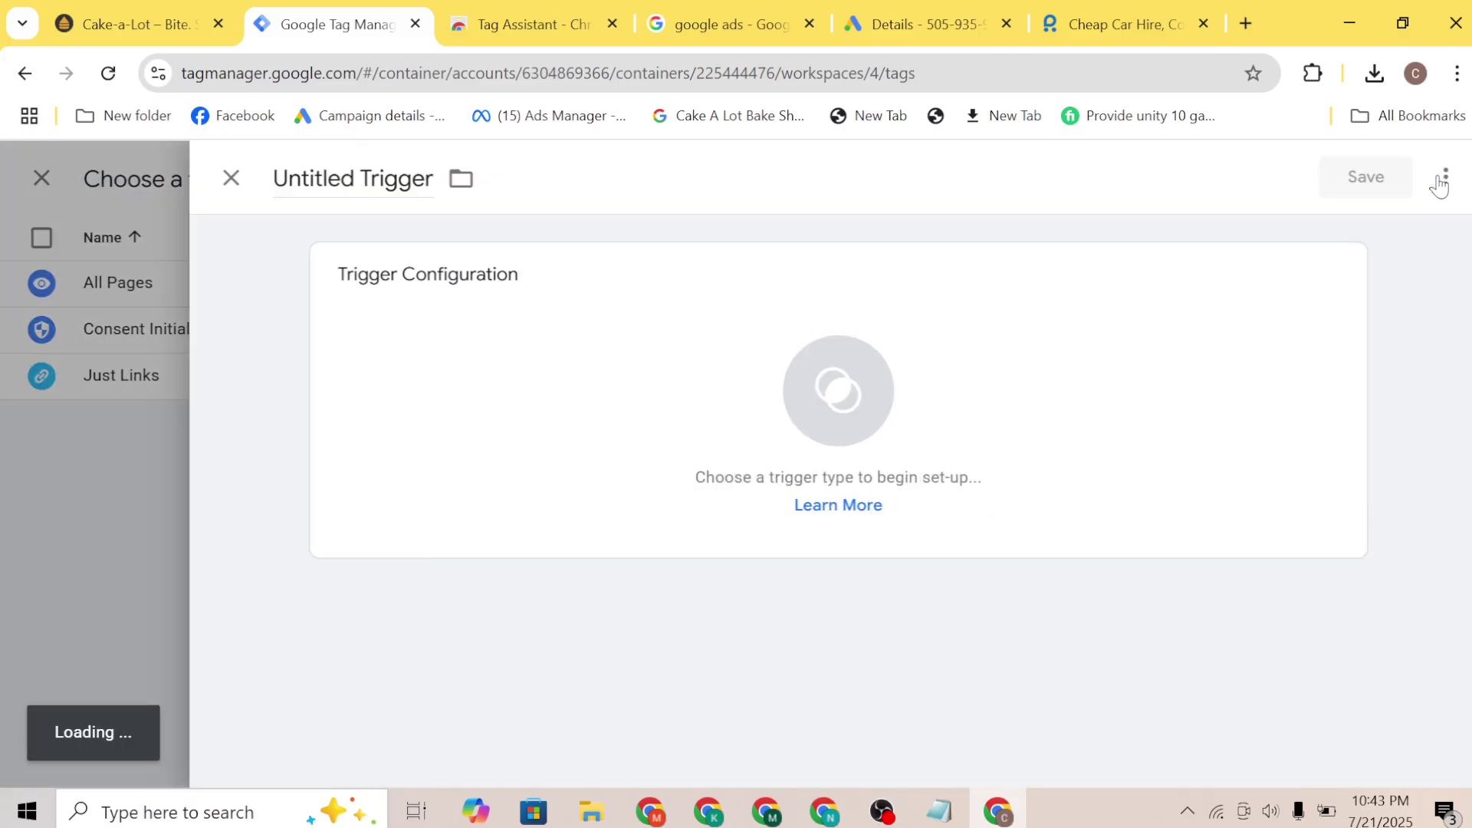
click(1071, 301)
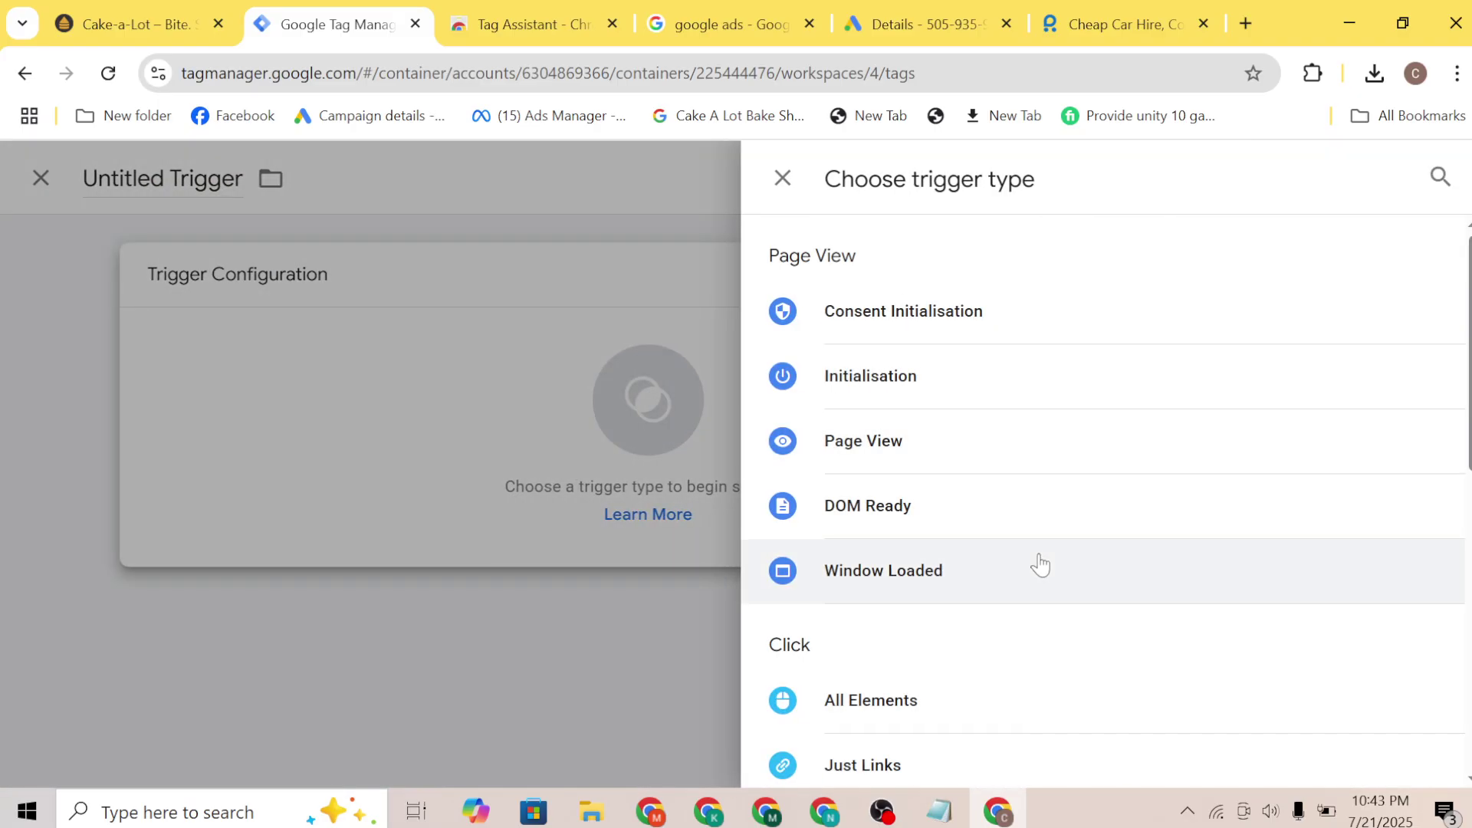
scroll(1041, 563, down, 8)
scroll(997, 498, up, 5)
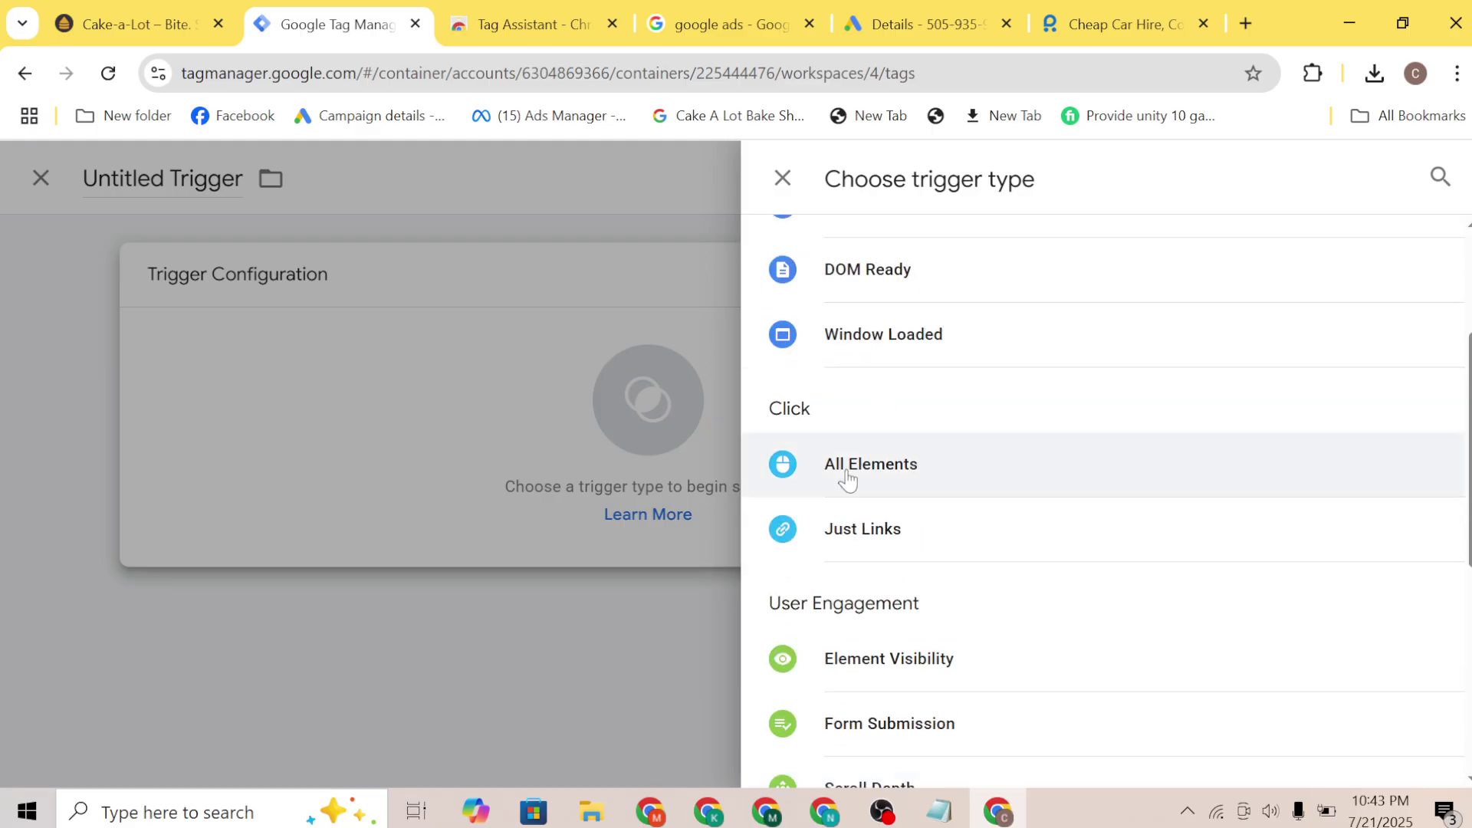
click(786, 179)
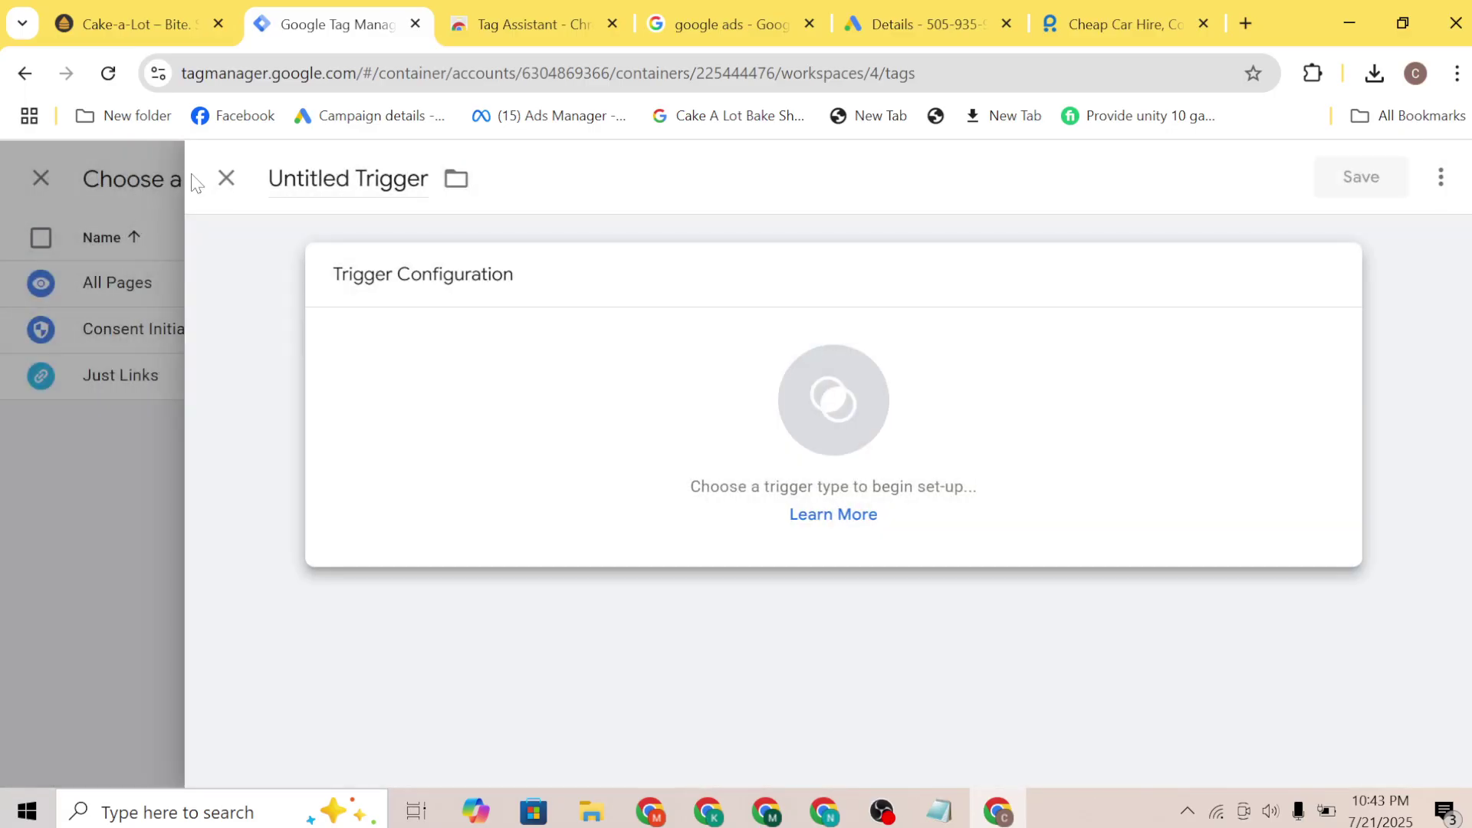
click(224, 181)
click(223, 182)
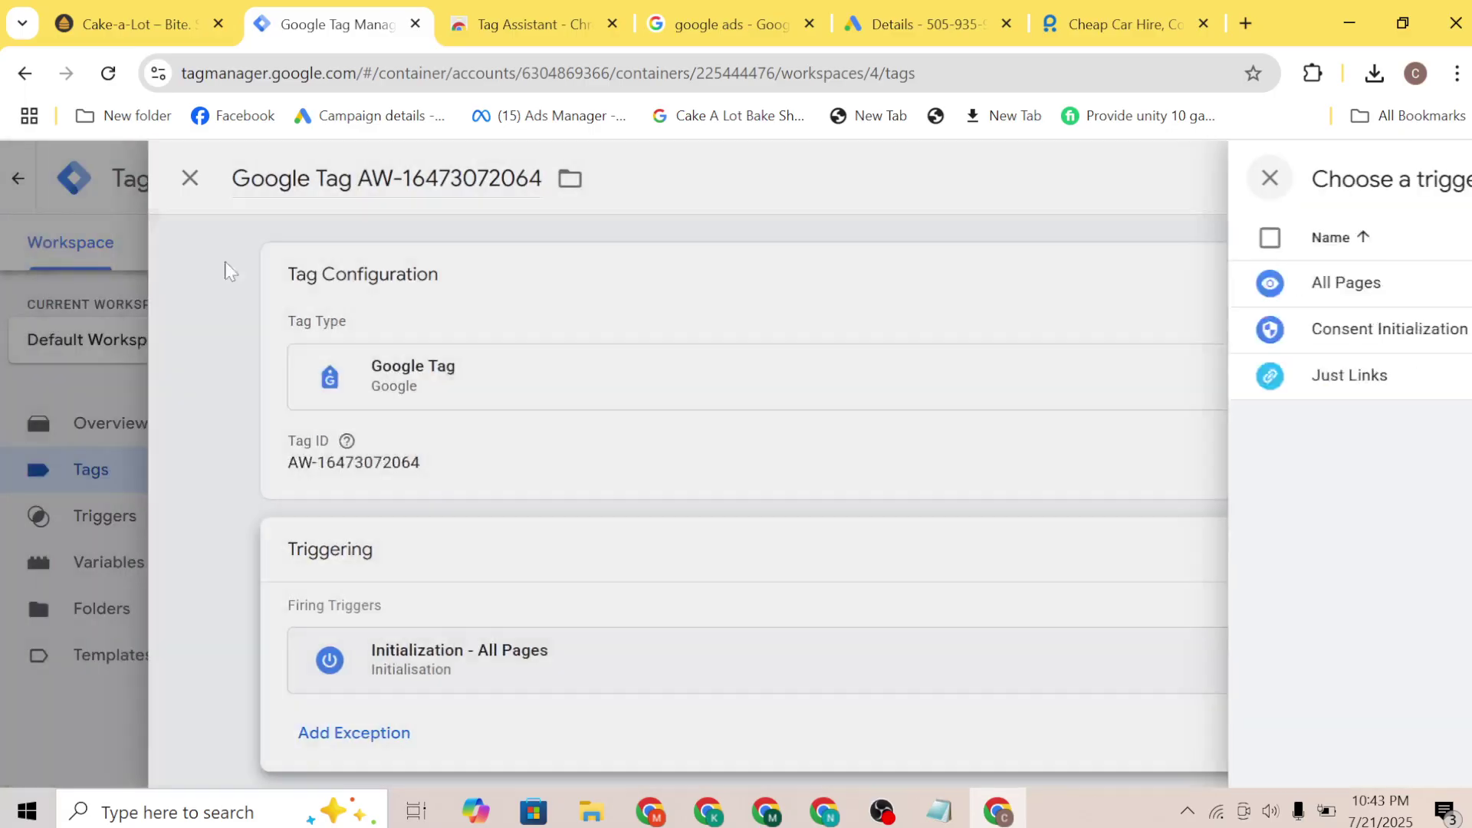
click(230, 179)
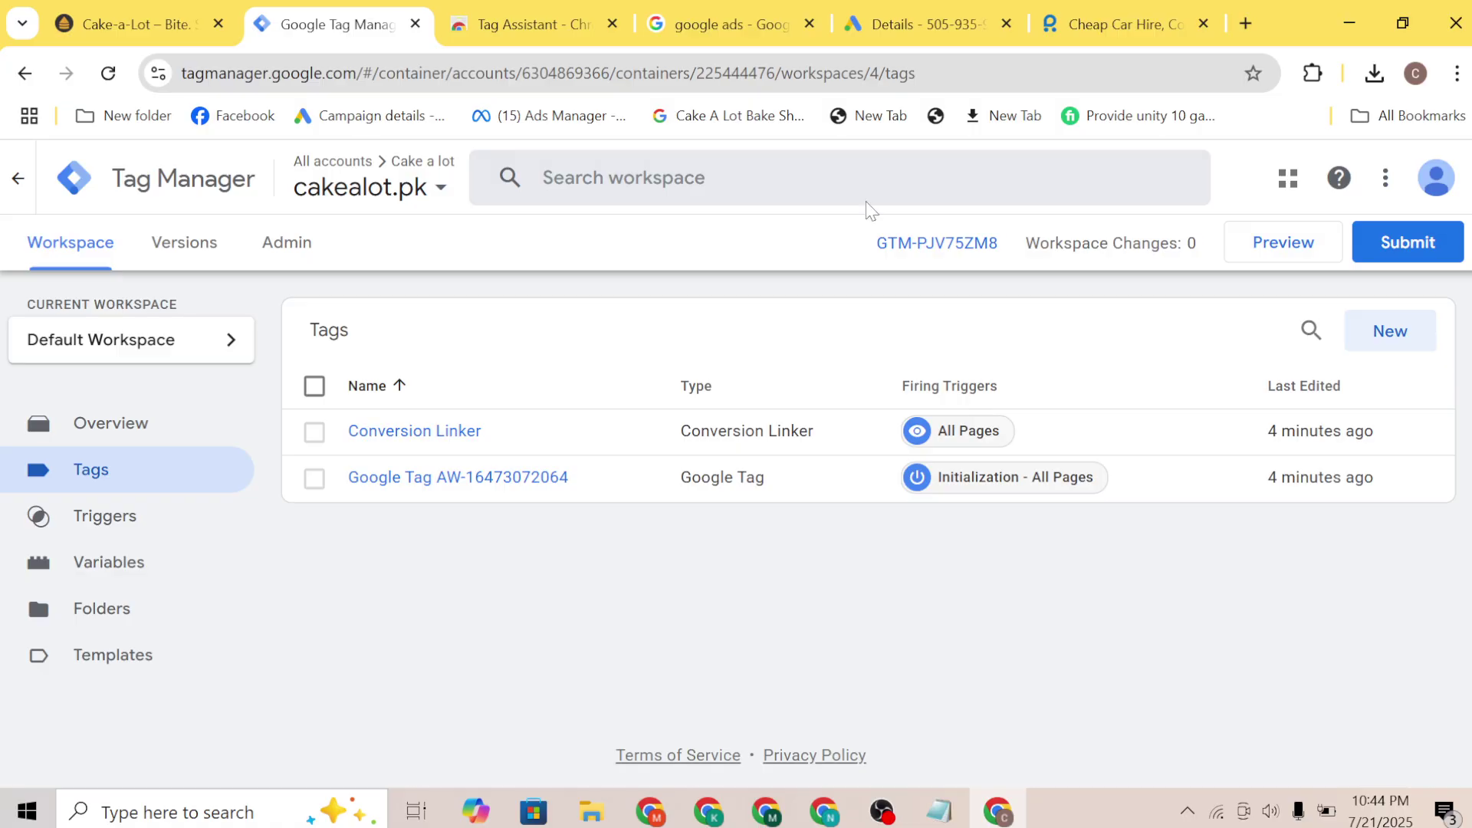
Switch to the Google Meet call and turn off the camera
mouse_move(650, 811)
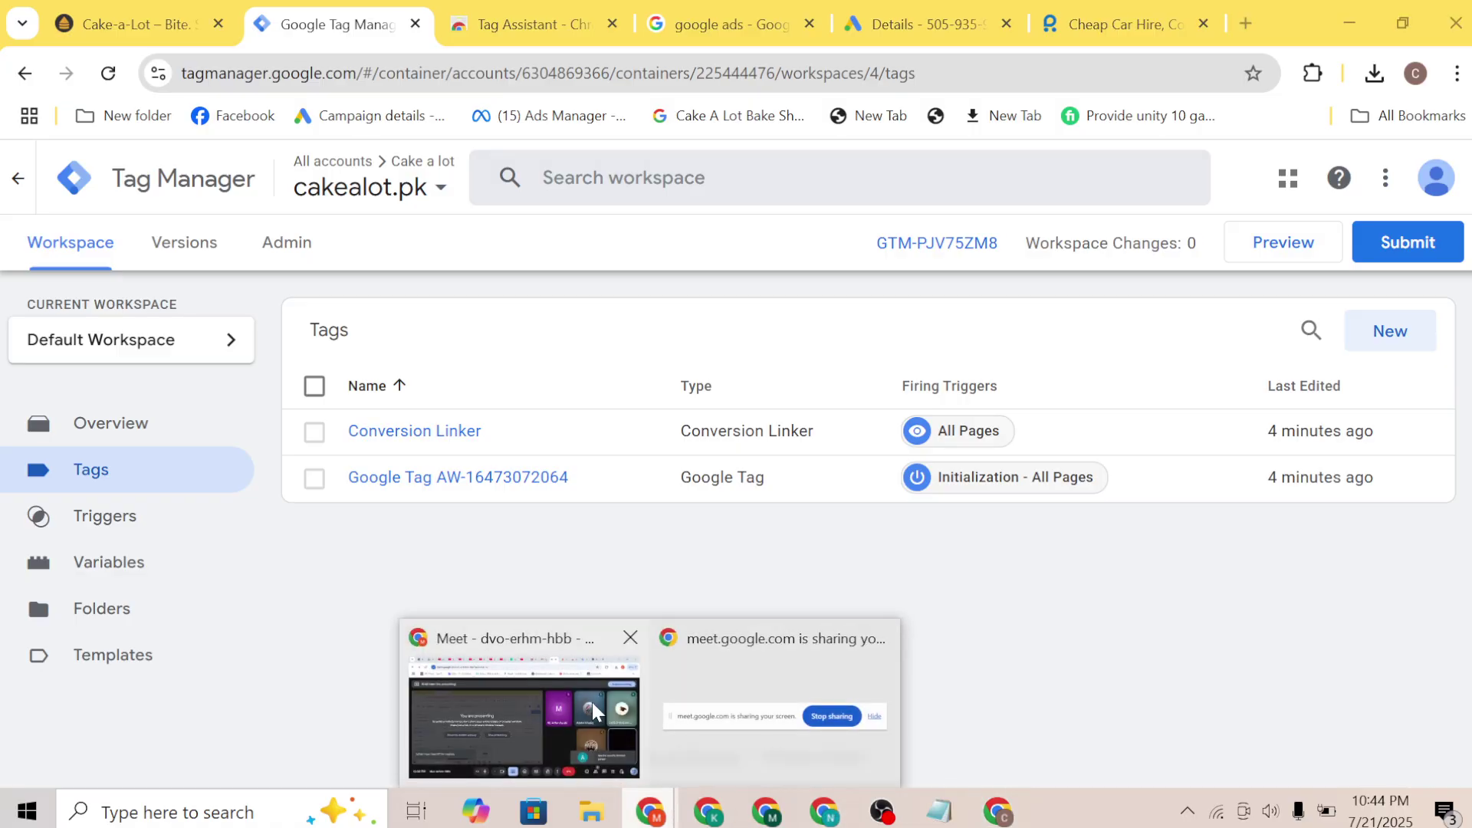
click(592, 702)
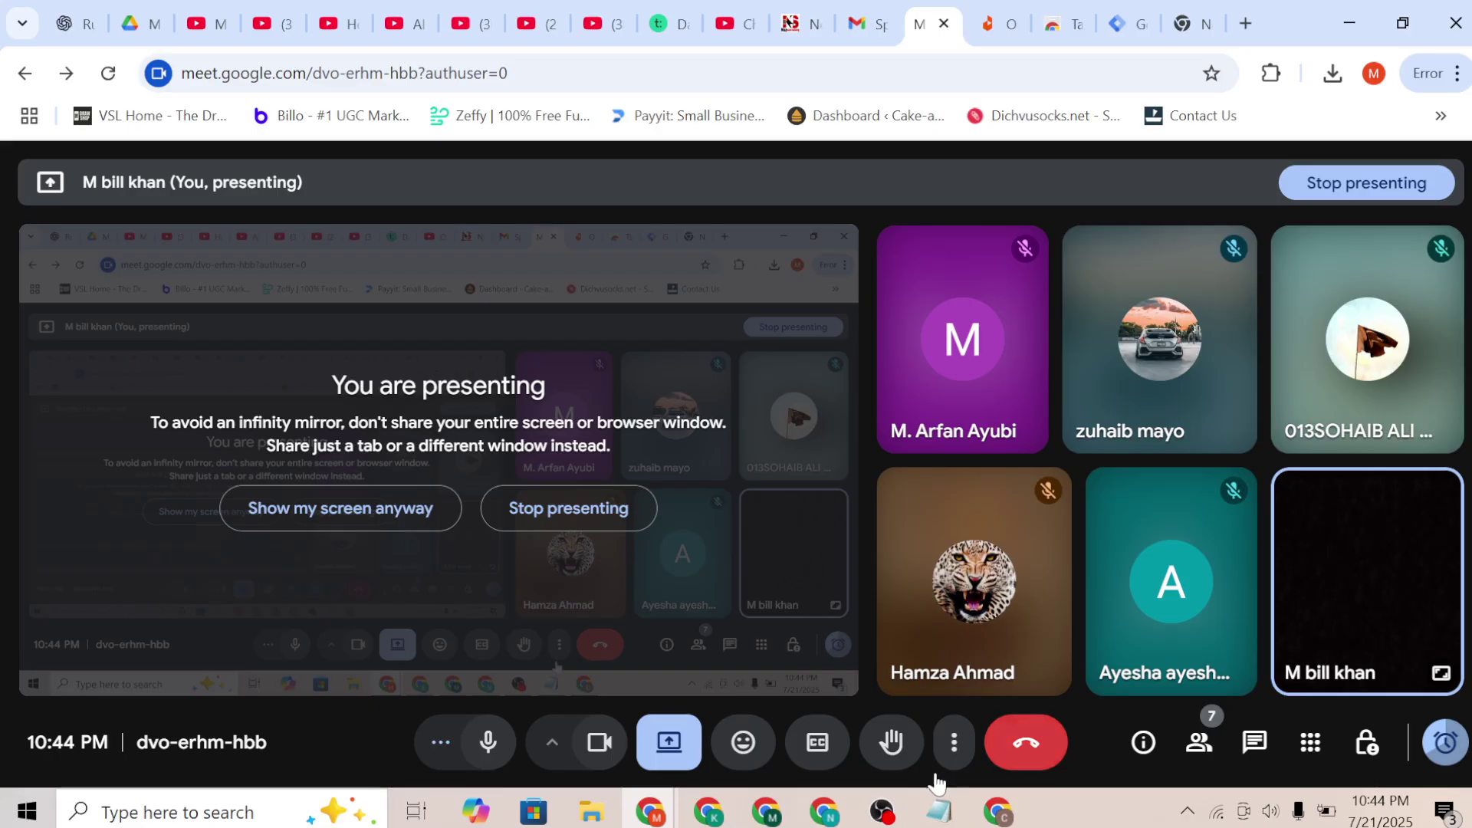
mouse_move(942, 819)
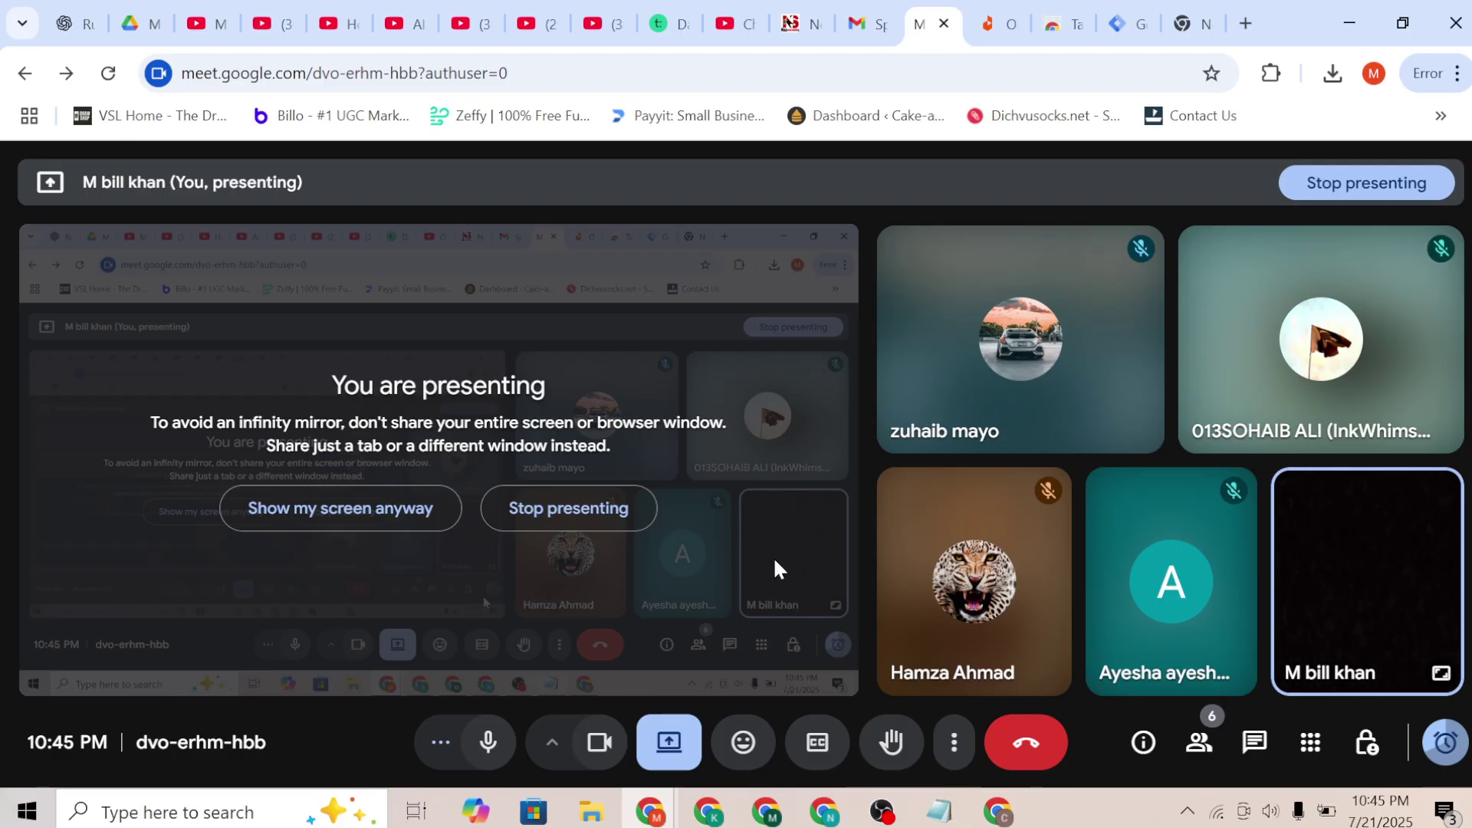
click(603, 744)
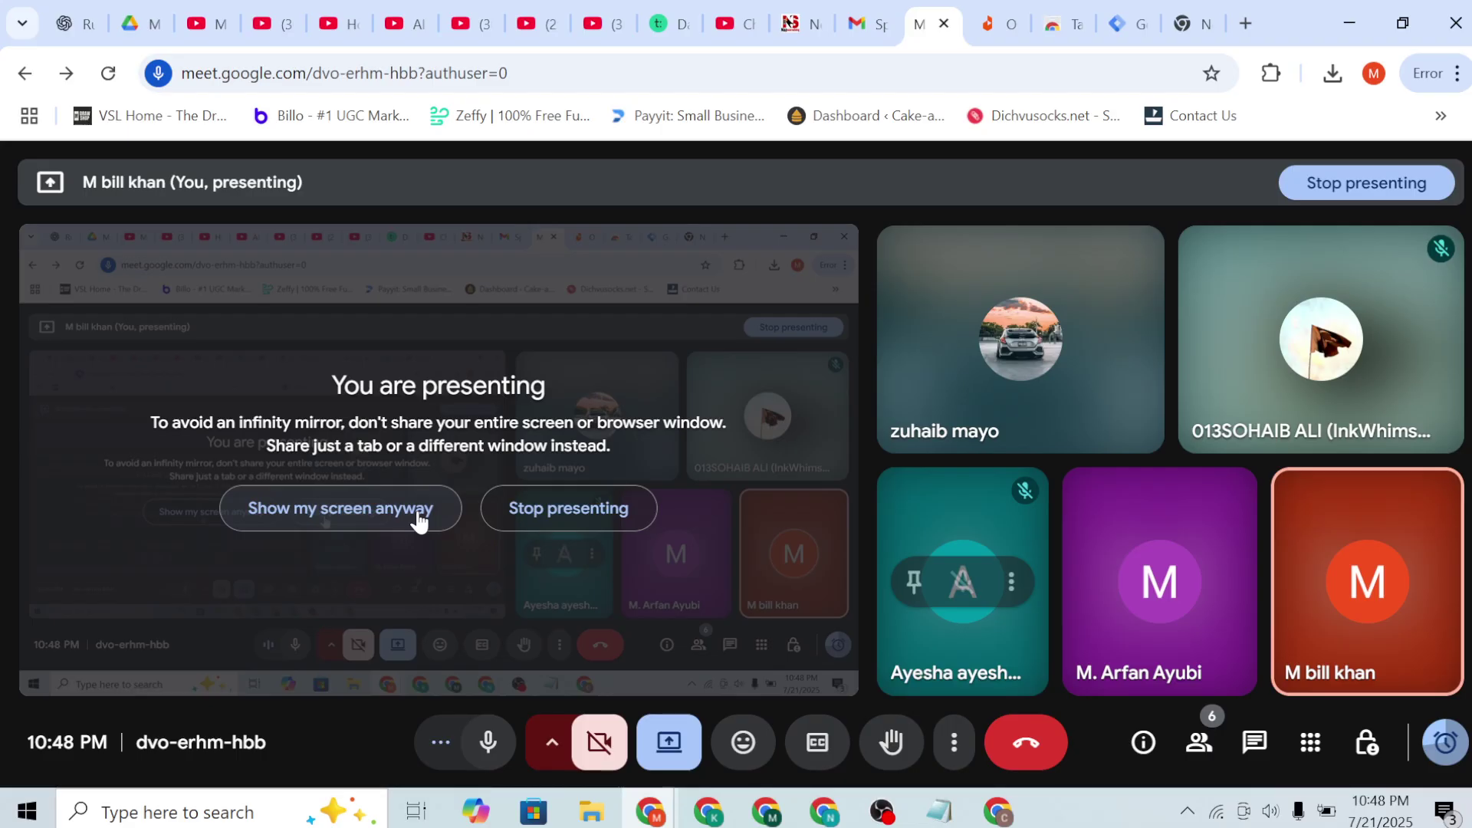
click(539, 74)
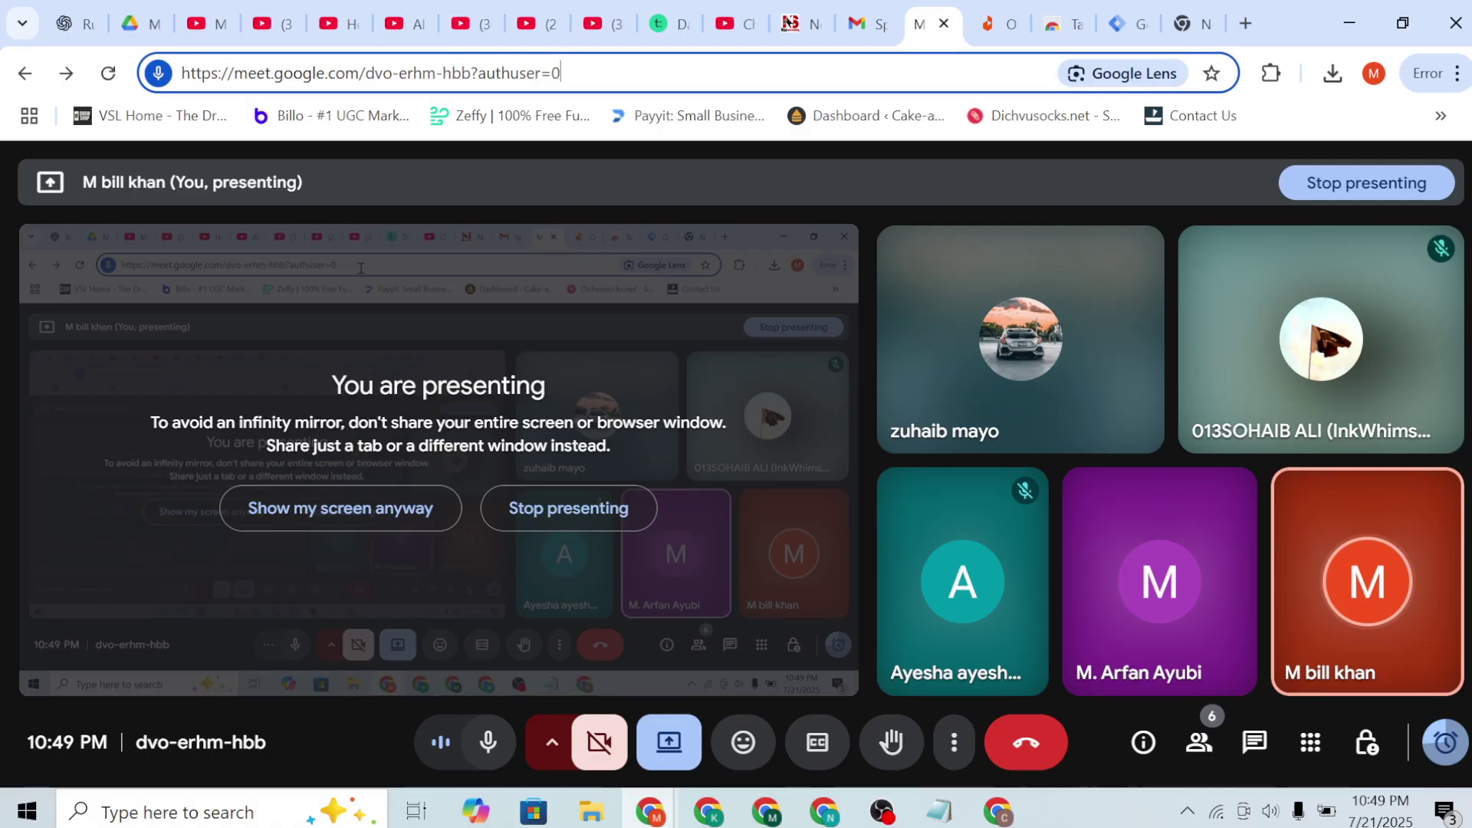
click(669, 742)
key(Escape)
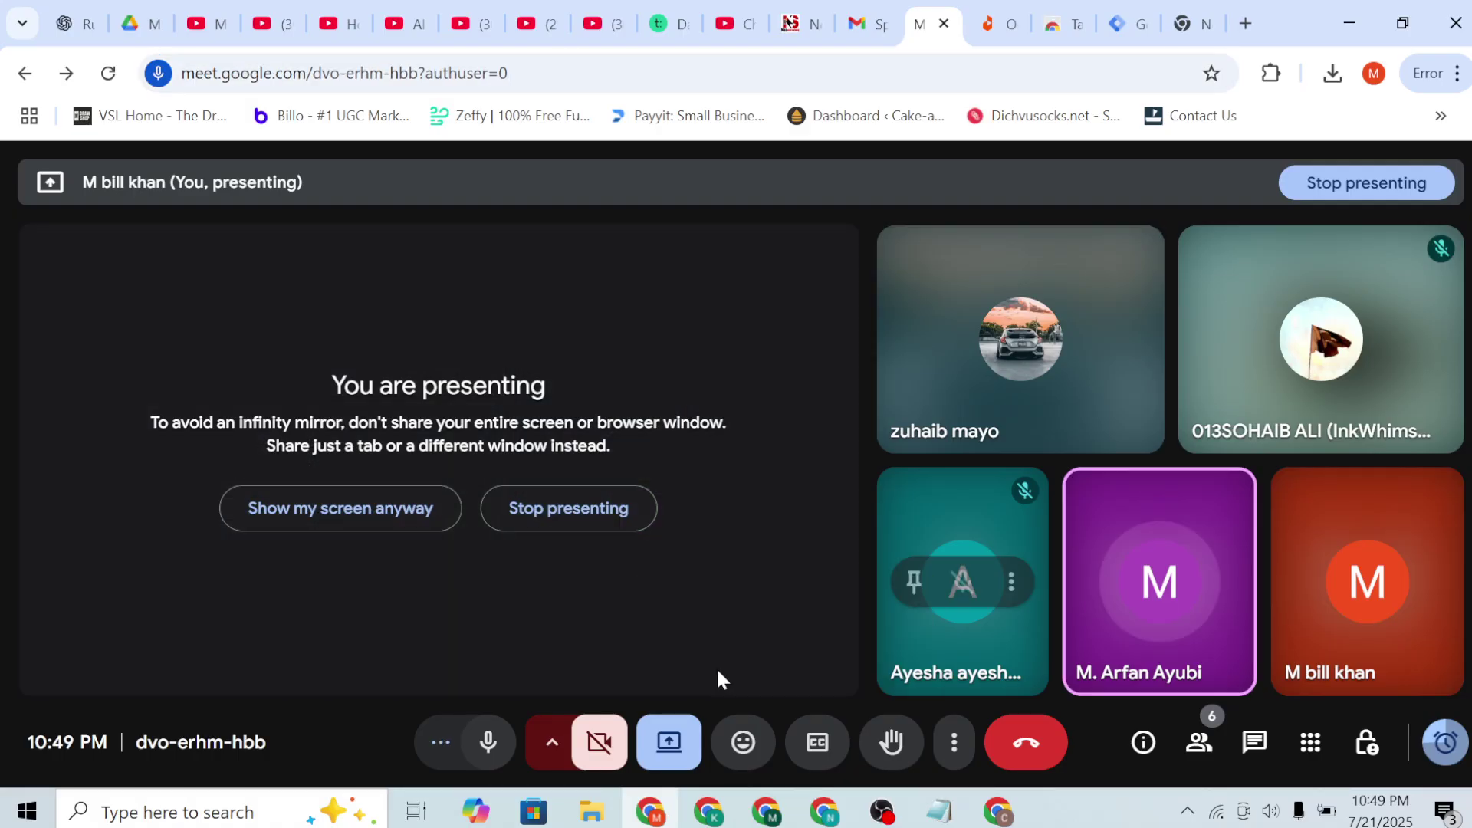